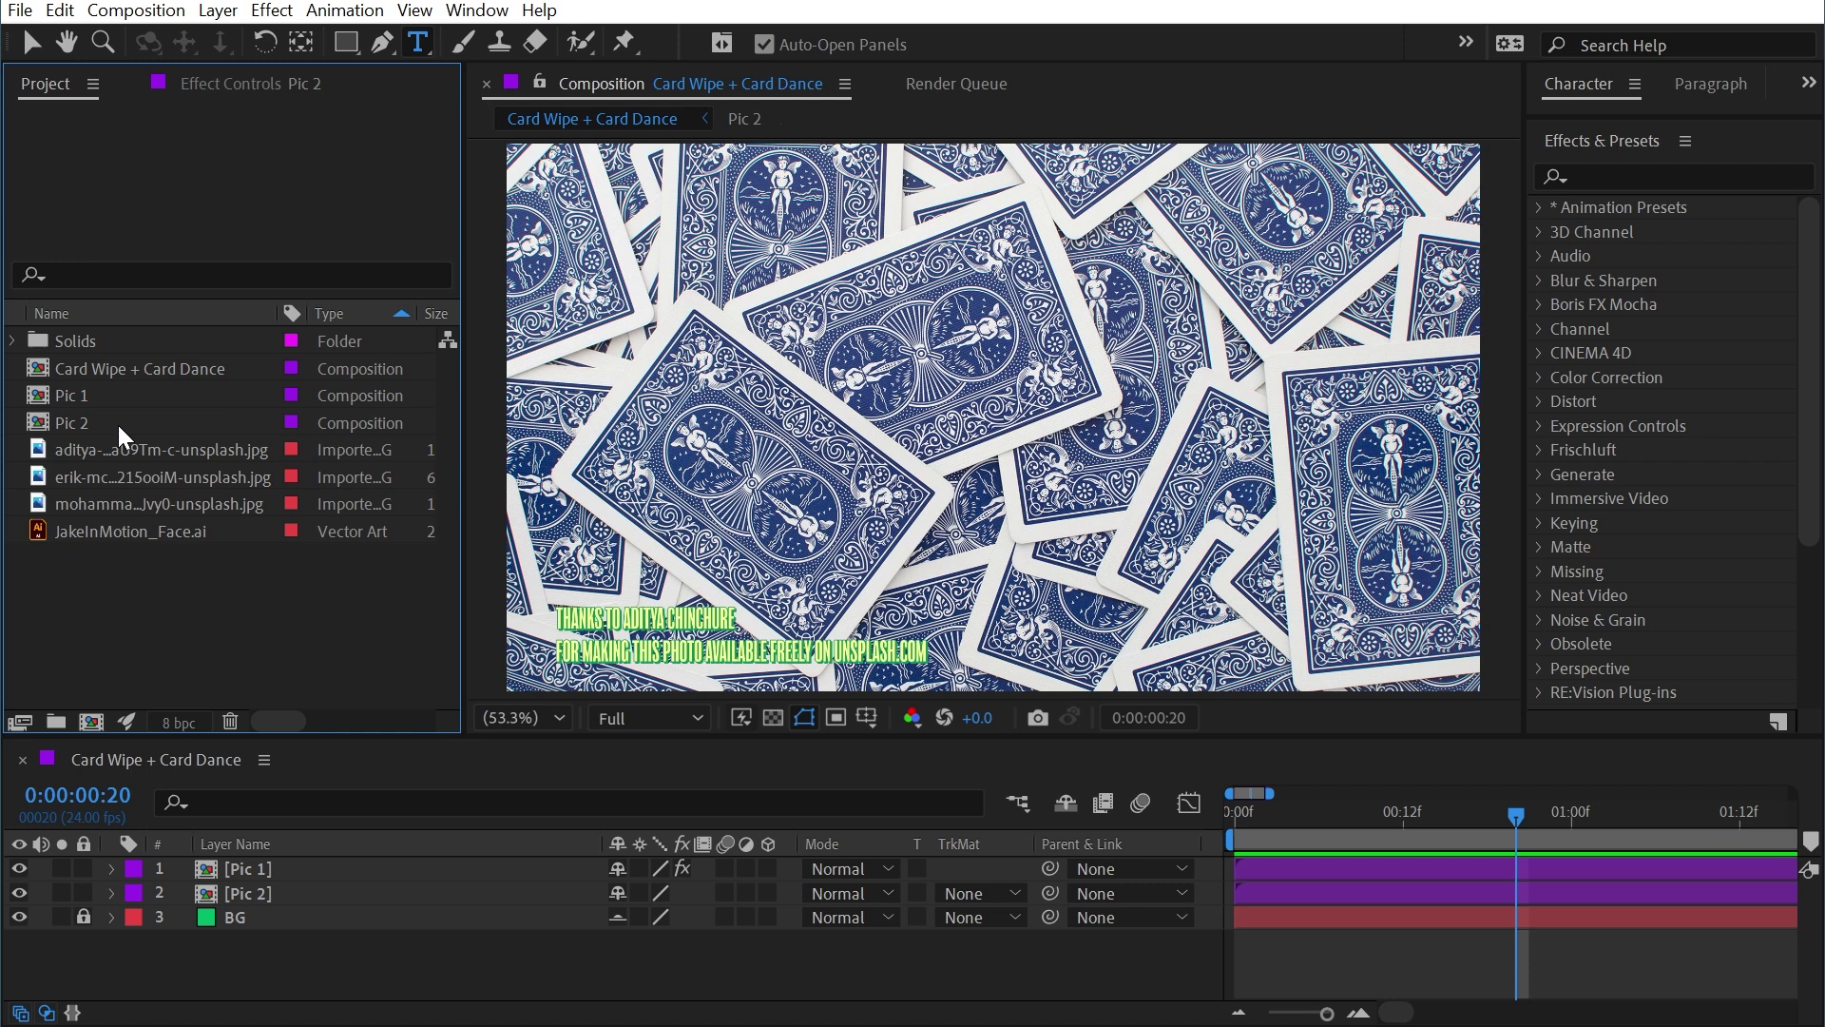
- Apply the Card Wipe effect from the Transition category to the Pic 1 layer
click(153, 378)
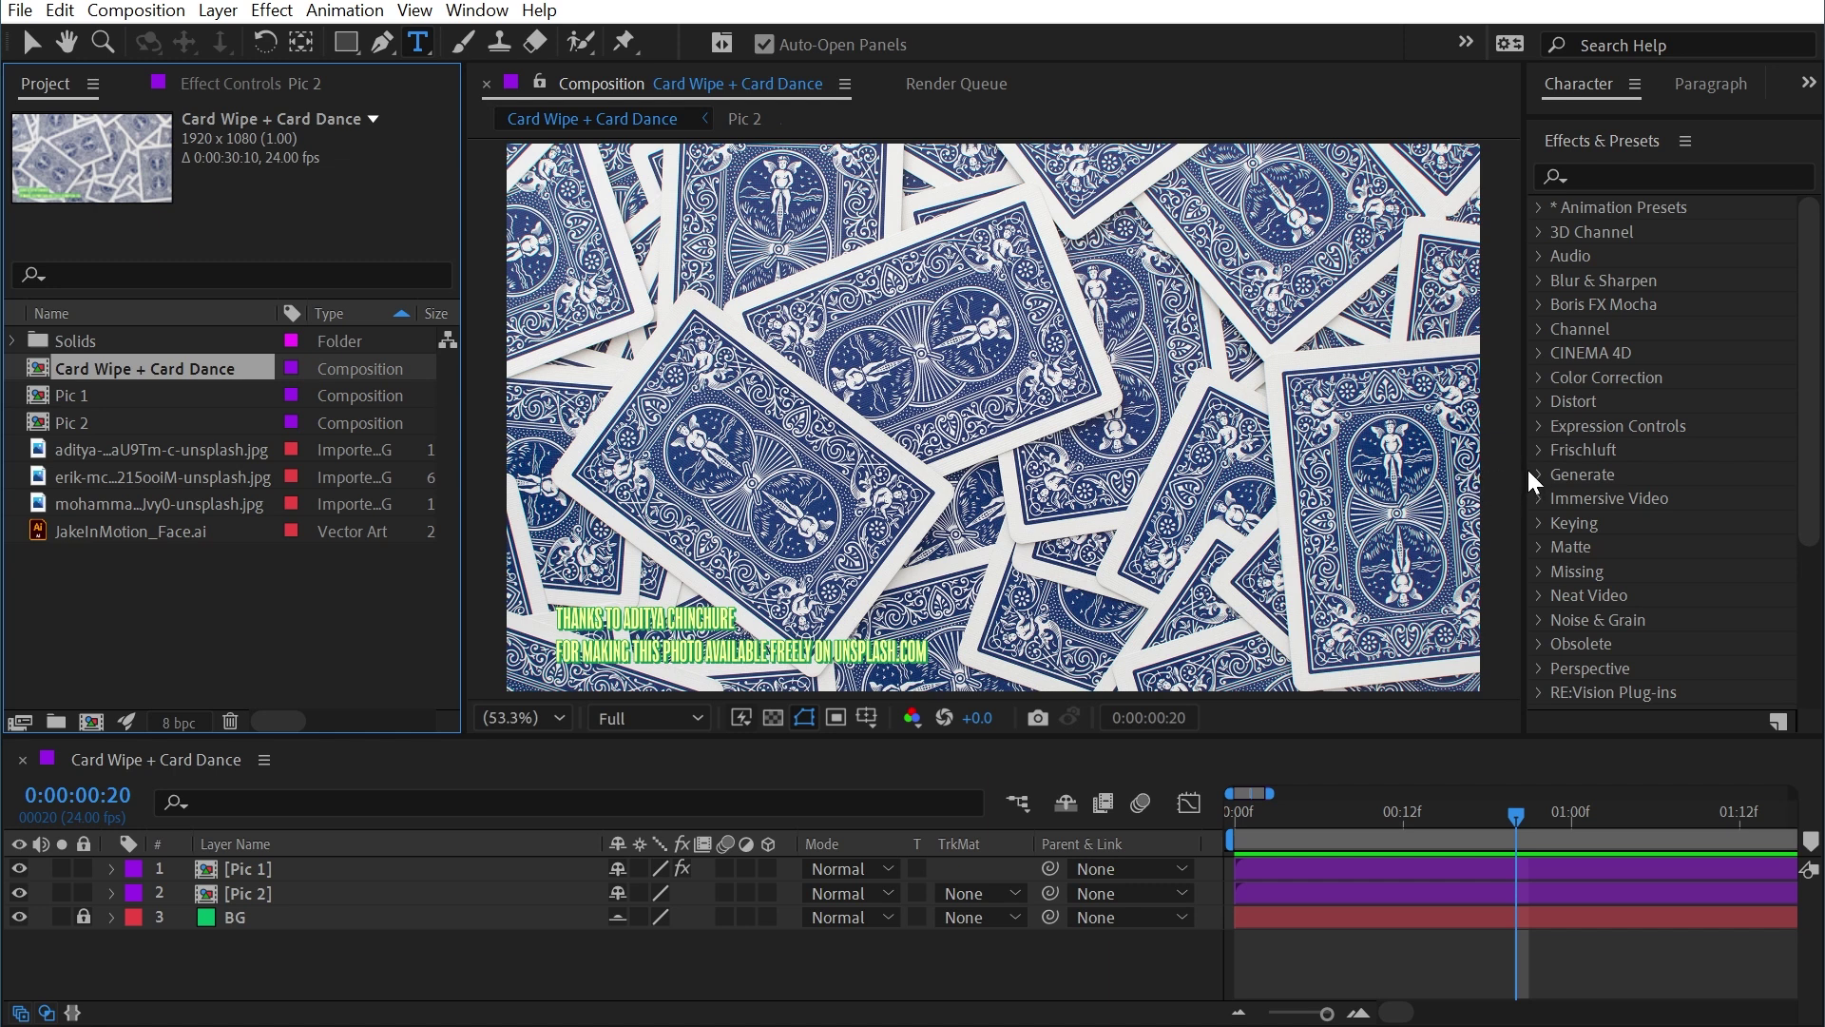
scroll(1628, 512, down, 3)
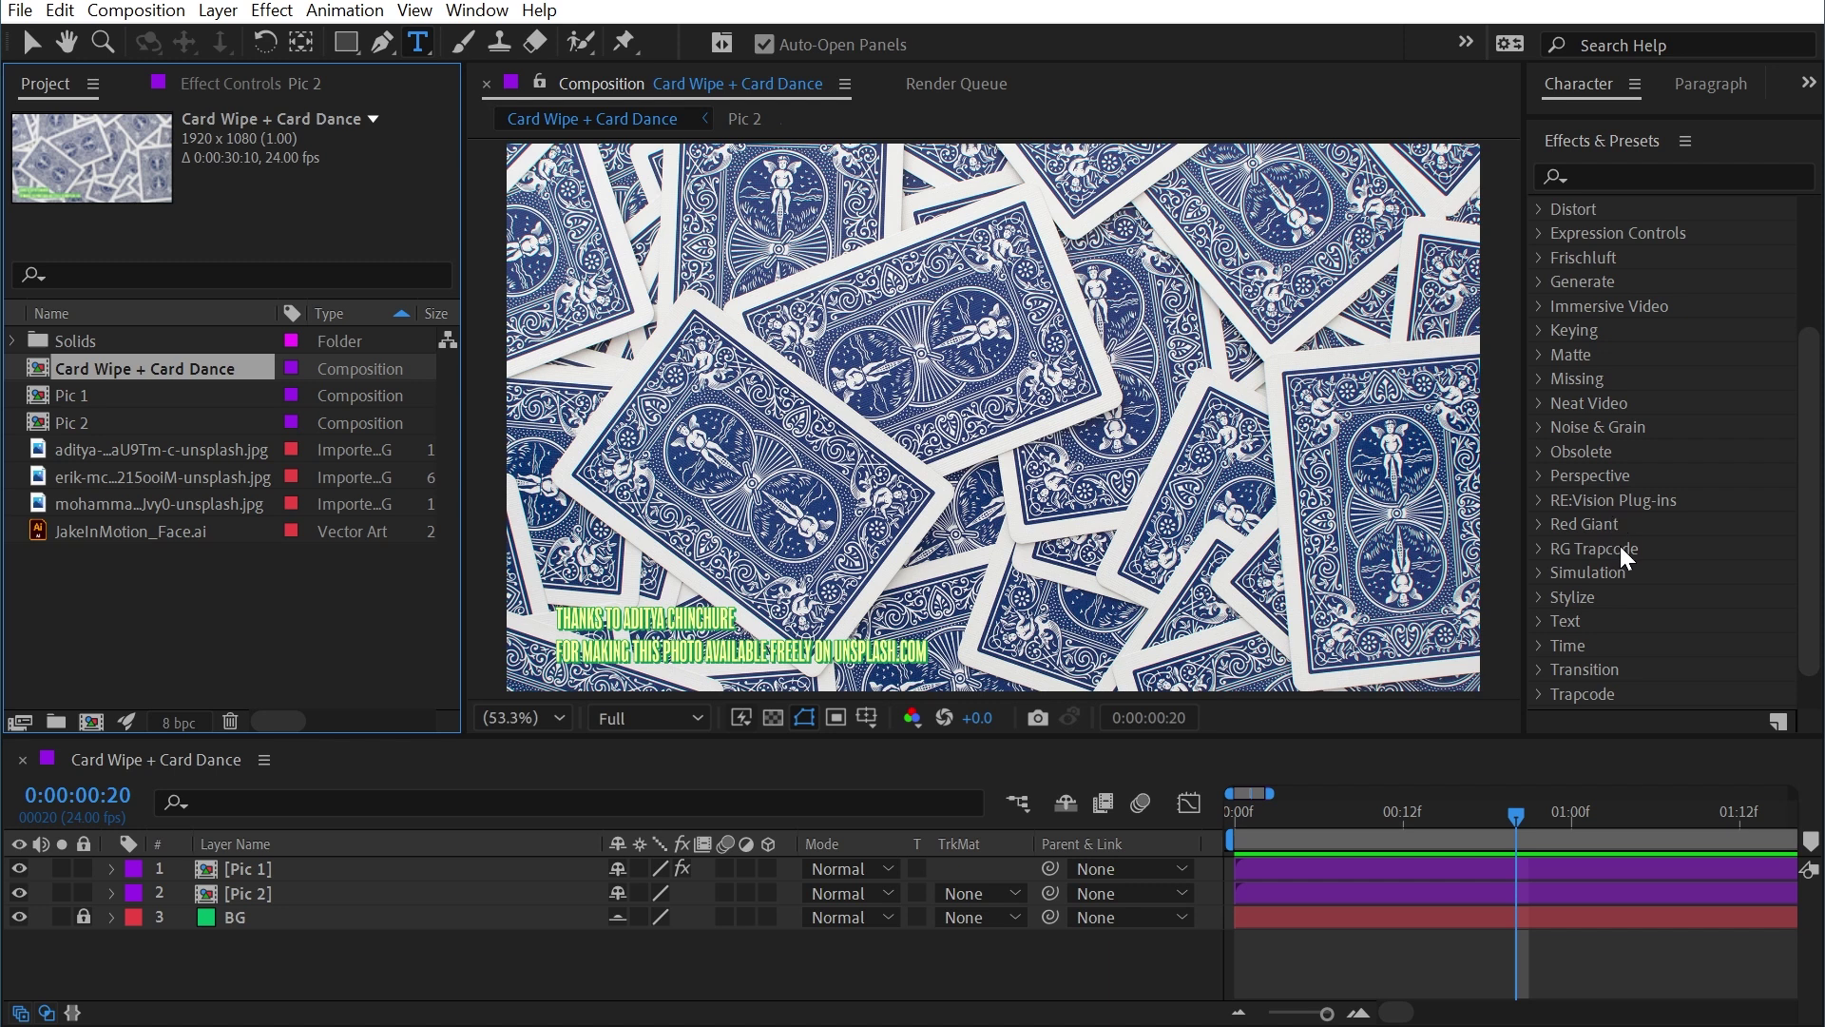
scroll(1628, 557, down, 1)
click(1548, 628)
scroll(1613, 564, down, 5)
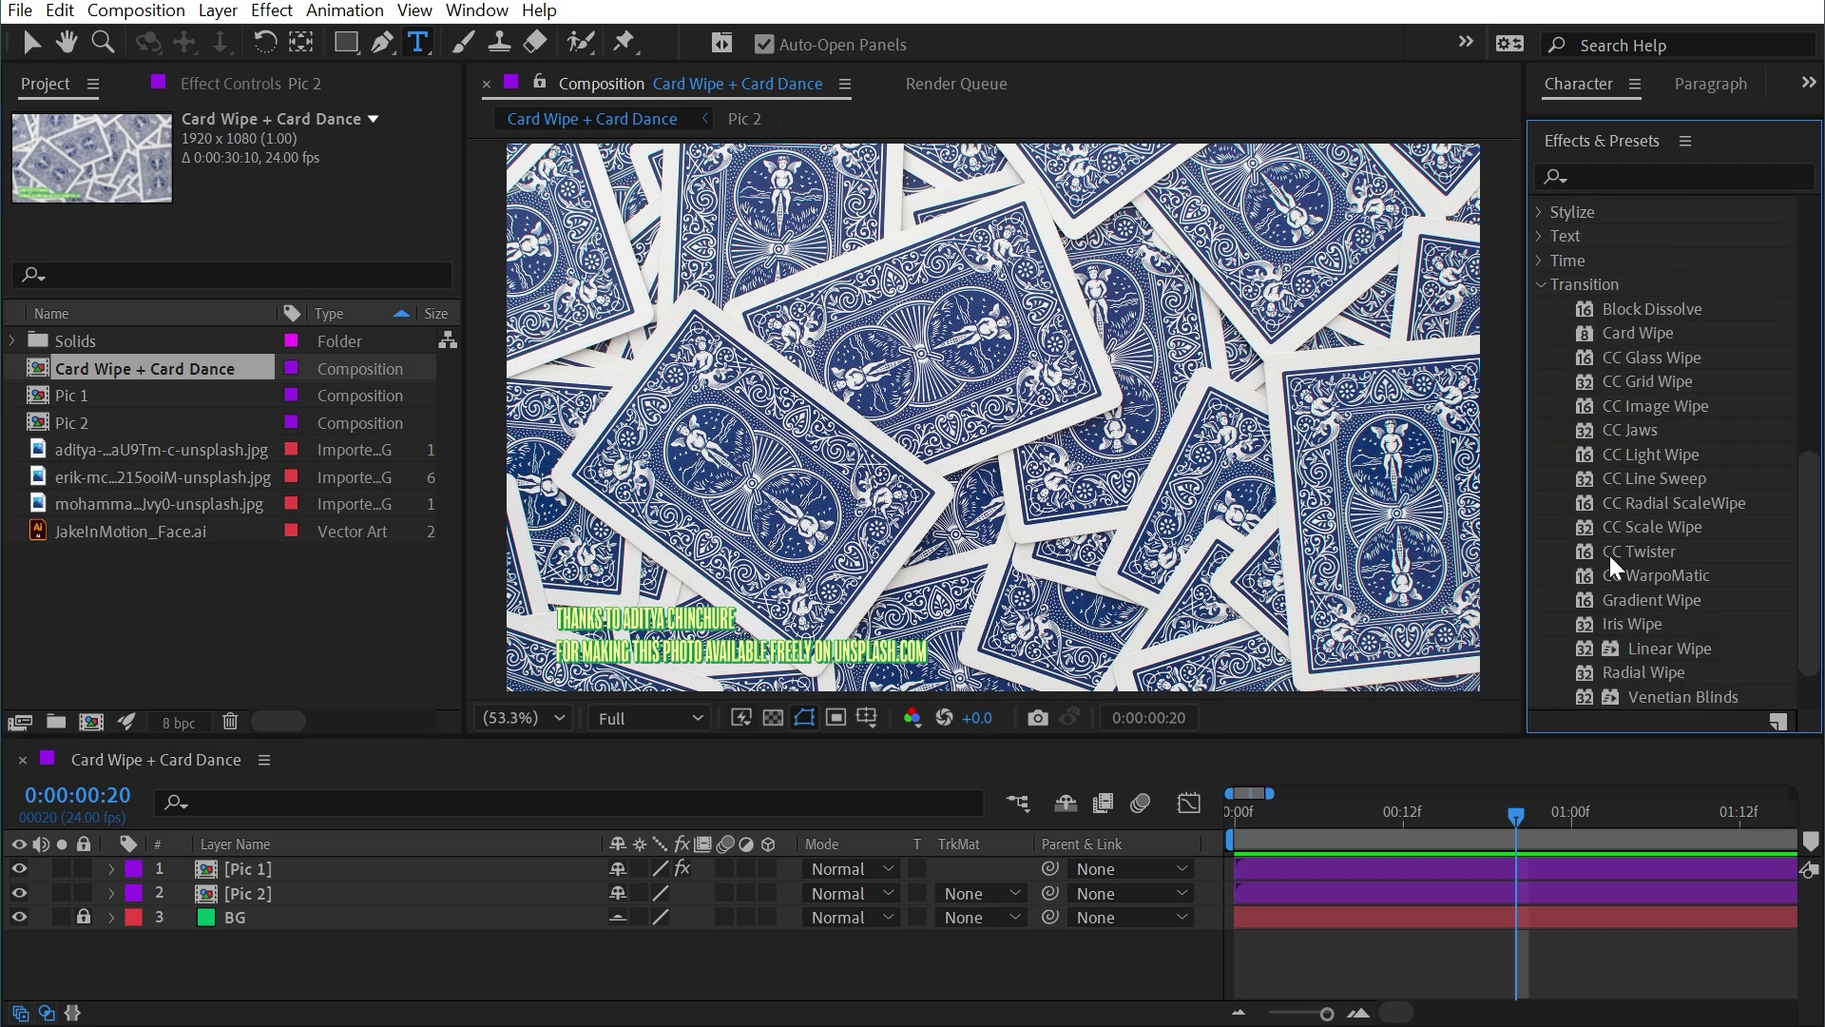
scroll(1637, 544, up, 1)
drag(1638, 269, 323, 865)
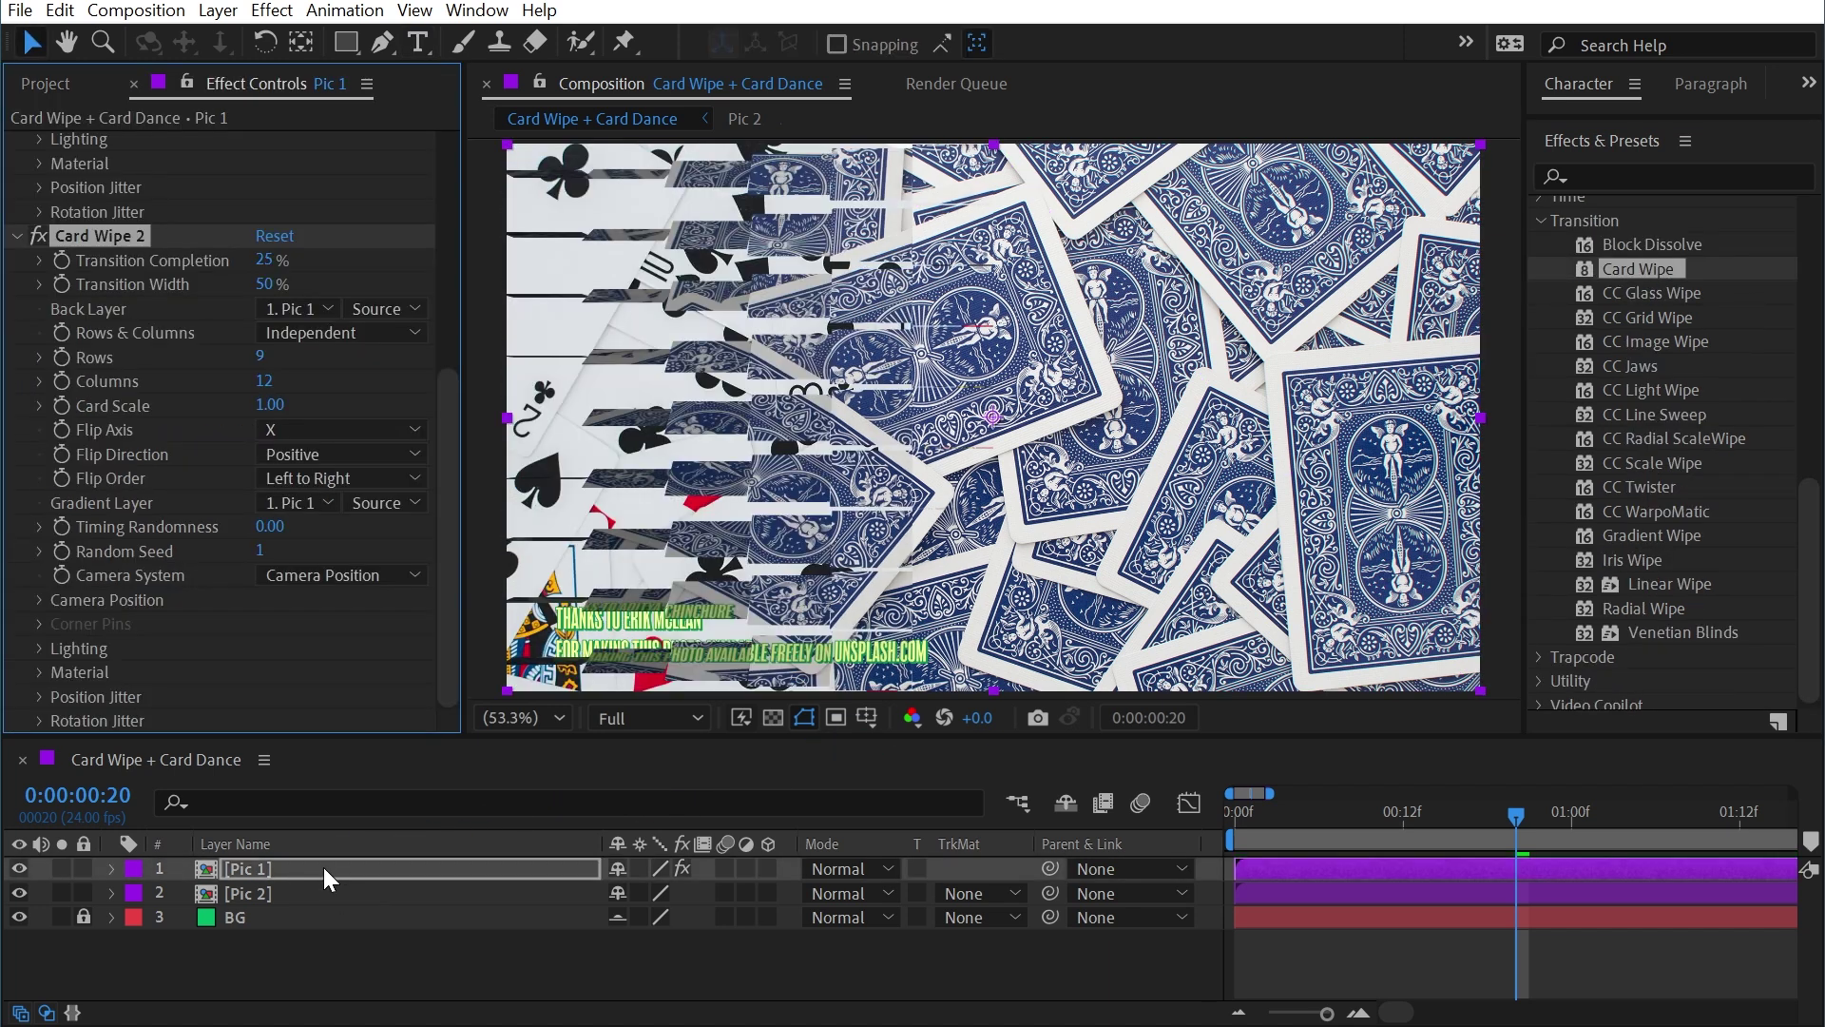
- Compare the frame with Pic 1 hidden and shown, and hide the Pic 2 and BG layers so only Pic 1 displays
click(18, 869)
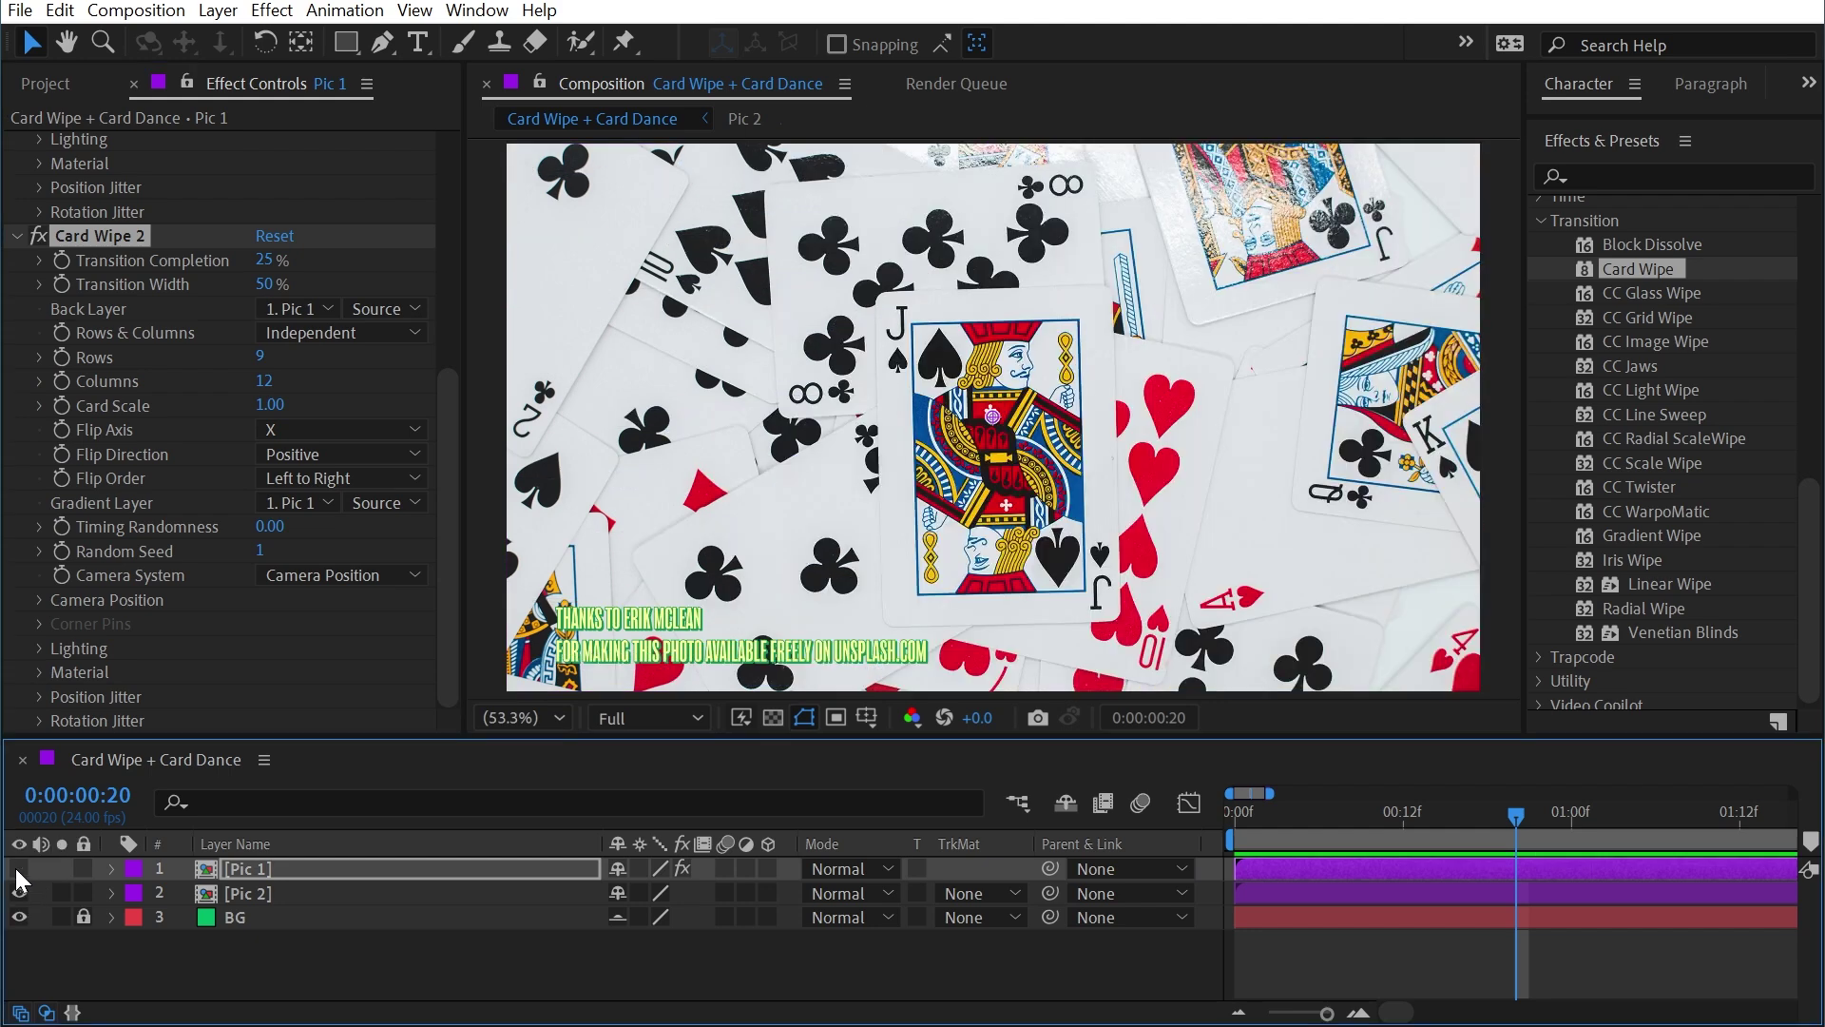
click(18, 871)
click(18, 871)
click(18, 871)
click(18, 894)
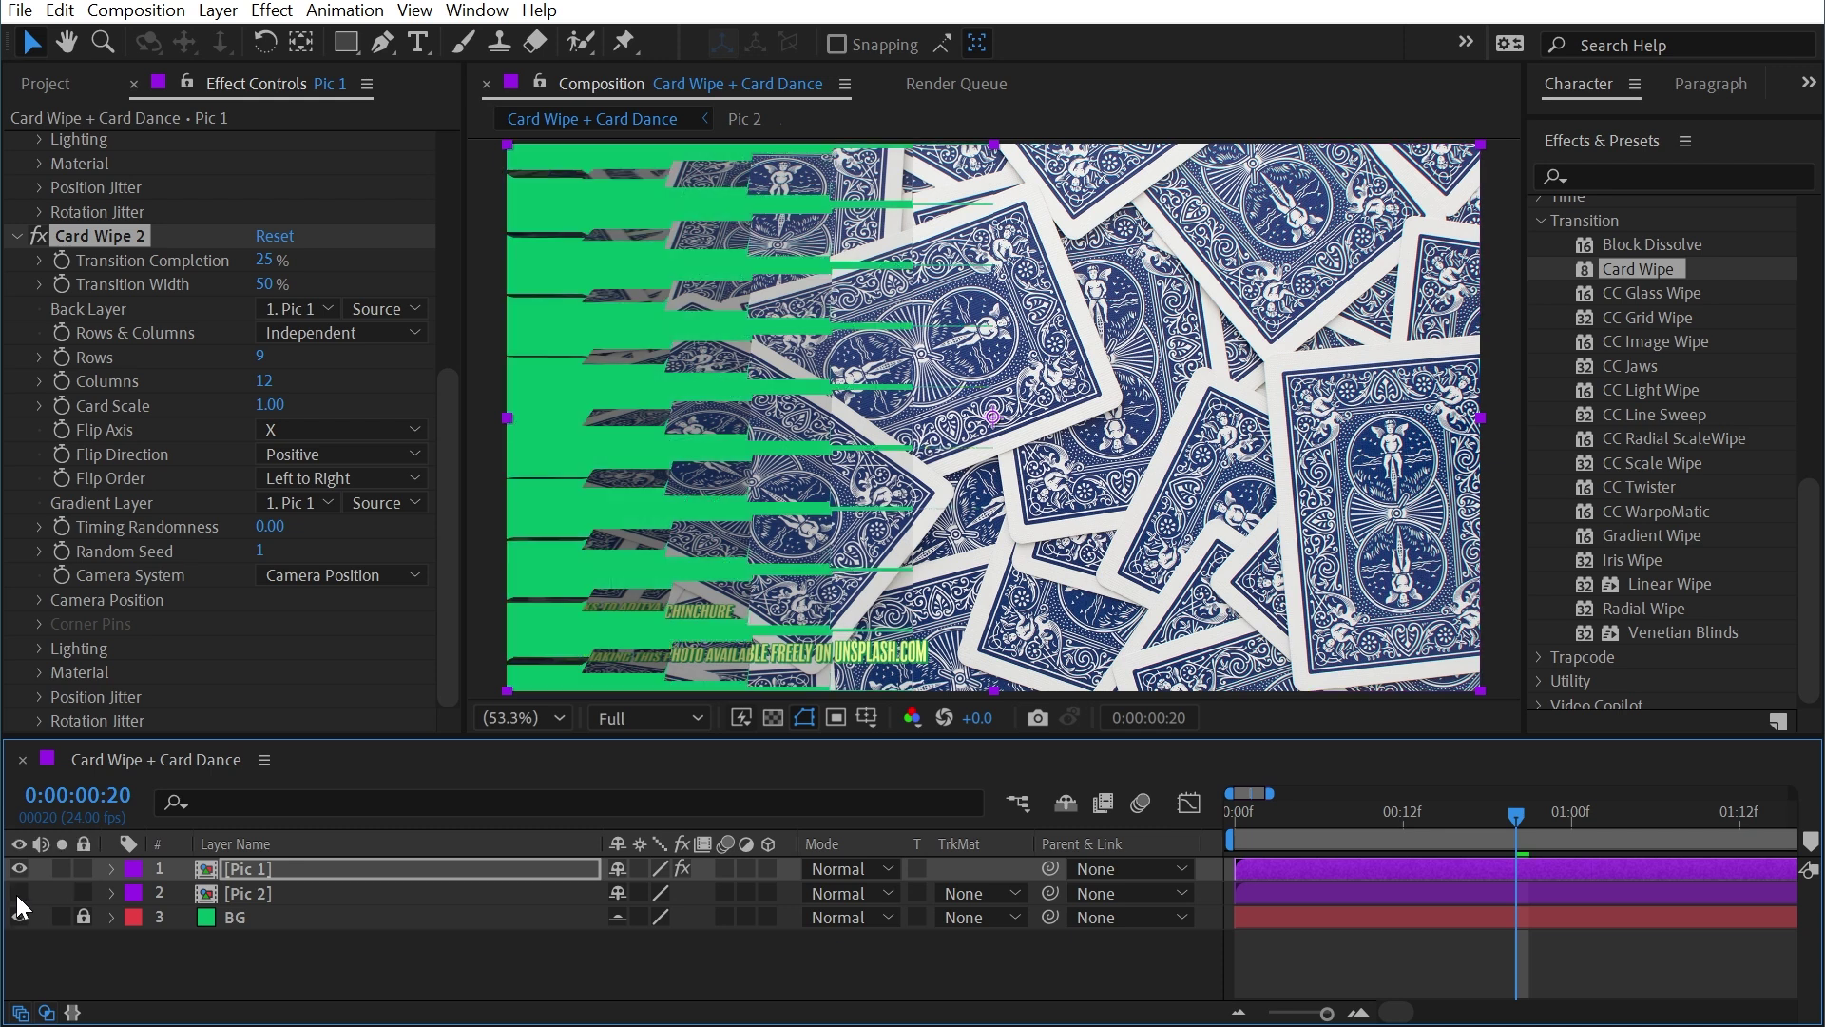
click(19, 917)
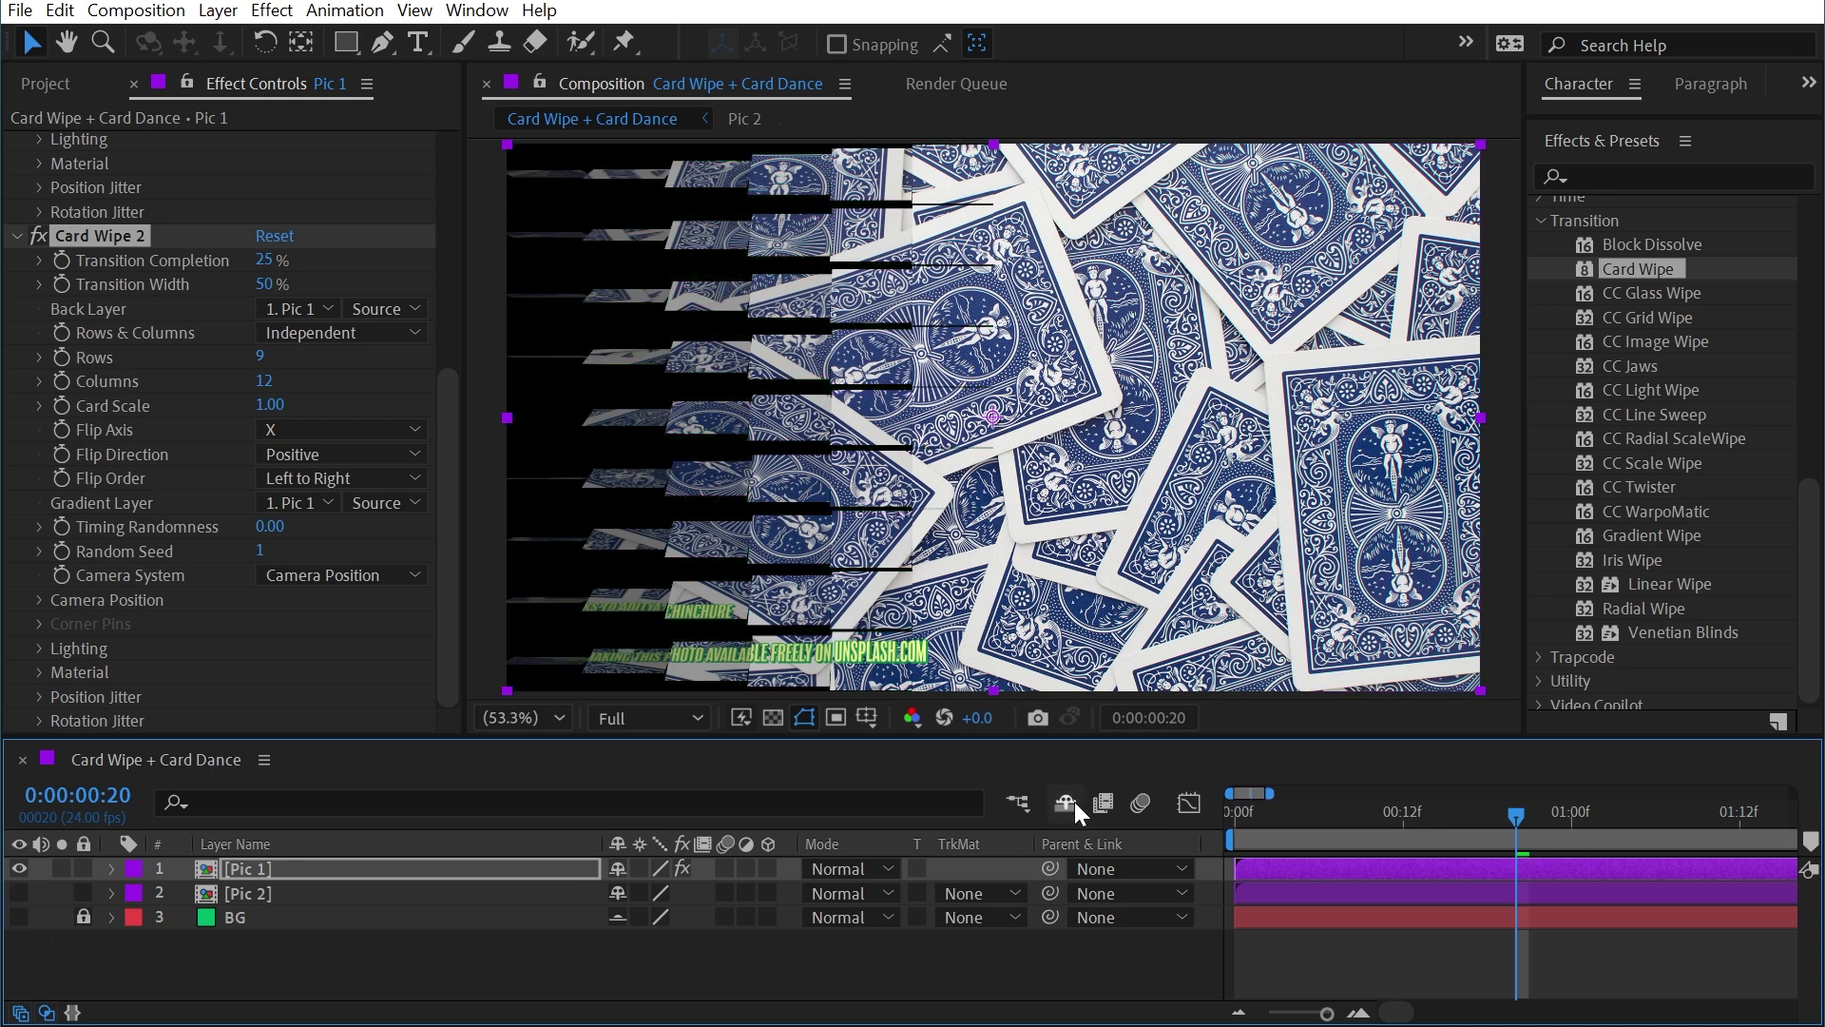
click(773, 714)
click(773, 717)
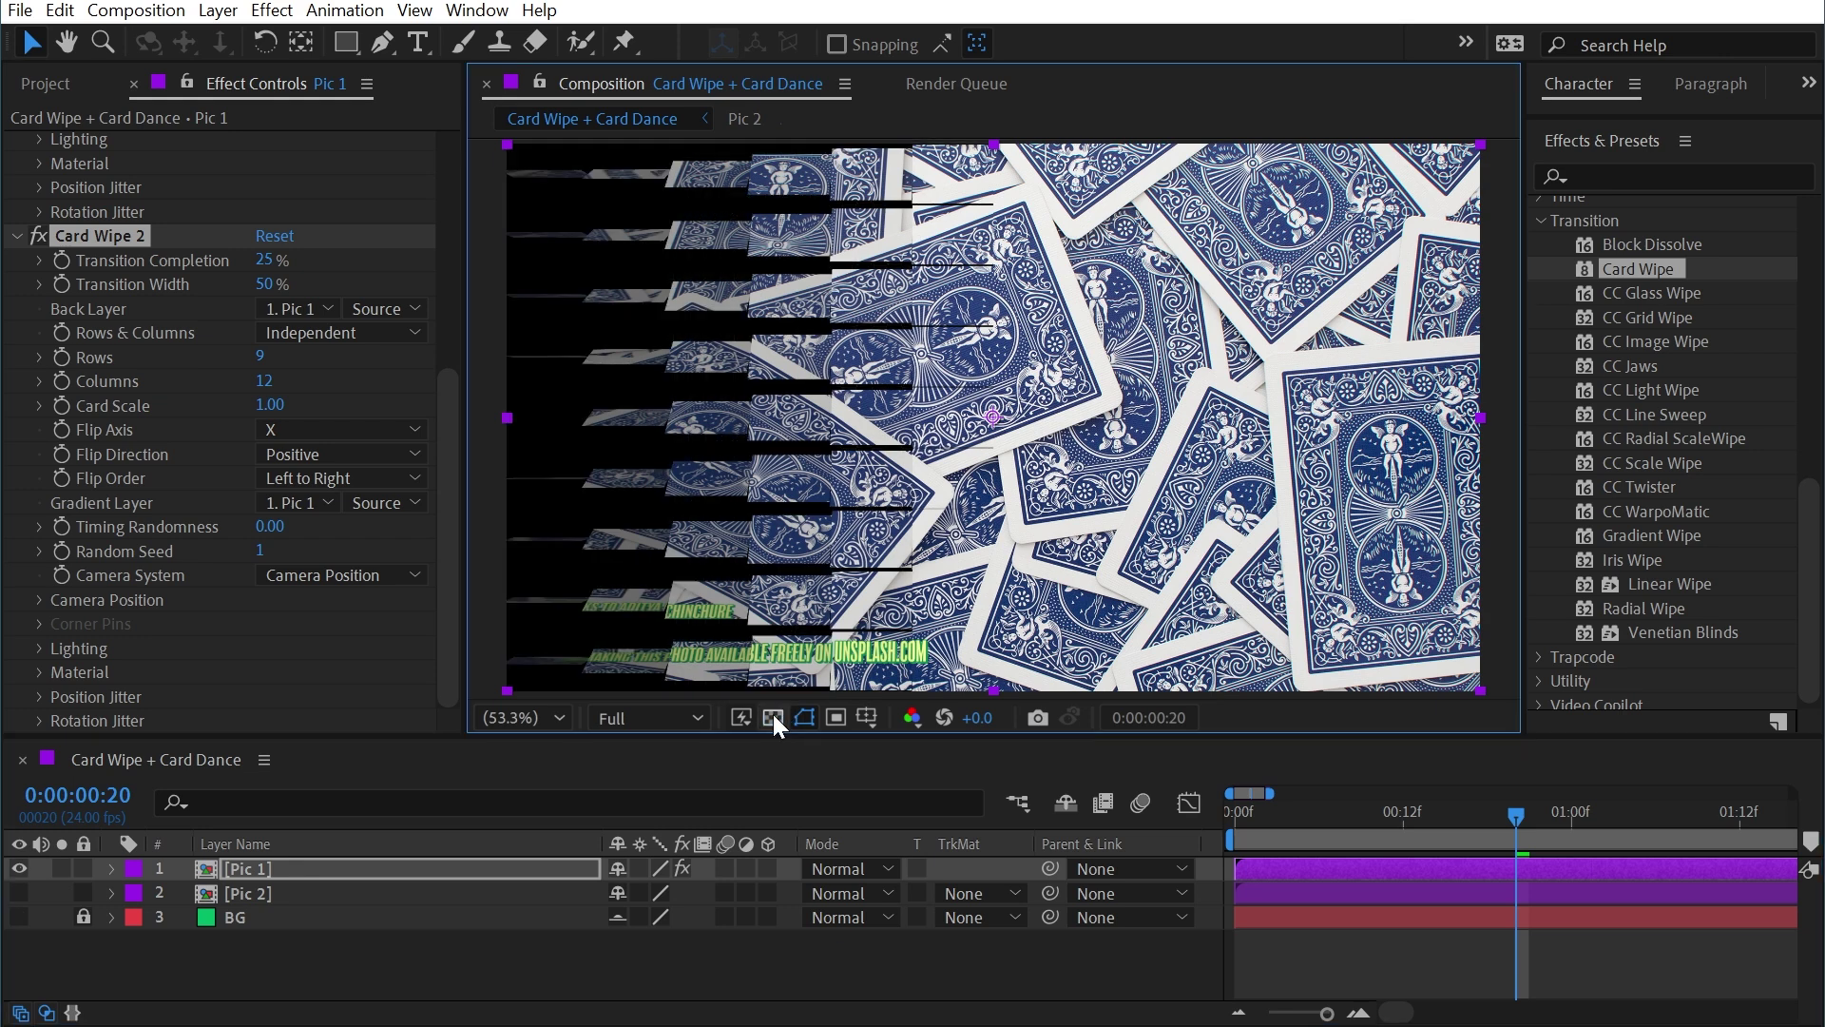
- Remove the duplicate Card Wipe 2 effect from Pic 1 and set the remaining Card Wipe's Back Layer to Pic 2
click(225, 234)
key(Delete)
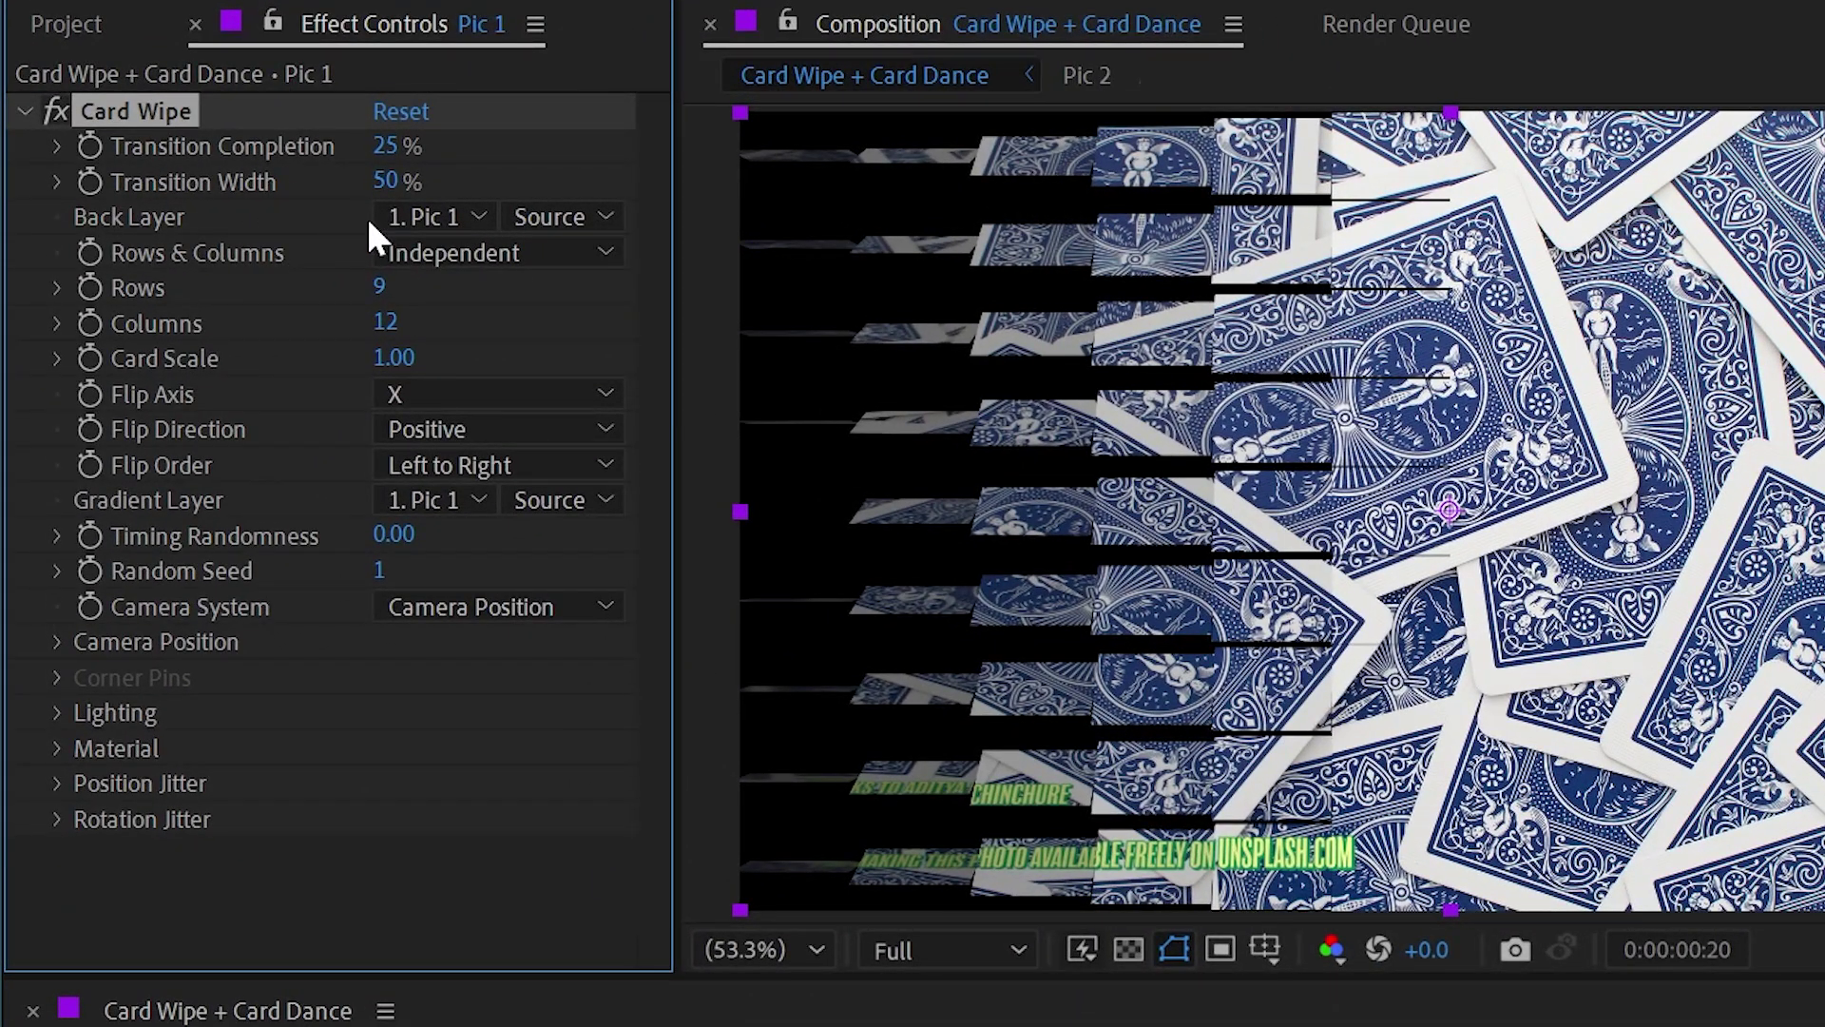
click(469, 217)
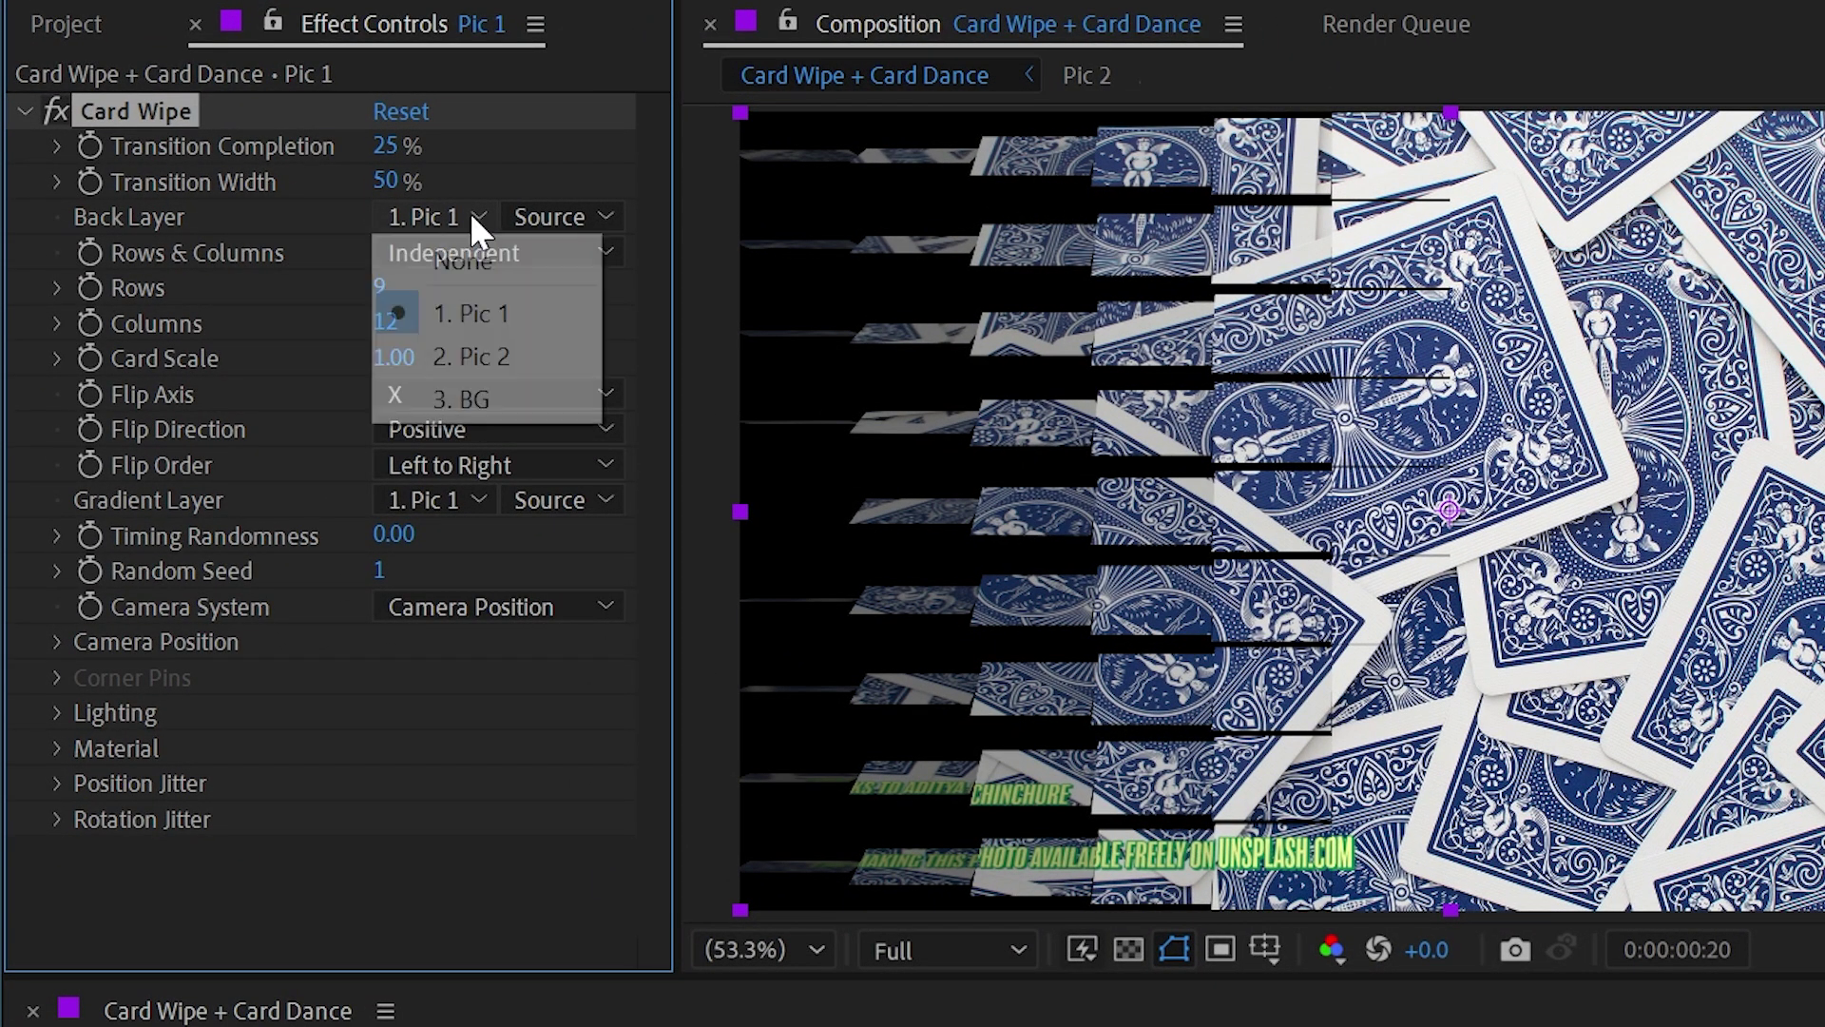
click(515, 355)
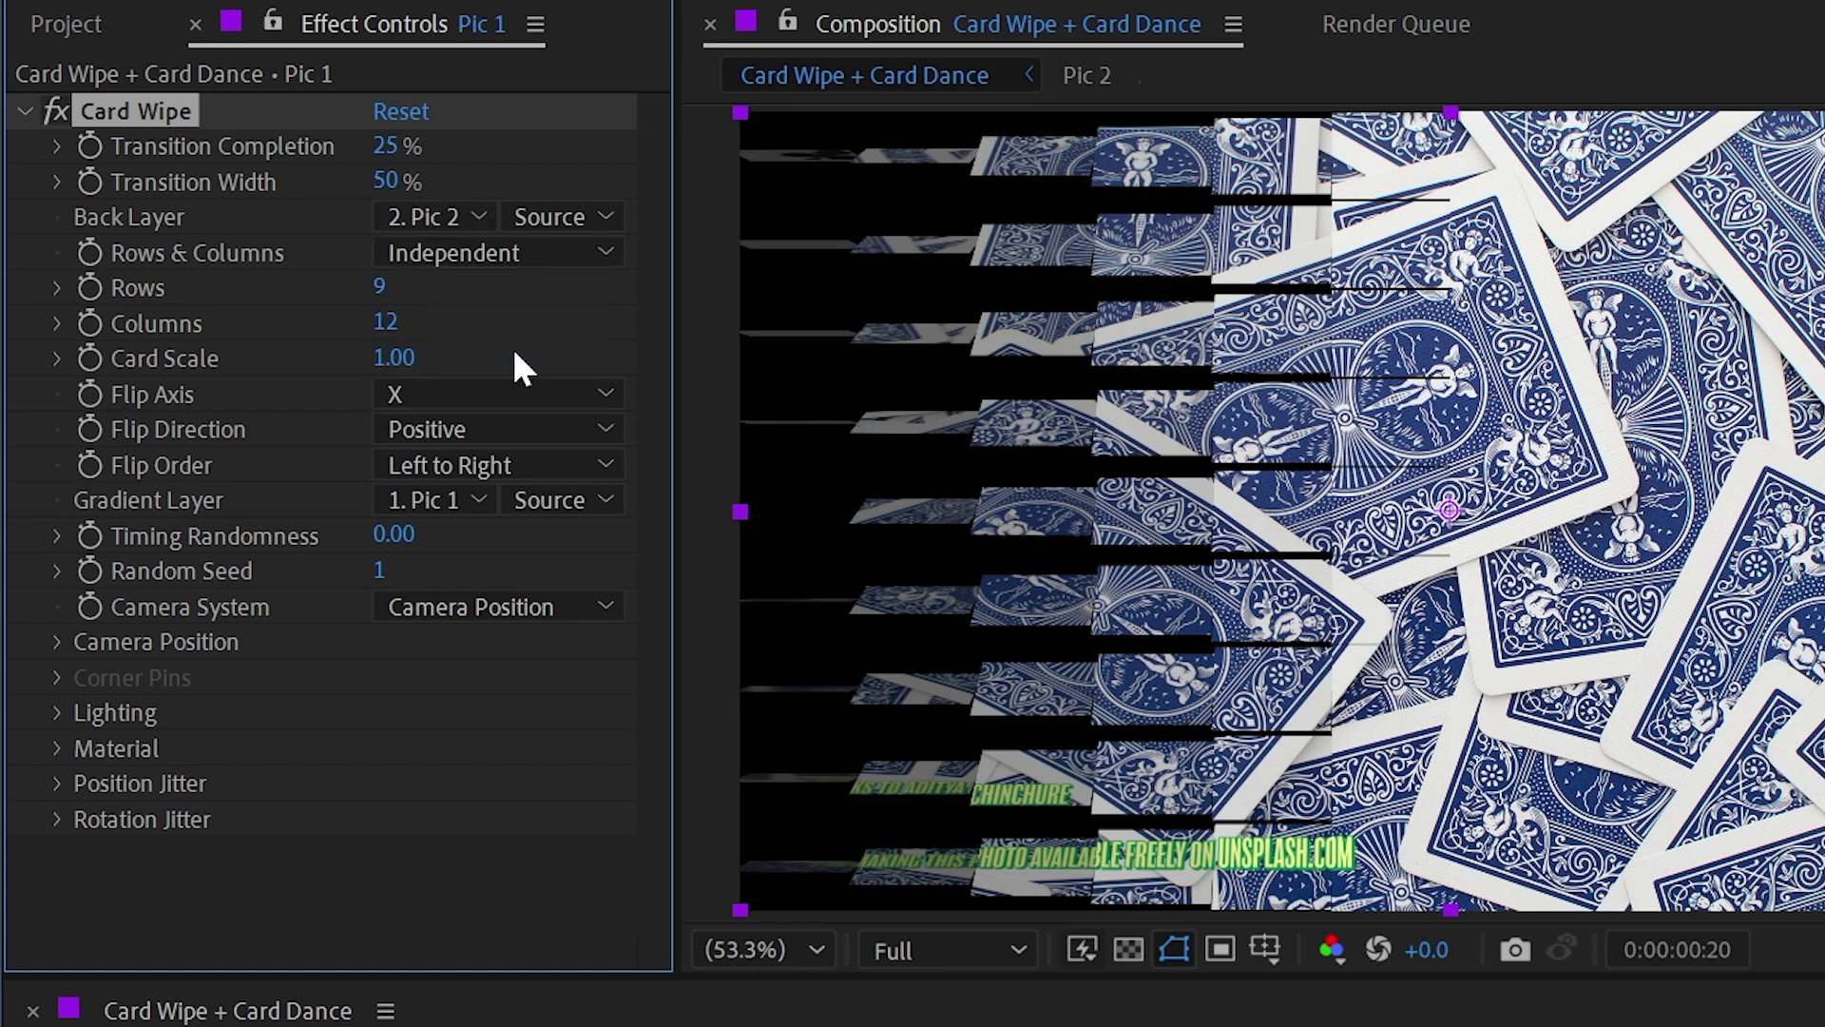
- Preview the wipe at varying Transition Completion and Width values, settling on 46% completion and 50% width
drag(390, 146, 455, 150)
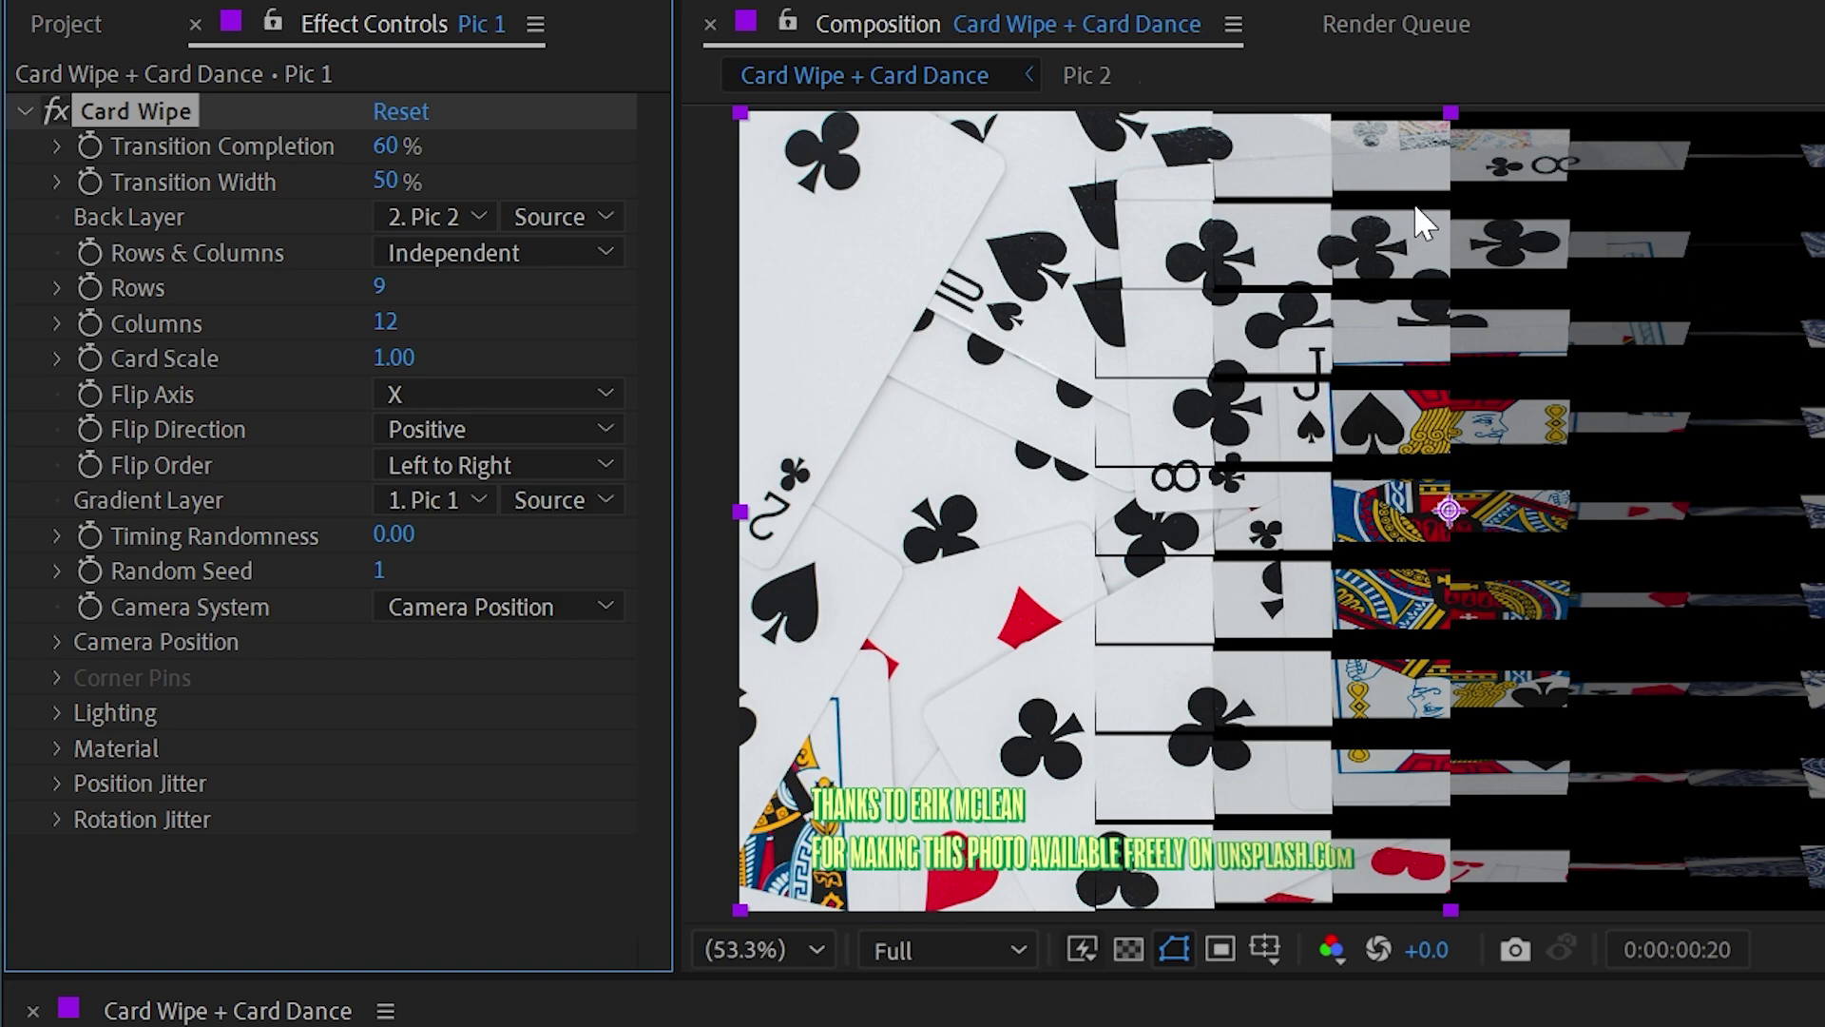
mouse_move(385, 145)
mouse_down()
mouse_move(246, 120)
mouse_move(456, 108)
mouse_move(380, 109)
mouse_up()
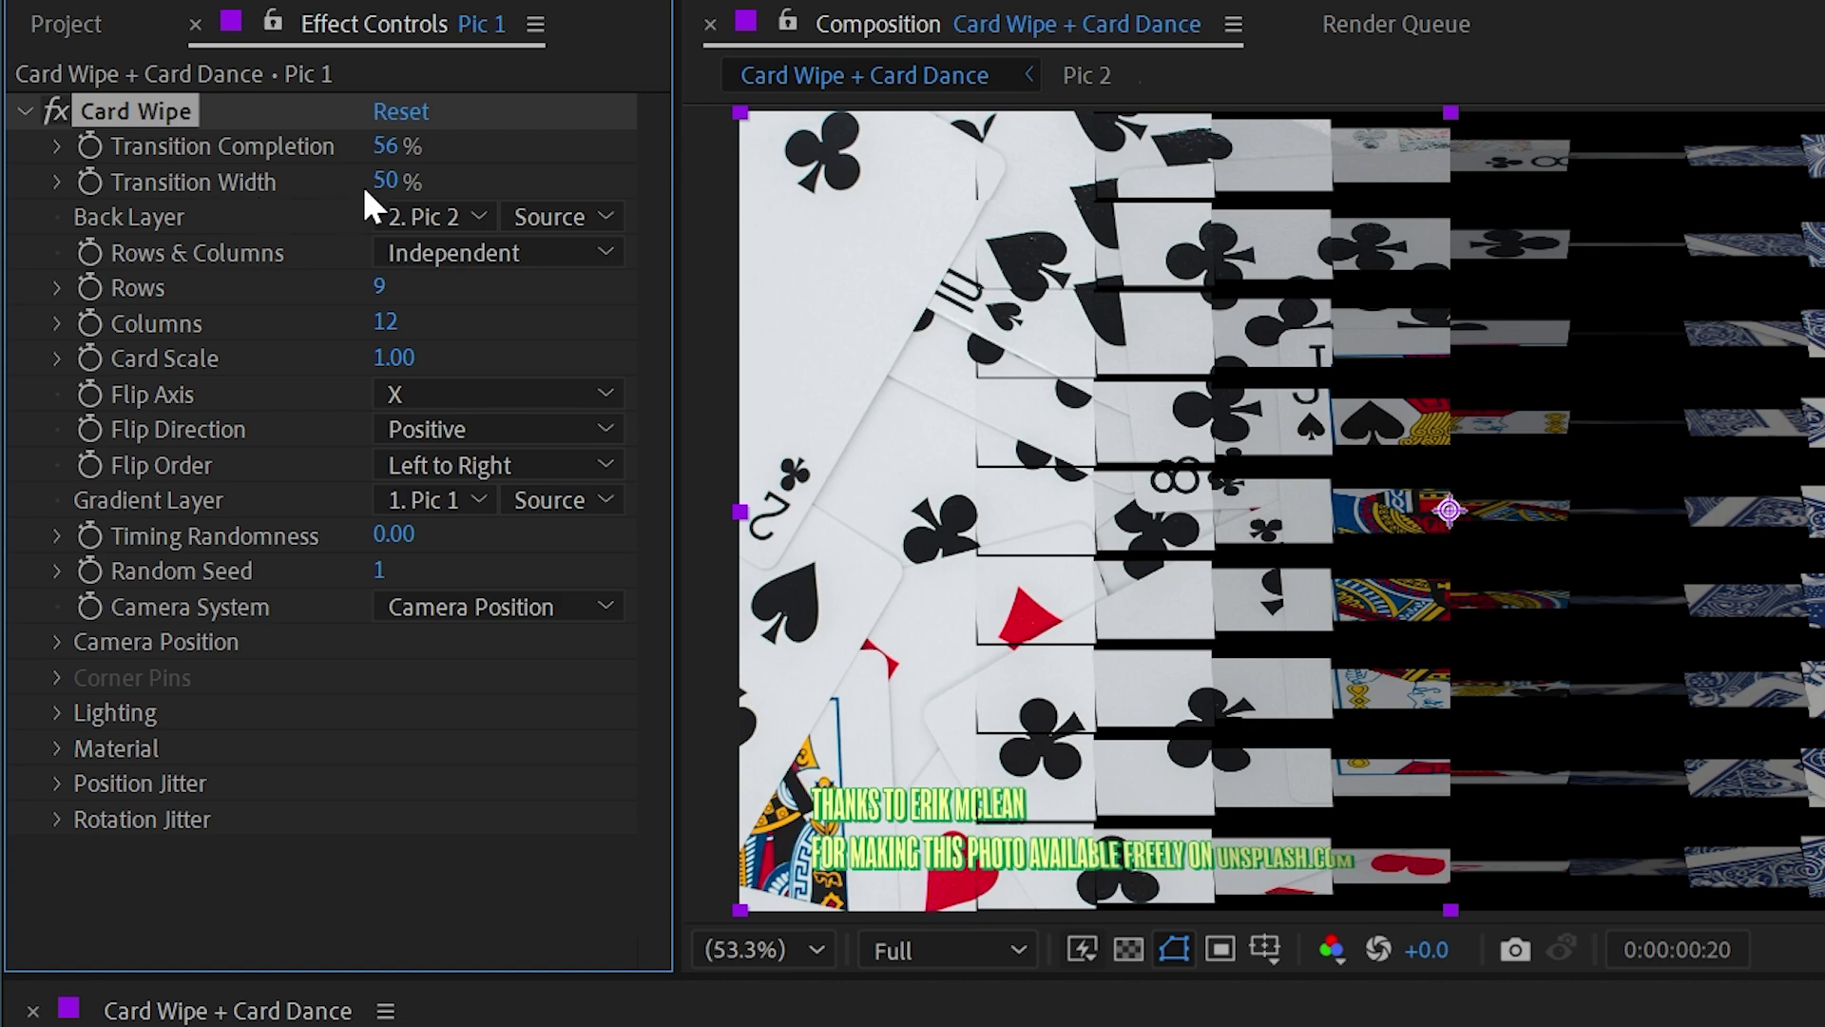
drag(399, 145, 345, 170)
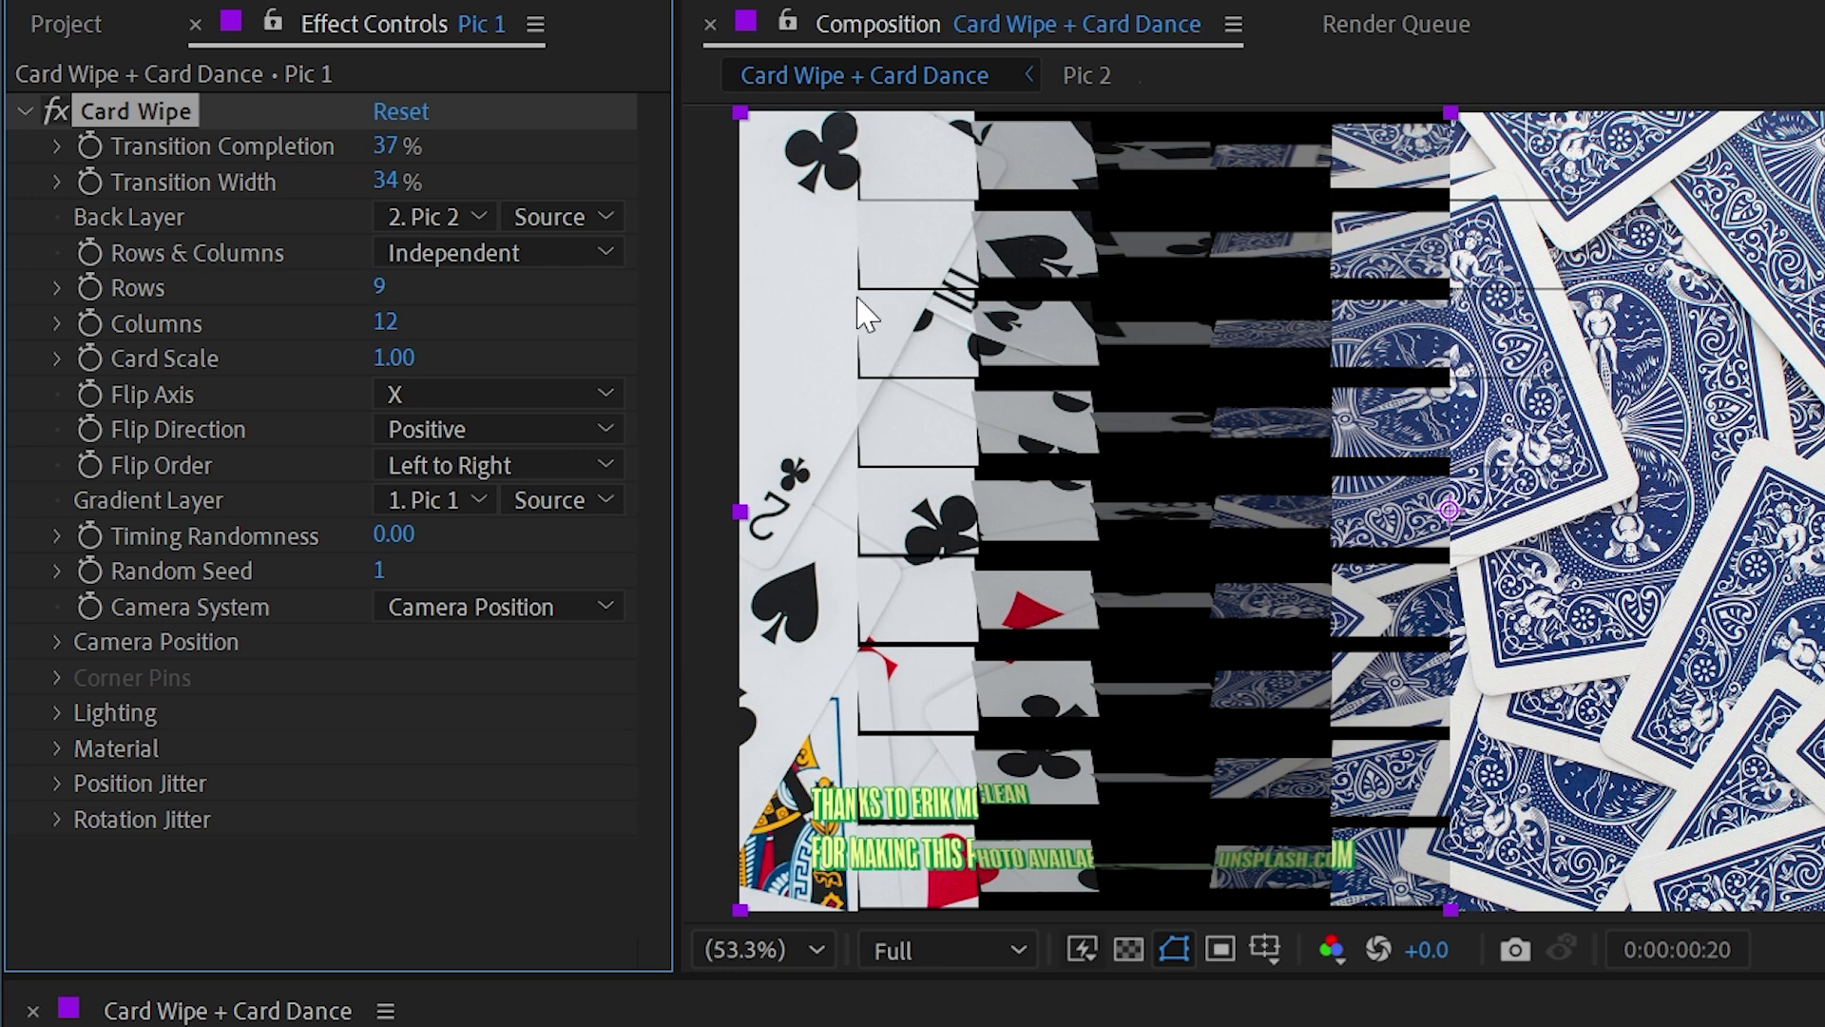
mouse_move(401, 179)
mouse_down()
mouse_move(359, 163)
mouse_move(481, 142)
mouse_move(423, 145)
mouse_move(438, 125)
mouse_move(395, 191)
mouse_up()
click(395, 181)
text(50)
key(Return)
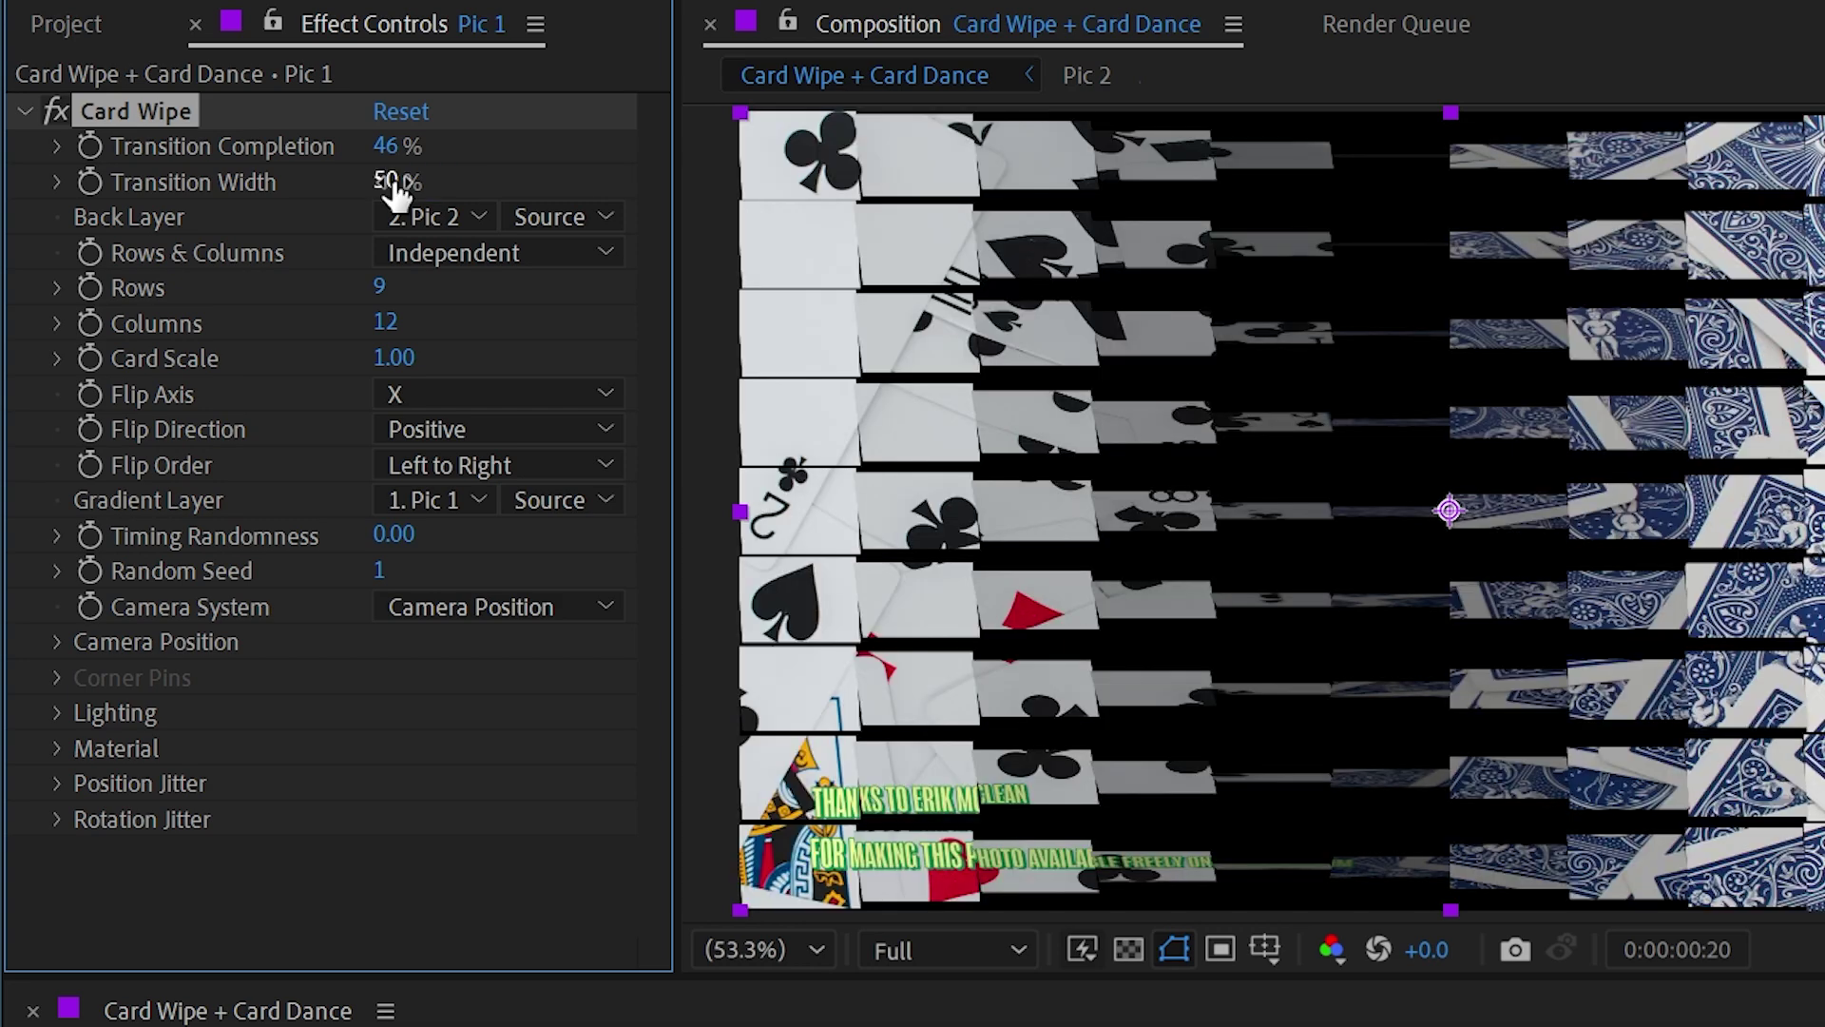
- Try BG and None as the Card Wipe Back Layer while previewing the transition, and return it to Pic 2
click(480, 217)
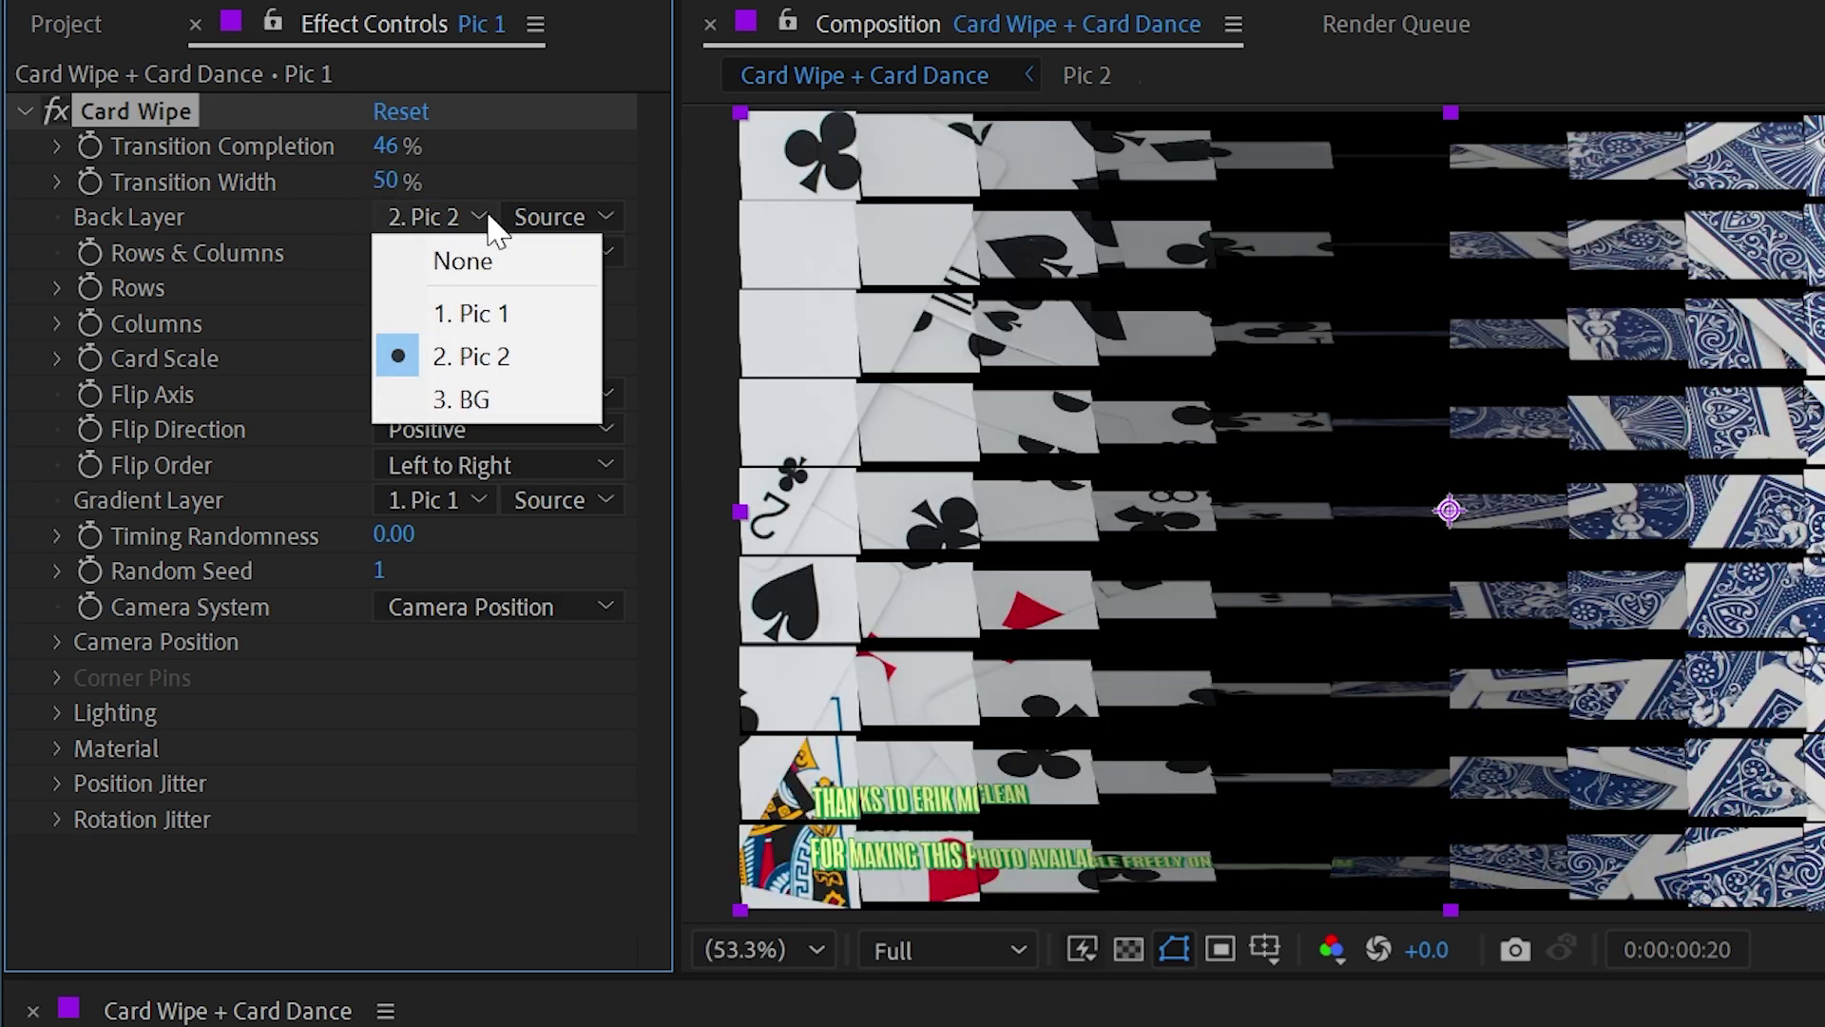
click(485, 398)
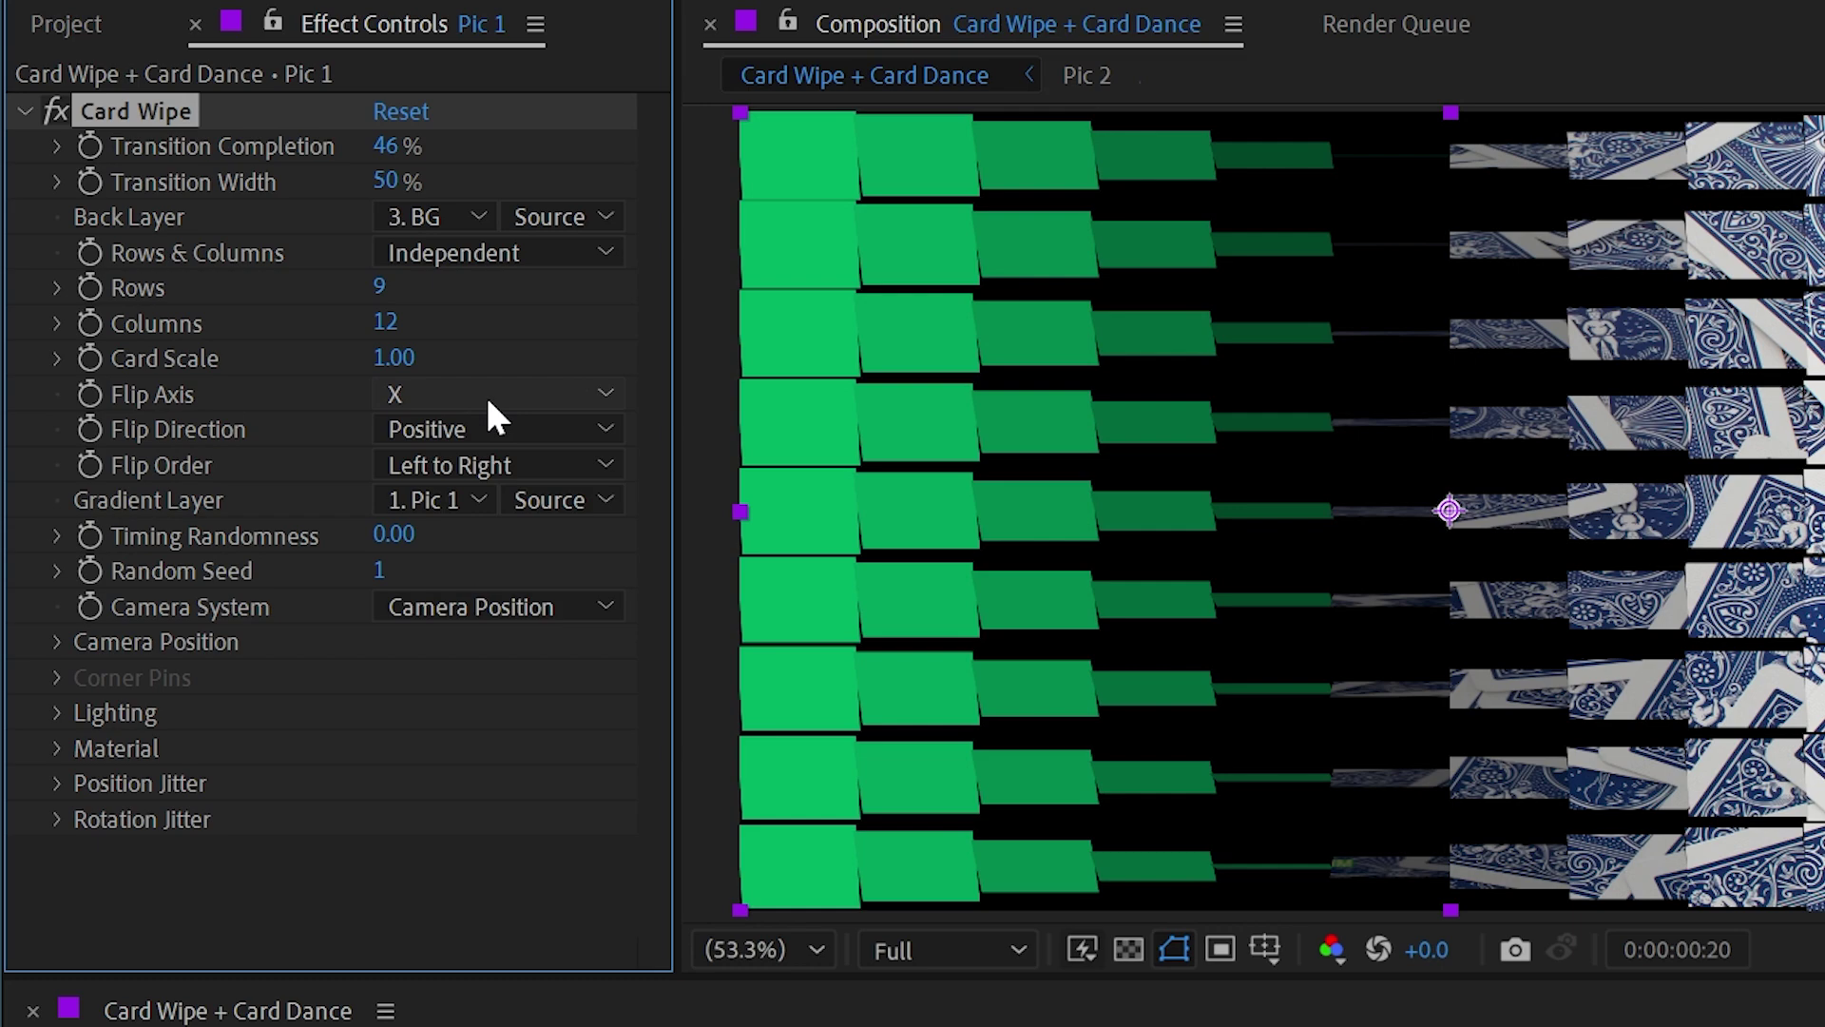
click(464, 229)
click(453, 255)
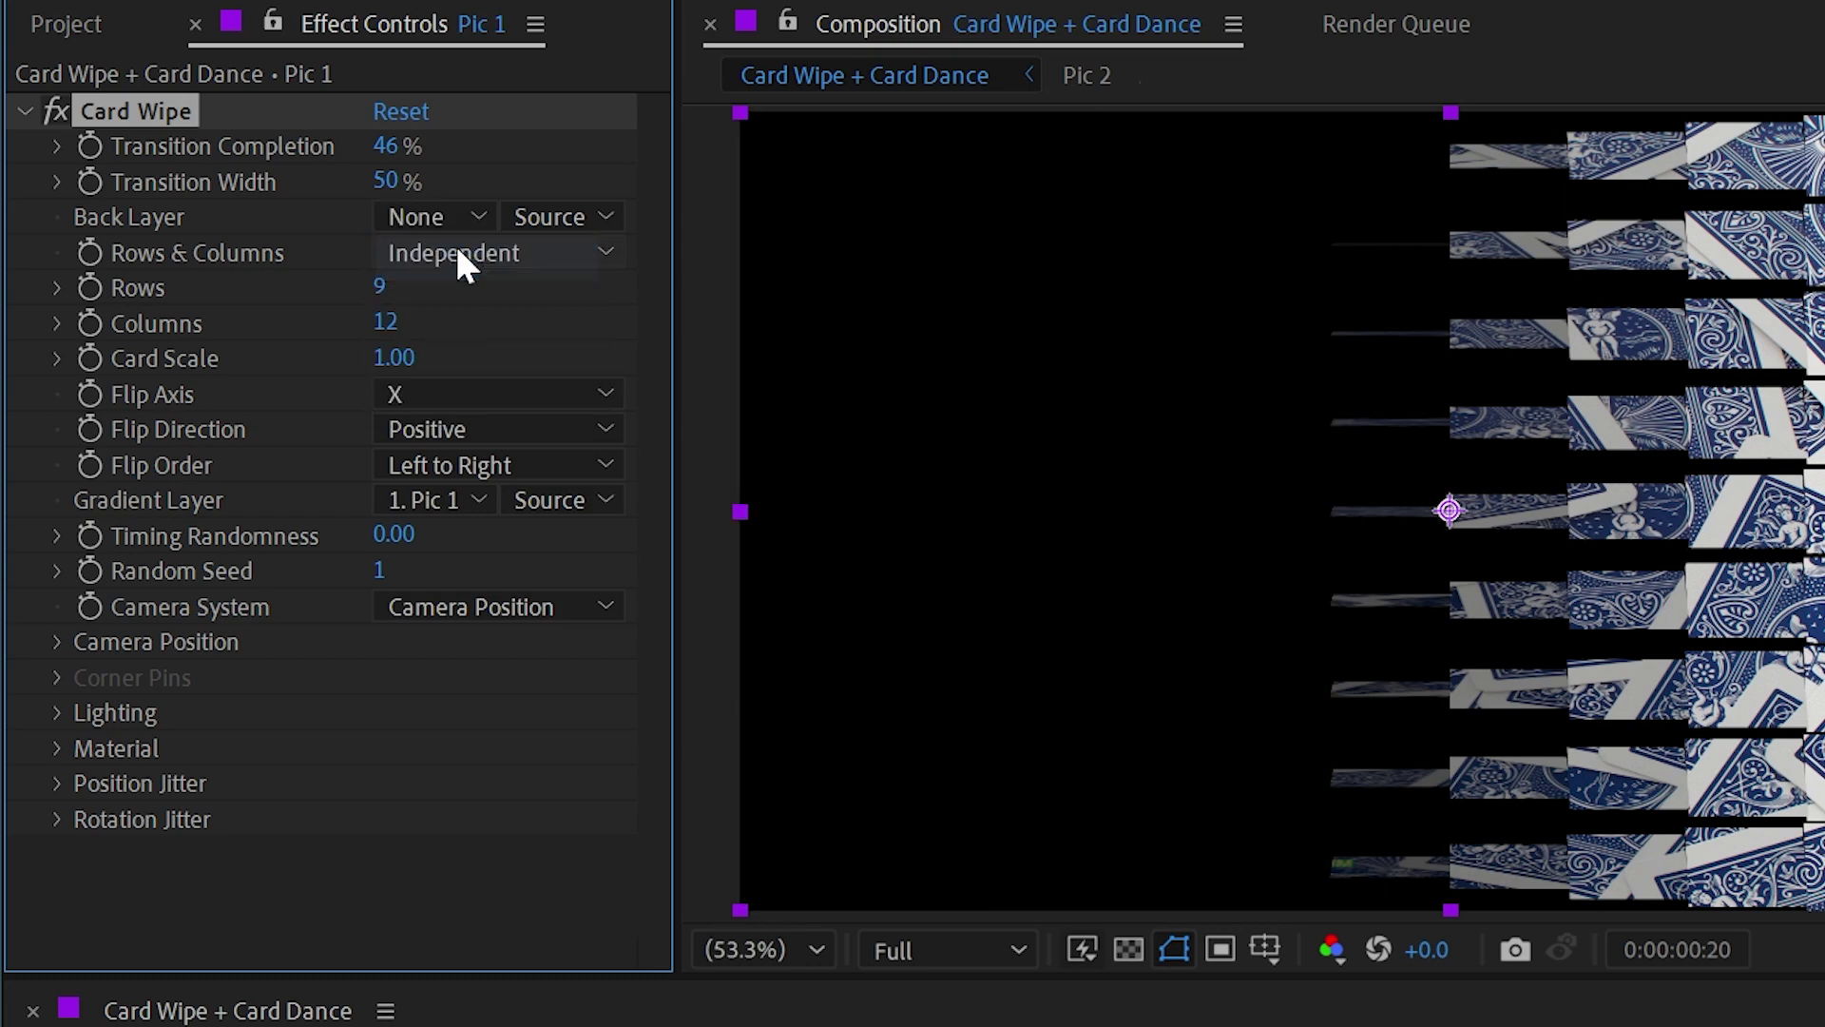
mouse_move(392, 157)
mouse_down()
mouse_move(362, 155)
mouse_move(419, 151)
mouse_move(377, 136)
mouse_up()
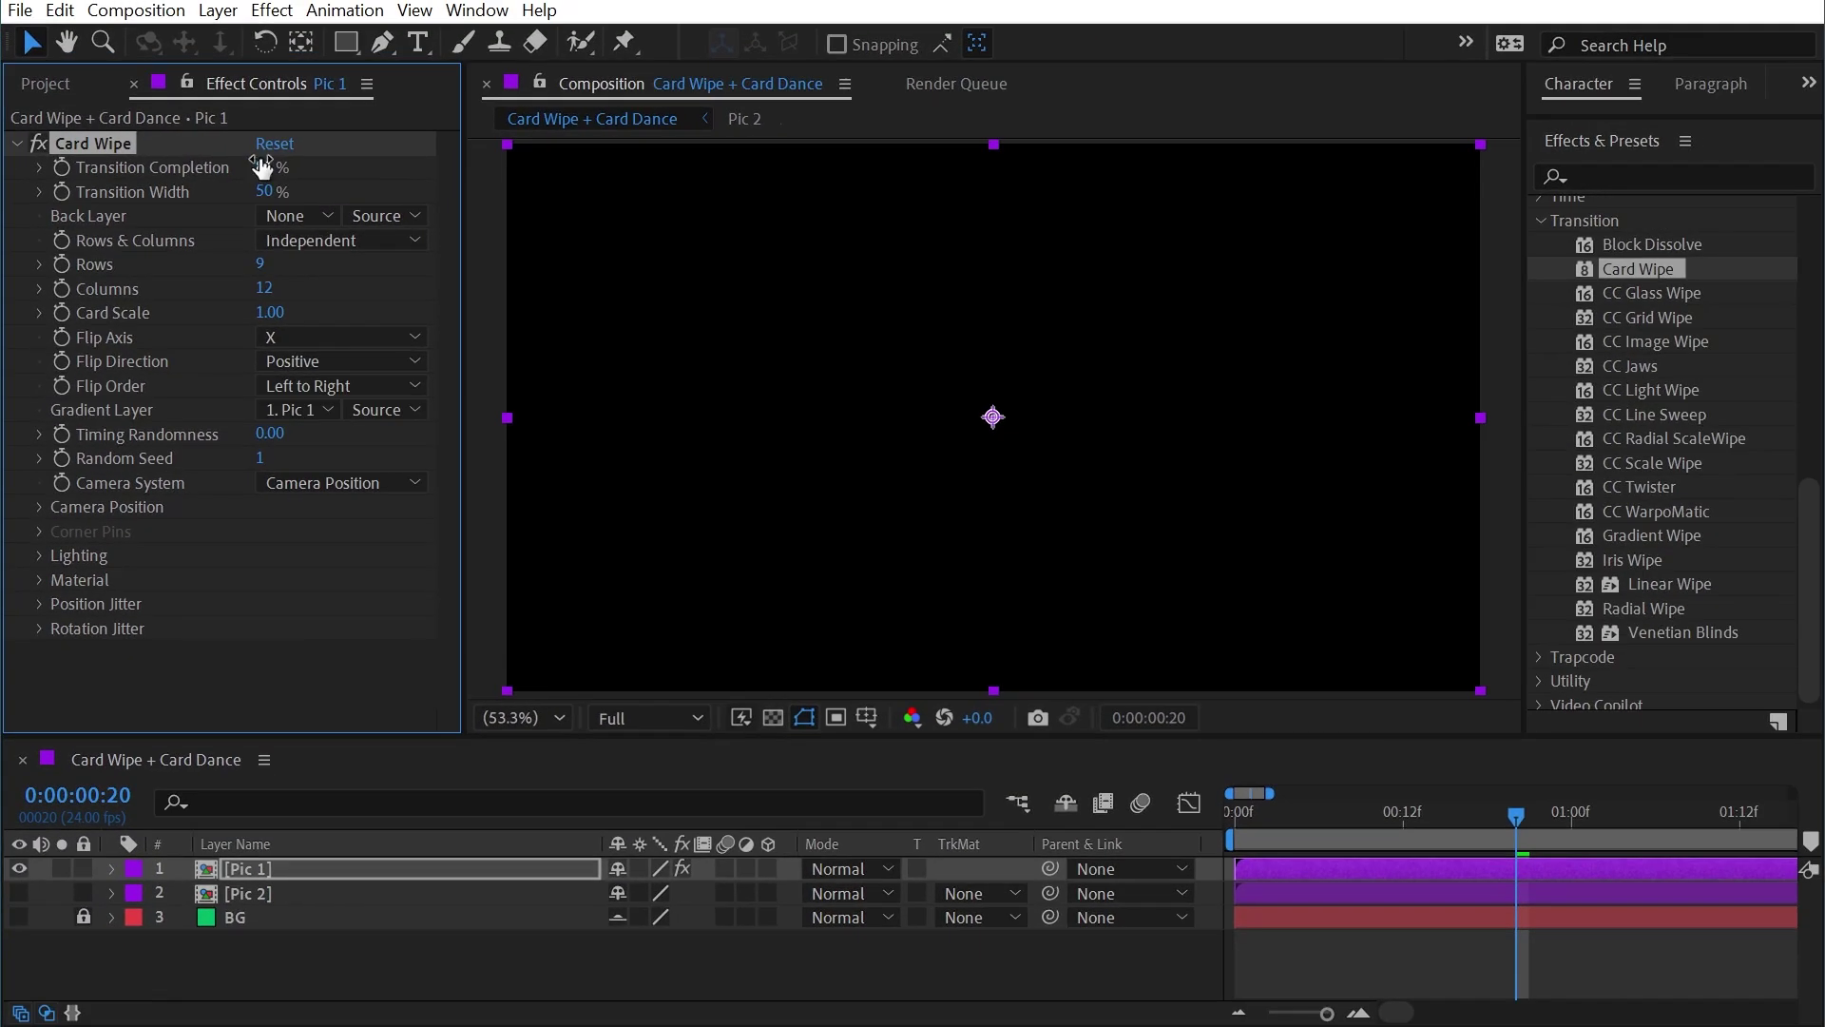
click(323, 216)
click(324, 308)
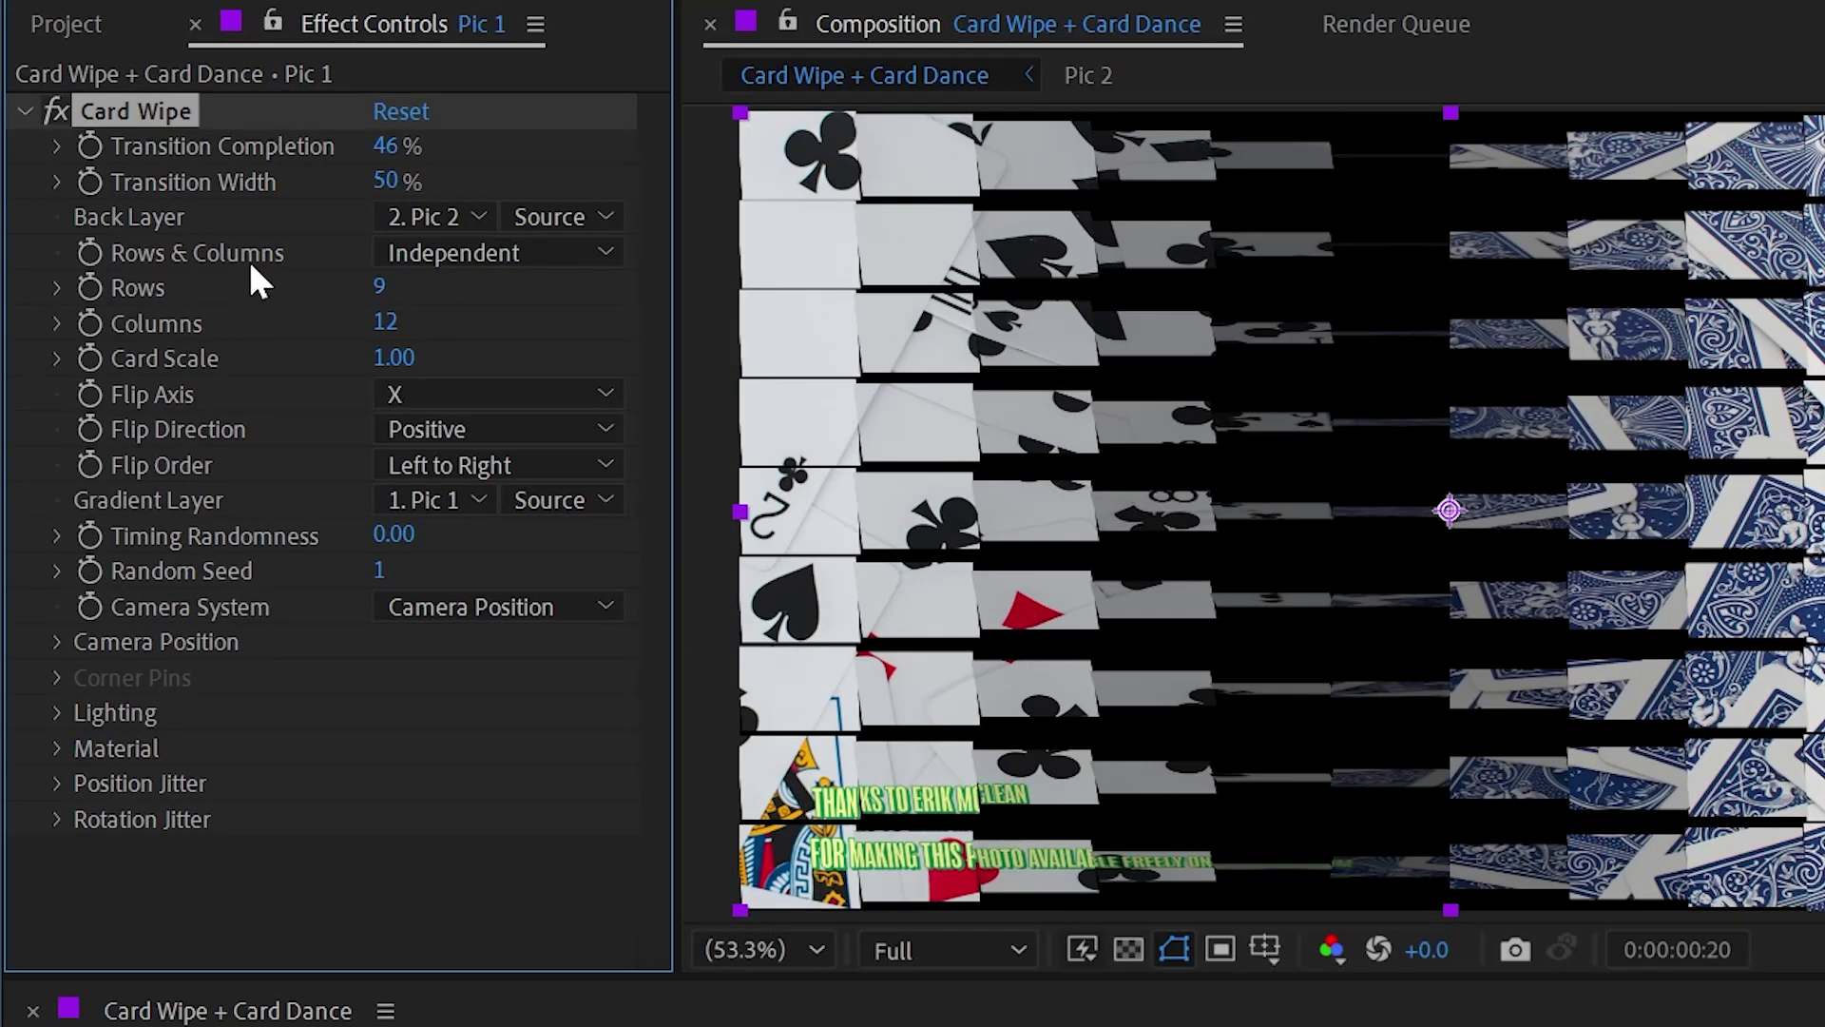
- Set Card Wipe's Rows & Columns to Columns Follows Rows and set Rows to 20
click(465, 254)
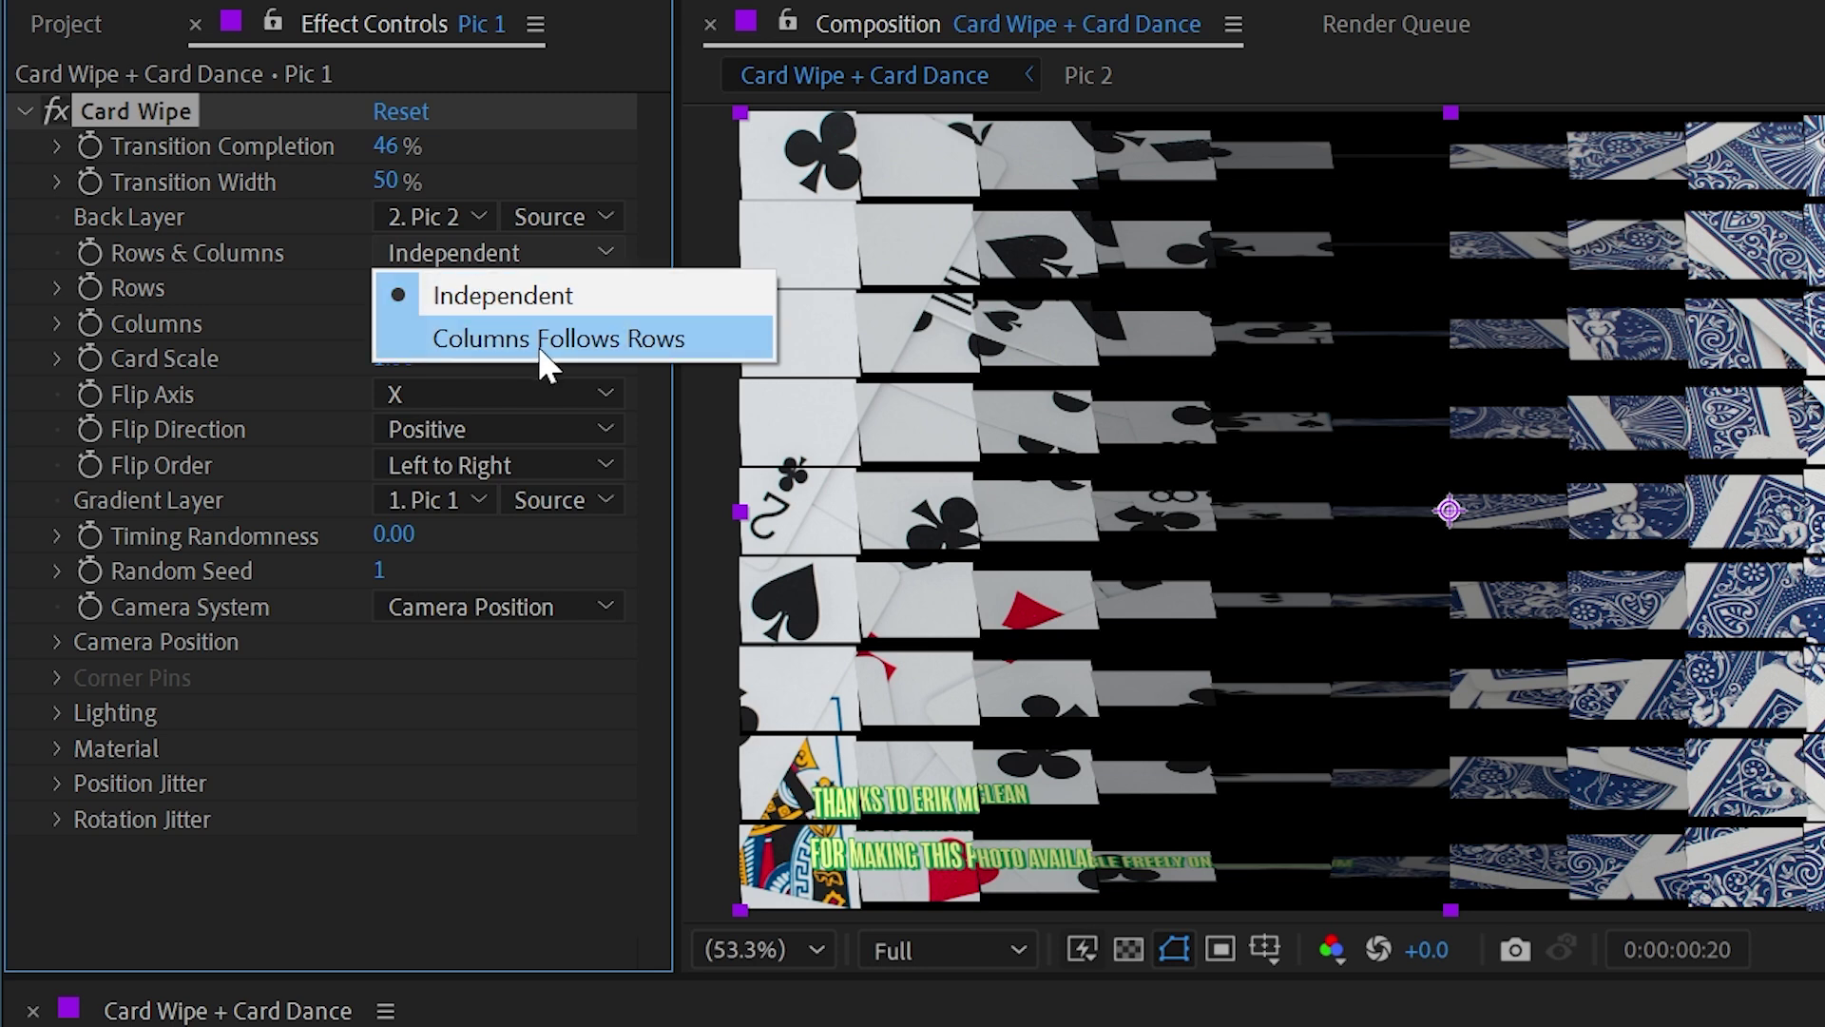
click(302, 271)
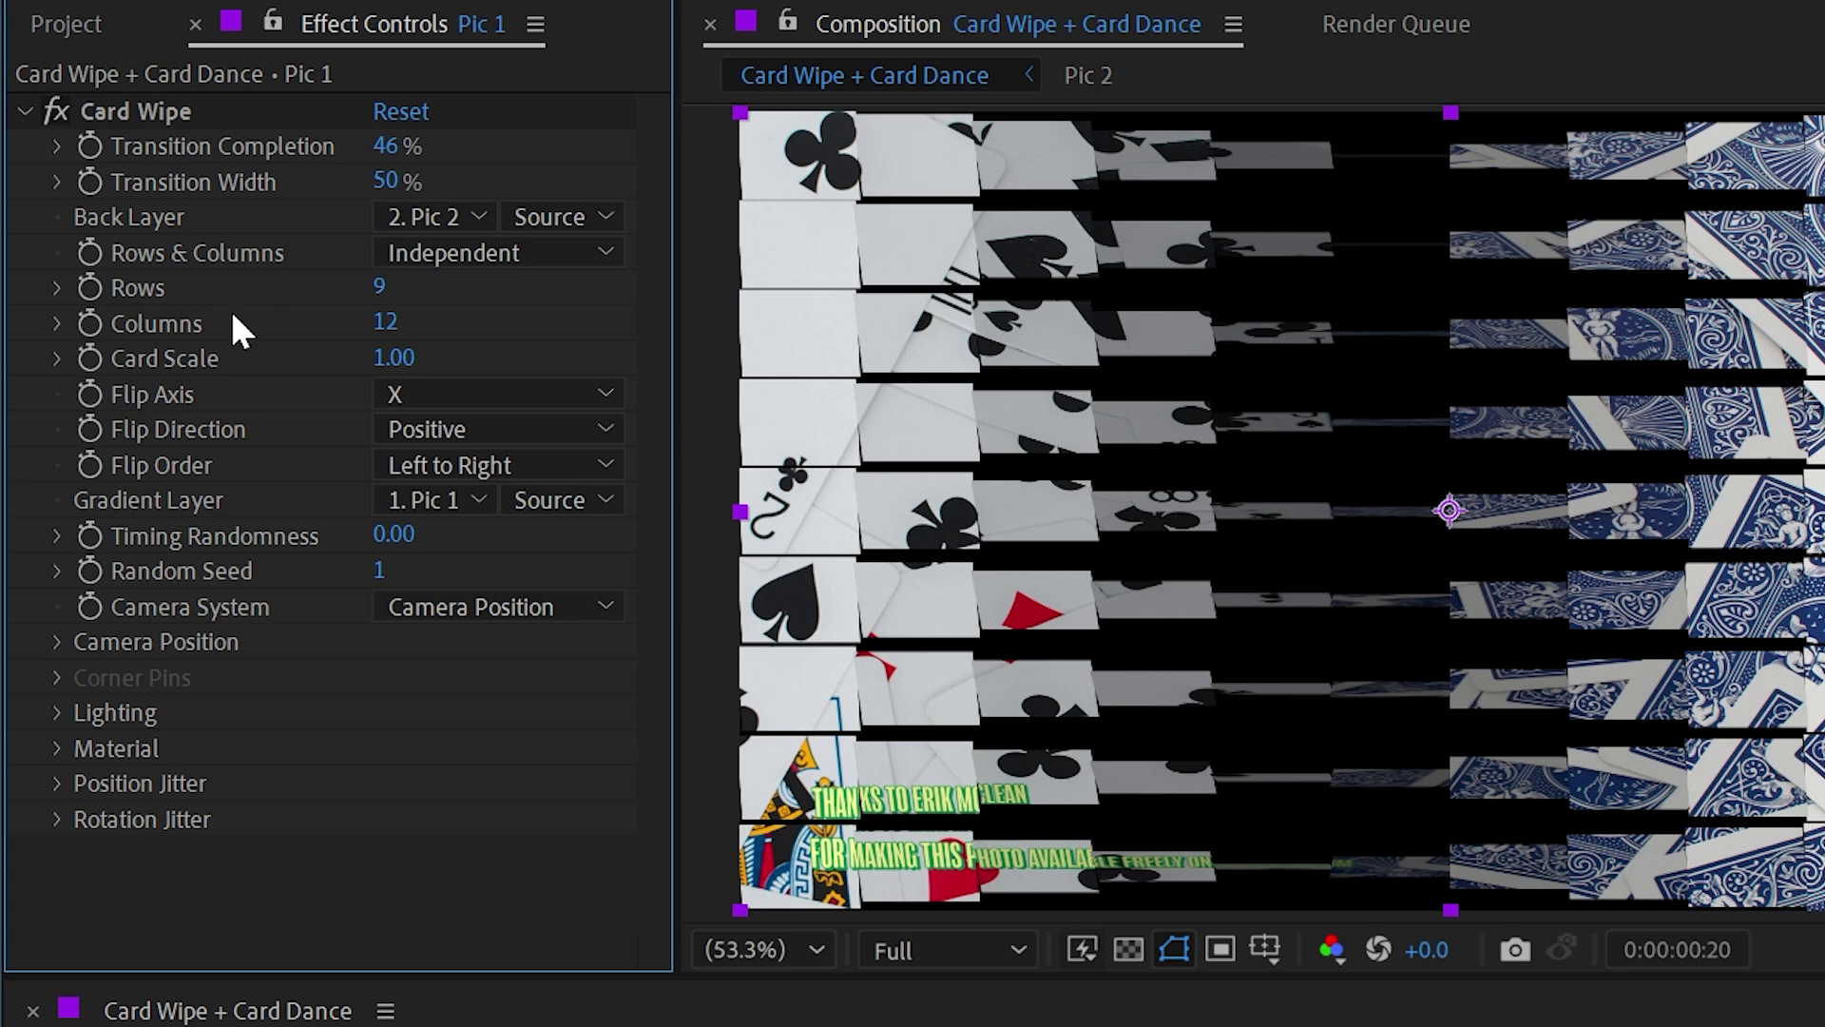
click(466, 257)
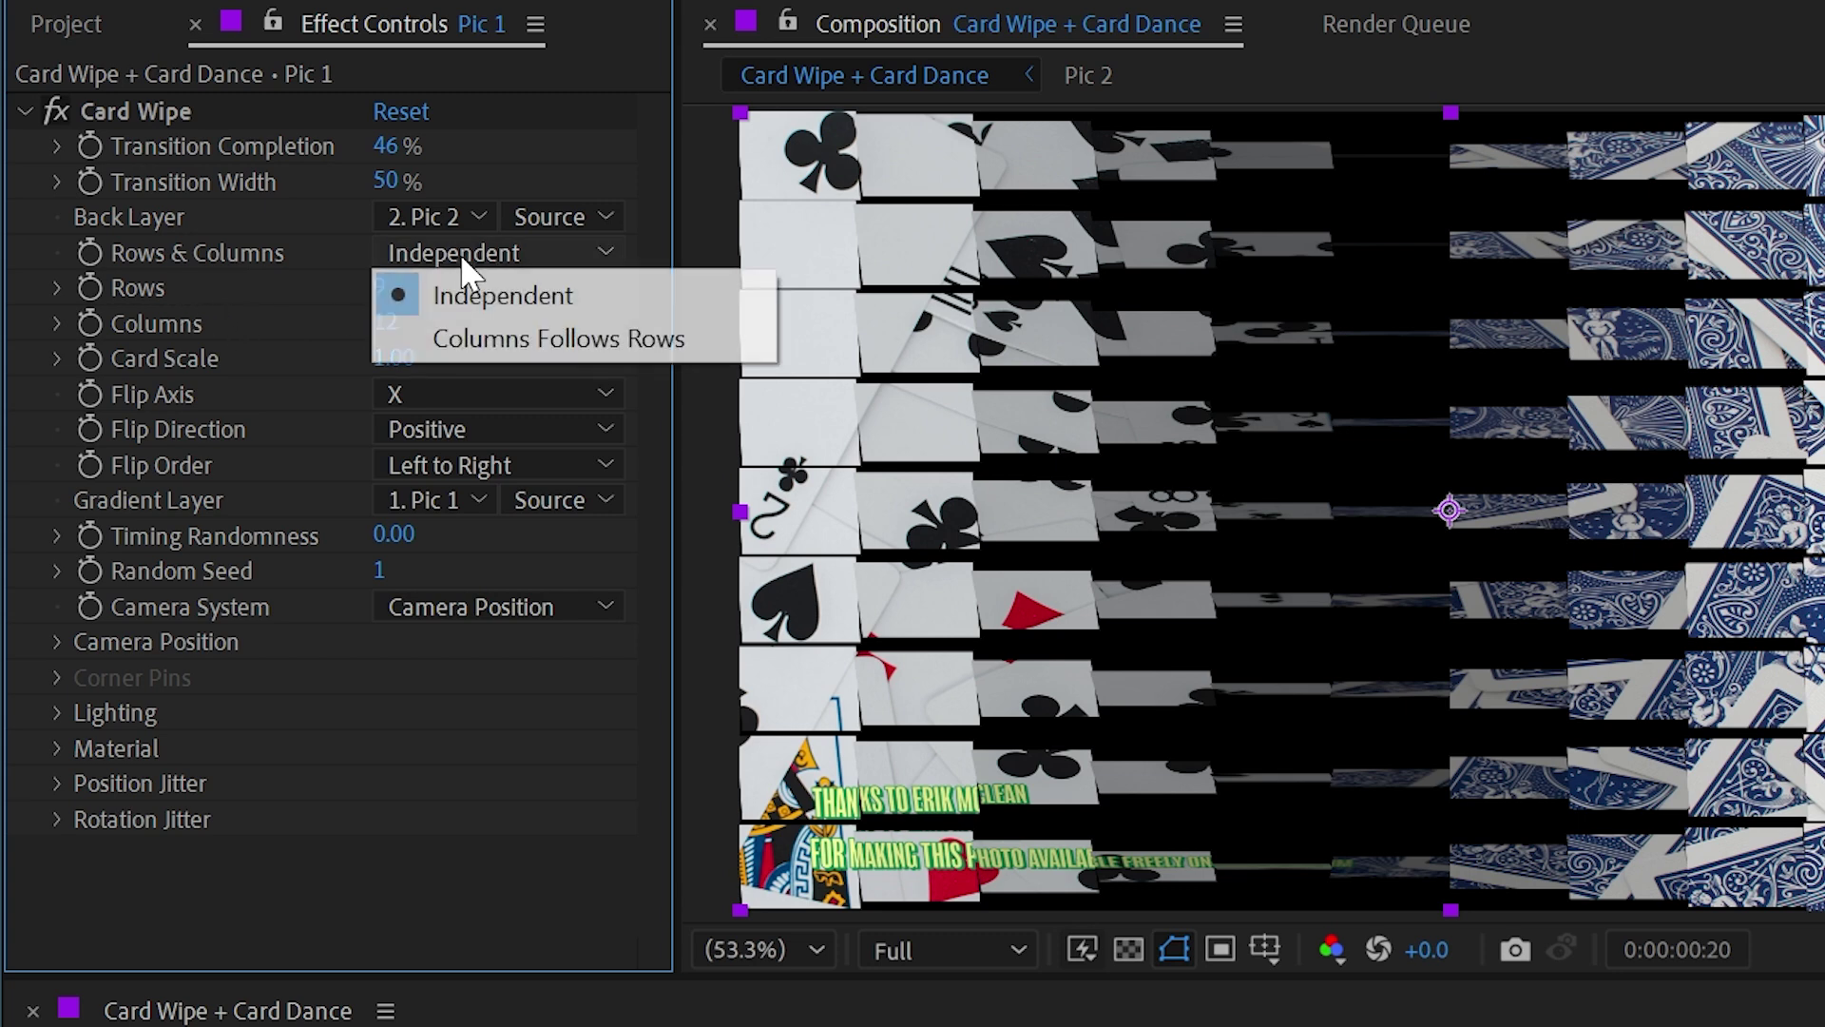
click(480, 332)
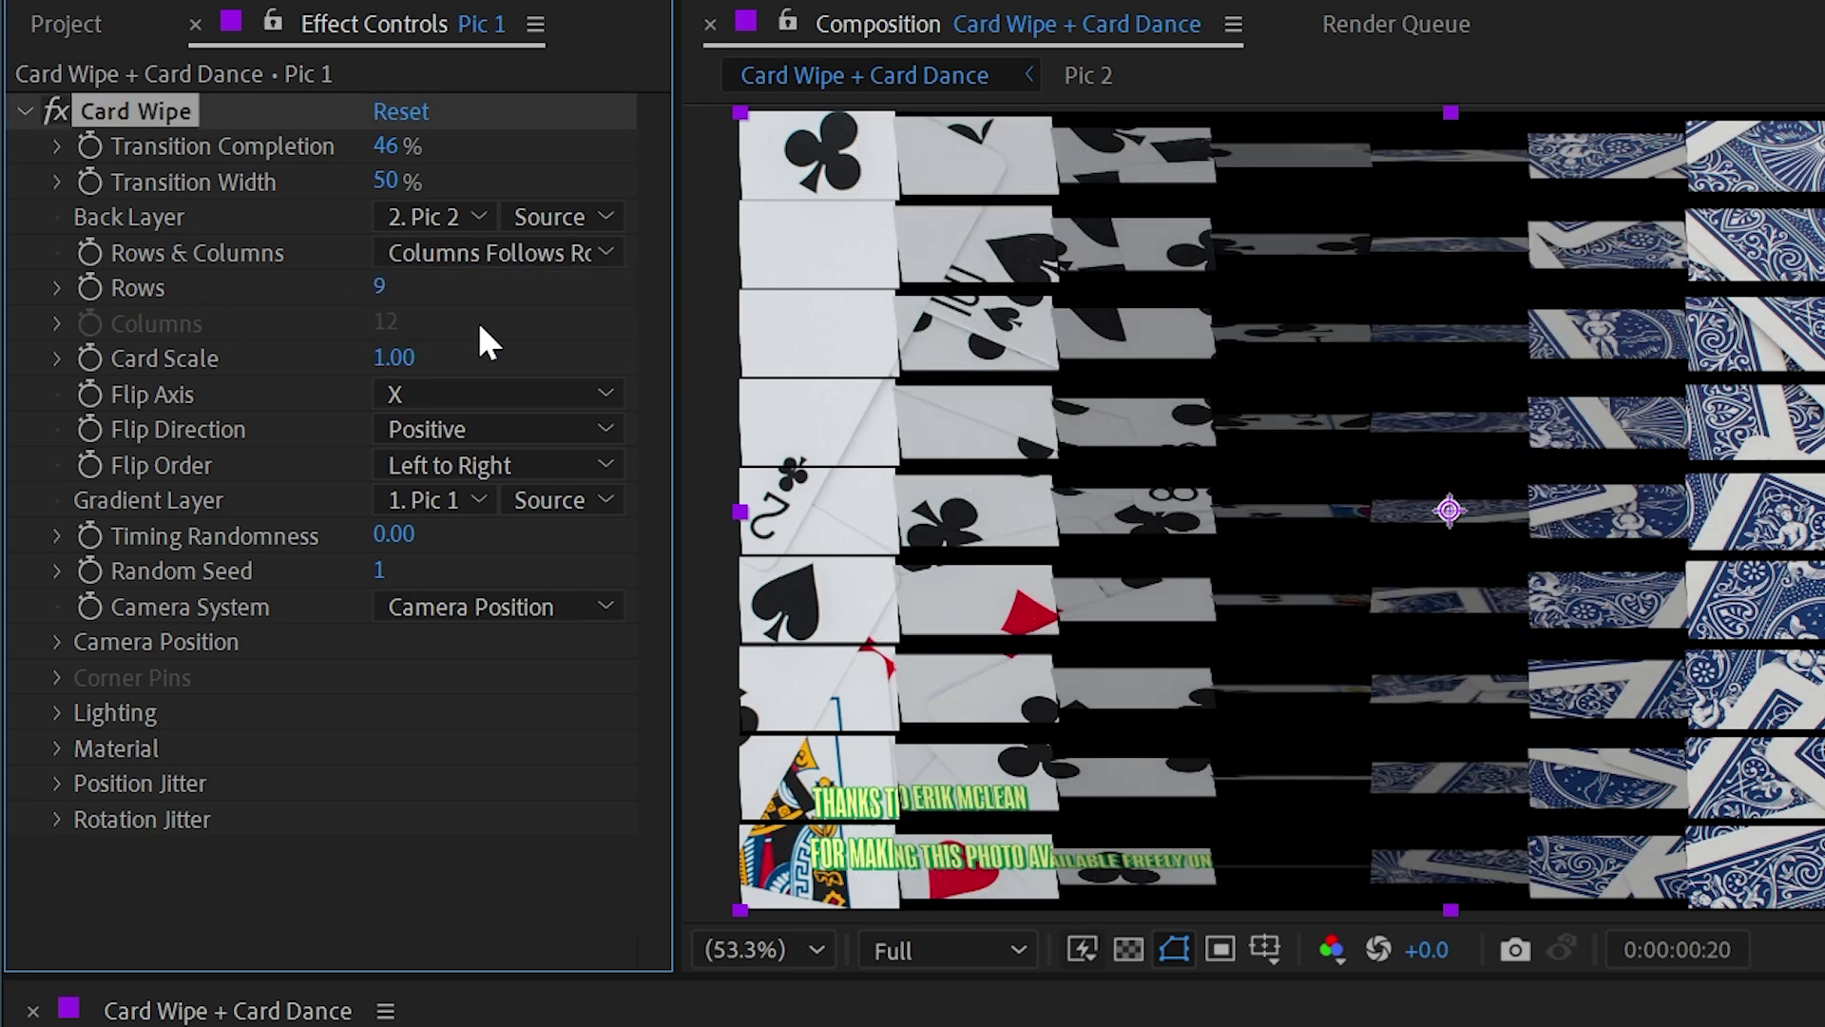
click(380, 287)
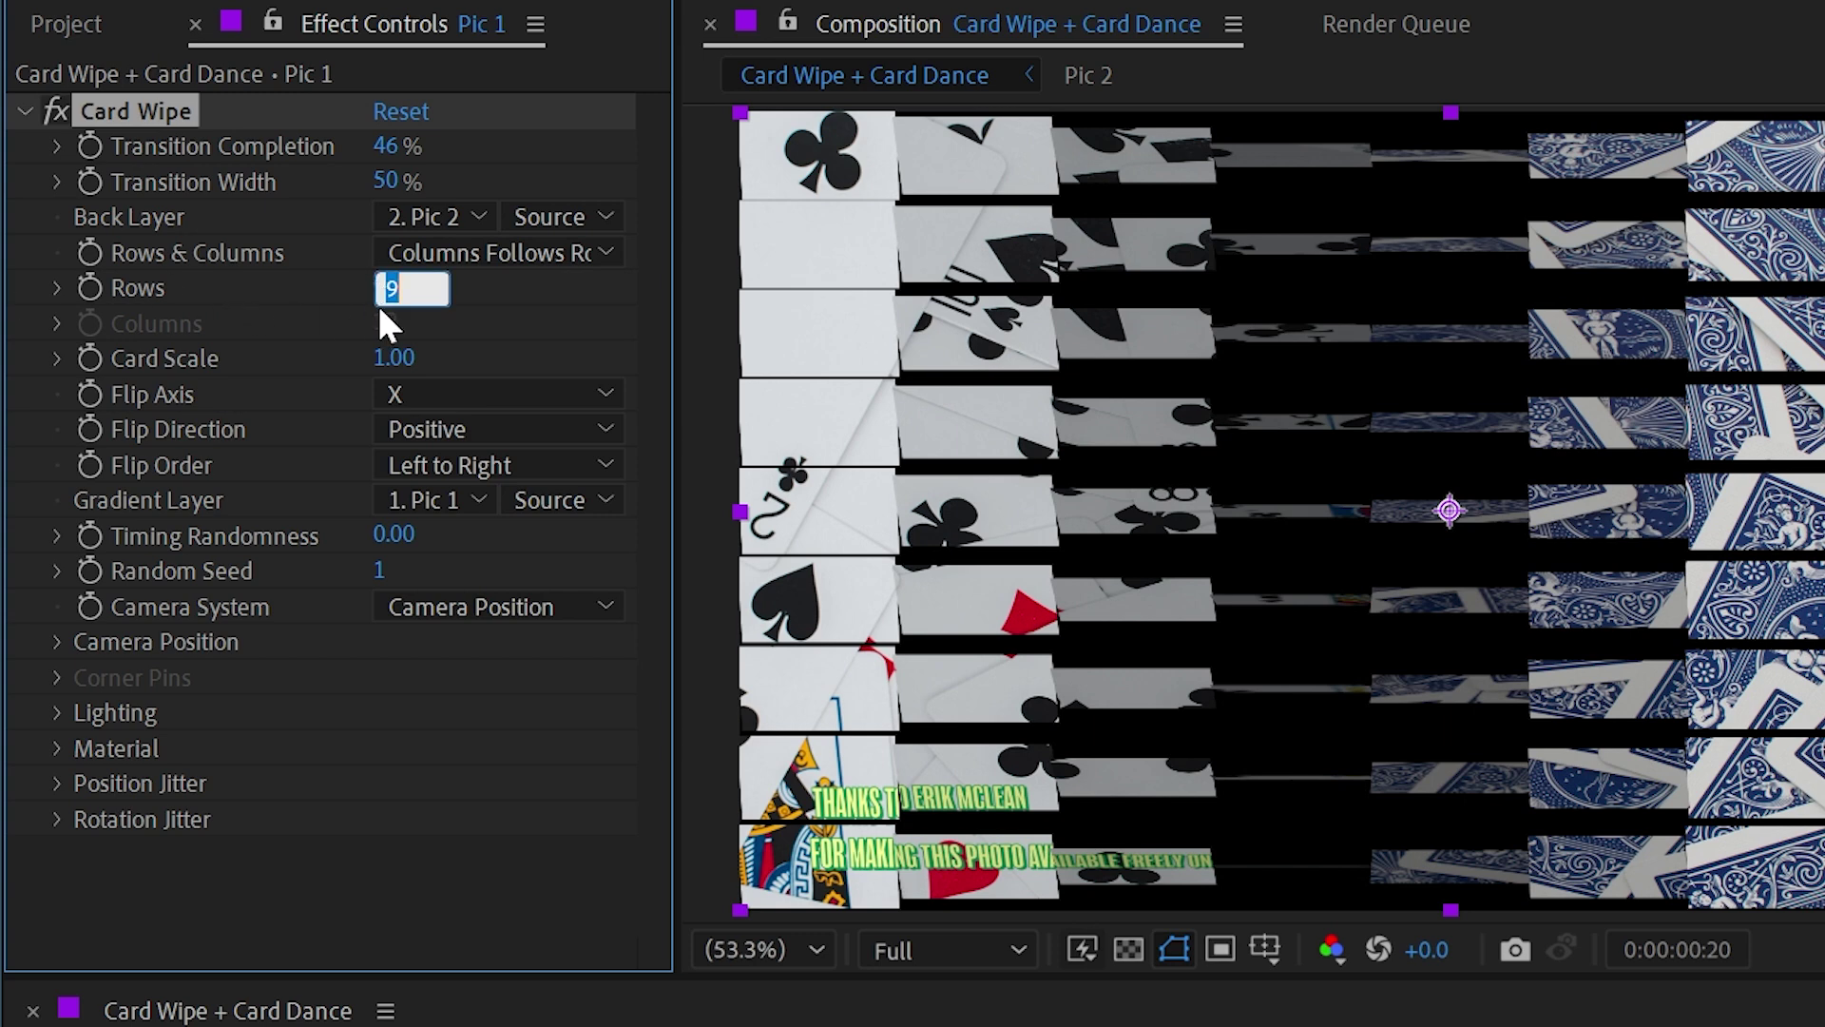
text(20)
key(Return)
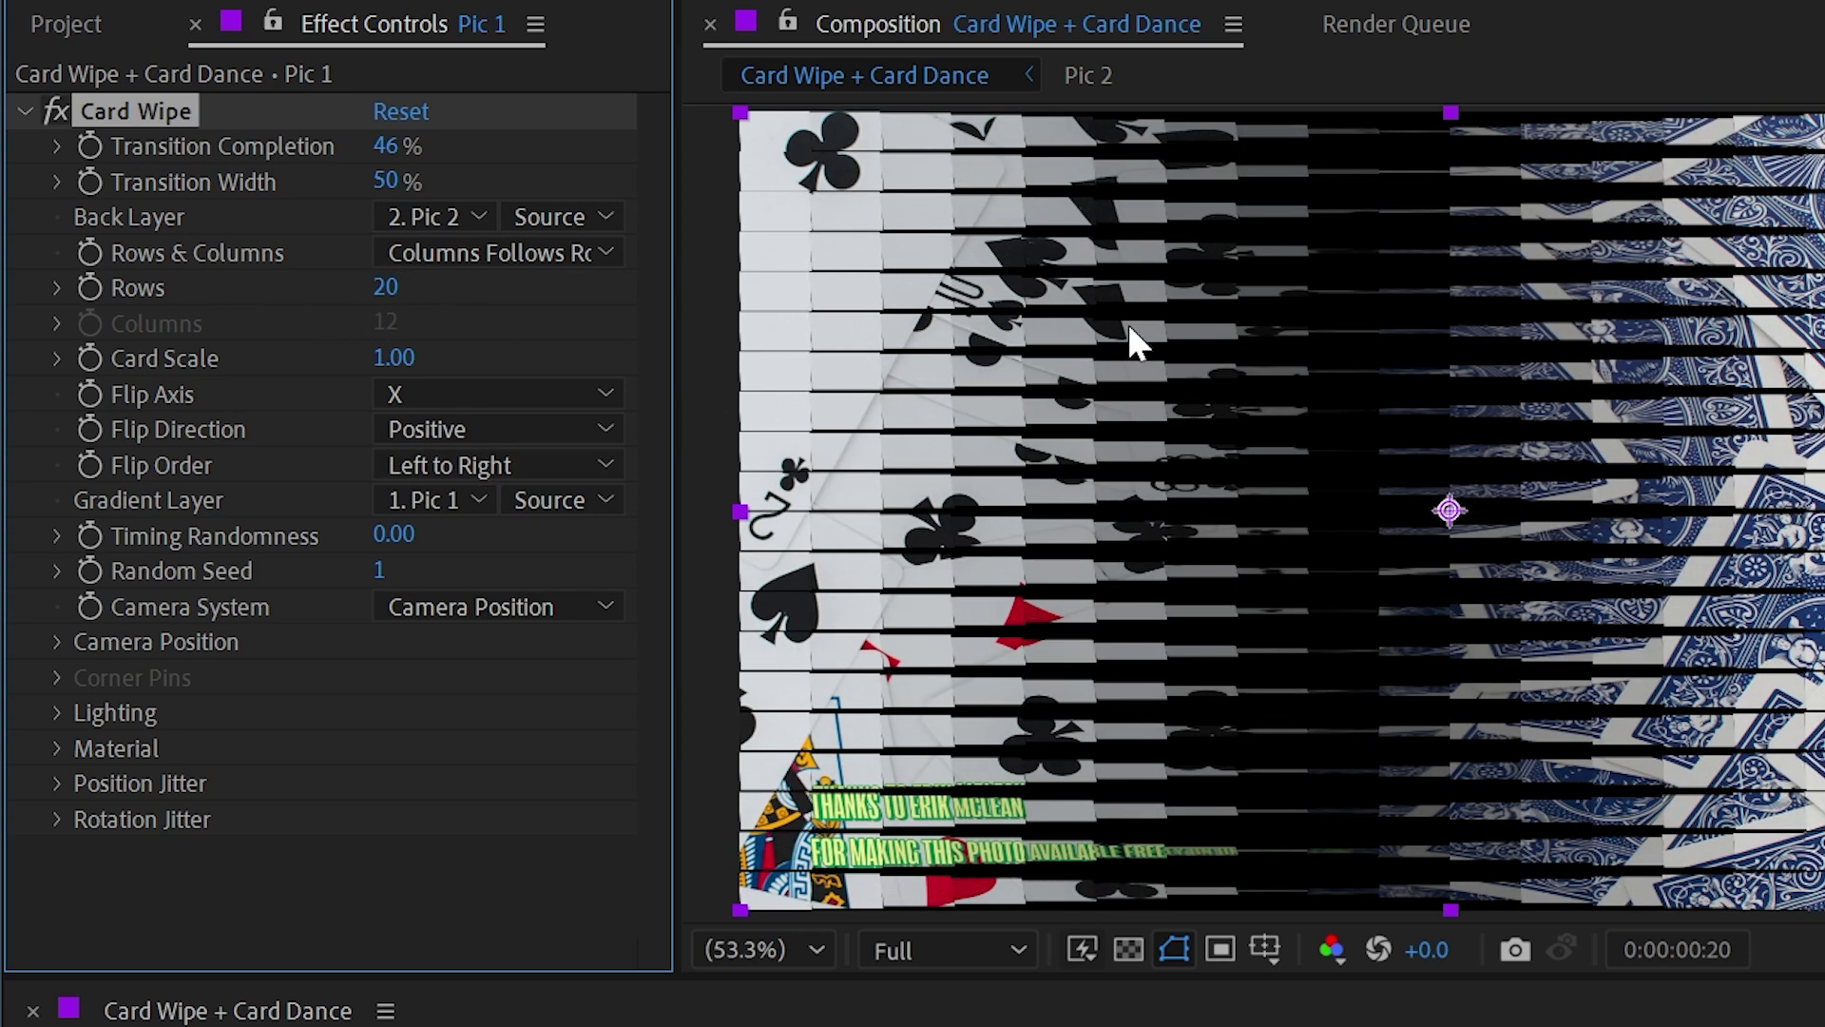
- Switch Card Wipe's Rows & Columns to Independent and set Columns to 3
click(513, 253)
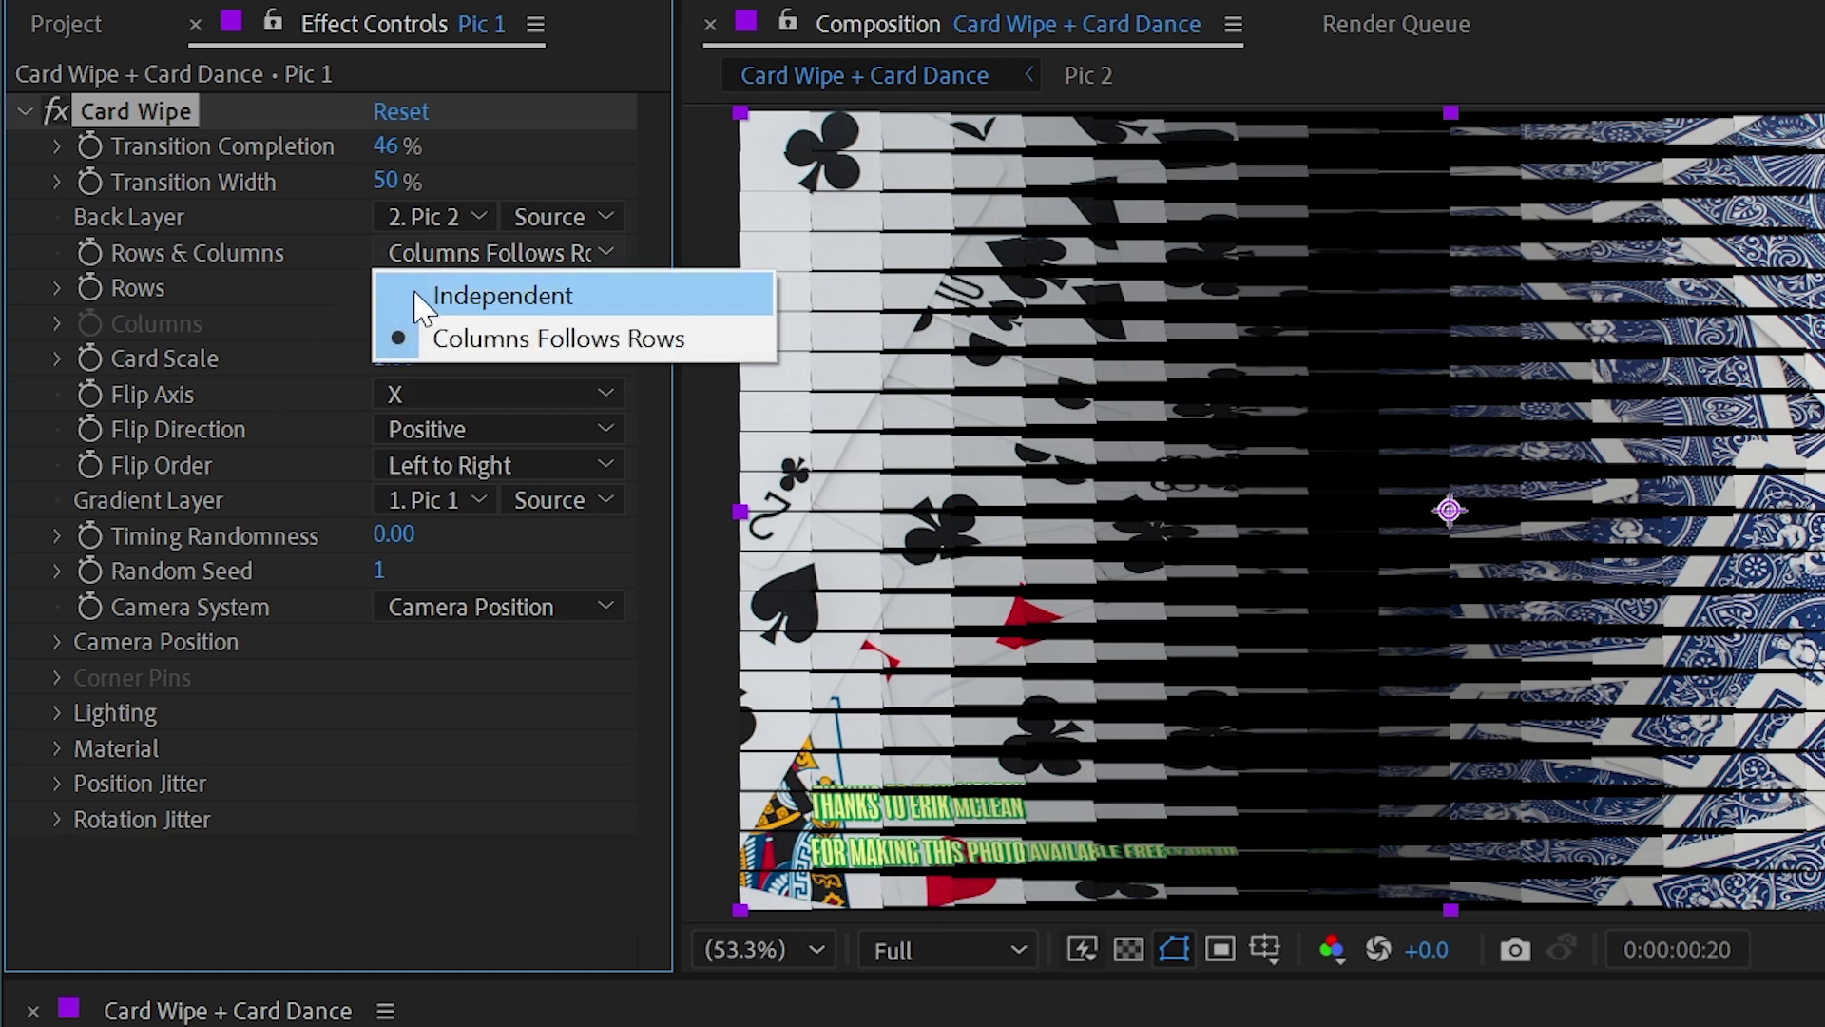
click(447, 297)
click(386, 322)
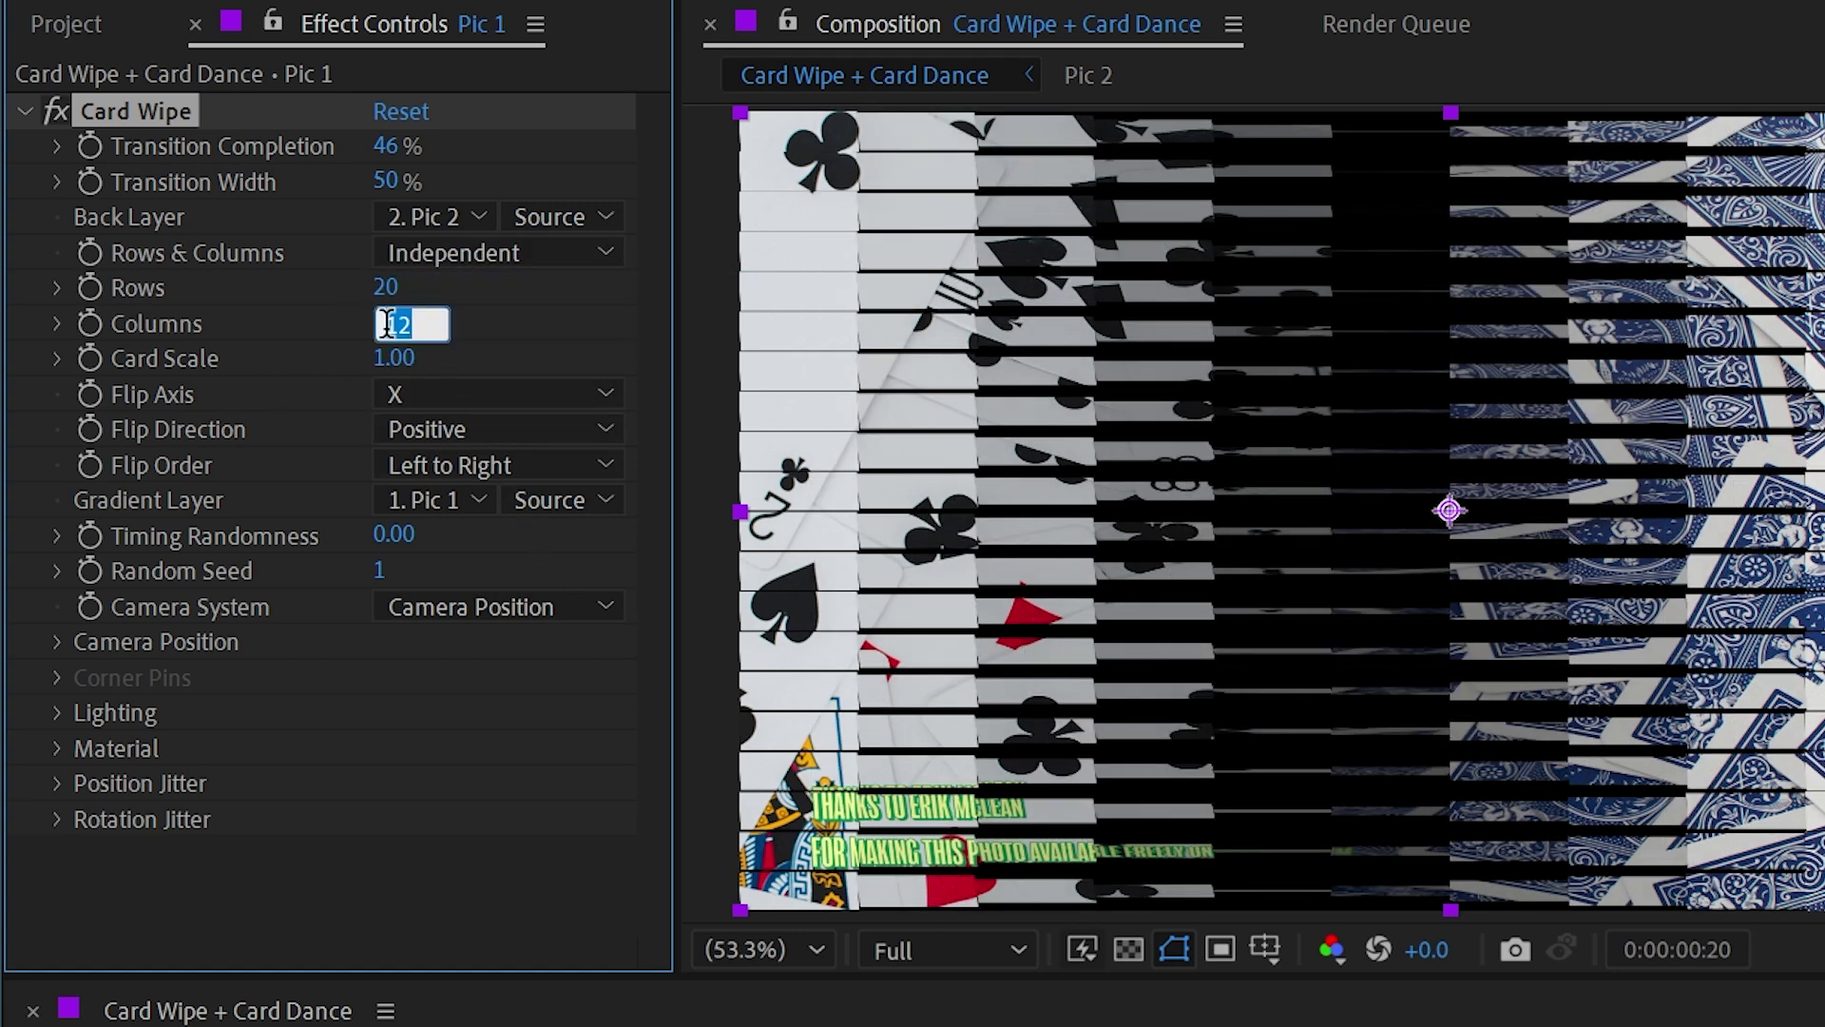
text(3)
key(Return)
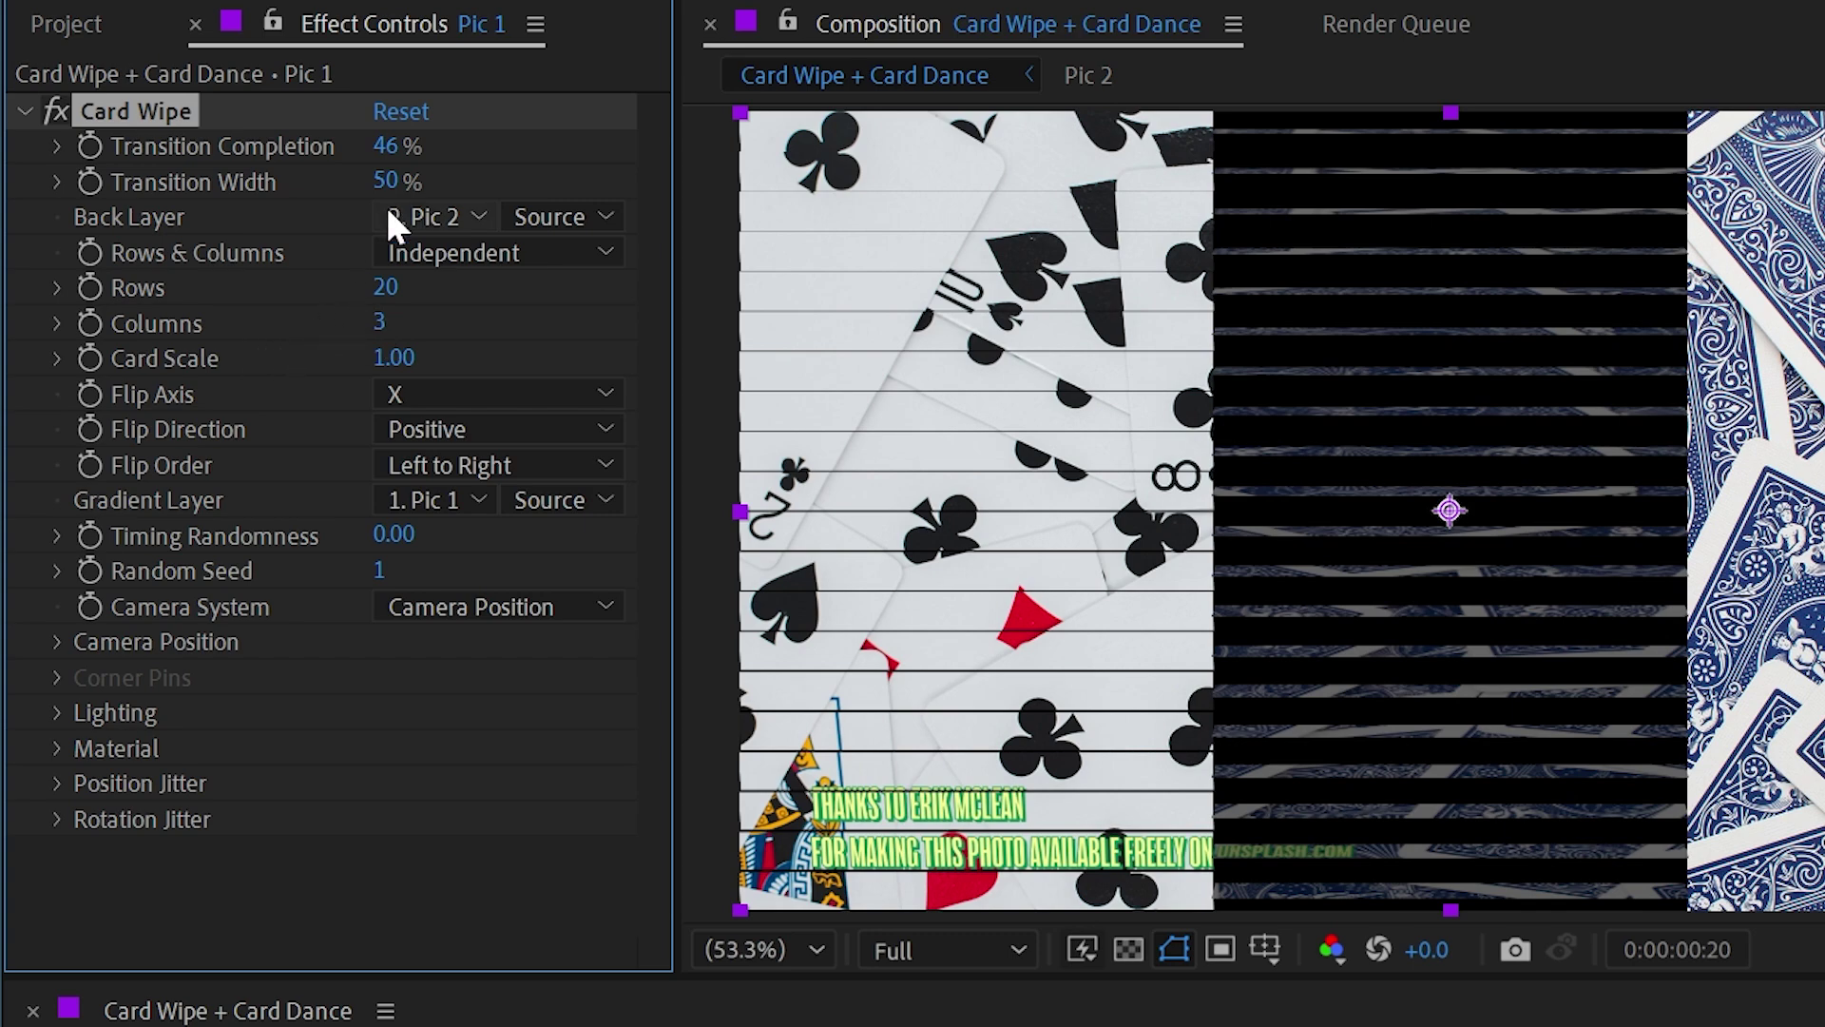
- Divide the wipe into 1 row and 31 columns, and preview it at 60% and 39% Transition Completion
mouse_move(386, 145)
mouse_down()
mouse_move(352, 142)
mouse_move(411, 124)
mouse_move(390, 147)
mouse_up()
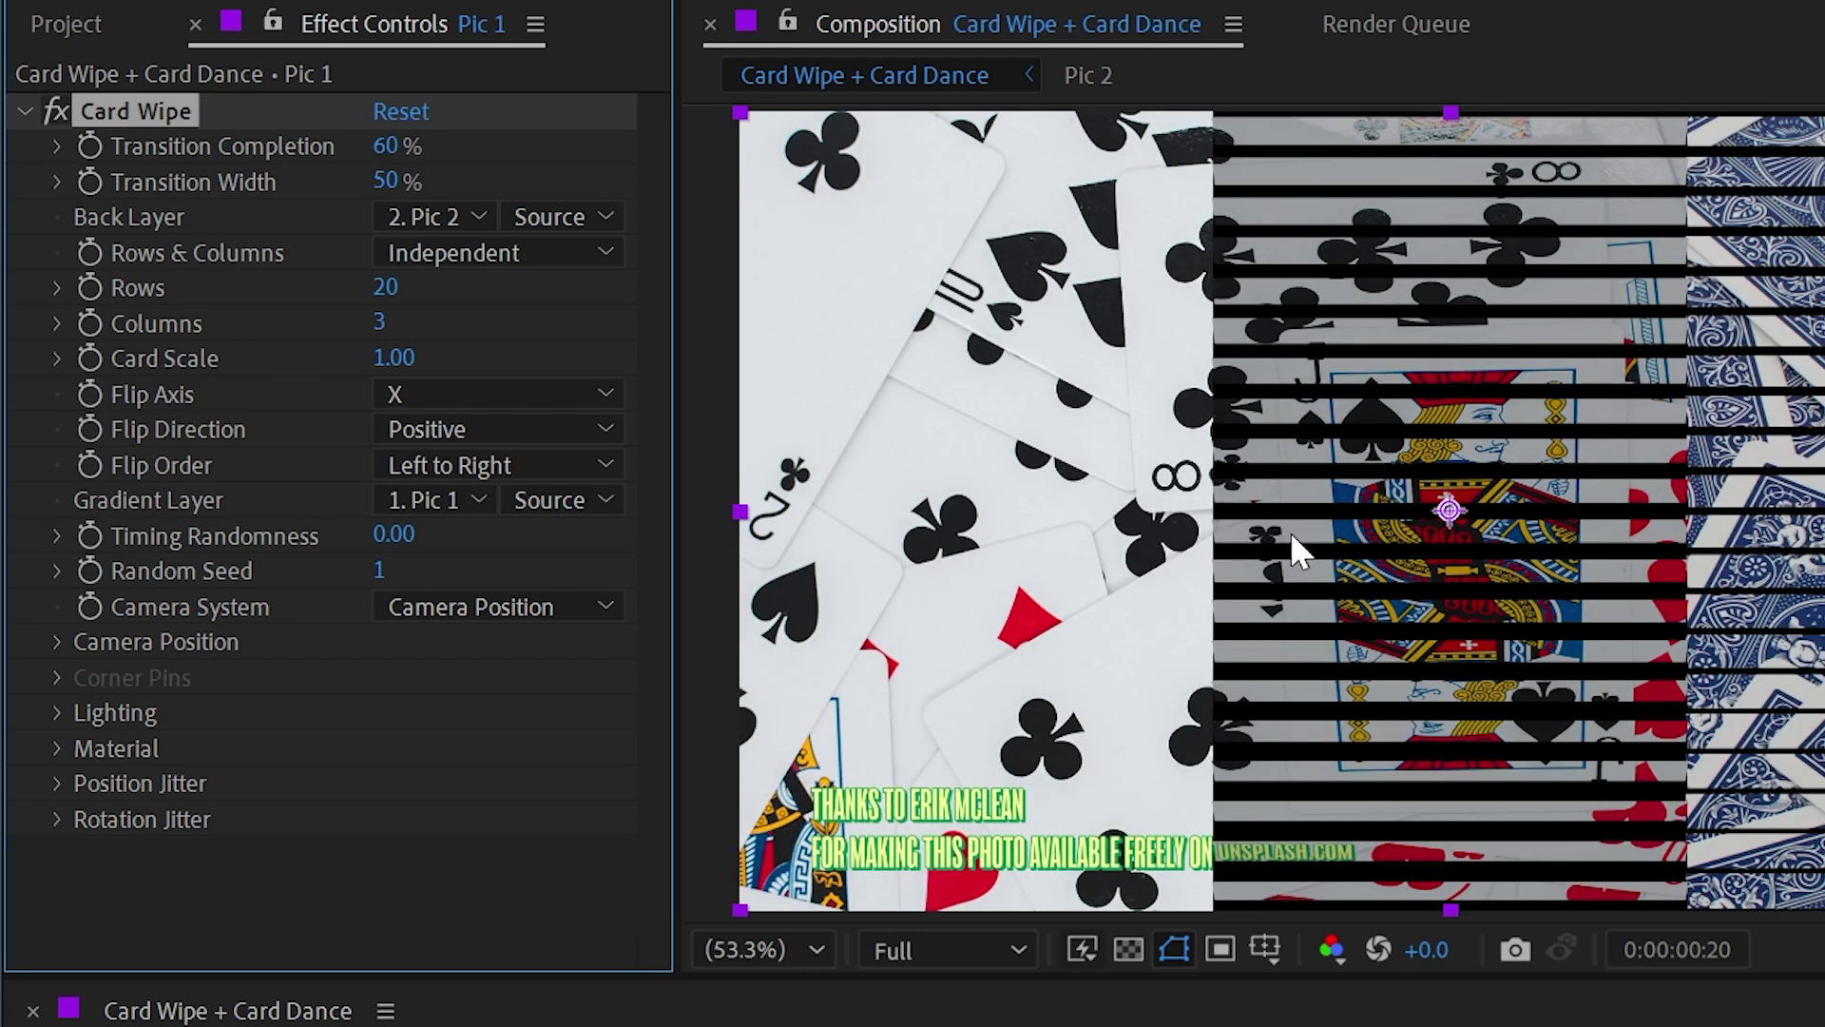
drag(378, 323, 283, 274)
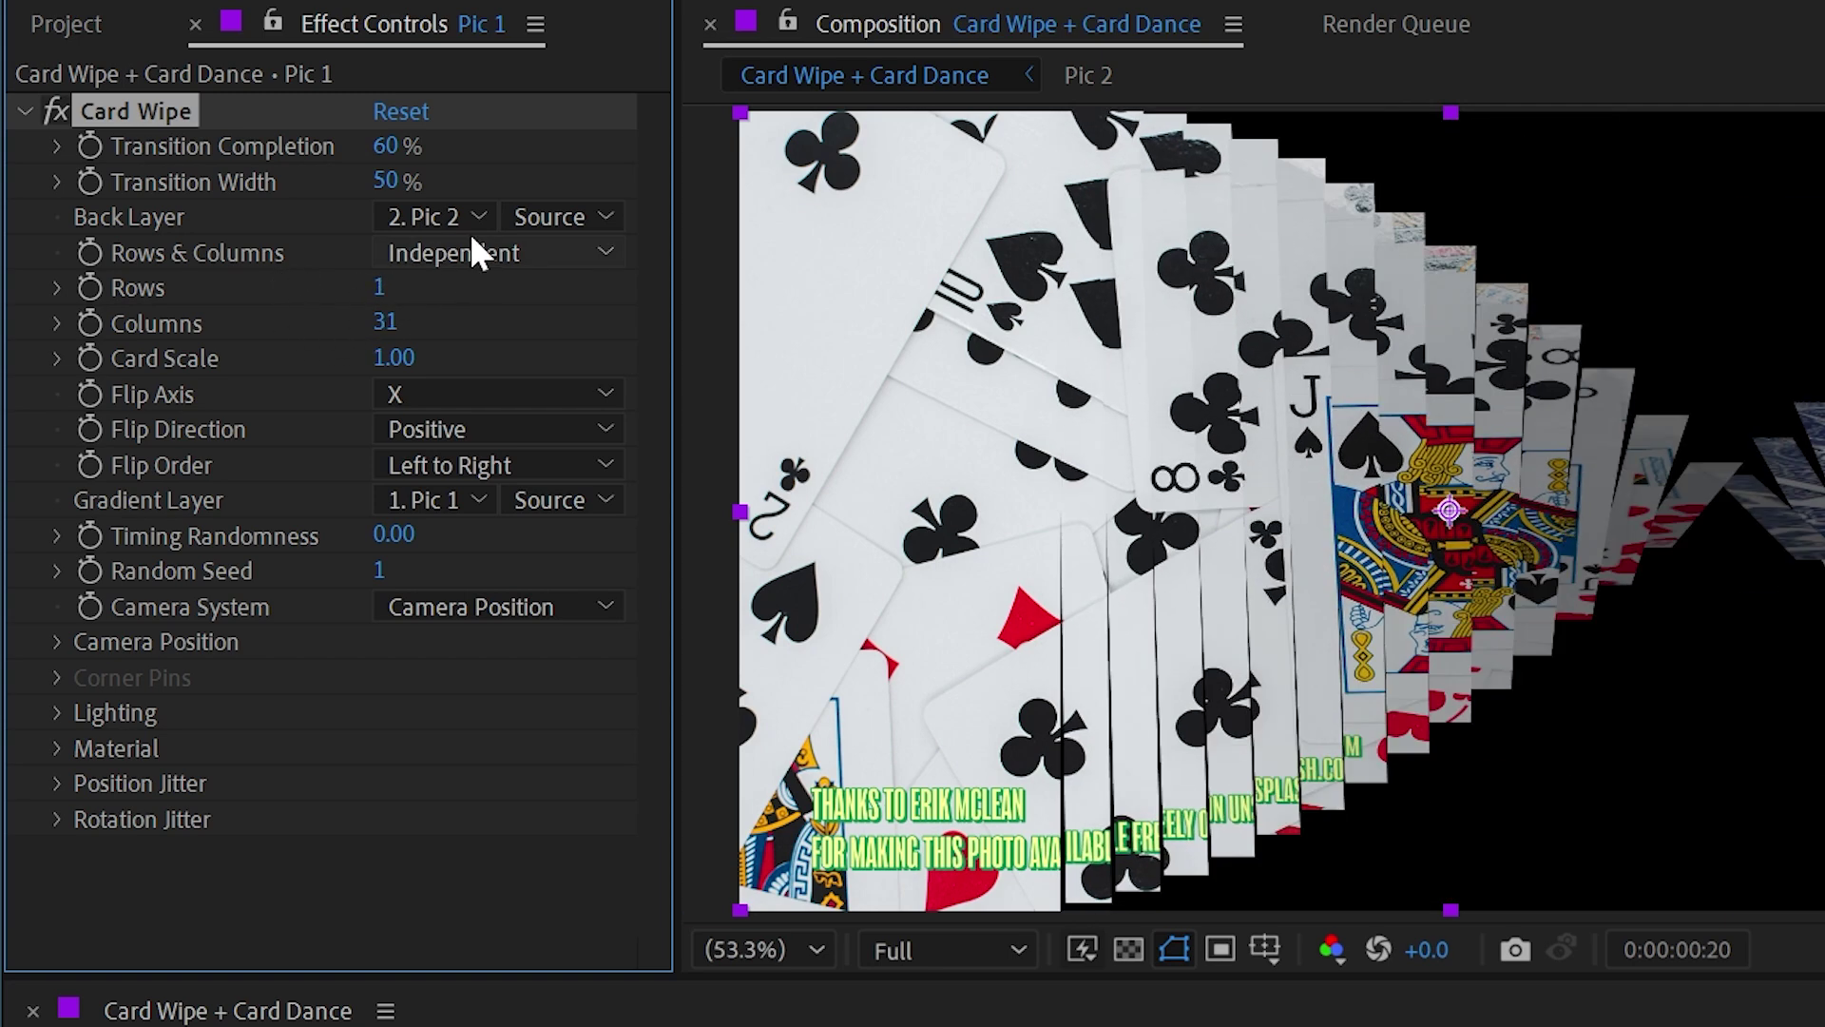
drag(393, 147, 315, 136)
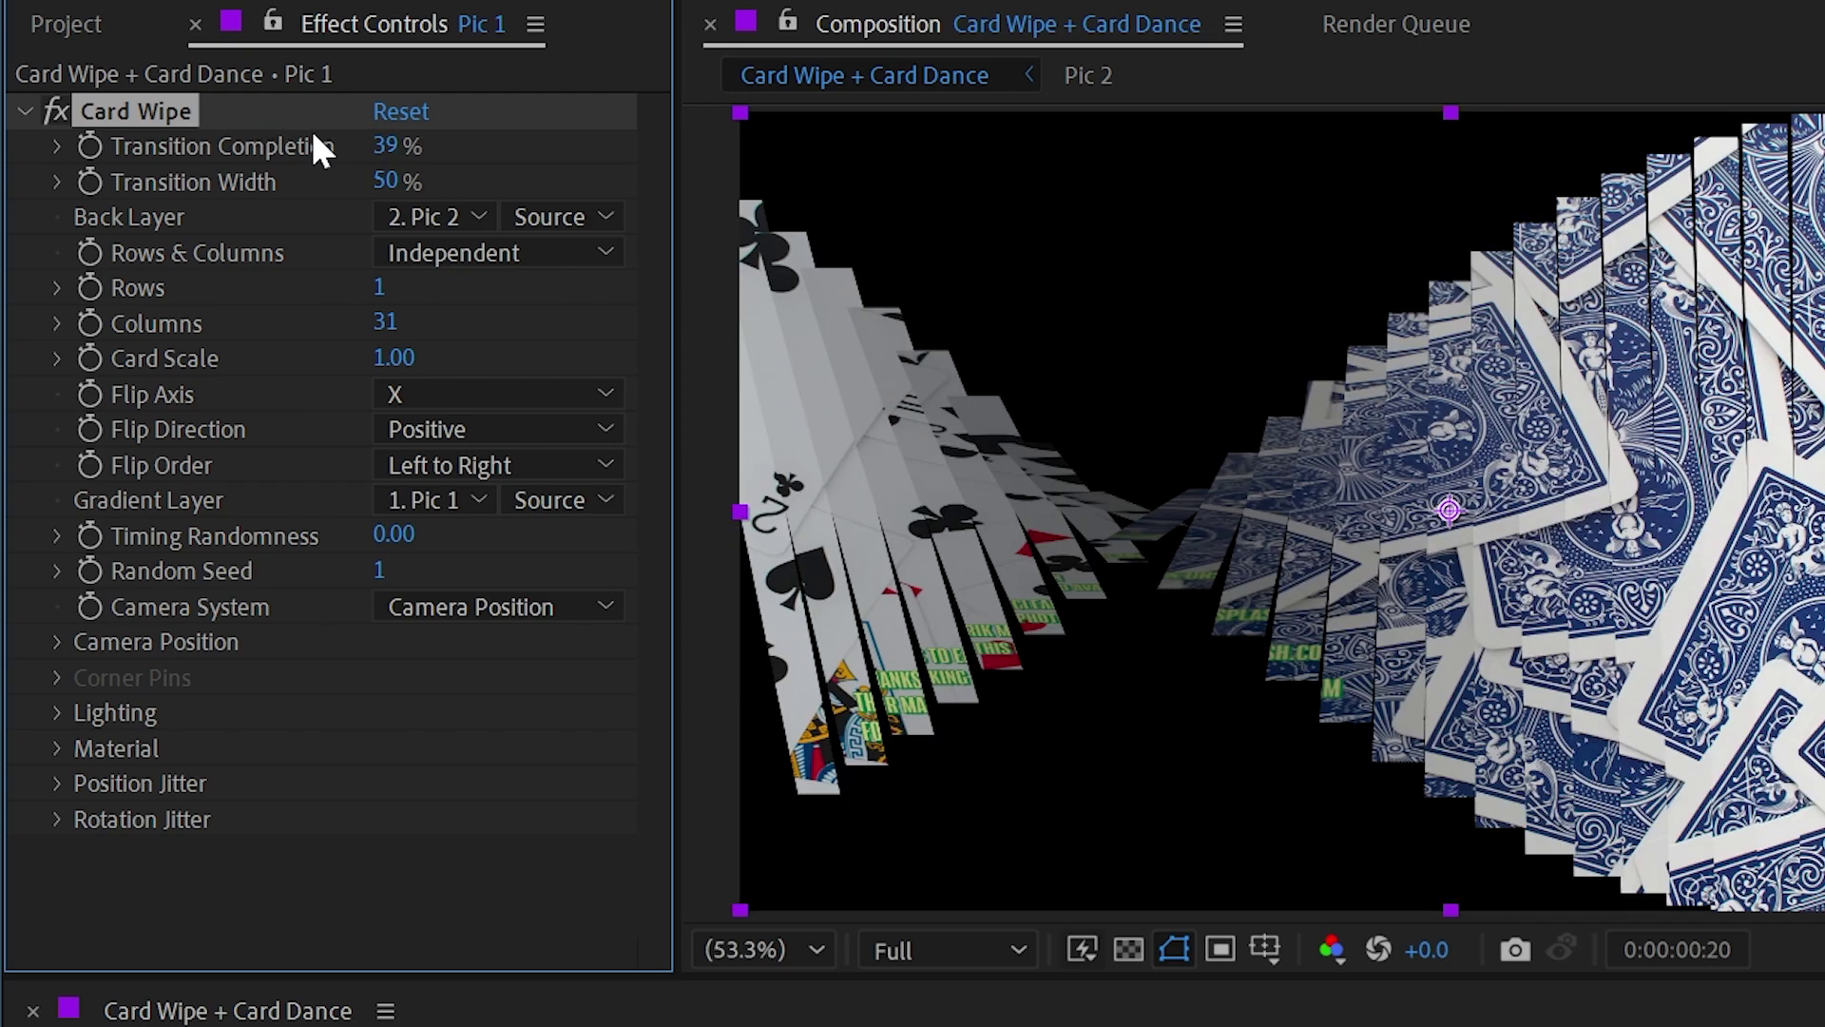
- Divide the wipe into 63 rows and 1 column
drag(486, 293, 523, 292)
click(388, 322)
text(1)
key(Return)
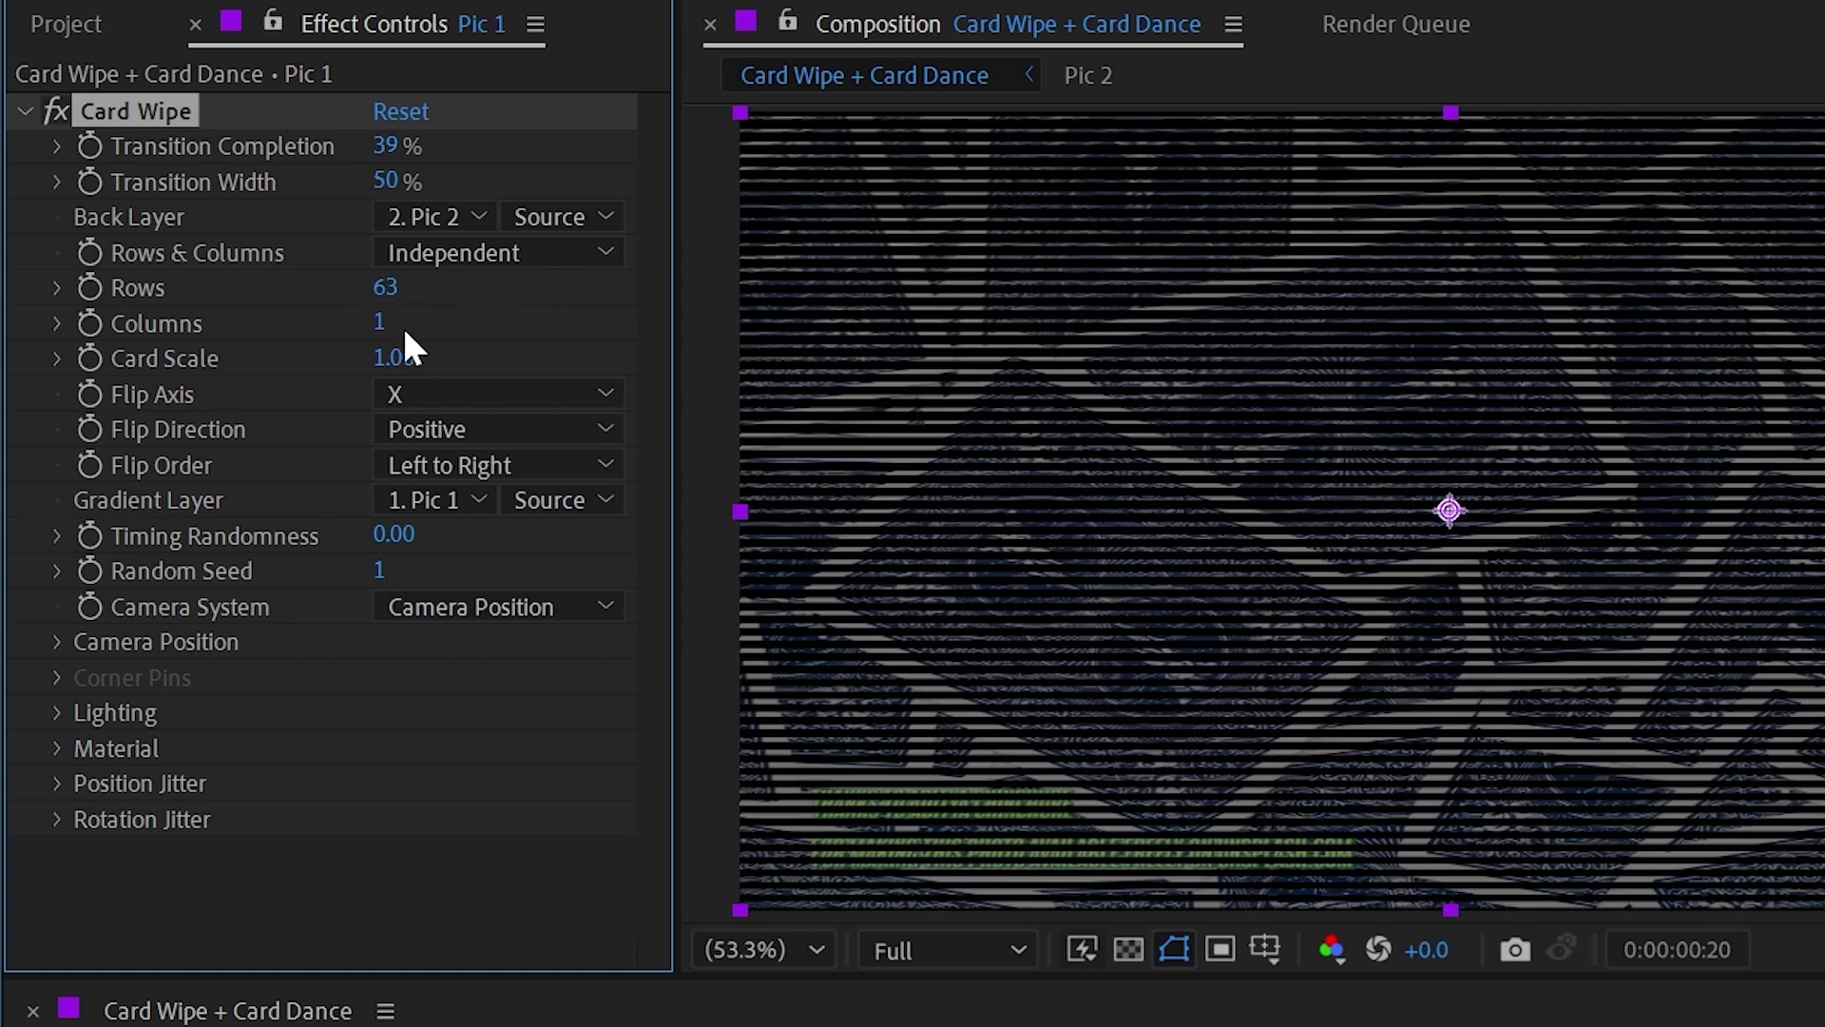
- Reduce the Card Wipe Rows to 9 and set Transition Completion to 67%
mouse_move(395, 150)
mouse_down()
mouse_move(453, 126)
mouse_move(392, 141)
mouse_up()
drag(385, 287, 271, 278)
drag(389, 146, 447, 152)
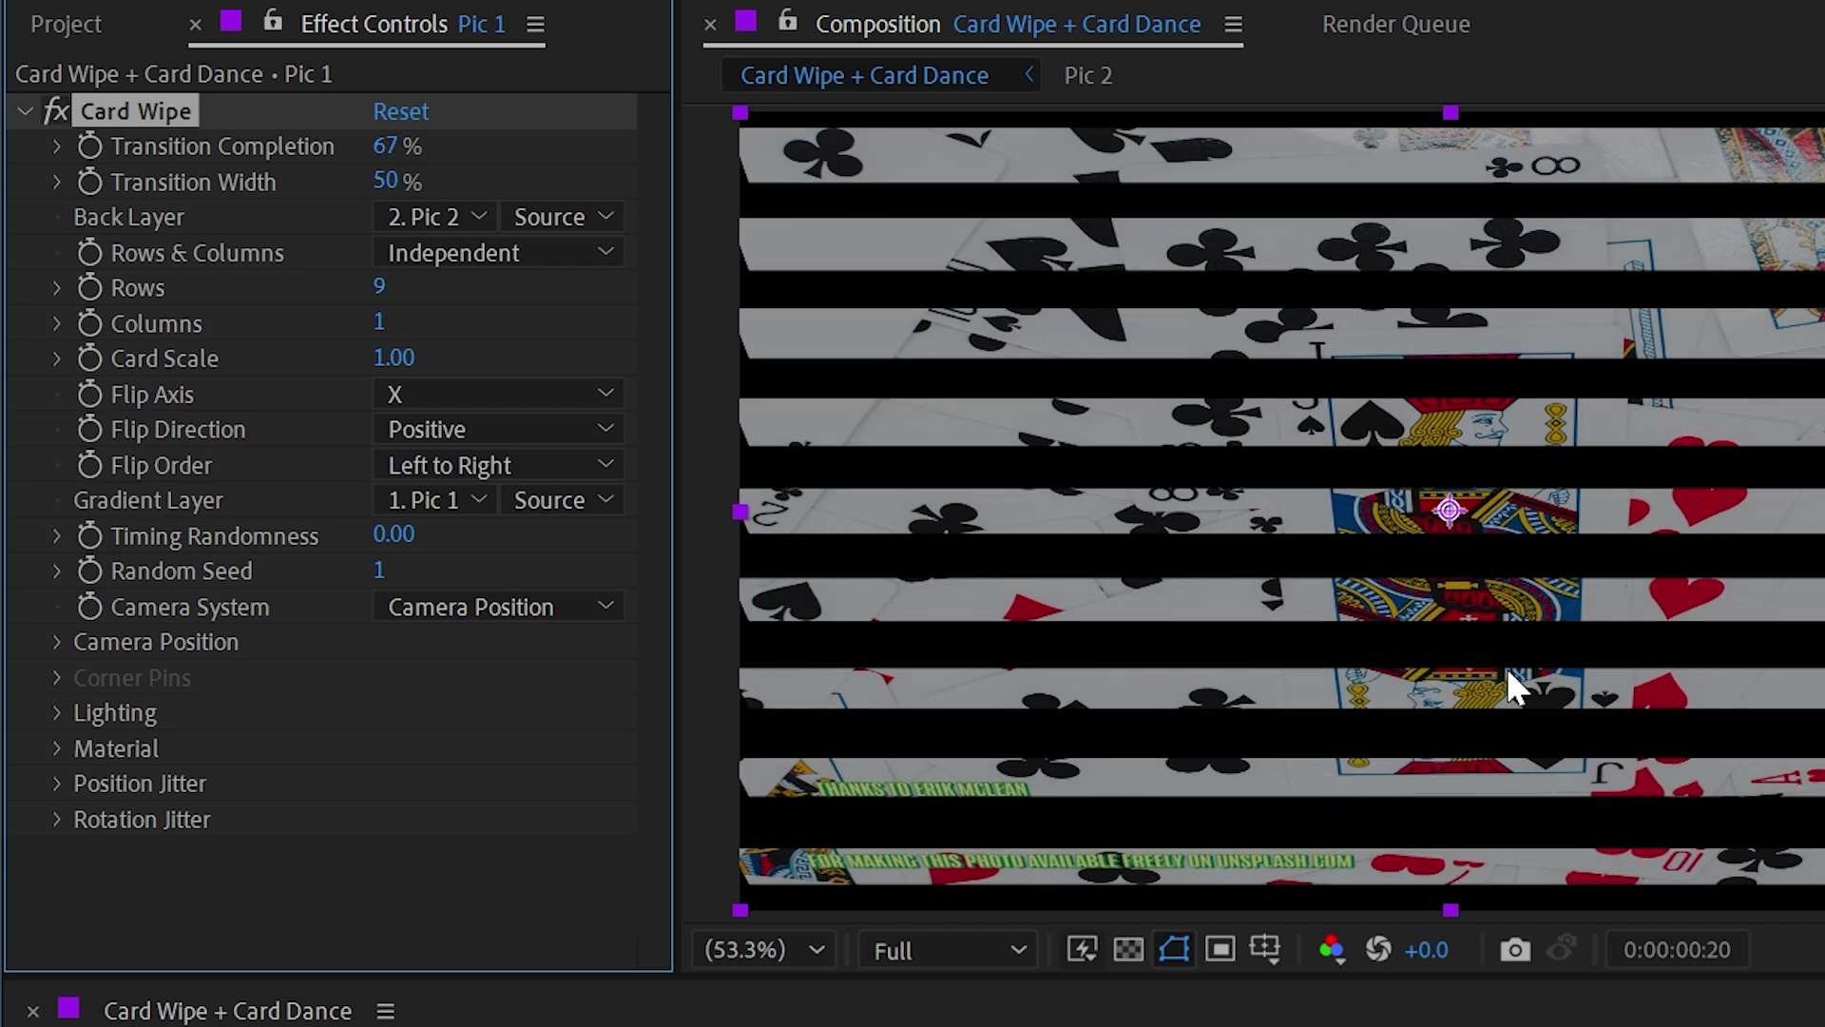
click(259, 397)
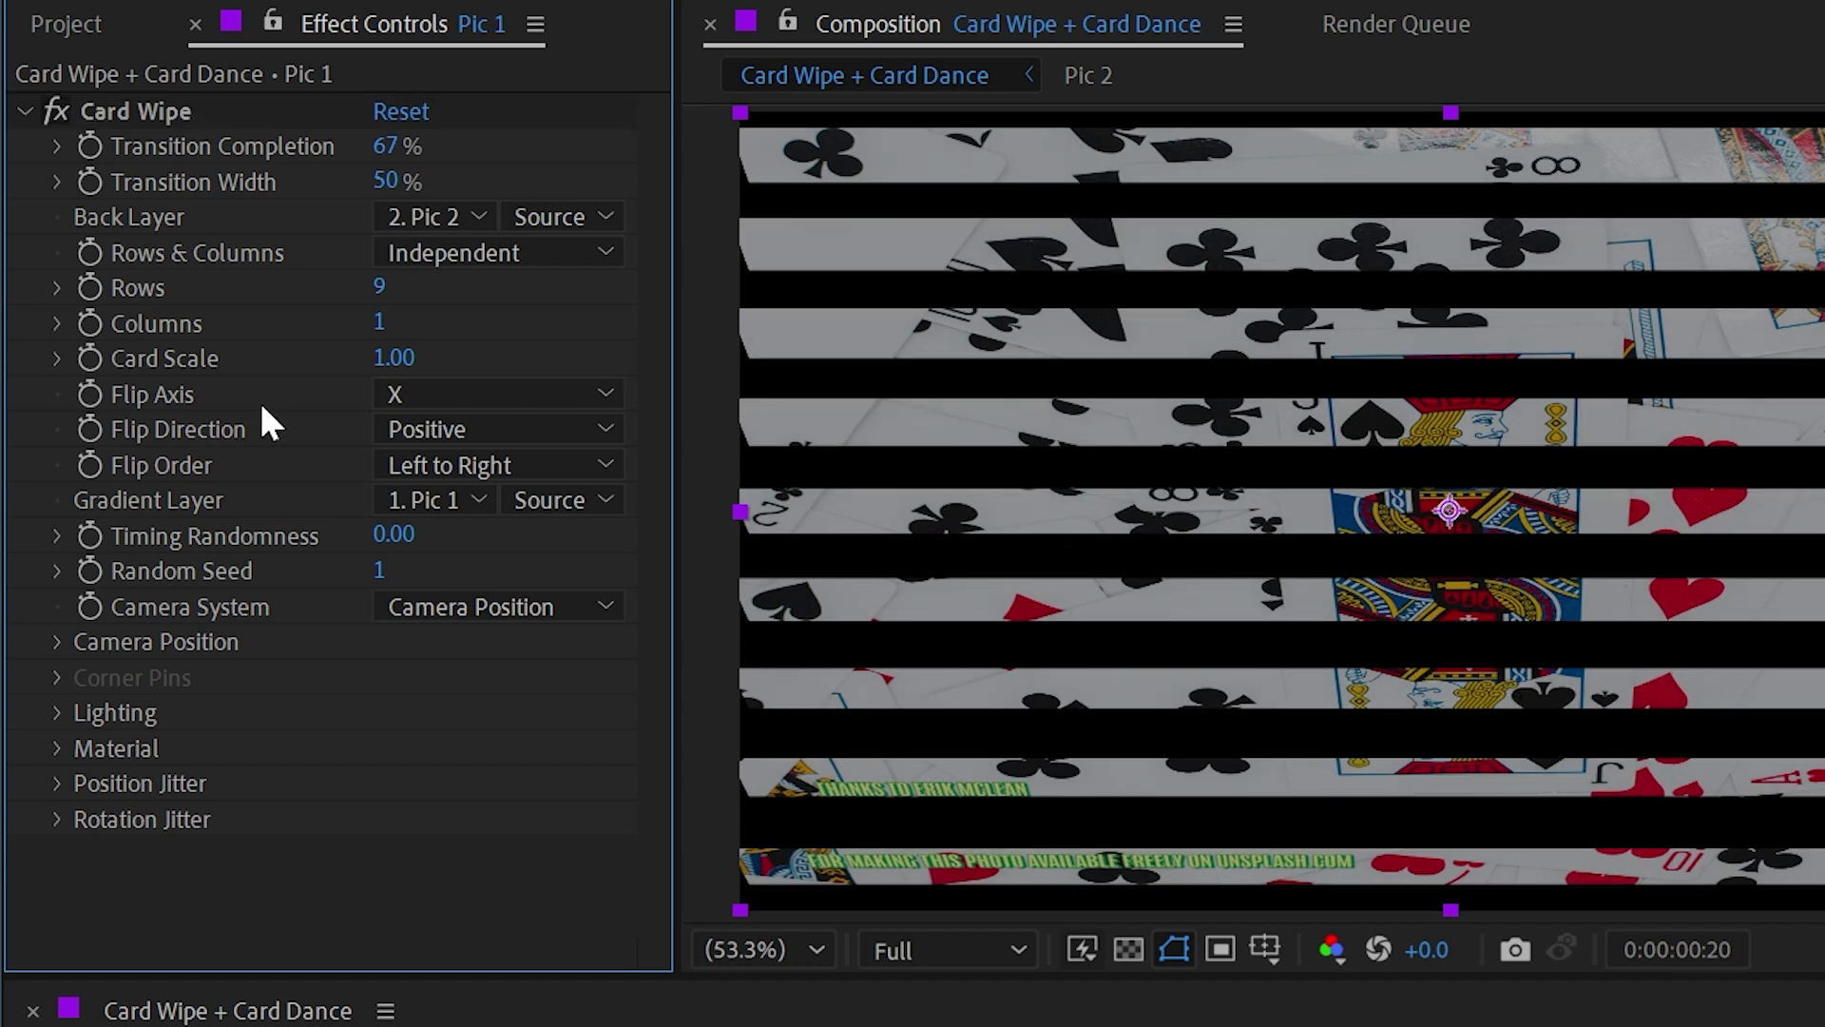
- Set Card Wipe's Flip Direction to Negative and preview it at 33% Transition Completion
click(458, 434)
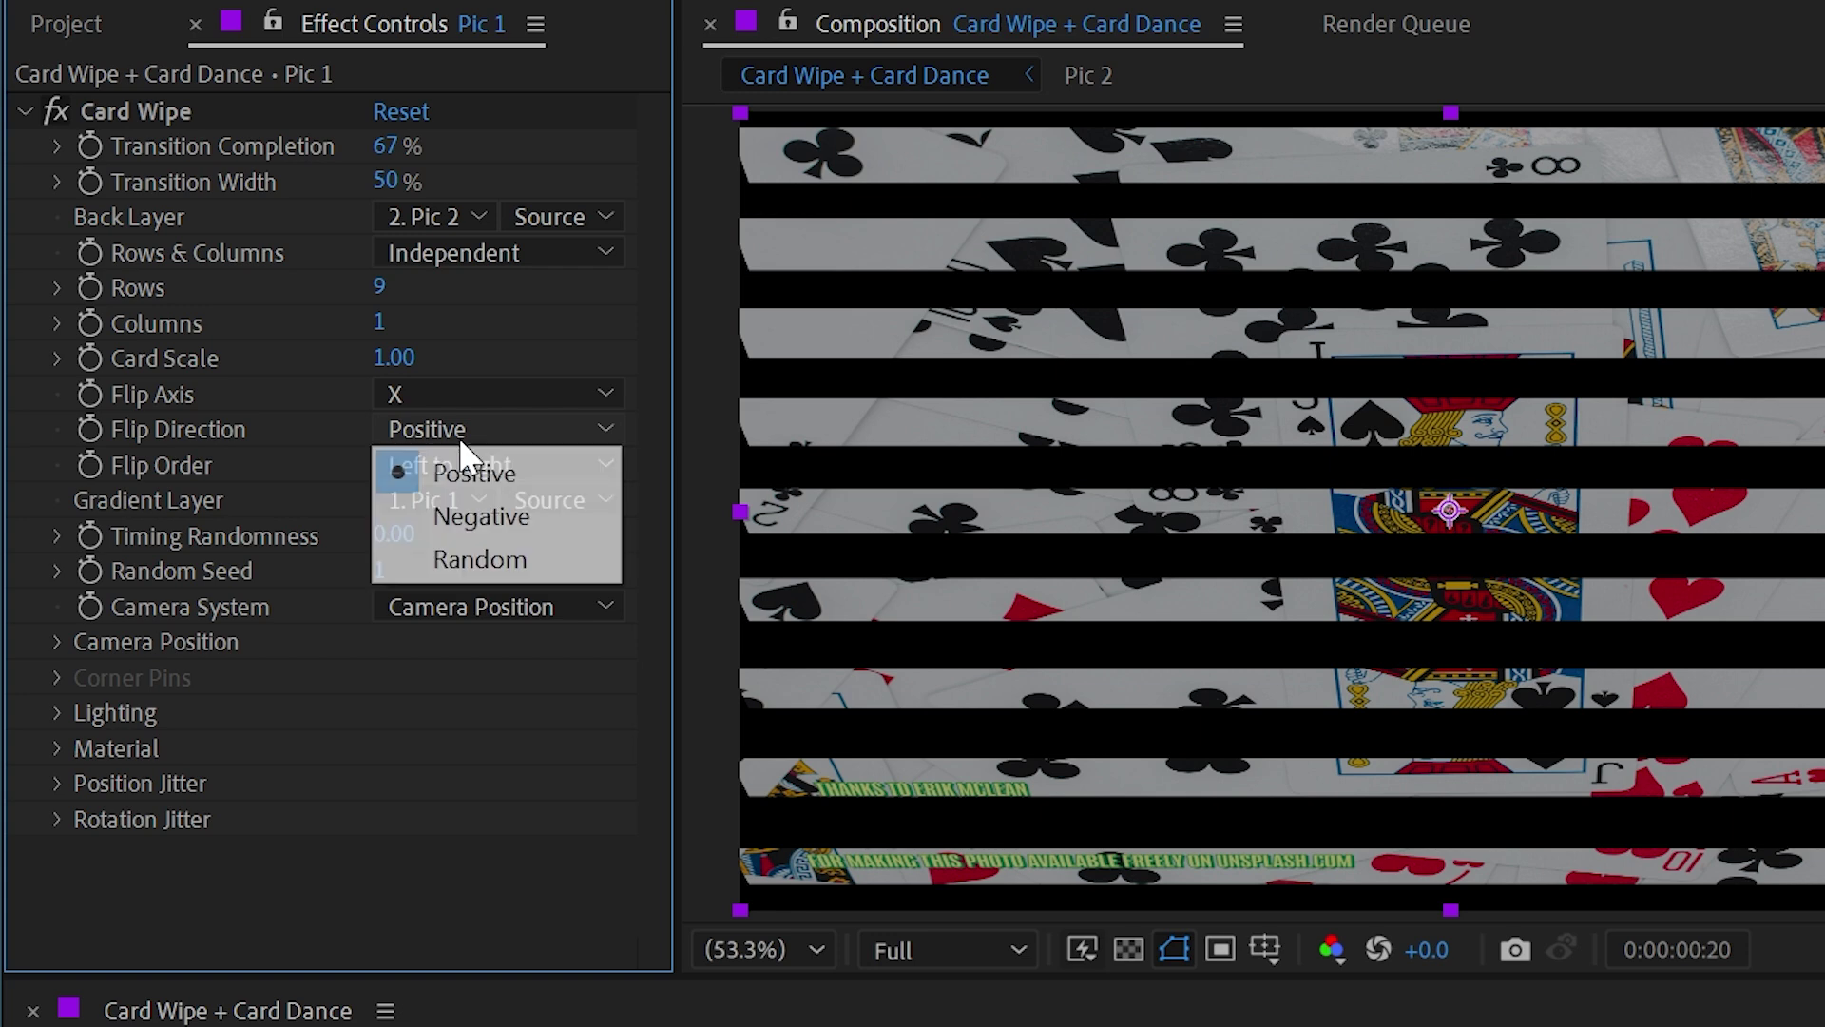
click(494, 521)
drag(392, 150, 313, 144)
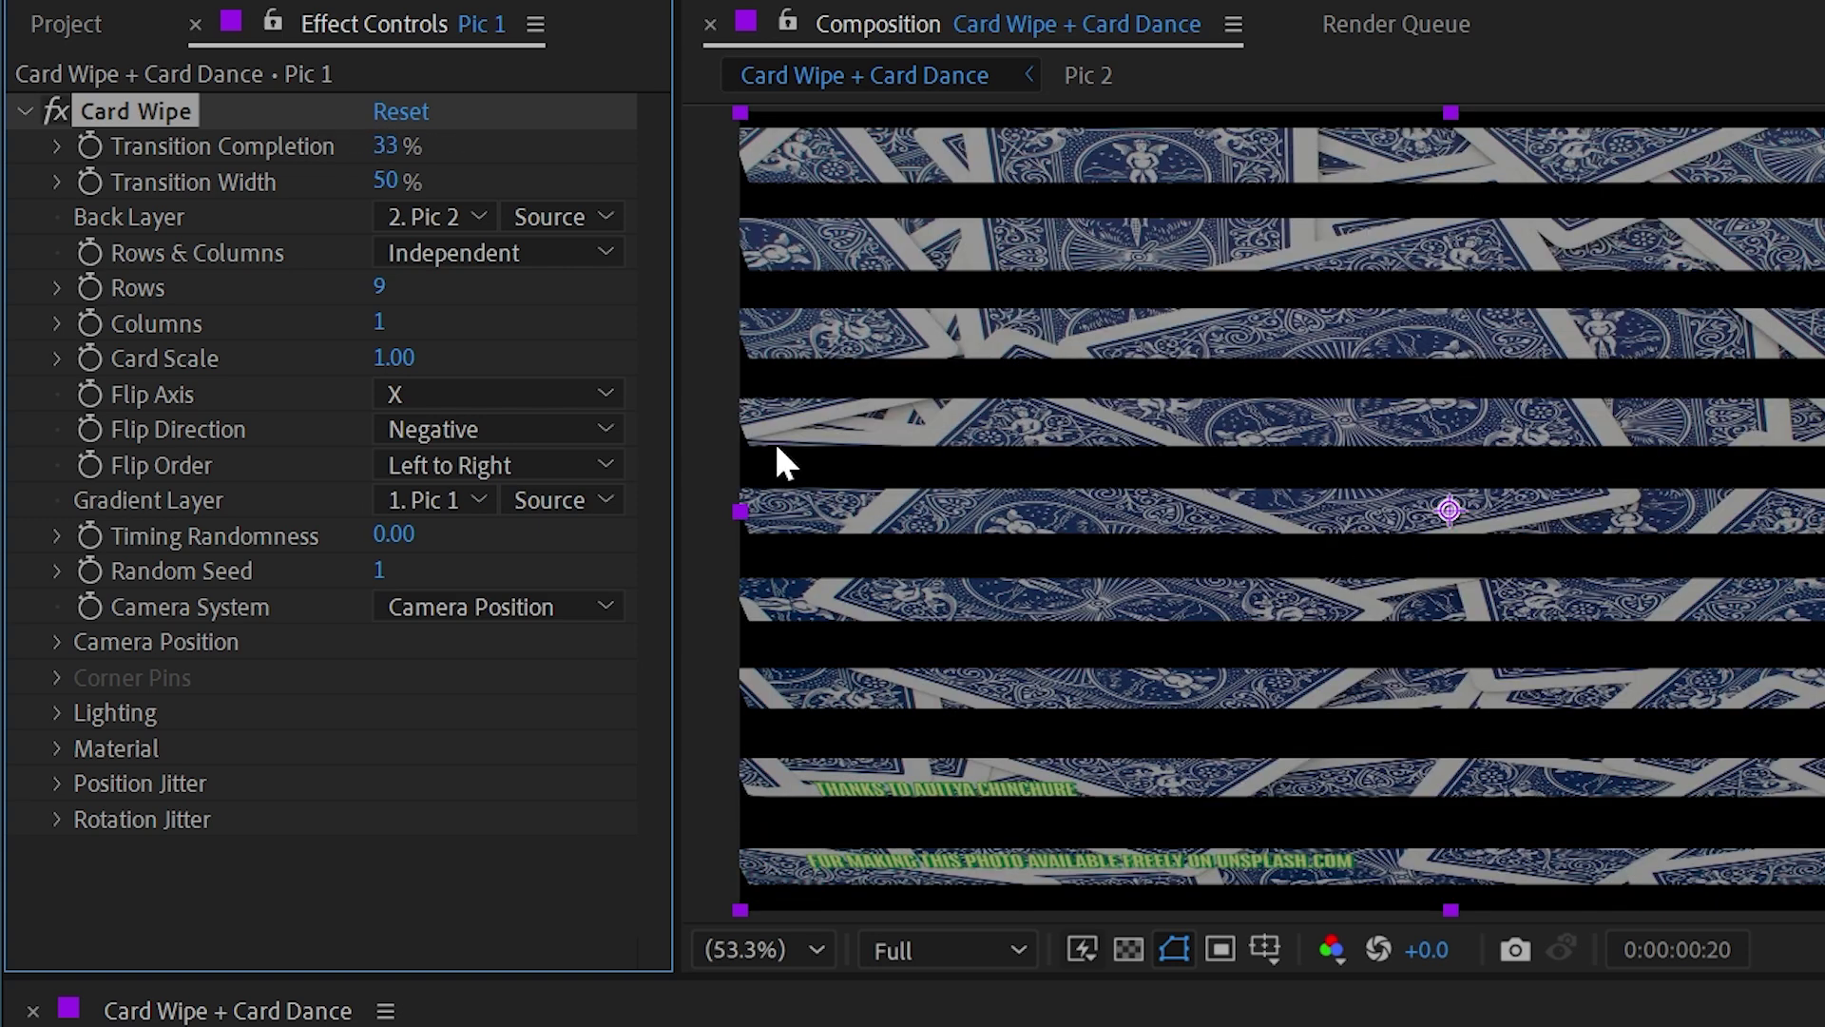
- Preview the Random Flip Direction while raising Transition Completion to 73%, and return Flip Direction to Positive
click(443, 426)
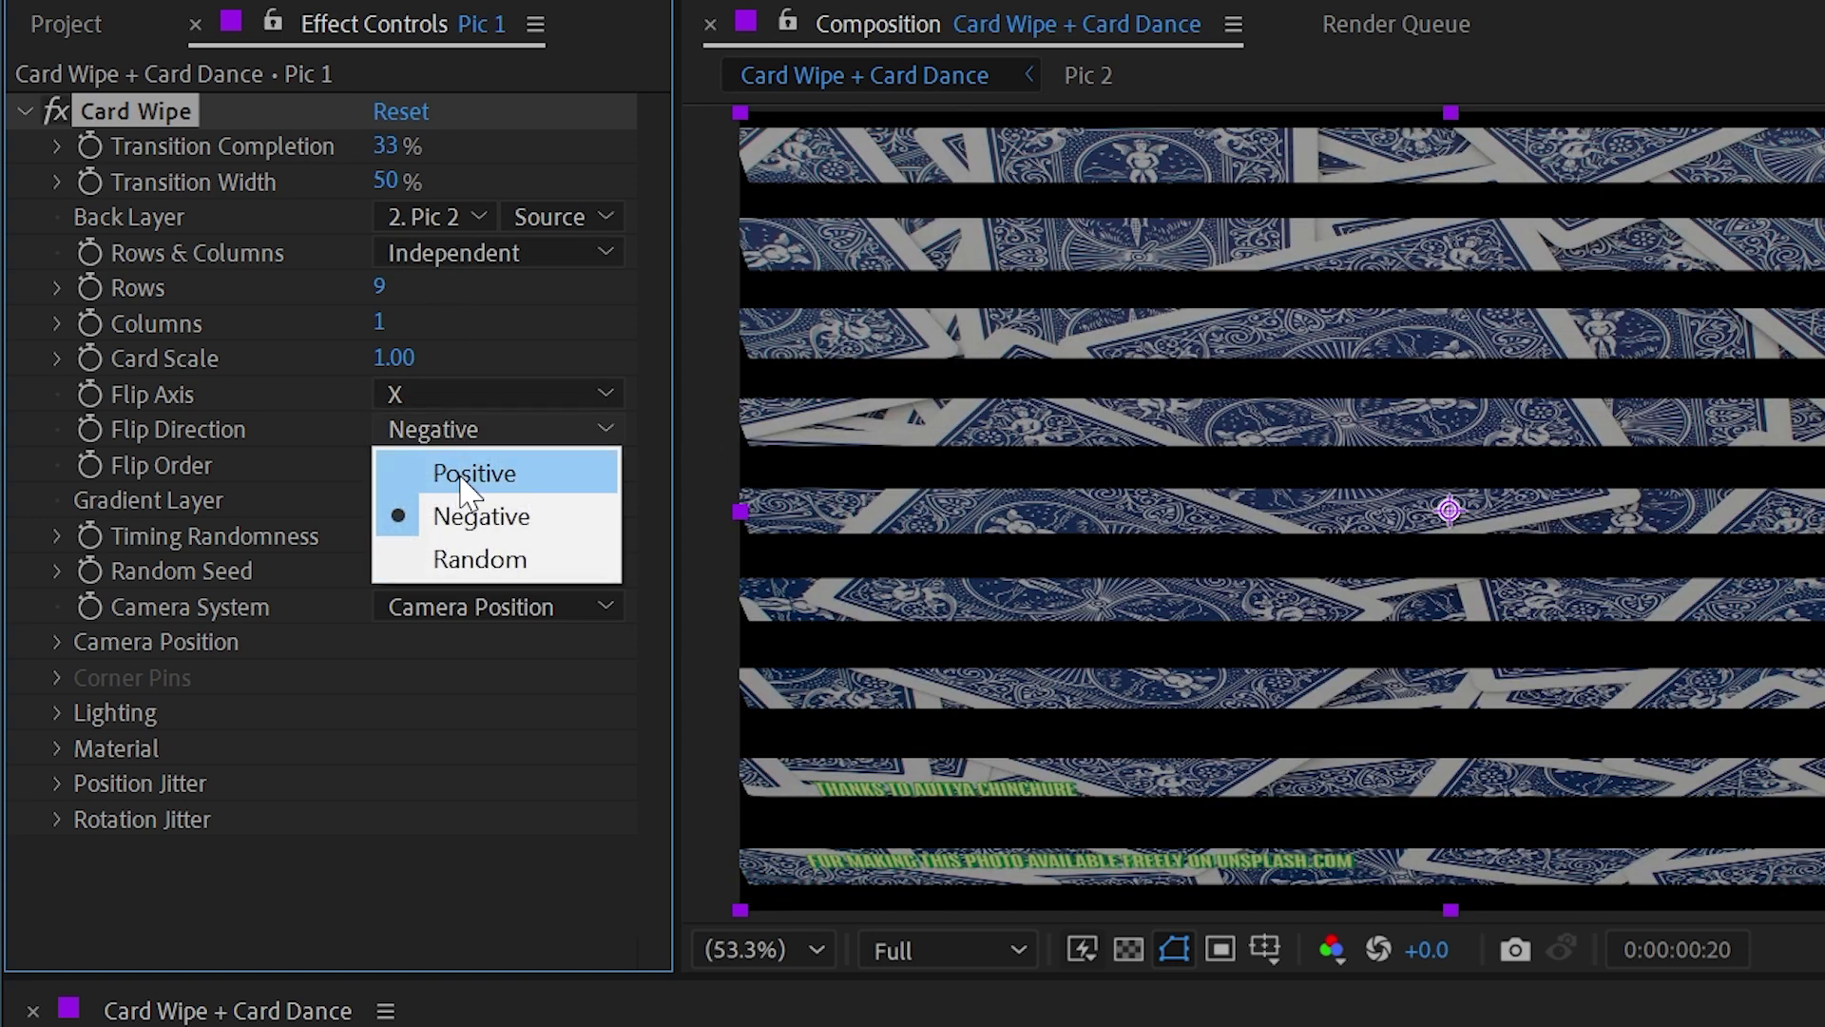
click(494, 559)
drag(385, 146, 424, 123)
click(443, 428)
click(460, 473)
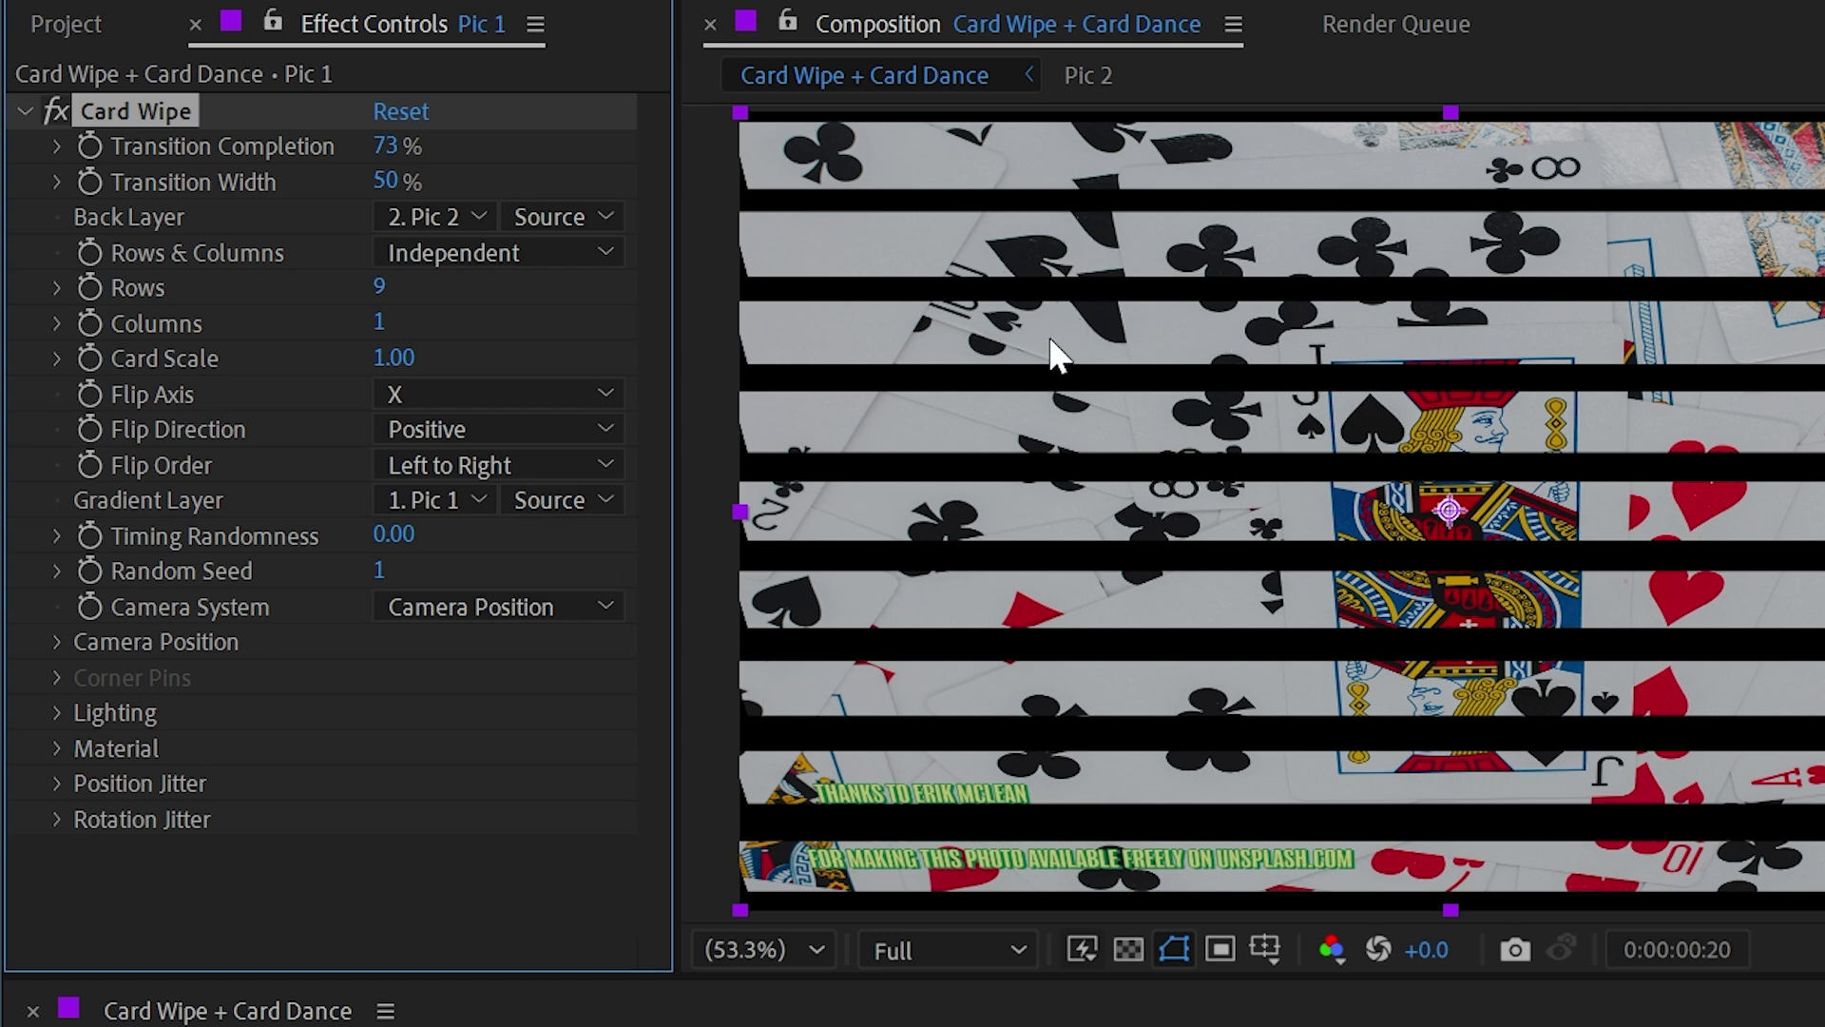
- Set Card Wipe's Flip Order to Top to Bottom and reduce Transition Completion to 42%
click(497, 466)
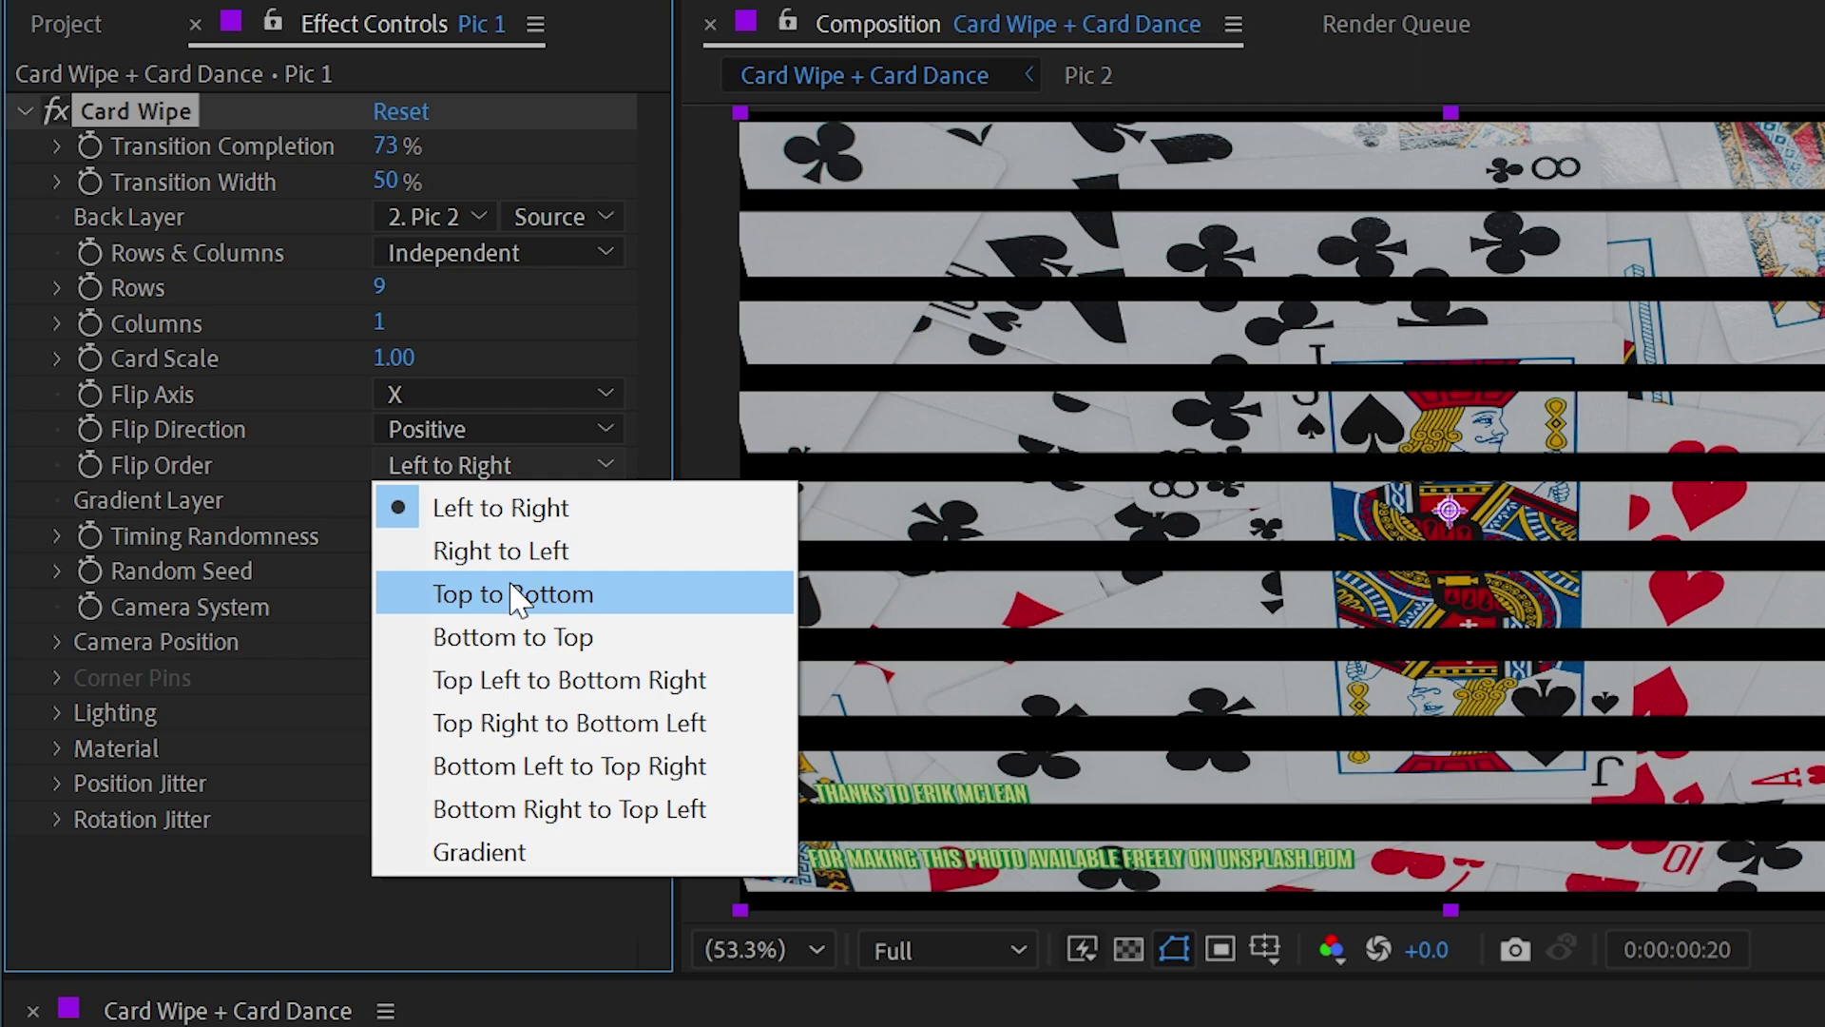
click(606, 597)
drag(402, 161, 355, 145)
- Try the Negative and Random Flip Directions with the top-to-bottom order, and return the setting to Positive
click(497, 430)
click(482, 515)
click(538, 424)
click(506, 554)
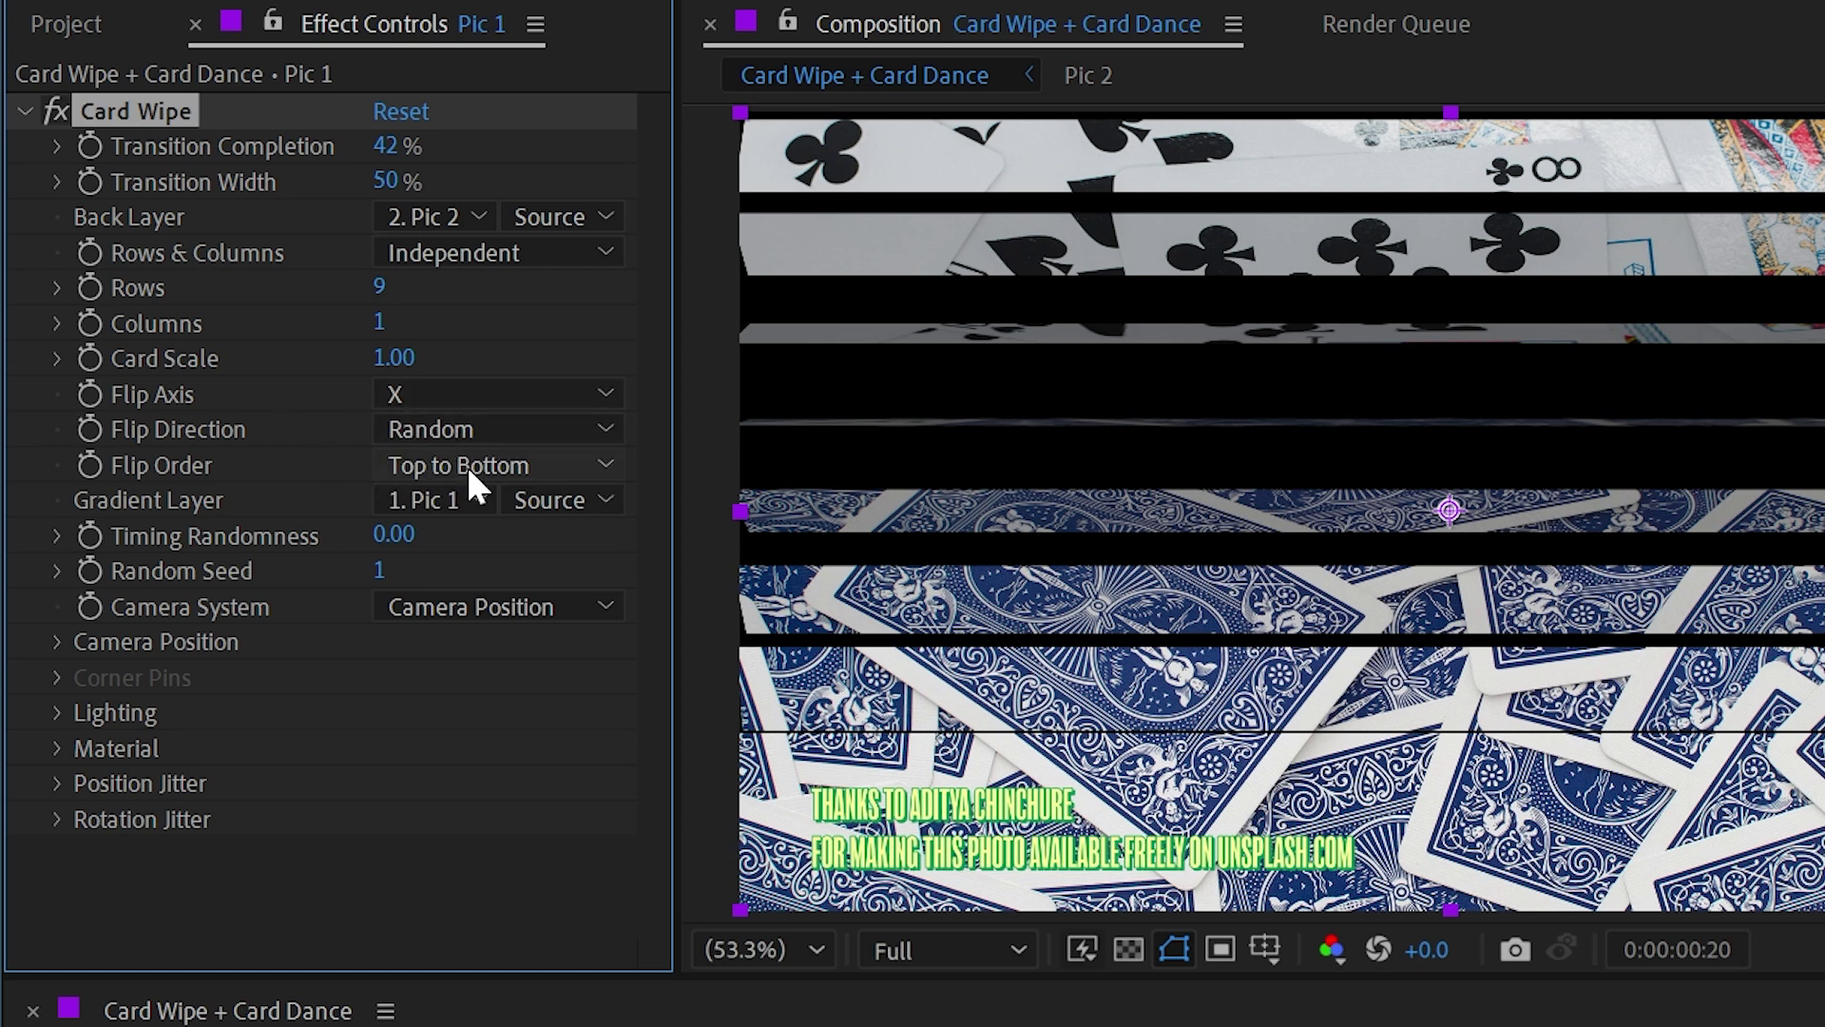
click(460, 428)
click(440, 469)
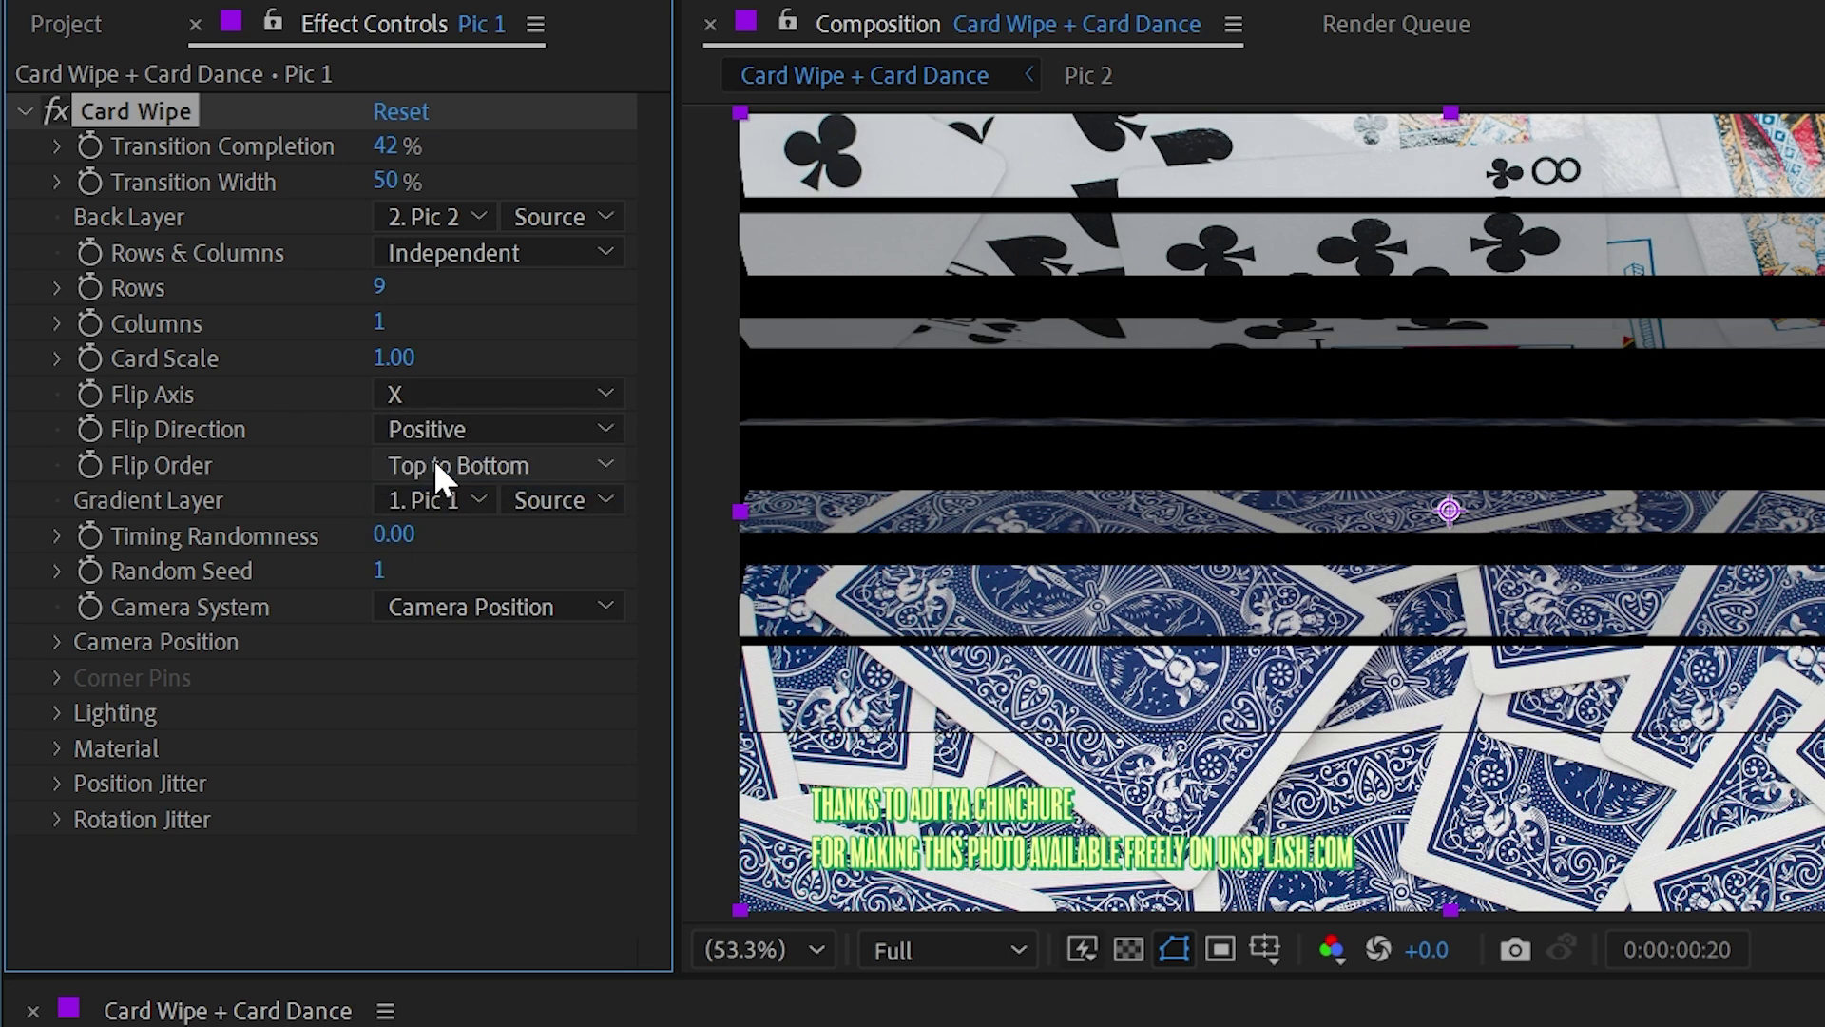
- Switch Card Wipe's Flip Axis to Y and set Transition Completion to 50%
click(421, 391)
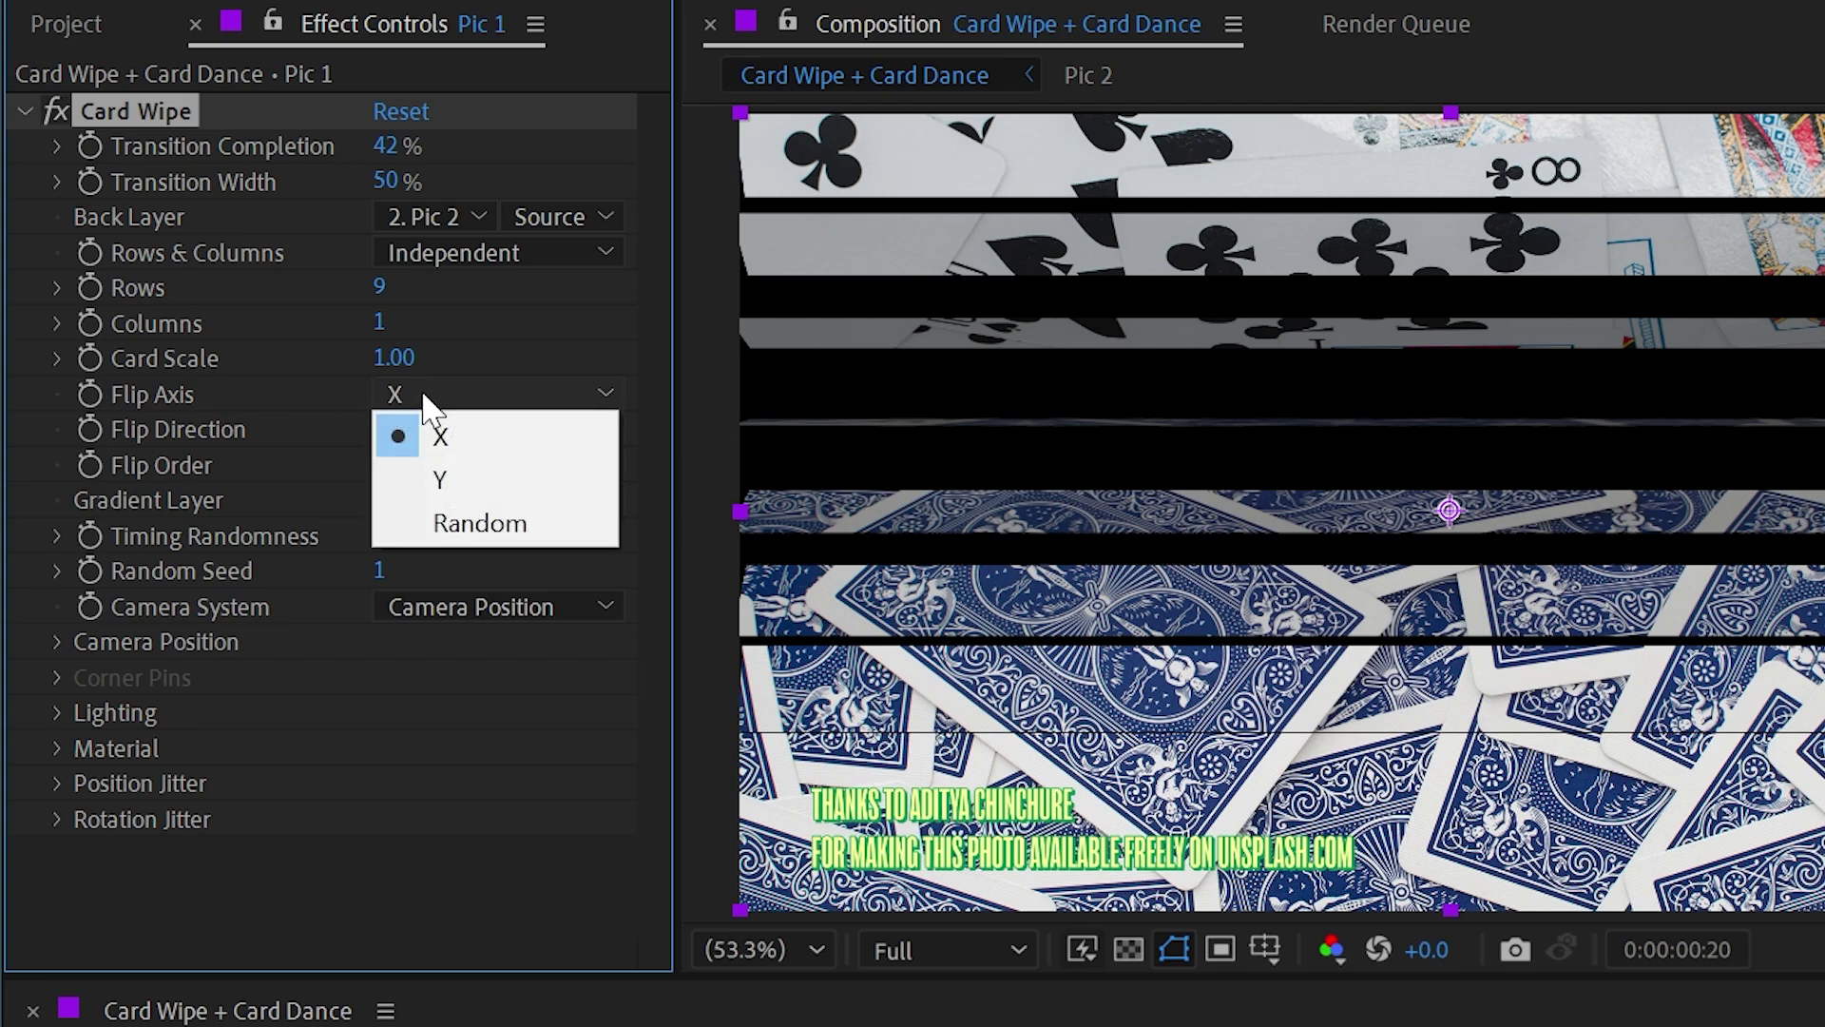
click(439, 479)
drag(357, 146, 408, 150)
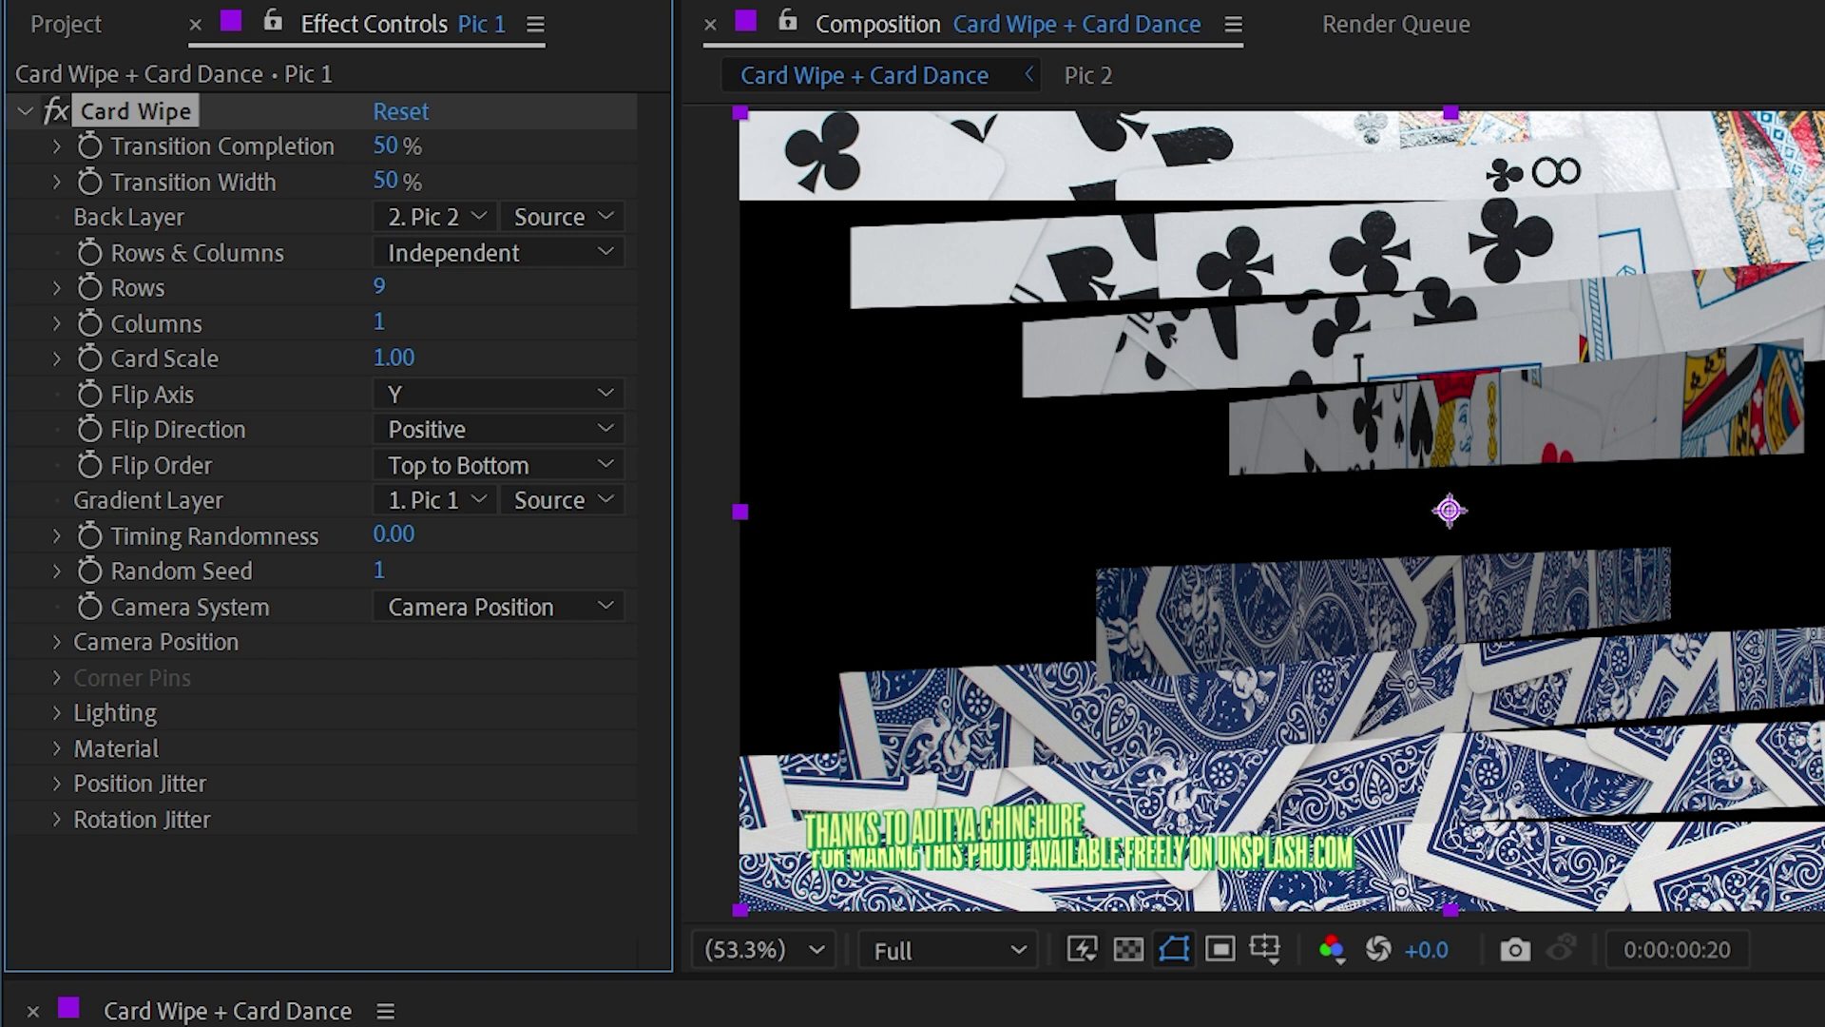
- Divide the wipe into 16 columns and 16 rows
drag(390, 323, 411, 322)
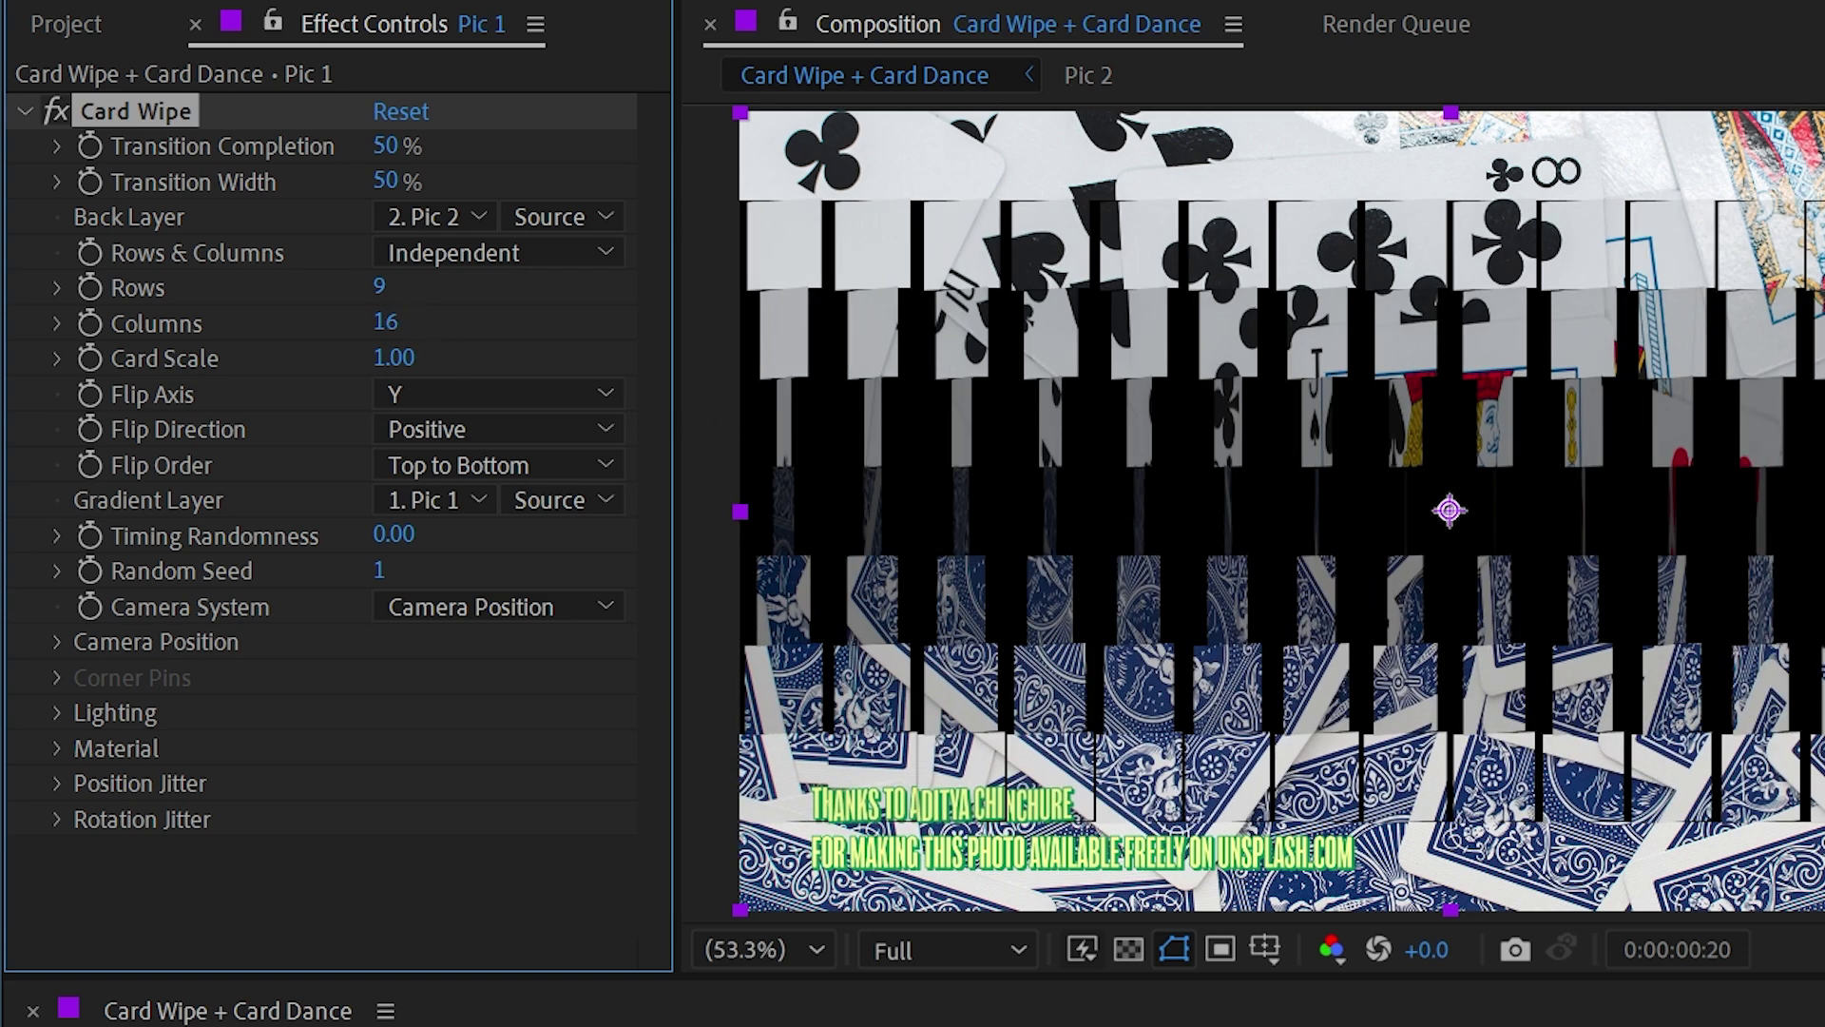
click(415, 294)
mouse_move(381, 287)
mouse_down()
mouse_move(411, 287)
mouse_move(383, 286)
mouse_up()
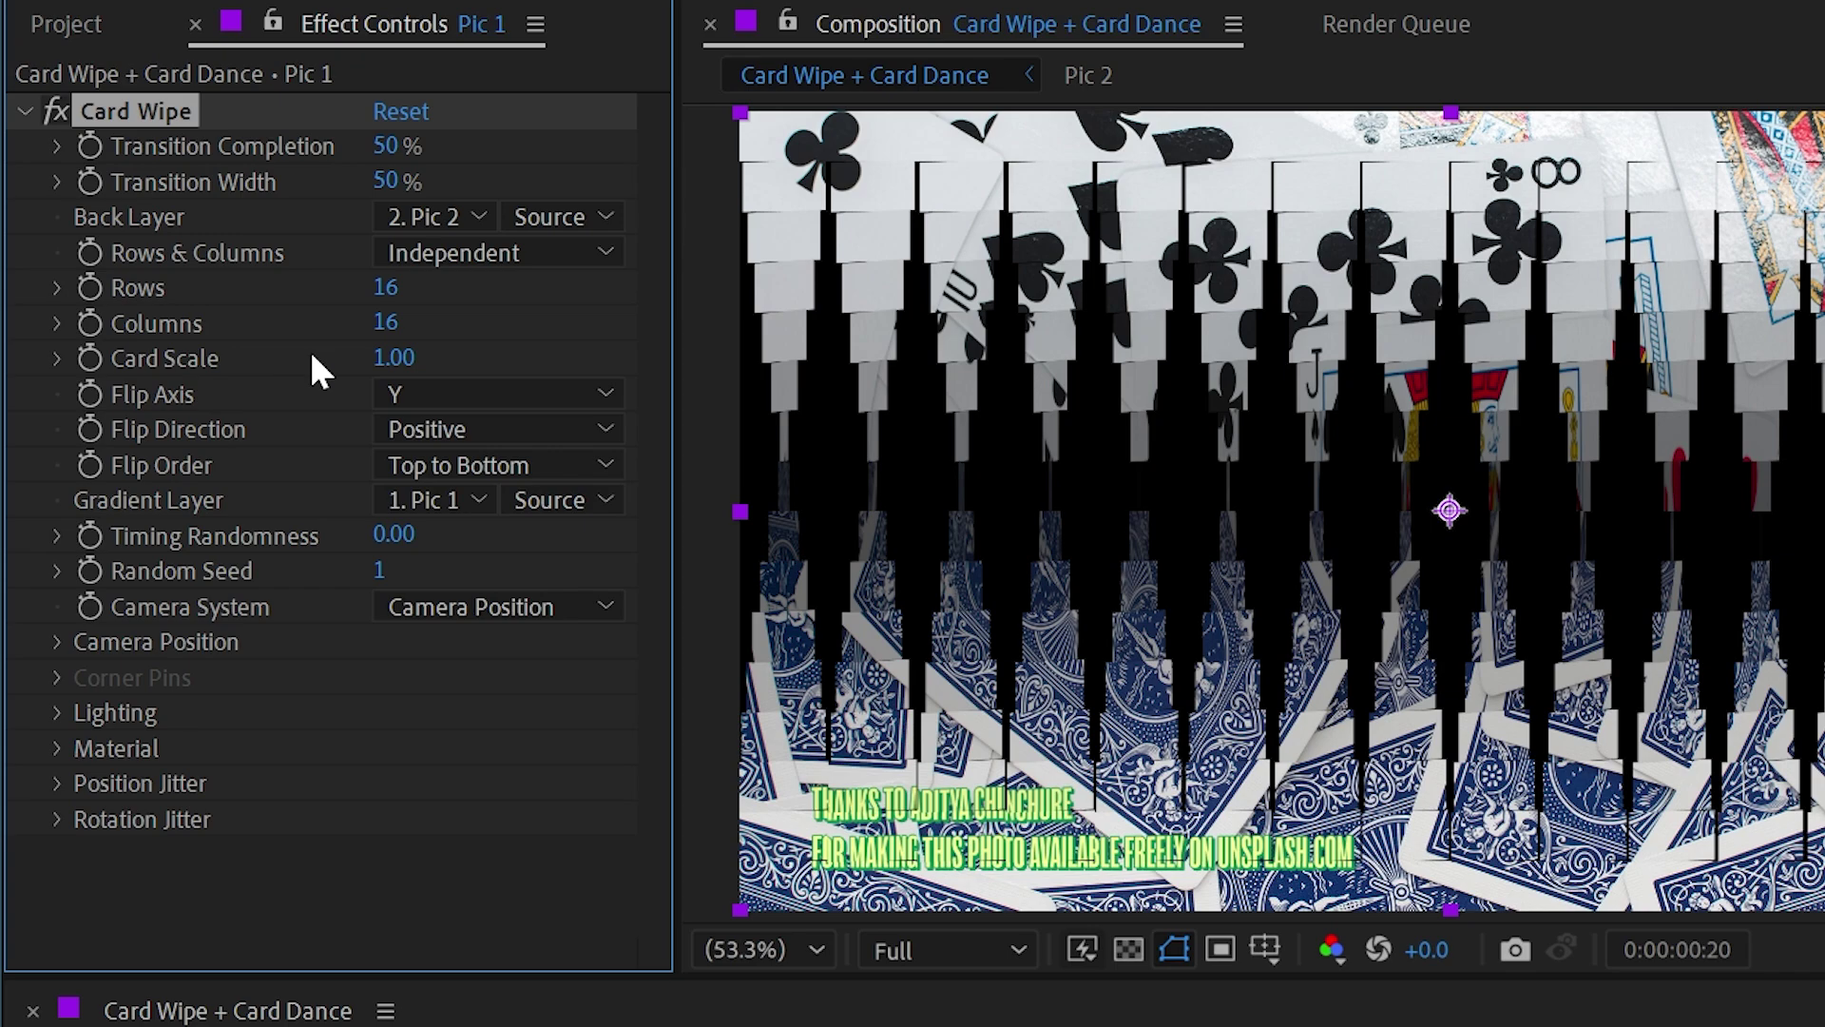
- Reduce the Card Scale to 0.86 and on to 0.56, viewing the gaps between the cards at 200% zoom
mouse_move(394, 358)
mouse_down()
mouse_move(278, 347)
mouse_move(363, 344)
mouse_up()
key(z)
drag(859, 171, 1076, 341)
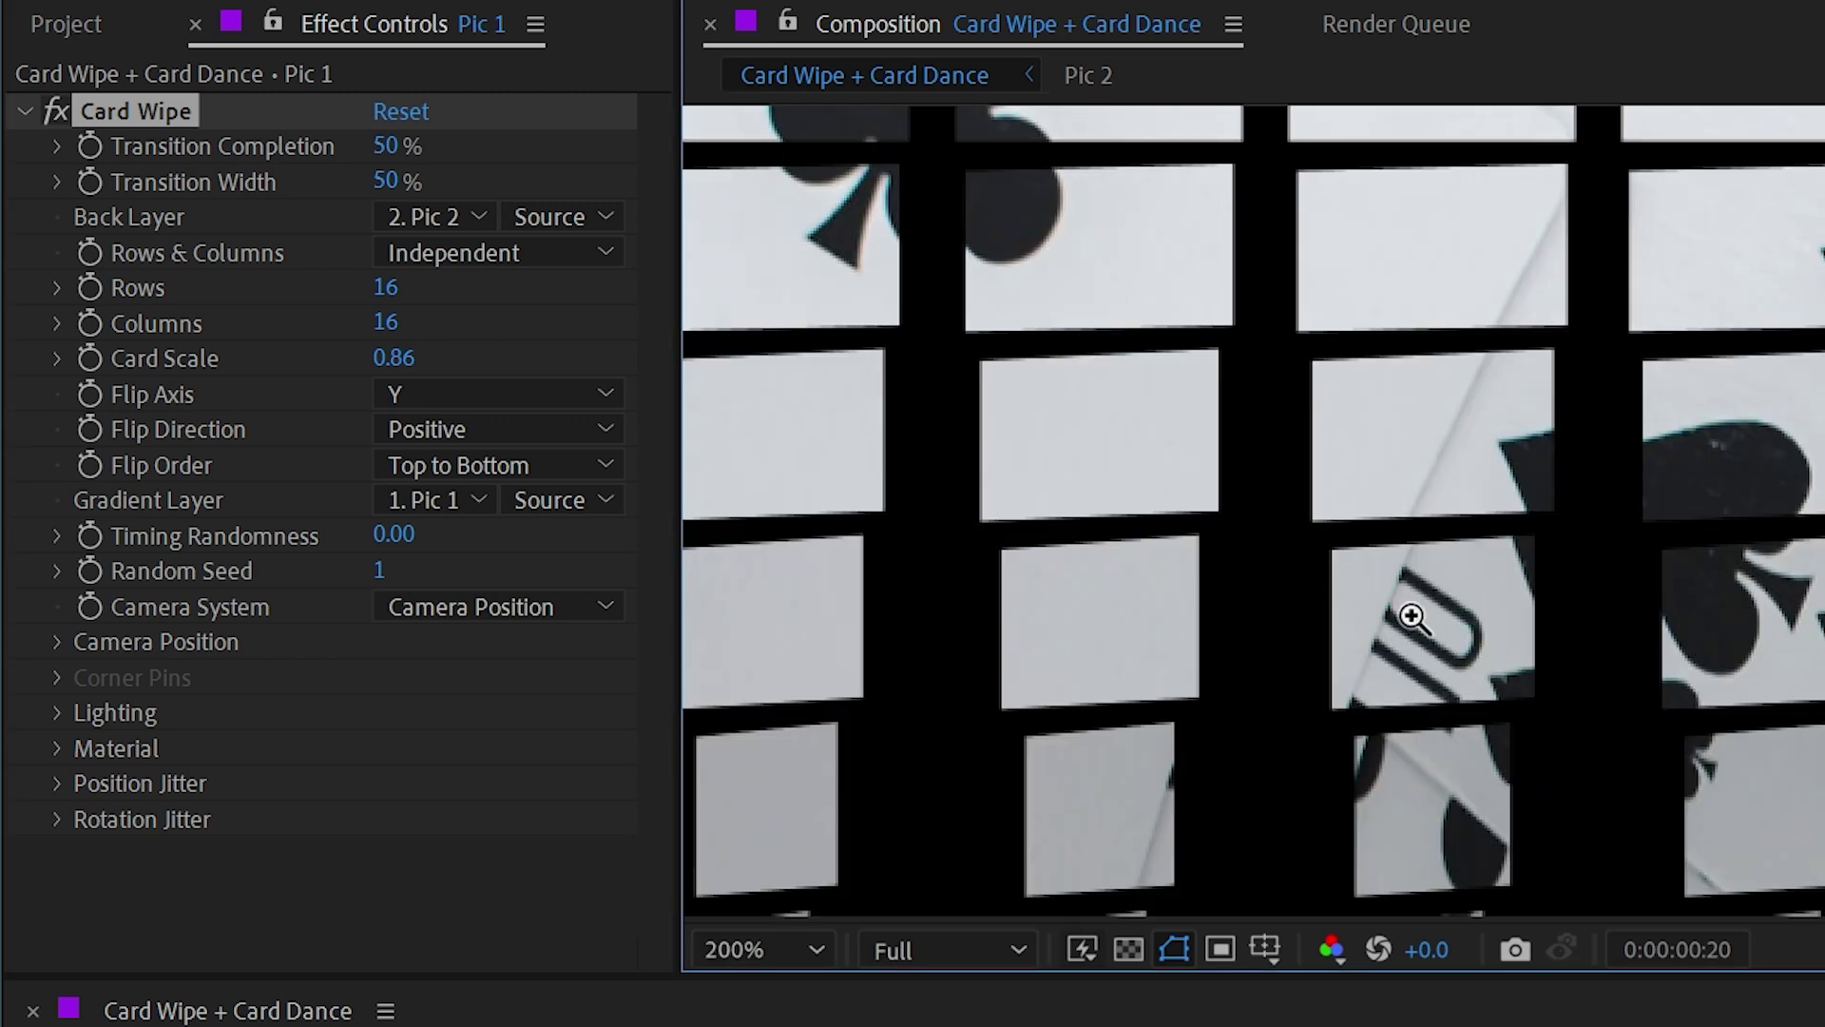
drag(394, 359, 322, 336)
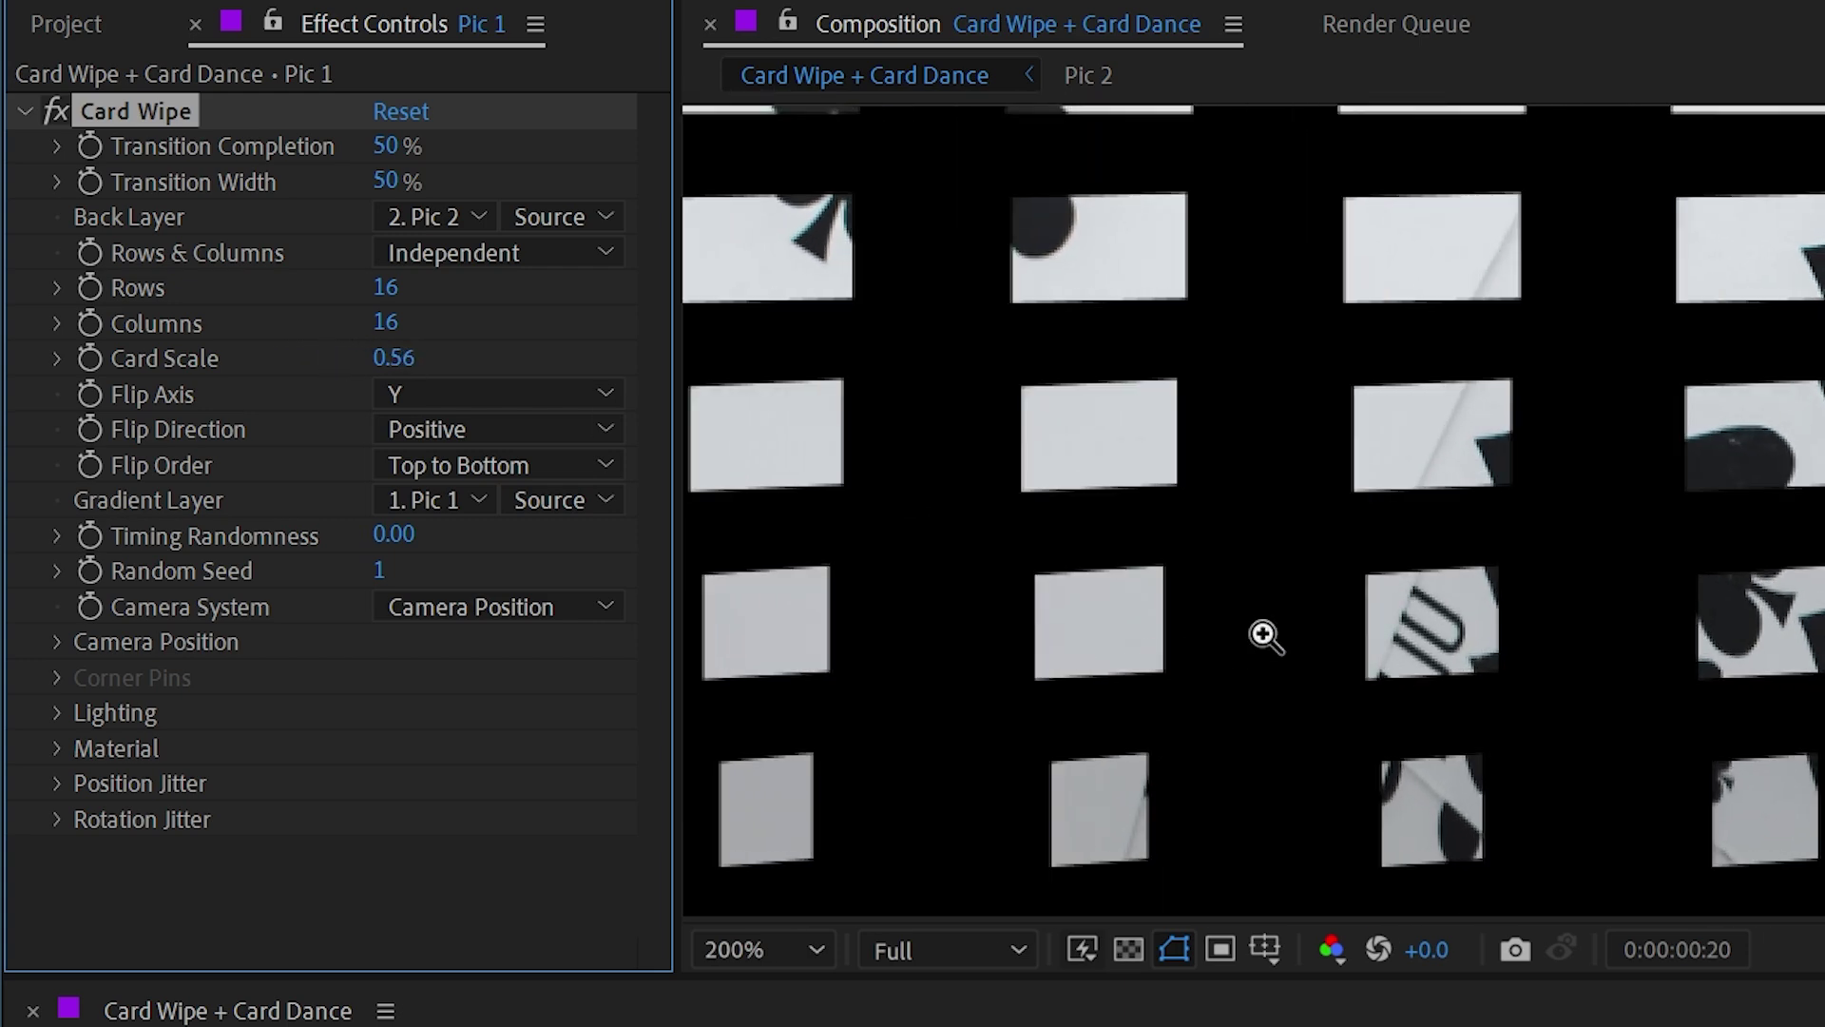
- Restore the Card Scale to 1 and bring the full composition back into view
click(394, 358)
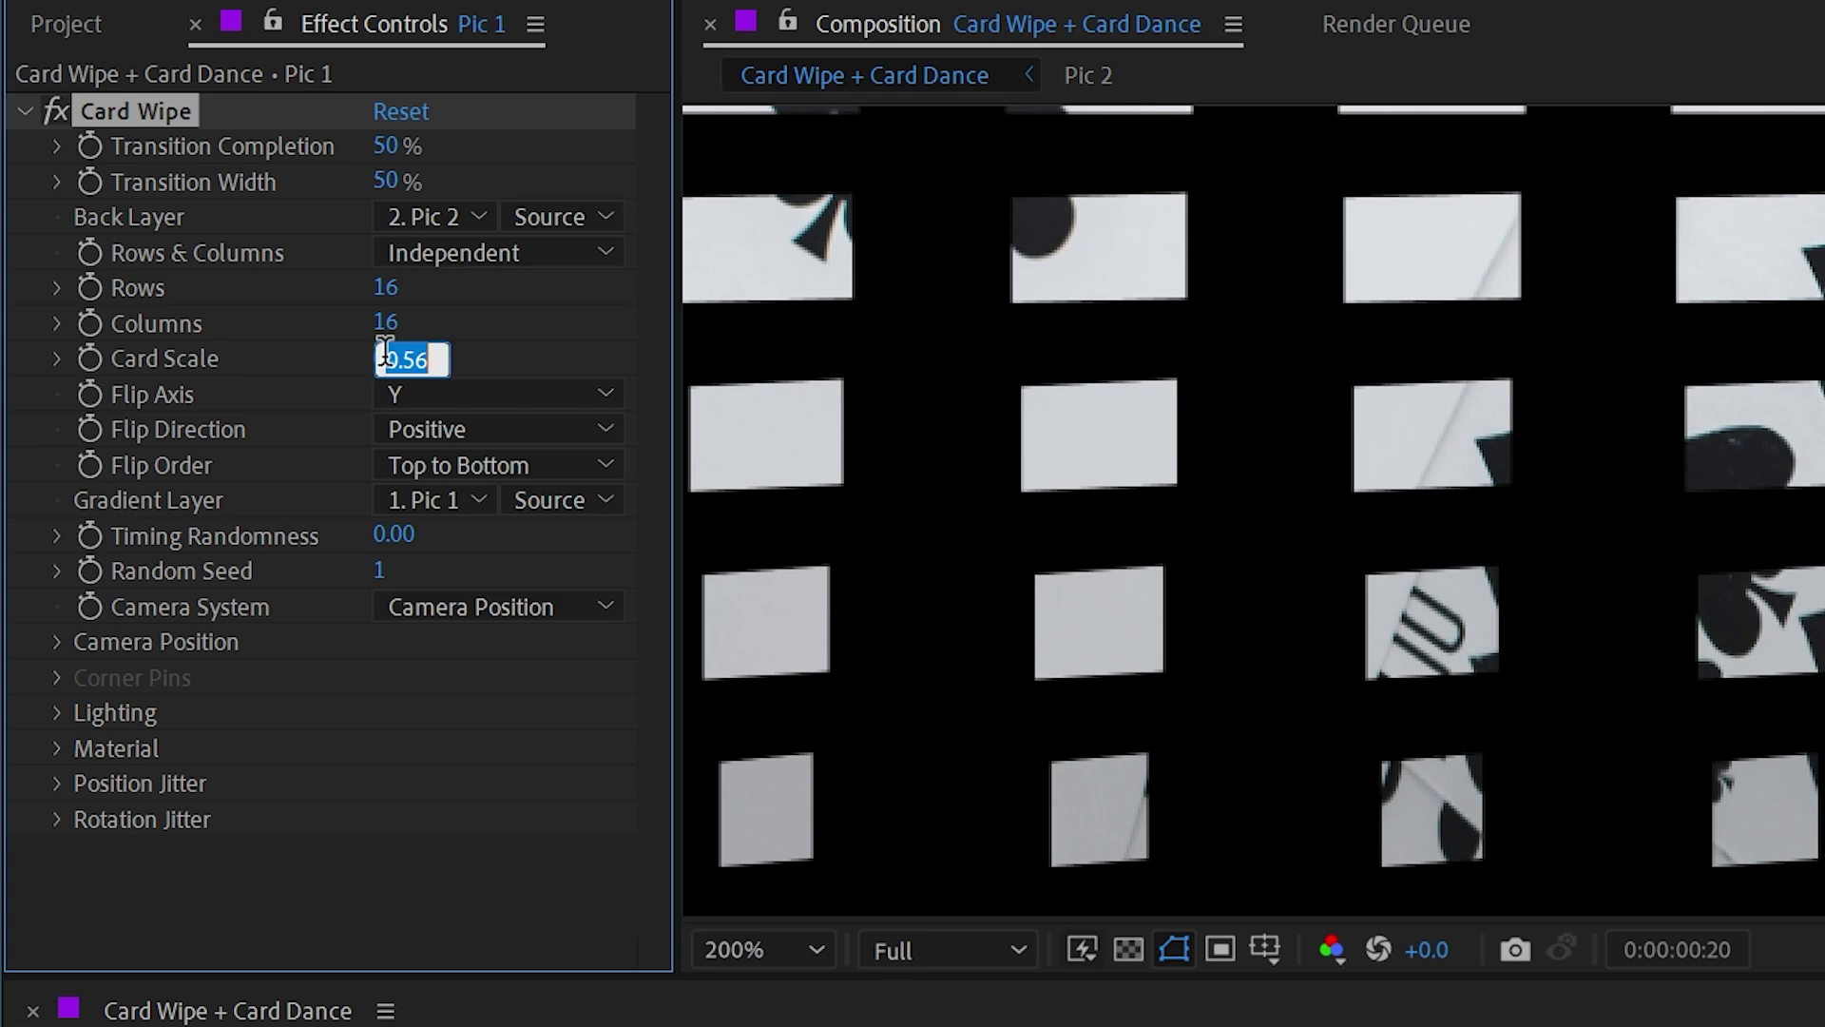
text(1)
key(Return)
scroll(1600, 709, down, 3)
drag(1821, 594, 1315, 361)
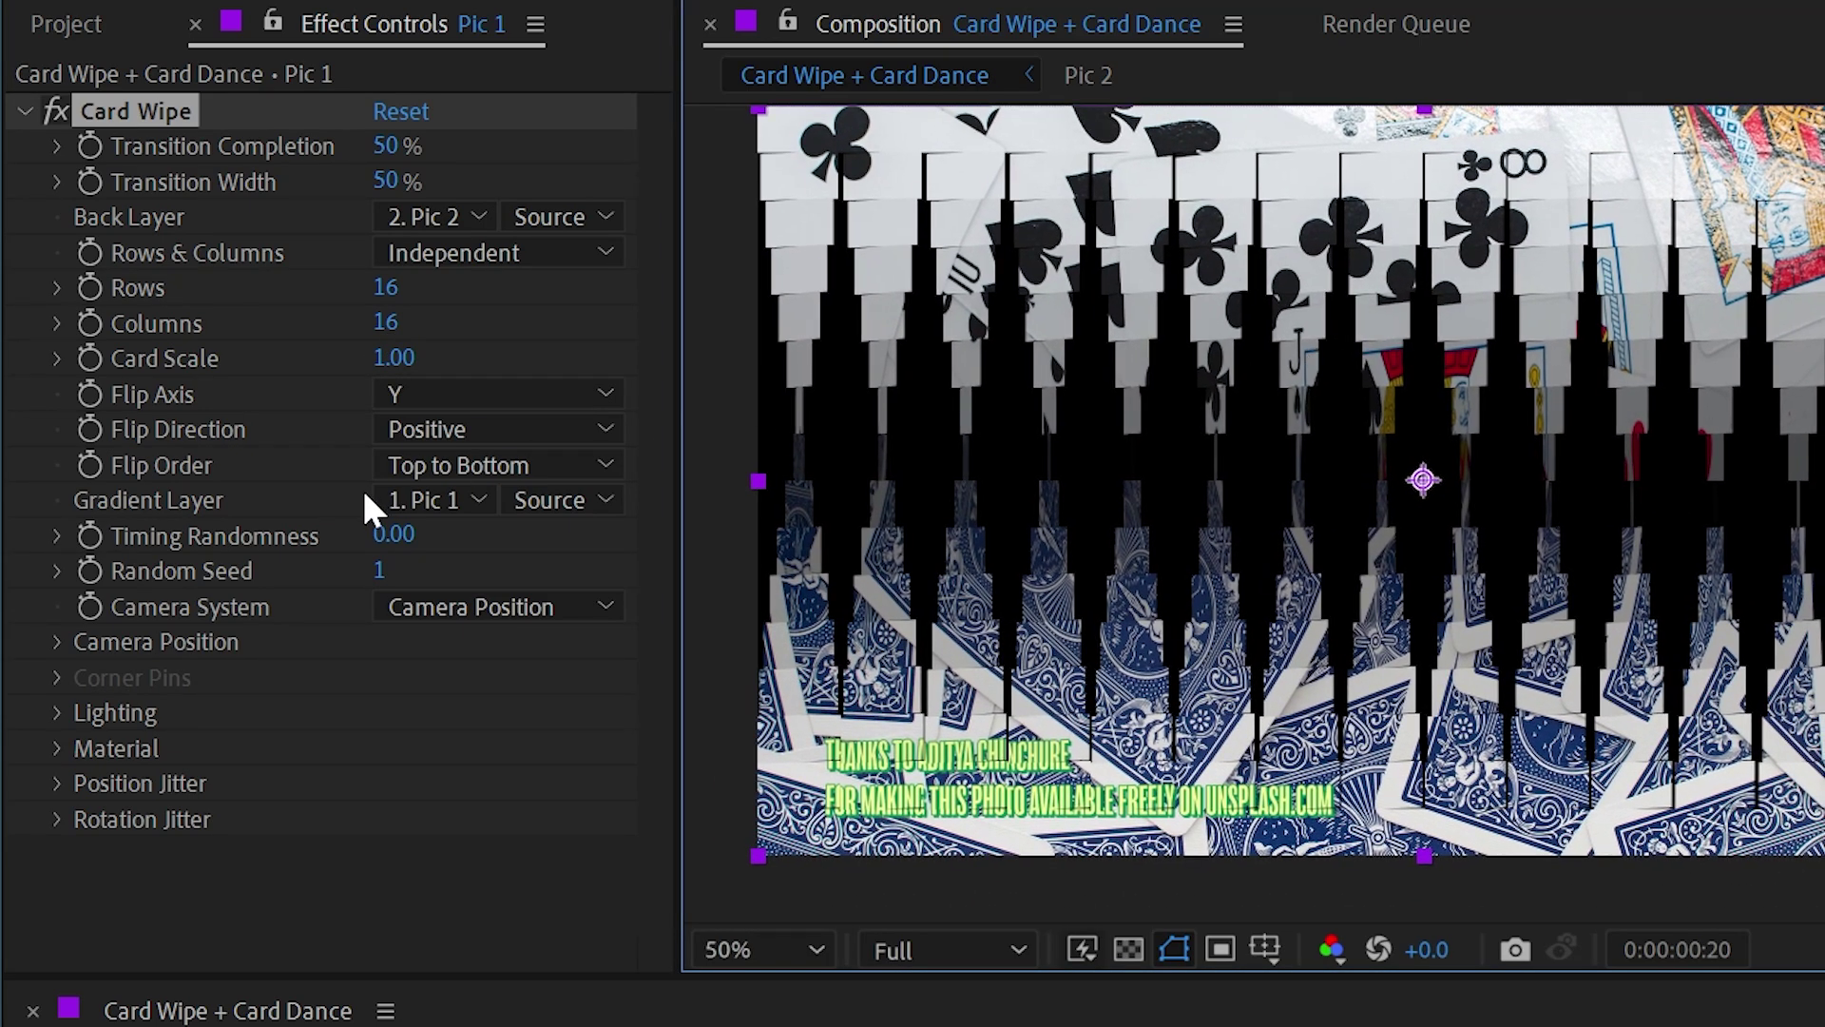
- Change Card Wipe's Flip Order to Gradient
click(146, 504)
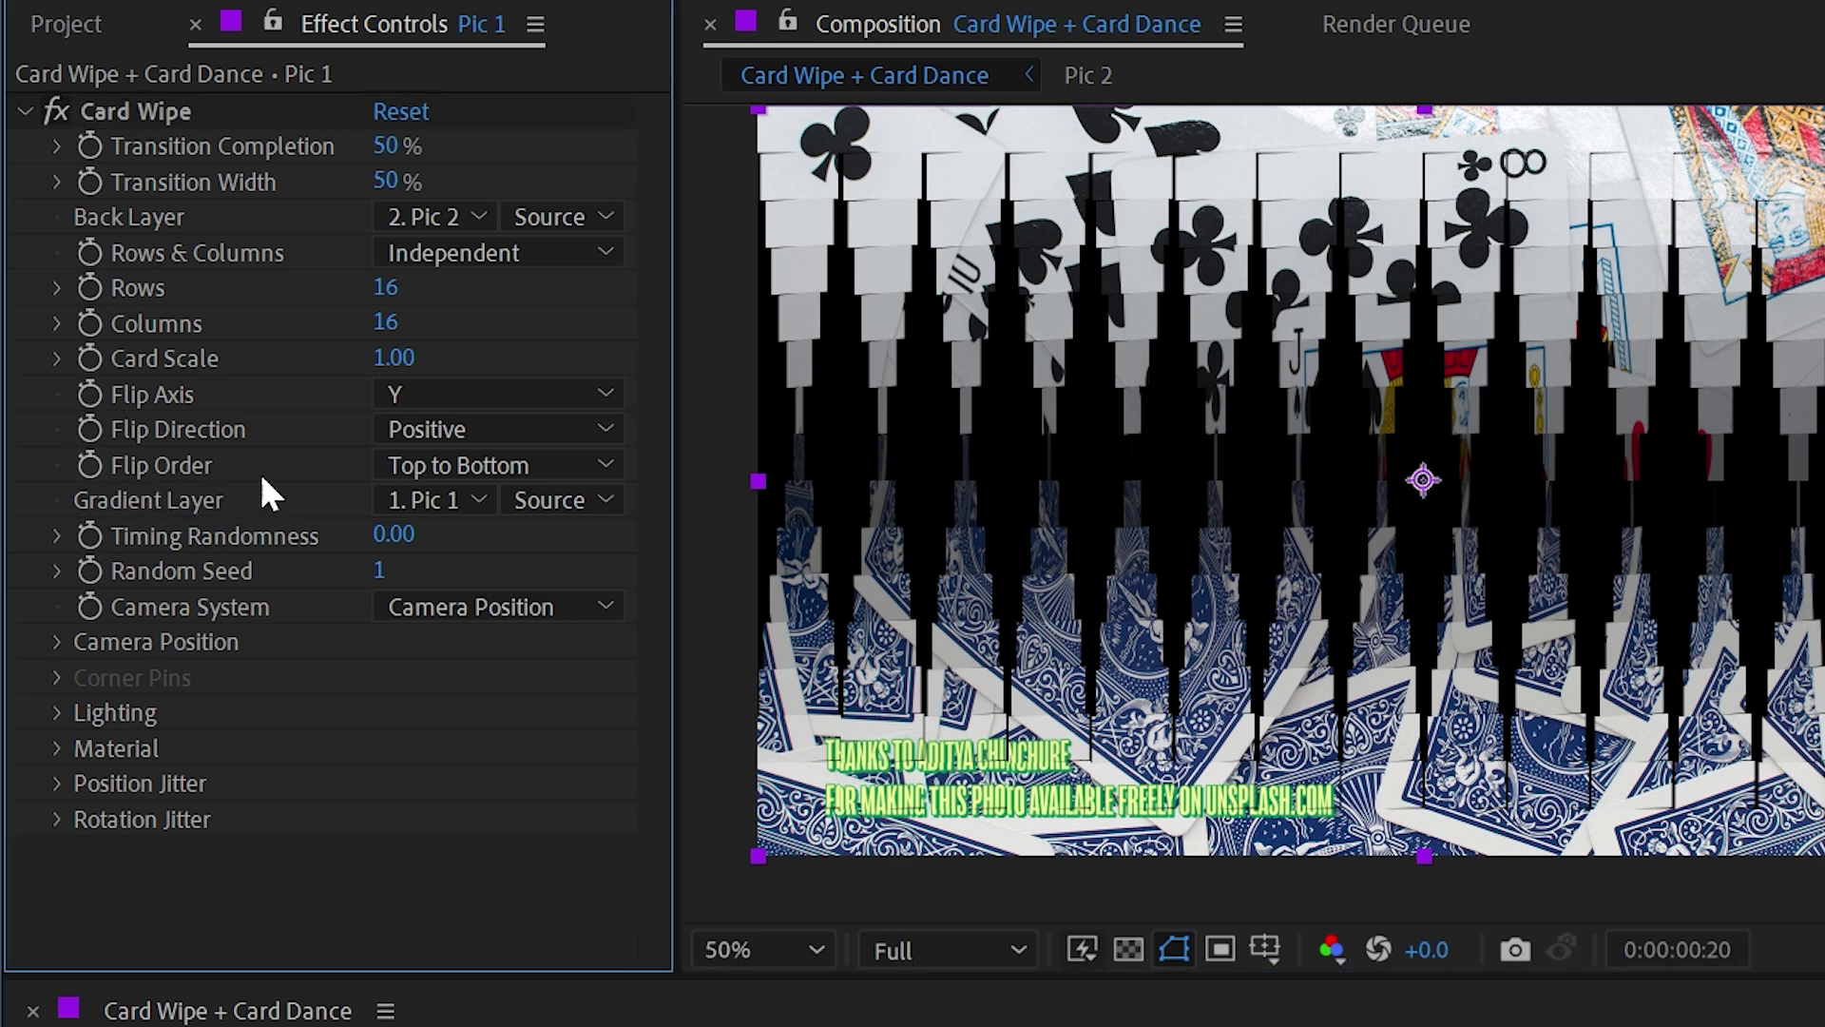
click(501, 460)
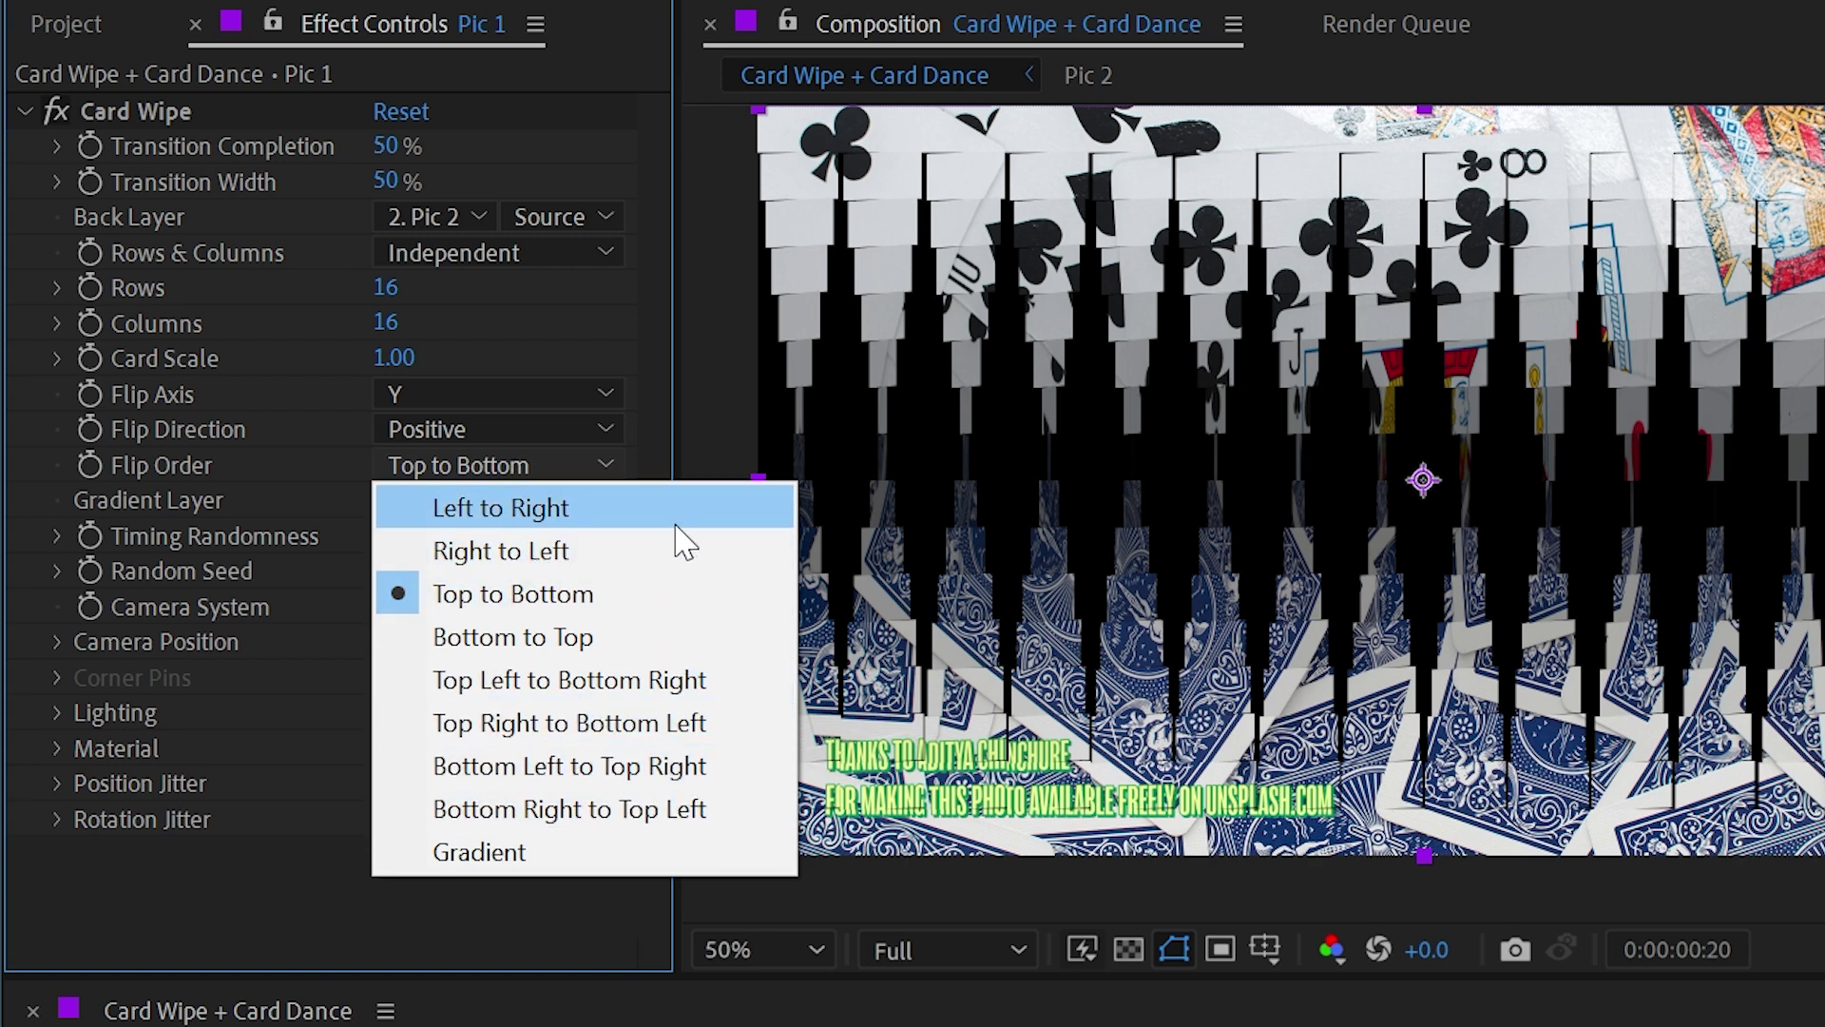
click(582, 859)
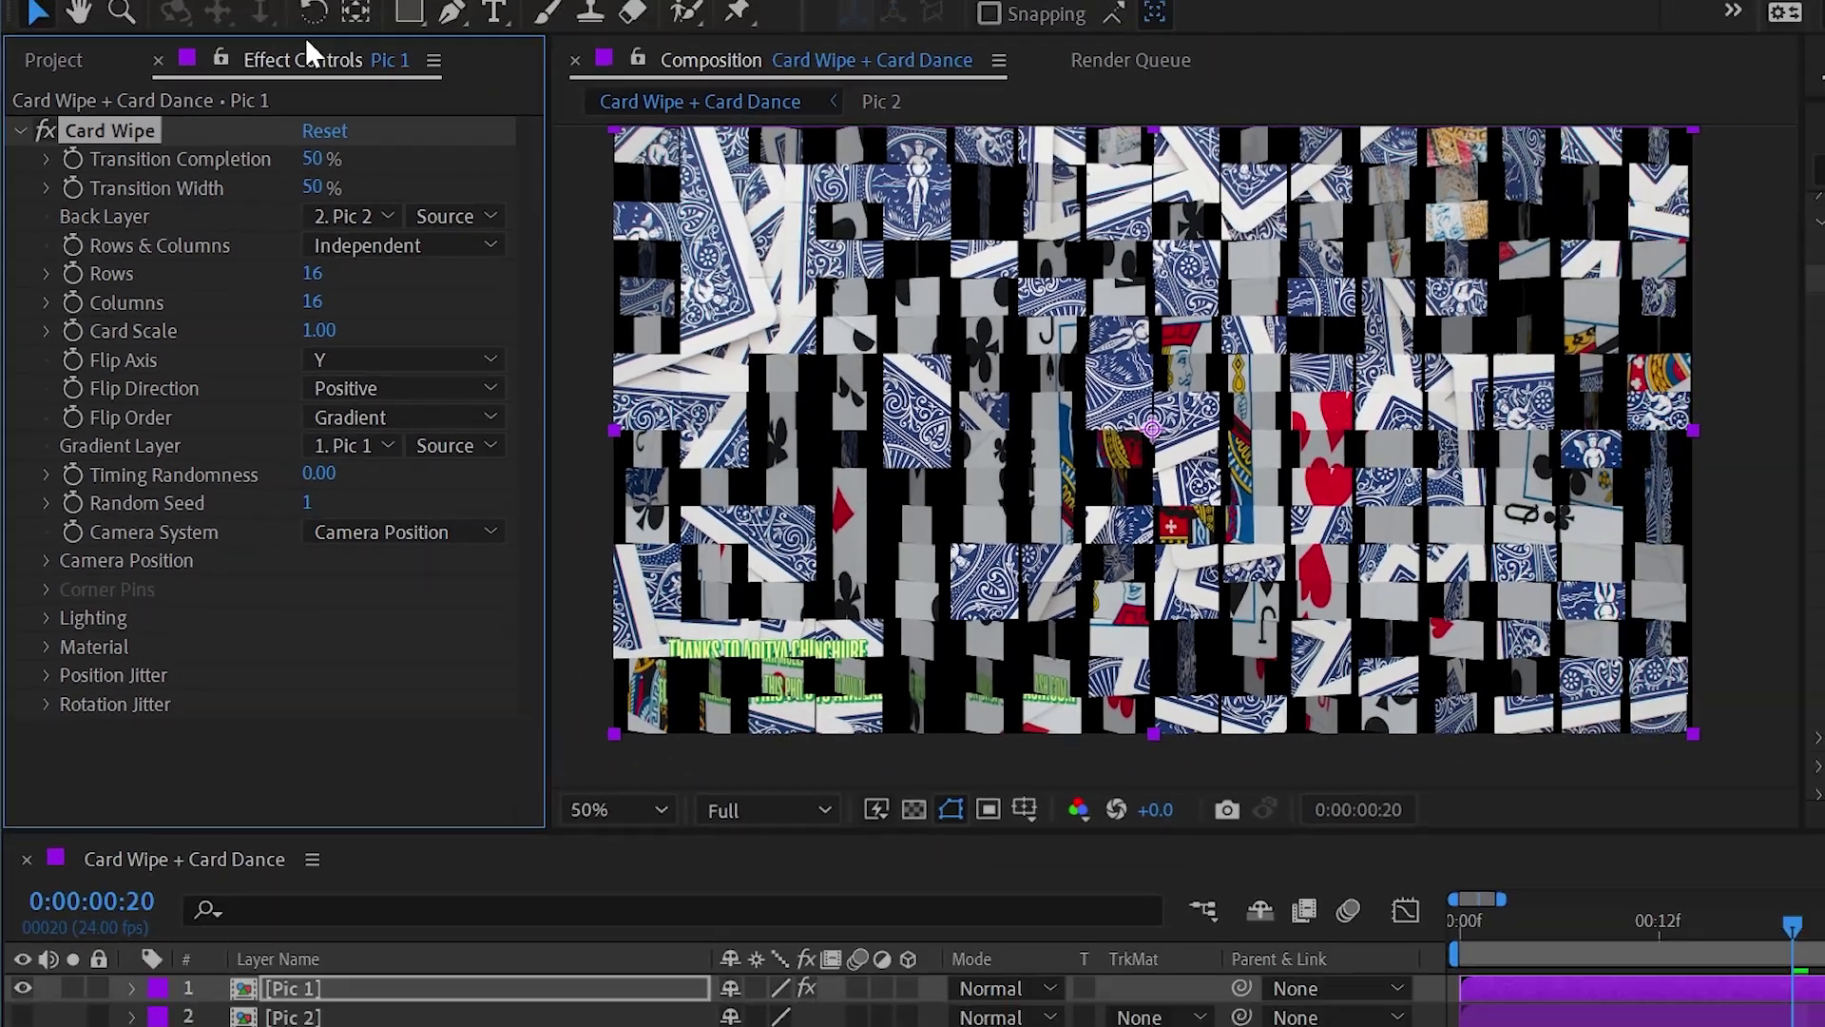
- Create a white 1920 x 1080 solid layer and rename it Gradient Map
click(217, 9)
mouse_move(422, 44)
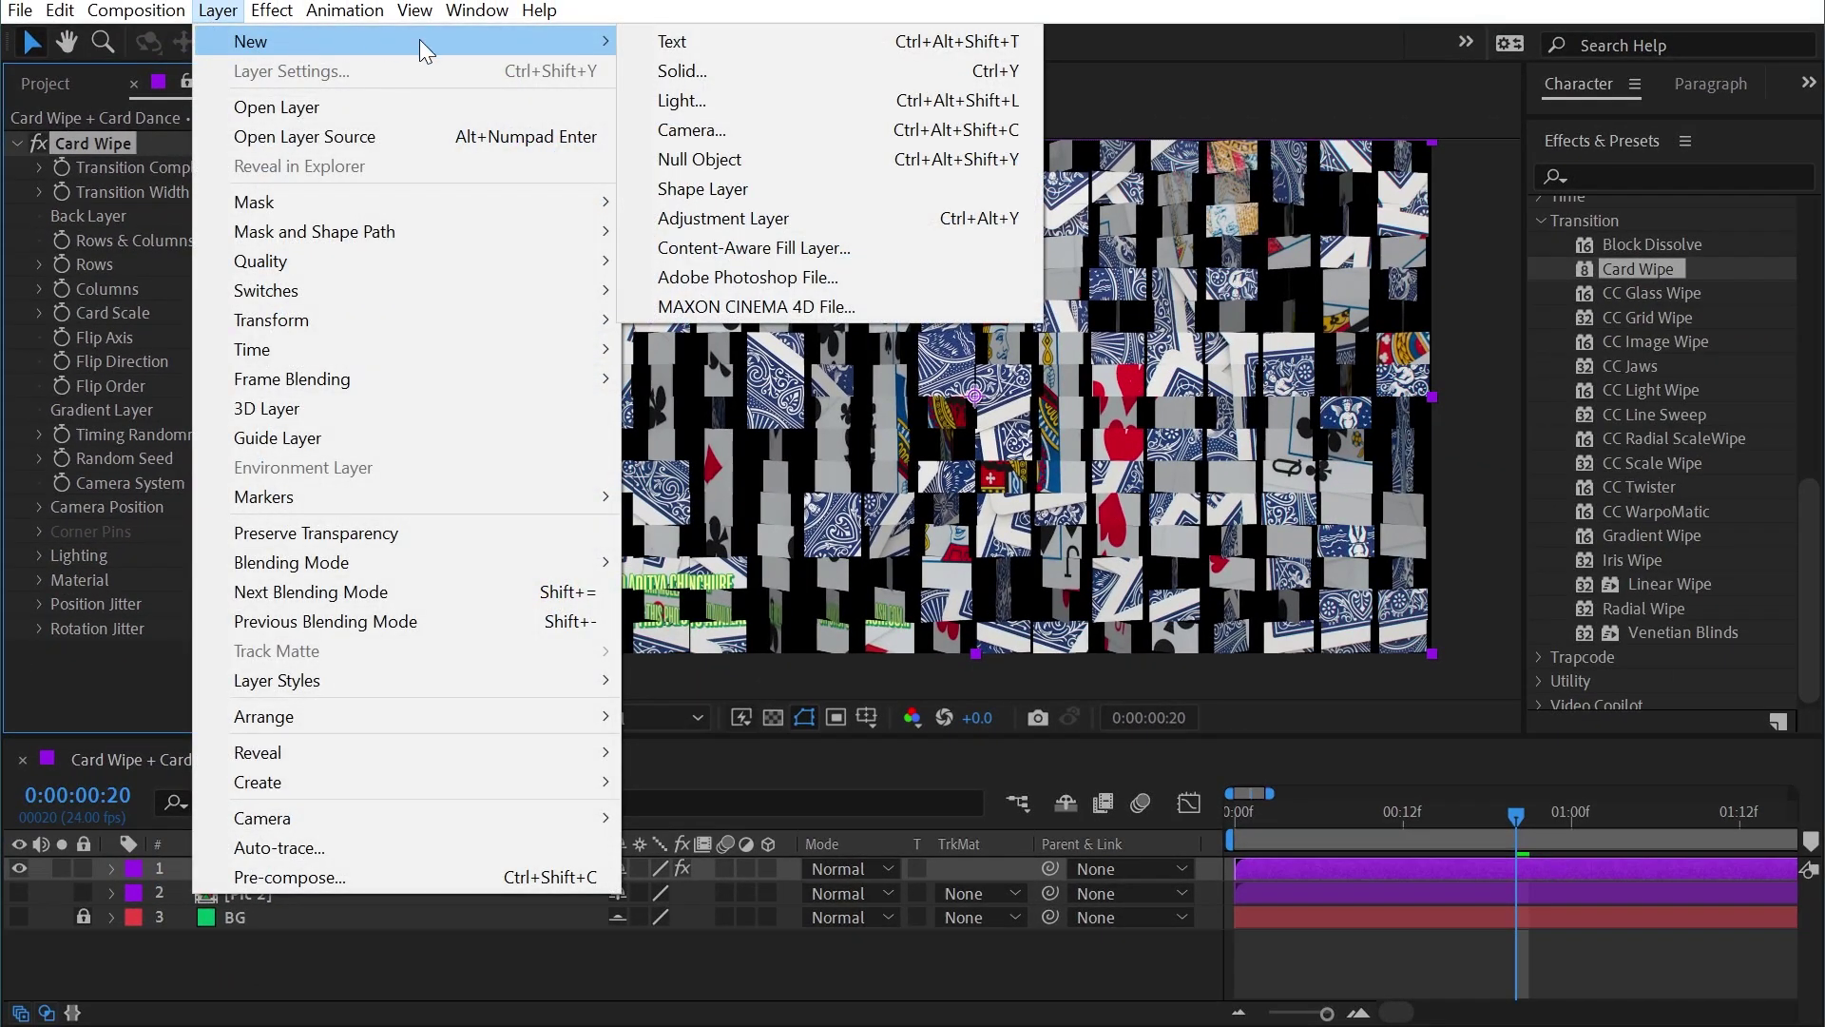
click(672, 74)
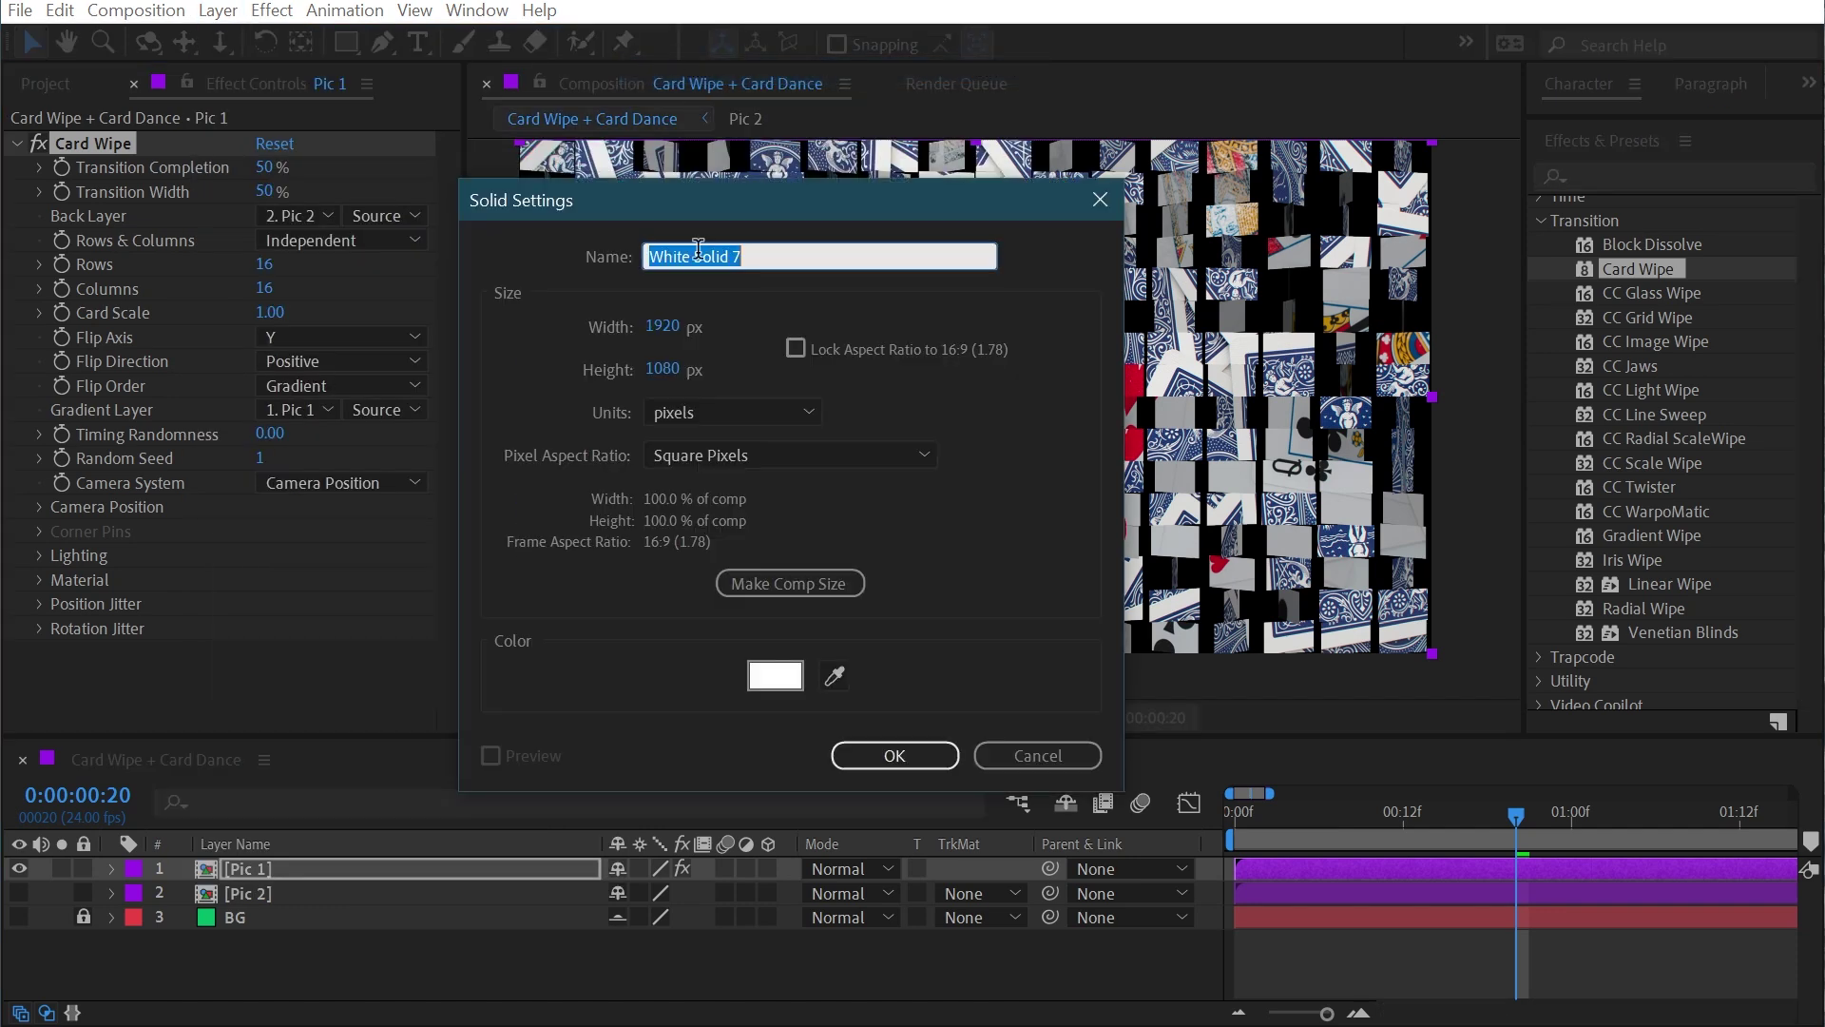
click(894, 756)
click(260, 865)
key(Return)
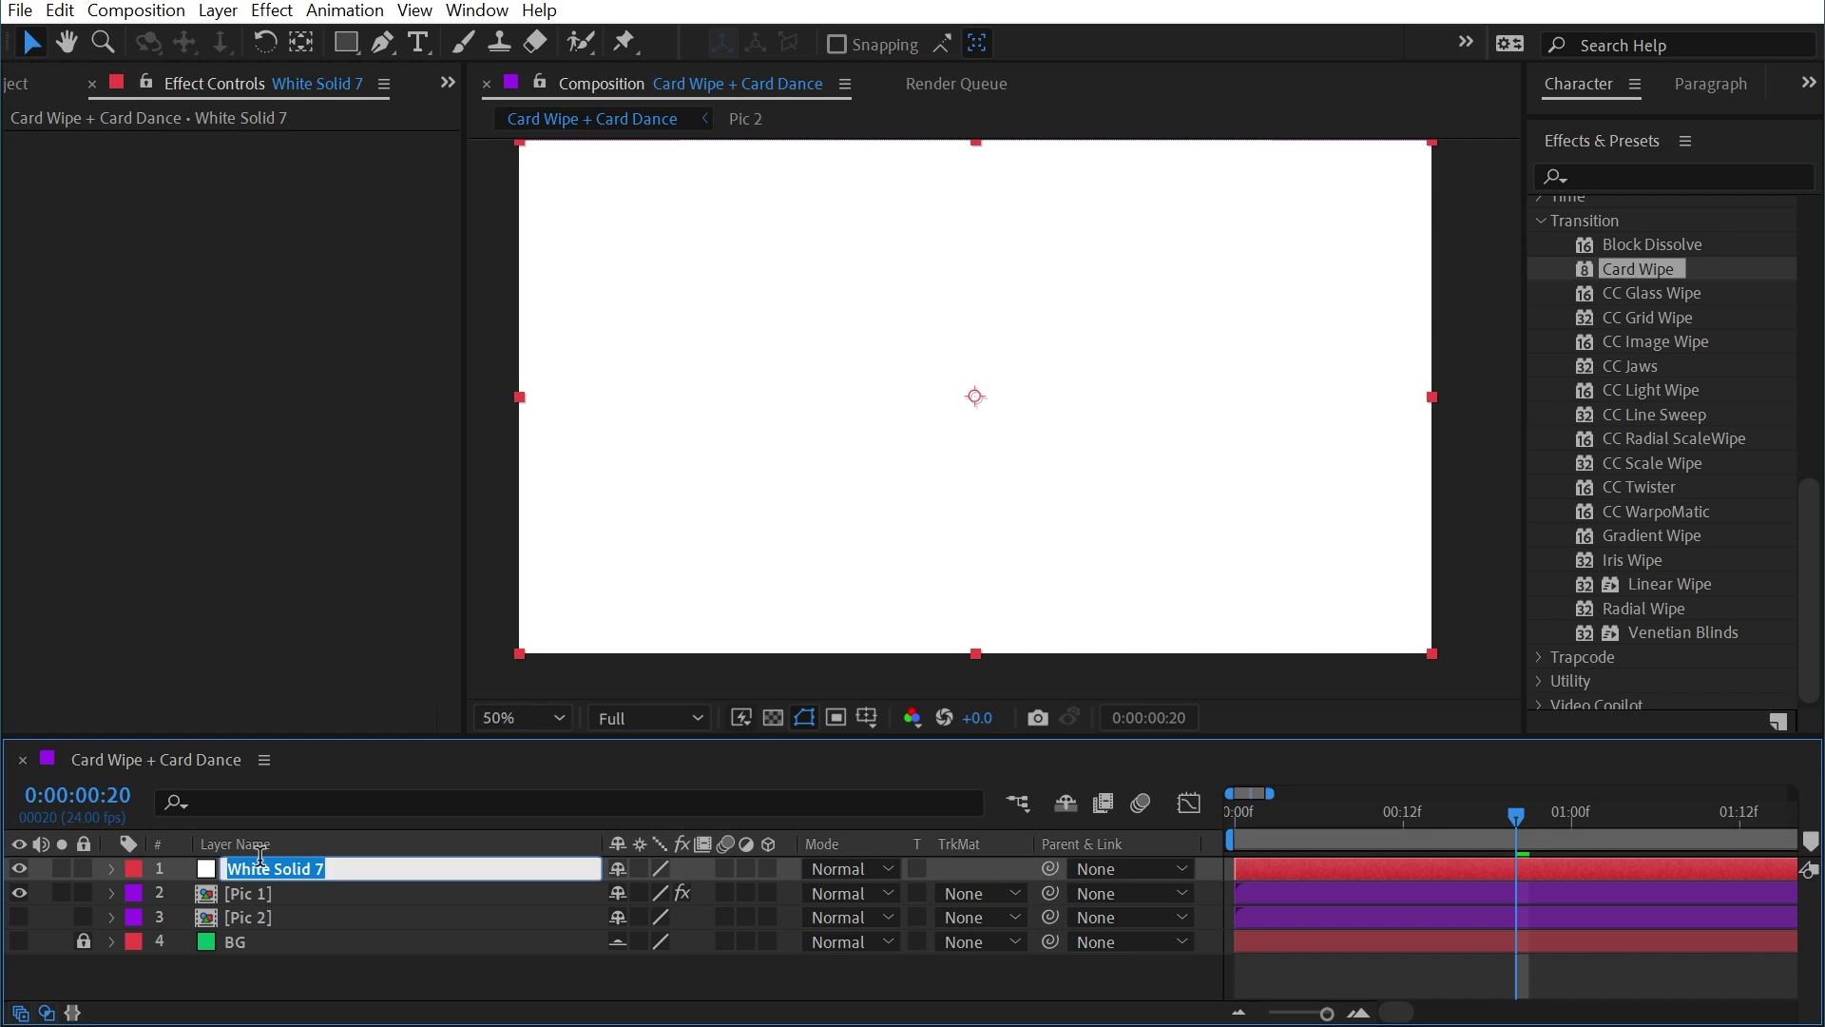
text(Gradient Map)
key(Return)
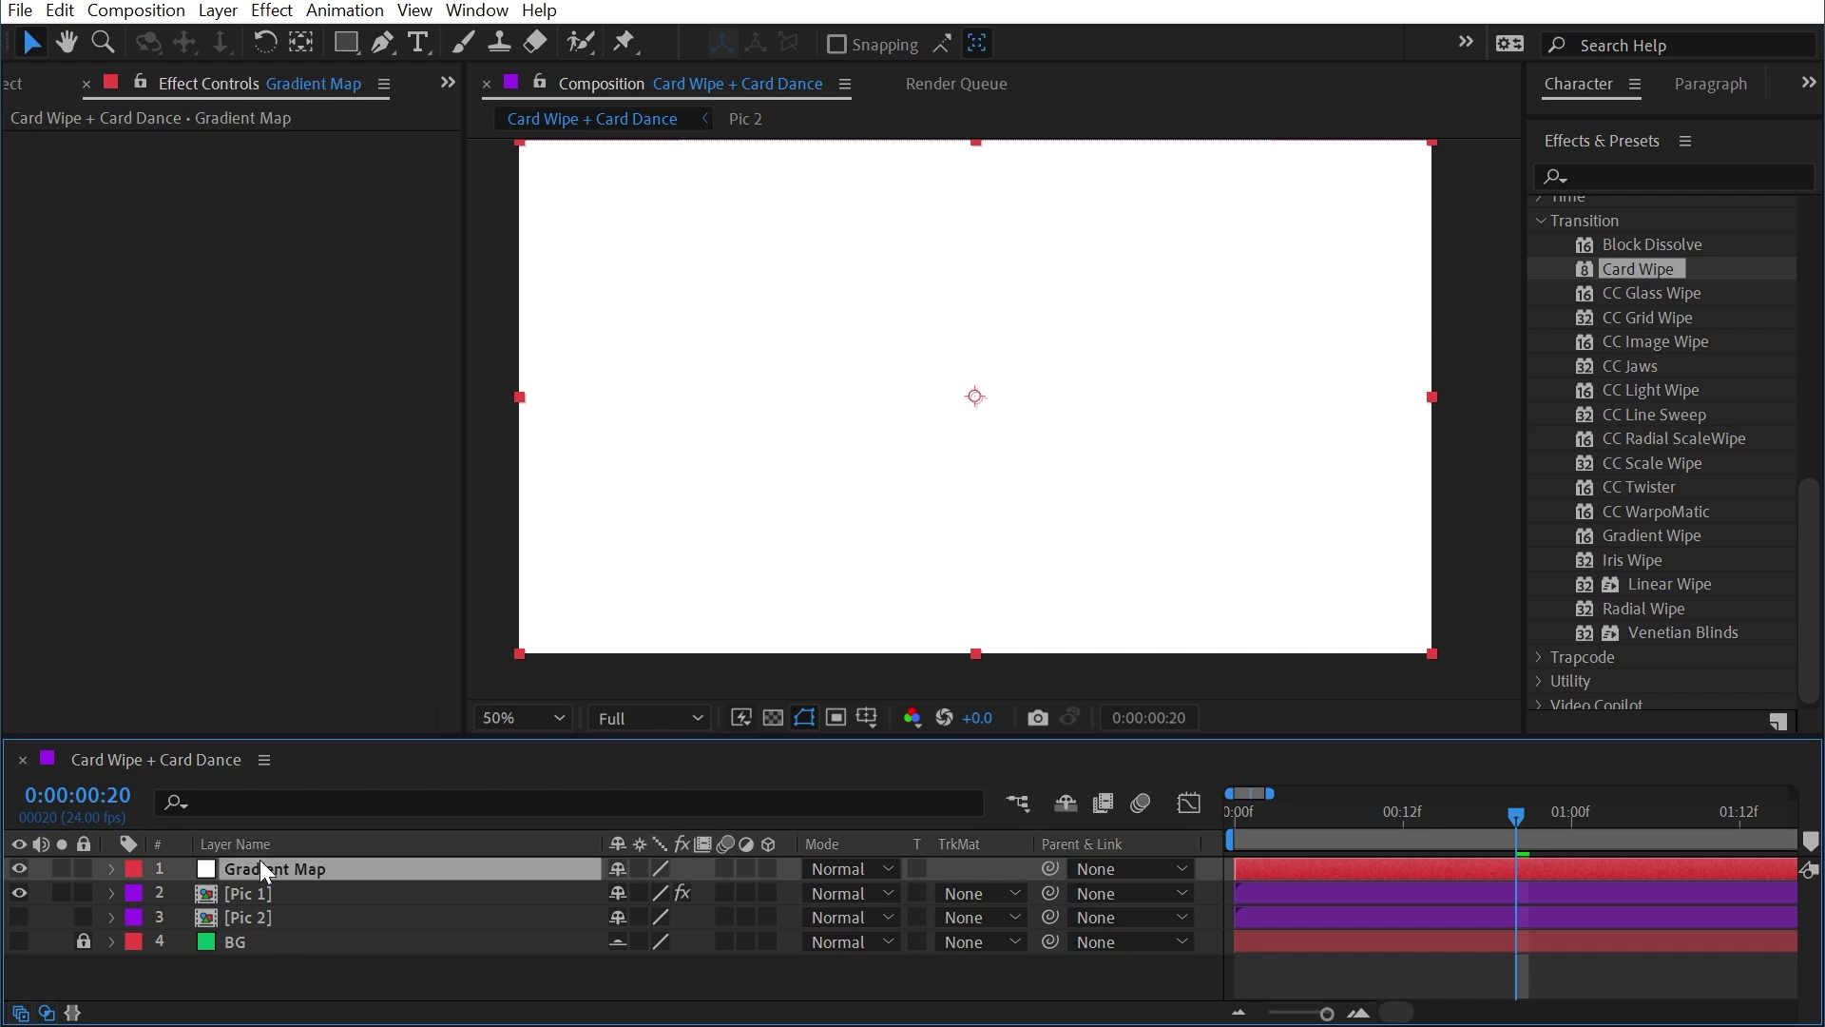
- Apply the Gradient Ramp effect to the Gradient Map layer and hide that layer
click(1626, 175)
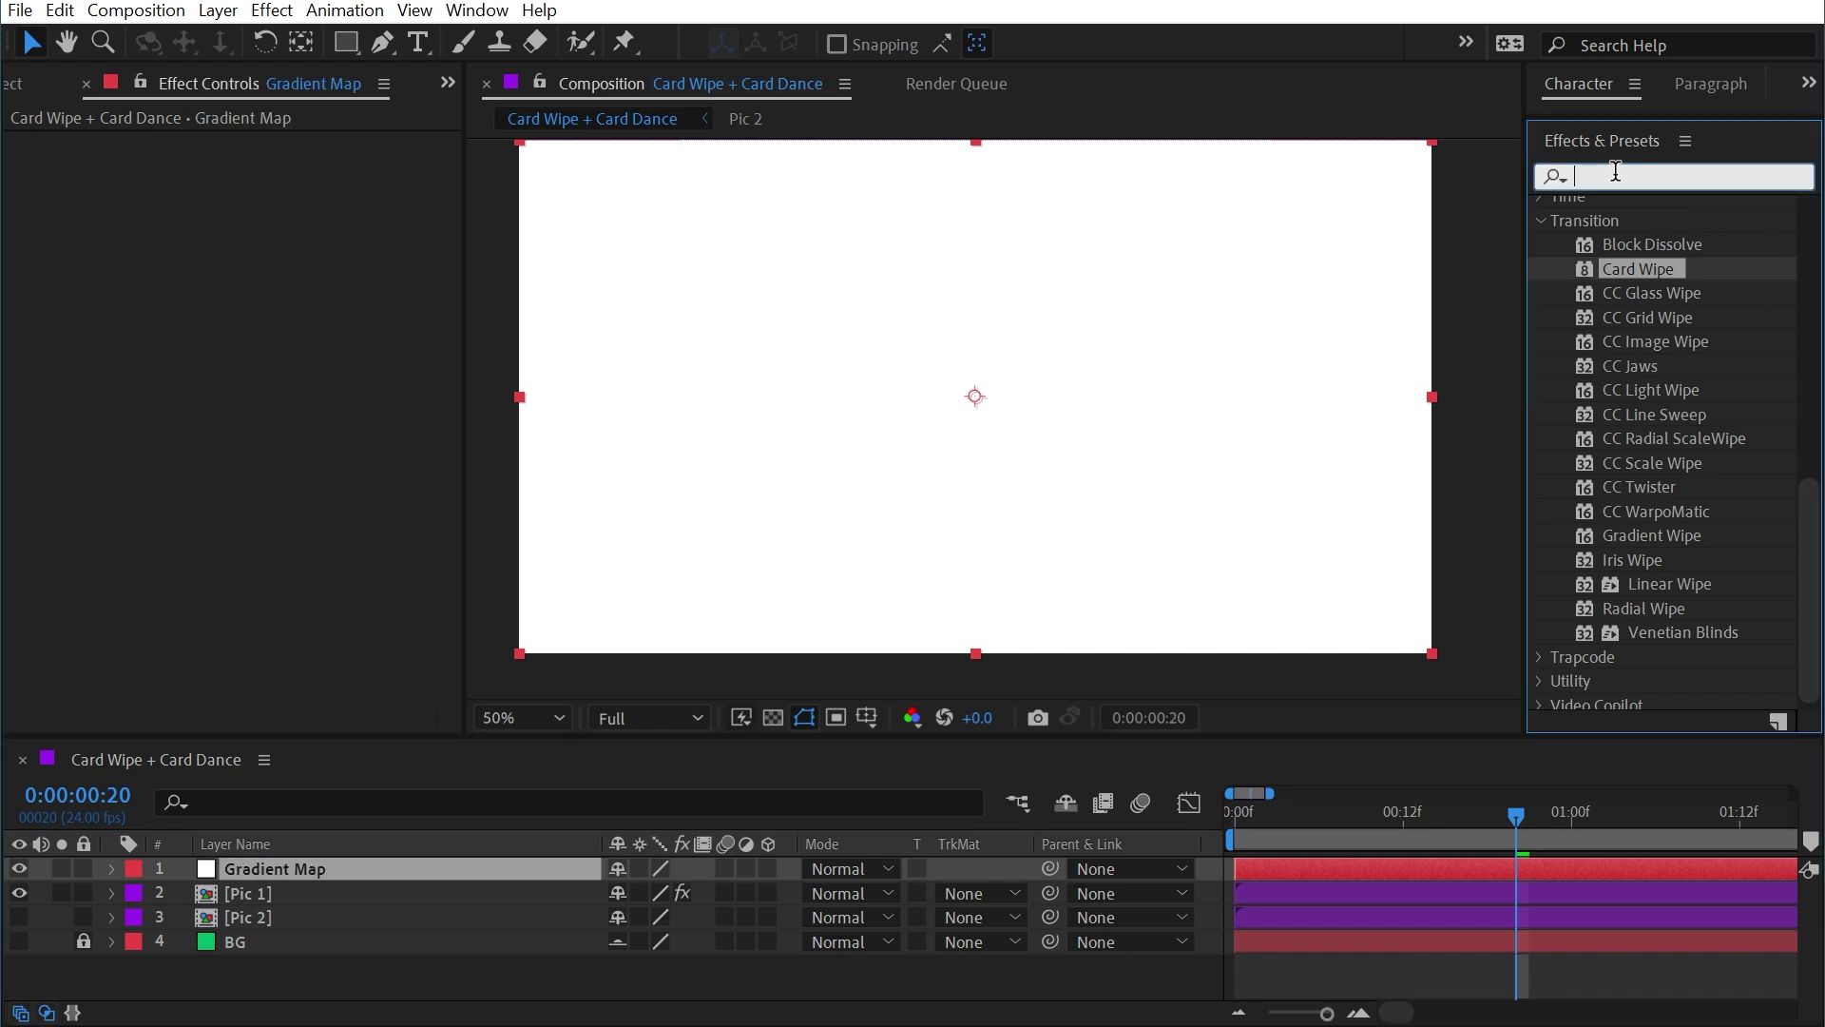
text(ramp)
drag(1678, 232, 1009, 344)
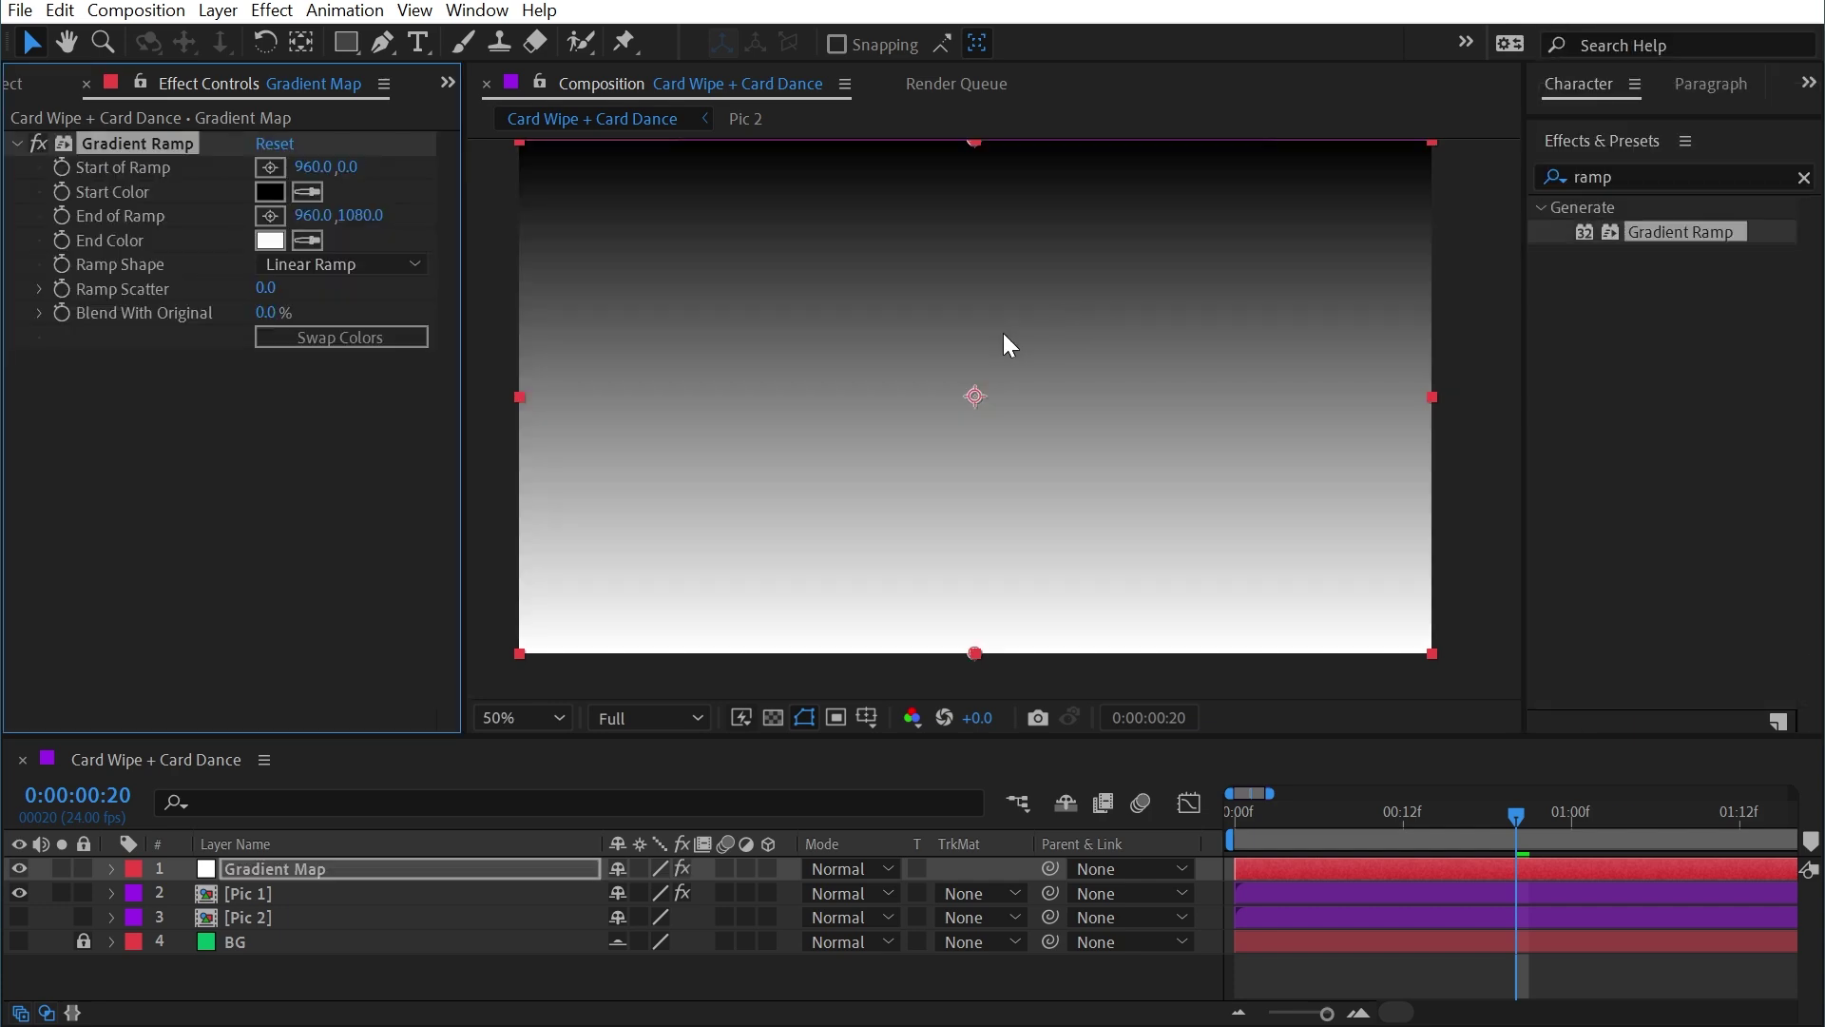
click(20, 869)
- Set Pic 1's Card Wipe Gradient Layer to Gradient Map with Effects & Masks, and preview it at 48% Transition Completion
click(281, 894)
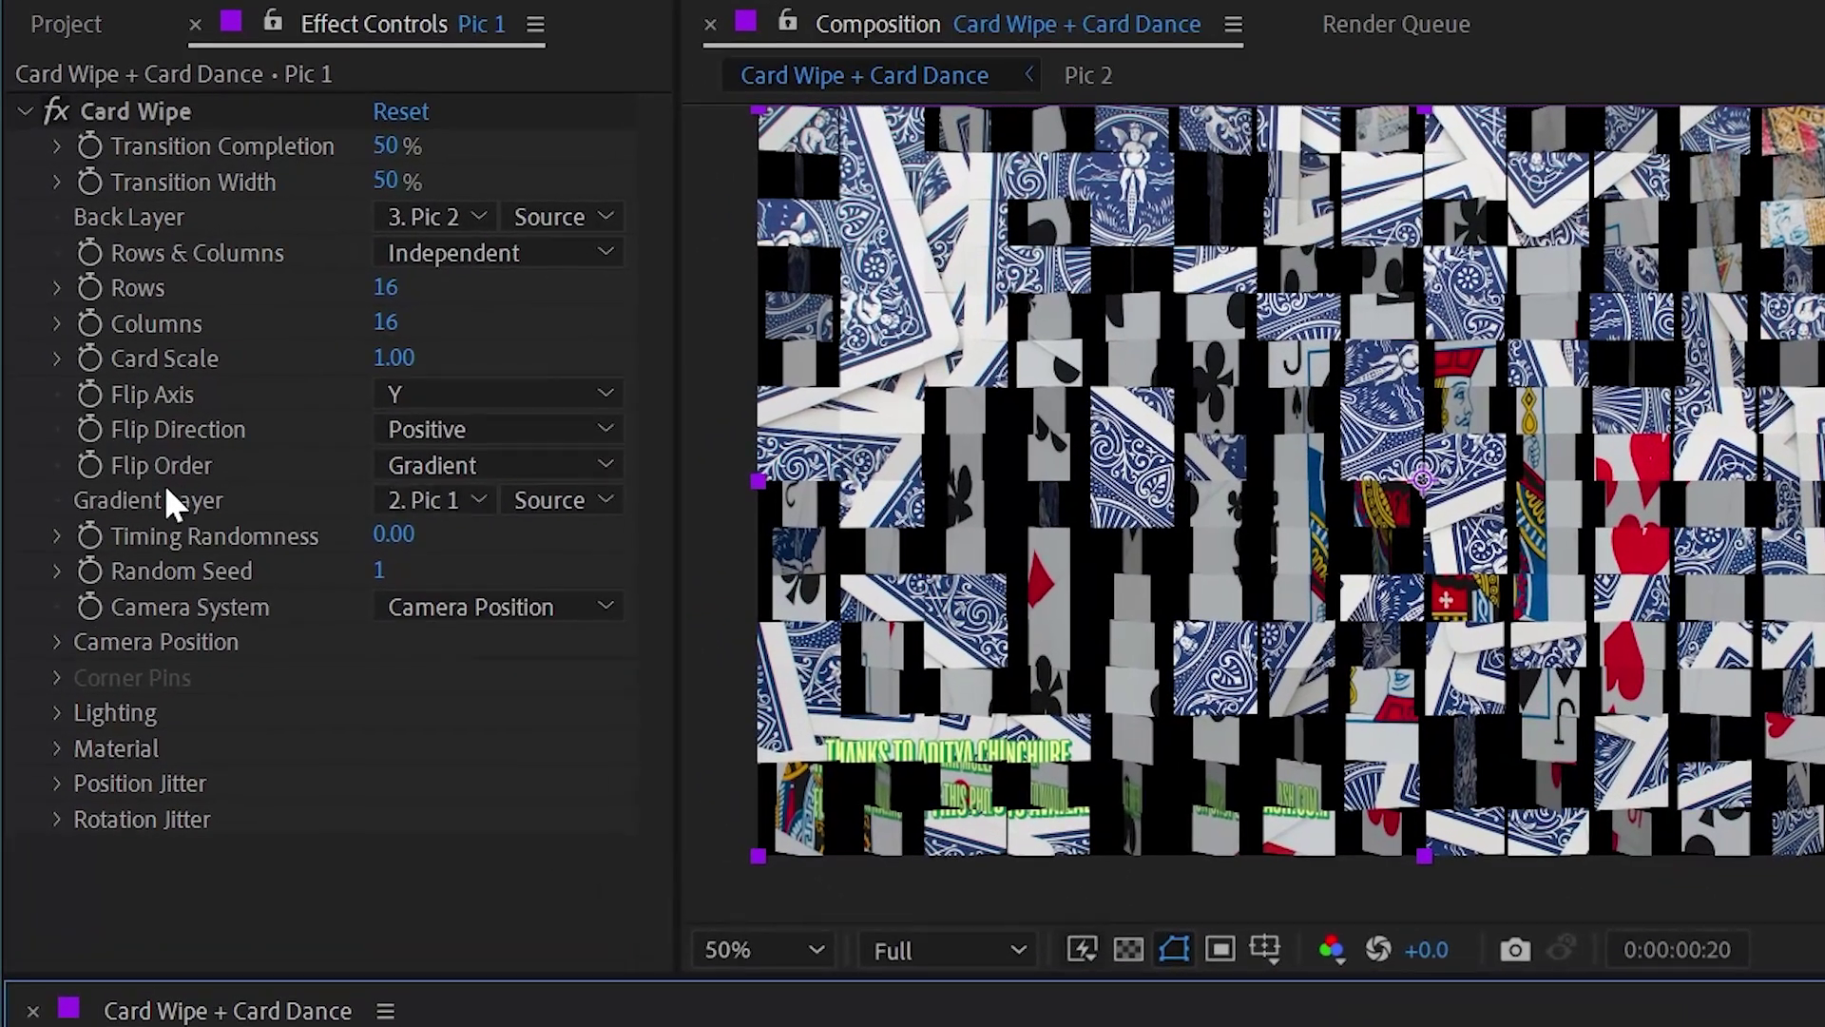
click(454, 500)
click(497, 599)
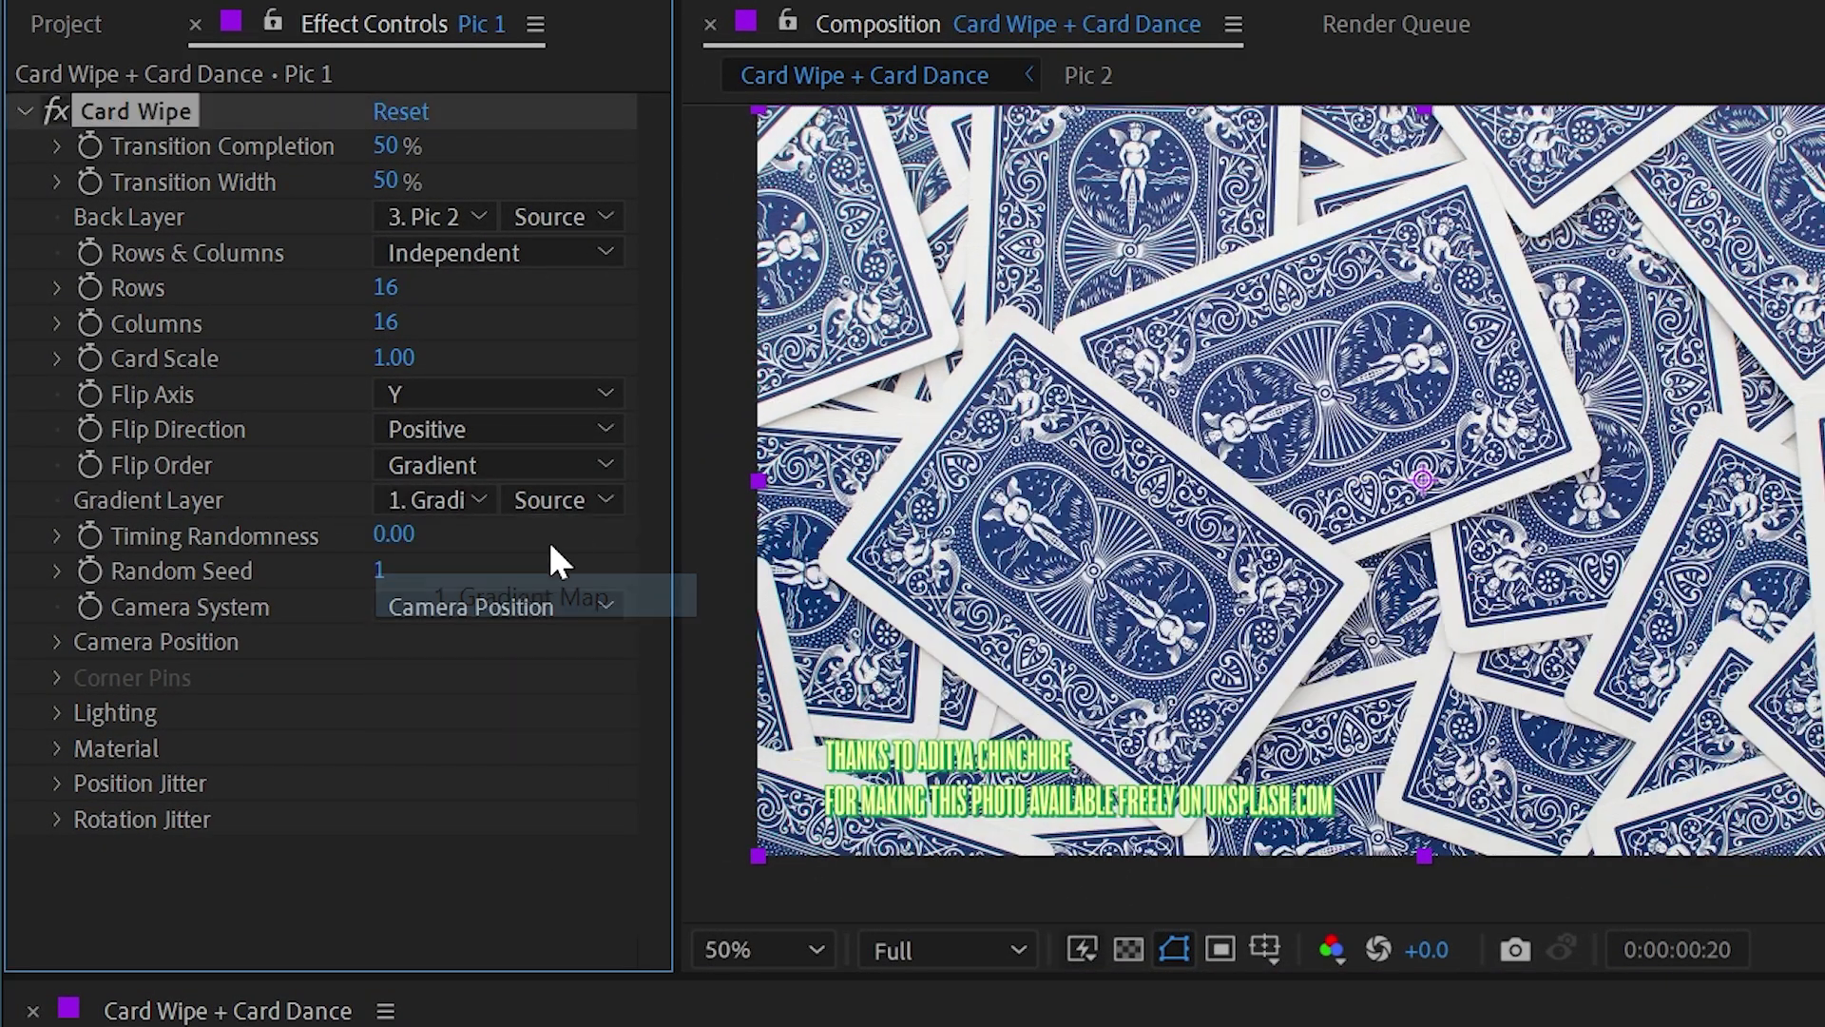
click(565, 508)
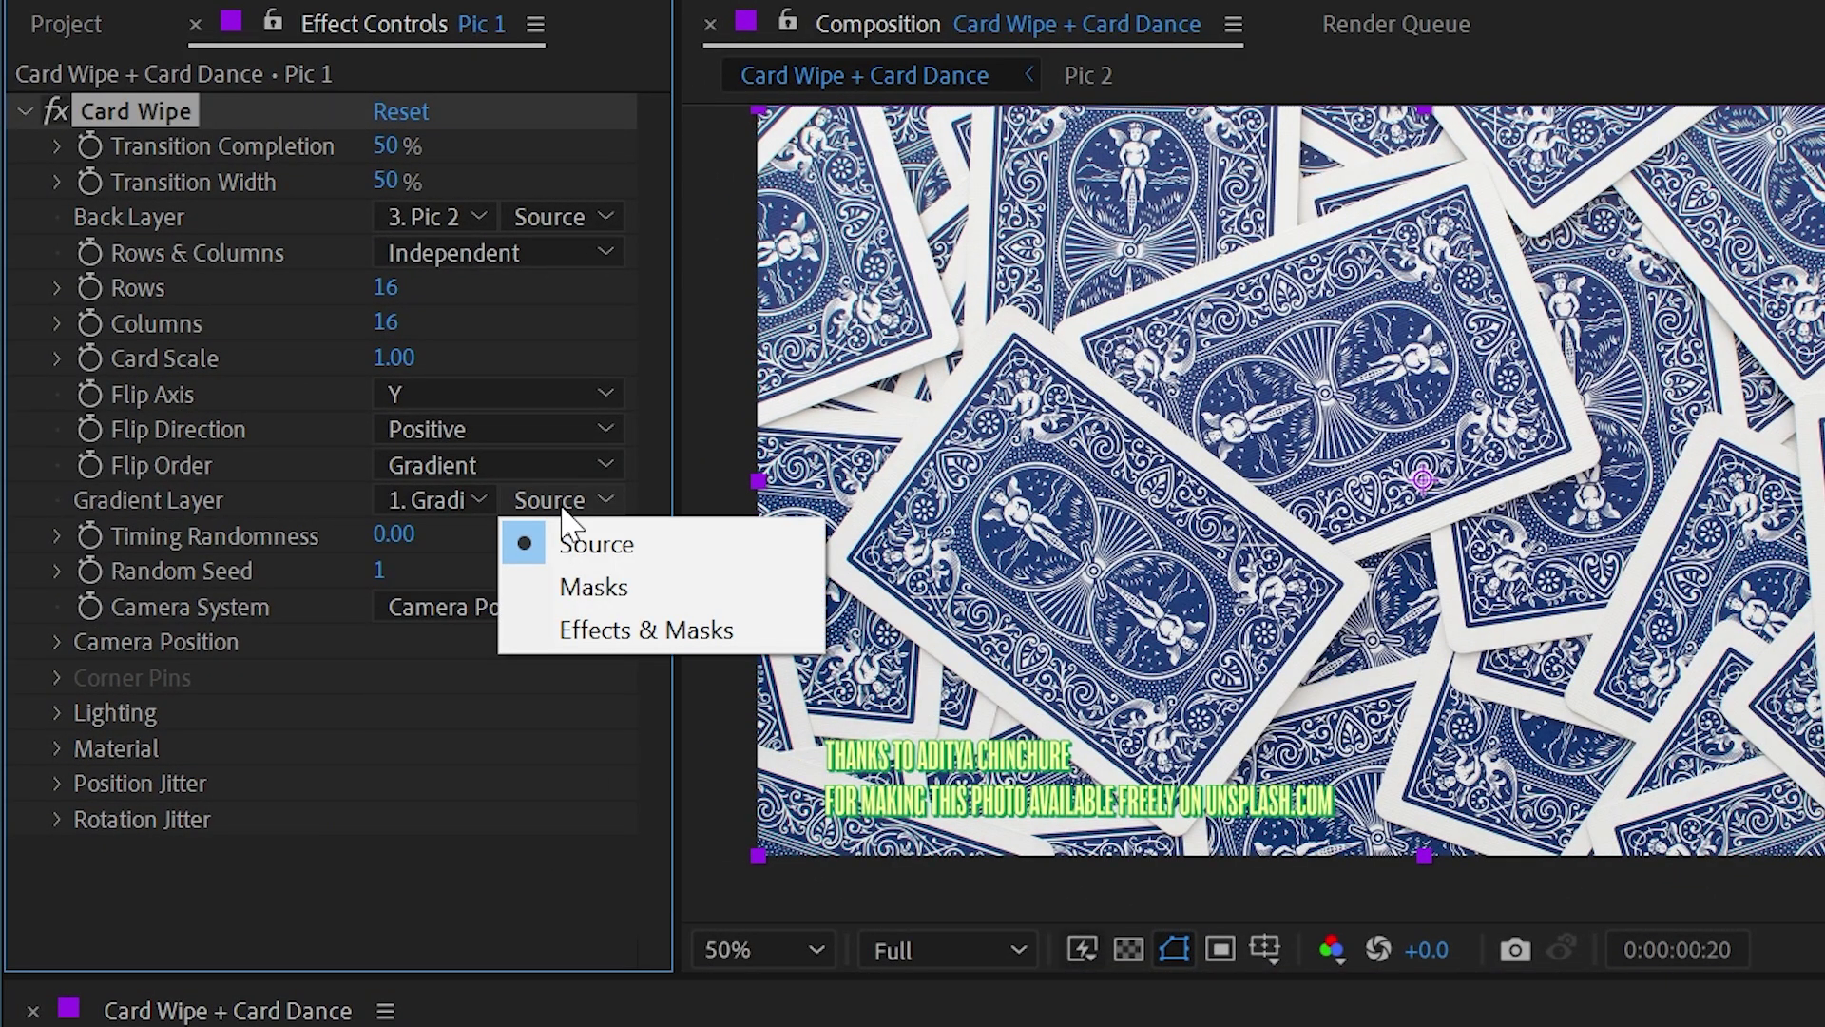
click(616, 630)
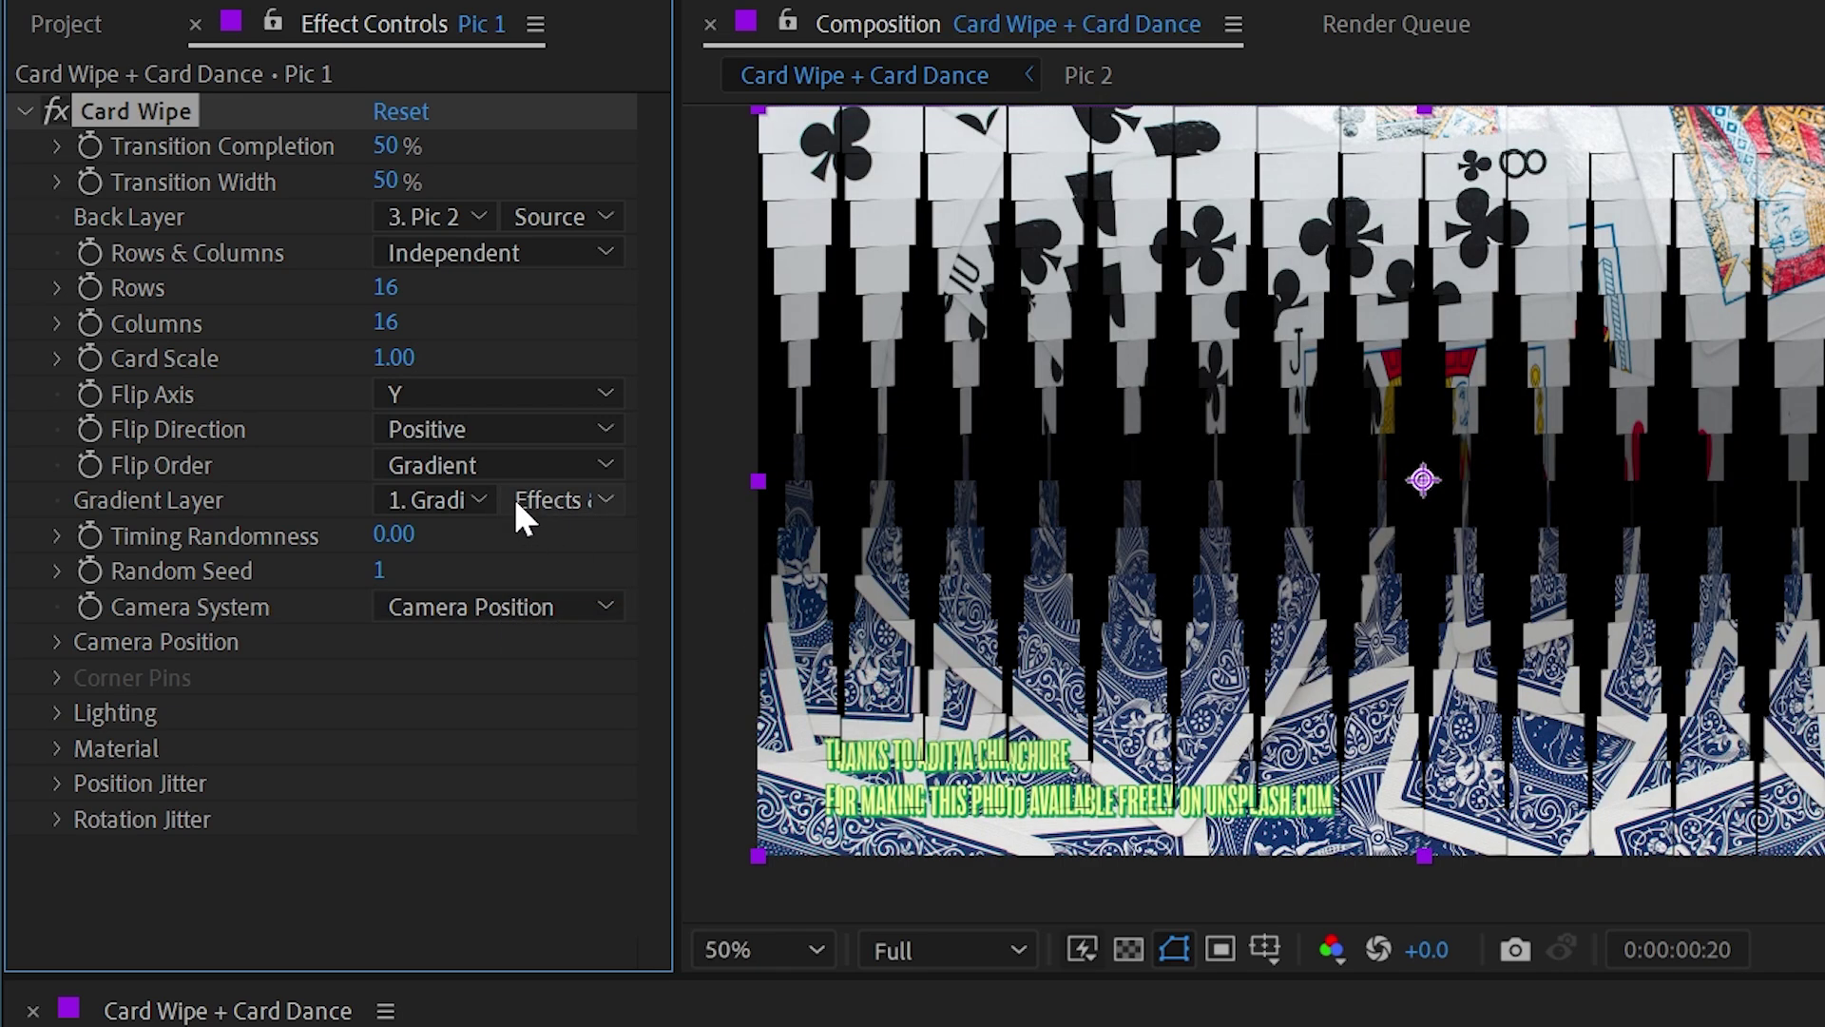
drag(385, 145, 328, 133)
- Show the Gradient Map layer and make its ramp diagonal, starting at about -14, -2 and ending at about 1906, 1044
click(29, 1026)
click(285, 1026)
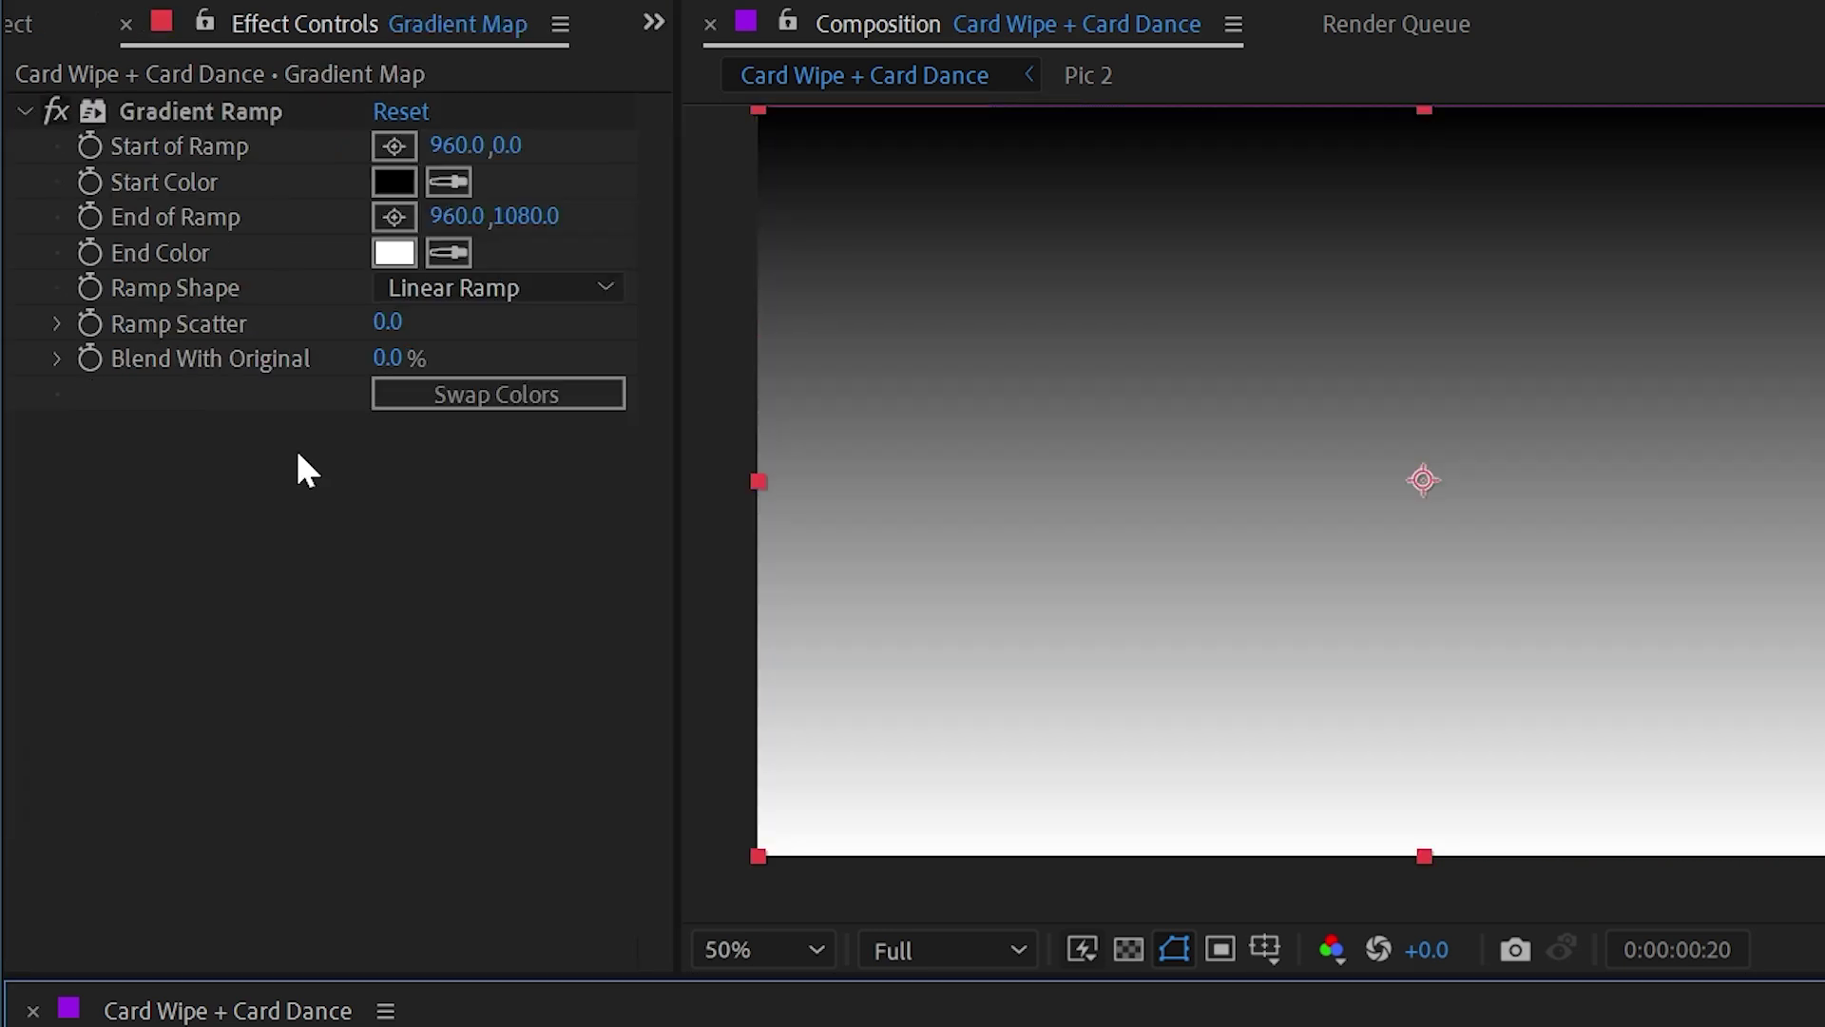
click(211, 113)
drag(1416, 112, 1031, 344)
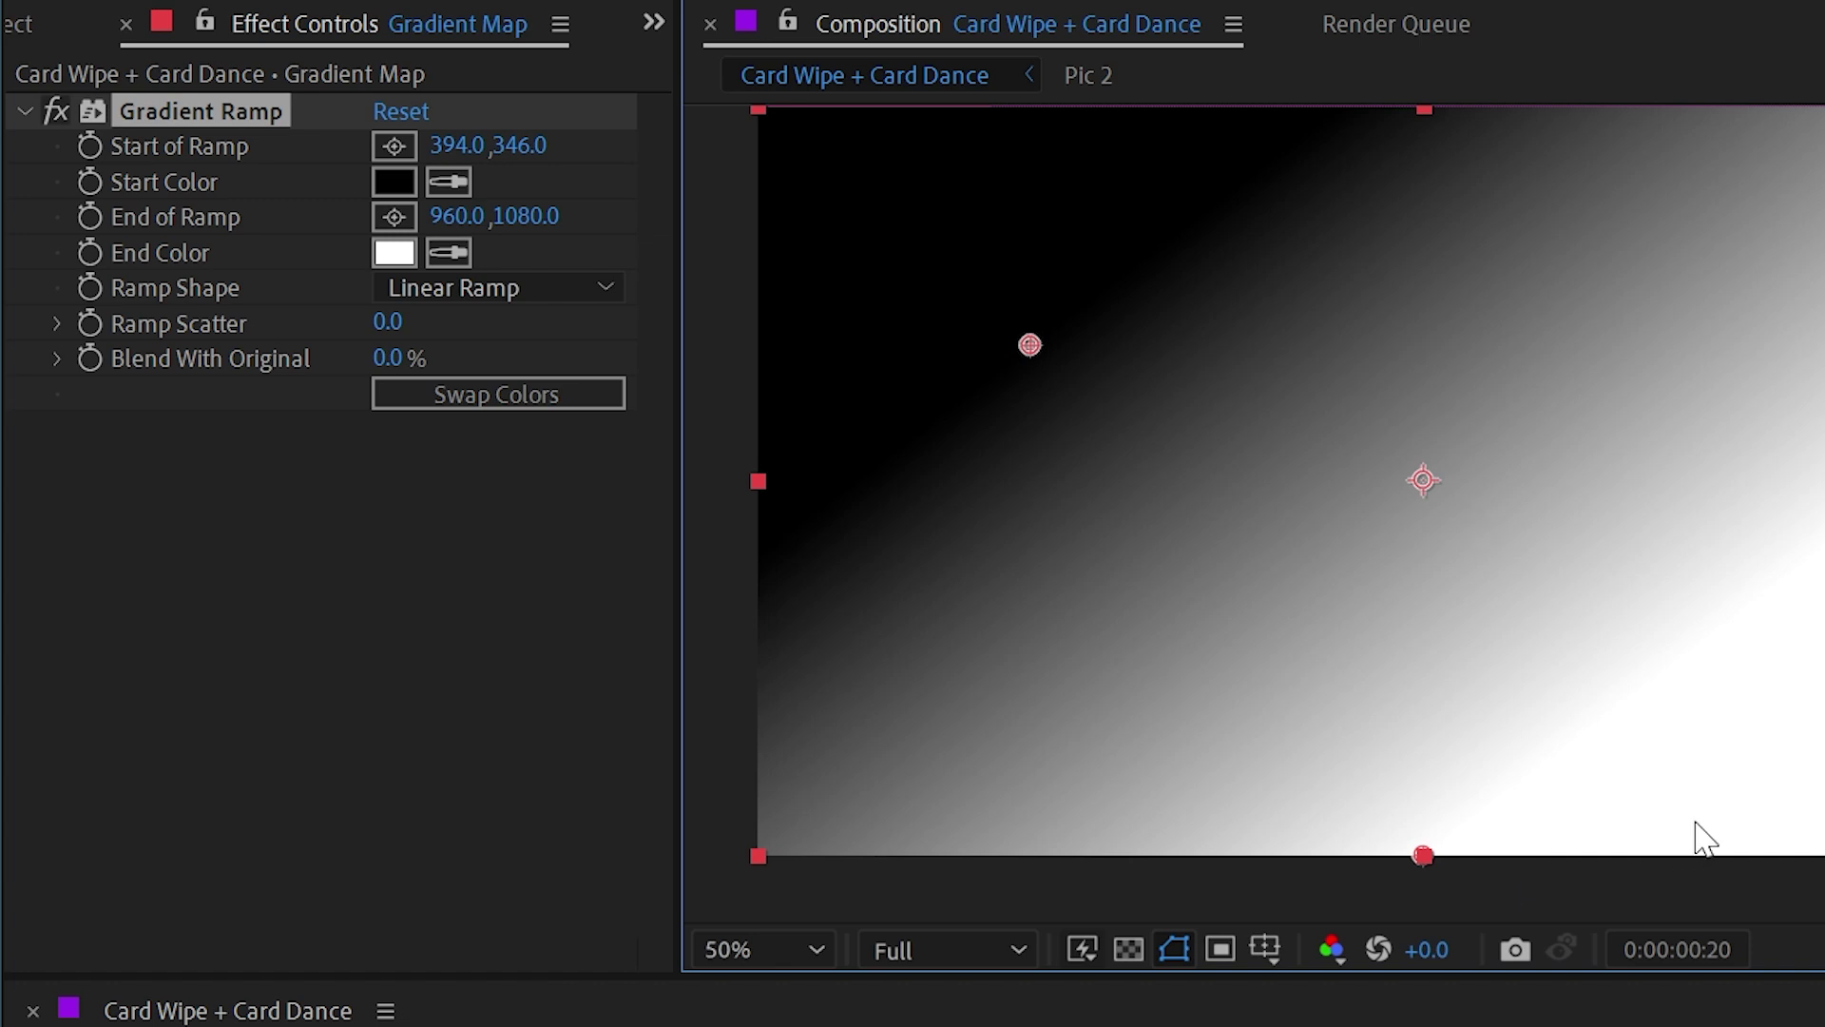
drag(938, 246, 733, 106)
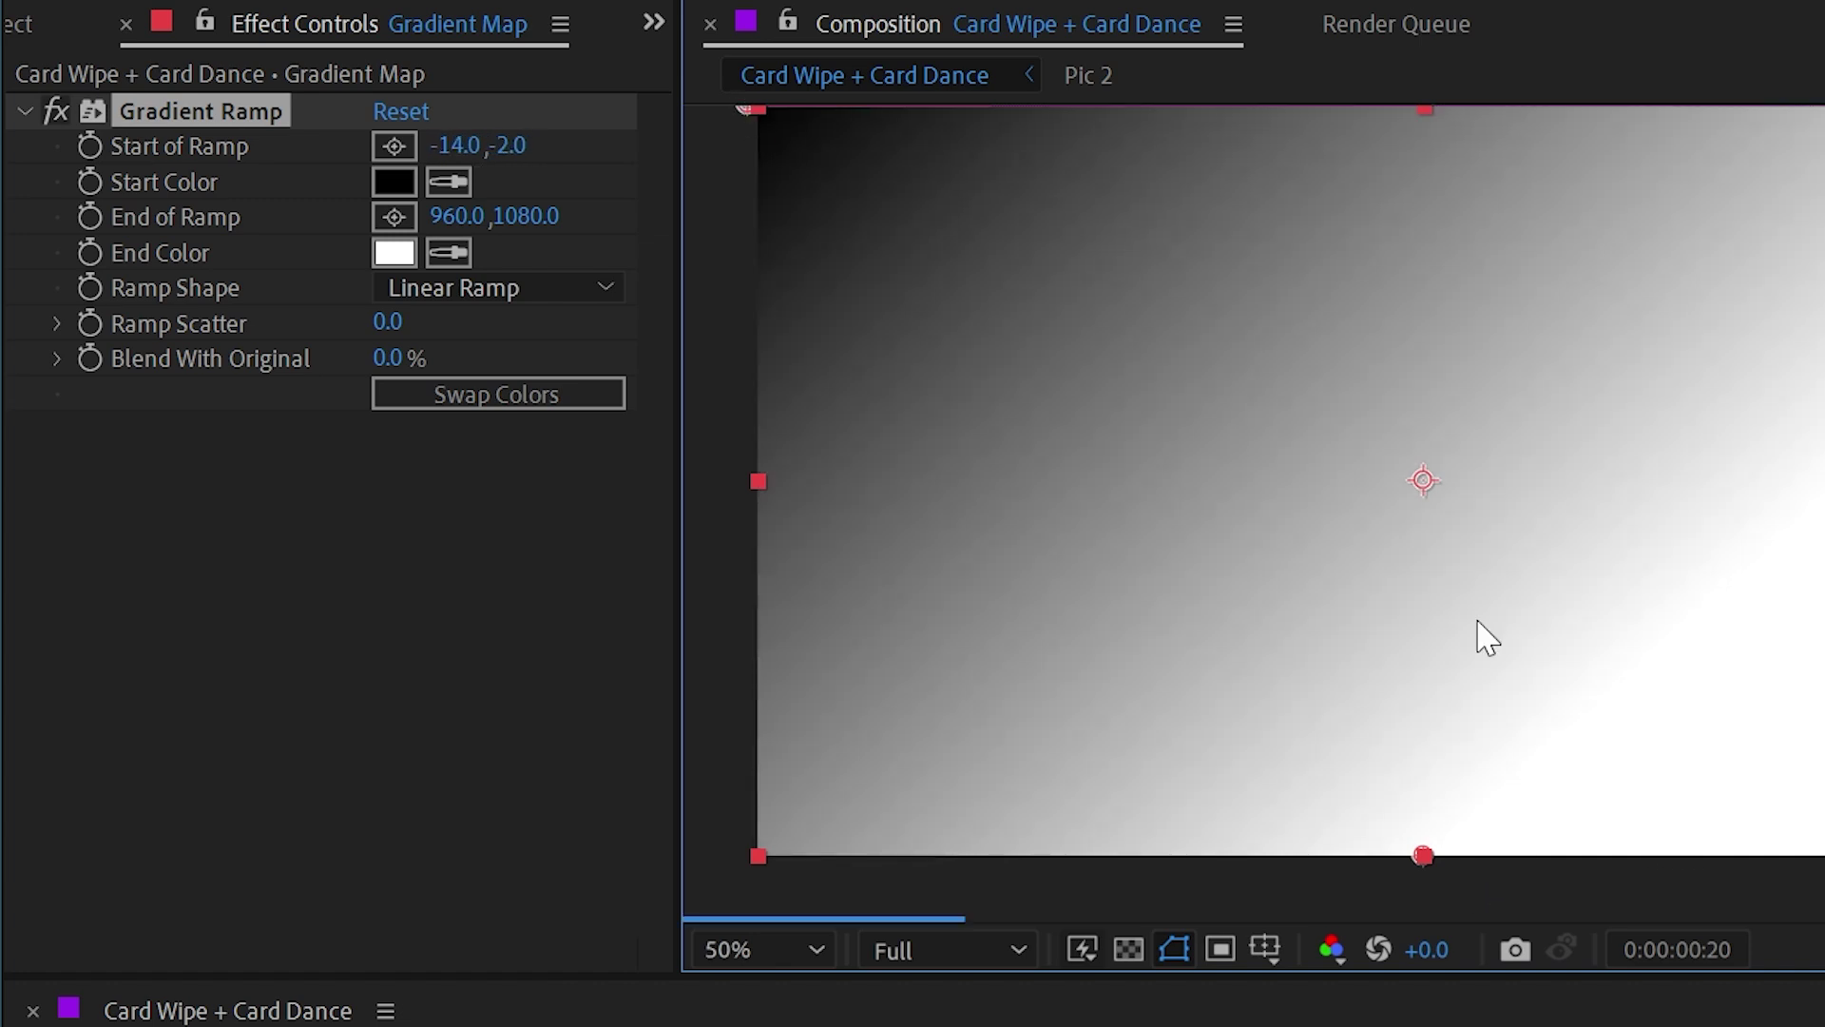
drag(1415, 866, 1824, 831)
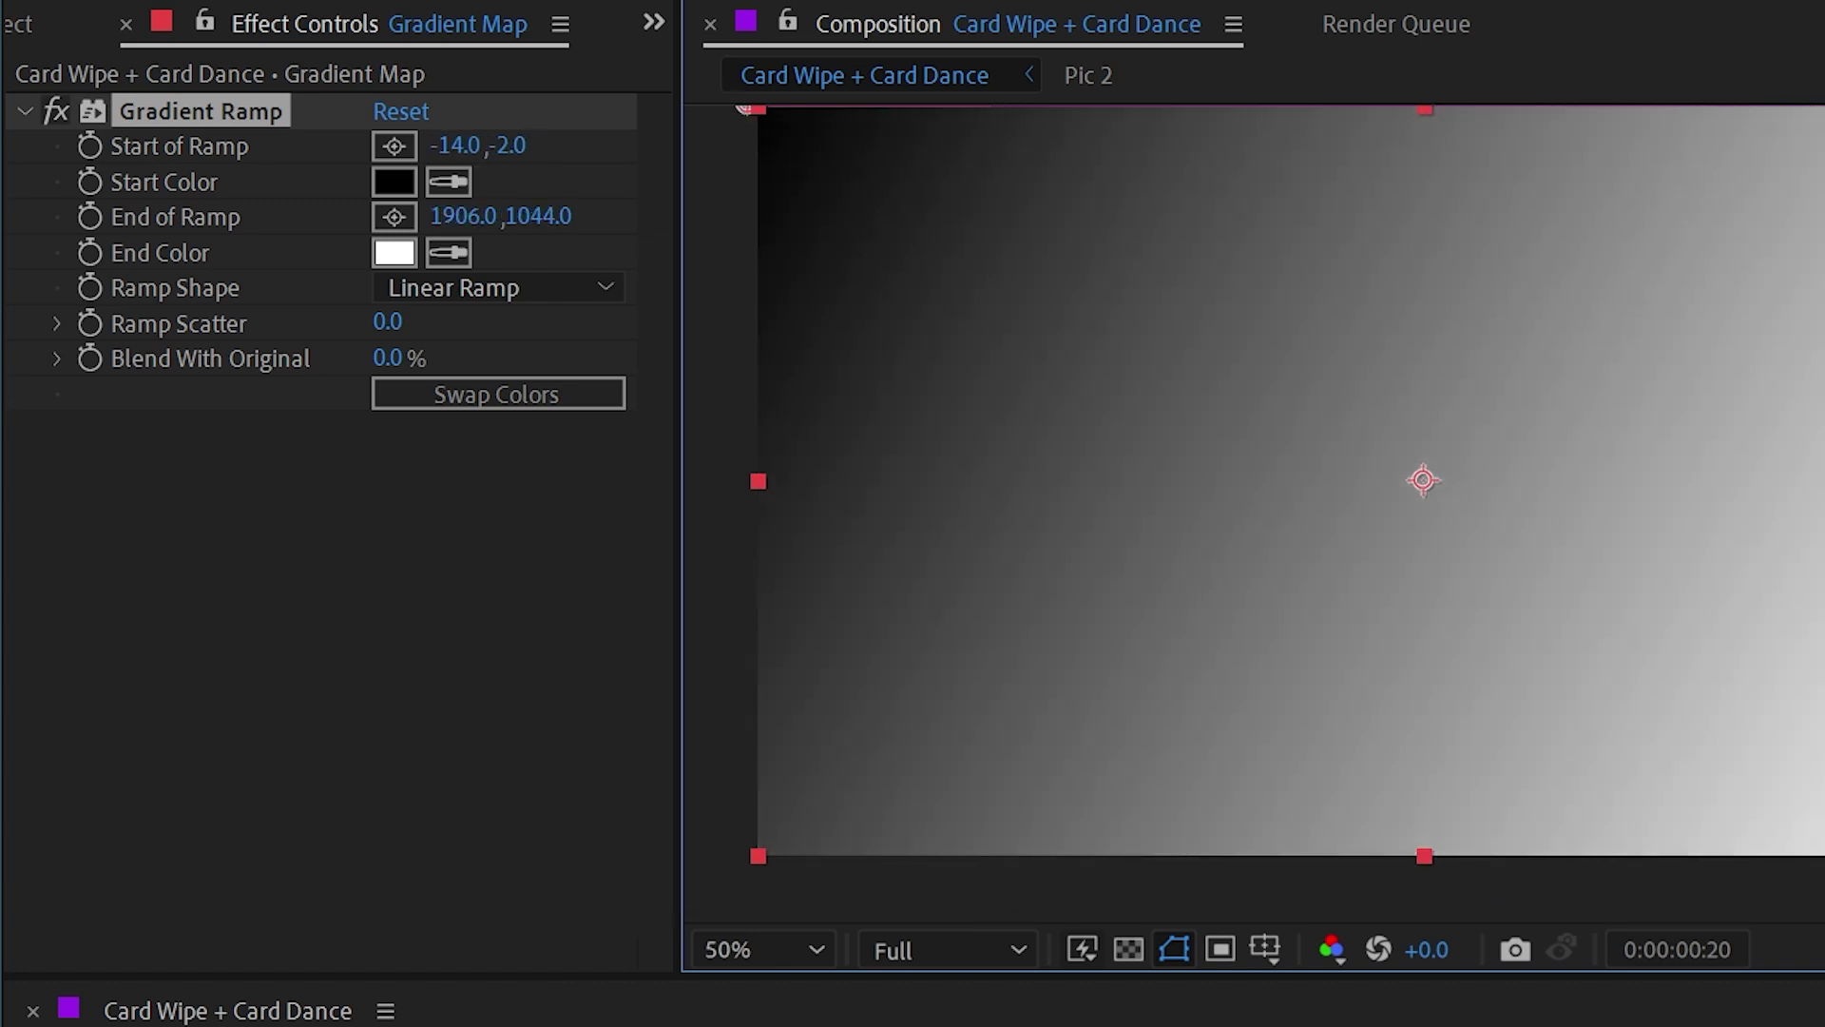
- Hide the Gradient Map layer and preview Pic 1's wipe down to 23% Transition Completion
click(23, 1026)
key(ctrl+Down)
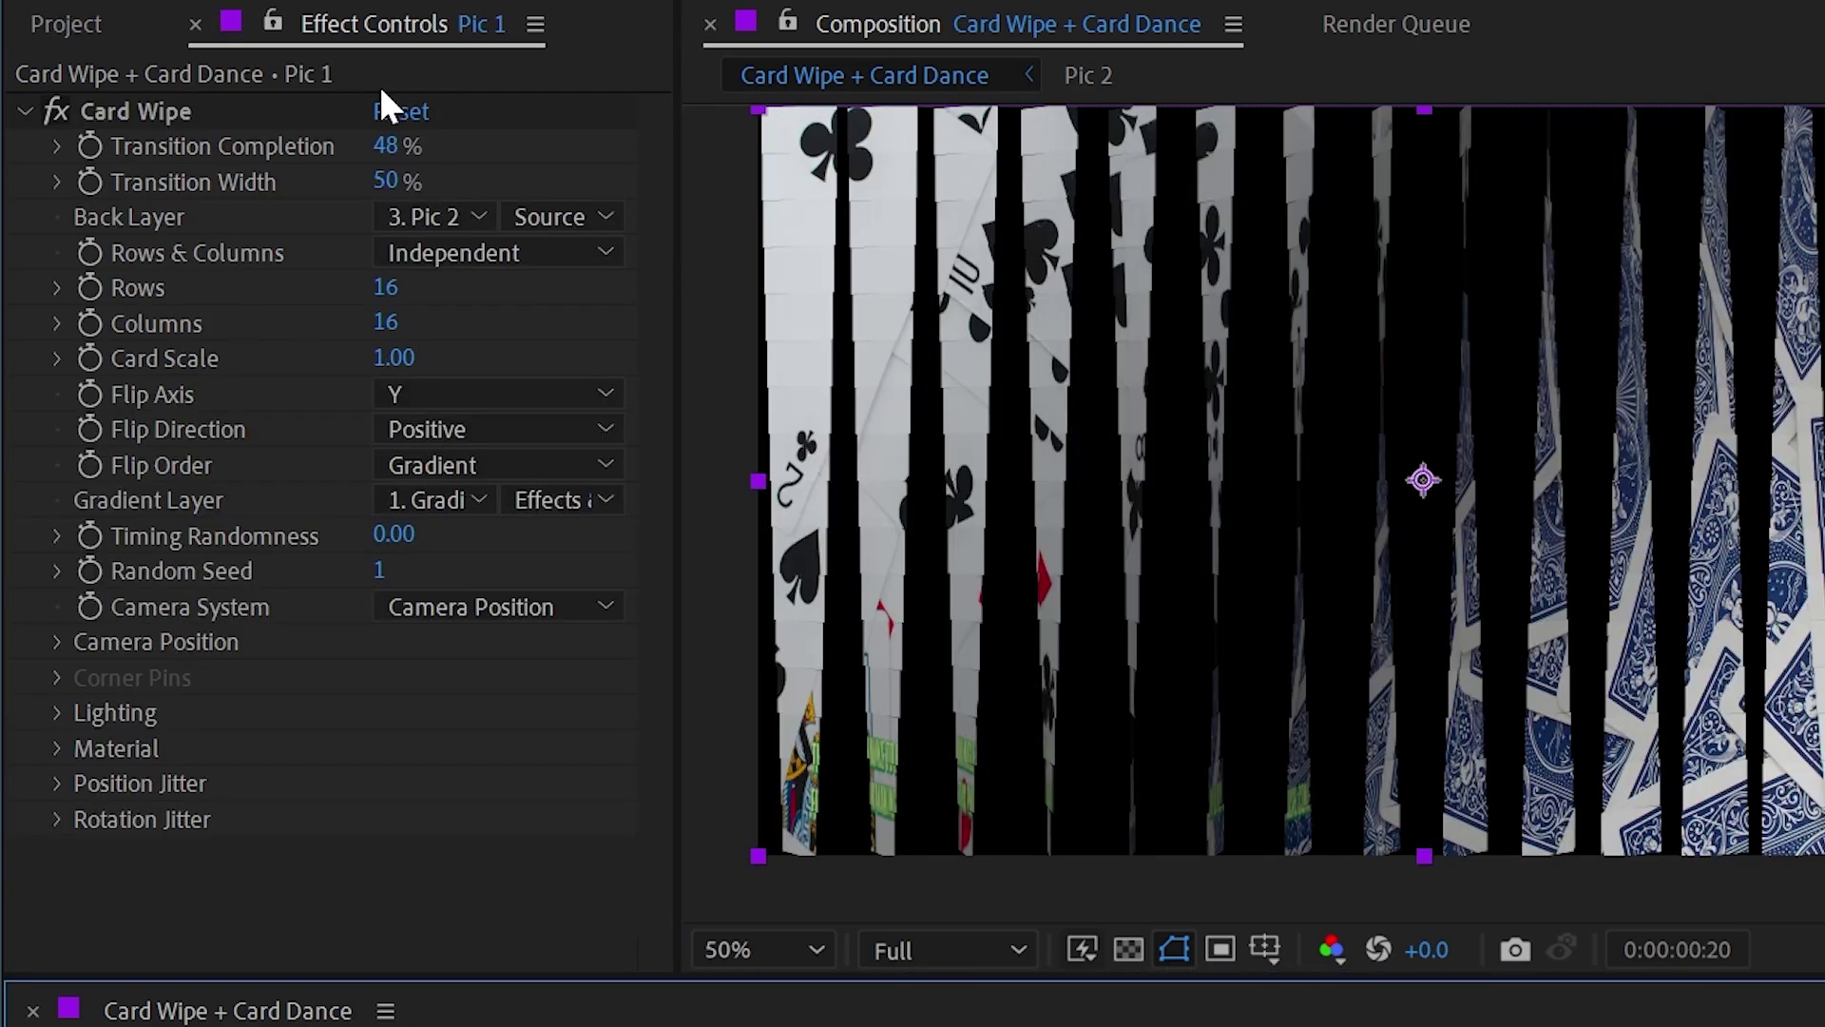
drag(383, 138, 284, 93)
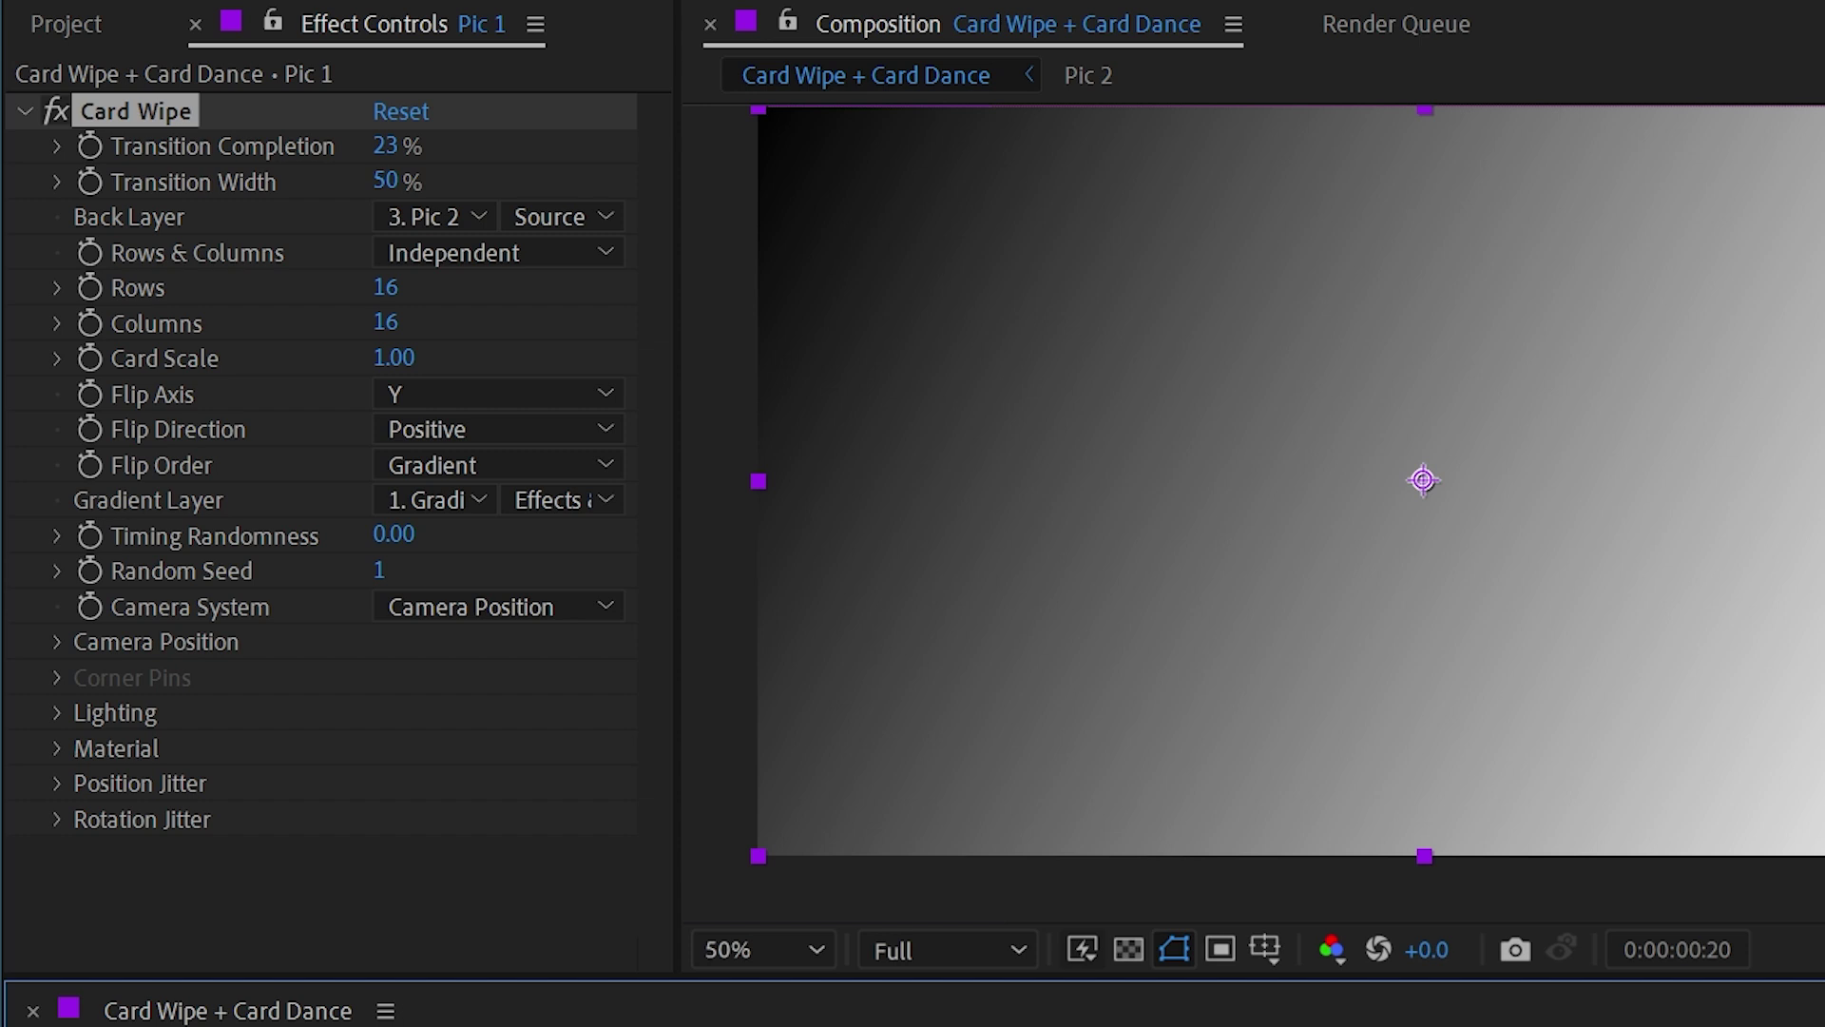
- Turn off the Card Wipe effect on Pic 1
click(56, 111)
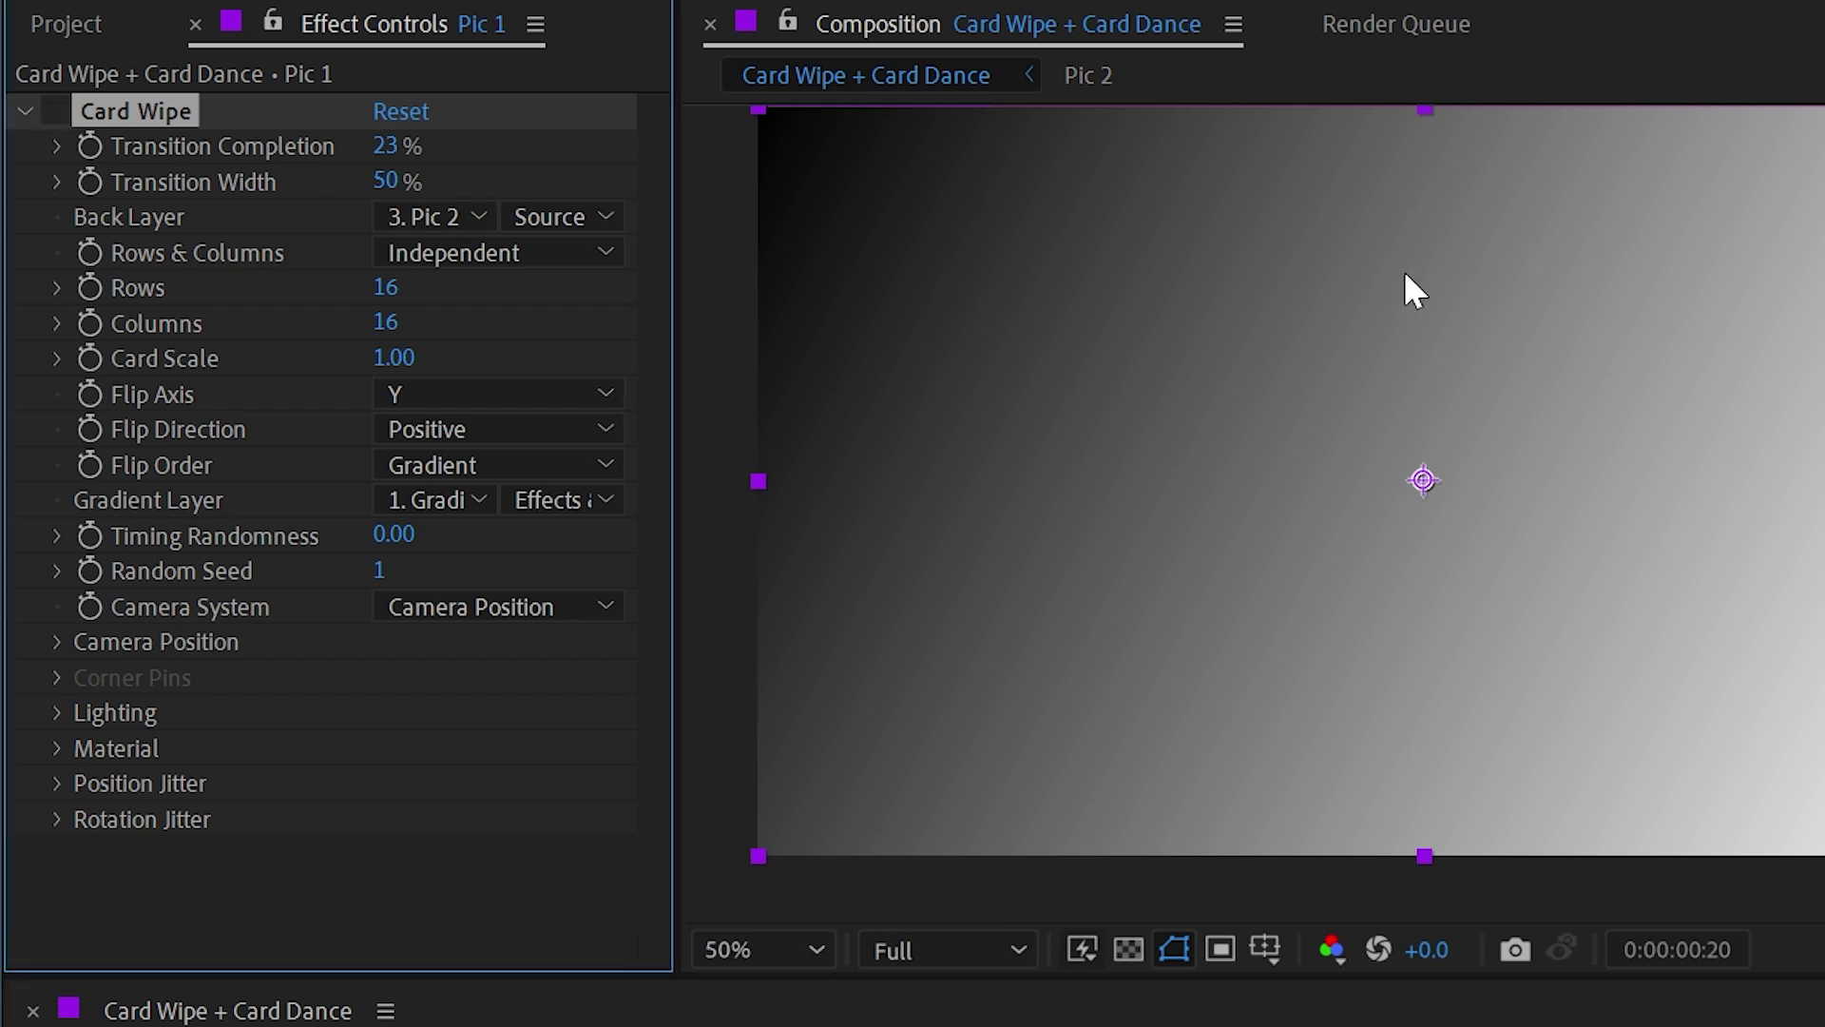
- Apply the Checkerboard effect to the Gradient Map layer
click(196, 1025)
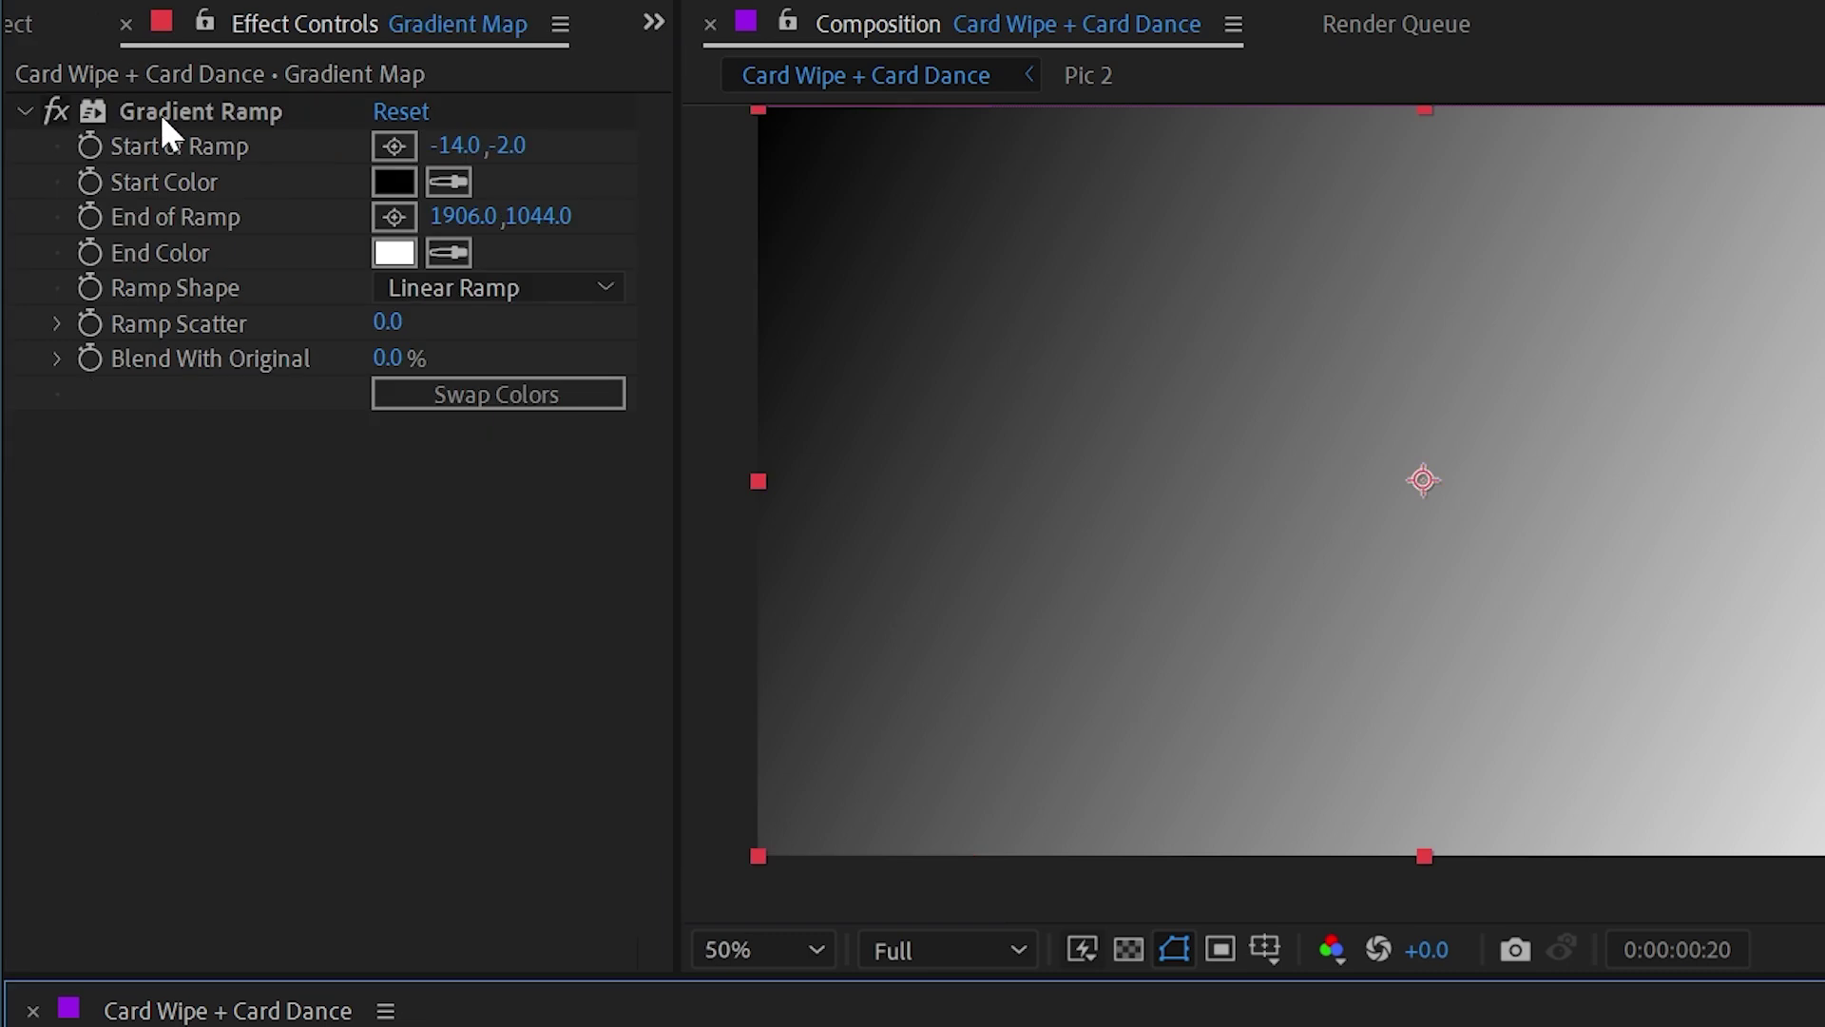
click(27, 112)
drag(1626, 176, 1430, 166)
text(checker)
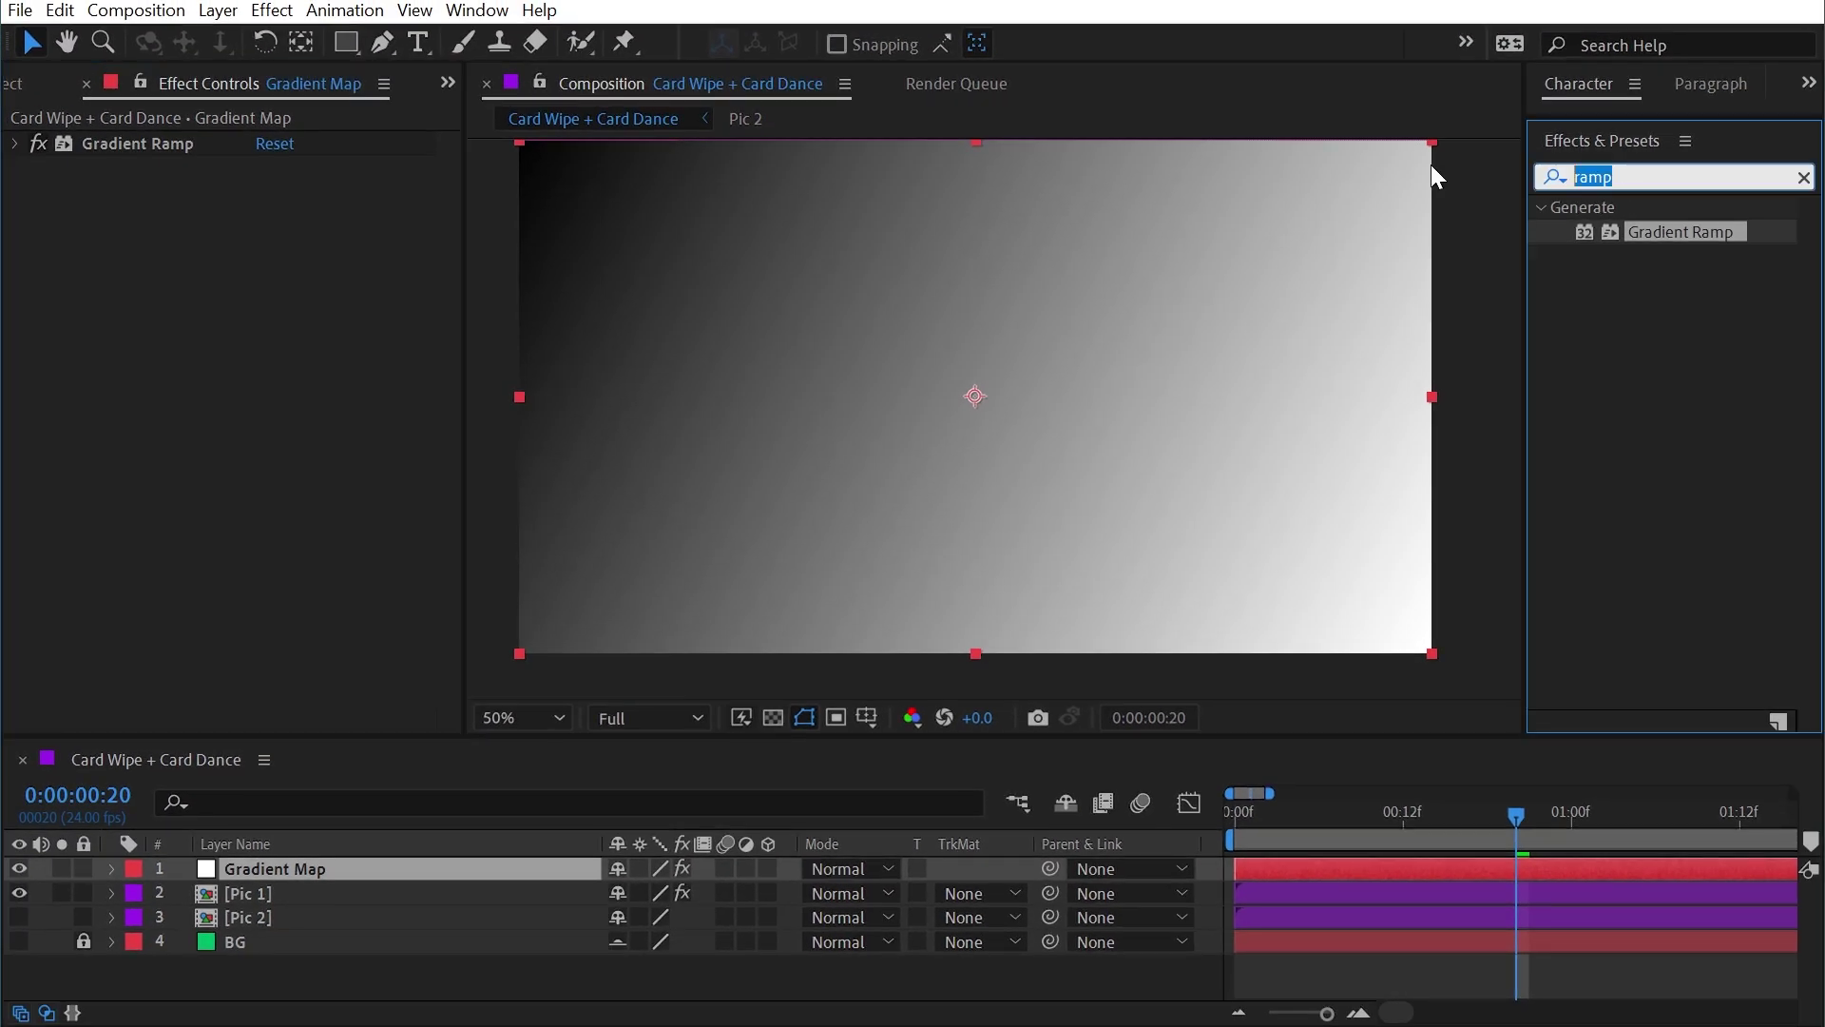
drag(1644, 348, 546, 356)
- Set the Checkerboard's Blending Mode to Normal and its color to black (000000)
click(348, 424)
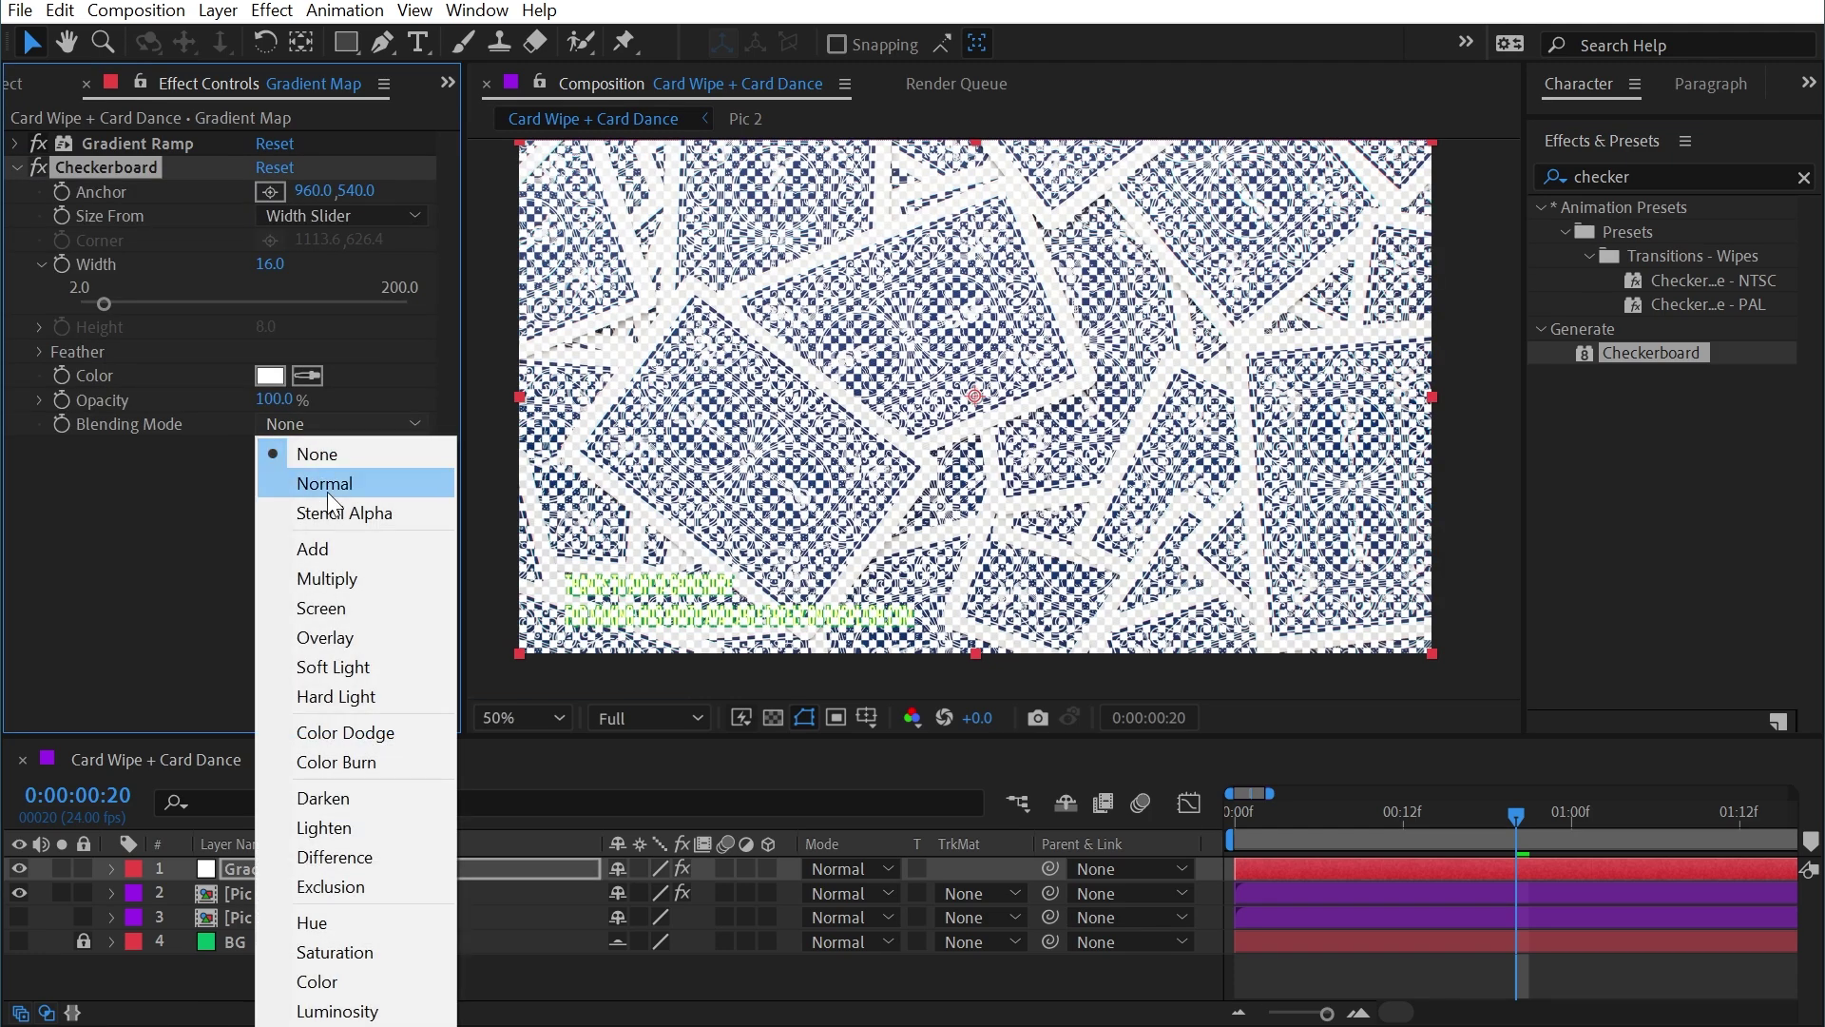
click(328, 487)
click(270, 376)
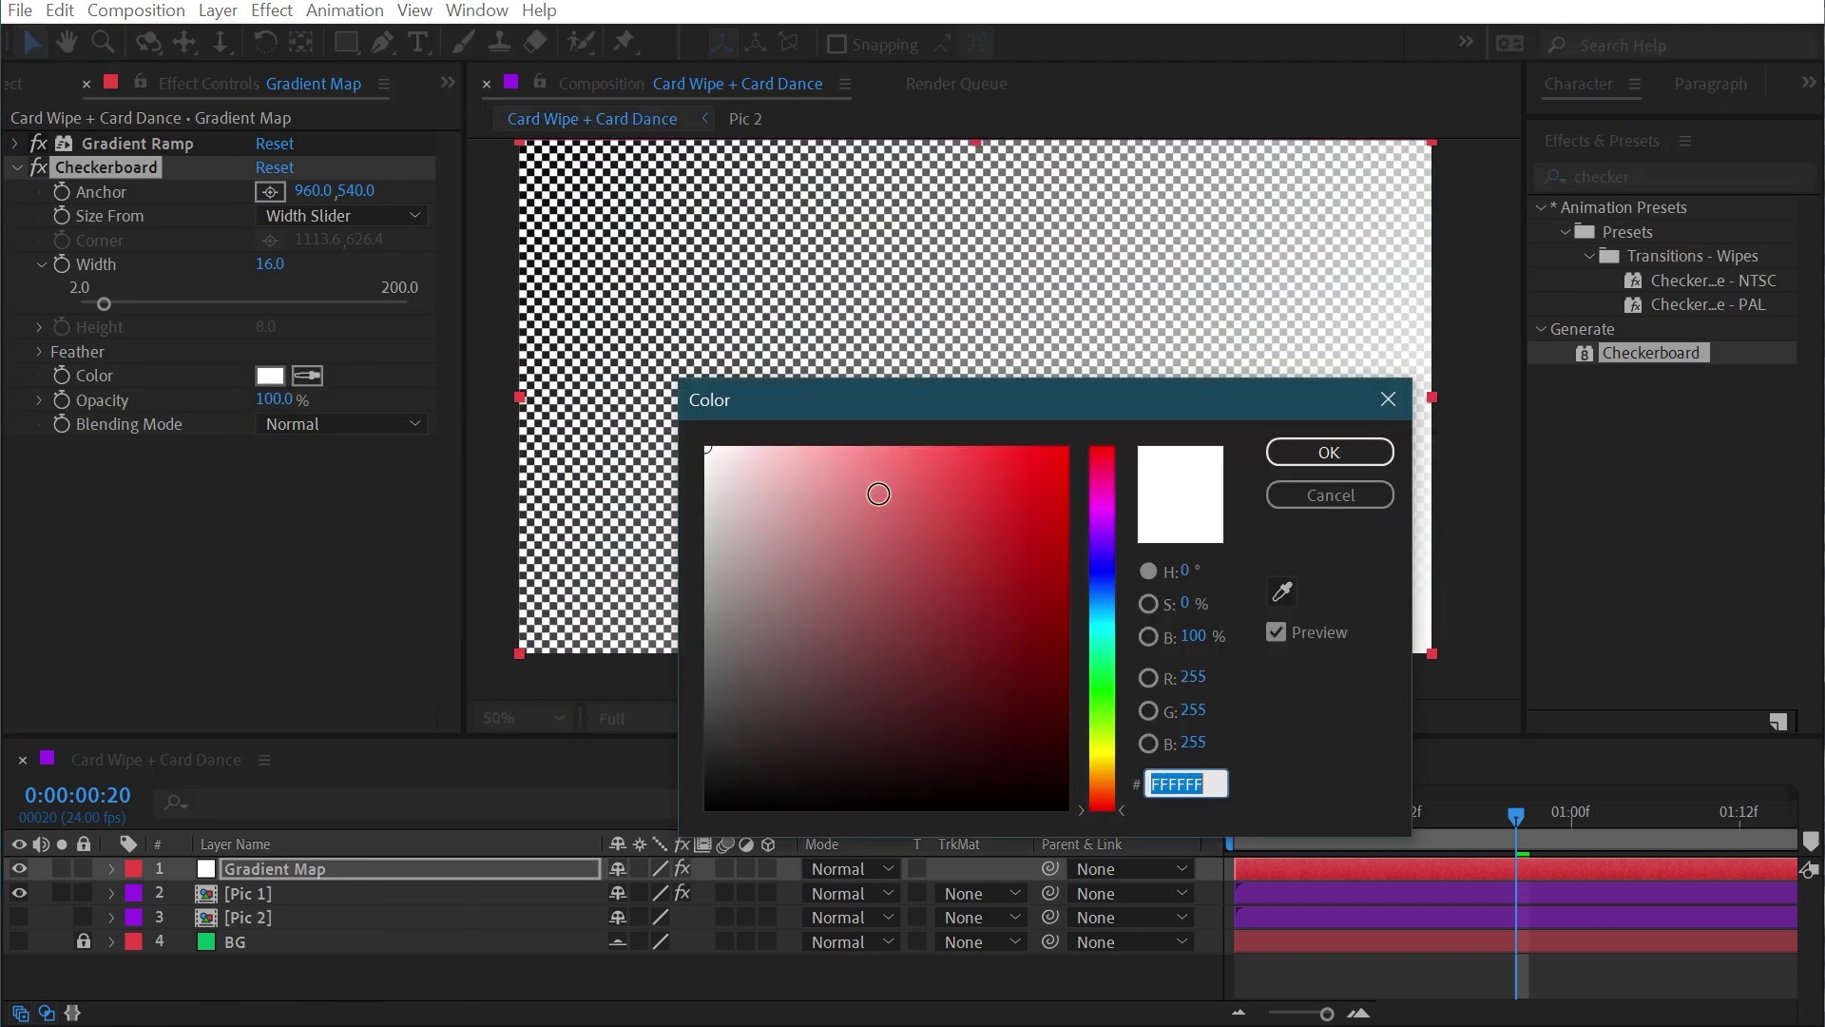
text(000000)
click(1345, 450)
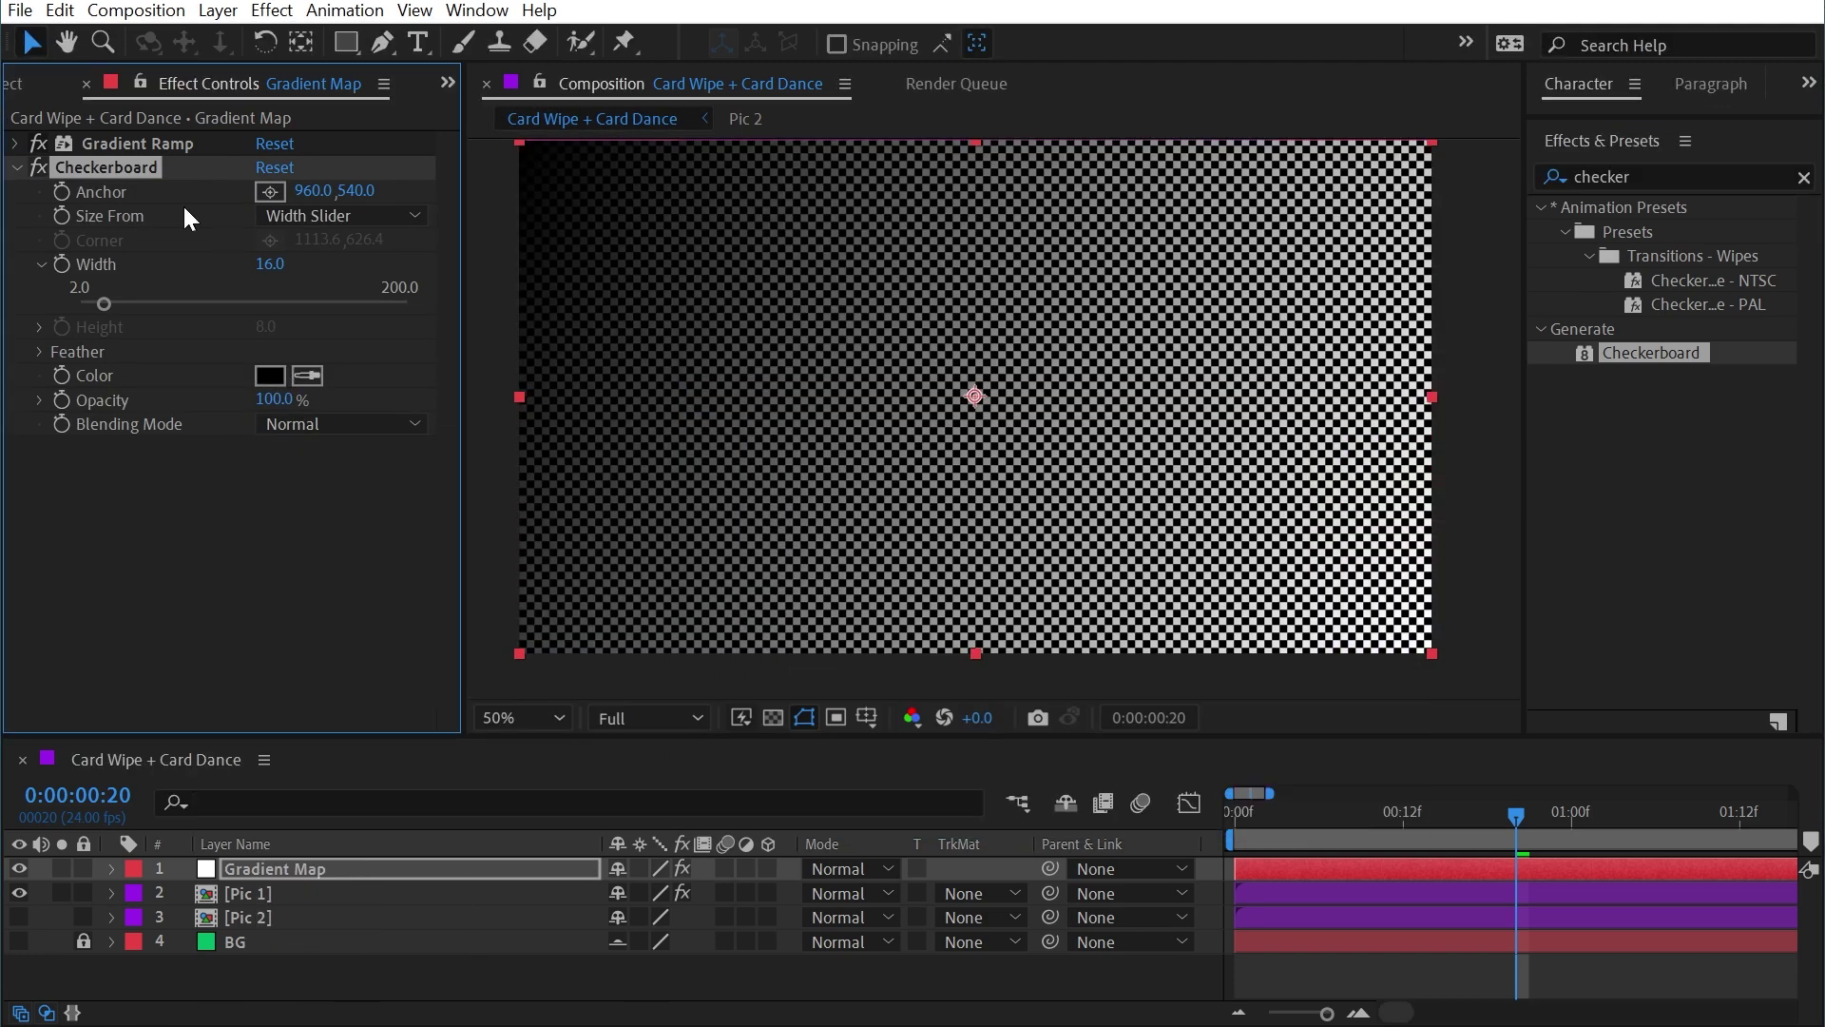
- Turn off the Gradient Ramp effect and set the Checkerboard's Width to about 142
click(40, 143)
drag(126, 304, 312, 303)
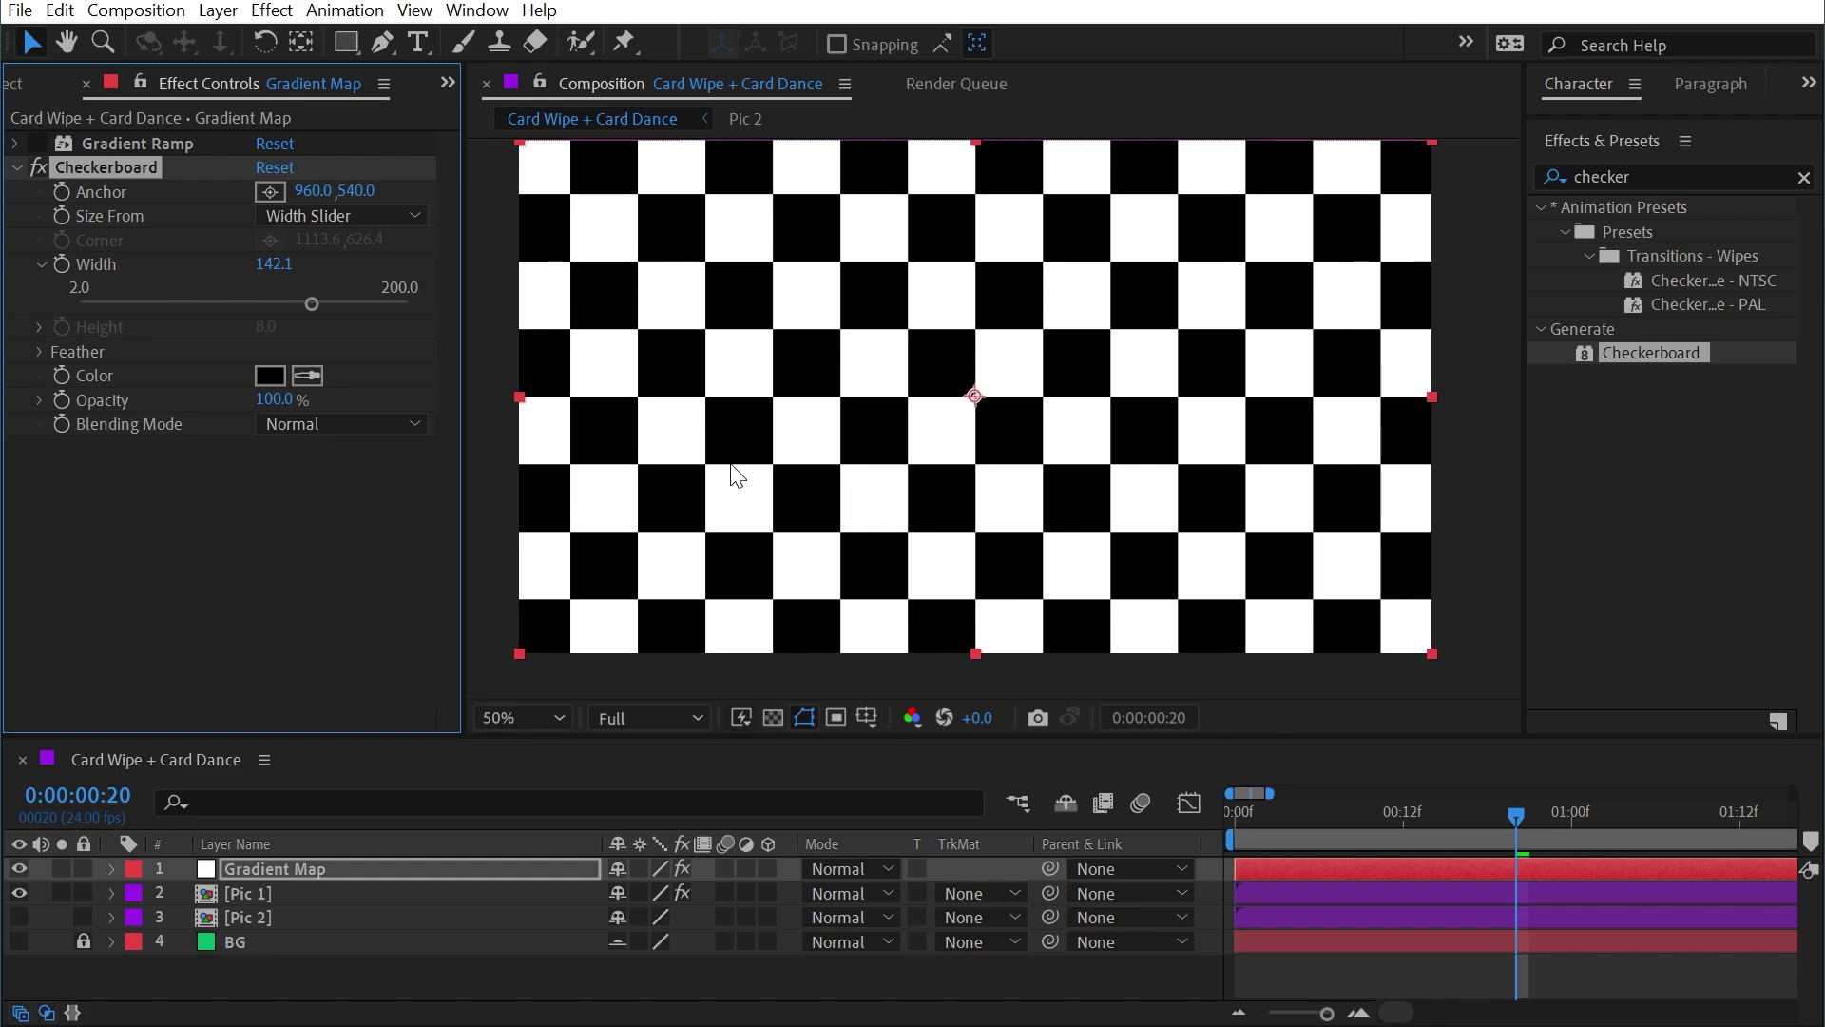
- Hide the Gradient Map layer and preview Pic 1's wipe by varying its Transition Completion
click(19, 868)
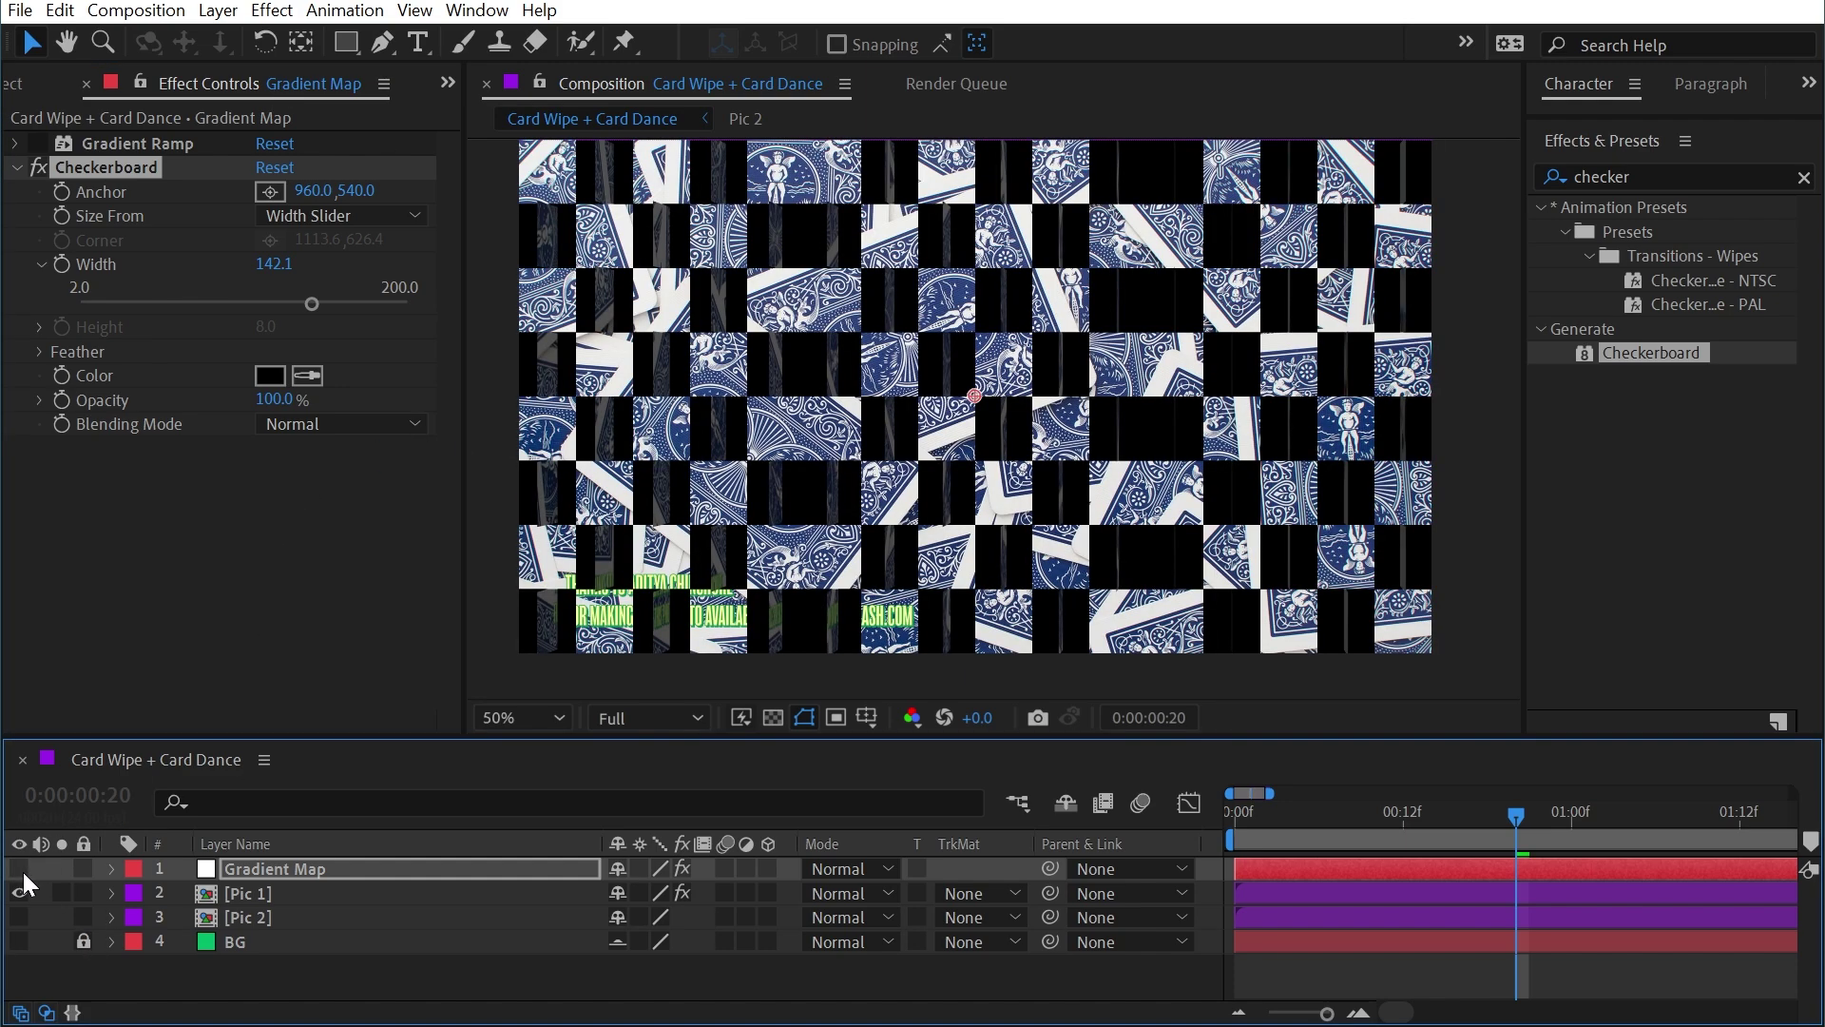
click(208, 894)
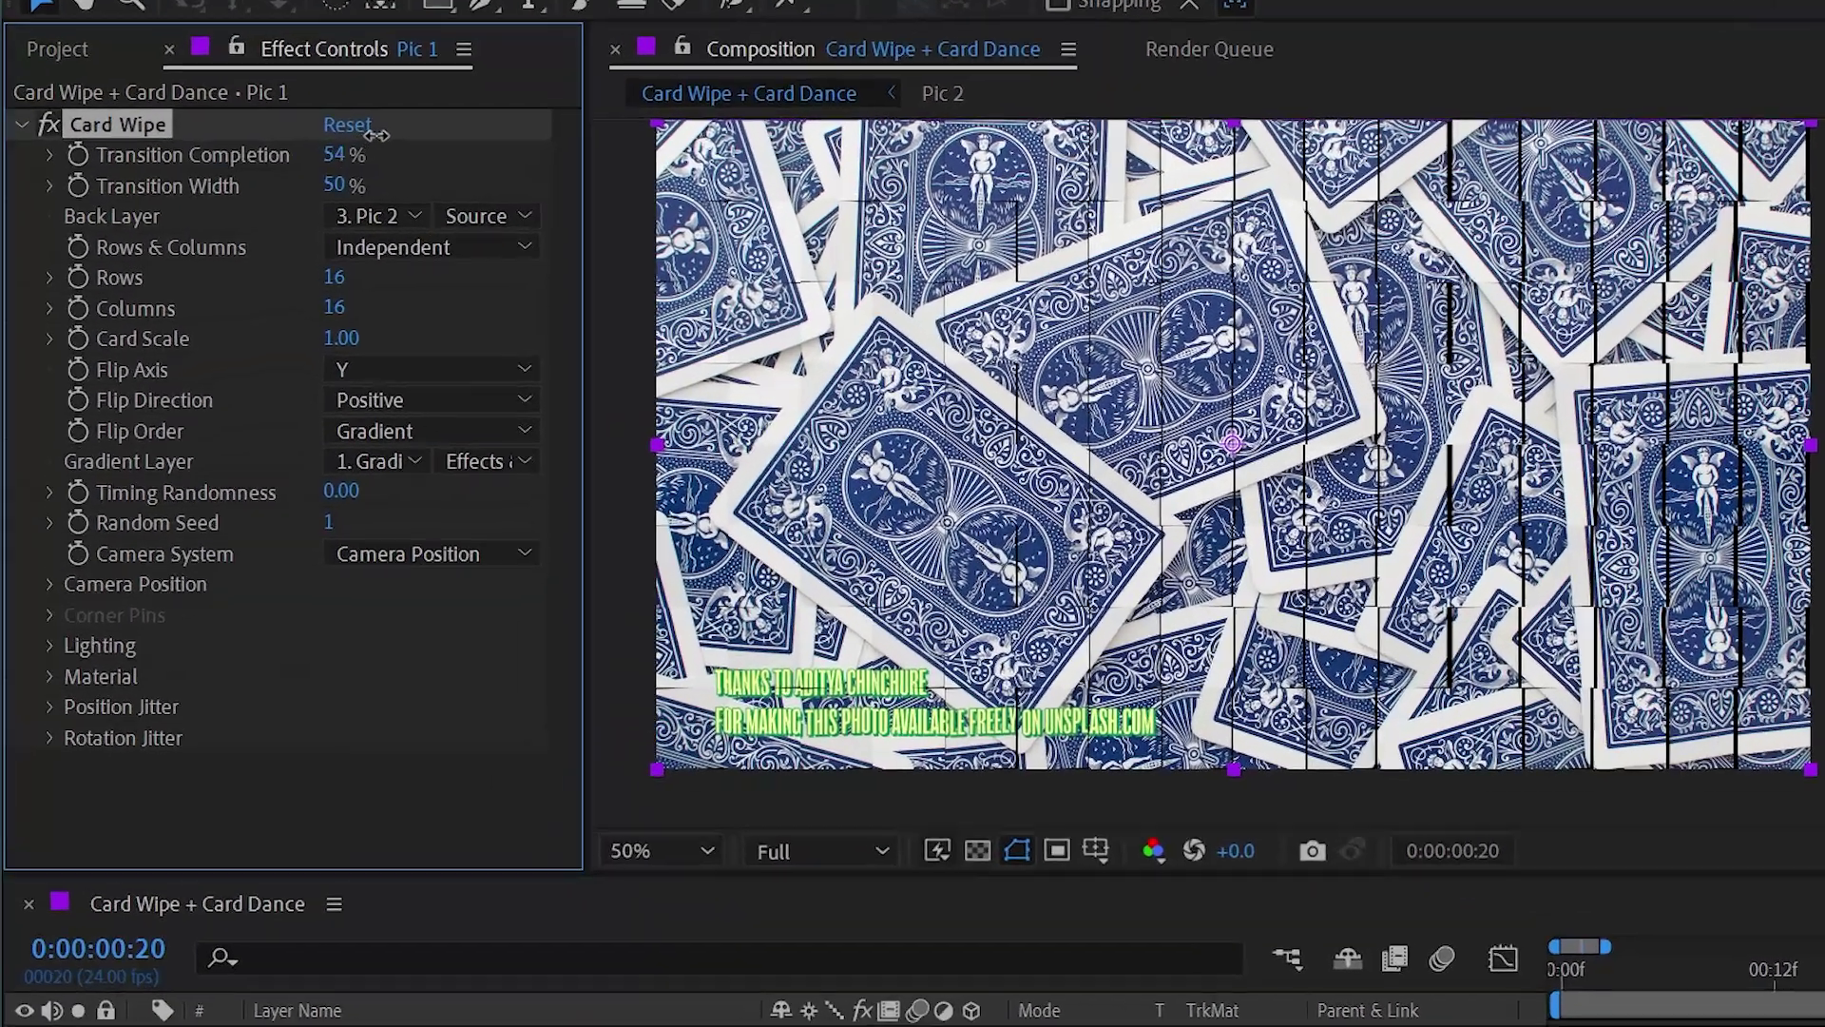
drag(376, 134, 467, 93)
- Set the Checkerboard's feather width and height to 20 and show the Gradient Map layer
click(228, 1025)
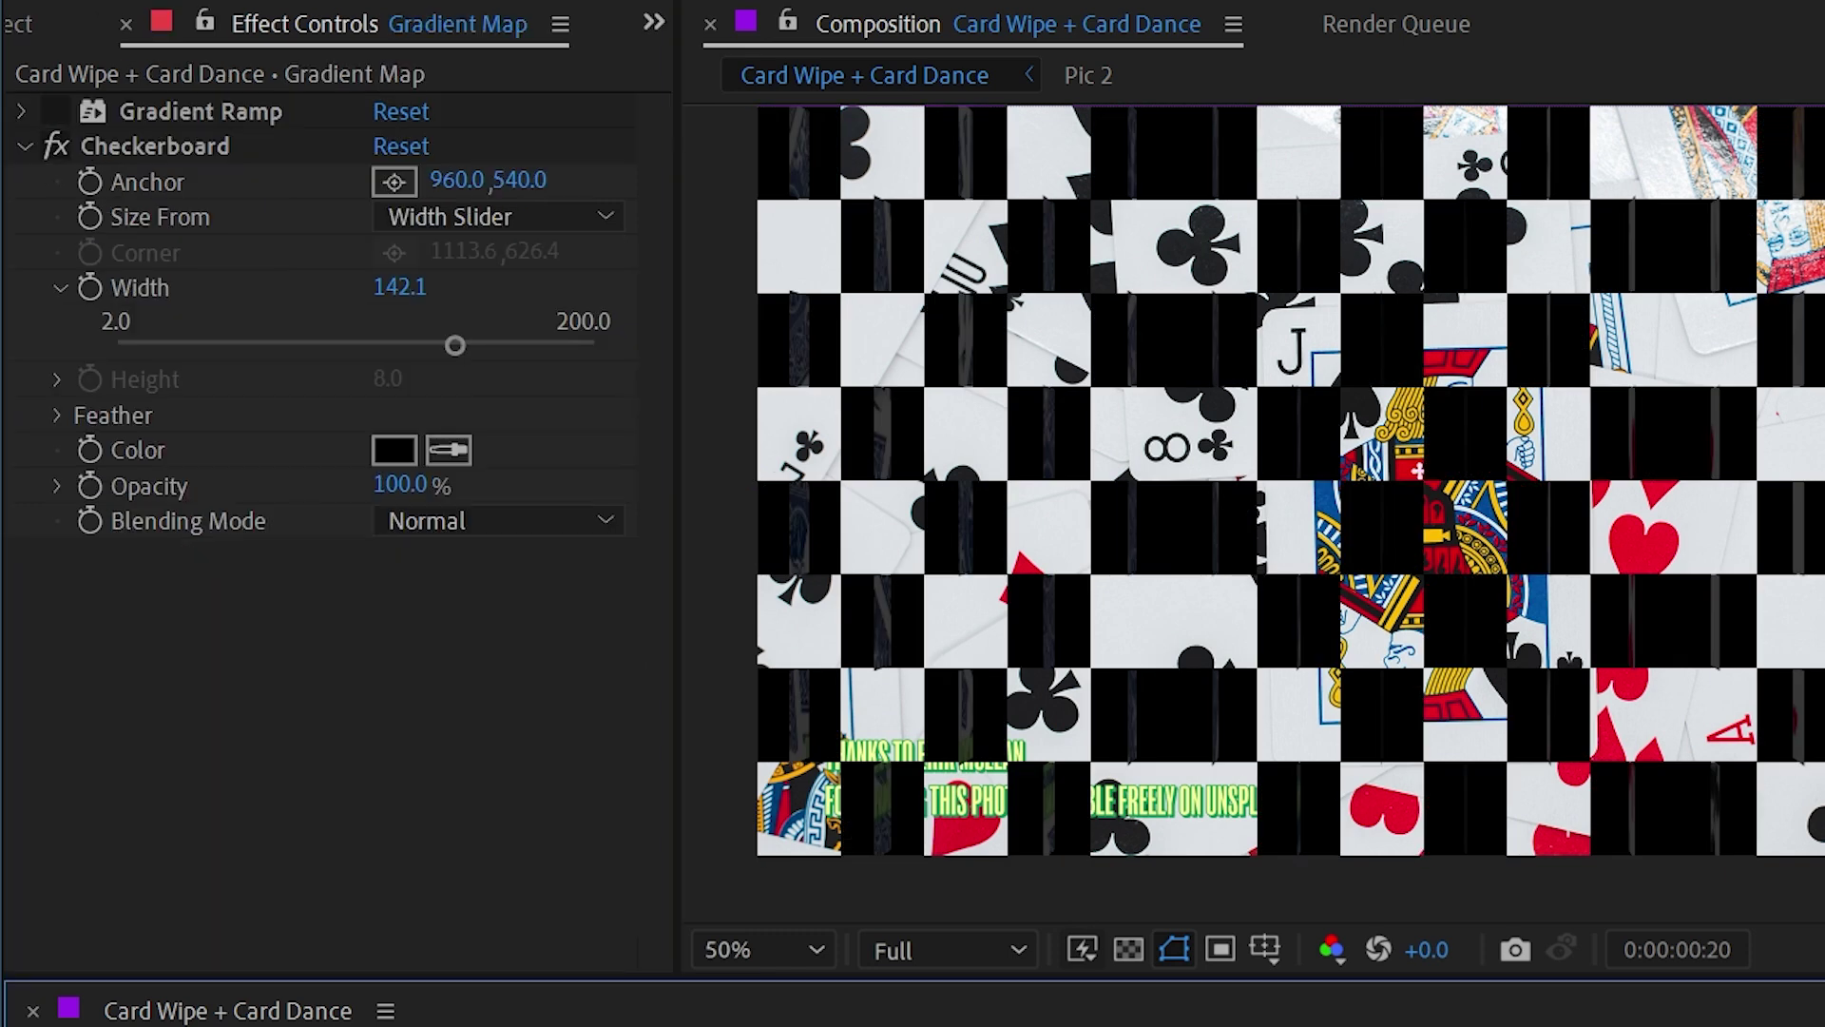
click(57, 415)
click(404, 449)
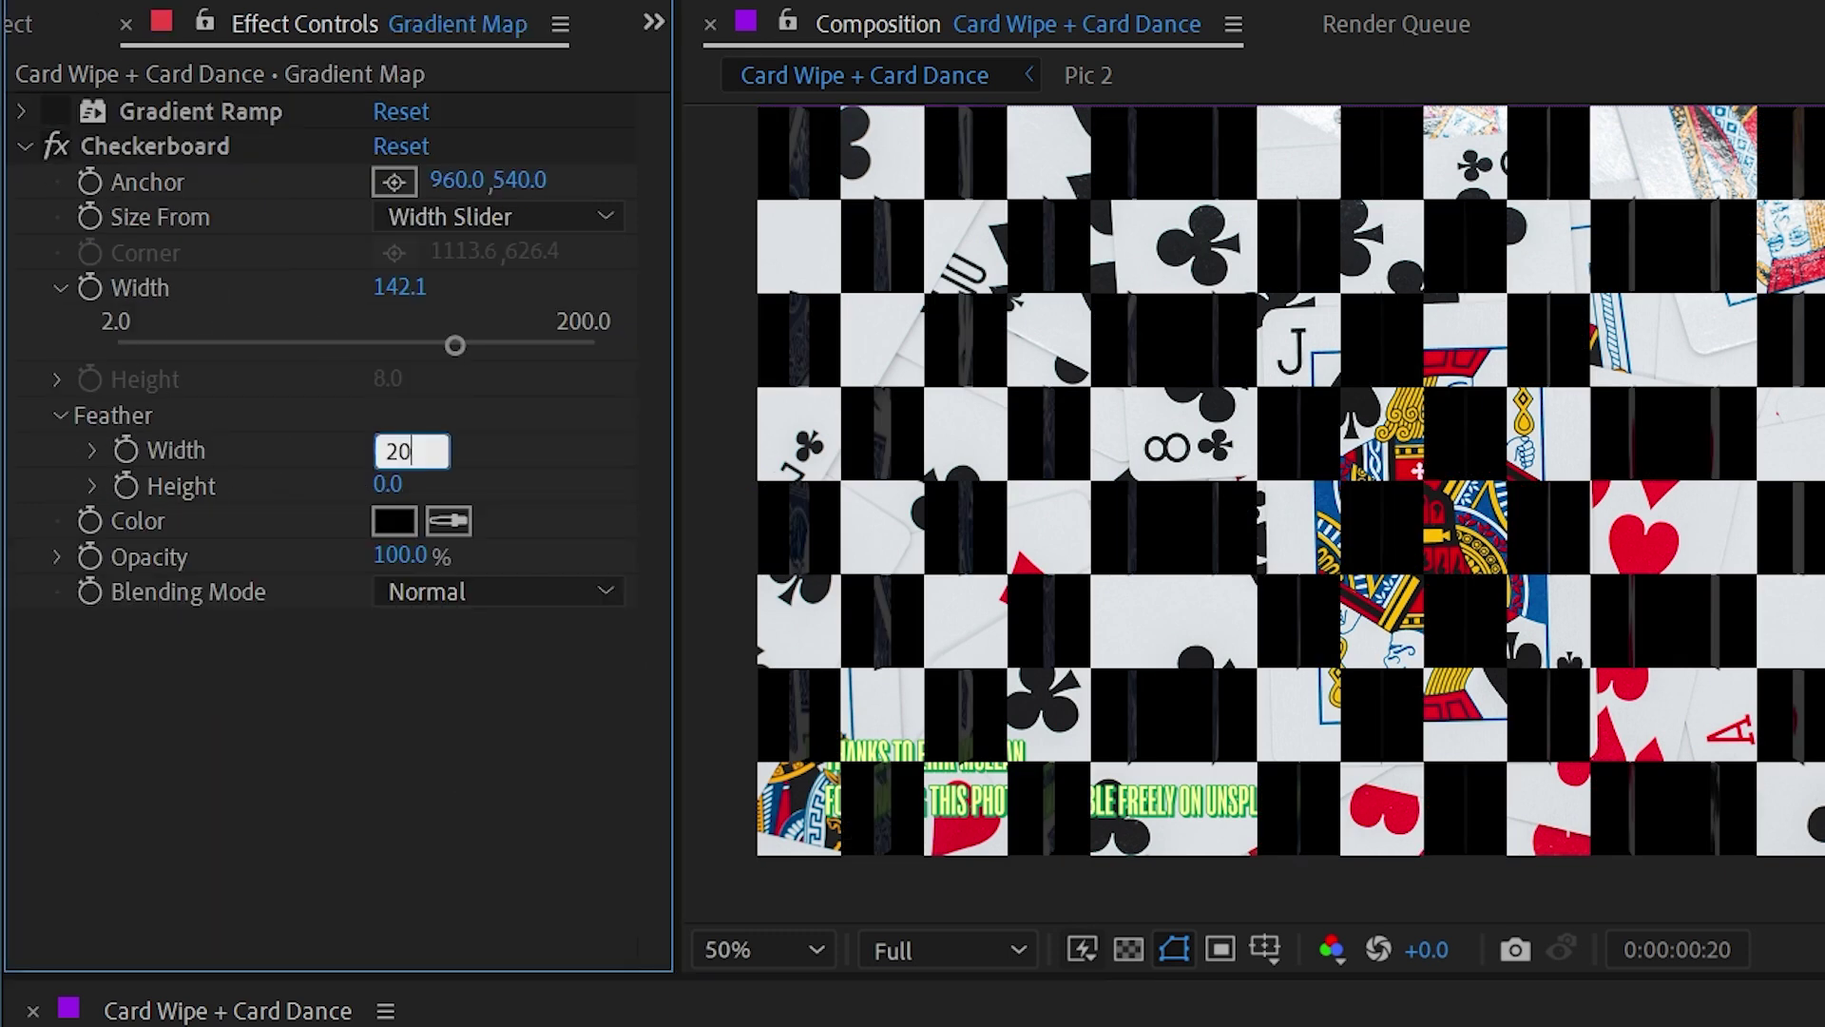
key(Return)
click(29, 1025)
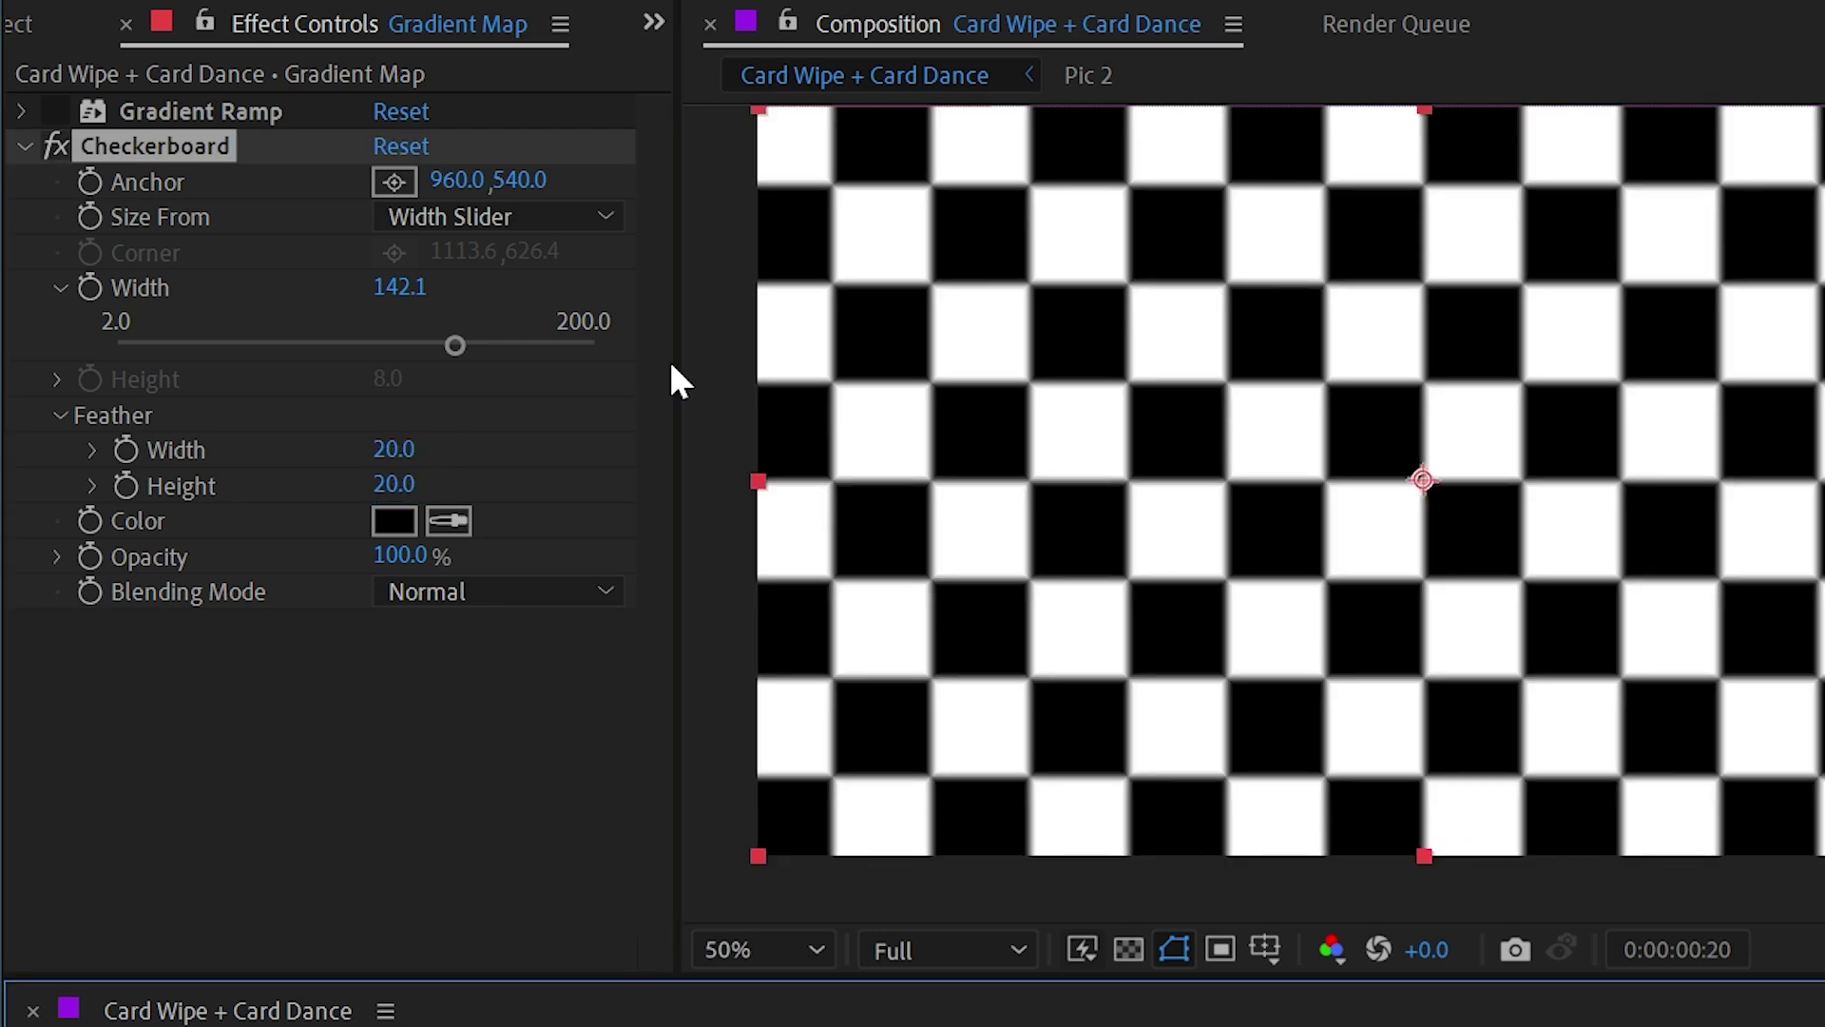
- Set the Checkerboard's feather width and height to 100, hide the Gradient Map layer and preview Pic 1's wipe up to 97% Transition Completion
click(390, 452)
text(100)
key(Return)
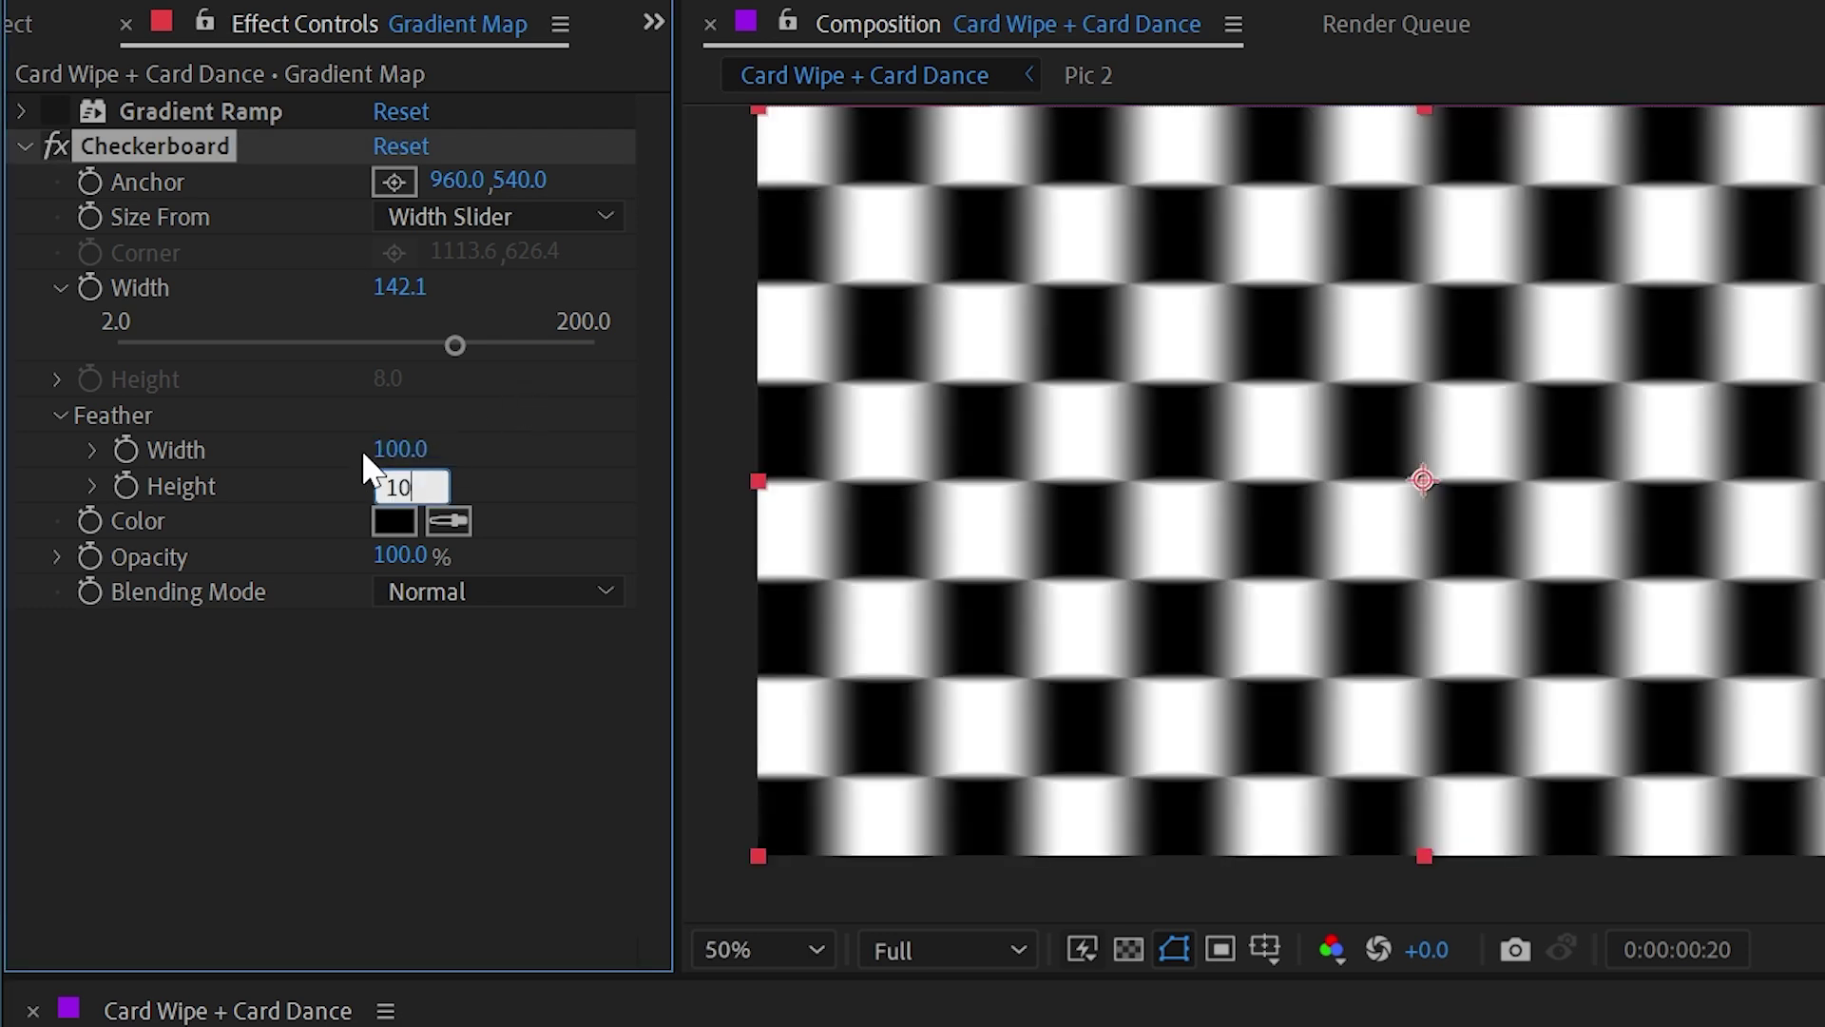
click(29, 1025)
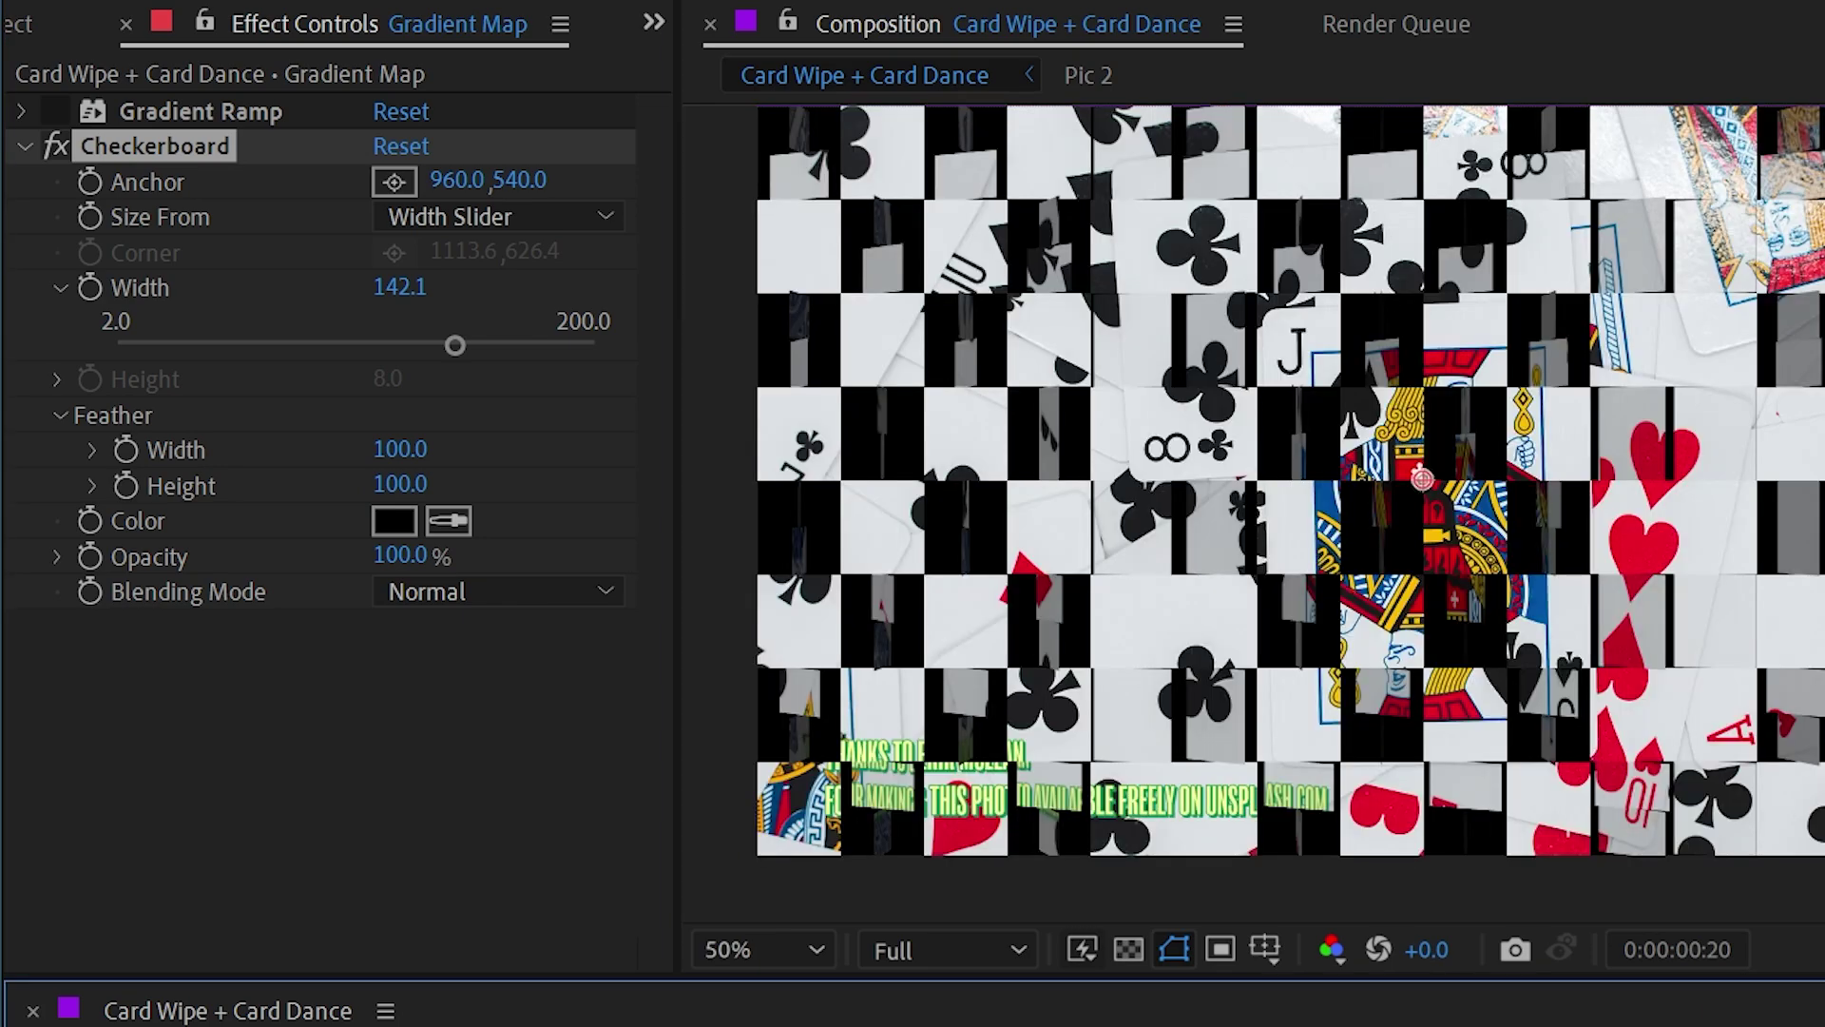
click(190, 1025)
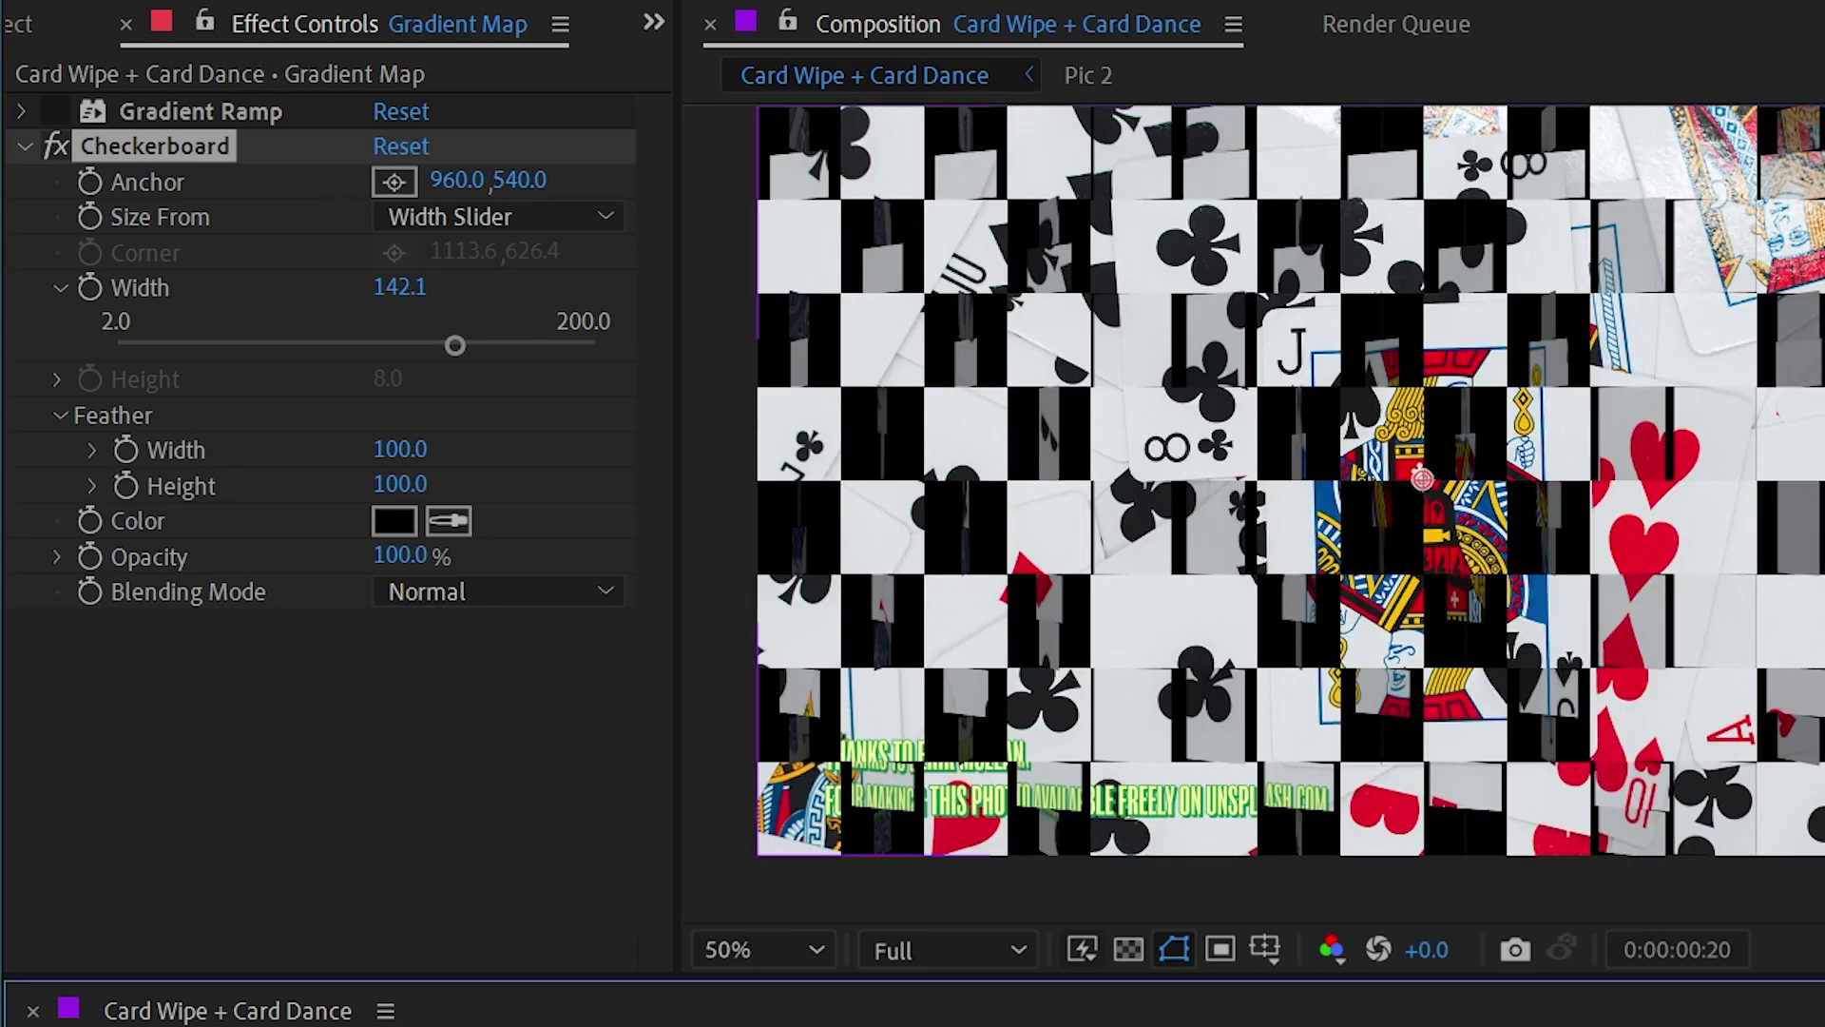
drag(385, 146, 404, 114)
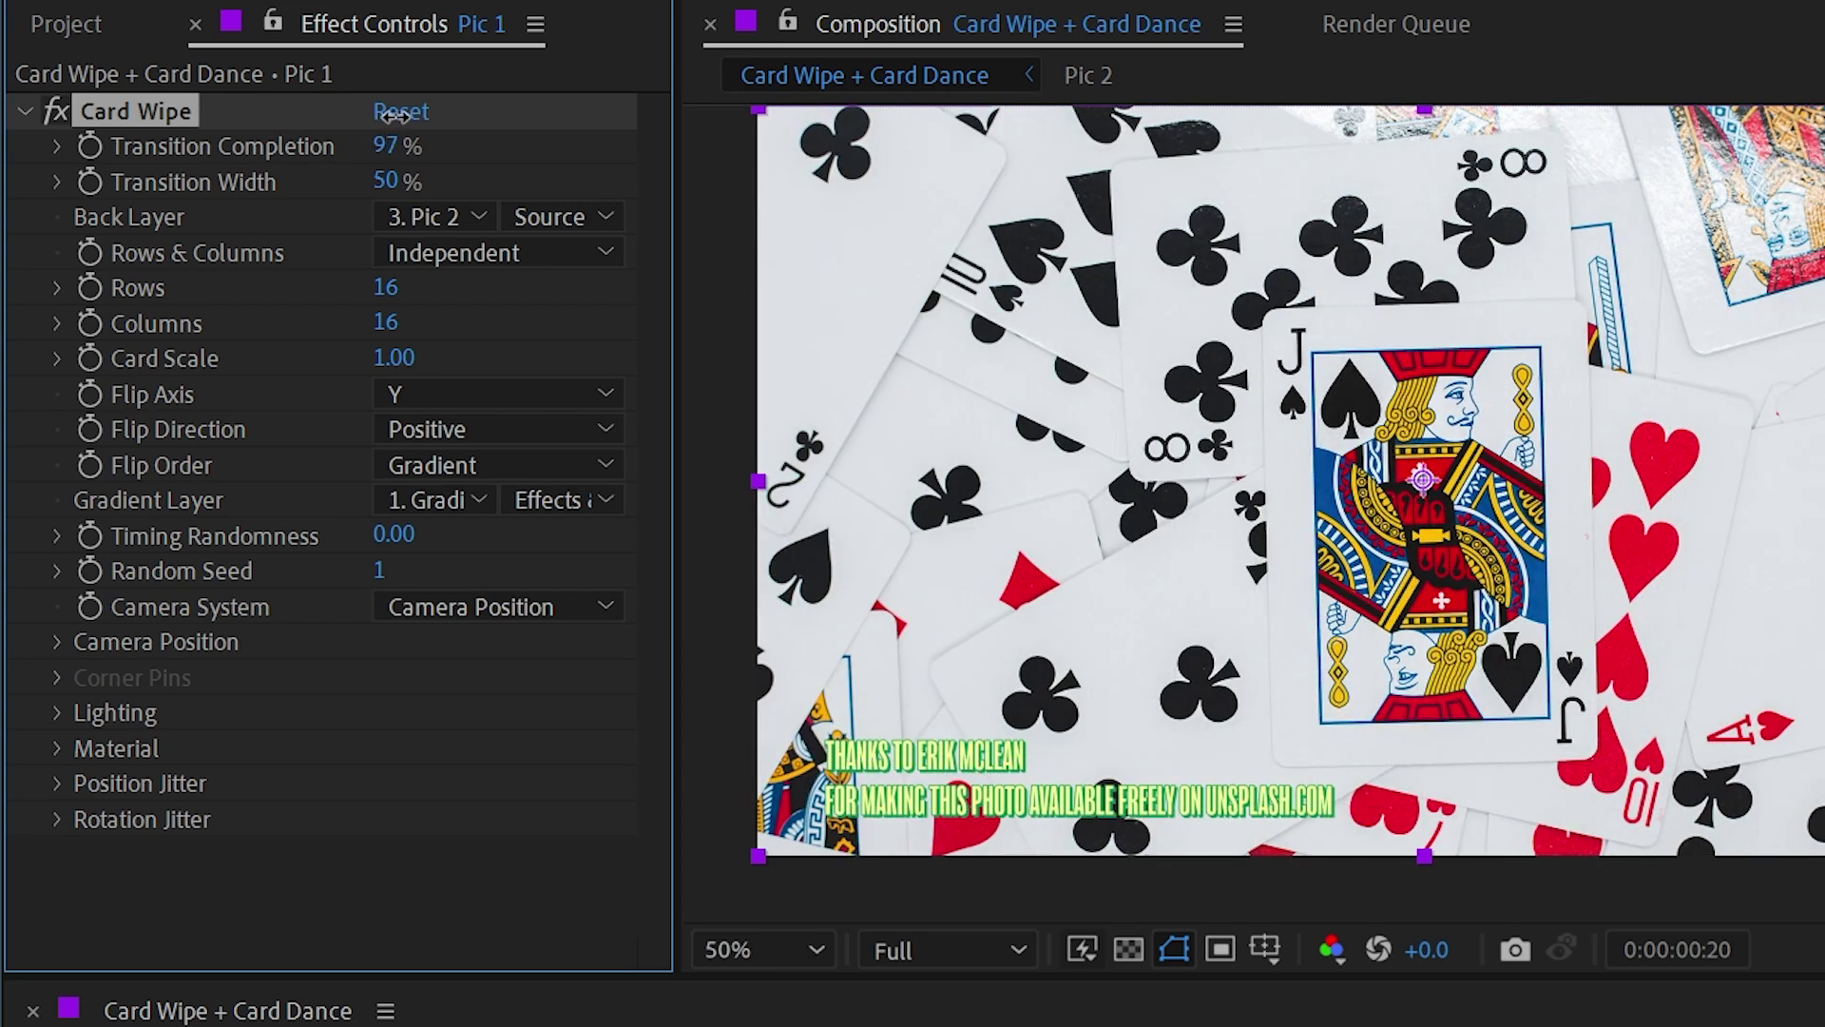
- Set the Checkerboard's feather width and height to 500 and preview Pic 1's wipe to 92% Transition Completion
click(409, 450)
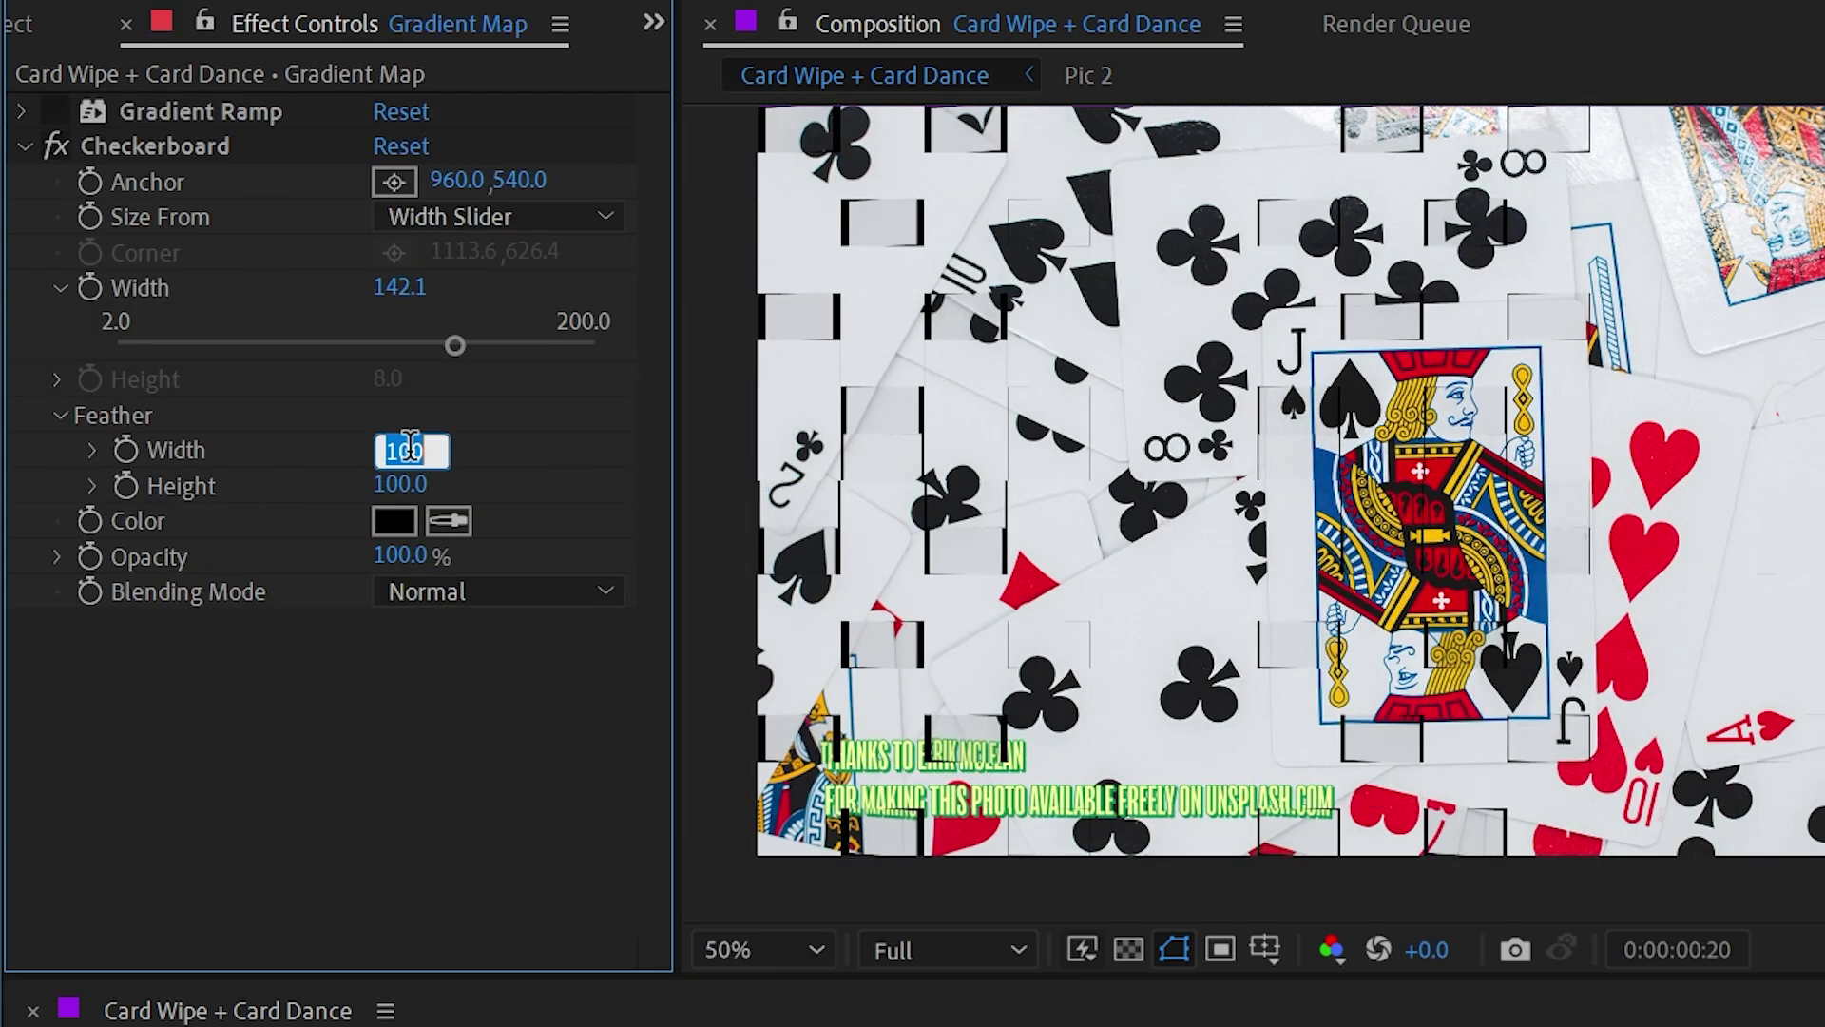
text(500)
key(Tab)
text(500)
key(Return)
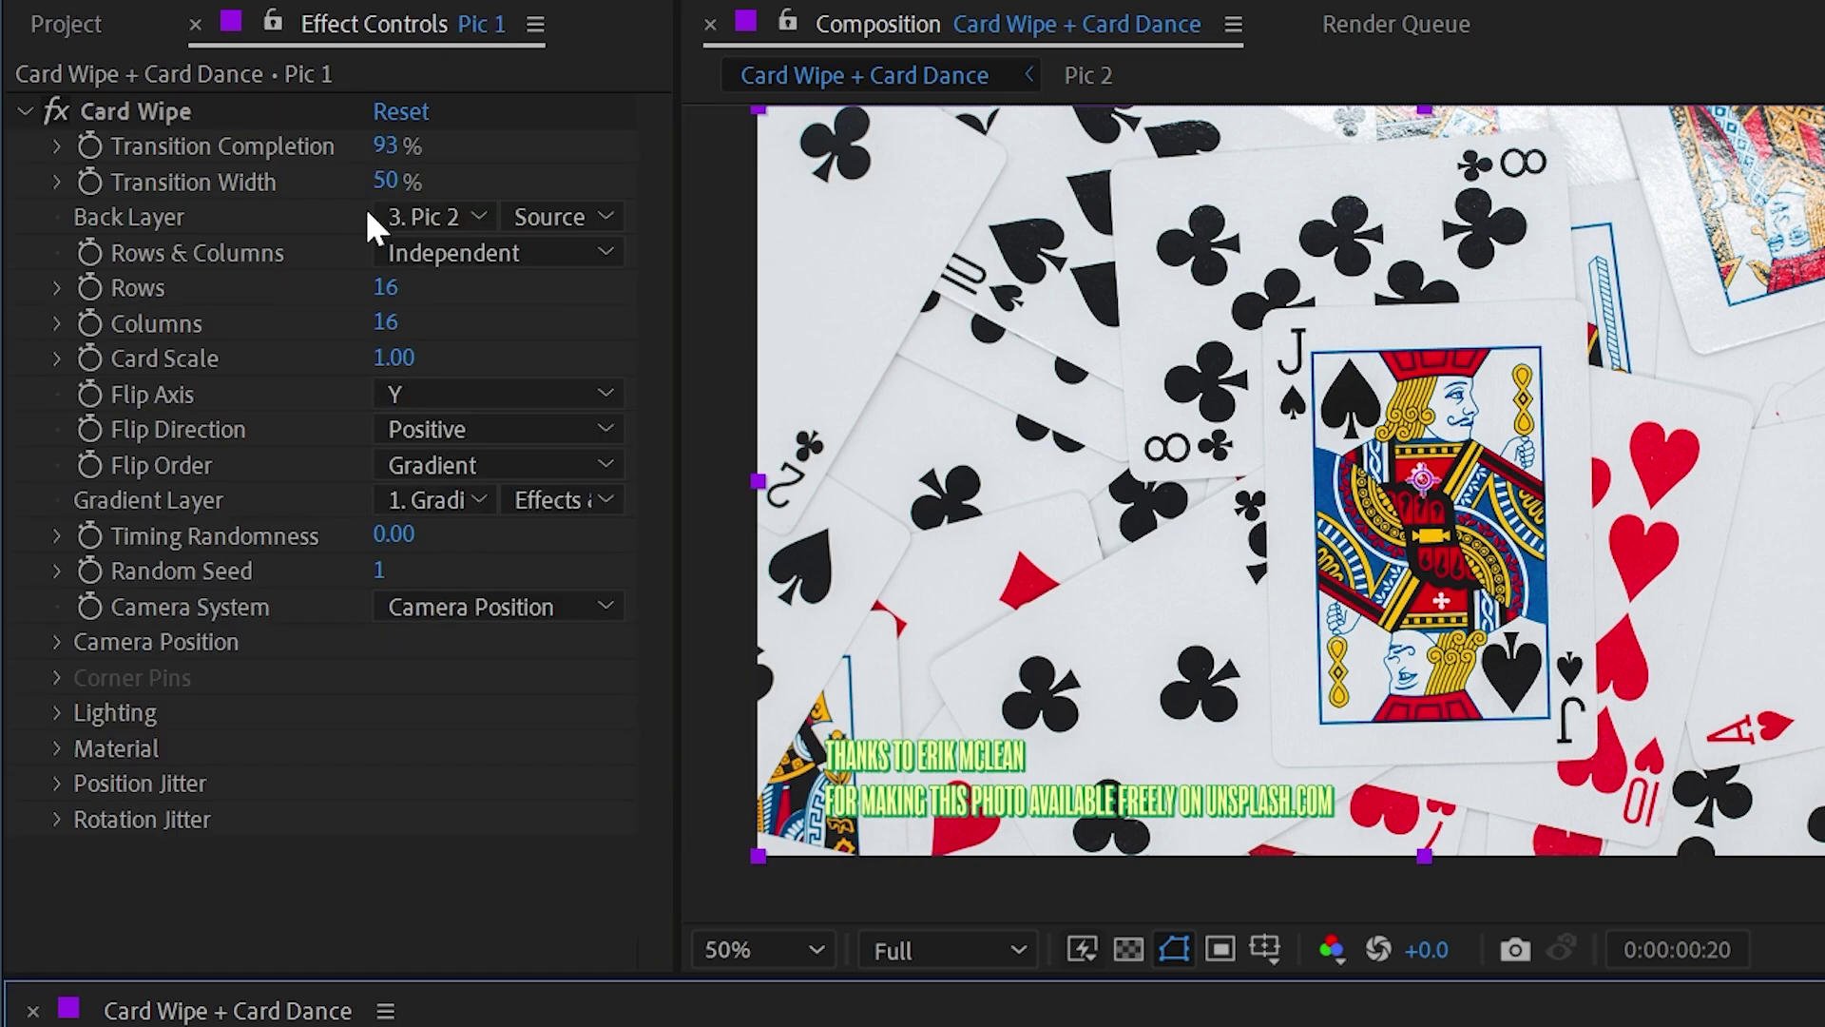
mouse_move(385, 145)
mouse_down()
mouse_move(224, 148)
mouse_move(386, 145)
mouse_up()
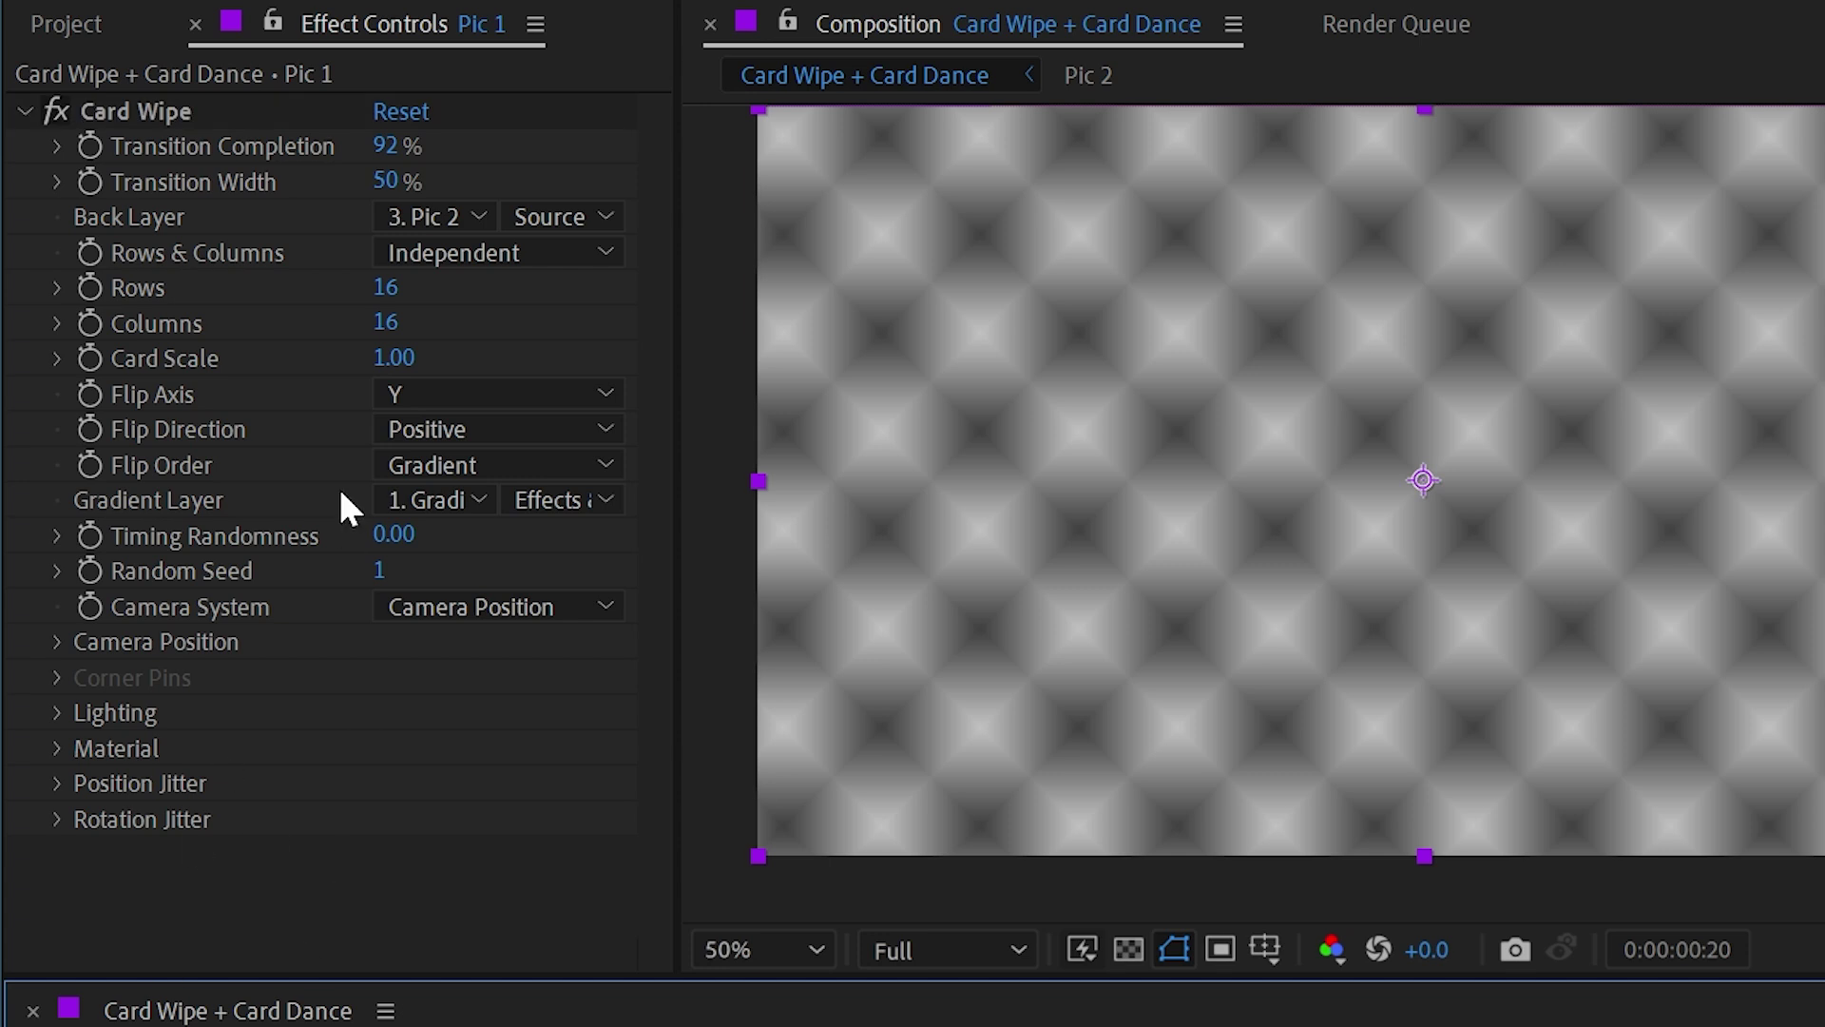
- Set Pic 1's Card Wipe Flip Order to Left to Right and preview it at 52% Transition Completion
click(435, 464)
click(423, 508)
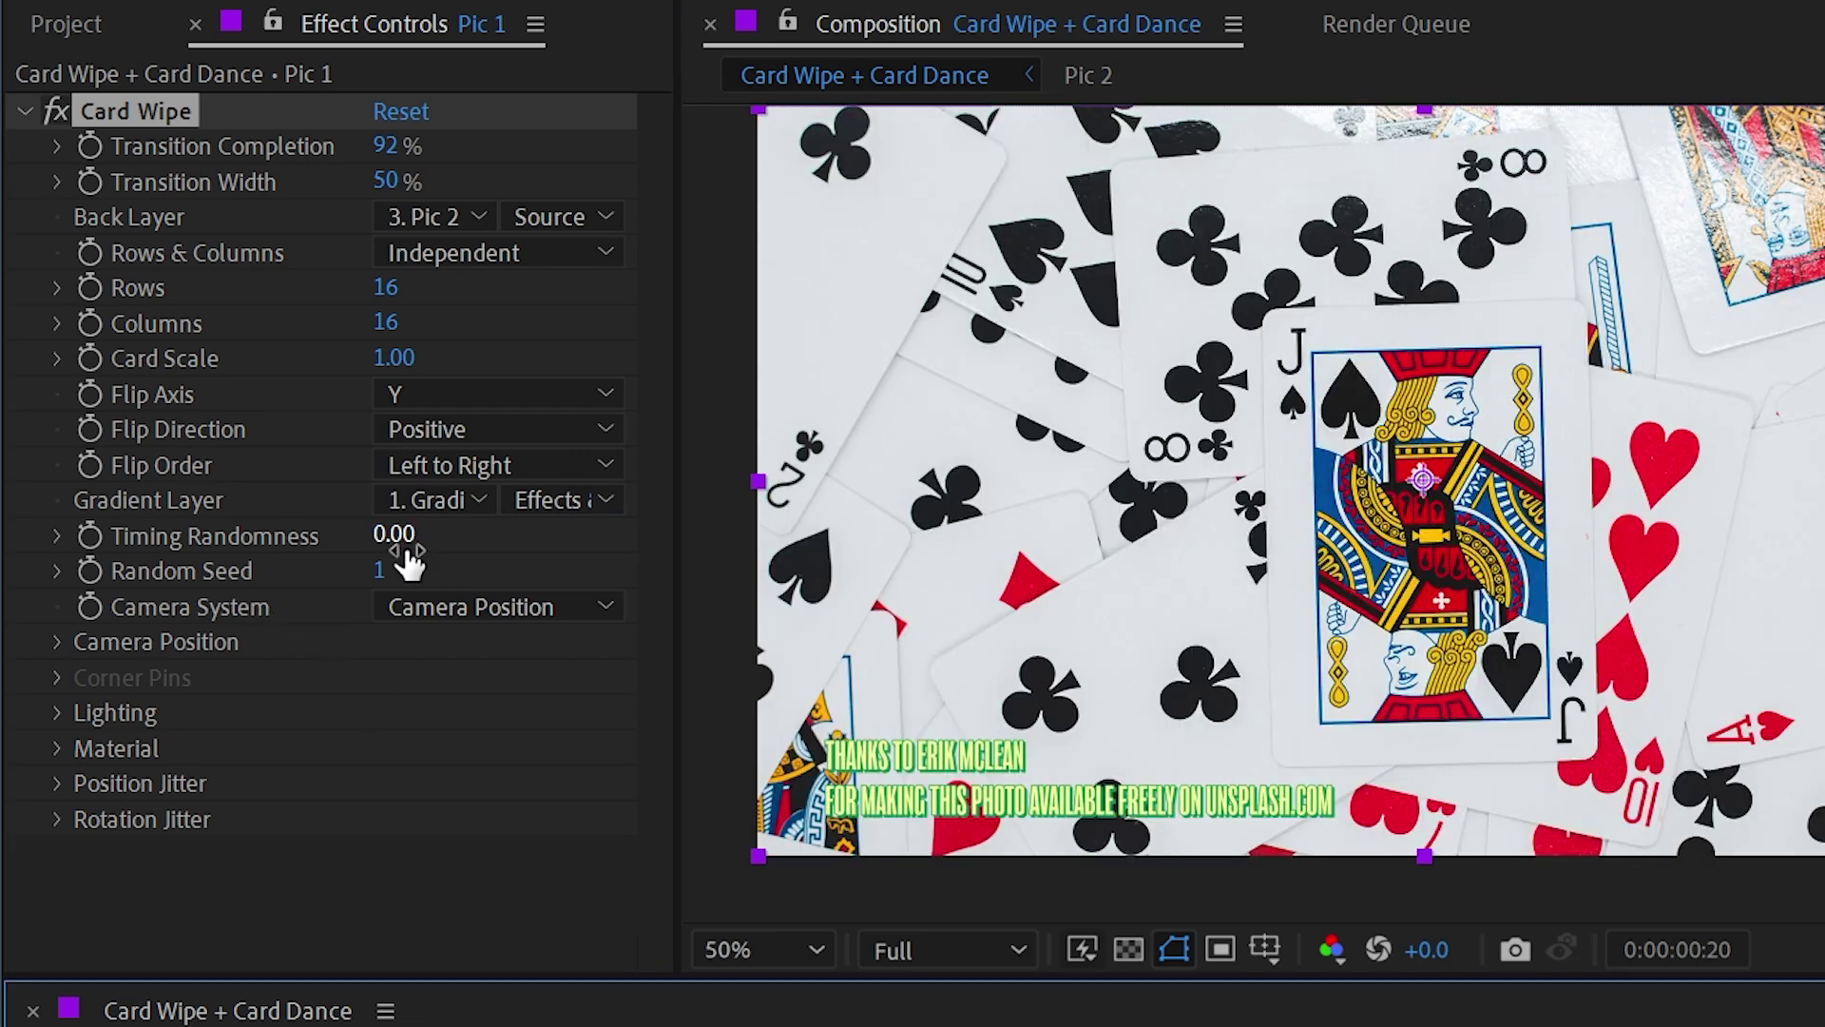
drag(390, 152, 302, 149)
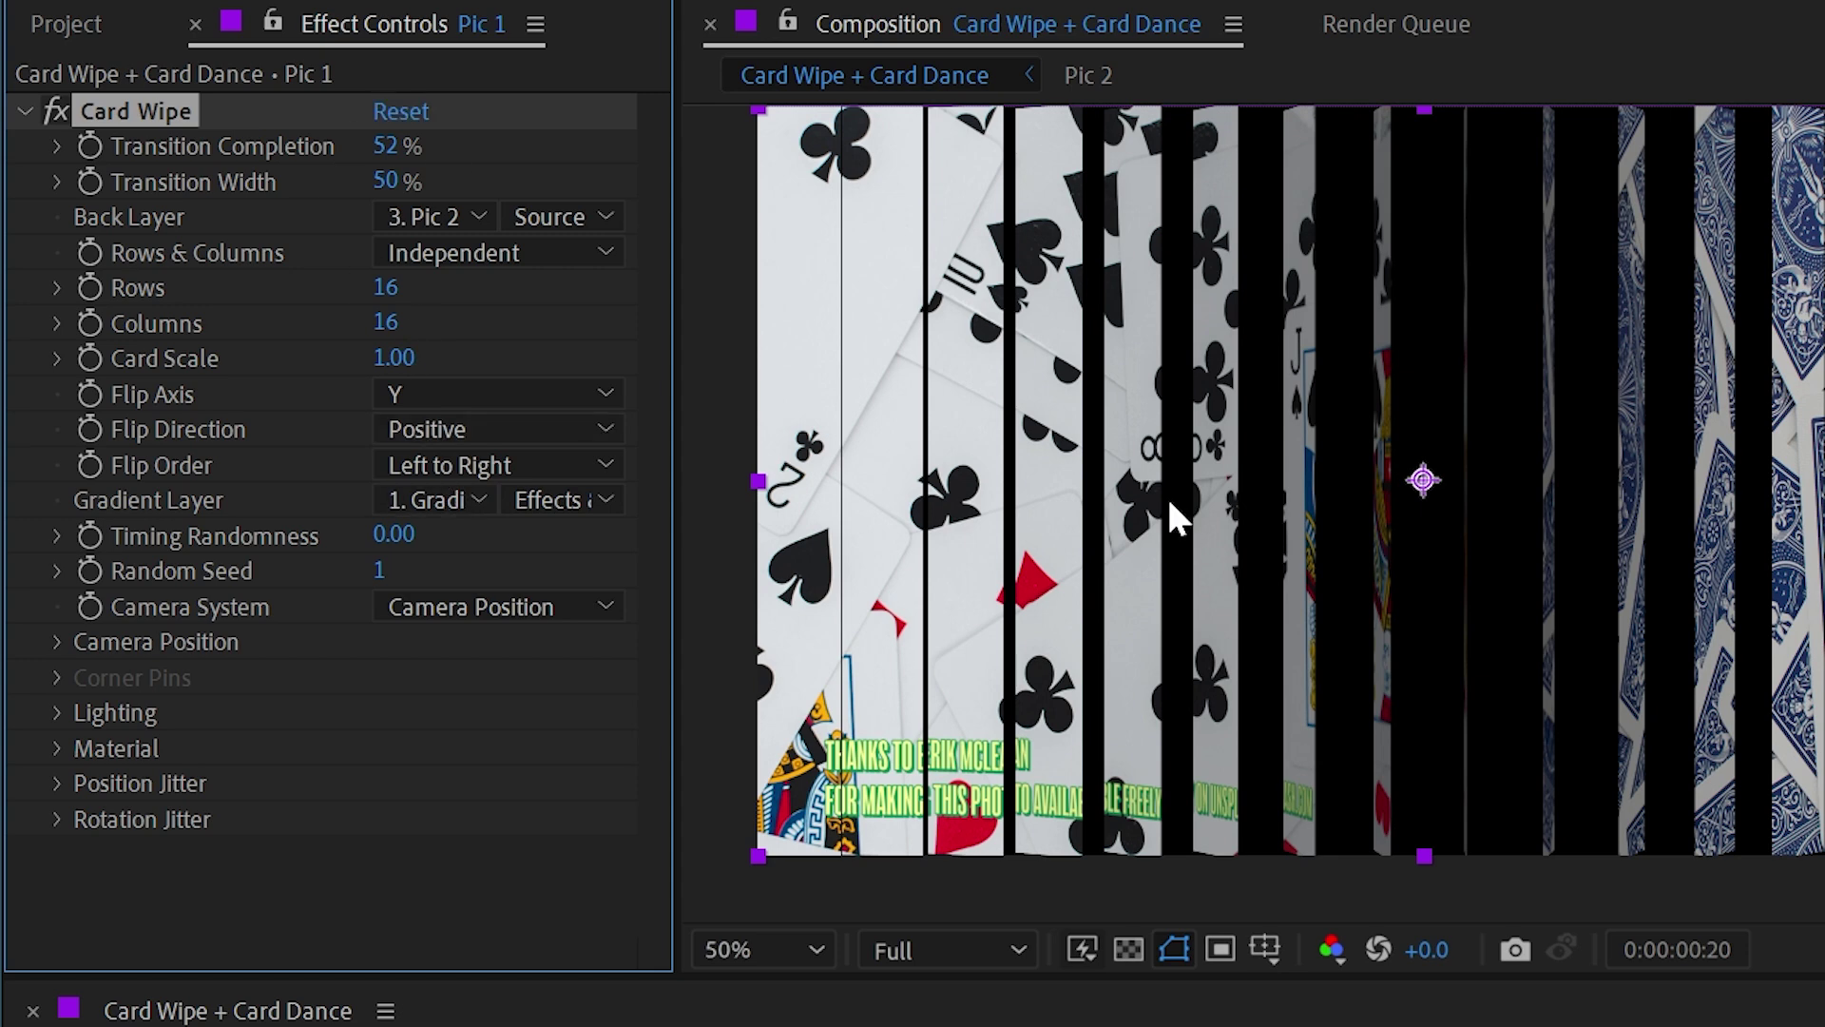
- Set the Flip Order to Top Left to Bottom Right and preview the wipe with a Timing Randomness of 0.33
click(568, 463)
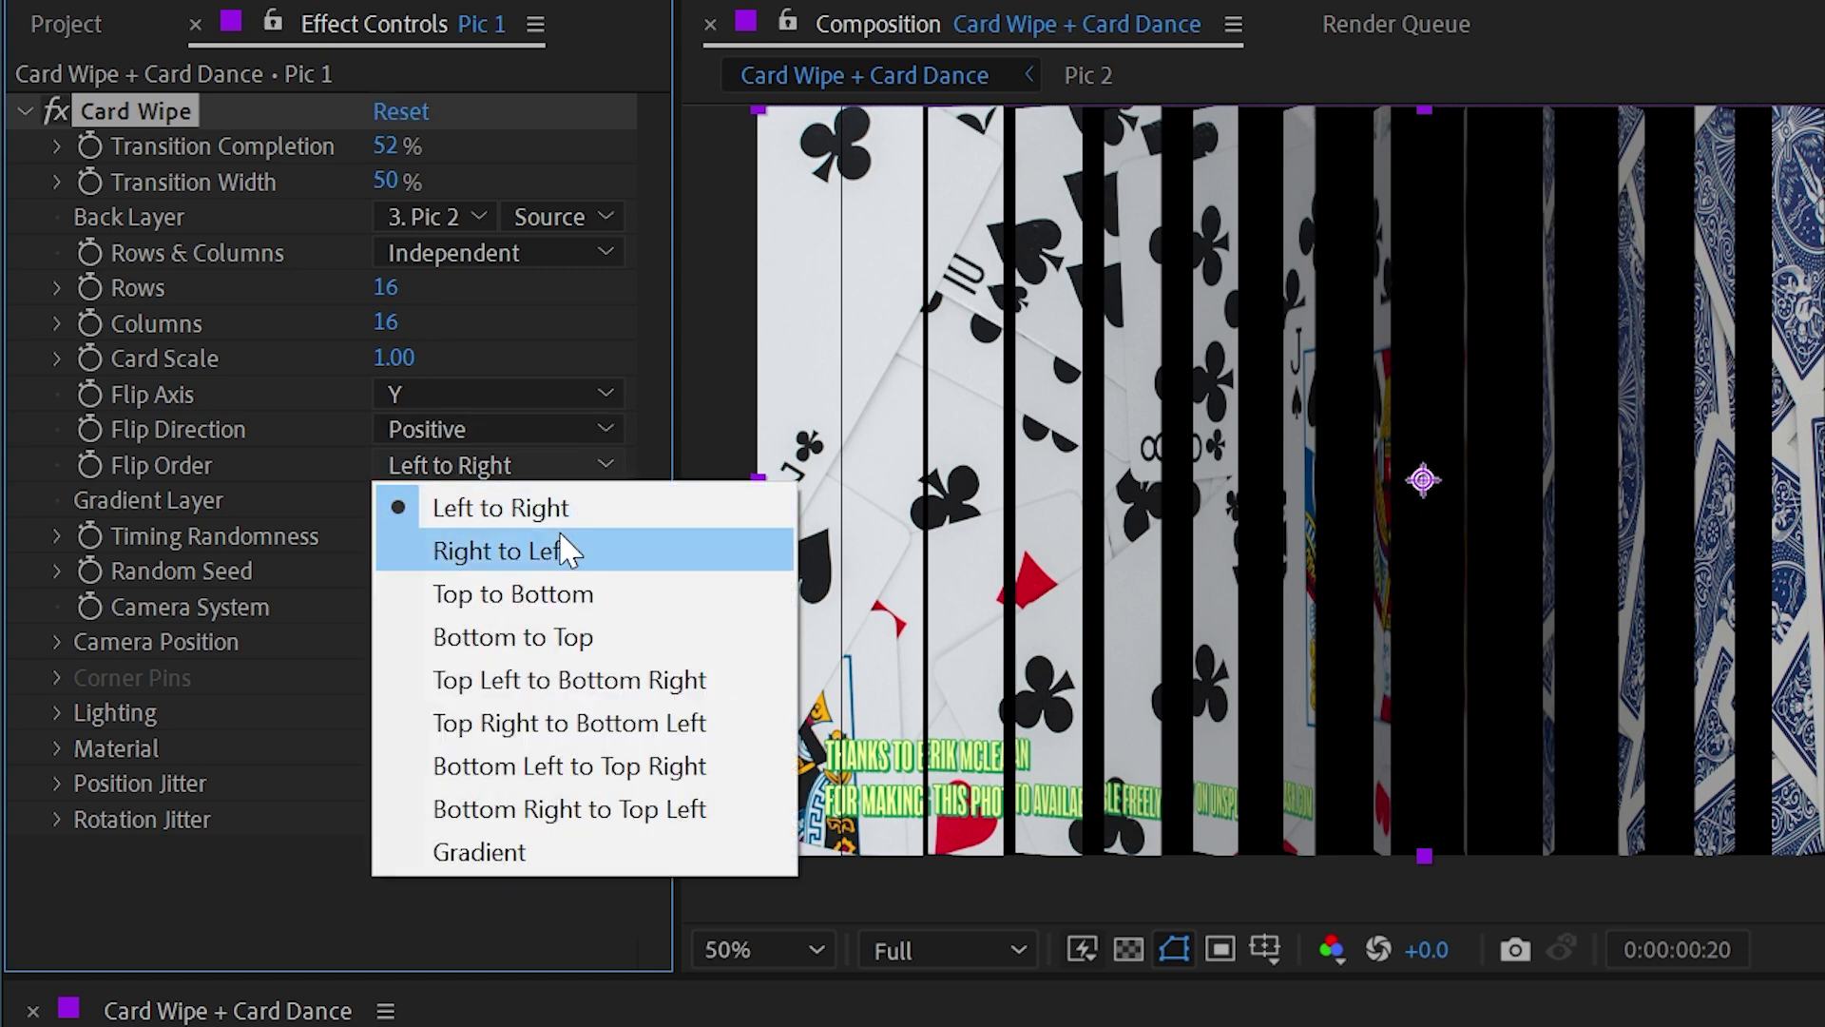
click(593, 679)
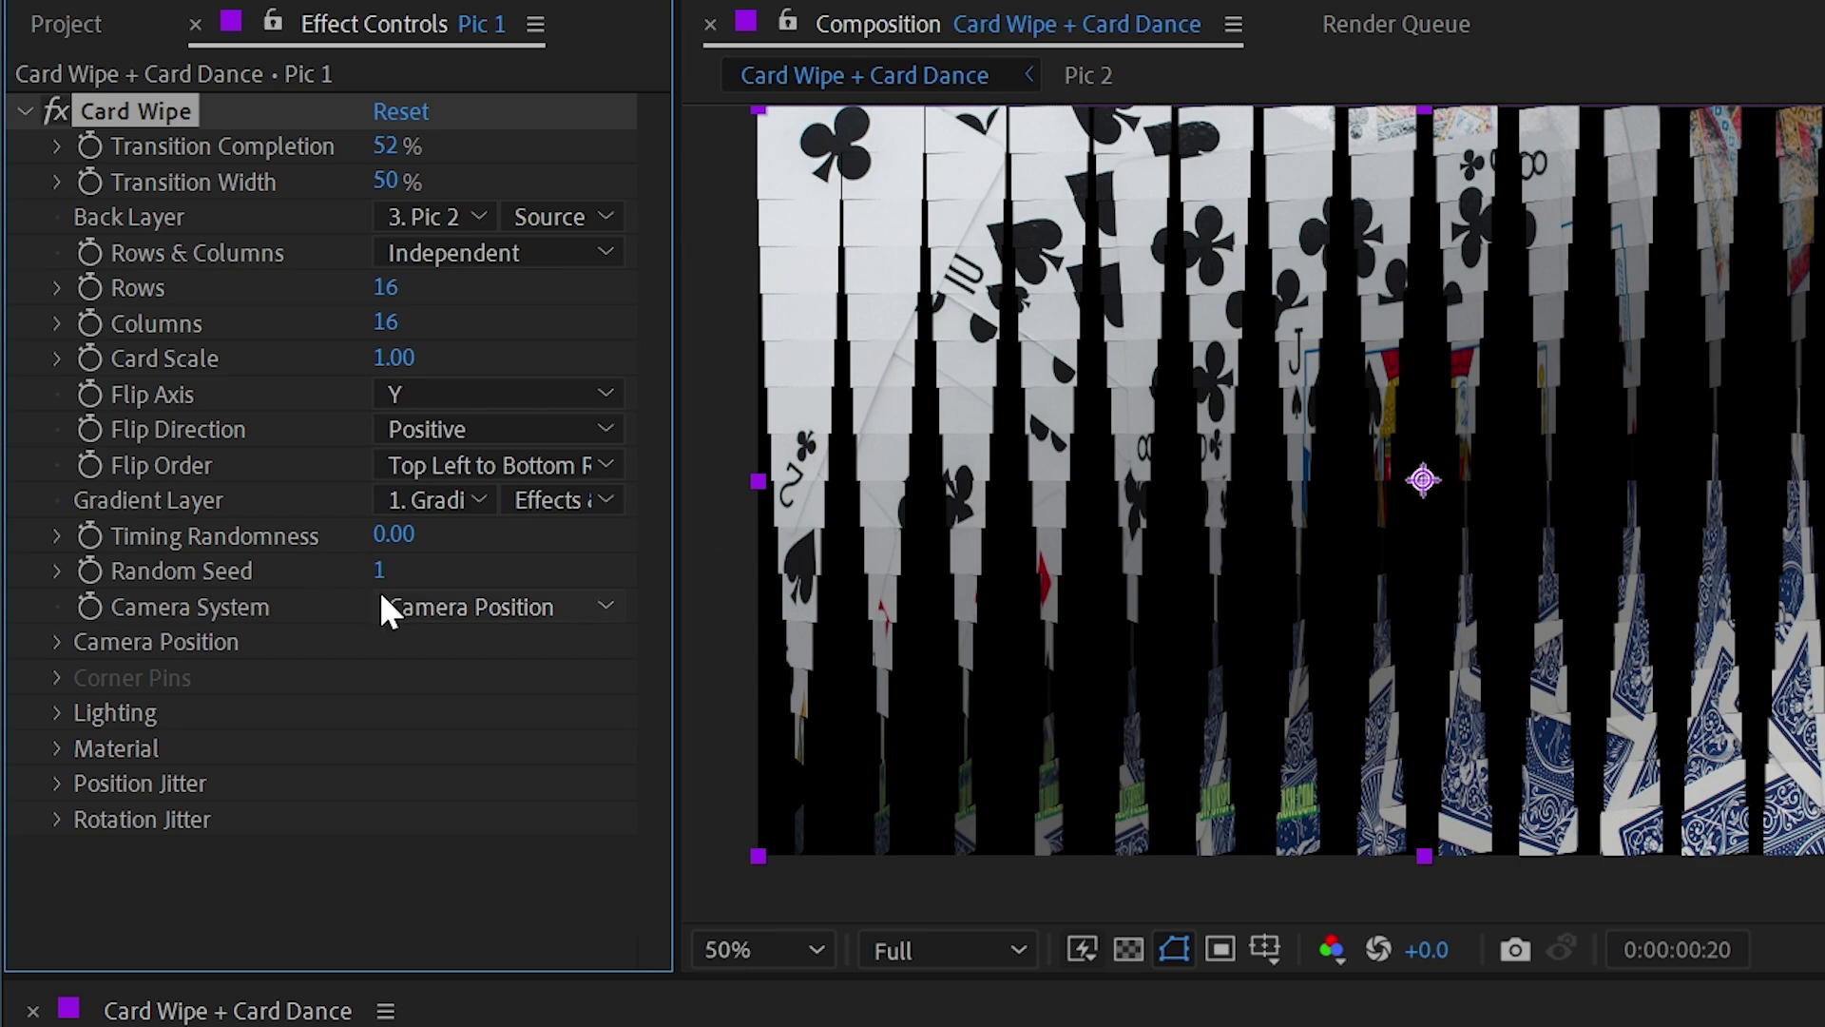
drag(391, 534, 459, 537)
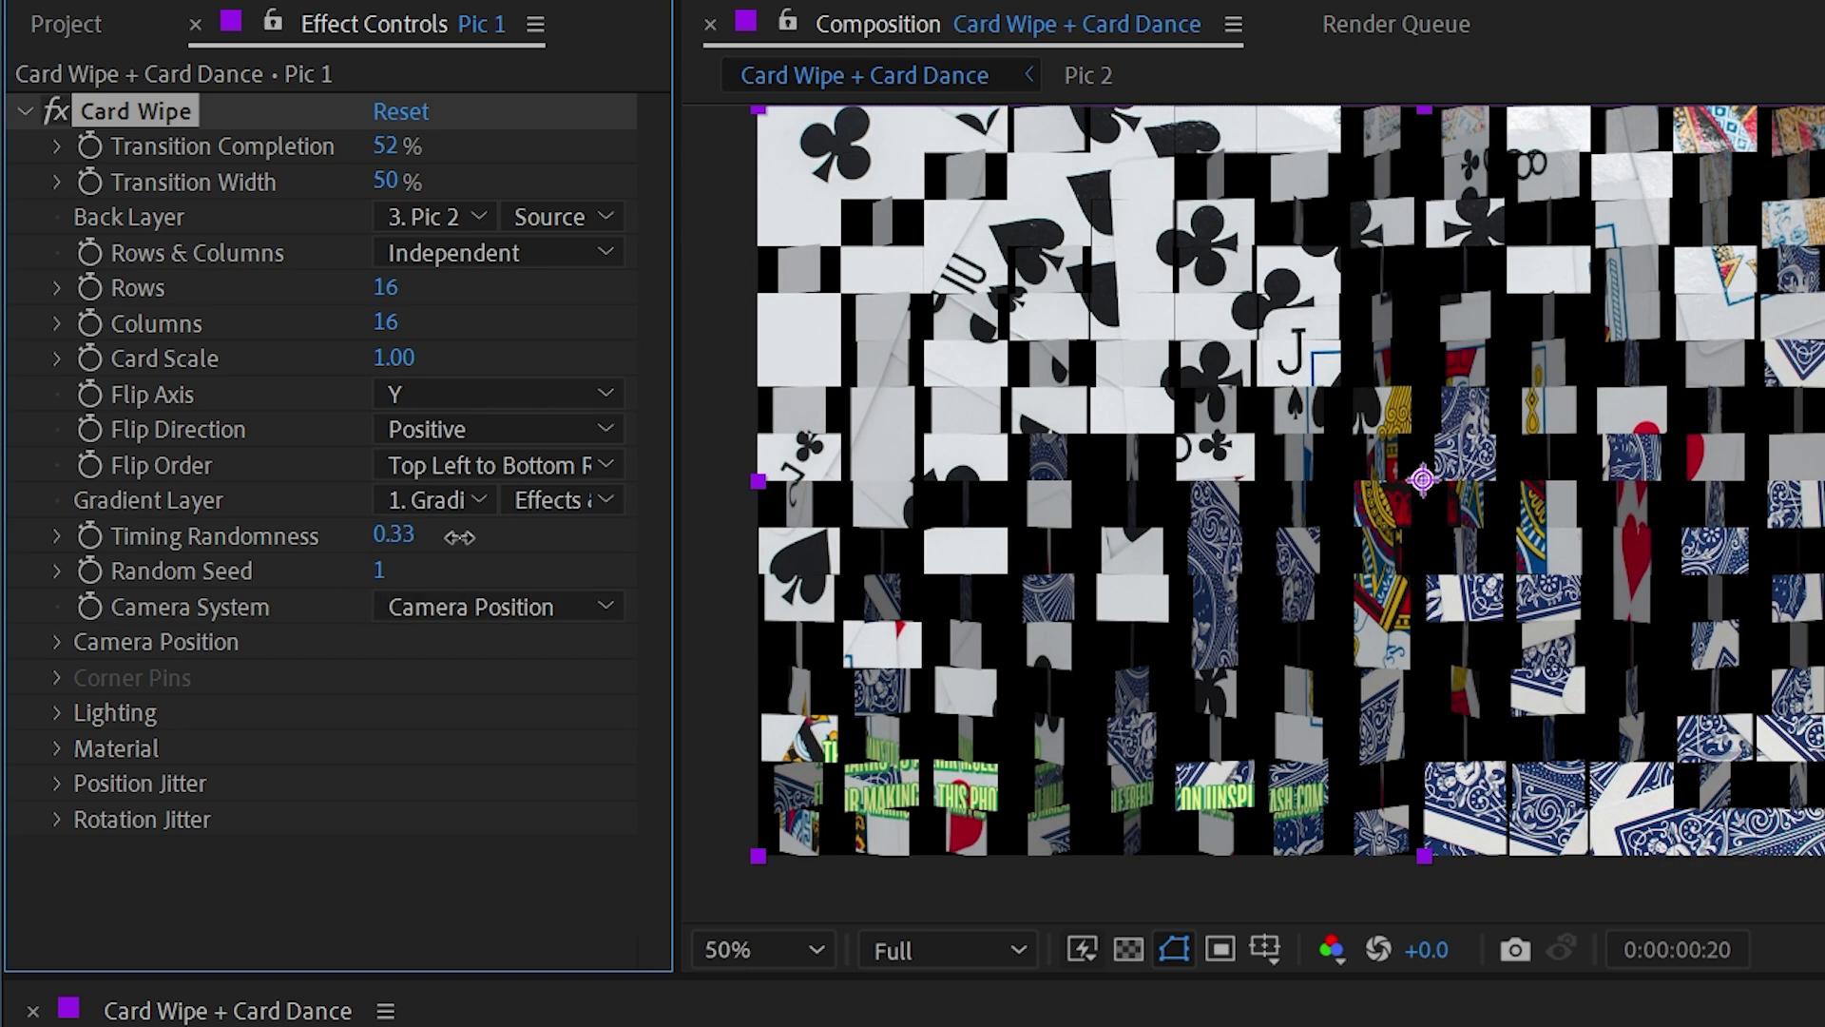
drag(343, 157, 423, 148)
- Set the Card Wipe's Timing Randomness to 1.00, Transition Completion to 49% and Random Seed to 9
drag(394, 535, 638, 534)
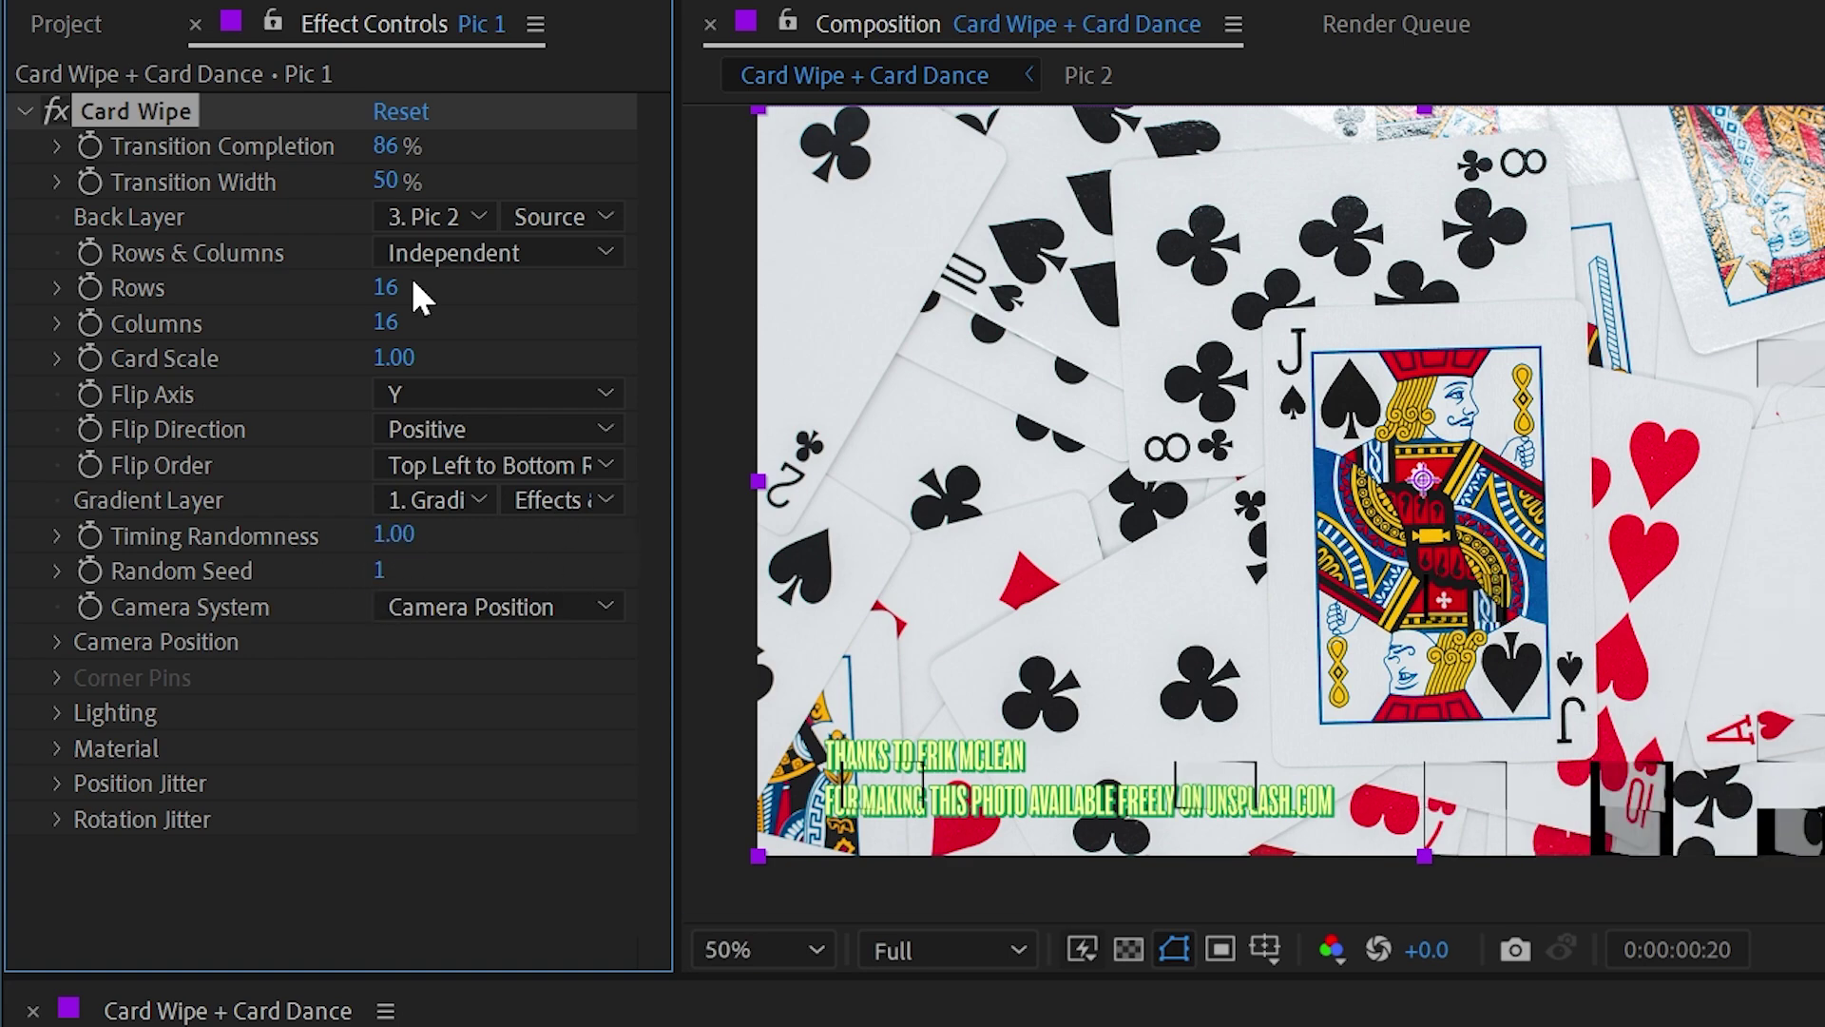
drag(391, 152, 310, 157)
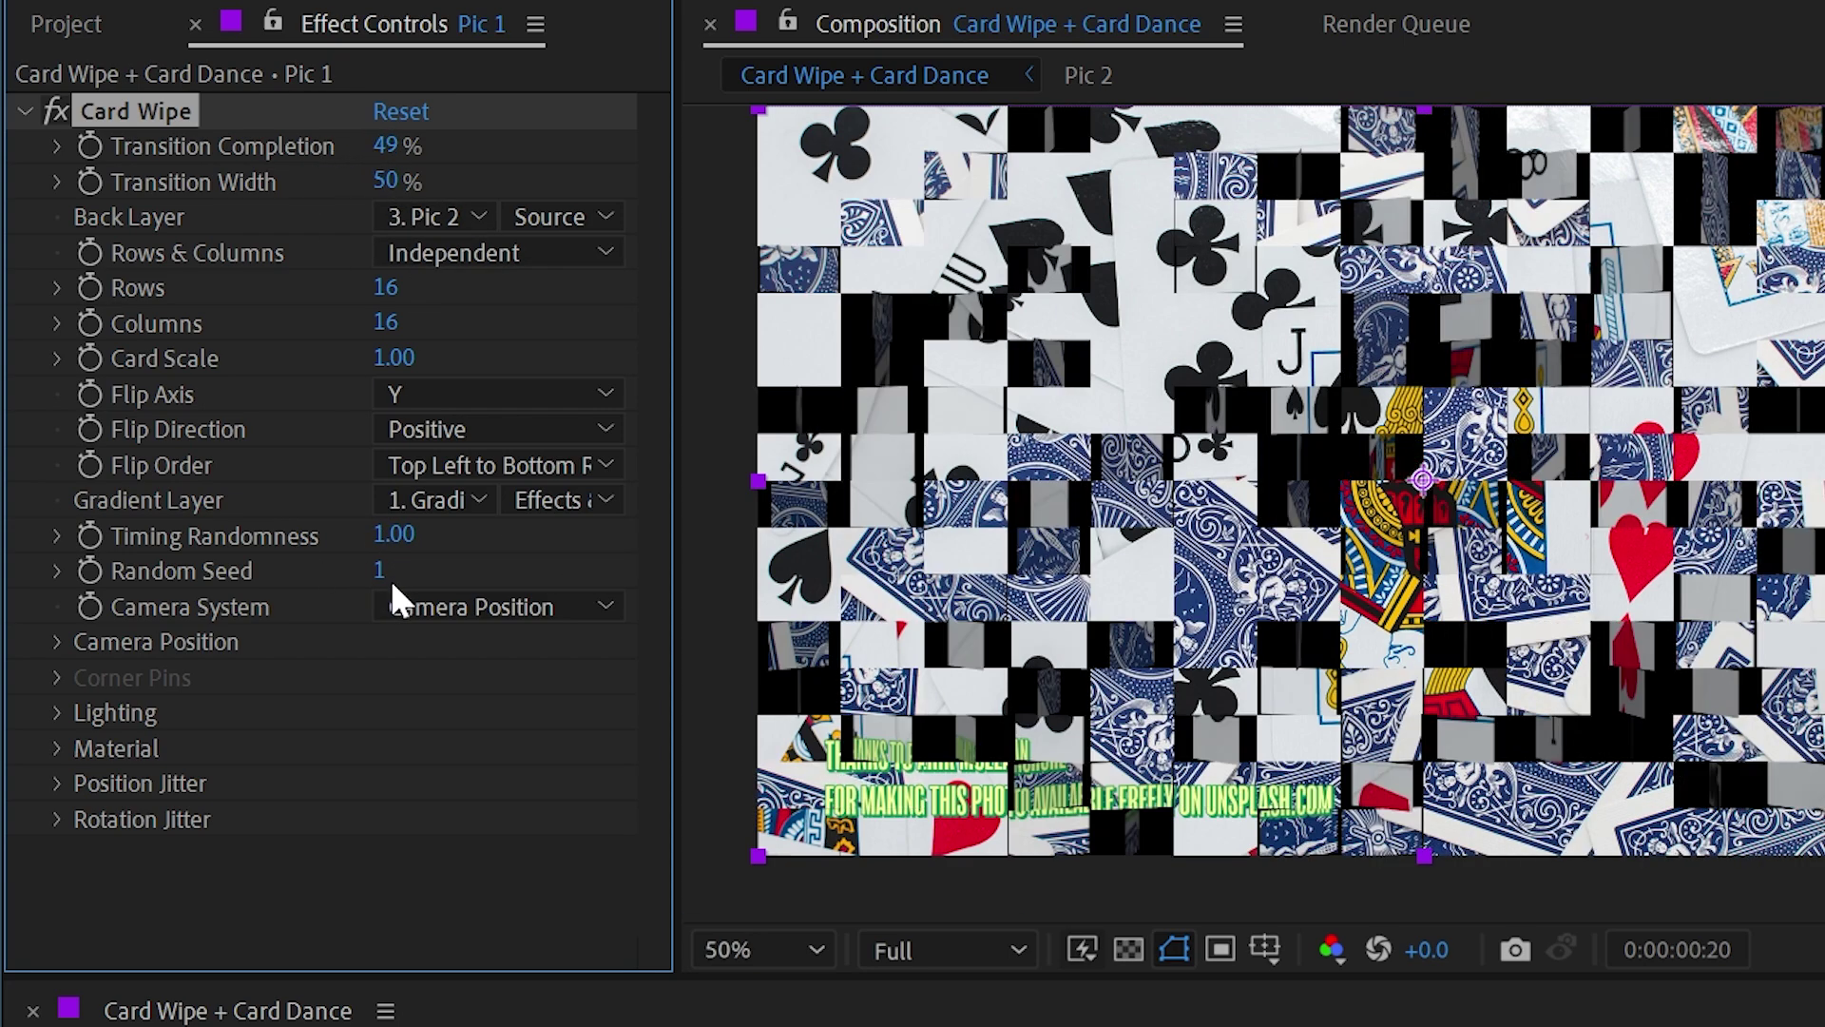
drag(387, 569, 521, 591)
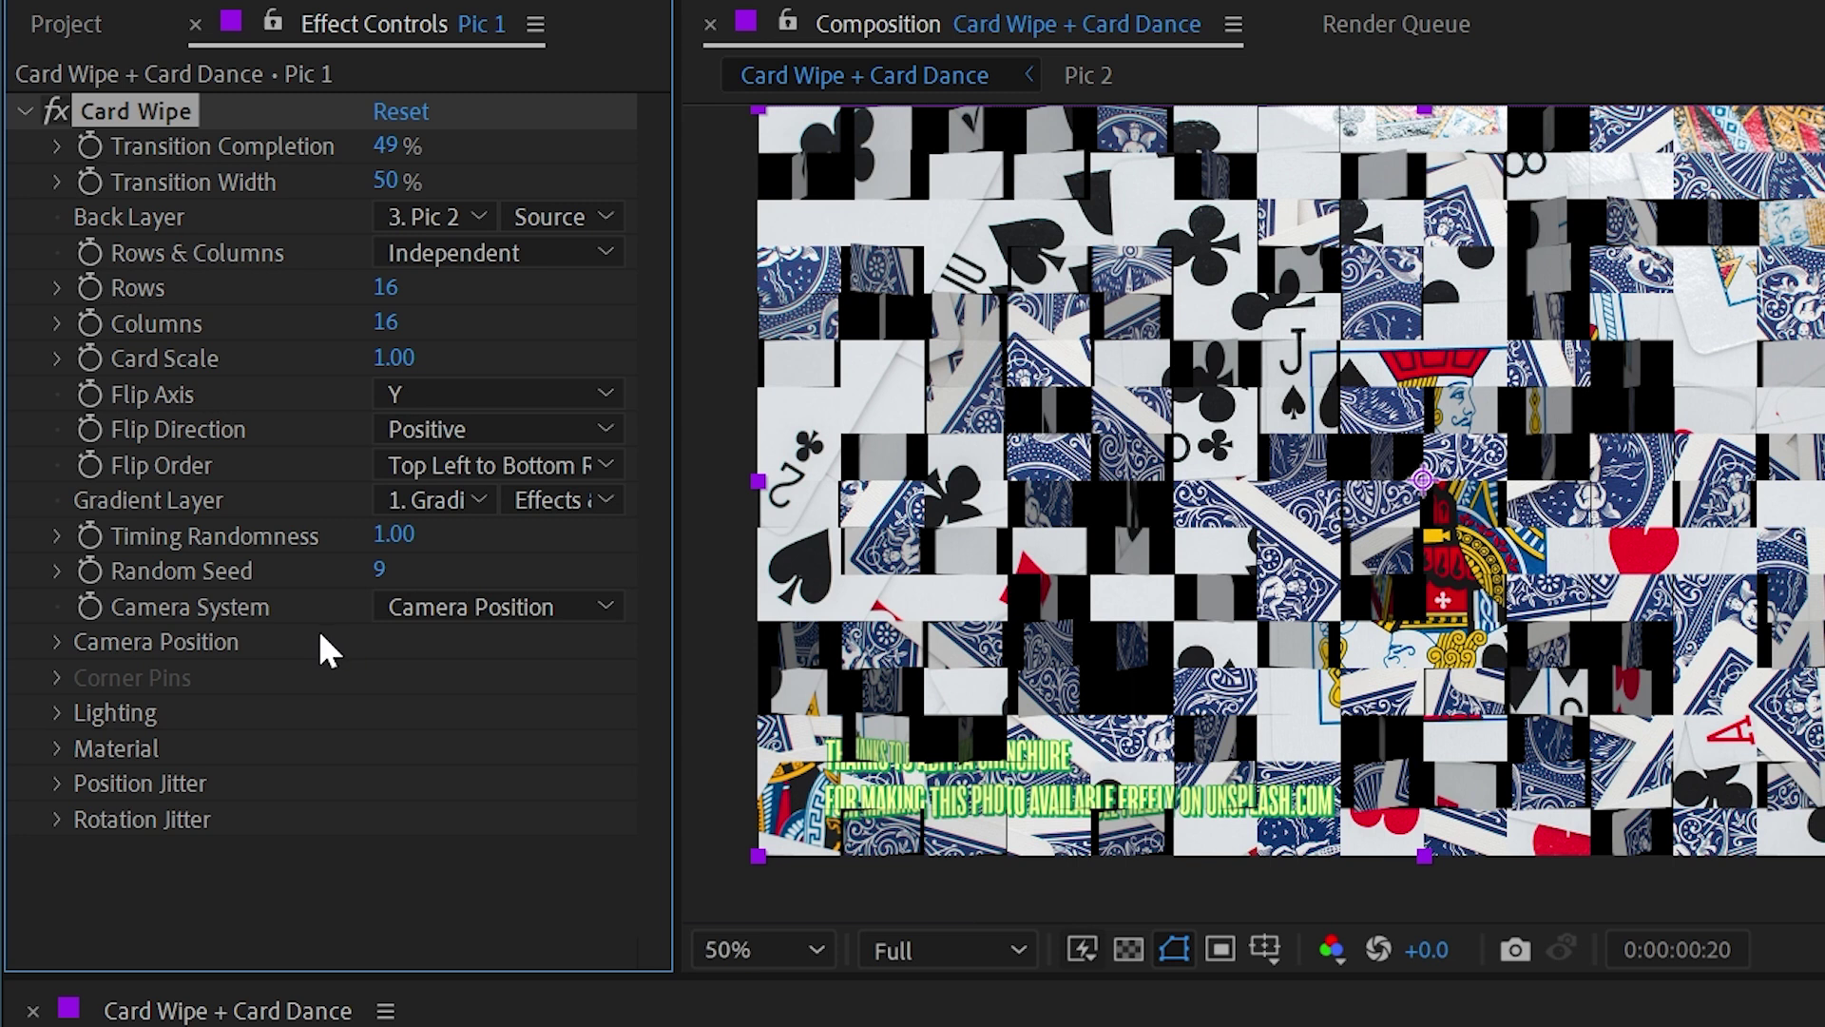
- Review the Camera System options, keep Camera Position, and expand the Camera Position settings
click(460, 609)
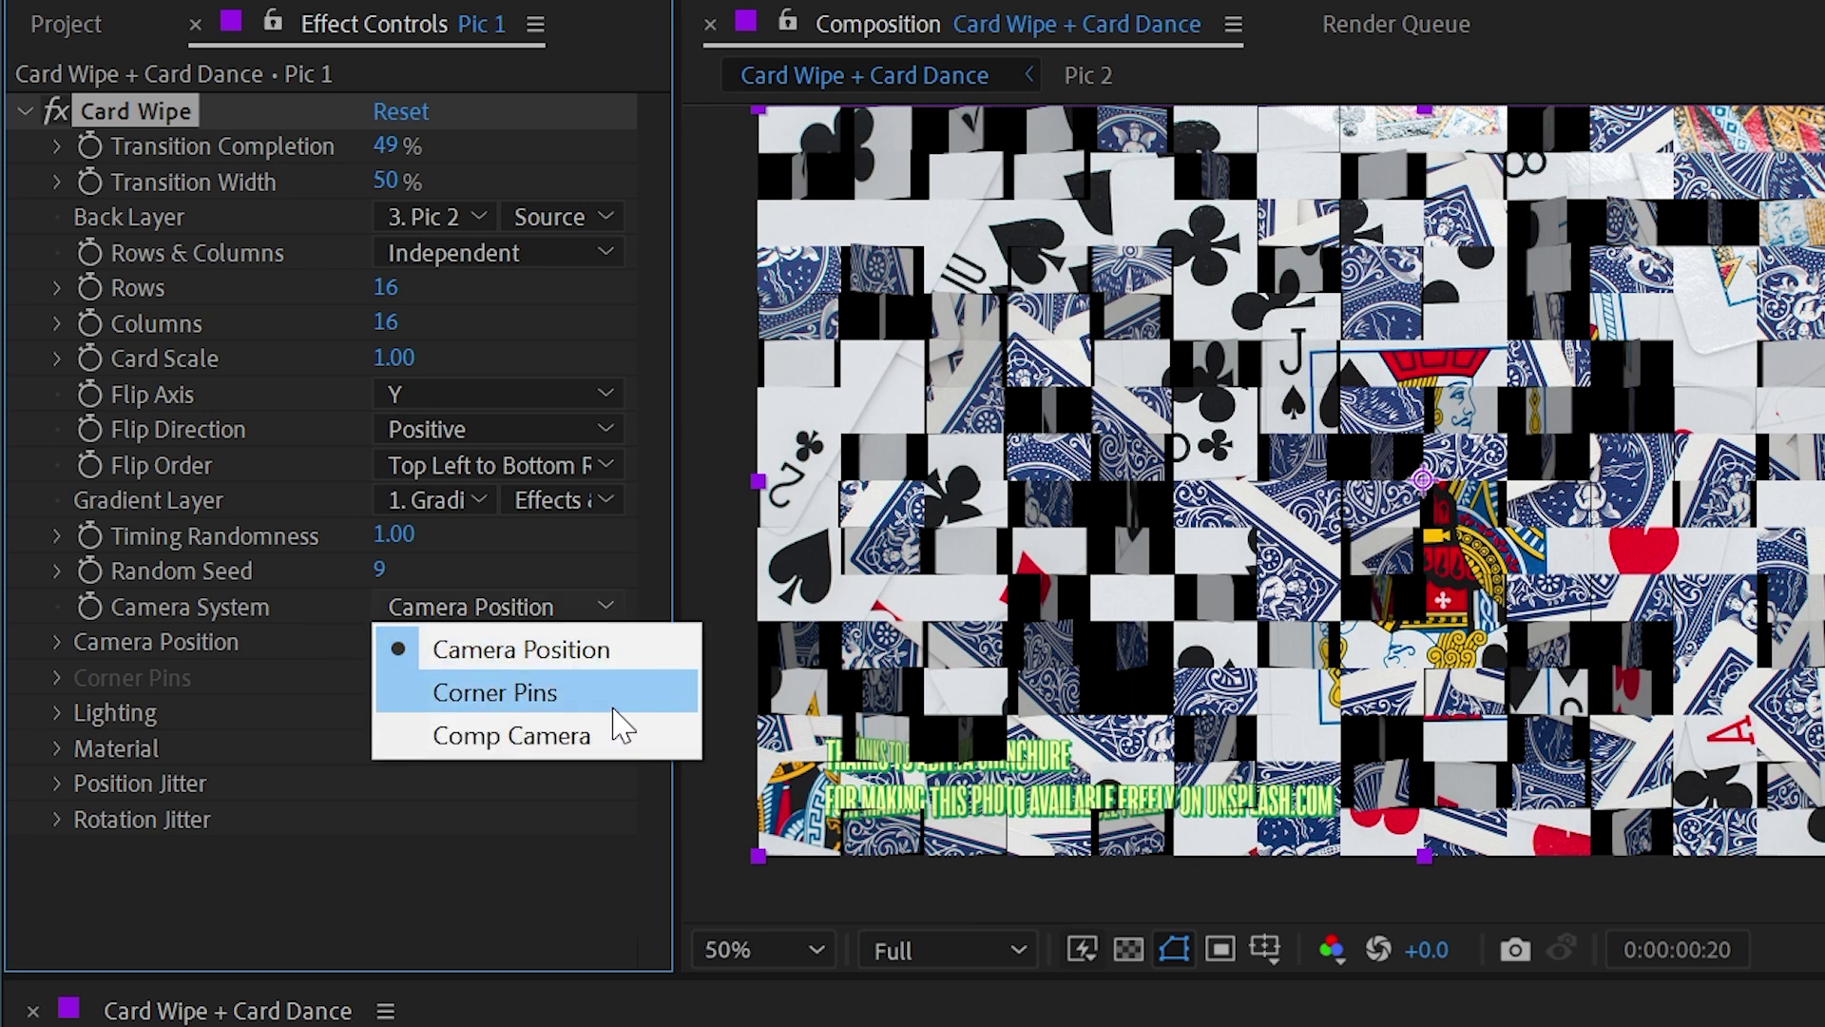
click(551, 662)
click(57, 642)
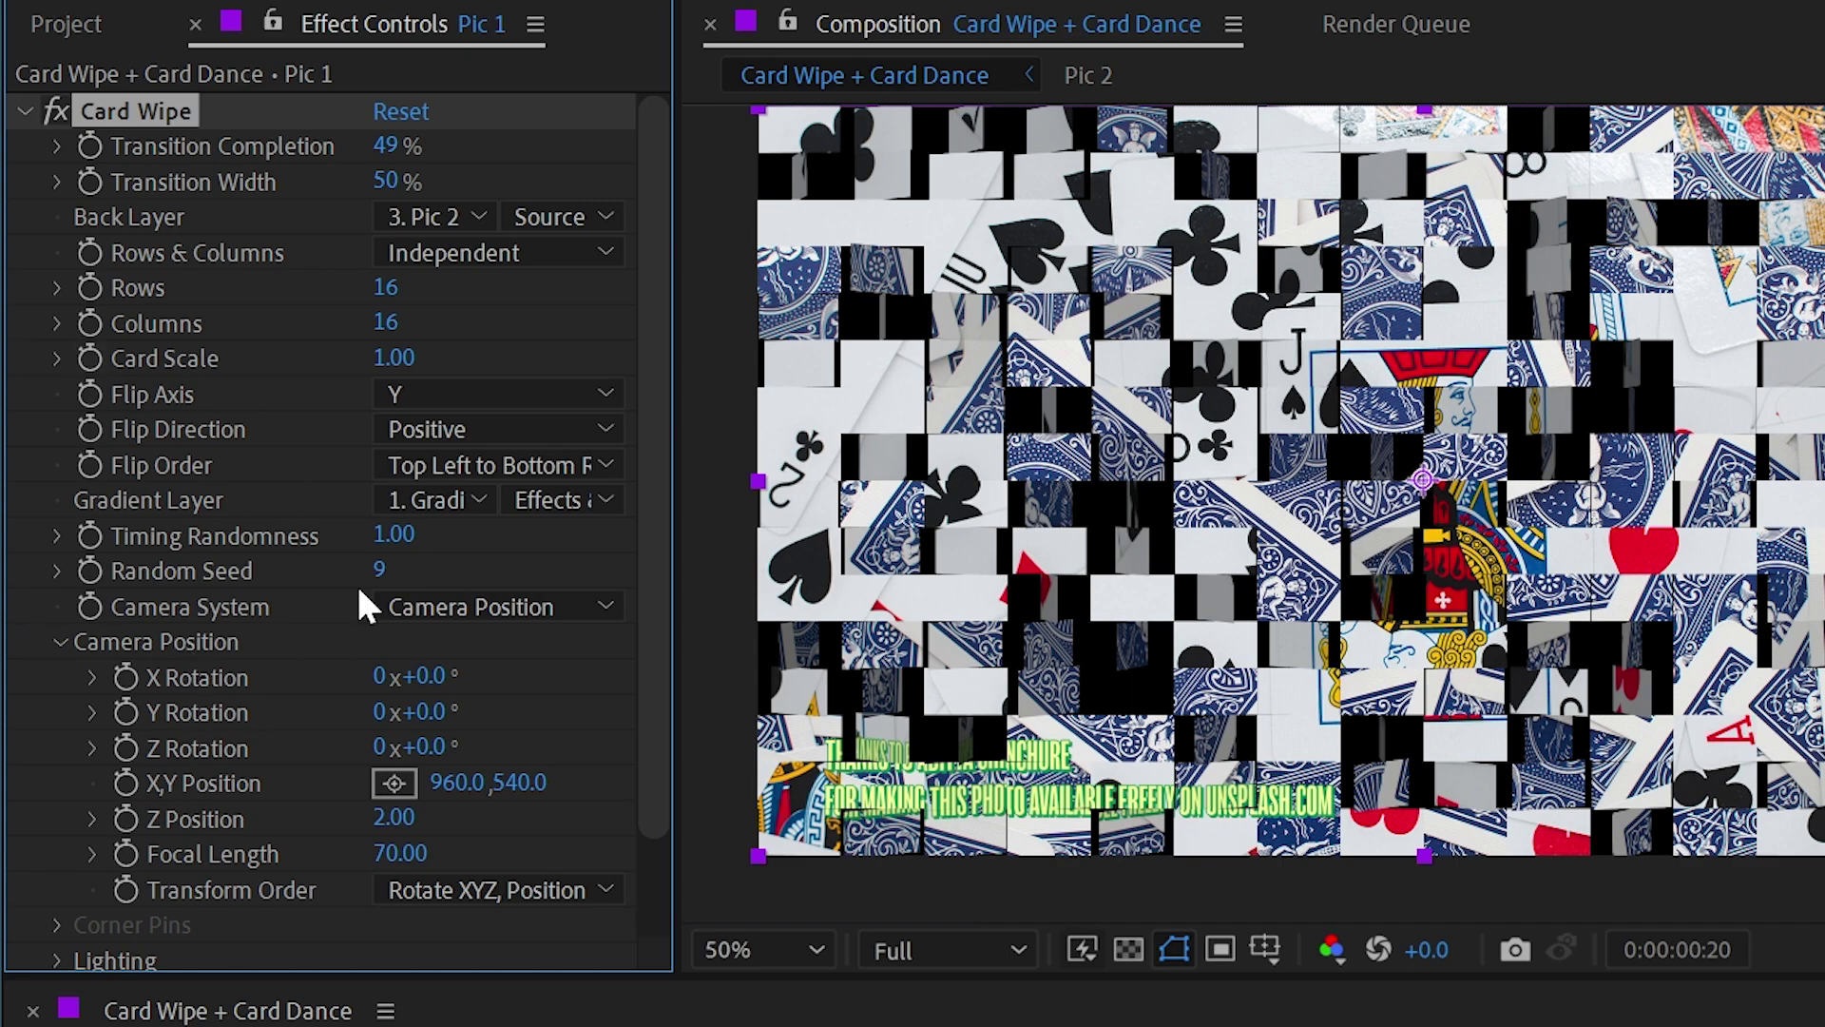
- Try changing the Card Wipe camera's rotation and X,Y Position, undoing each change
drag(427, 685, 367, 687)
key(ctrl+z)
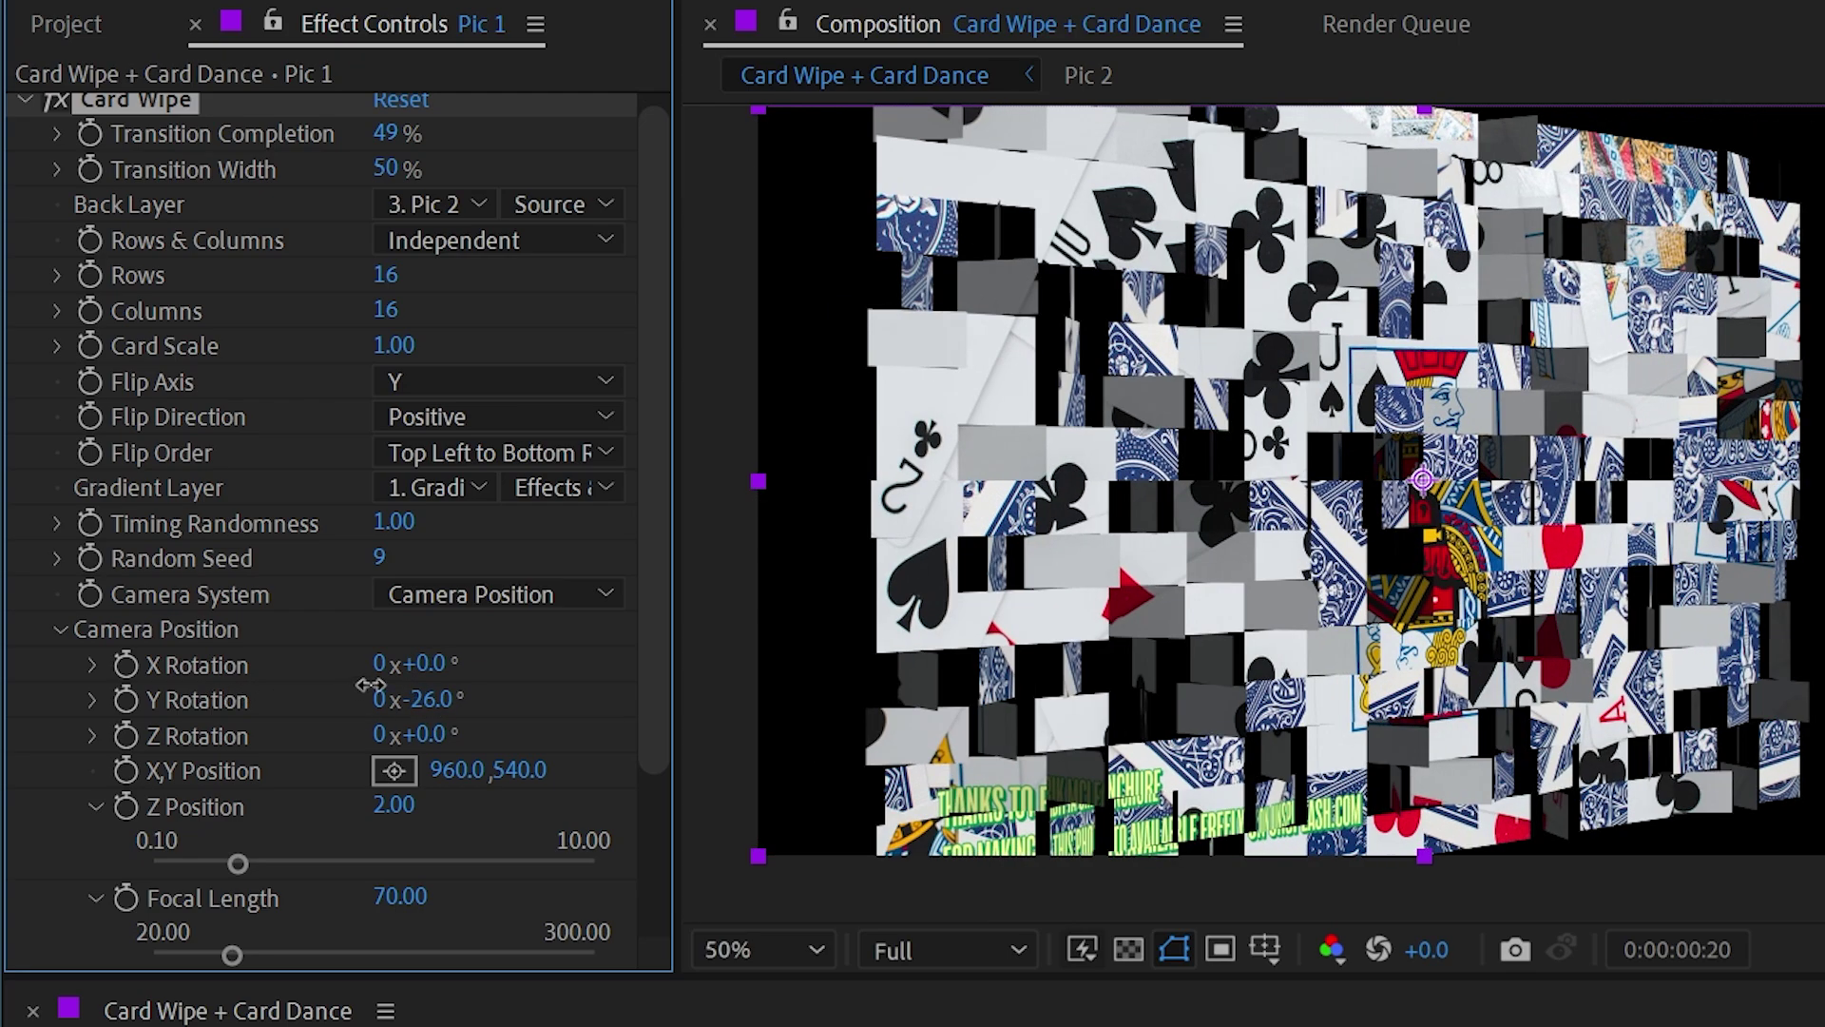
key(ctrl+z)
drag(475, 767, 631, 795)
key(ctrl+z)
key(ctrl+z)
- Set the camera's Focal Length to 27 and Z Position to 0.96, keeping the Transform Order at Rotate XYZ, Position
drag(400, 910, 322, 899)
drag(398, 803, 178, 803)
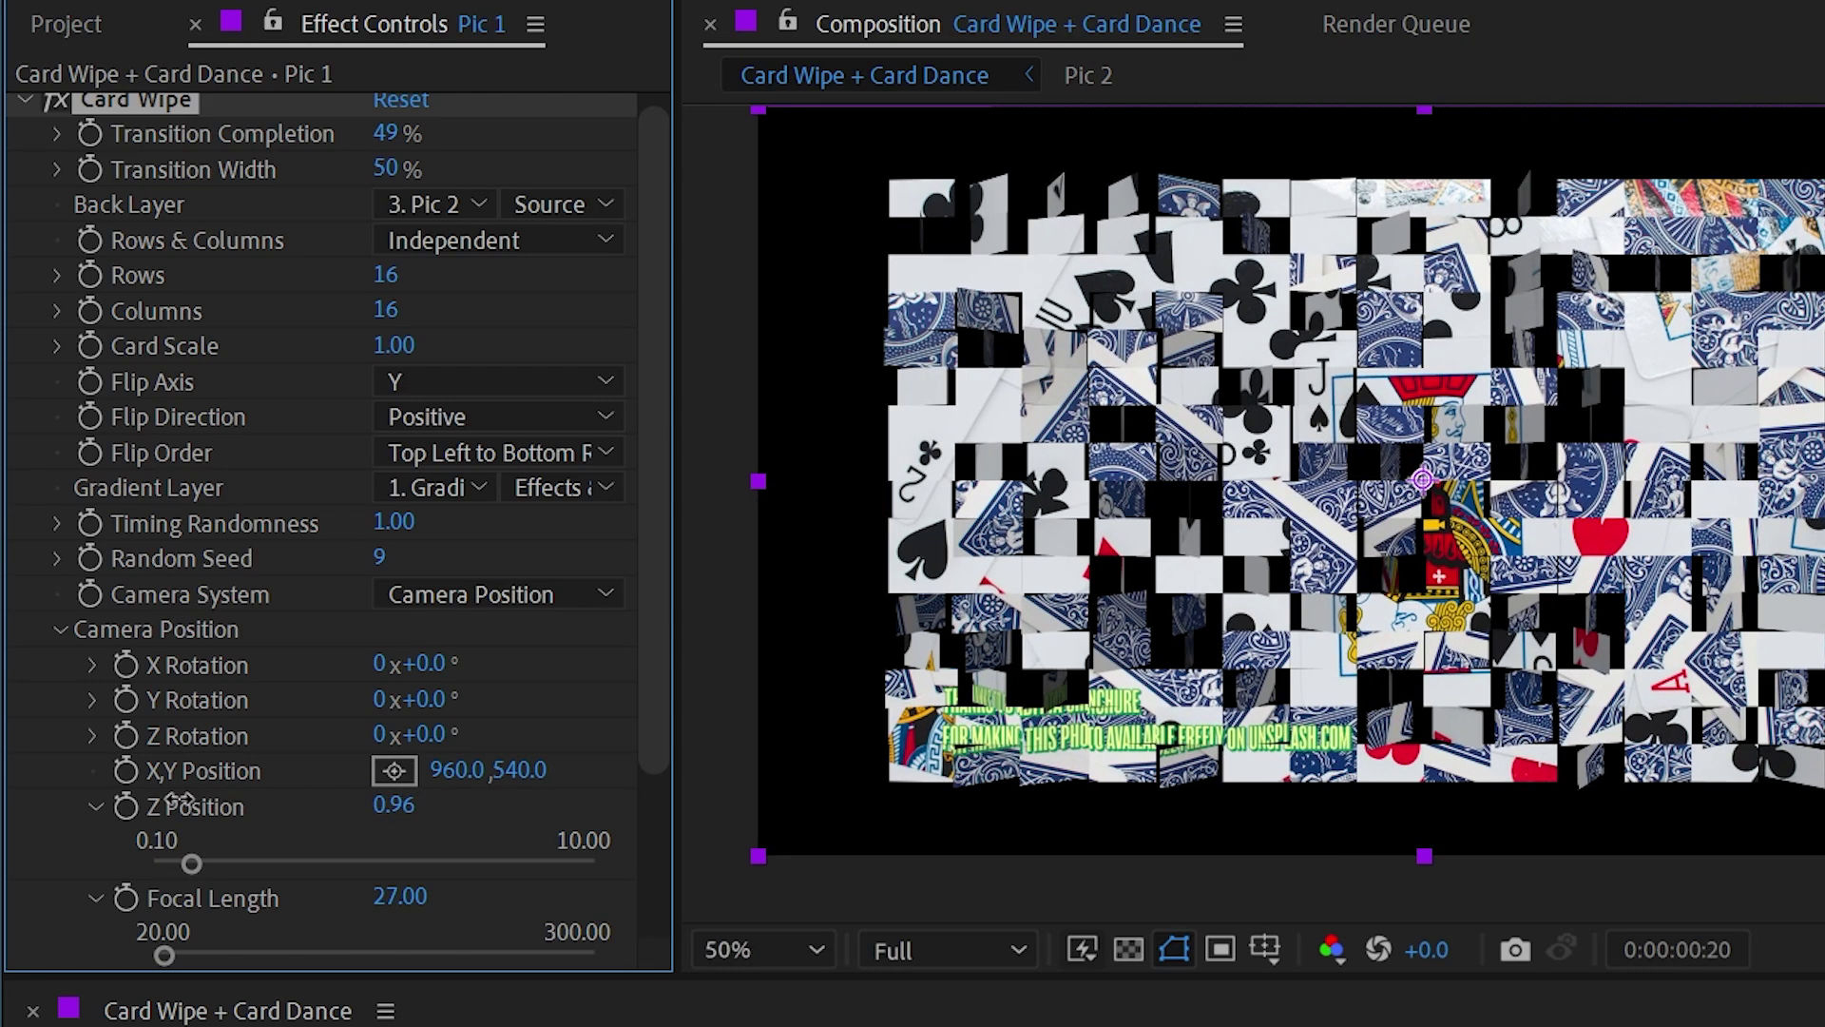
scroll(179, 803, down, 3)
click(443, 808)
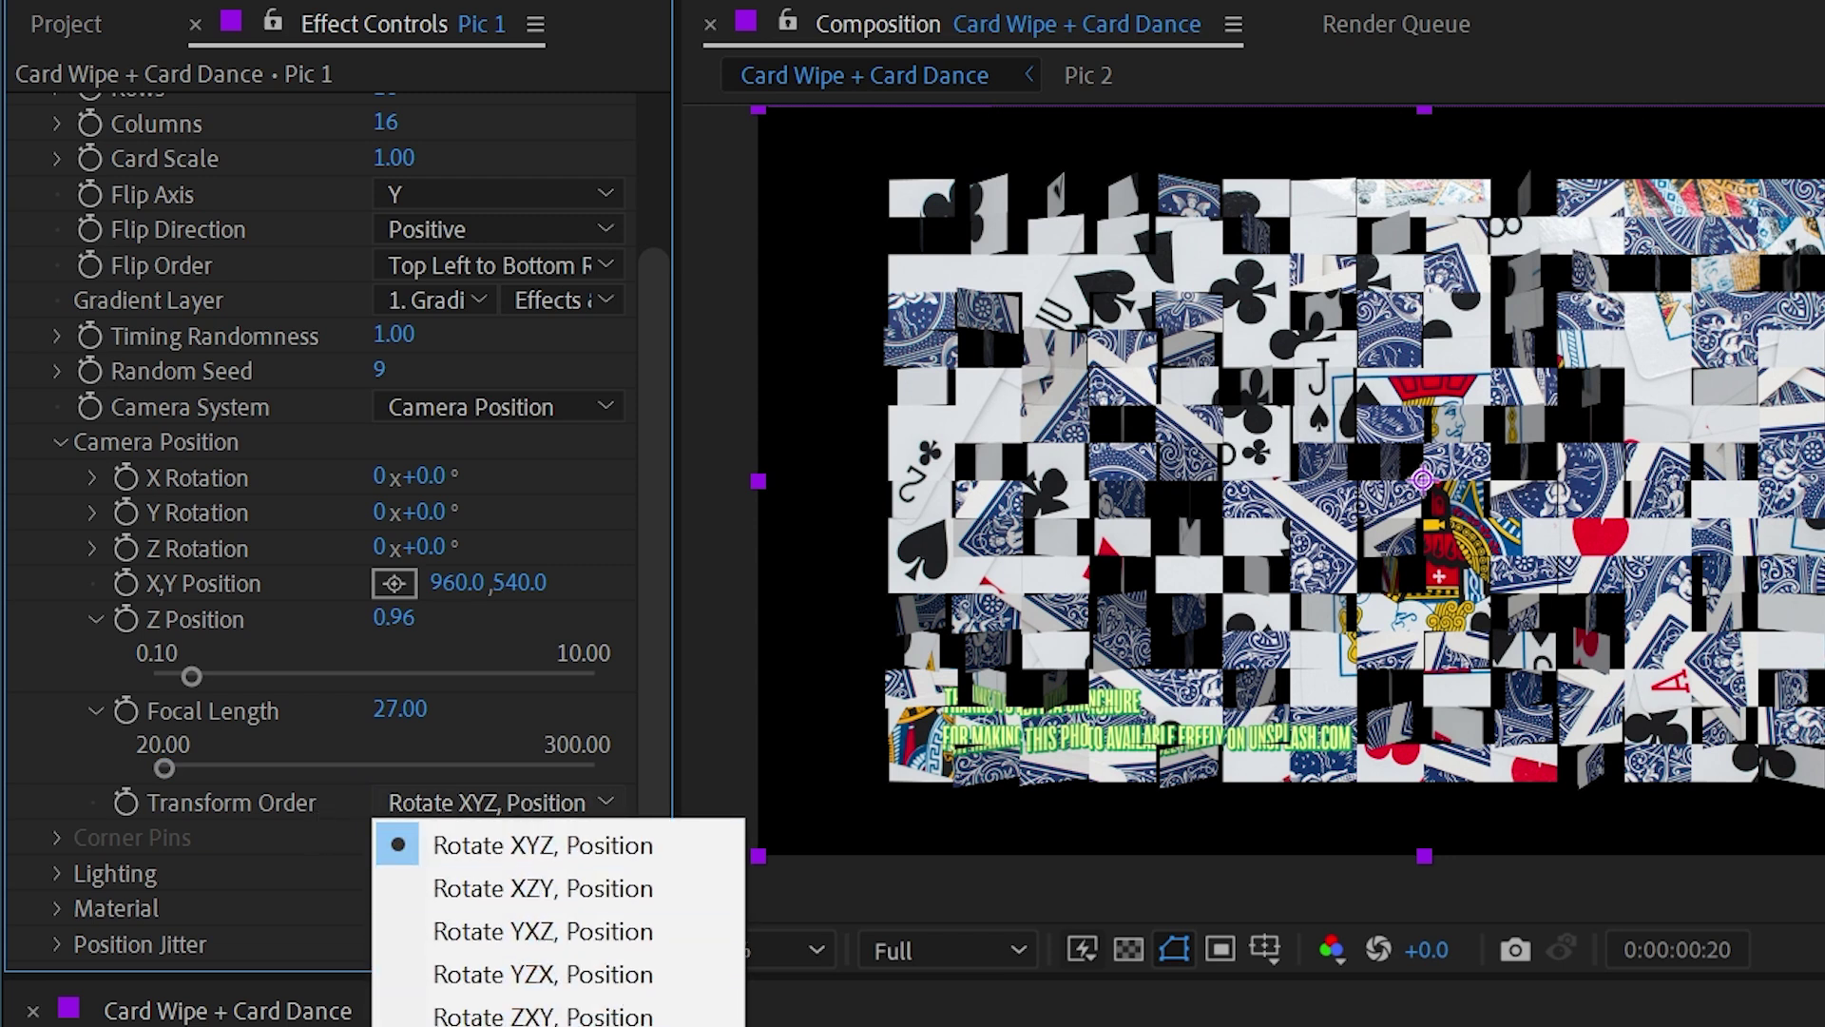
click(260, 802)
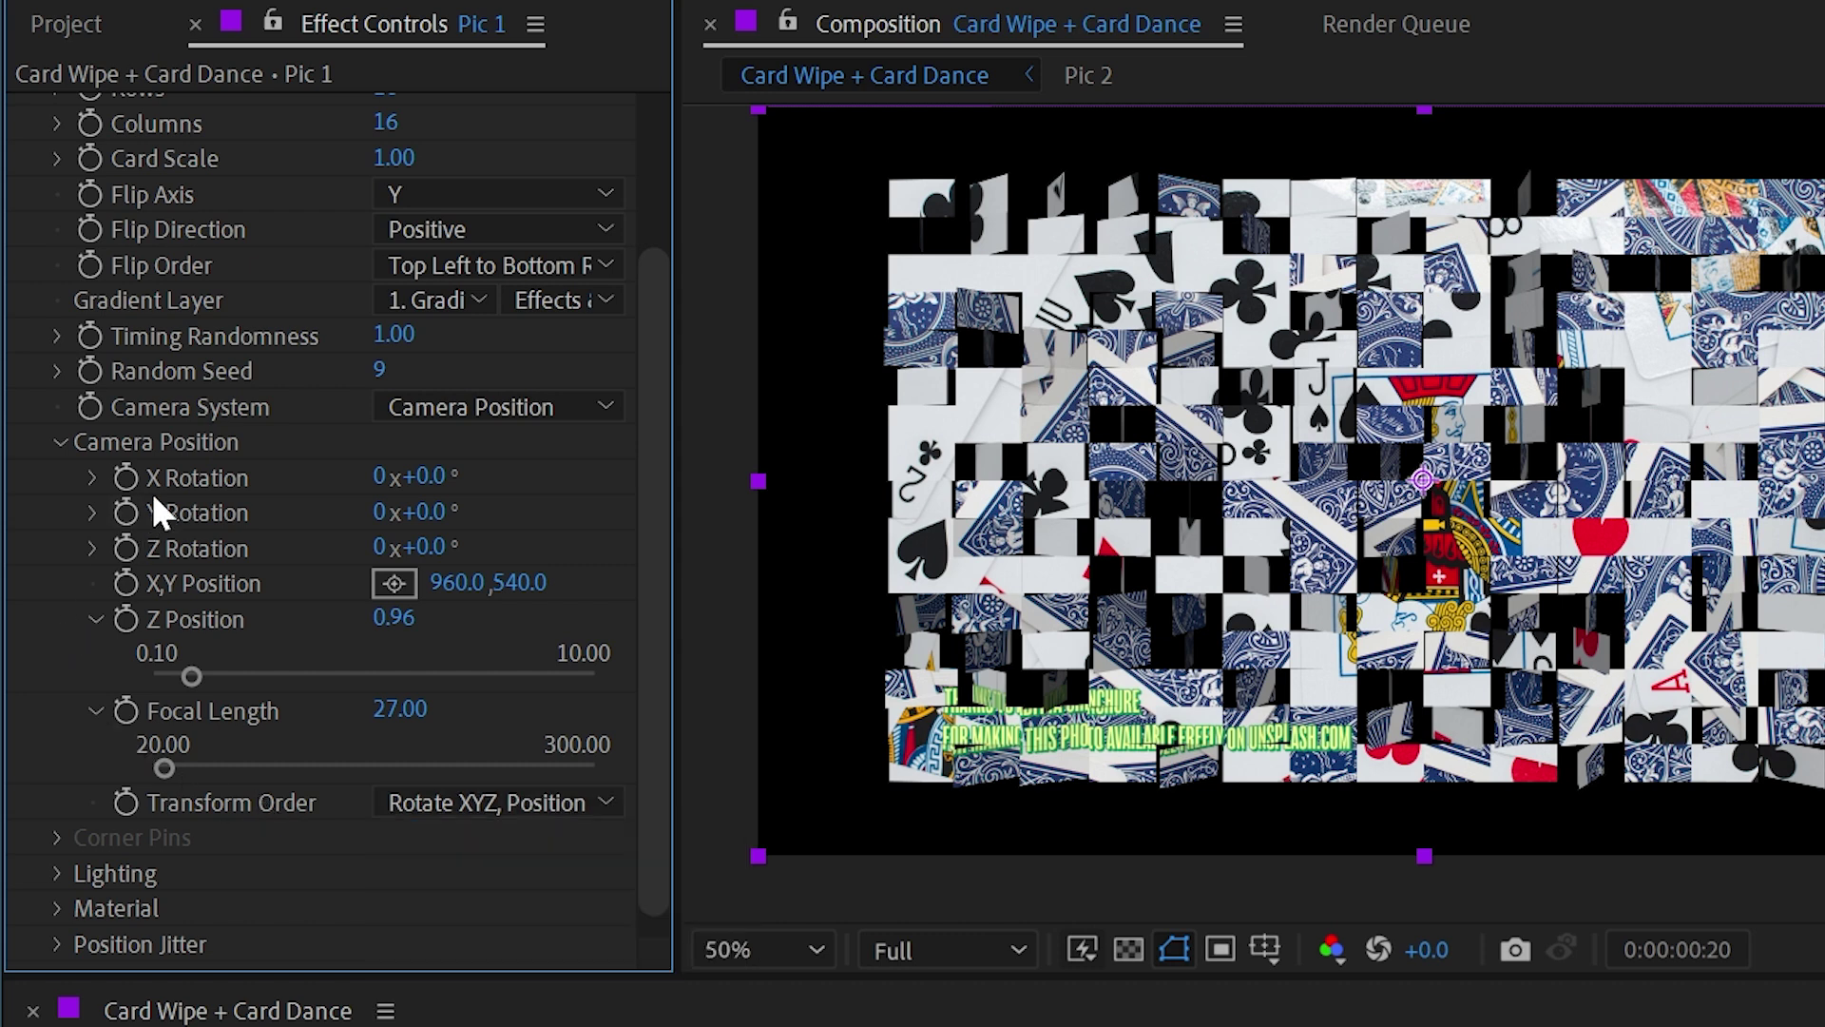
- Set the Card Wipe's Camera System to Comp Camera and add a two-node camera, Camera 1, using a different lens preset
click(491, 406)
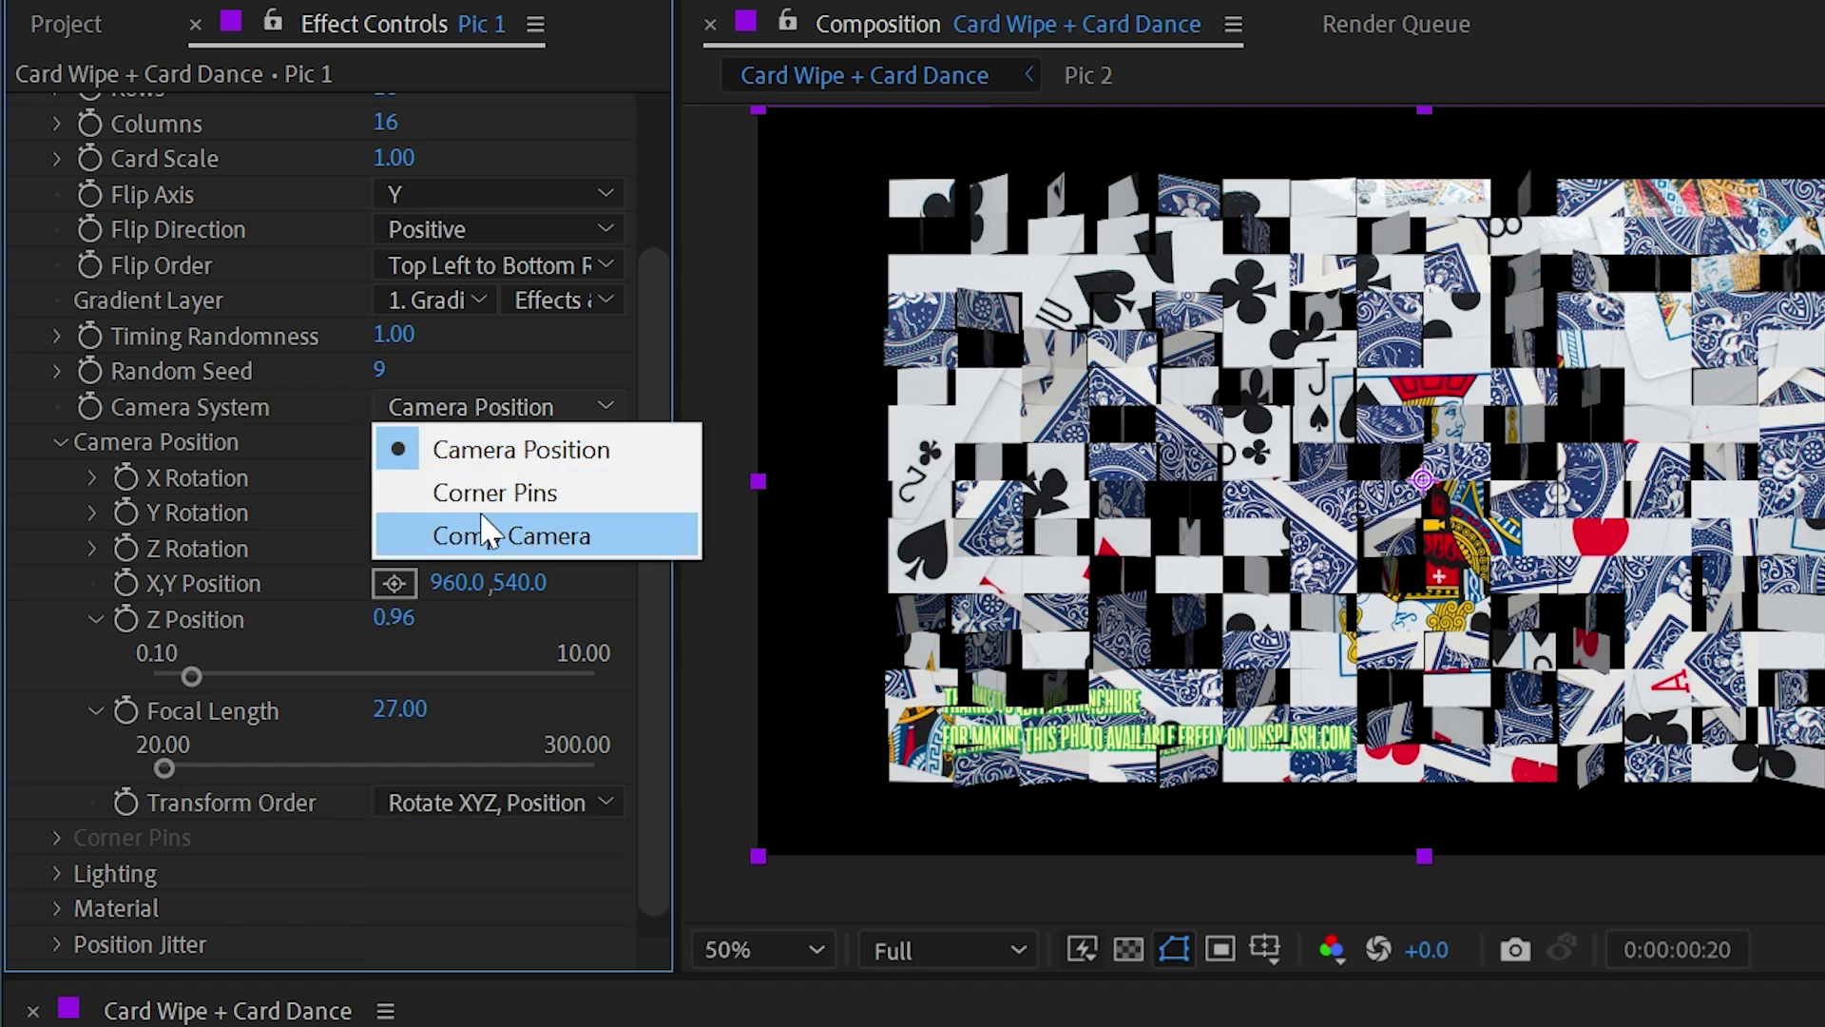
click(505, 538)
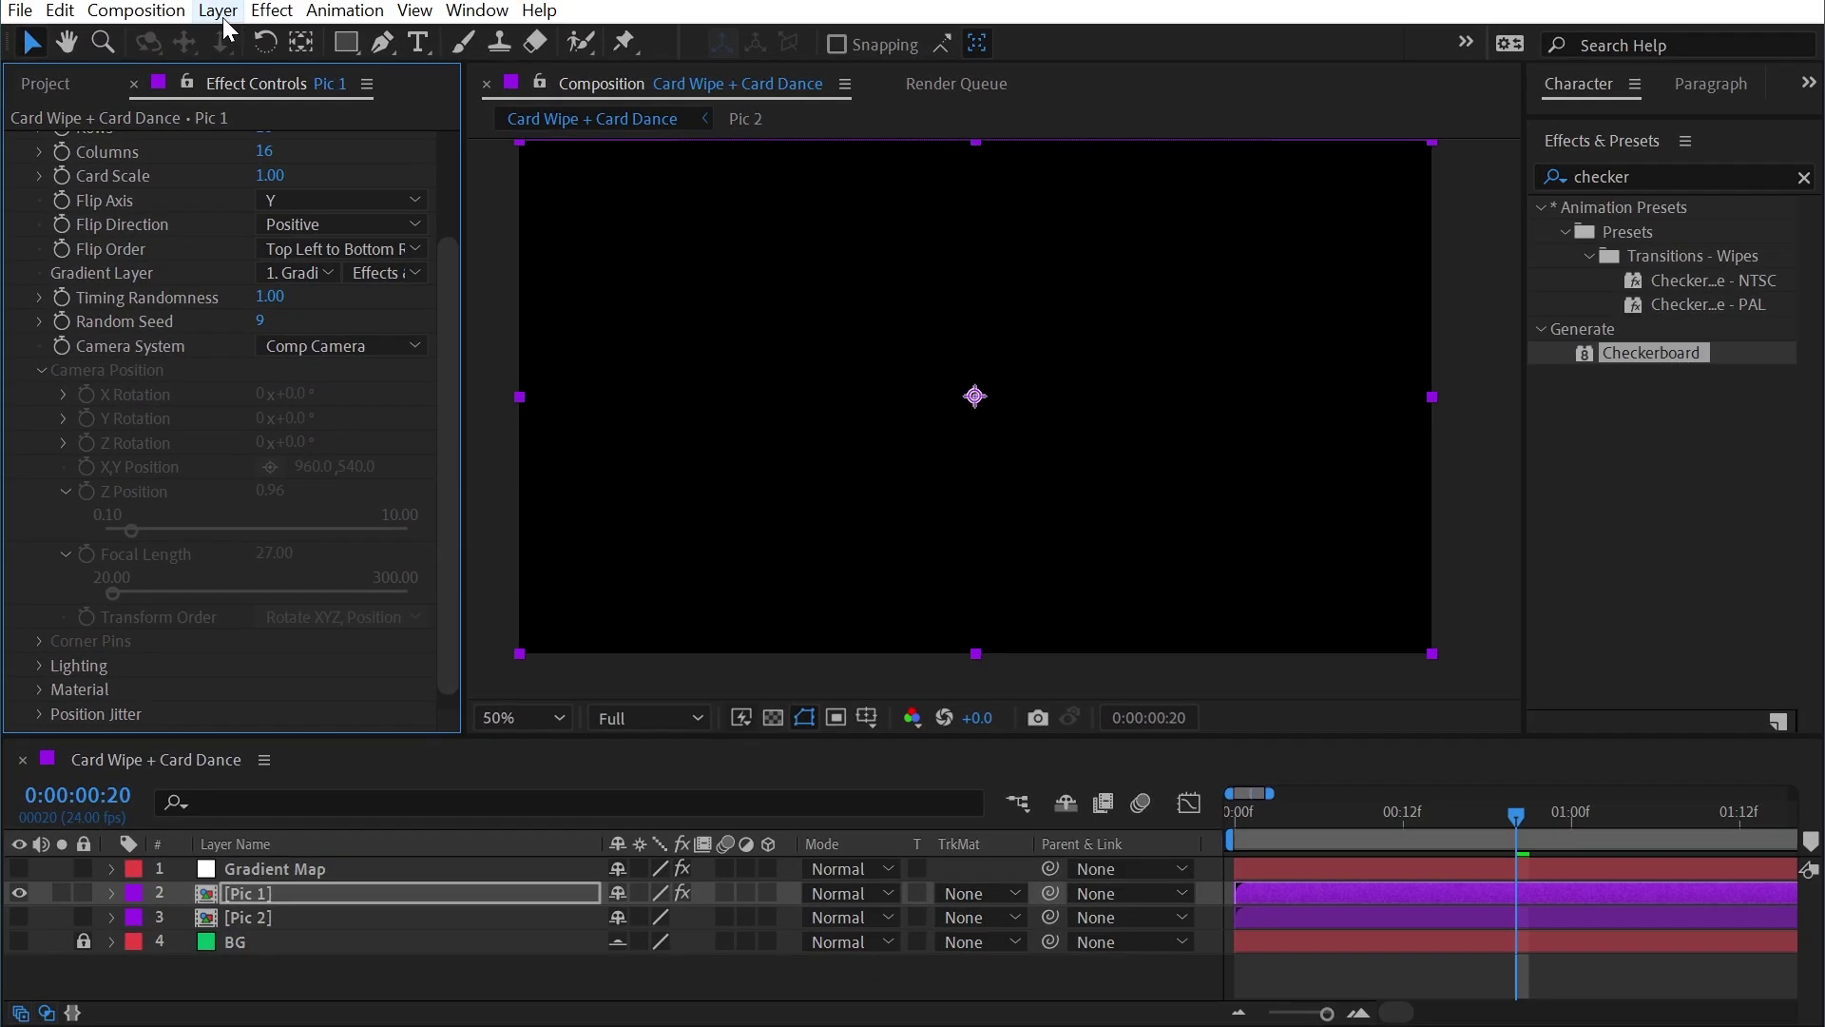
click(218, 11)
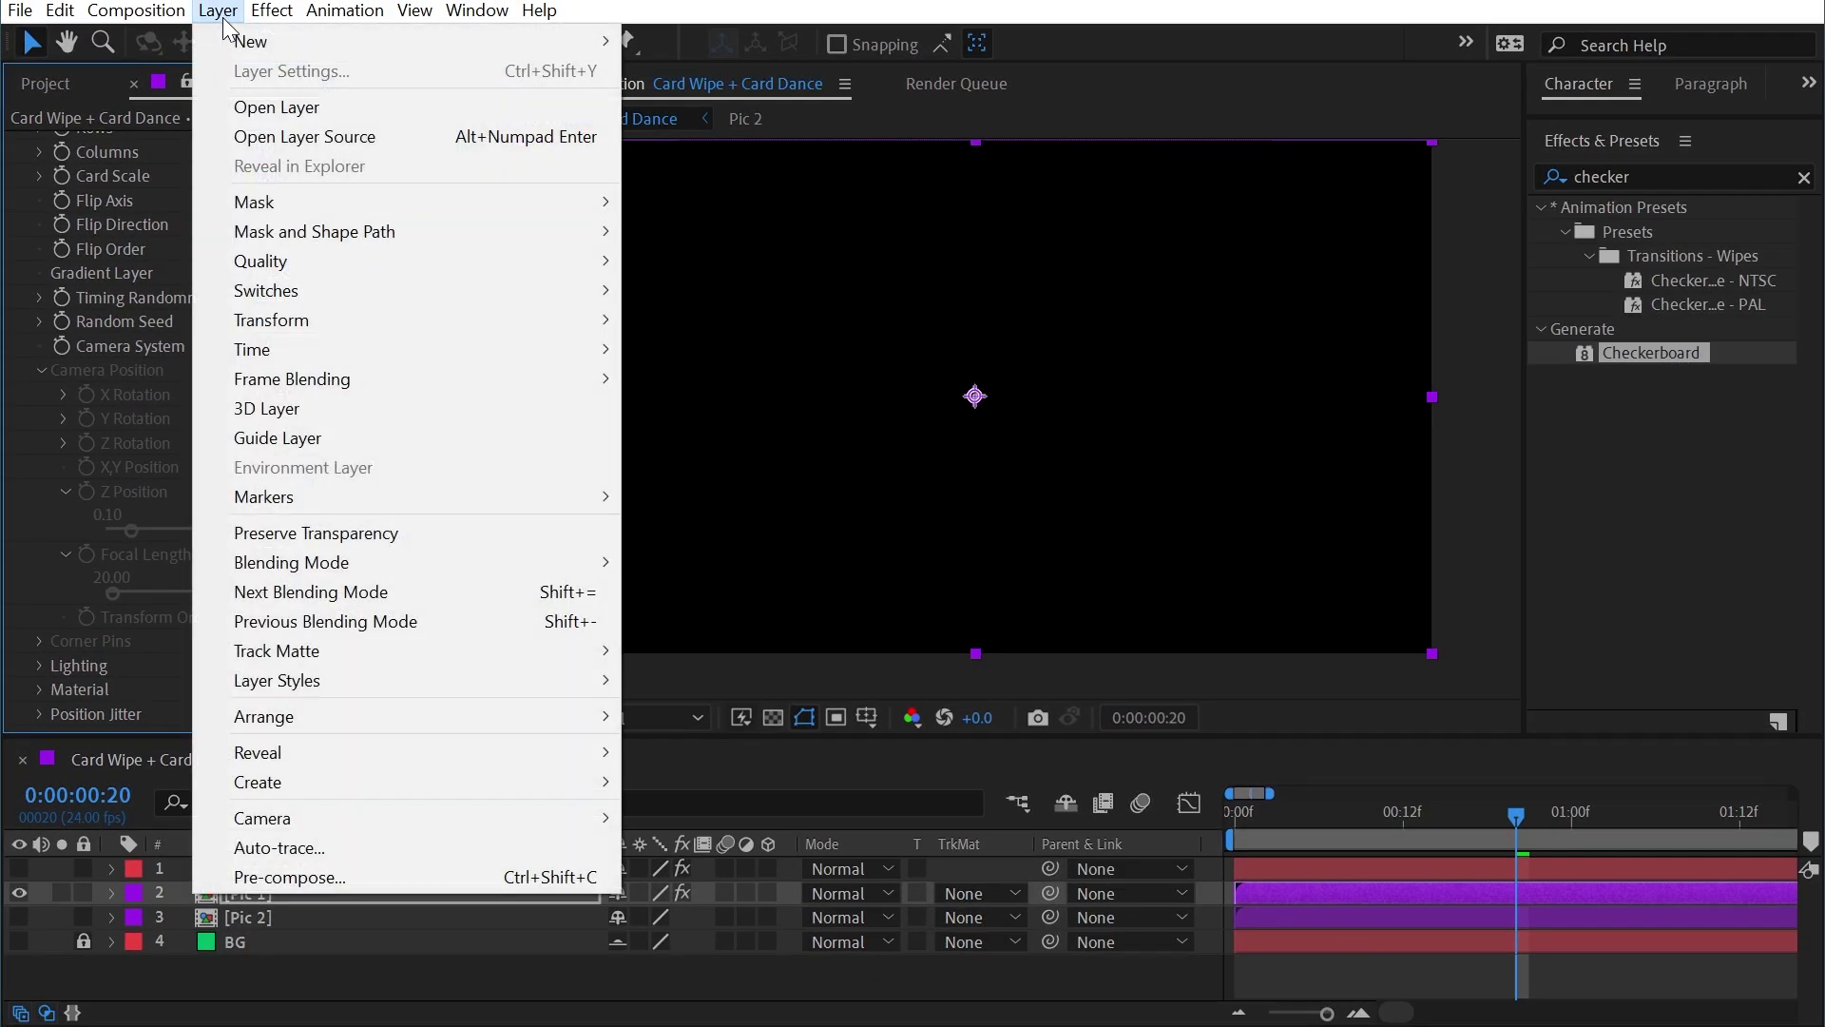
mouse_move(236, 40)
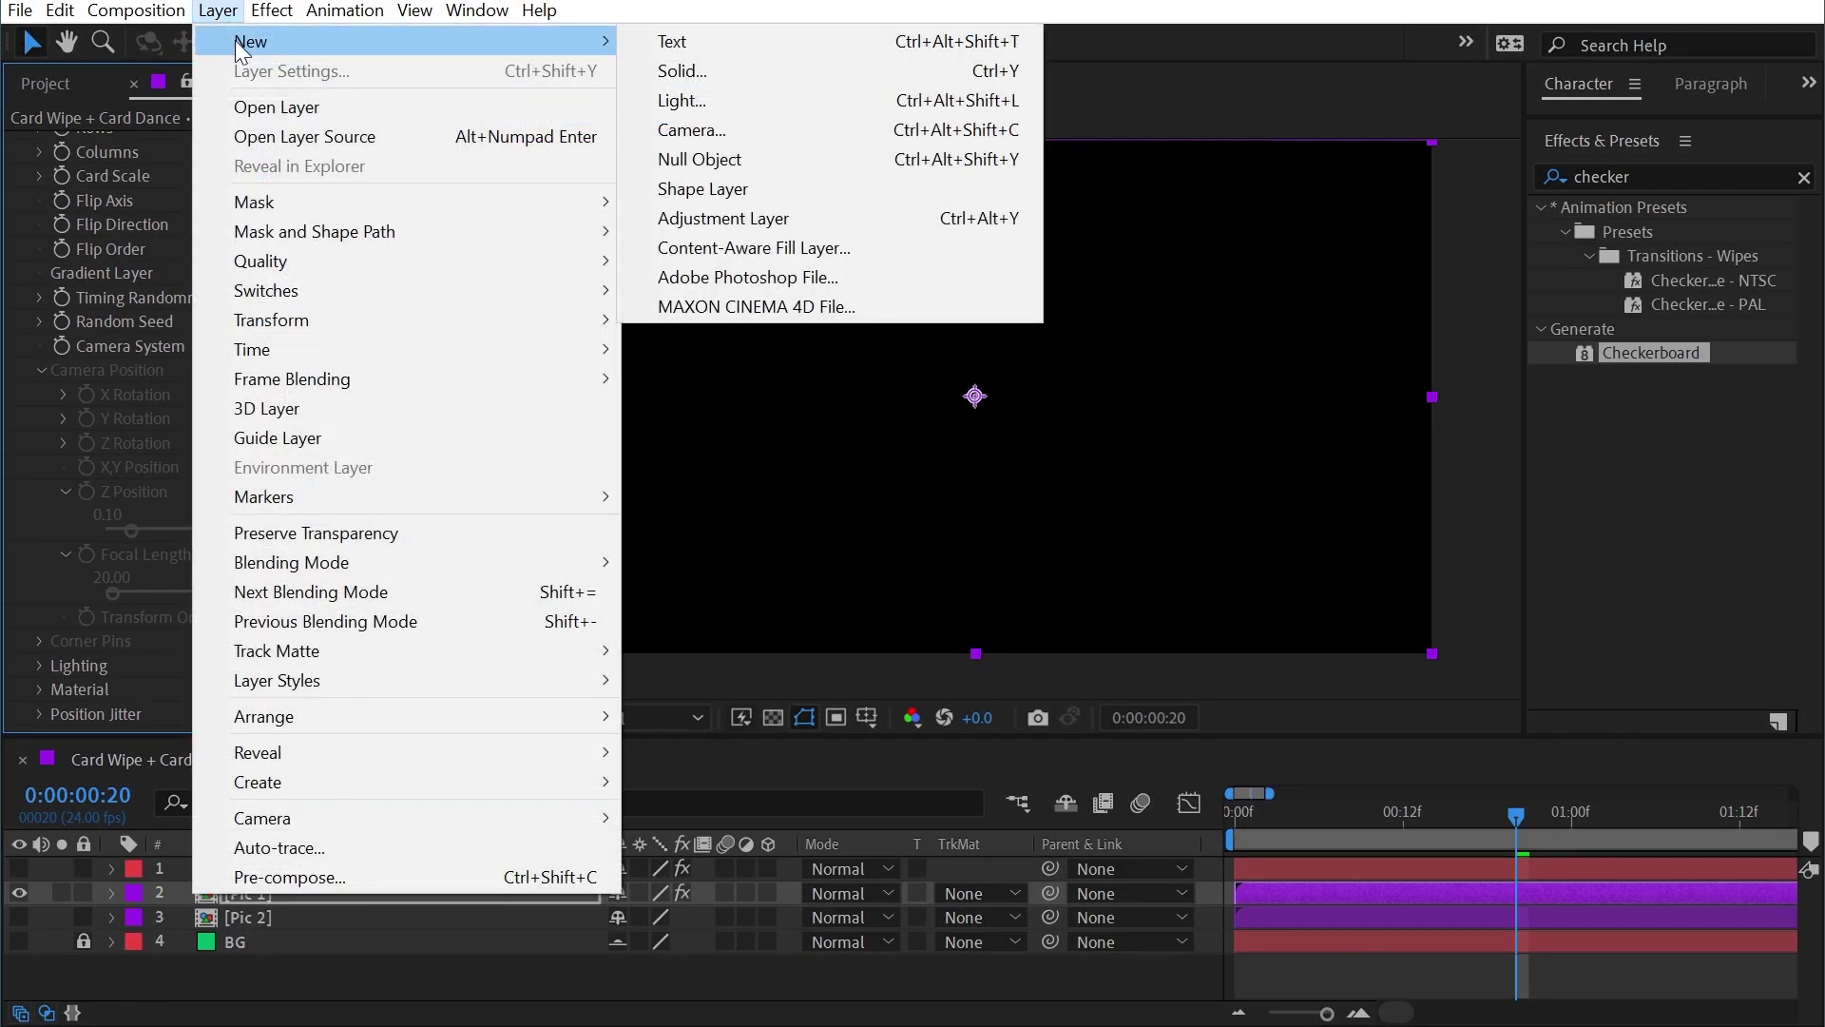
click(723, 129)
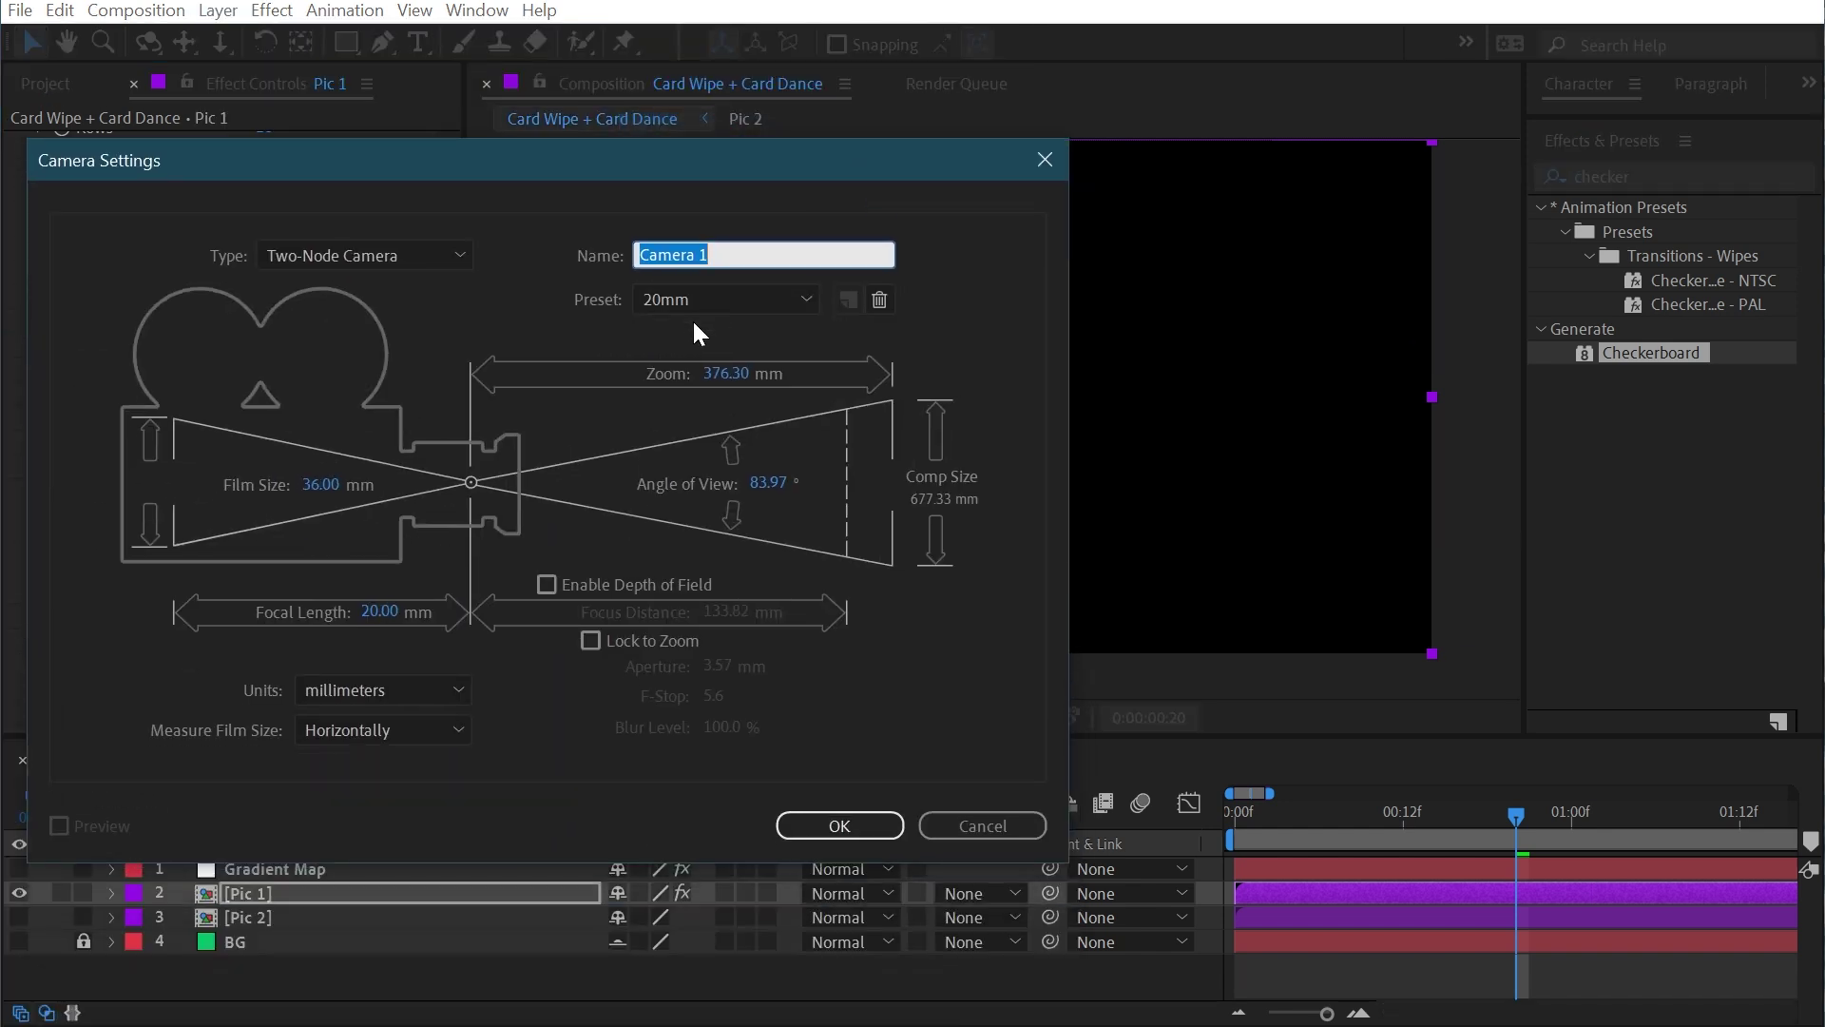
click(688, 296)
click(735, 470)
click(853, 825)
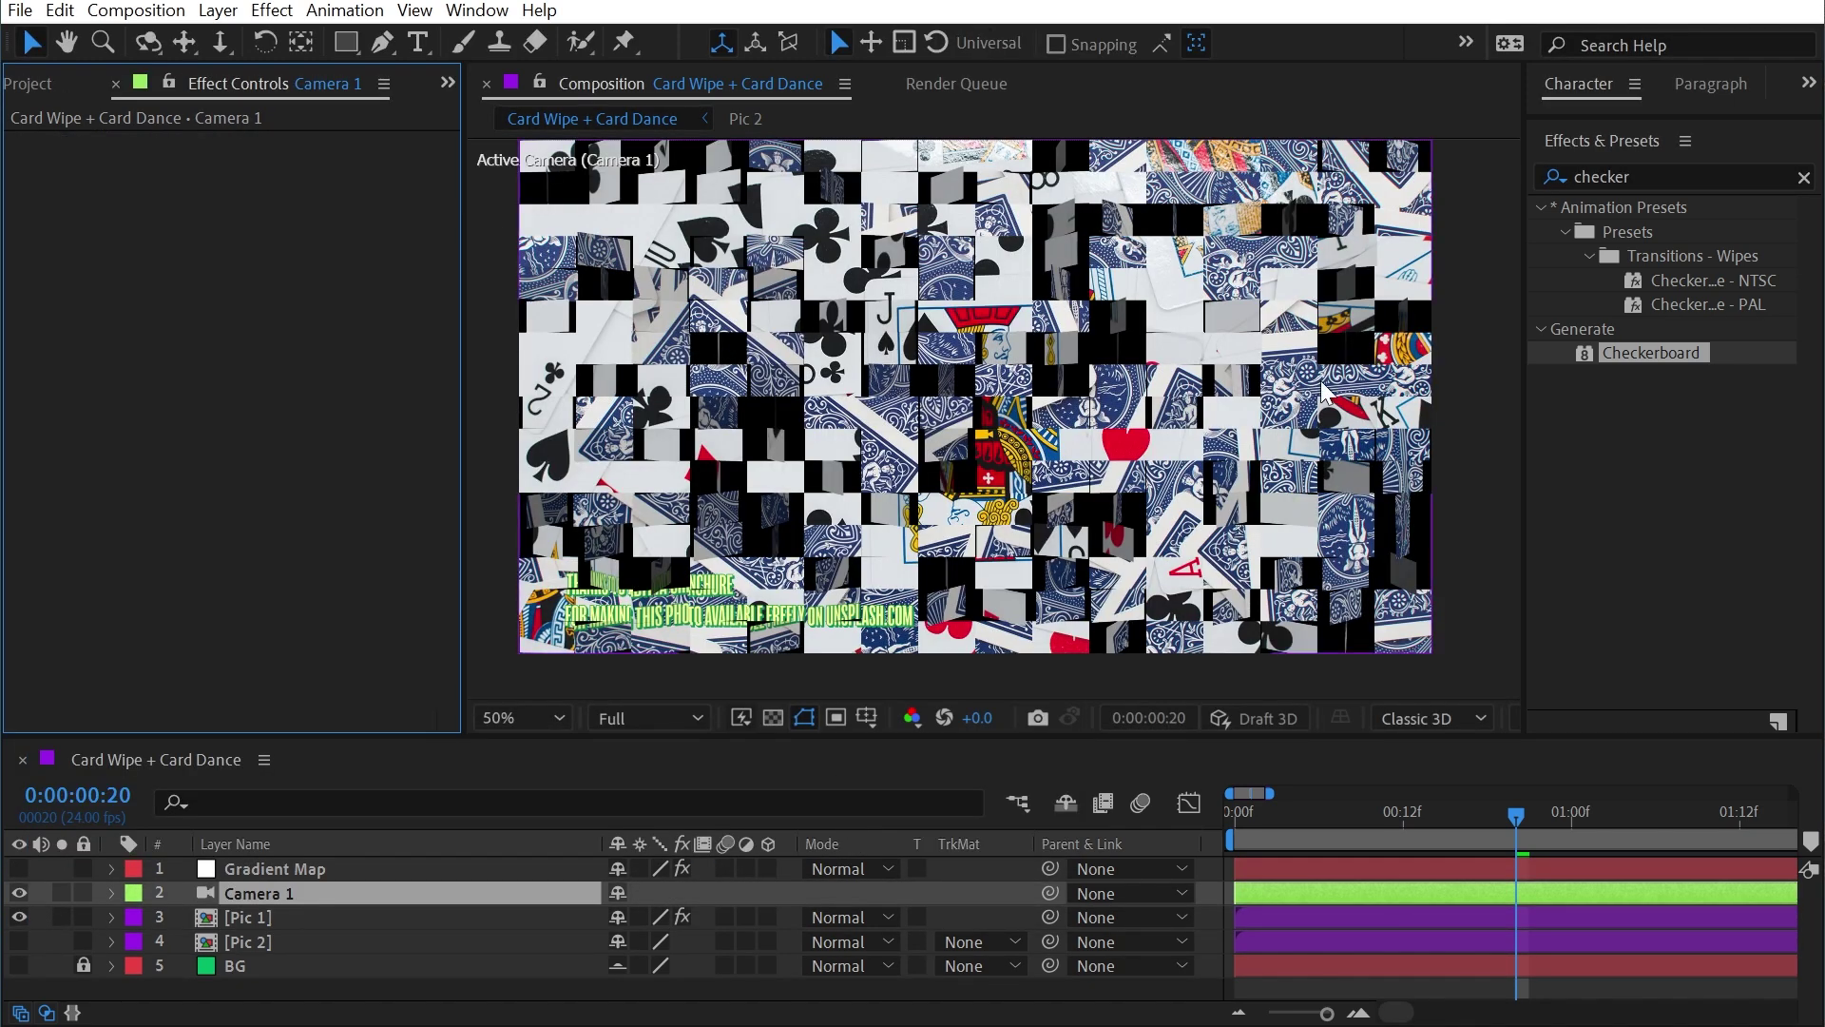
- Dolly Camera 1 back from the cards and orbit it until they are seen at a slight angle
click(220, 42)
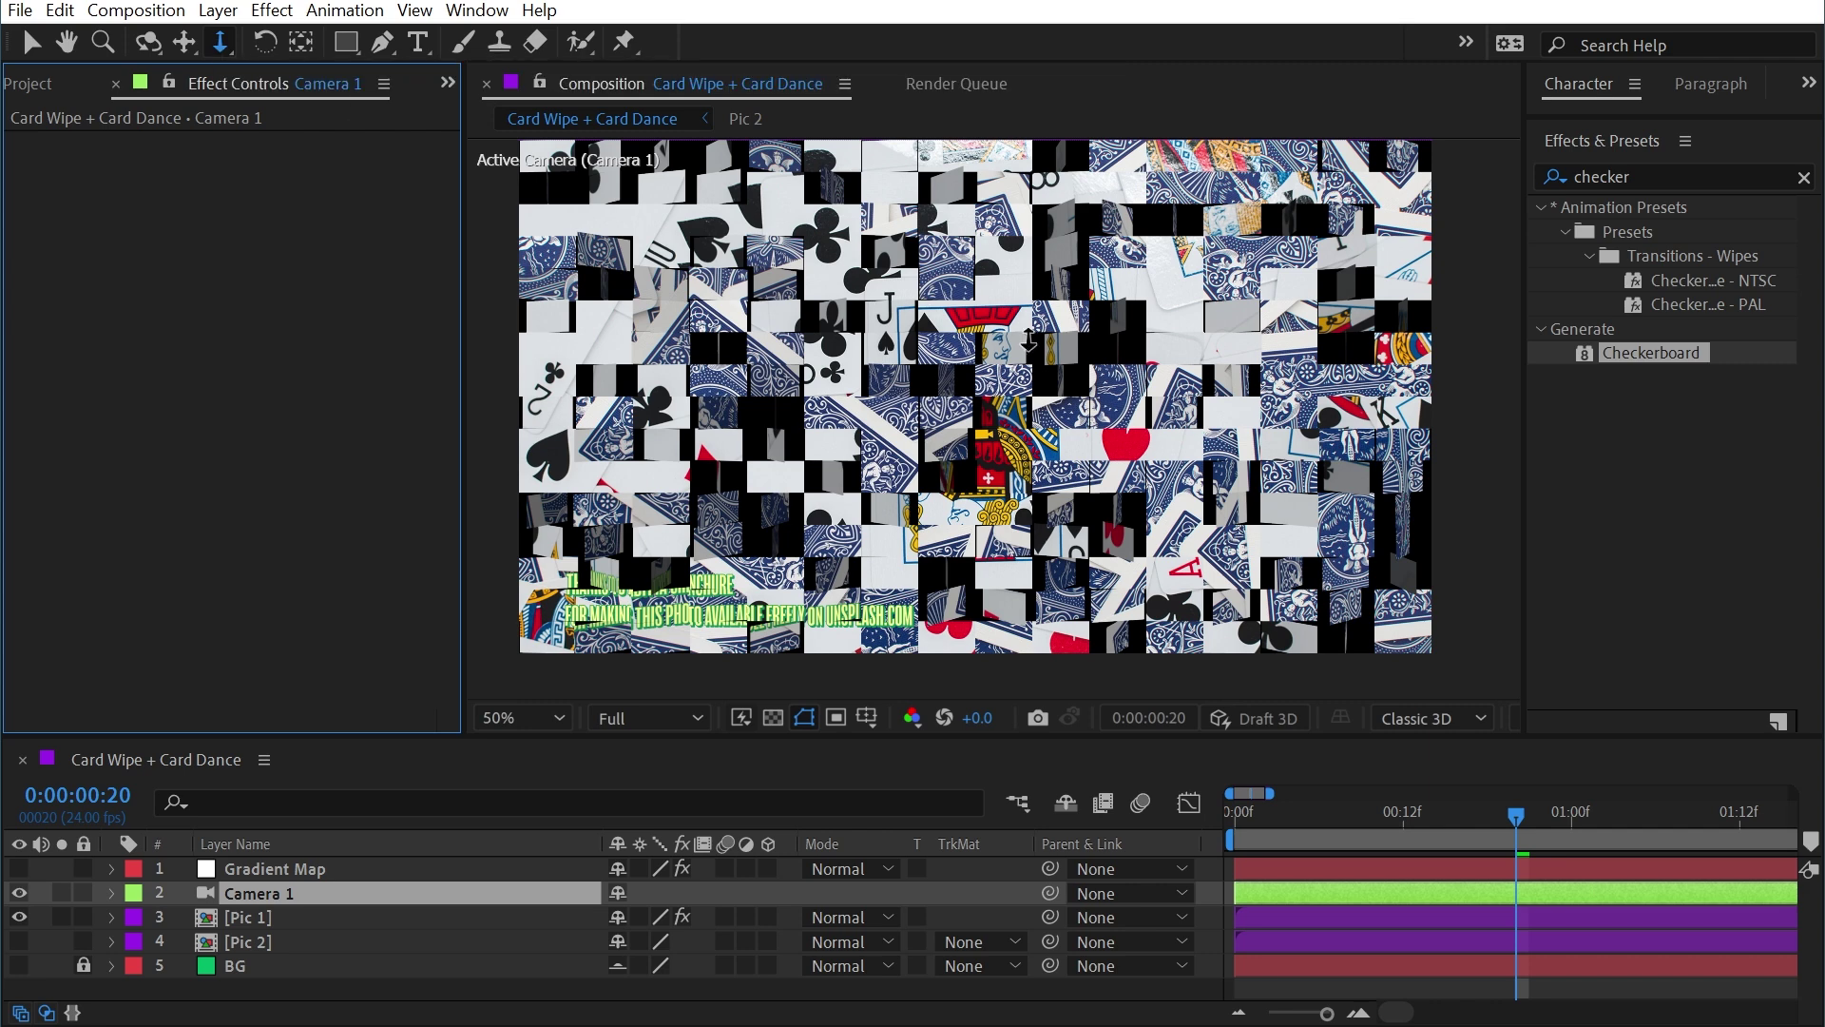
drag(911, 359, 947, 404)
key(c)
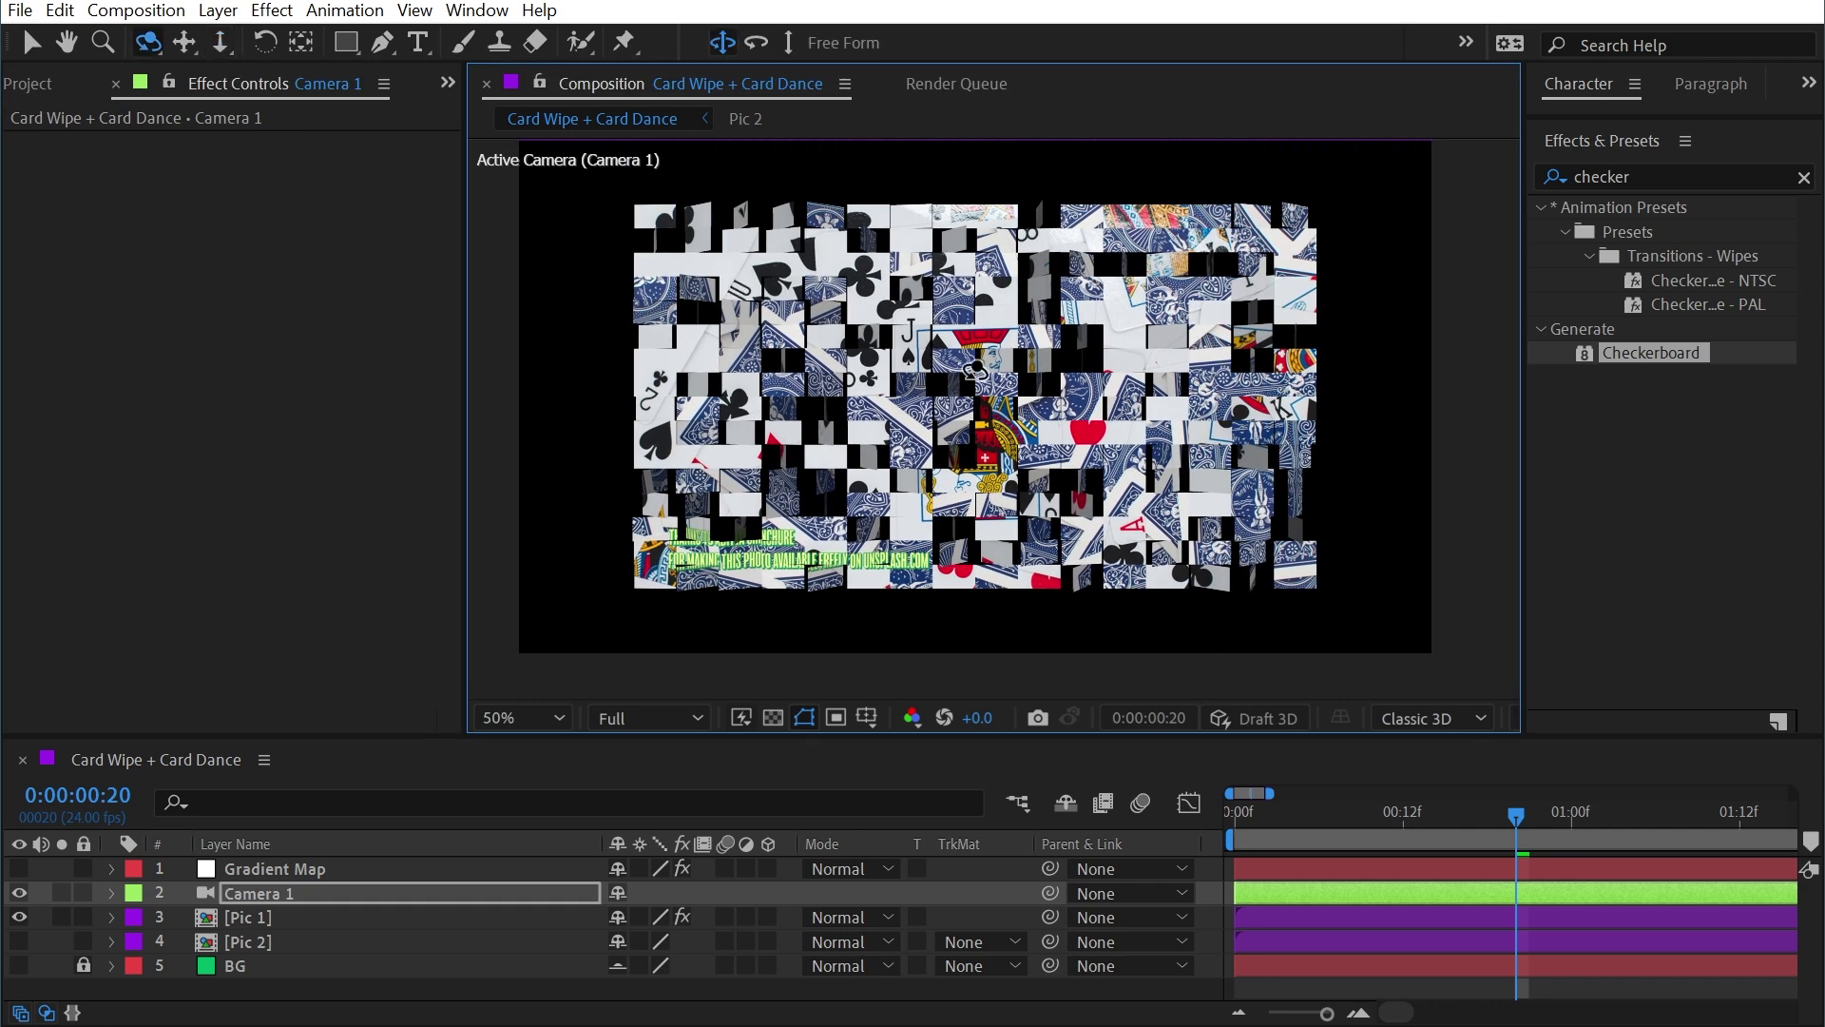
drag(1042, 356, 908, 397)
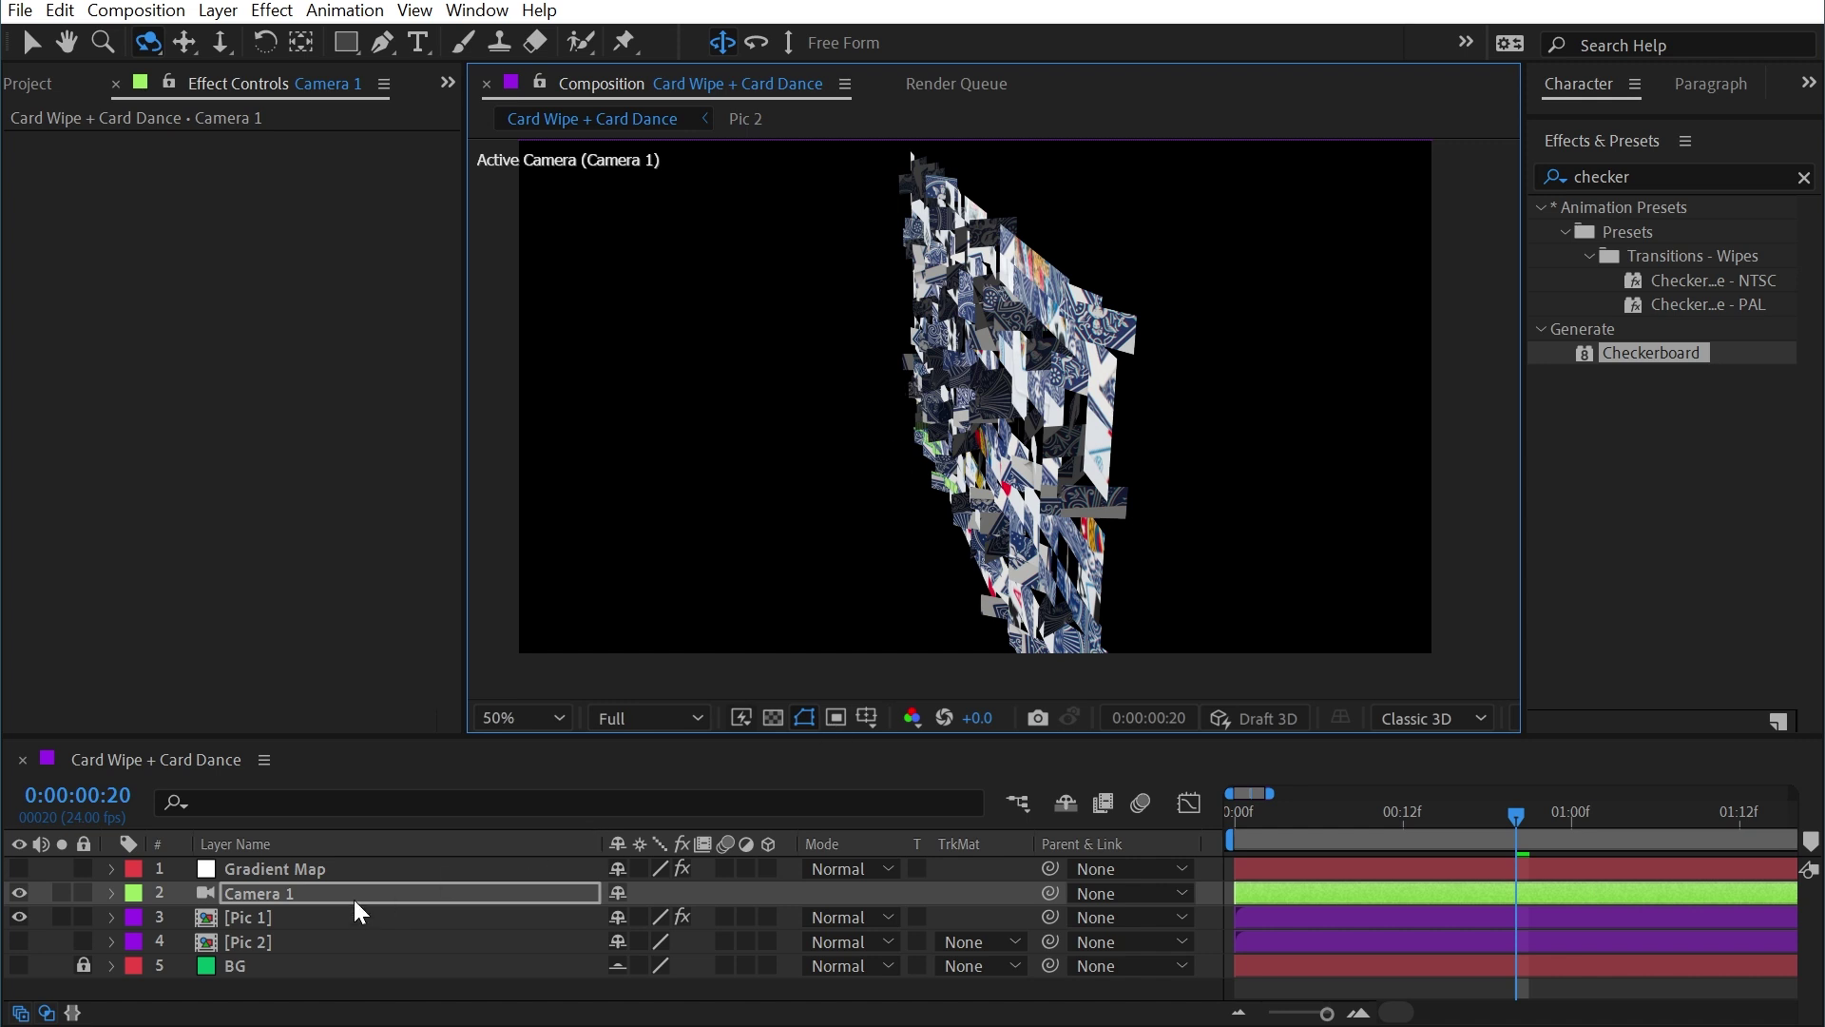
drag(962, 354, 1195, 430)
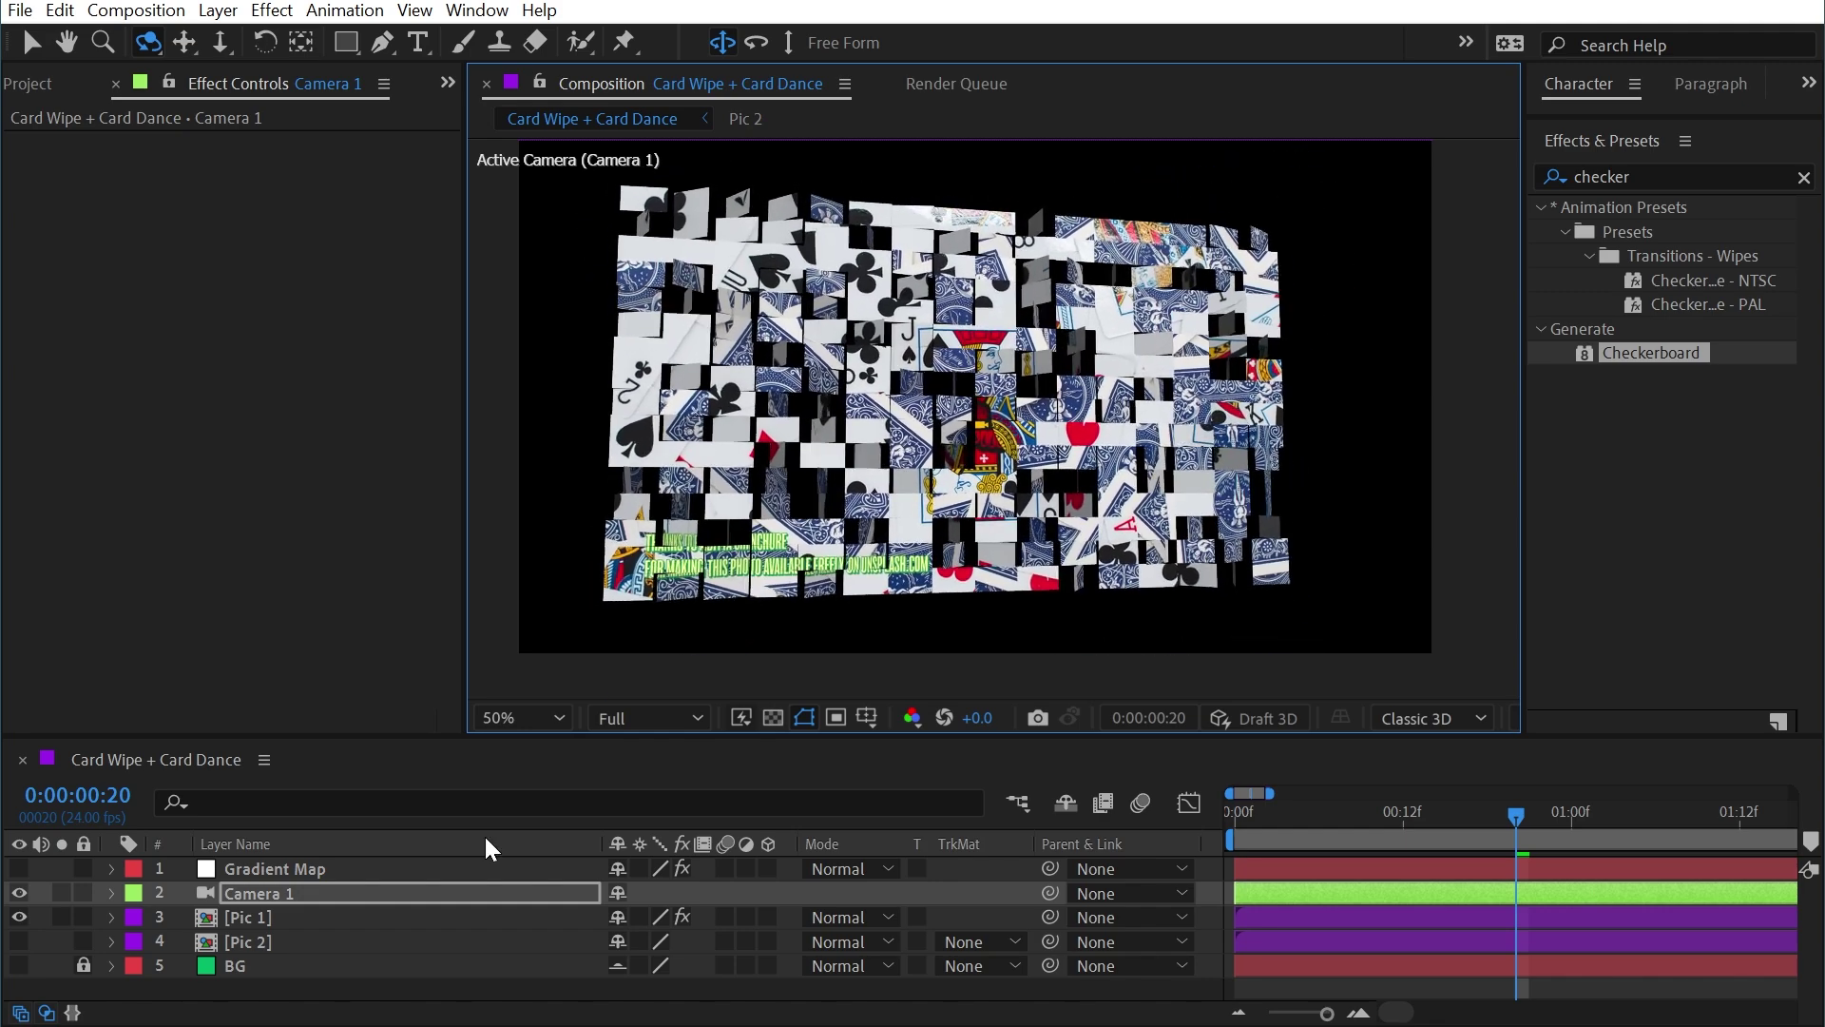
- Switch Pic 1's Camera System to Corner Pins and place the pins at about 388,330 (upper left), 1858,272 (upper right), 218,804 (lower left) and 1680,966 (lower right)
click(305, 920)
click(323, 483)
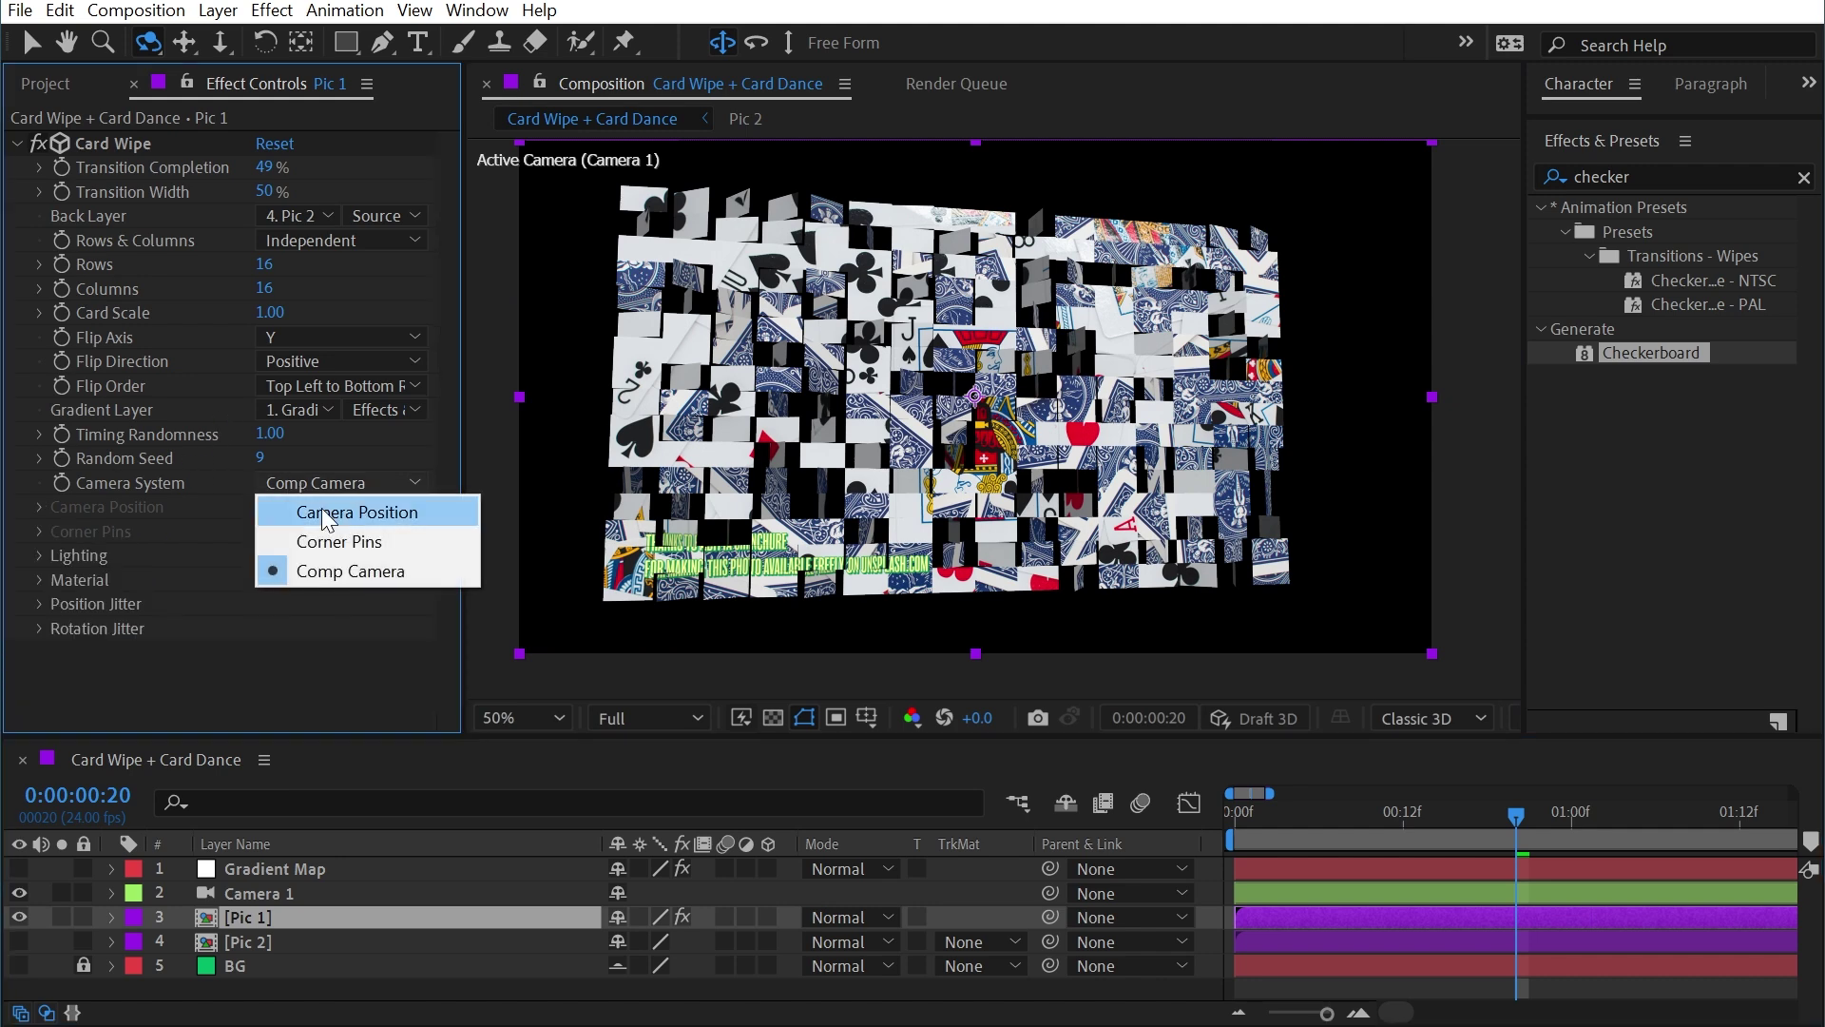
click(360, 544)
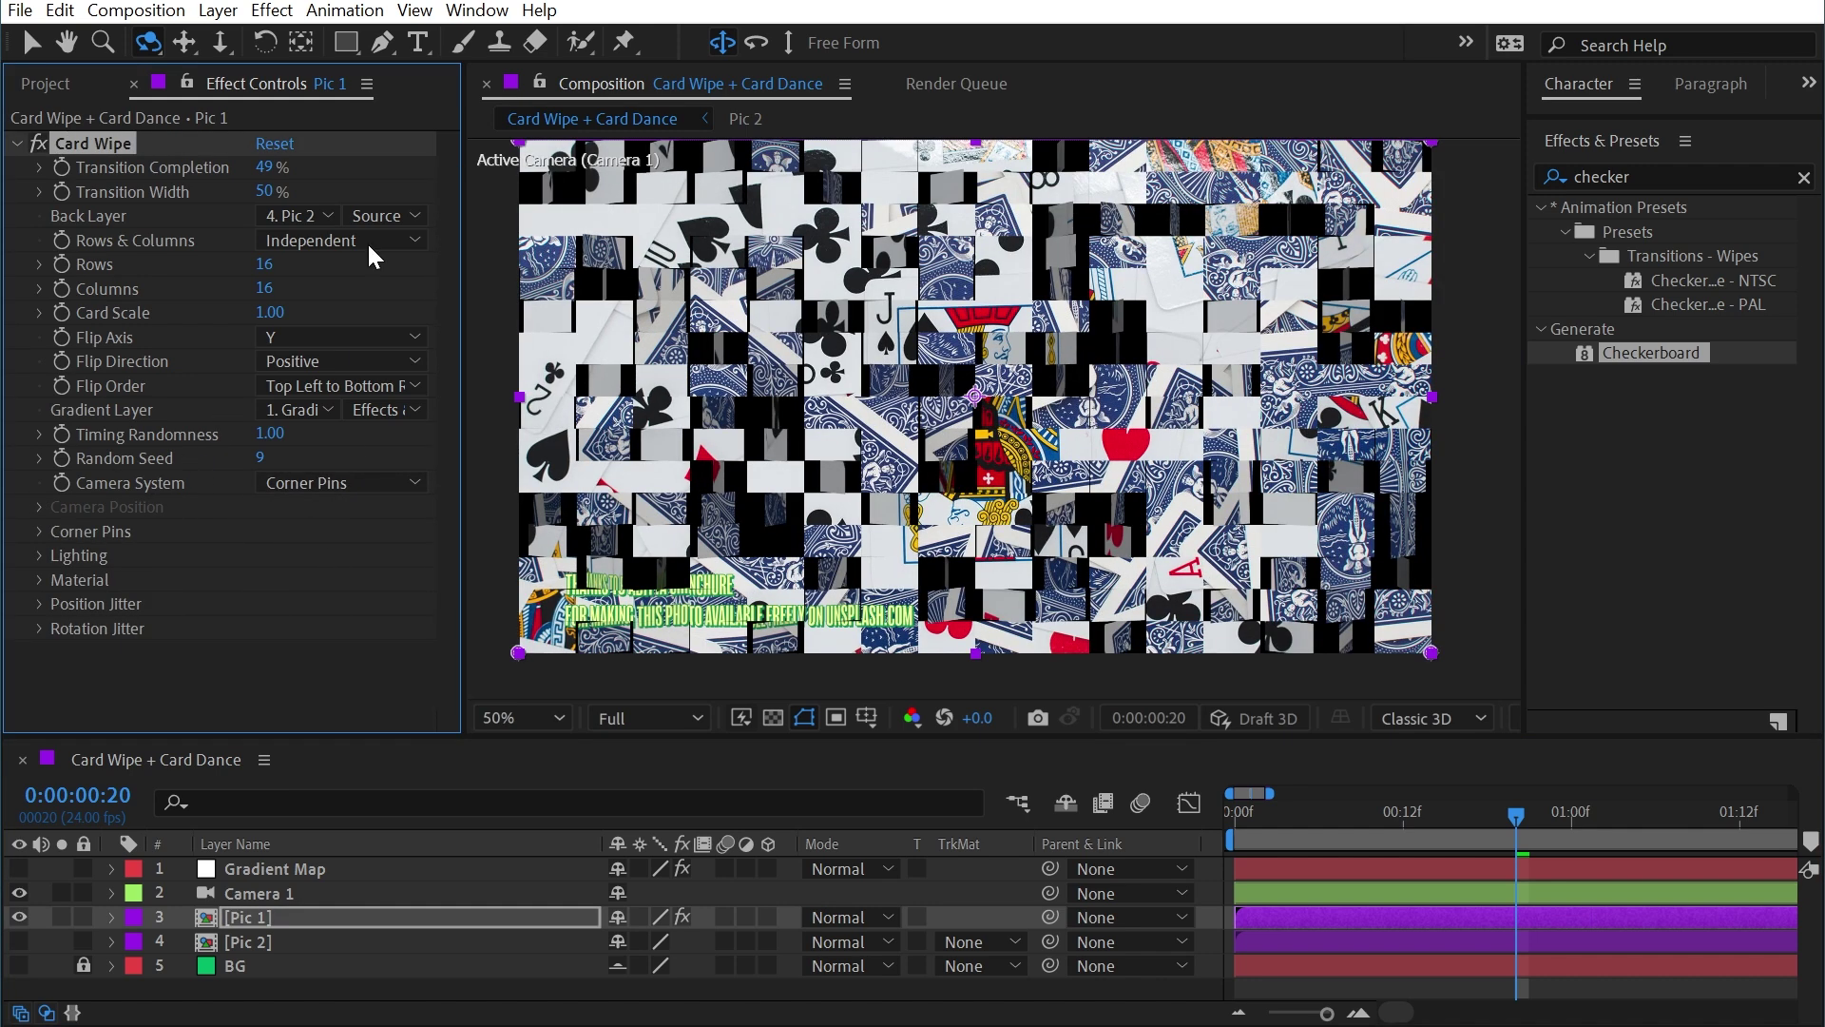
key(v)
drag(525, 146, 669, 258)
drag(1431, 653, 1317, 598)
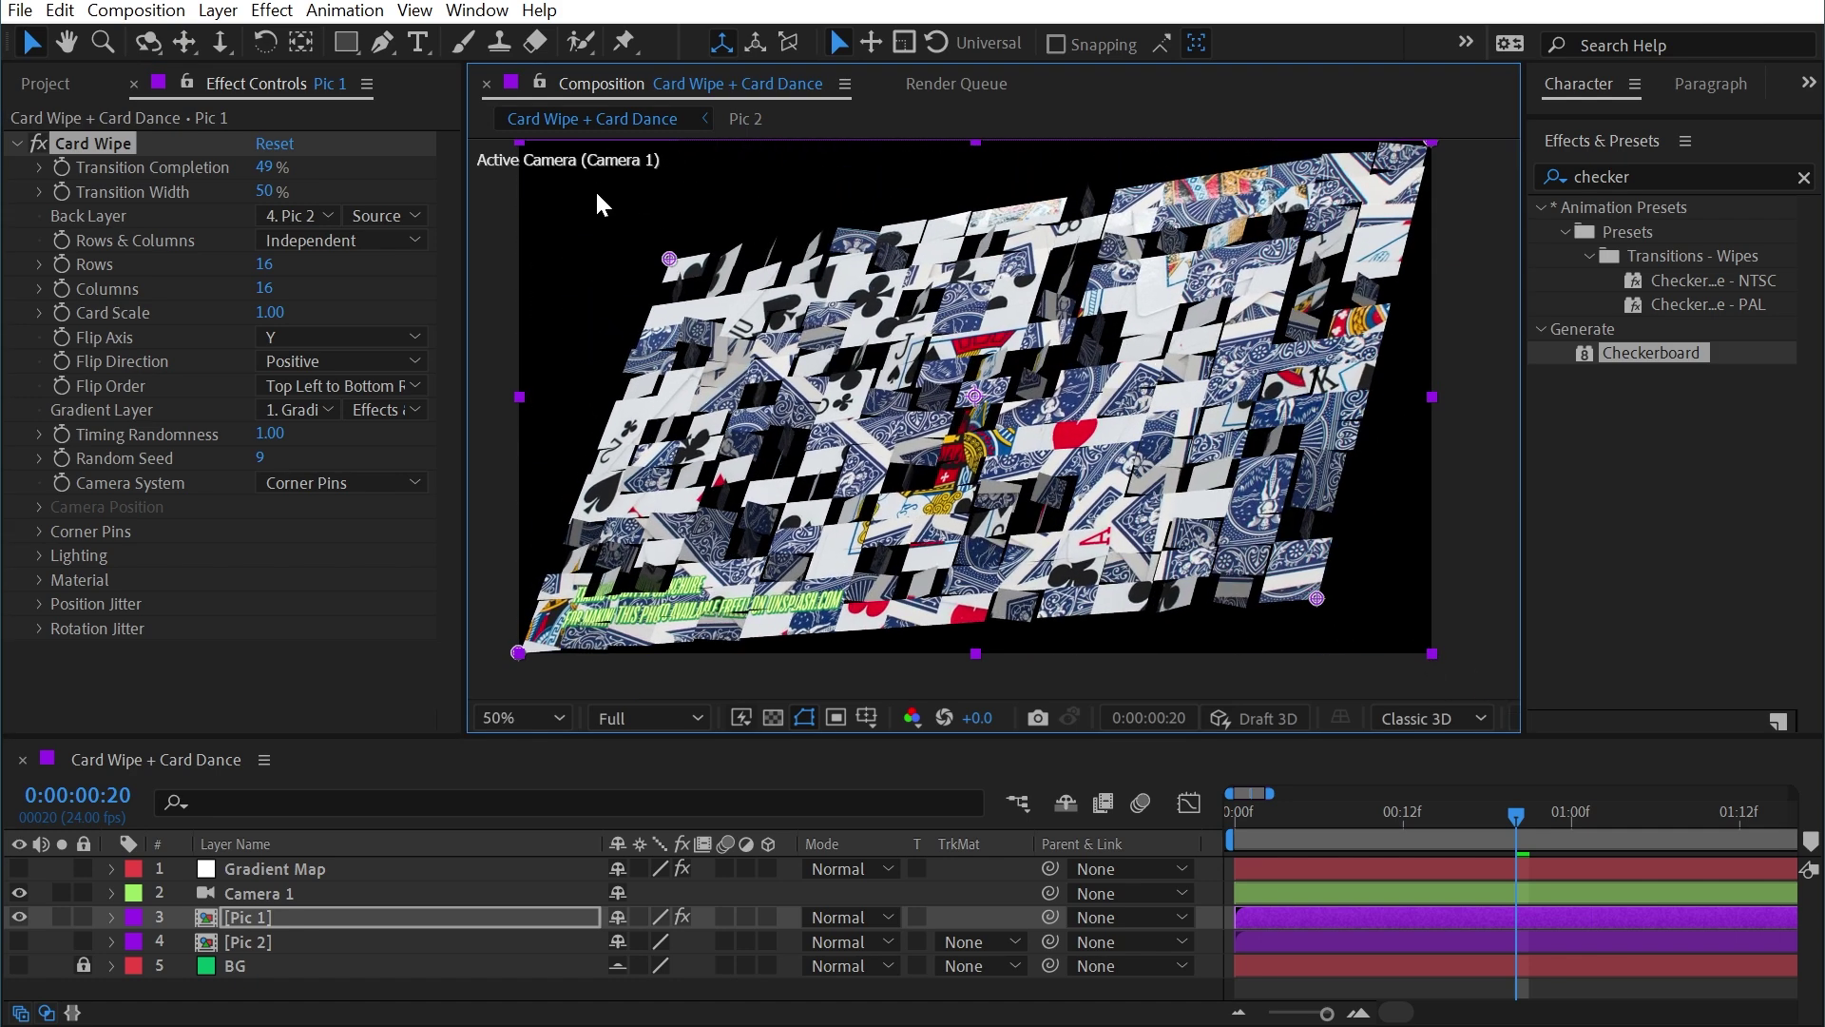
drag(670, 262, 703, 296)
drag(1430, 145, 1399, 271)
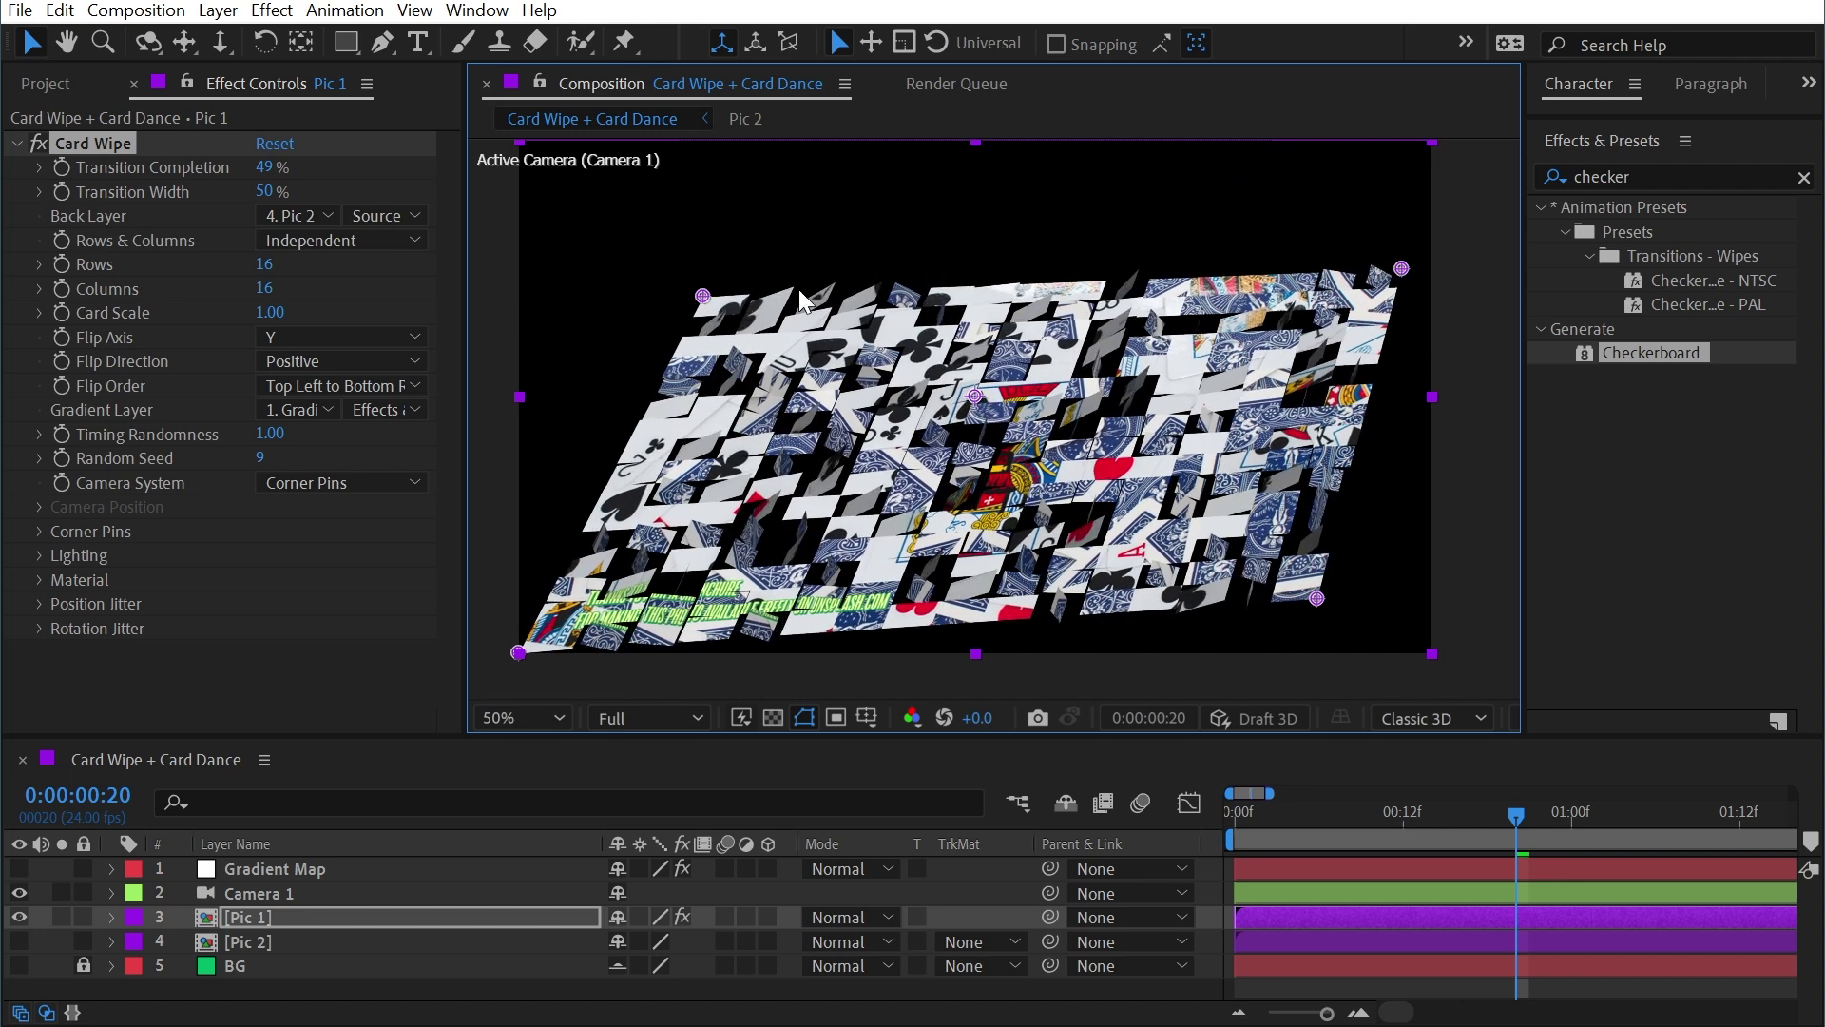
drag(518, 652, 618, 523)
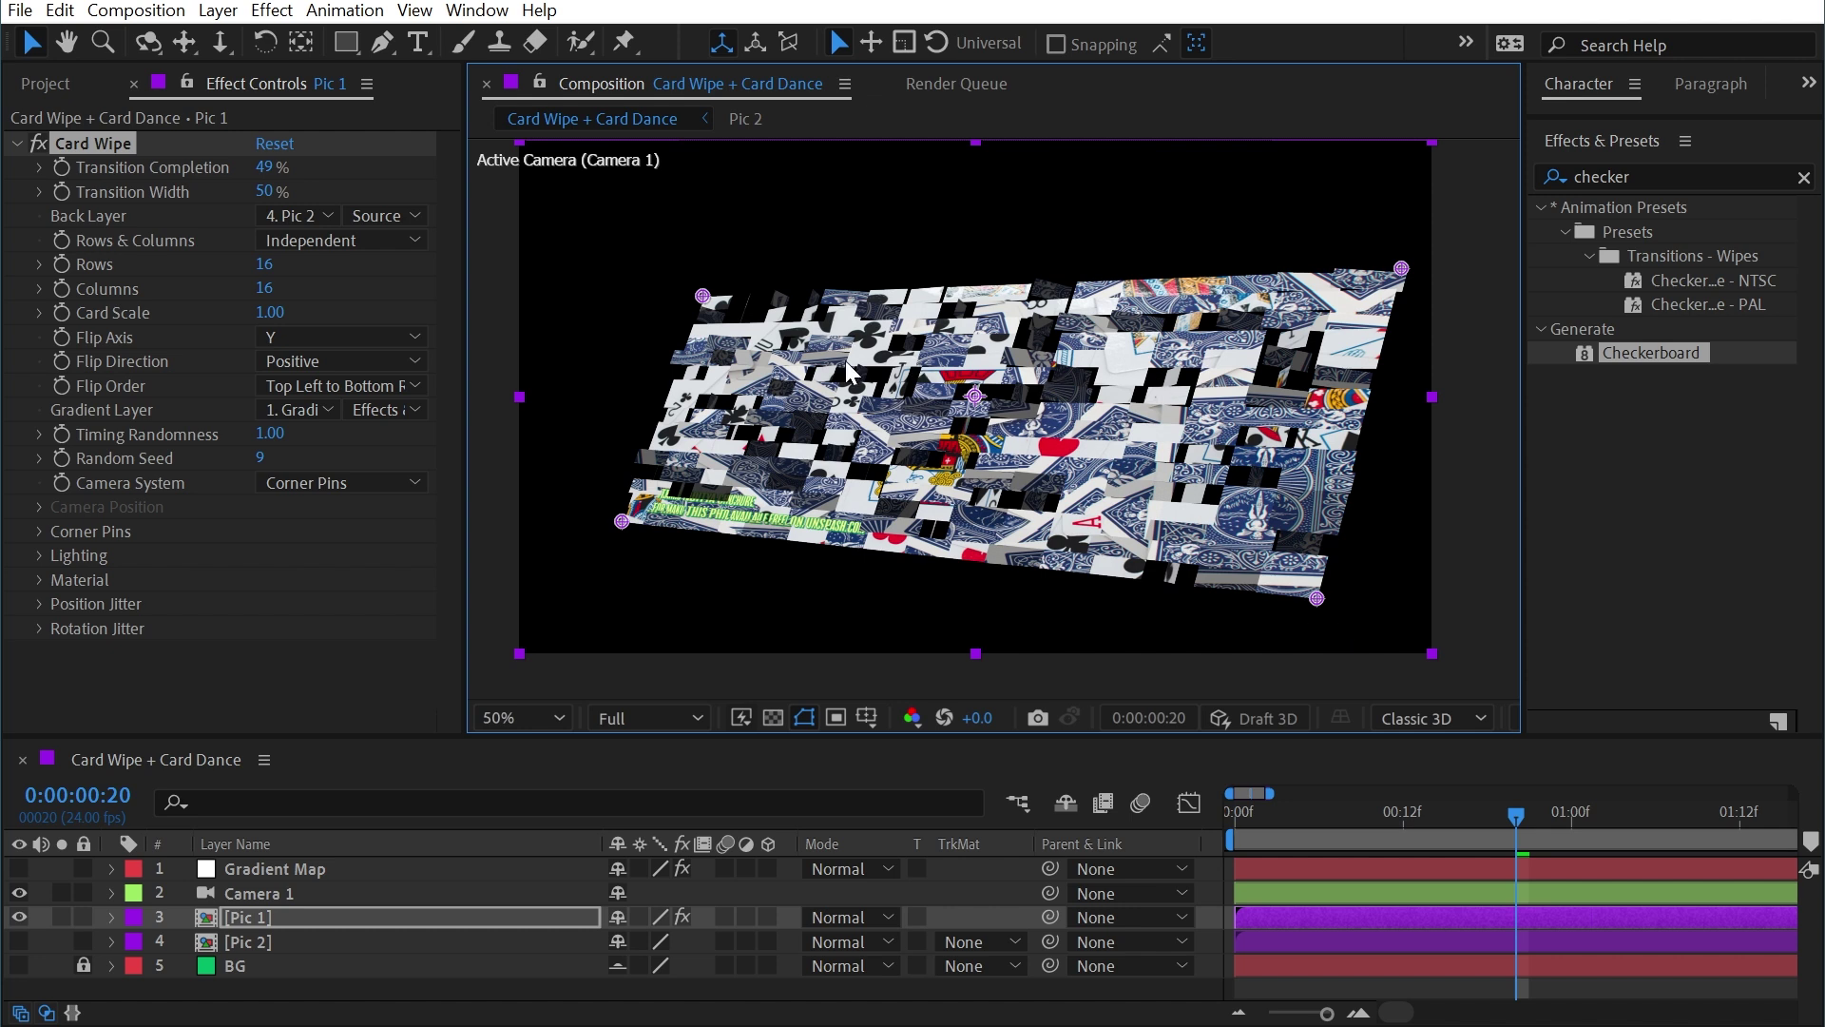
- Enable Auto Focal Length and move the upper left pin to about 526,330, the lower right to 1544,902 and the lower left to 196,808
click(43, 538)
click(42, 537)
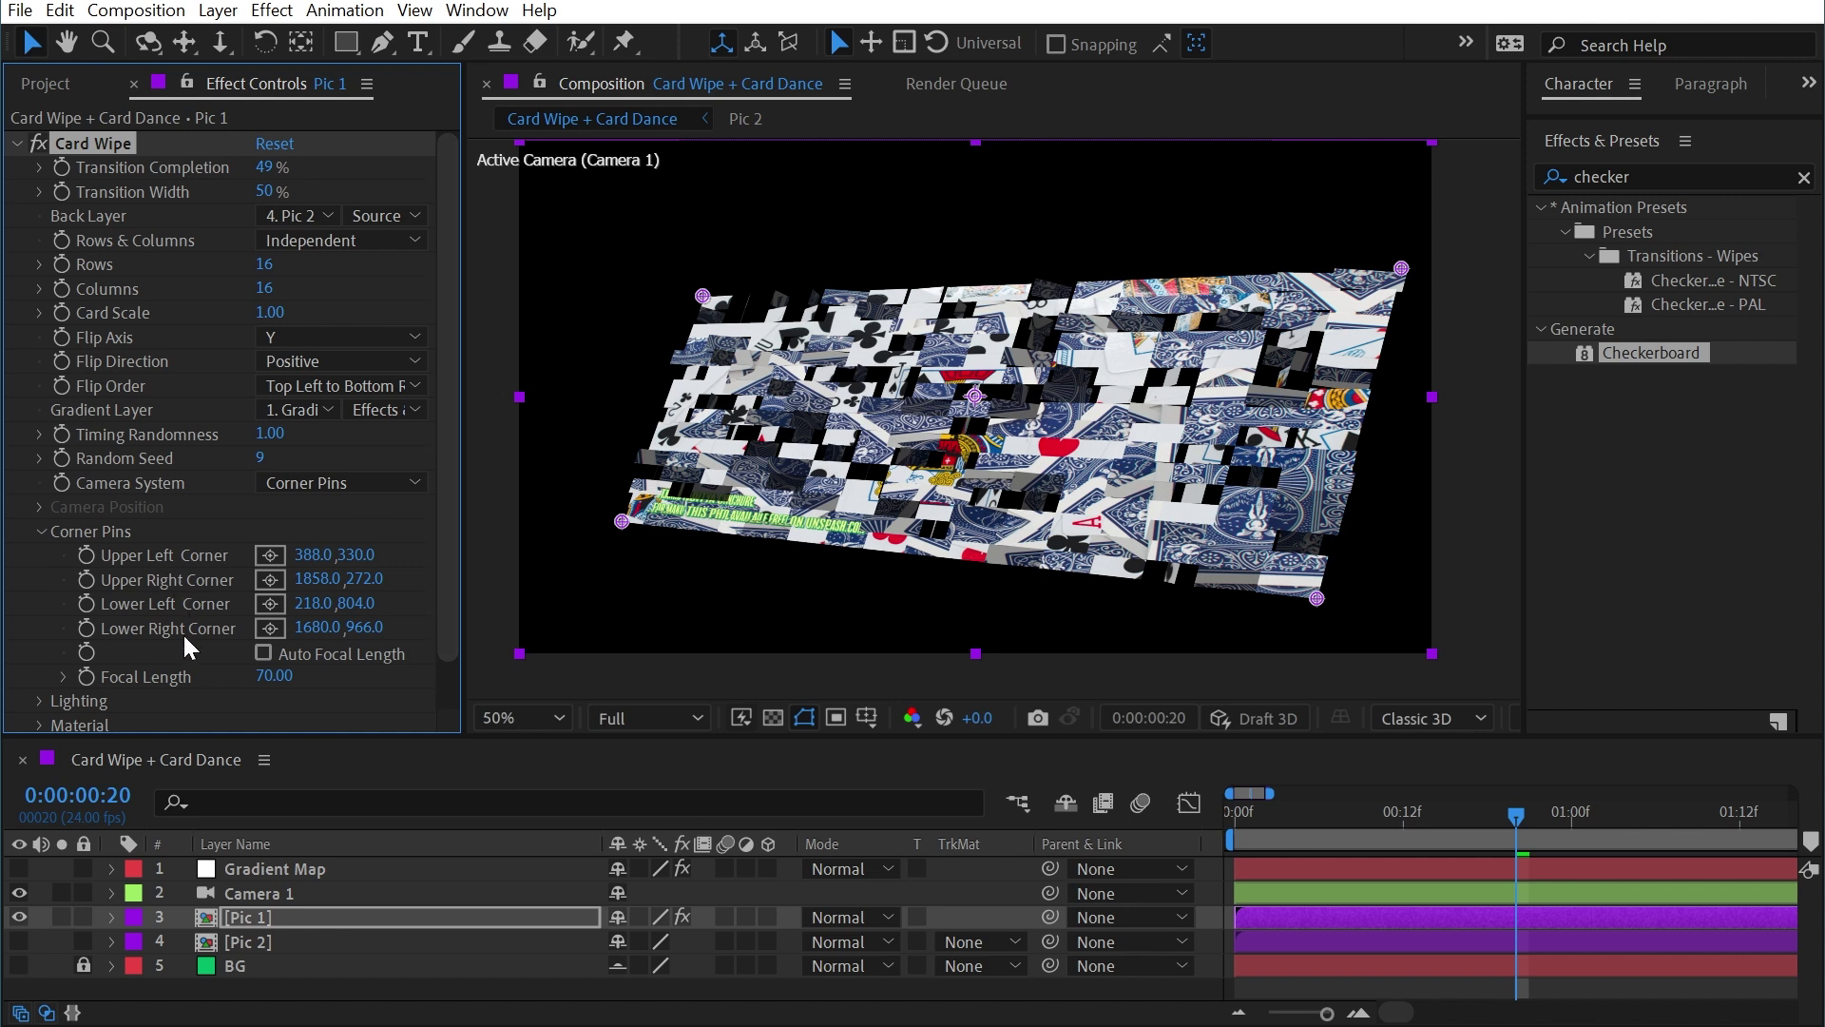
click(64, 677)
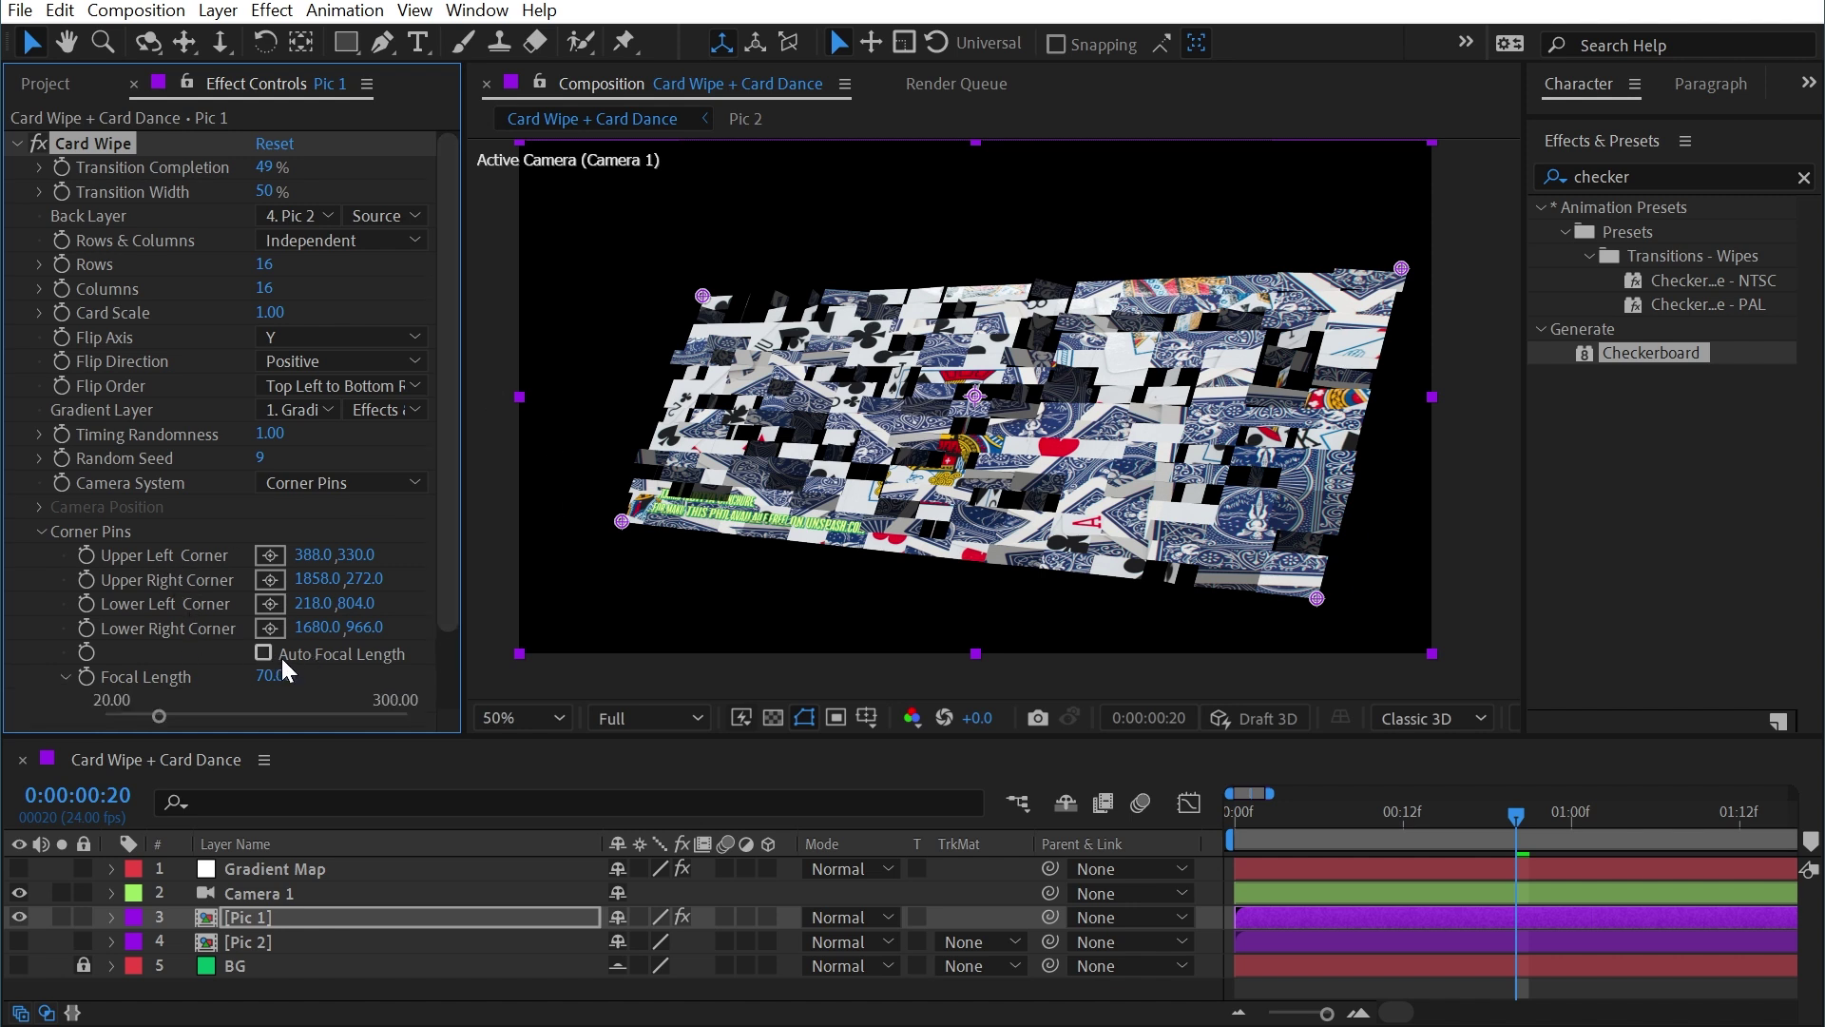
click(310, 654)
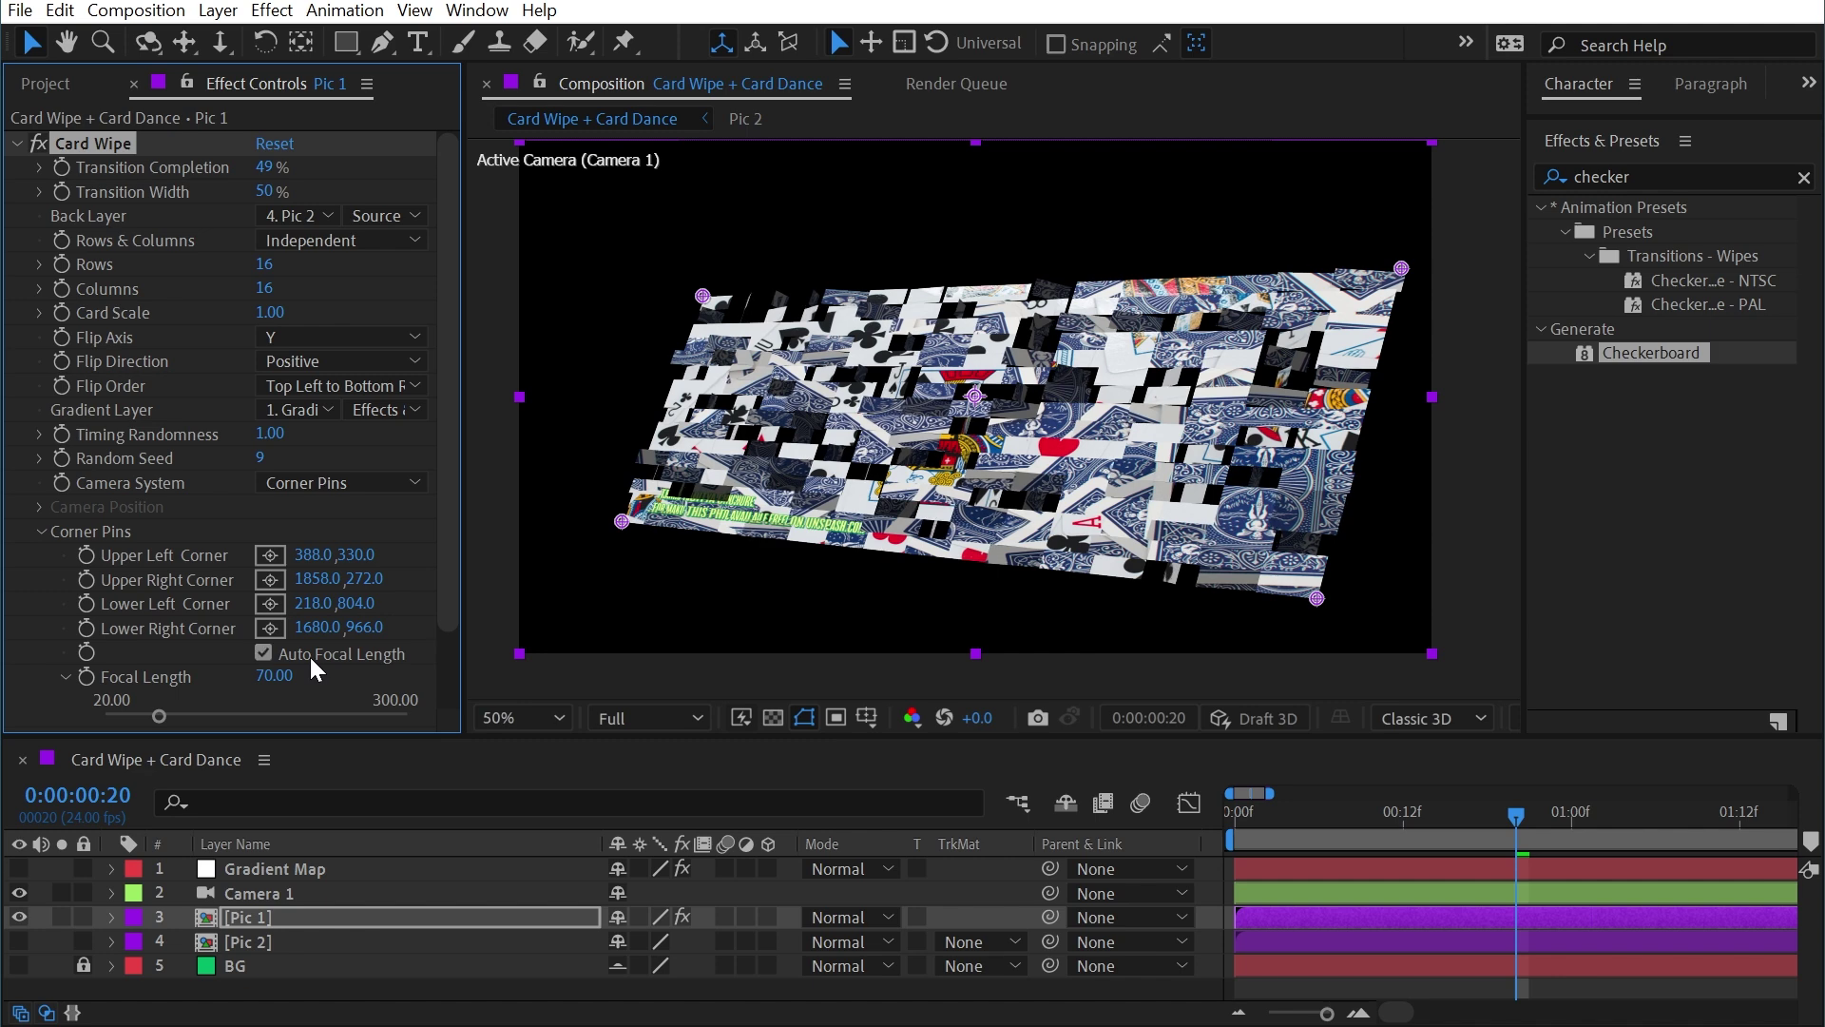
drag(704, 297, 771, 299)
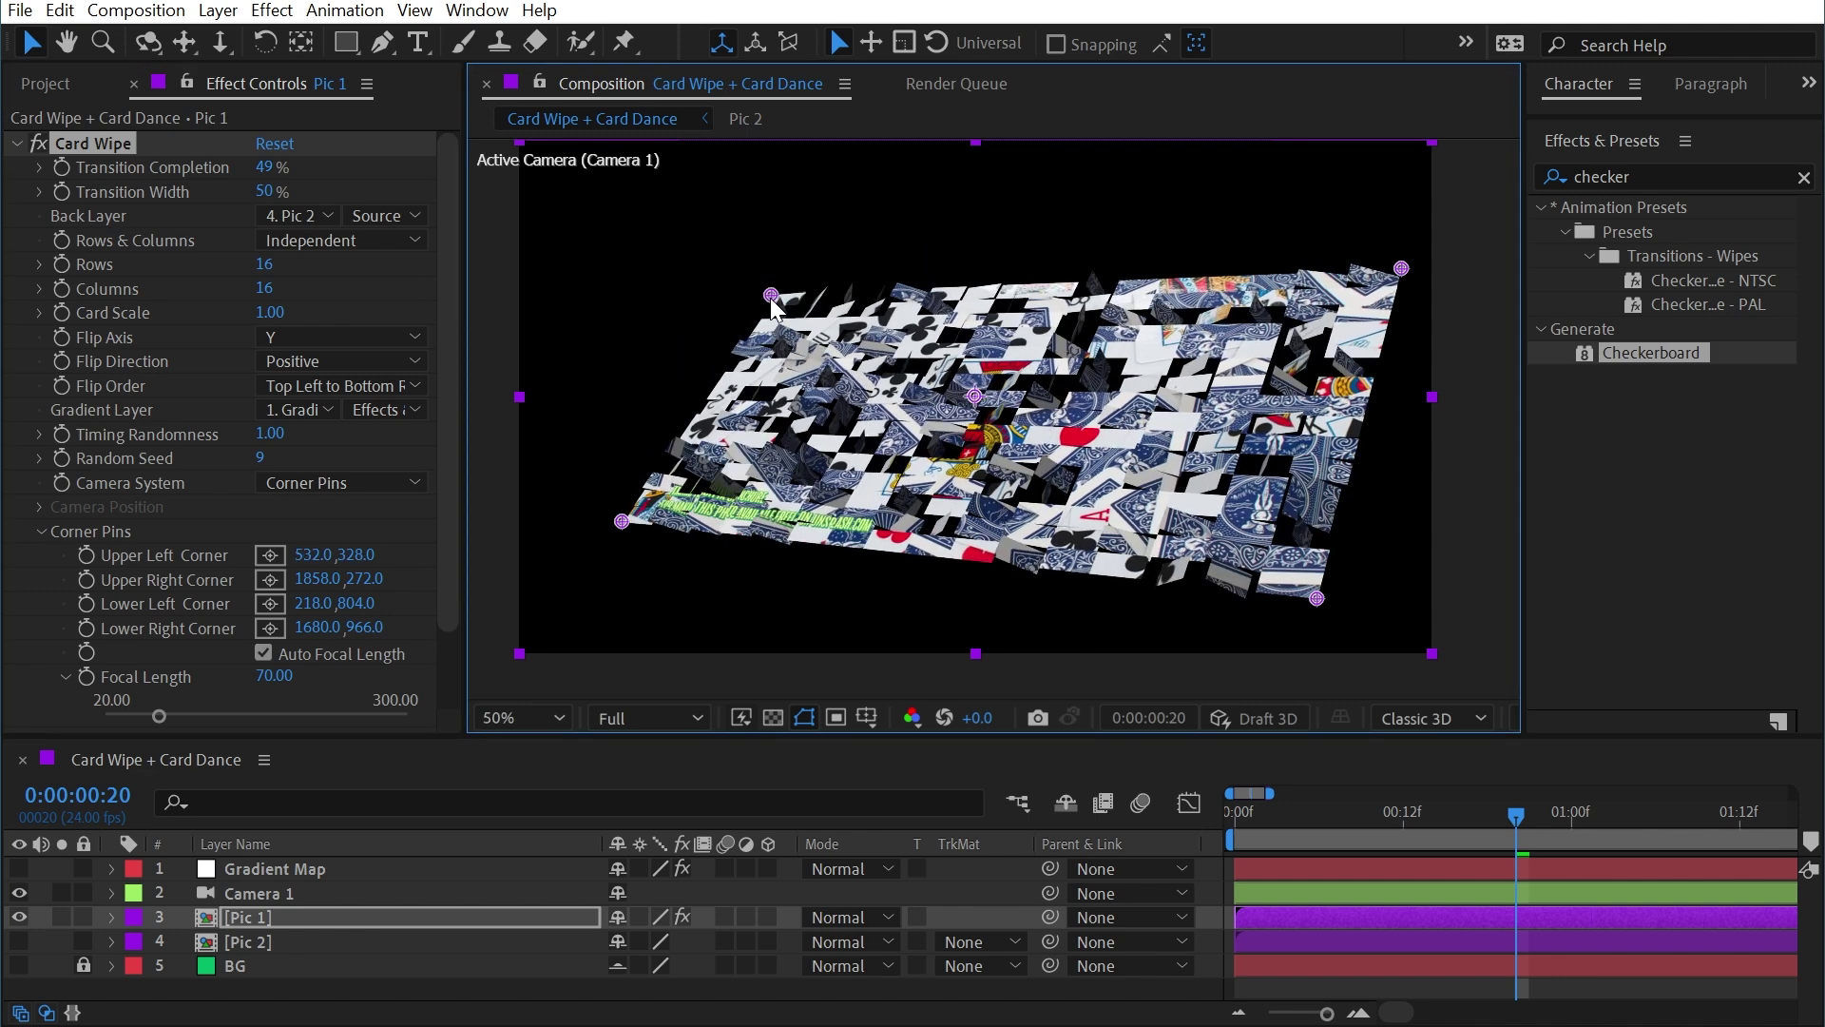
drag(1318, 597, 1254, 568)
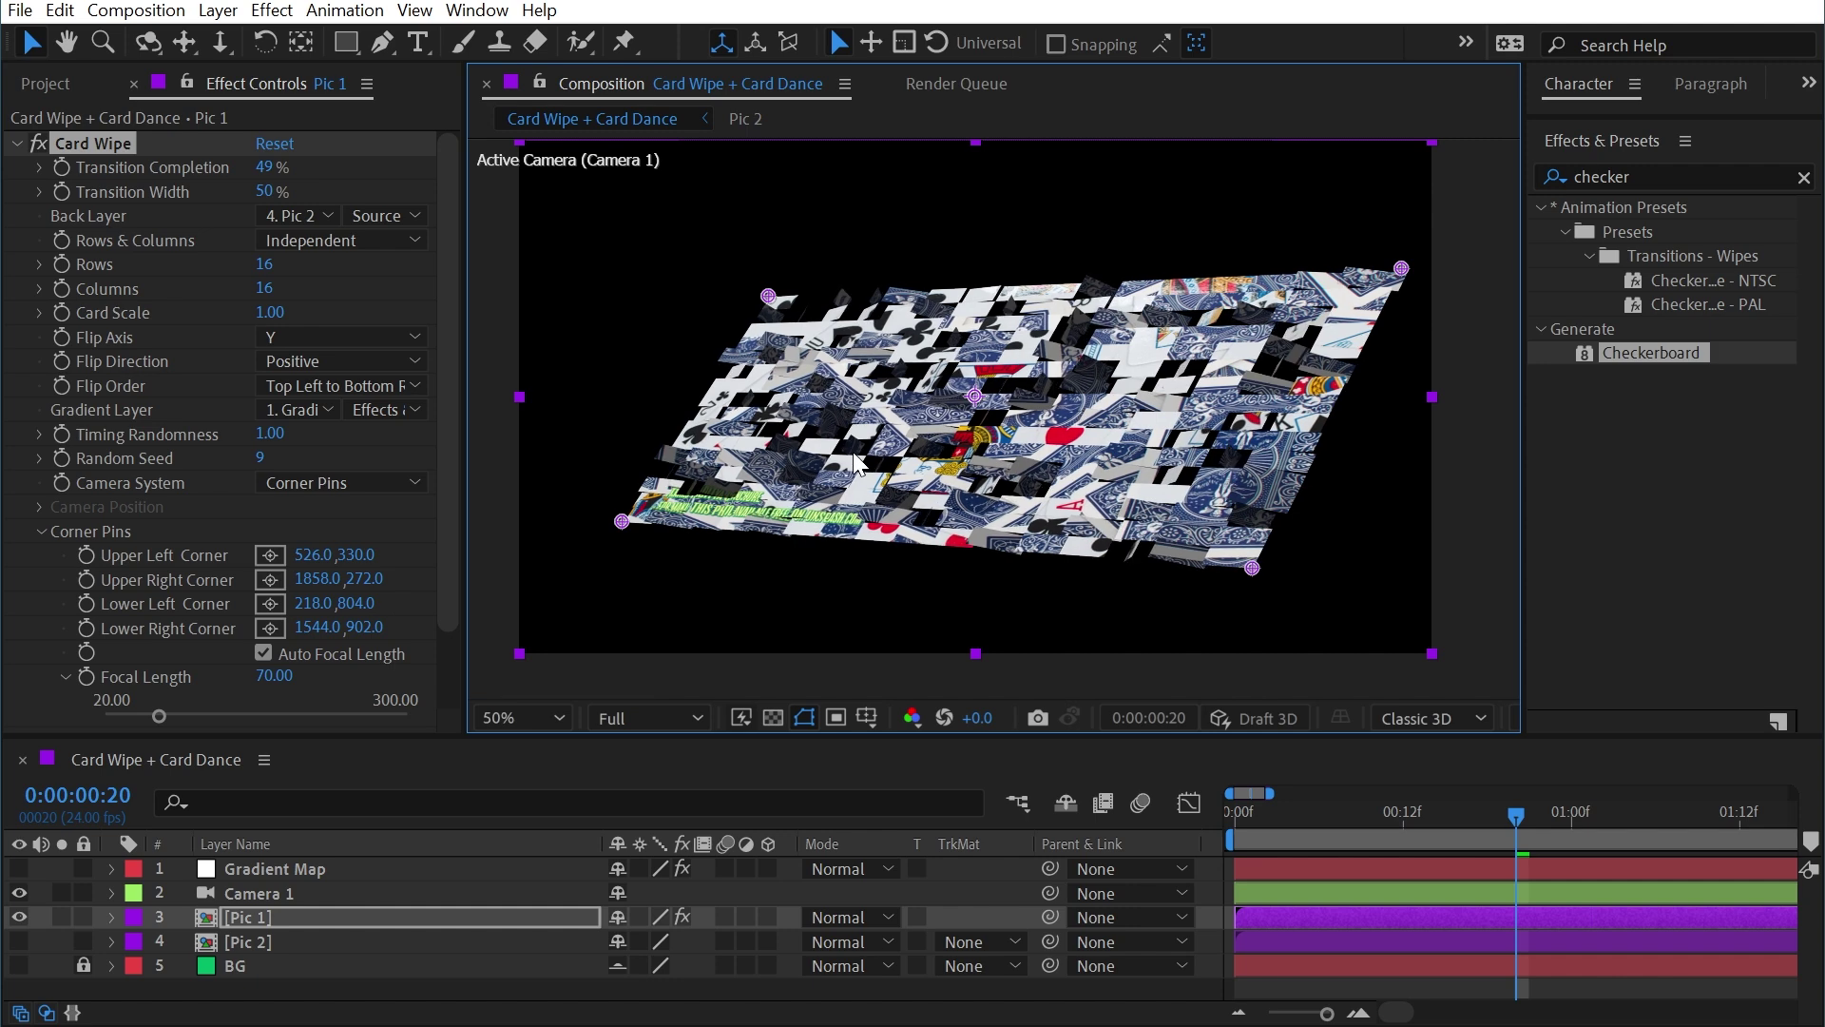
drag(627, 520, 617, 524)
- Disable Auto Focal Length with the corner pins' Focal Length at 66.23, and return the Camera System to Comp Camera
click(328, 654)
mouse_move(162, 714)
mouse_down()
mouse_move(355, 710)
mouse_move(78, 700)
mouse_move(156, 694)
mouse_up()
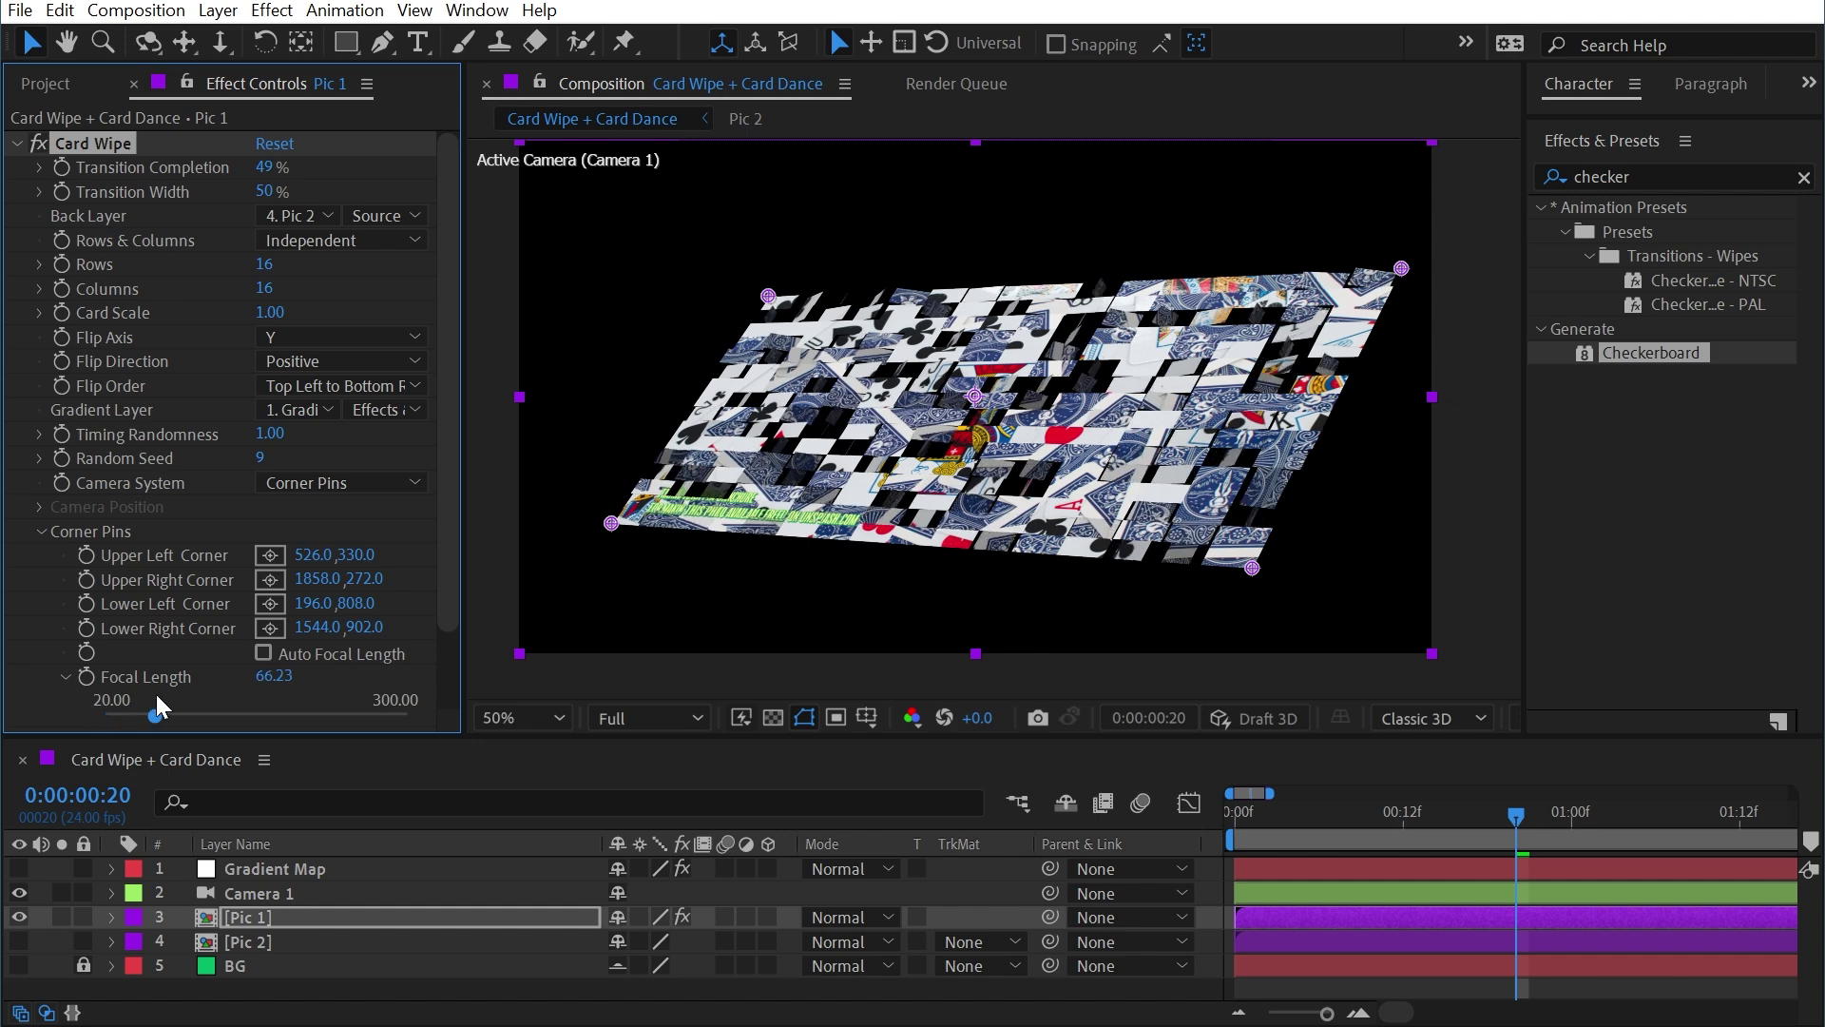
scroll(155, 694, down, 1)
click(312, 420)
click(345, 500)
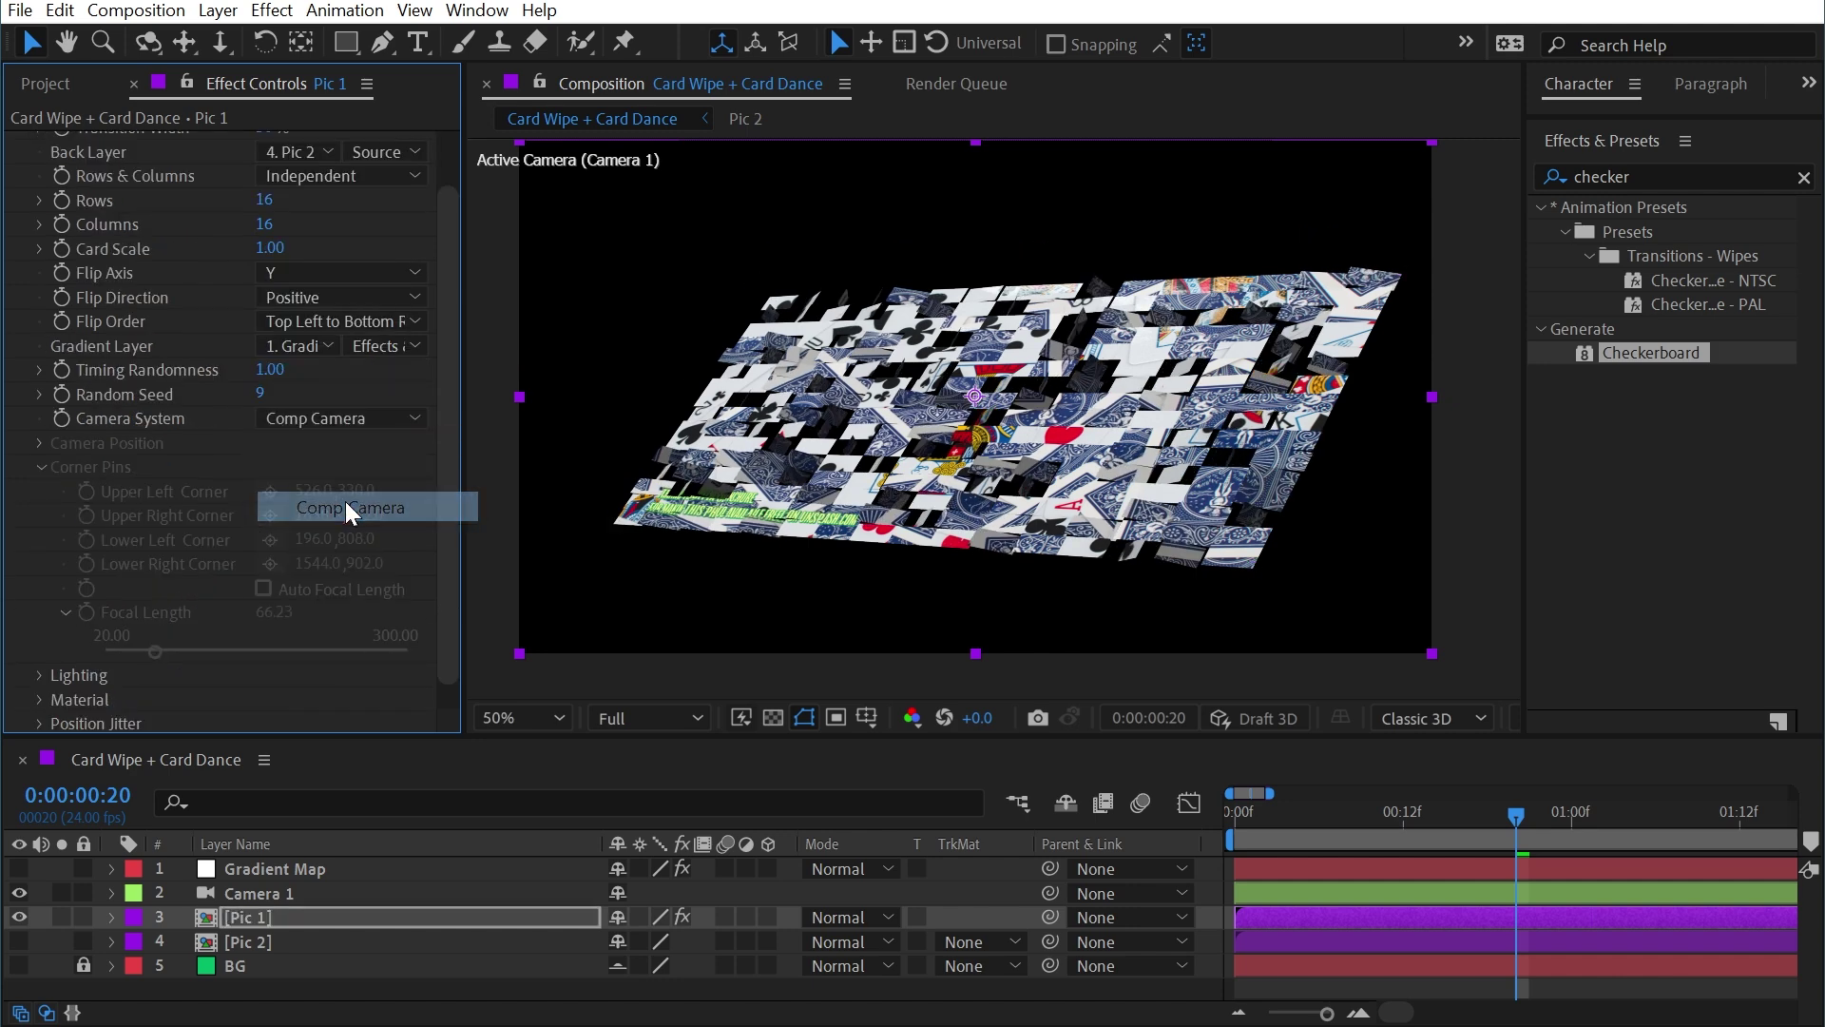
click(40, 467)
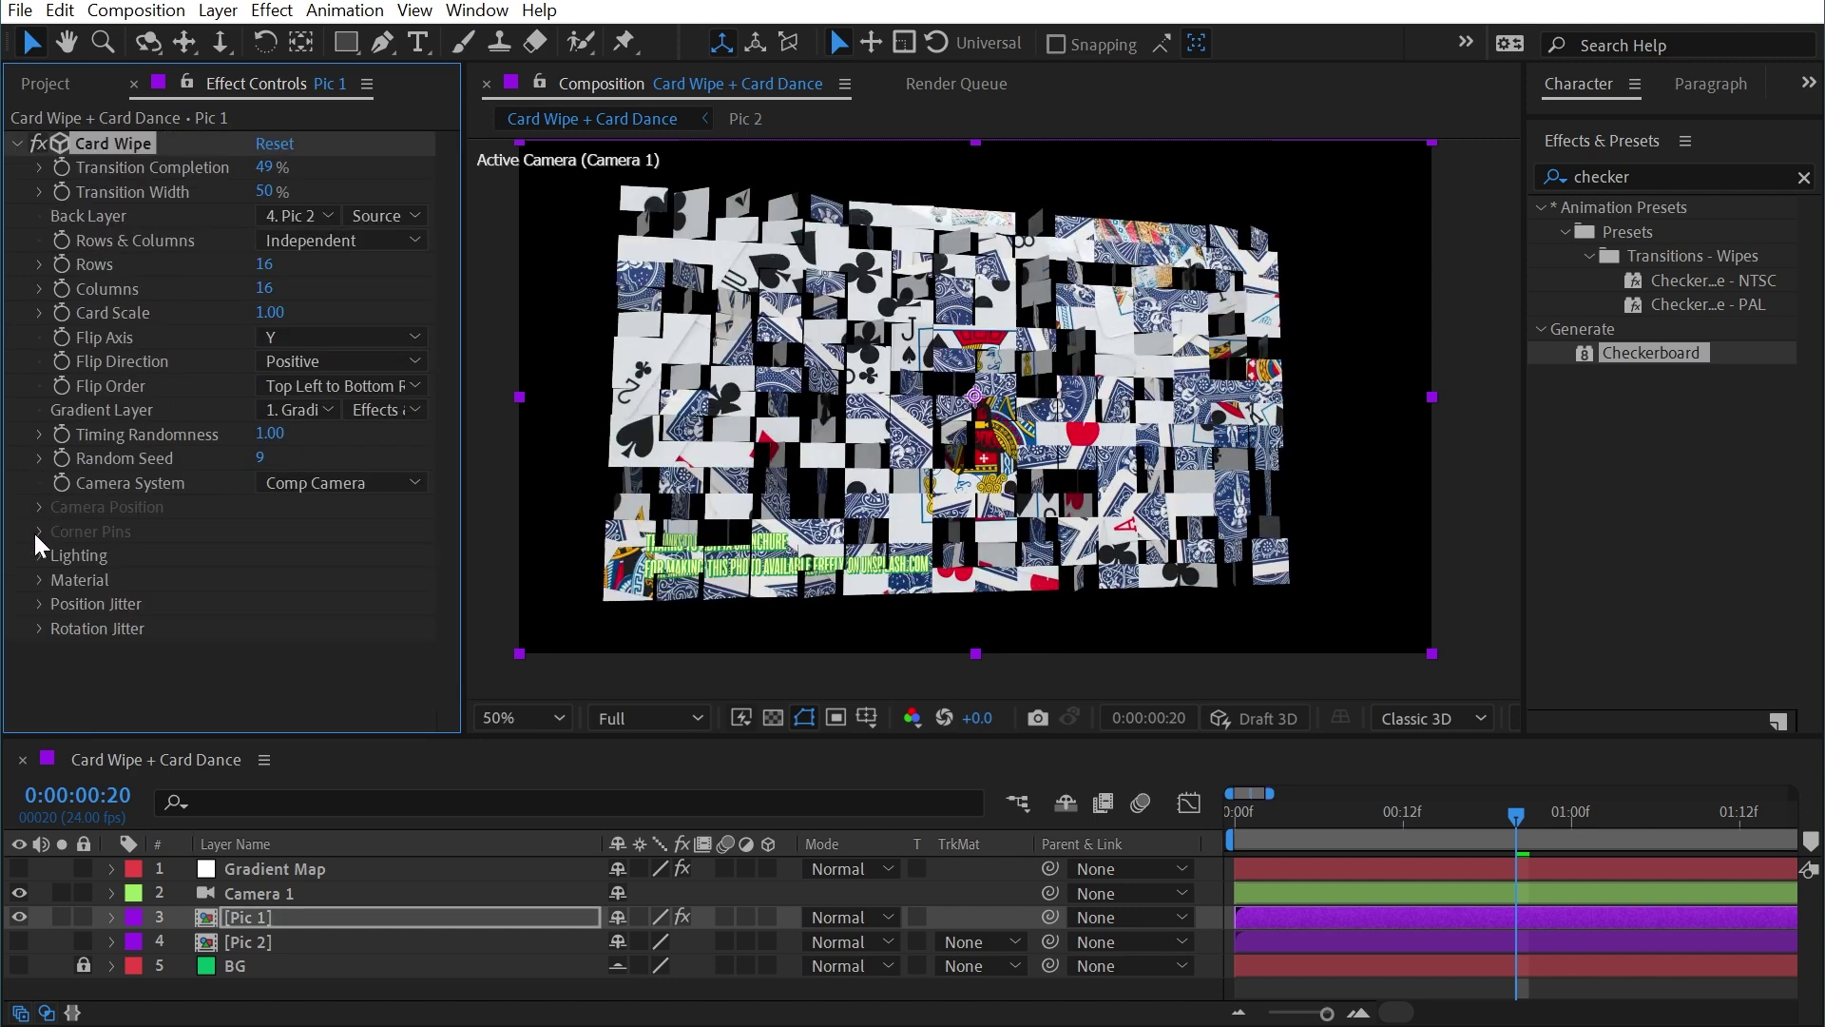
- Expand the Card Wipe's Lighting settings and review the Light Type options, keeping Distant Source
click(38, 556)
scroll(128, 528, down, 1)
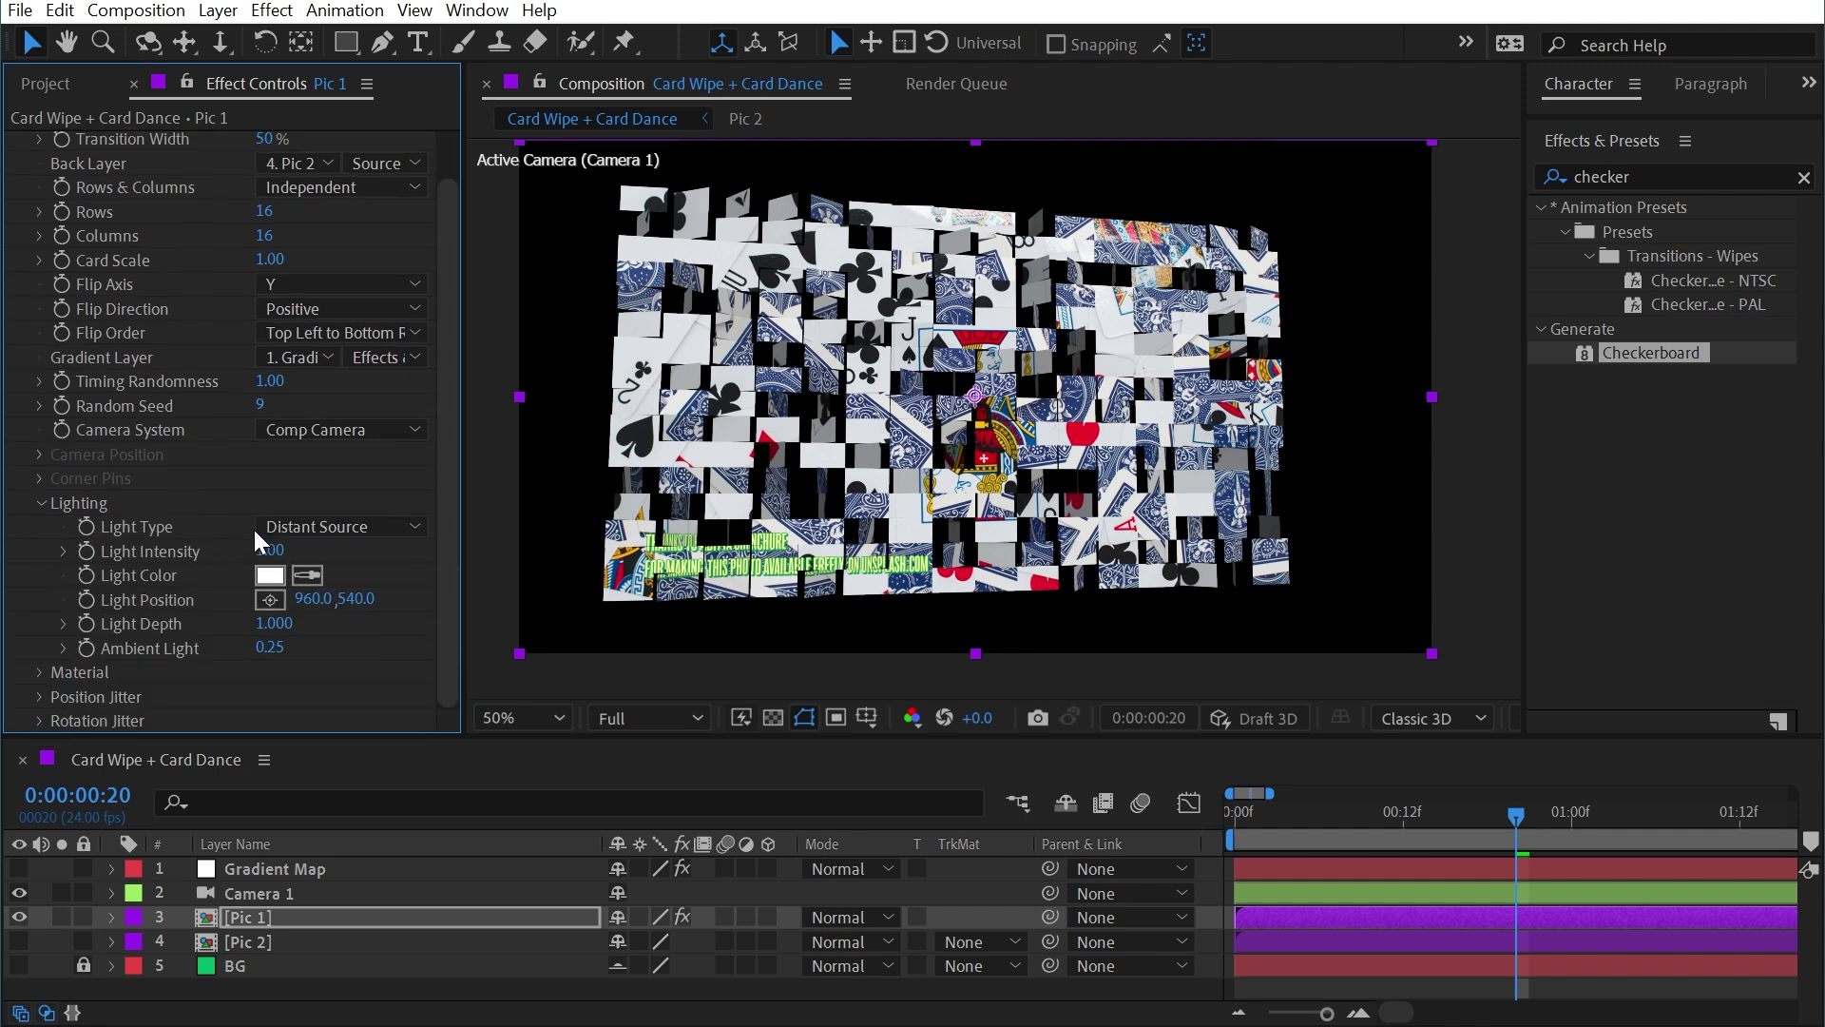
click(328, 529)
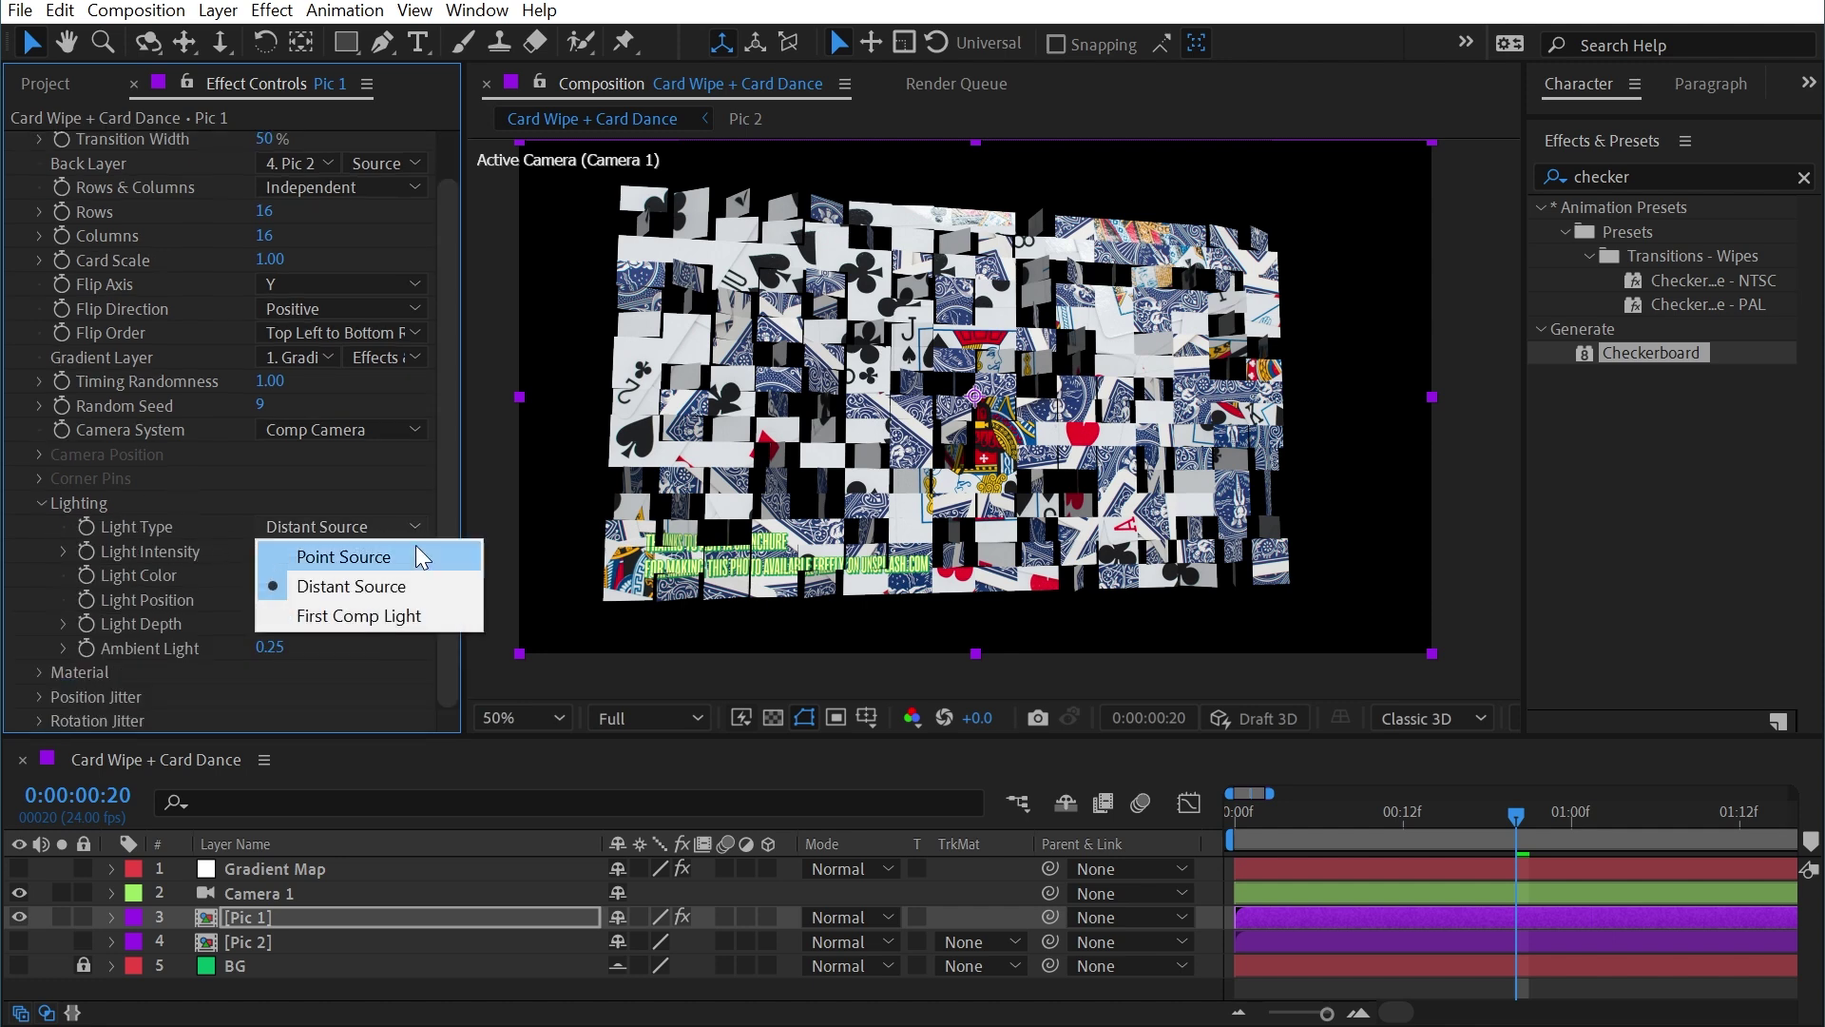
click(175, 479)
- Try a lower Light Intensity and a red Light Color (CA0C0C) on the cards, discarding both changes
drag(275, 551, 227, 548)
key(ctrl+z)
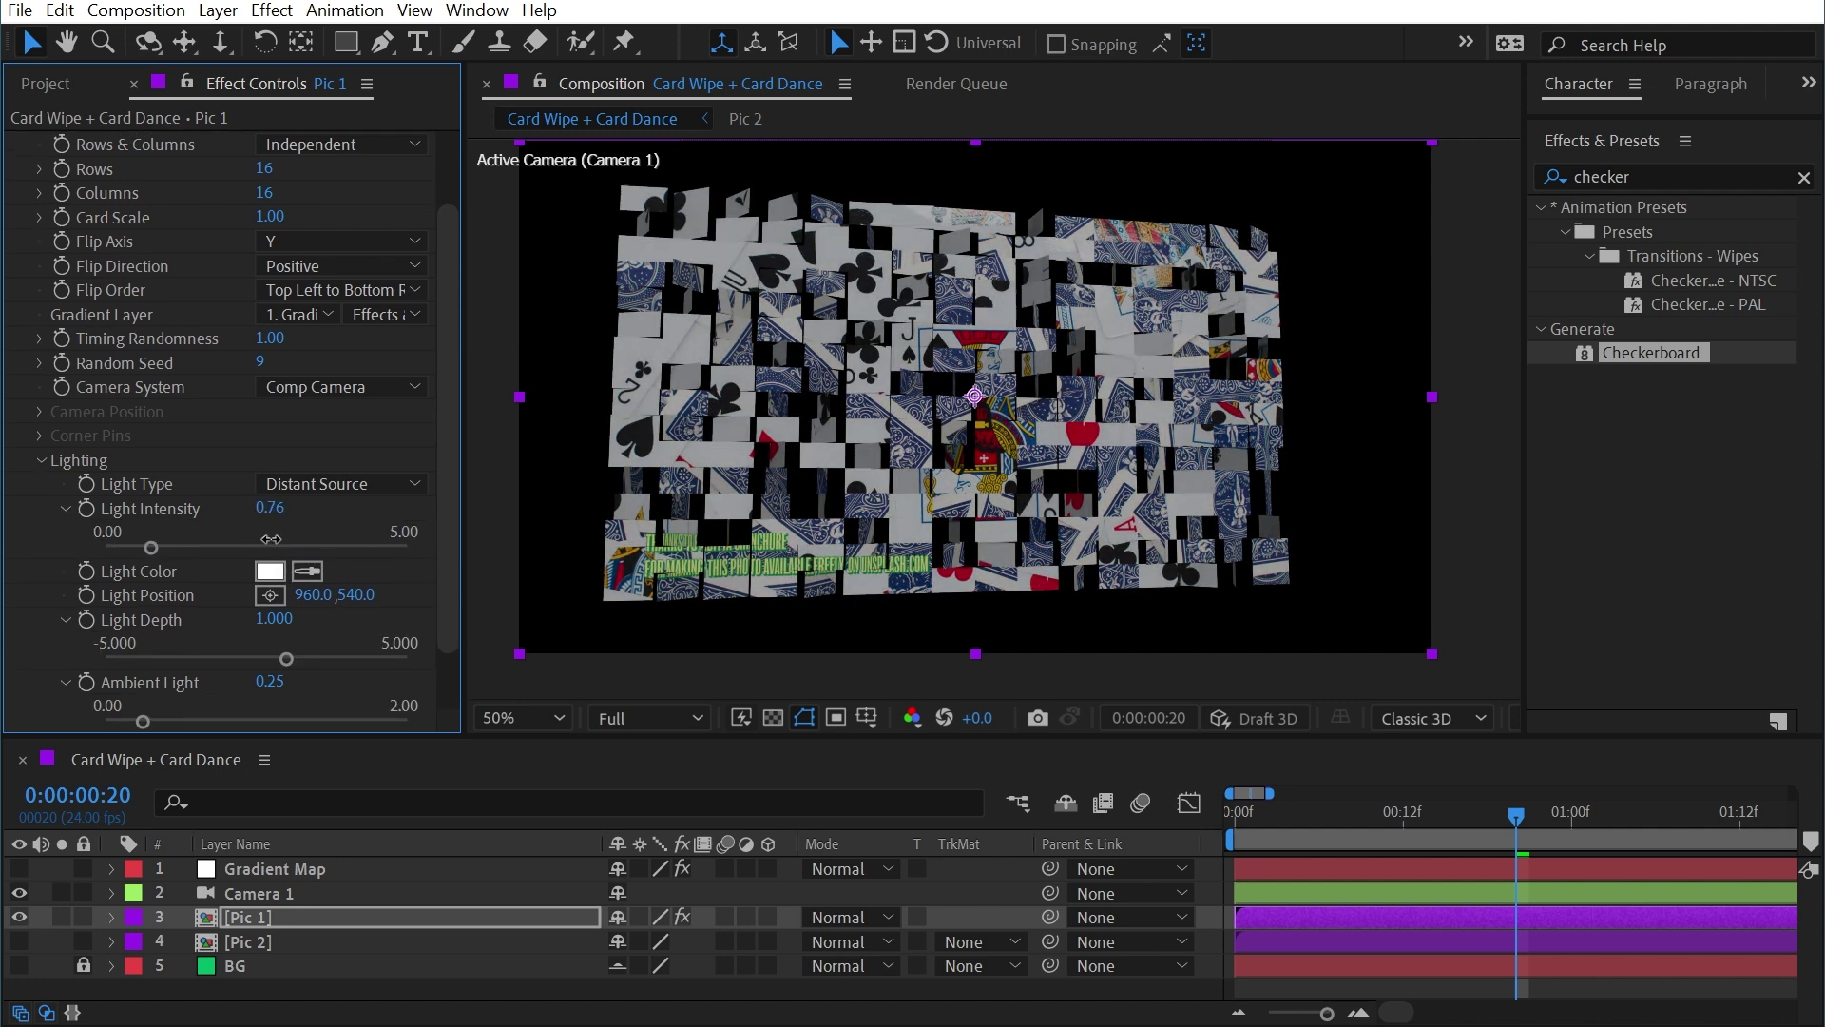
click(270, 571)
click(1010, 583)
click(1047, 522)
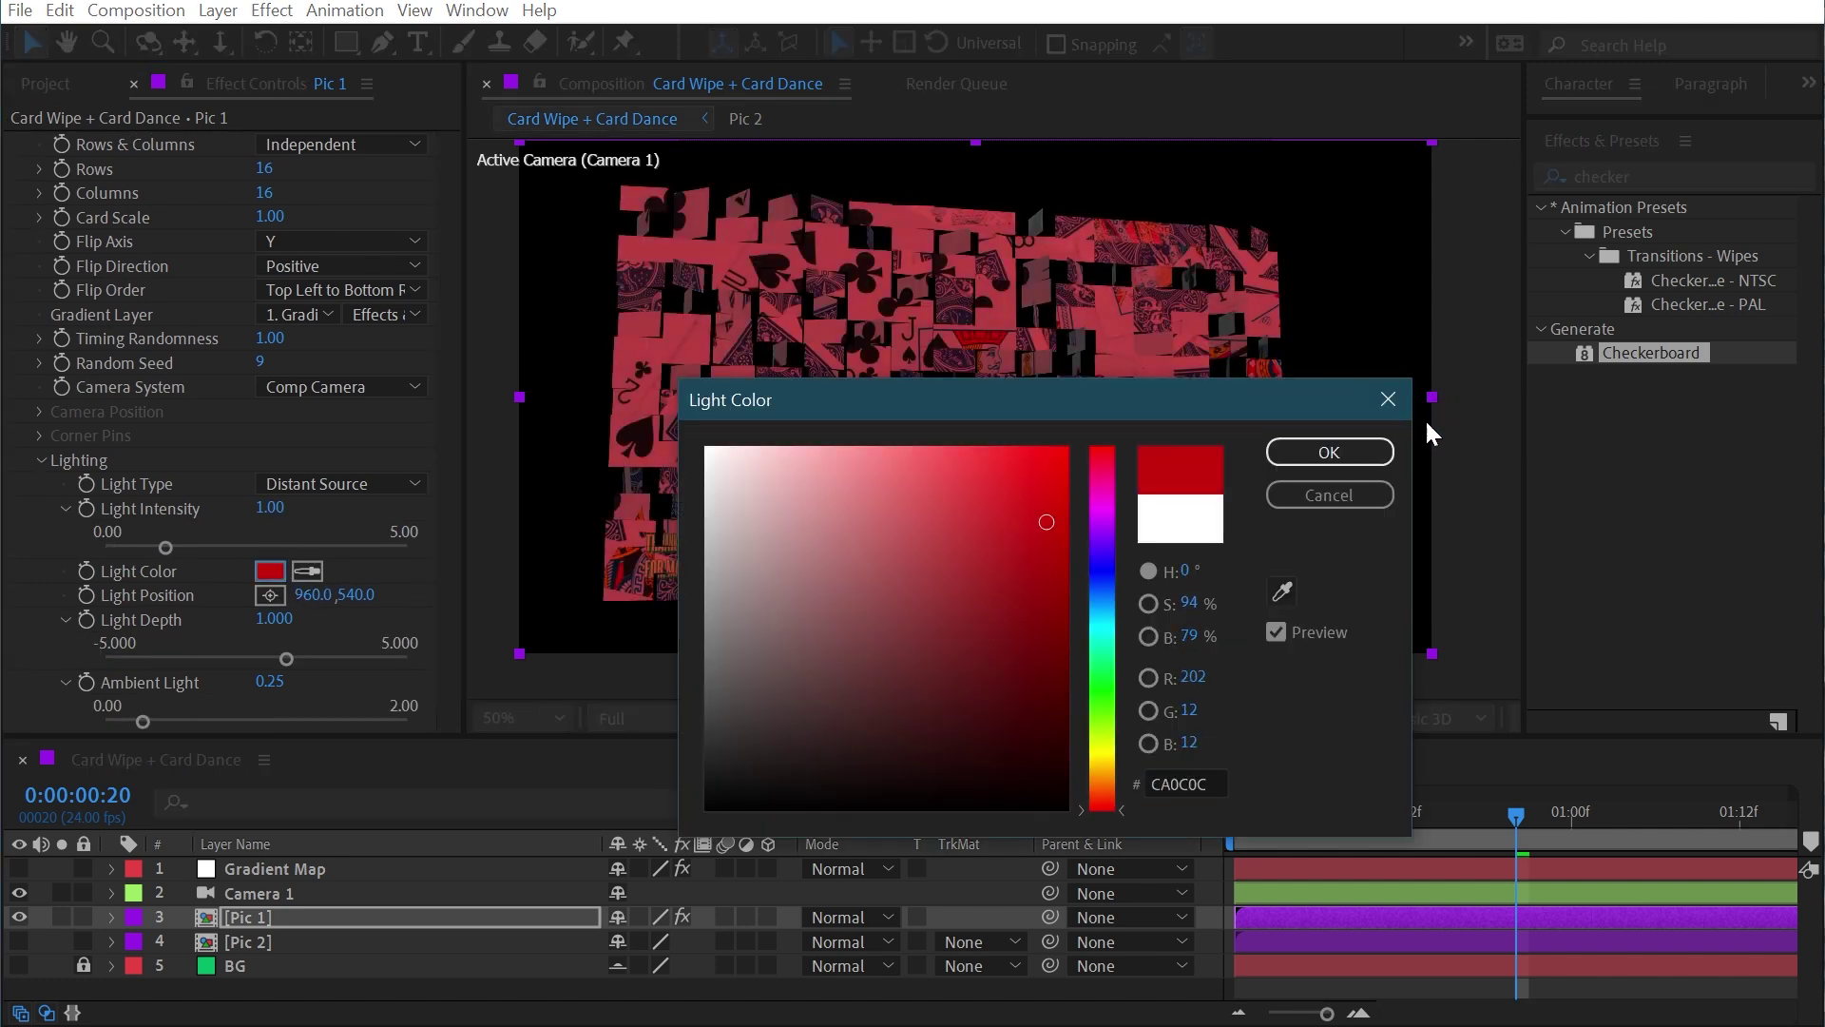
click(1336, 495)
- Move the Light Position to about 1625,472 and try out different Light Depth and Ambient Light amounts
mouse_move(311, 595)
mouse_down()
mouse_move(456, 582)
mouse_move(163, 611)
mouse_move(38, 589)
mouse_move(925, 513)
mouse_move(702, 504)
mouse_up()
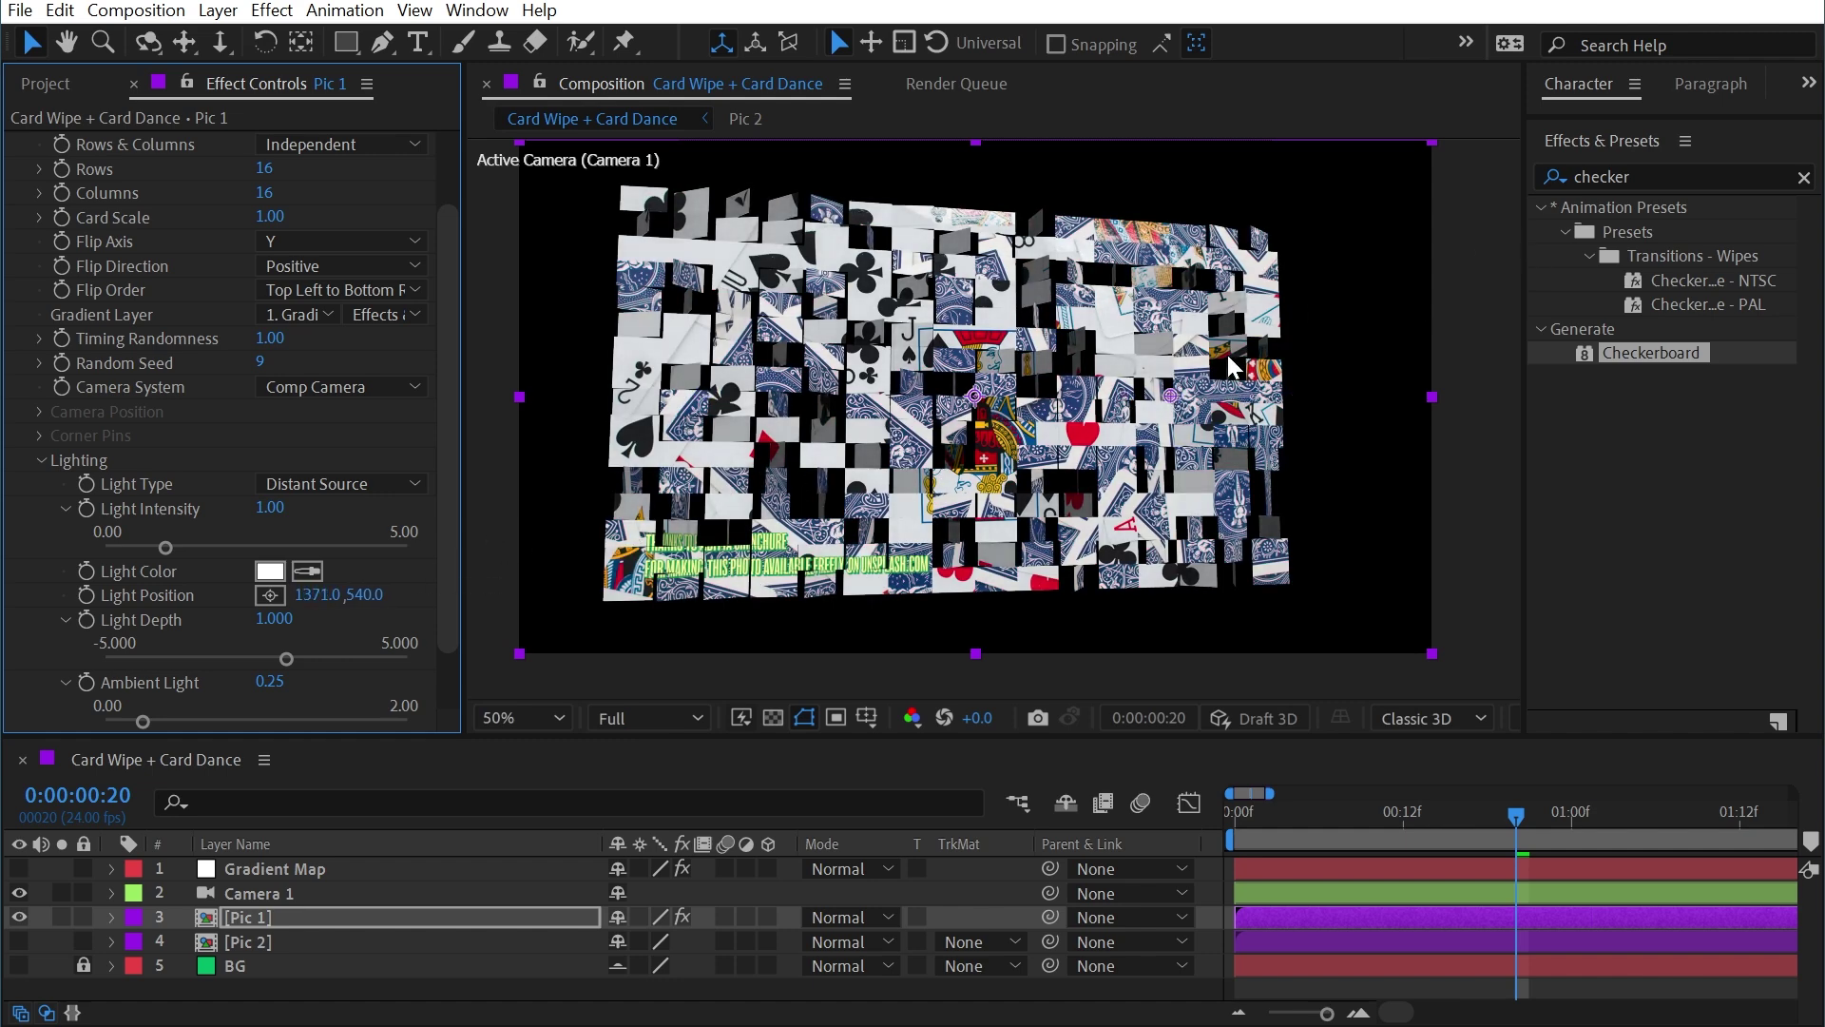
drag(1179, 397, 1291, 363)
scroll(282, 601, down, 2)
mouse_move(286, 587)
mouse_down()
mouse_move(378, 587)
mouse_move(190, 582)
mouse_move(286, 570)
mouse_up()
mouse_move(144, 652)
mouse_down()
mouse_move(214, 643)
mouse_move(112, 652)
mouse_up()
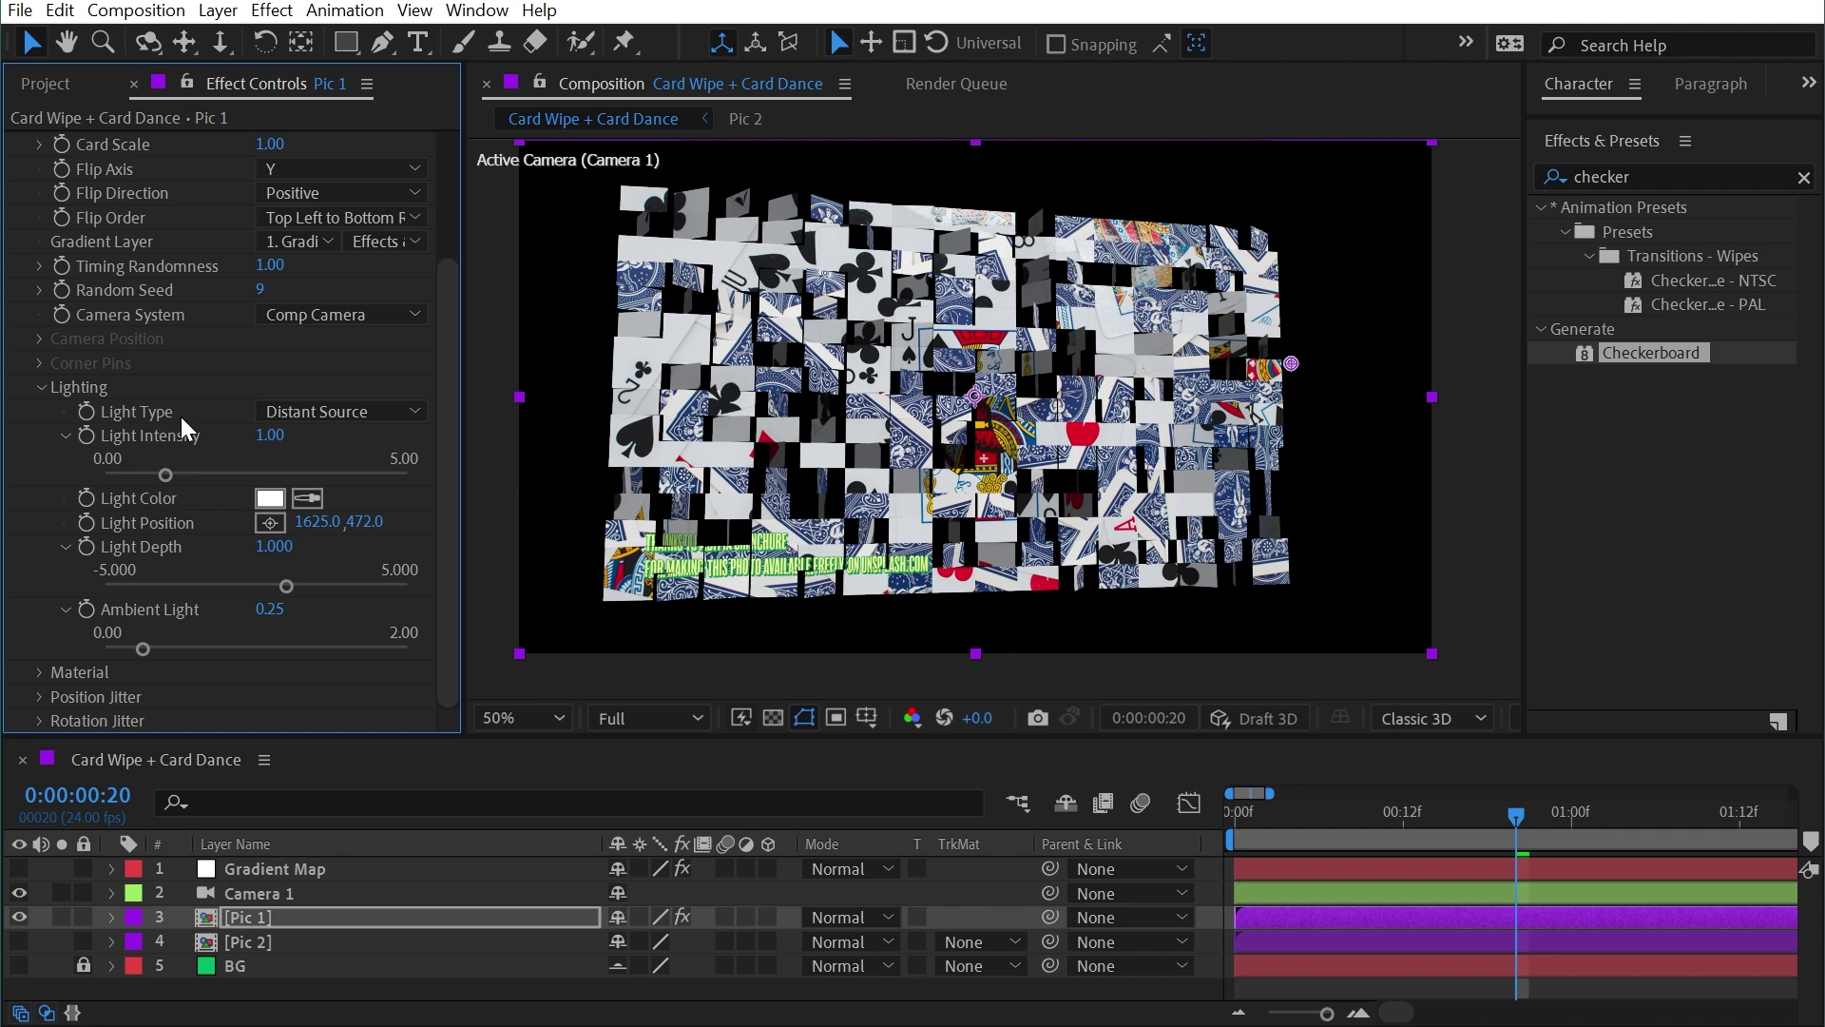
- Set the Light Type to Point Source with Ambient Light 0.00, Light Depth 0.047 and Light Position at about 777,256
click(306, 414)
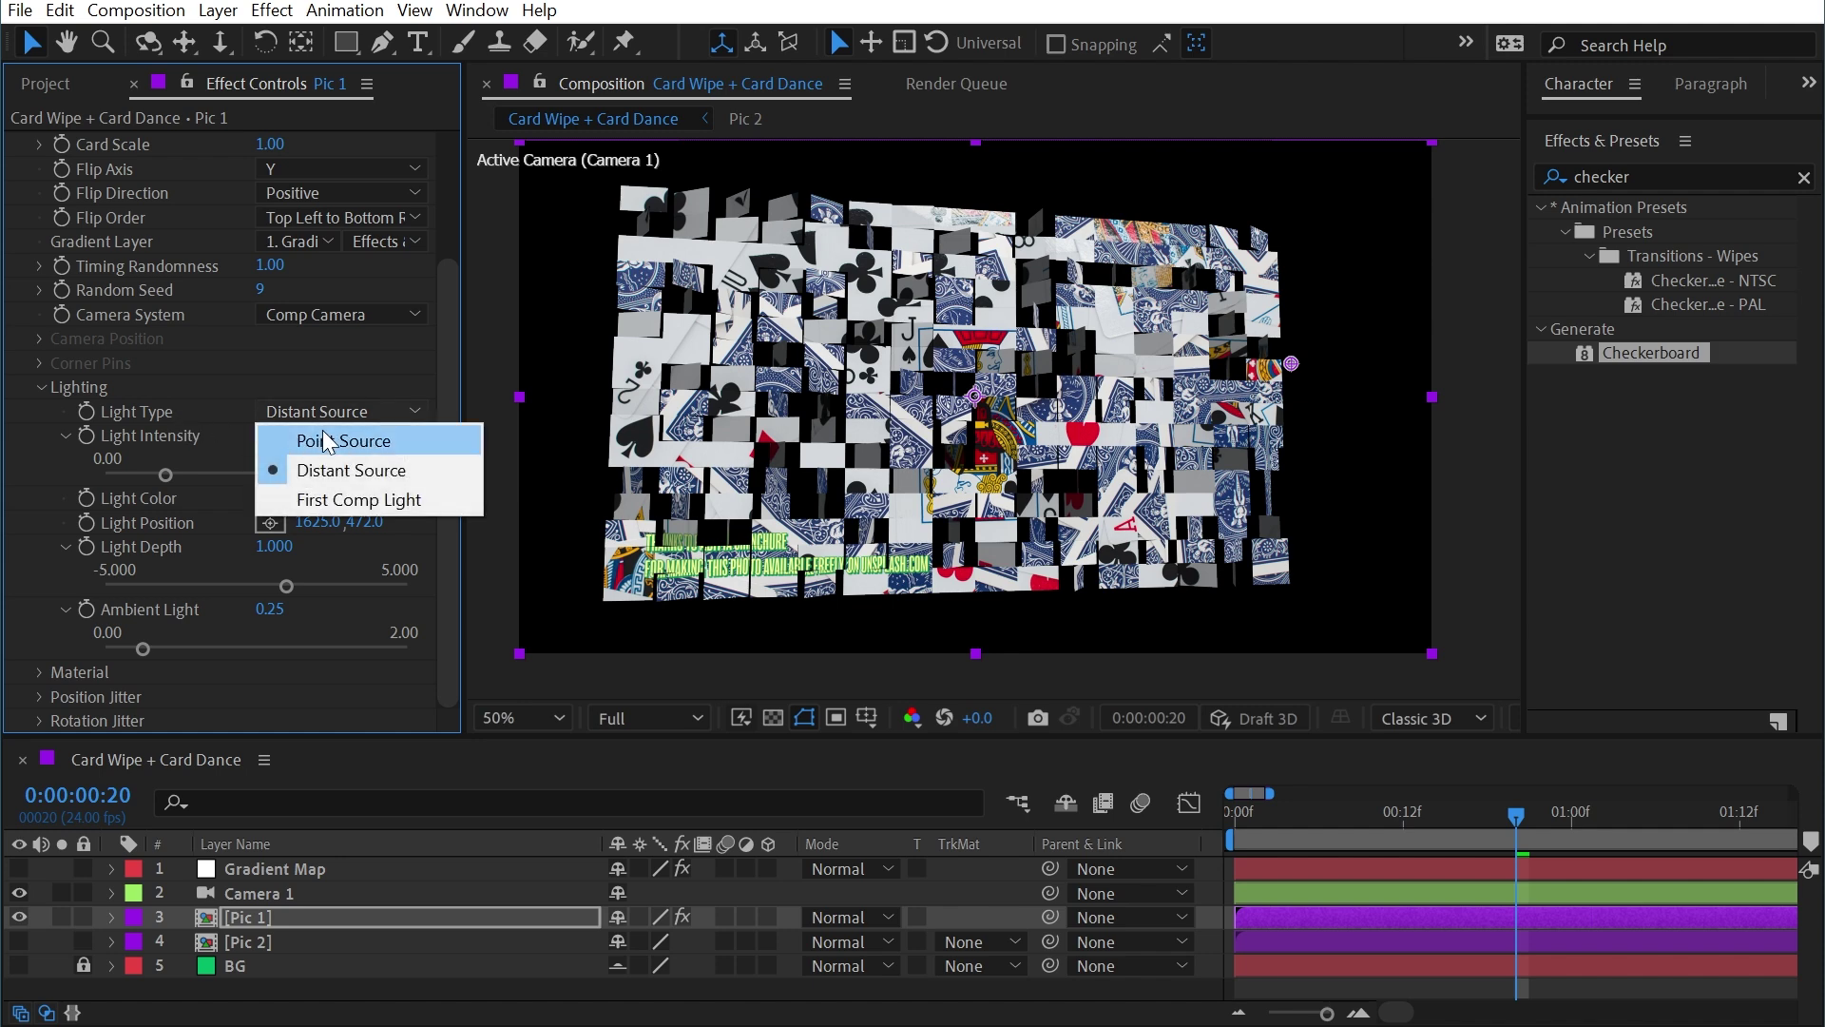
click(313, 439)
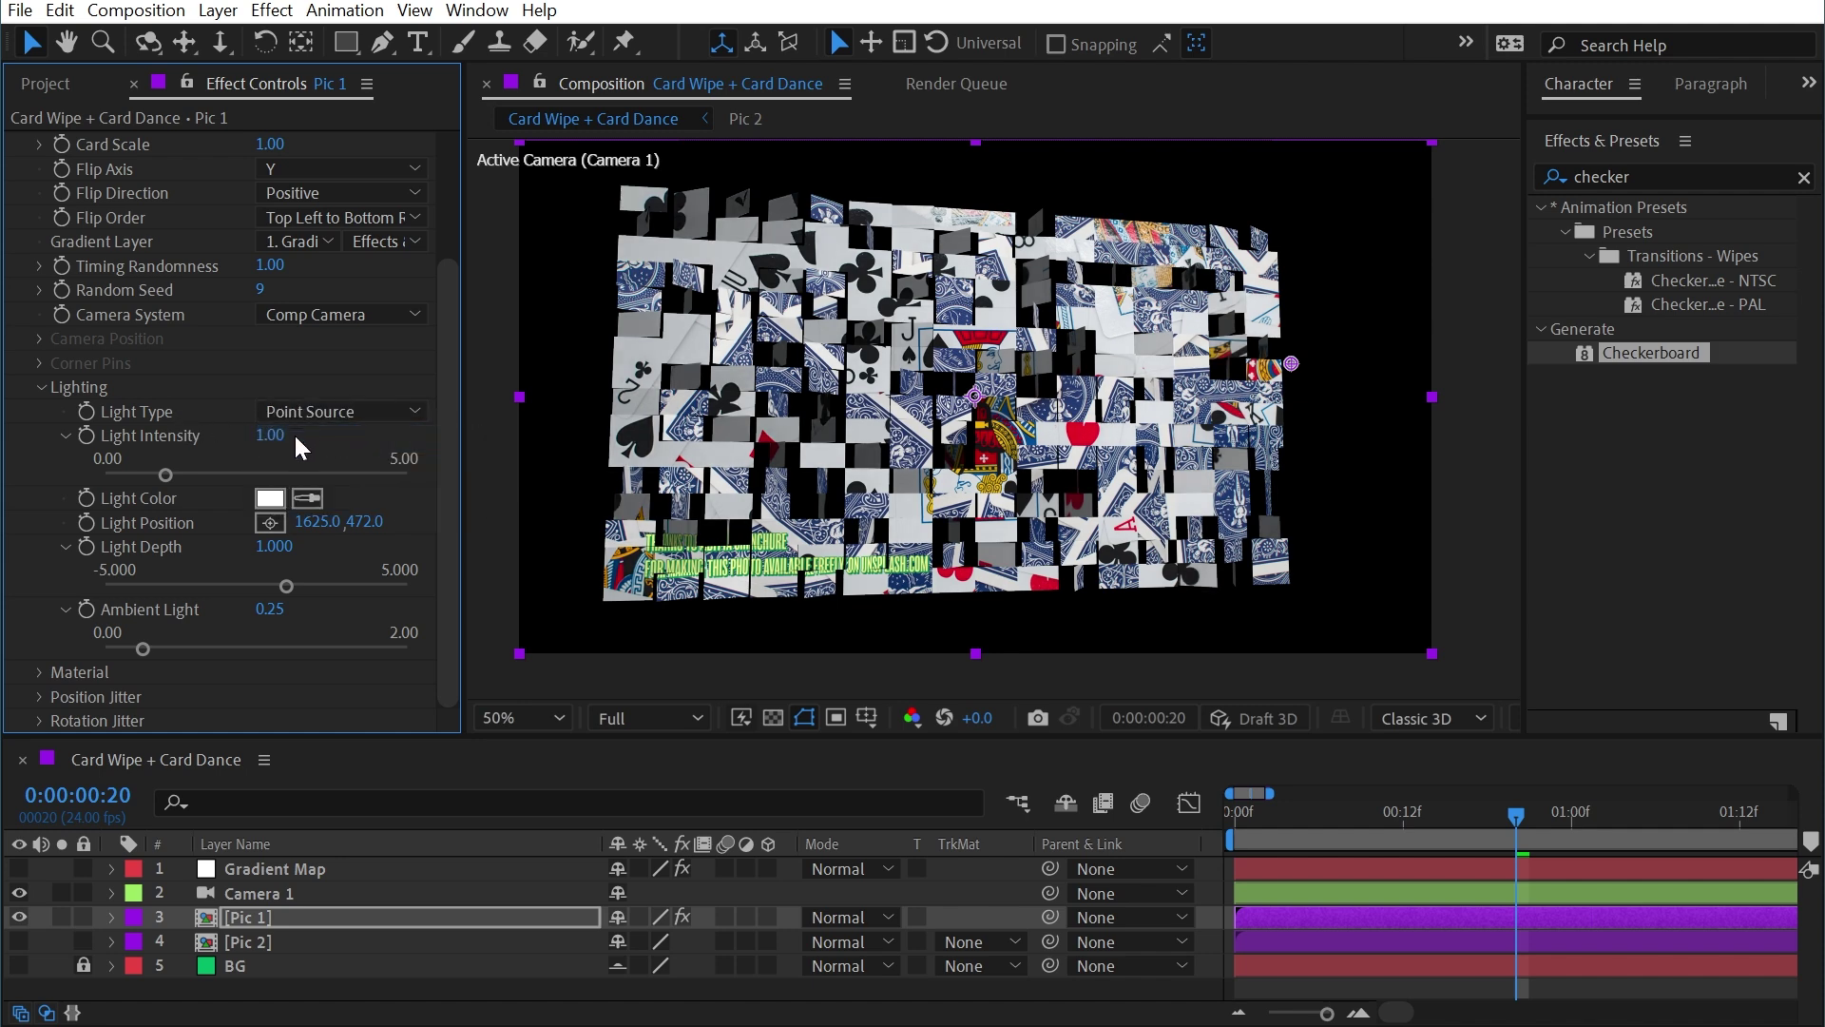
drag(318, 521, 114, 519)
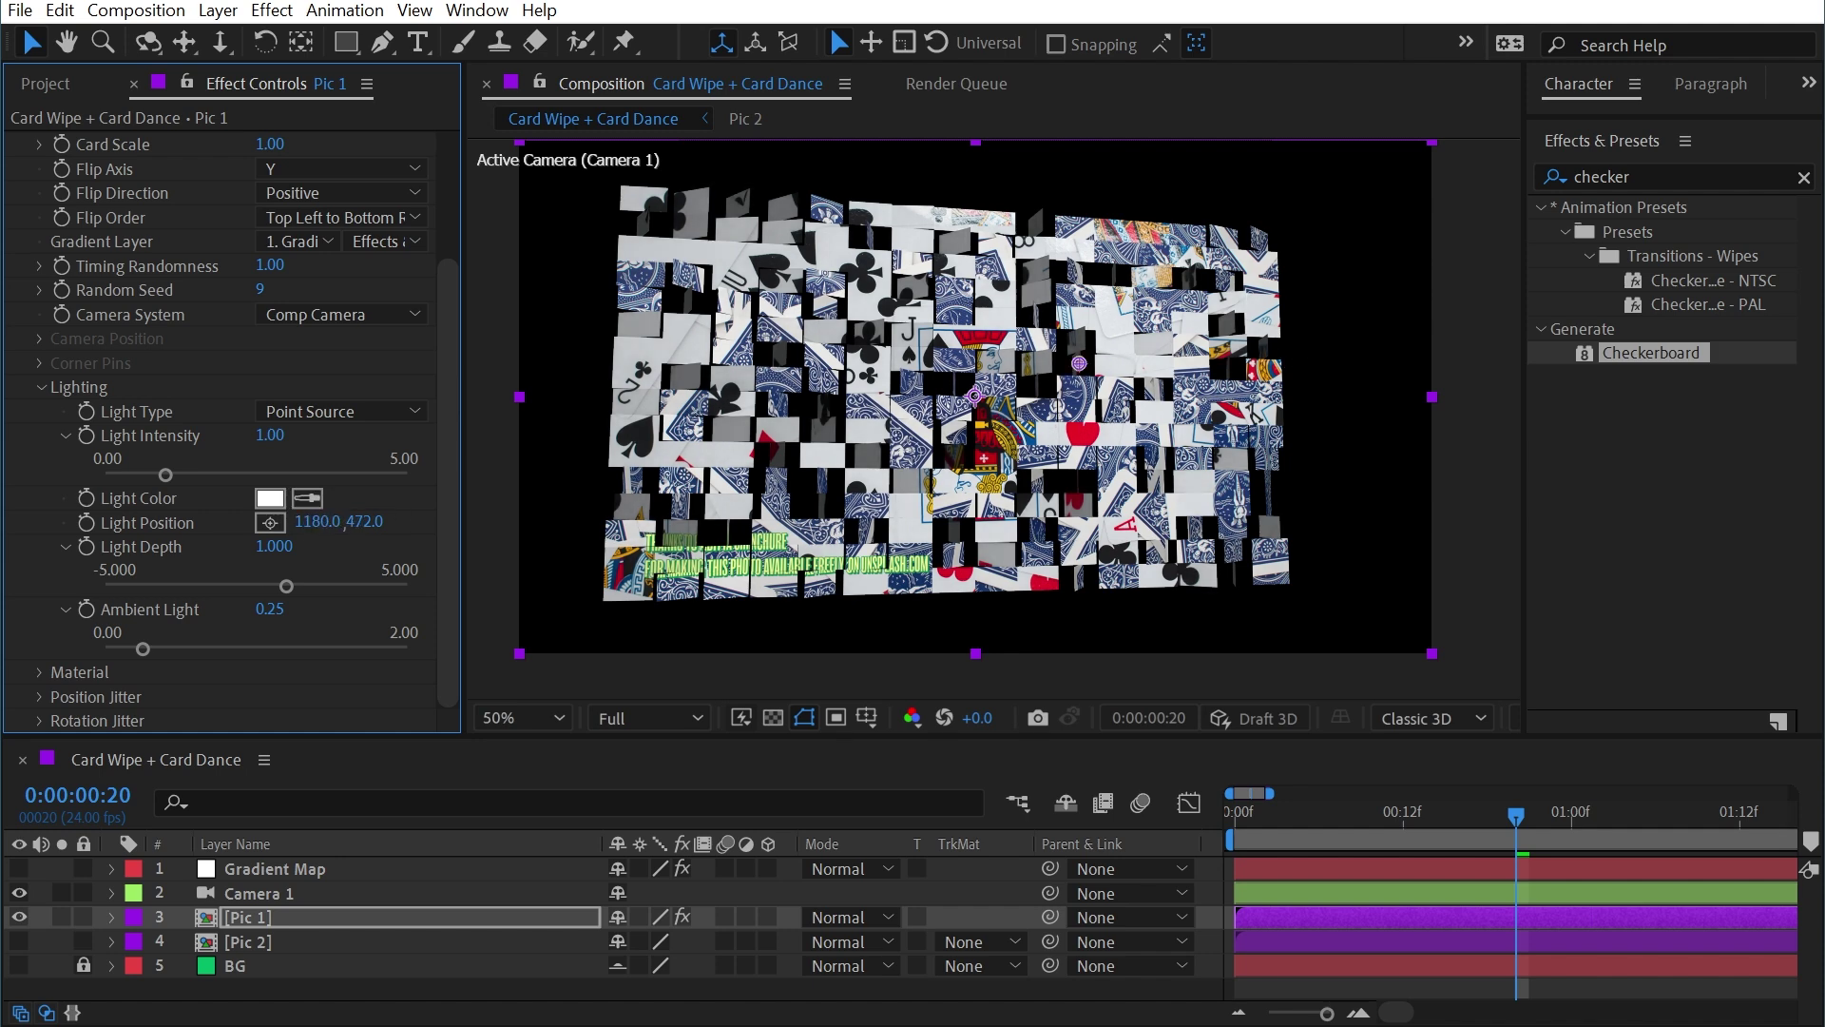
drag(167, 645, 106, 644)
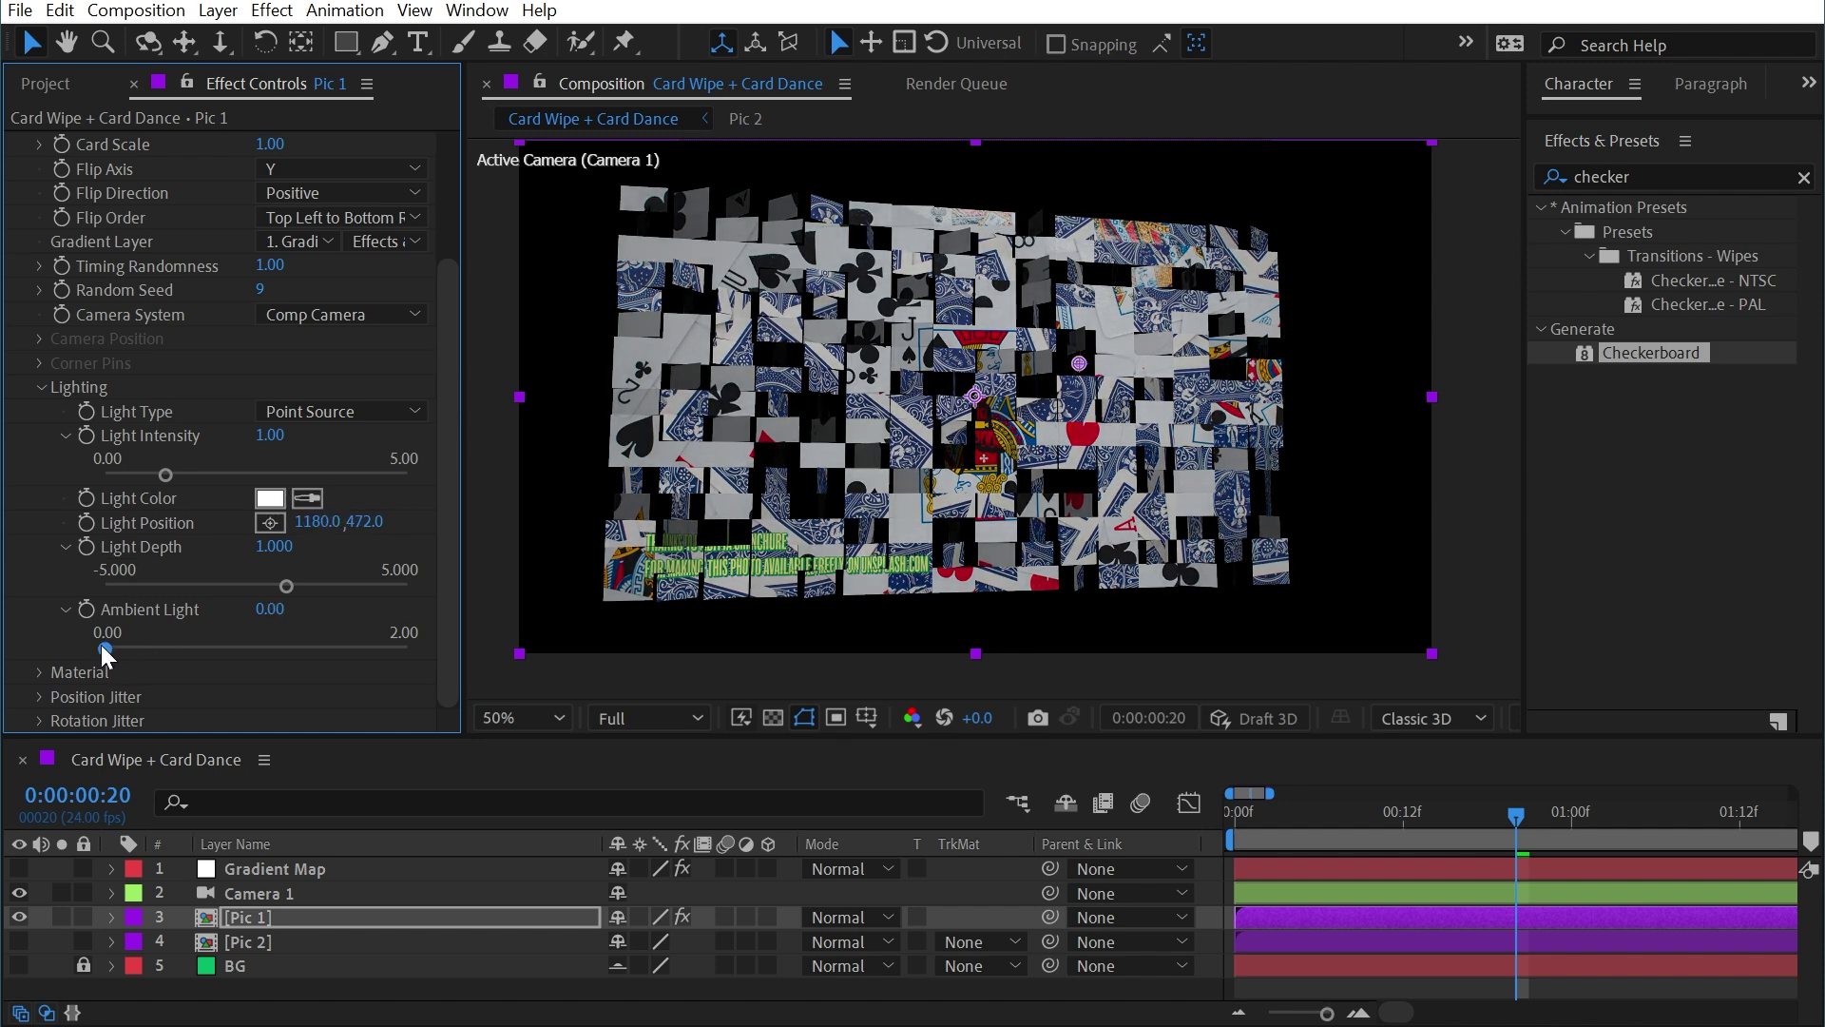
drag(299, 585, 259, 580)
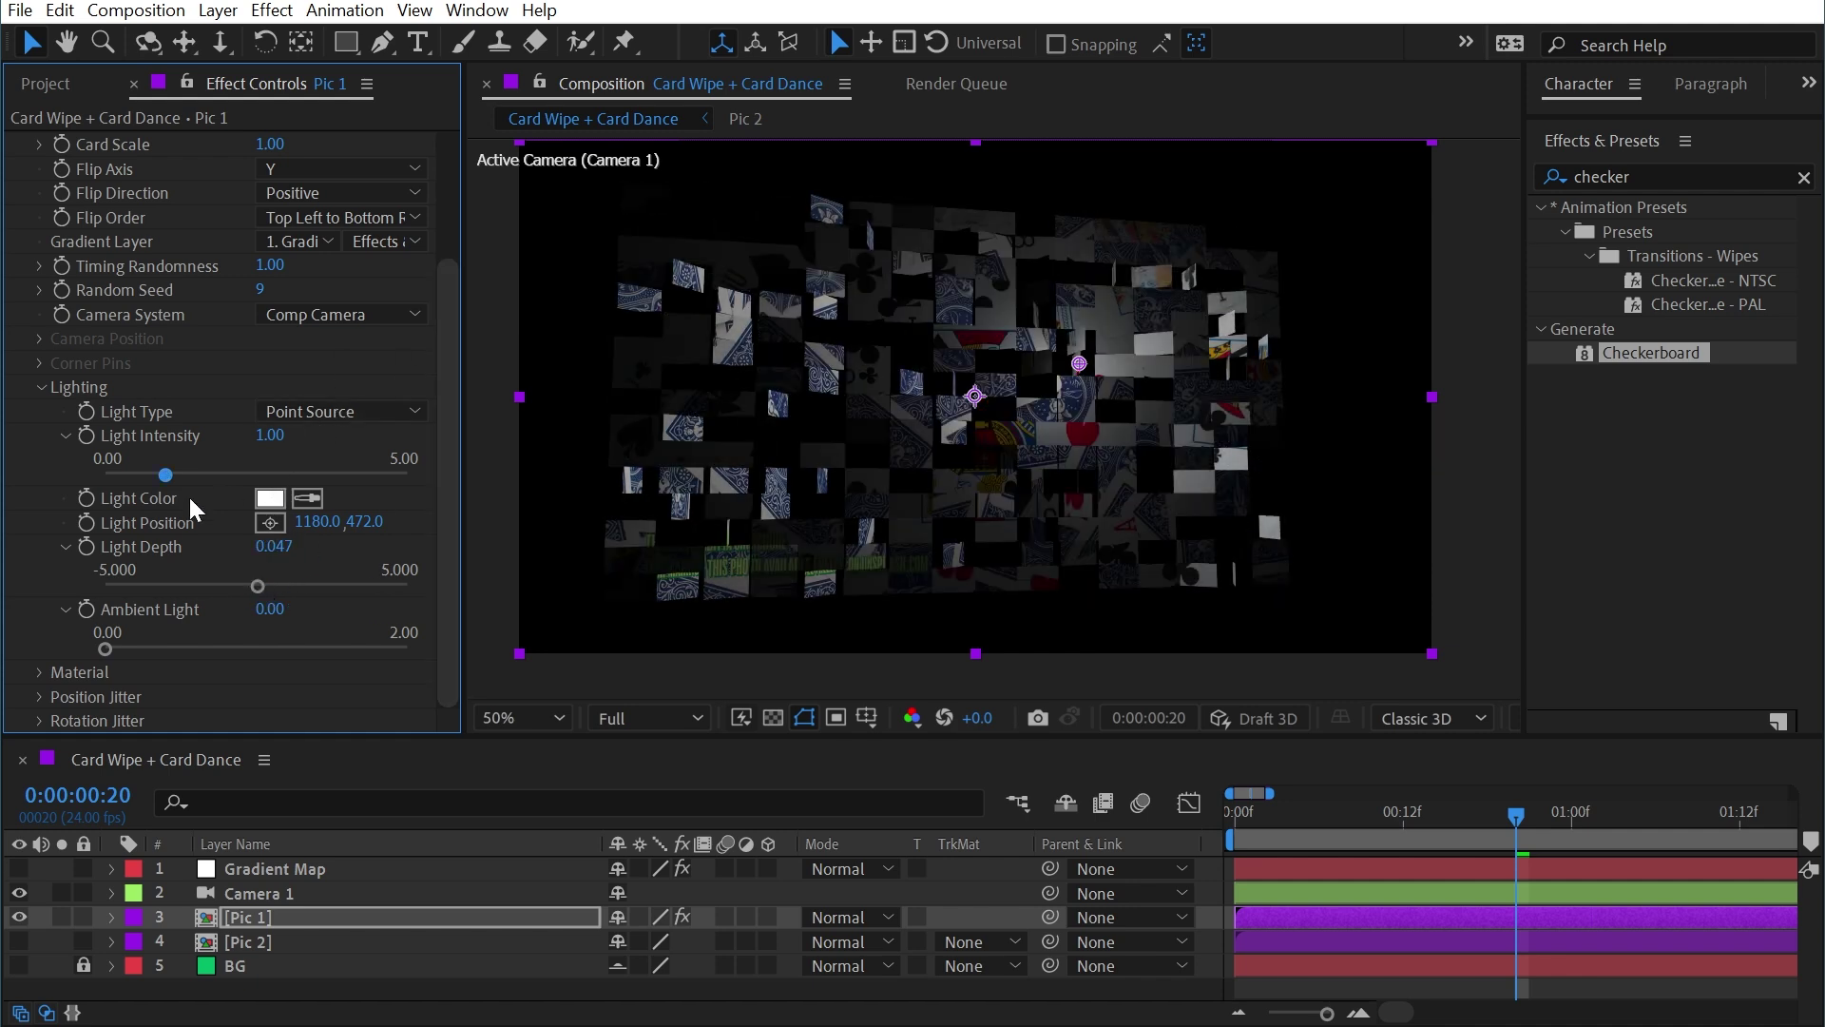
drag(1078, 363, 881, 261)
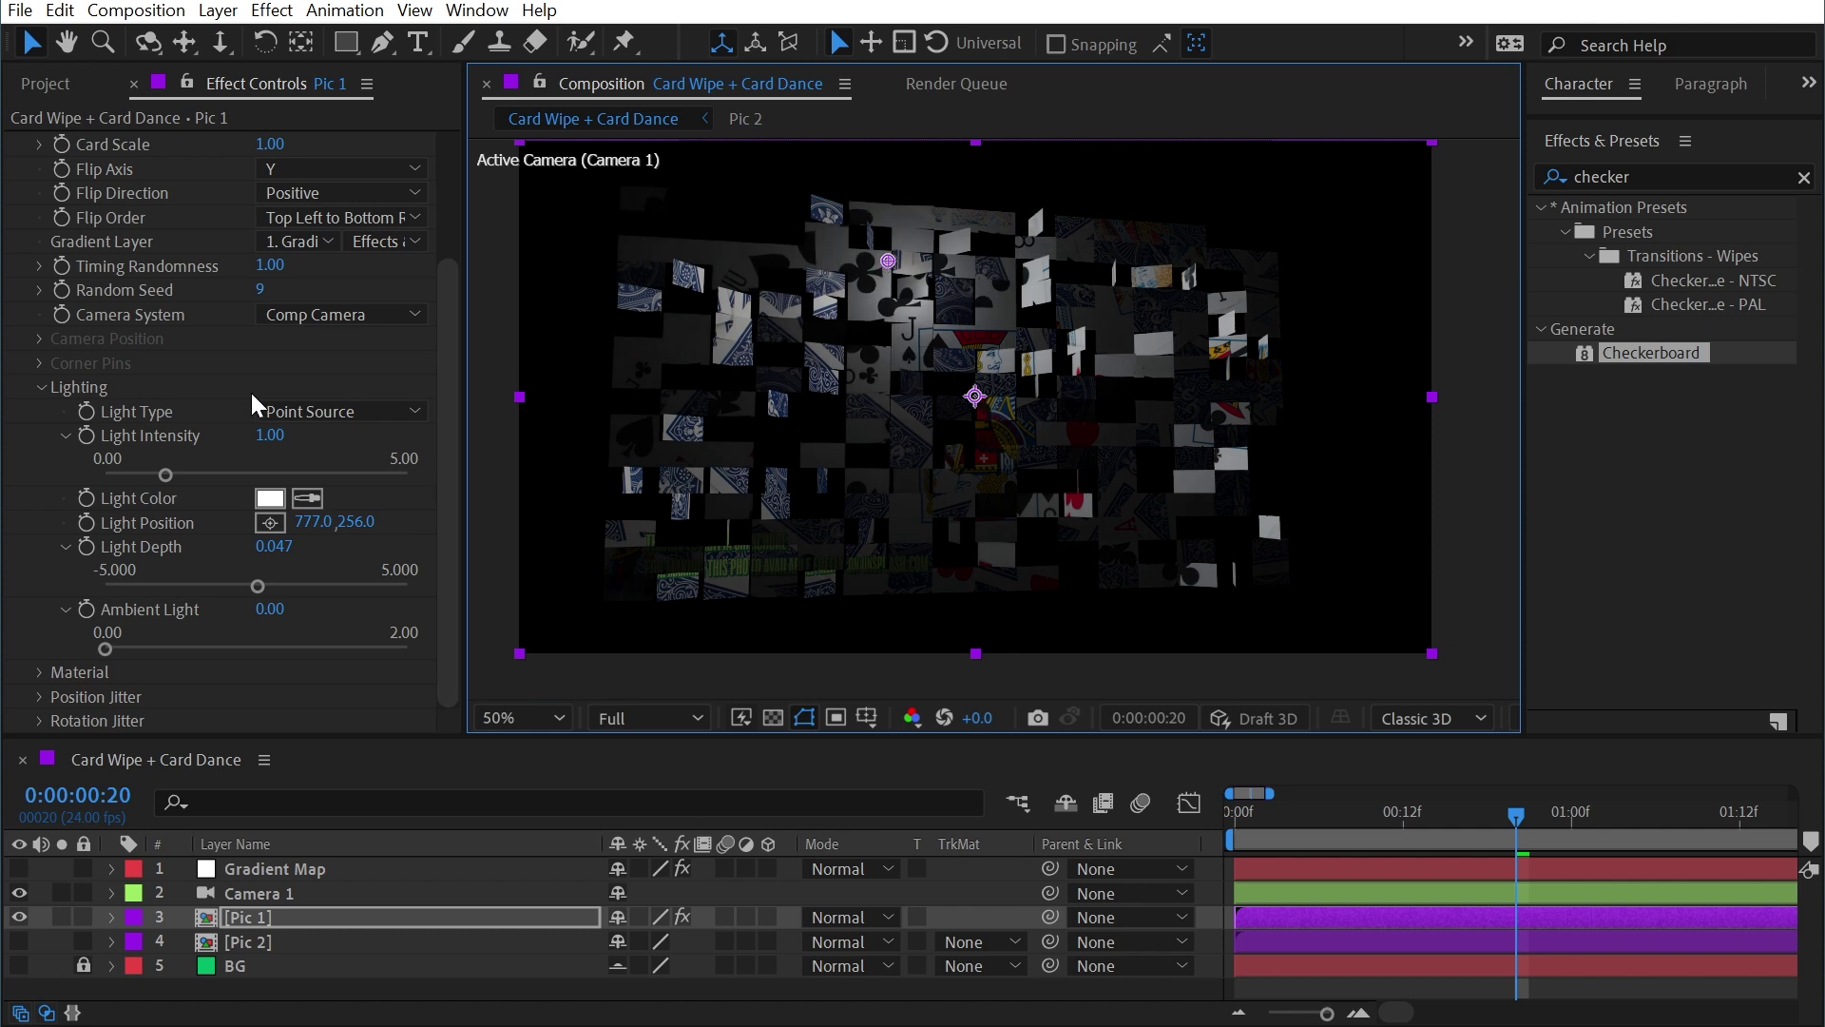
- Set the Card Wipe's Light Type to First Comp Light and add a white Point light at 100% intensity to the composition
click(300, 414)
click(325, 496)
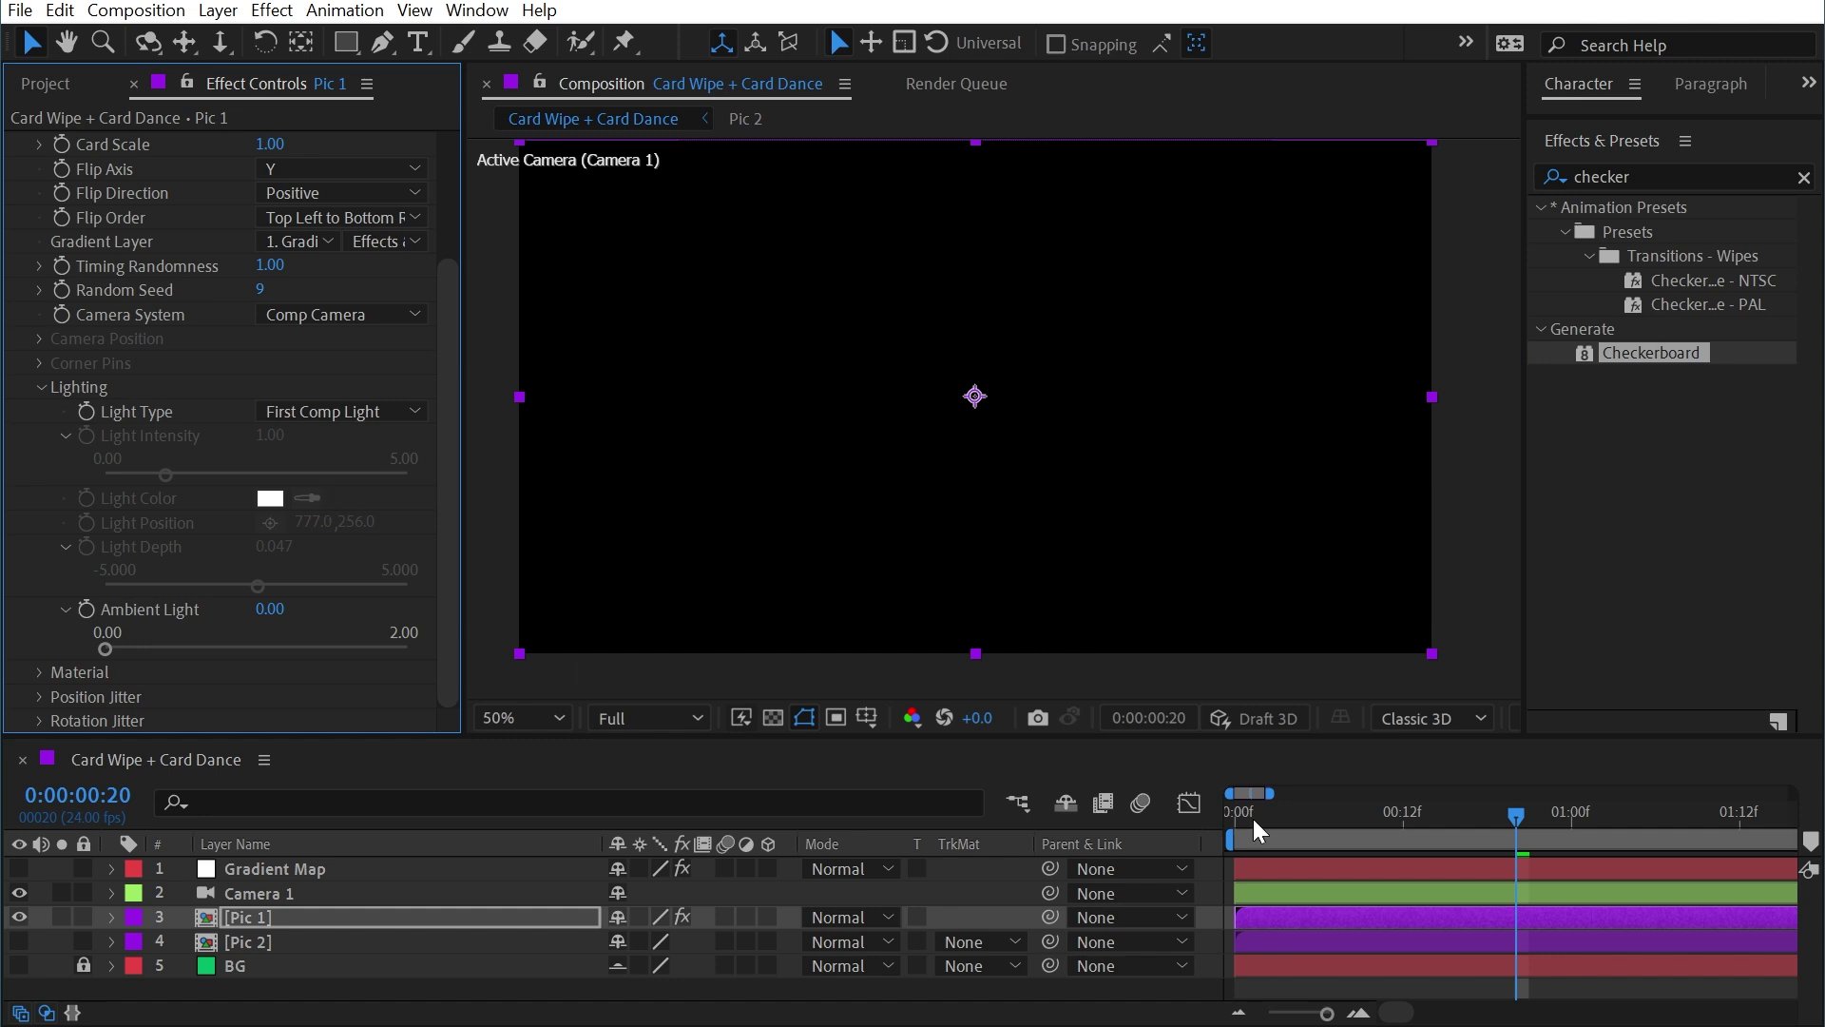
drag(1120, 460, 1134, 473)
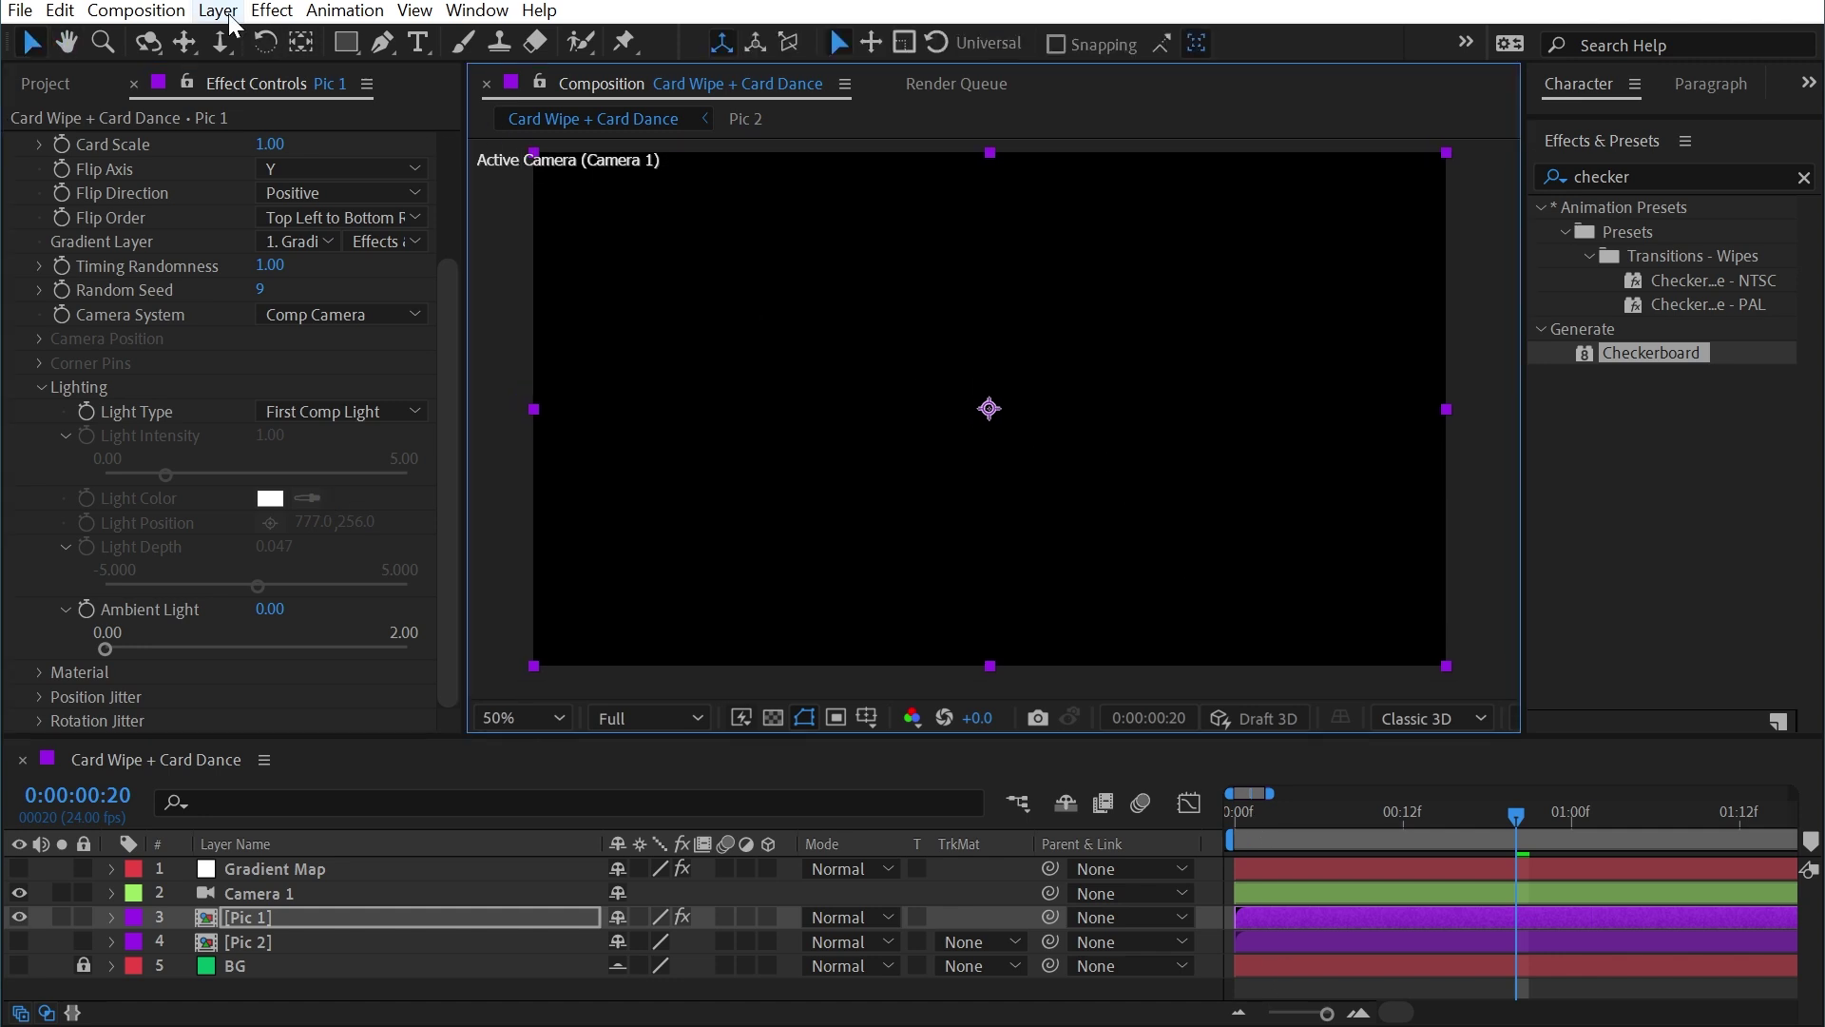
click(218, 10)
mouse_move(232, 38)
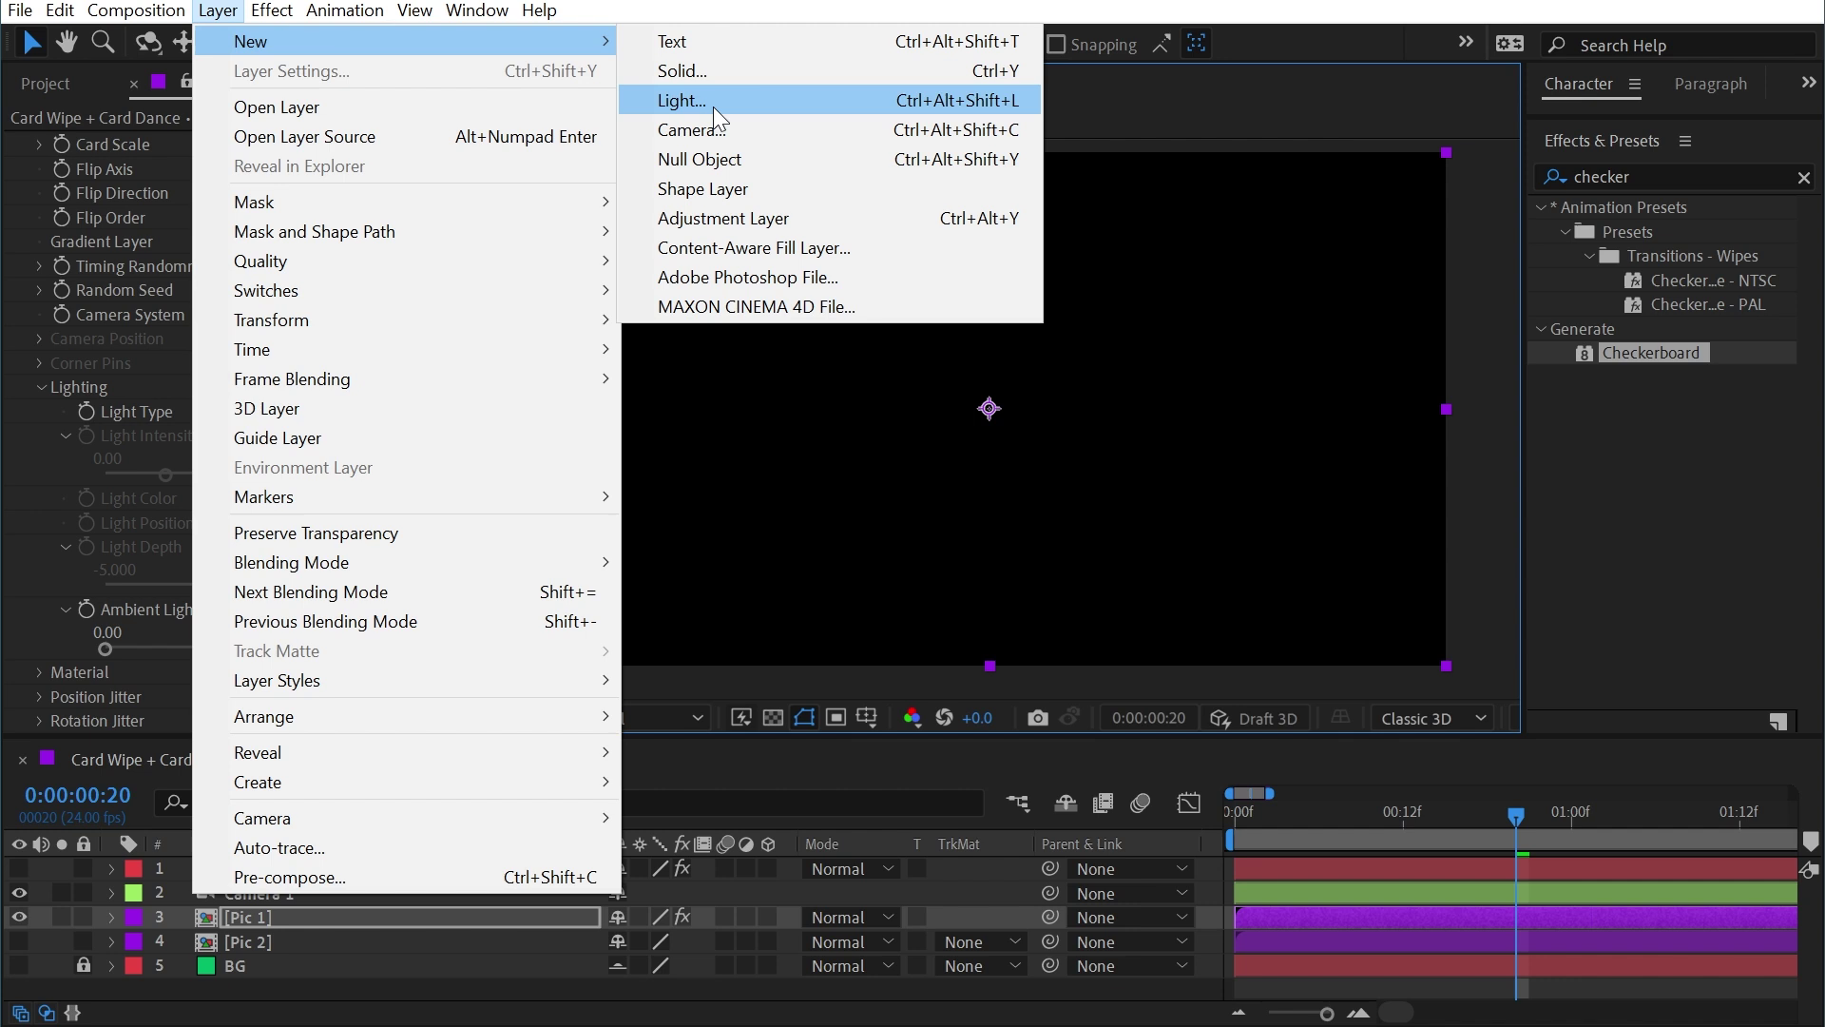
click(713, 107)
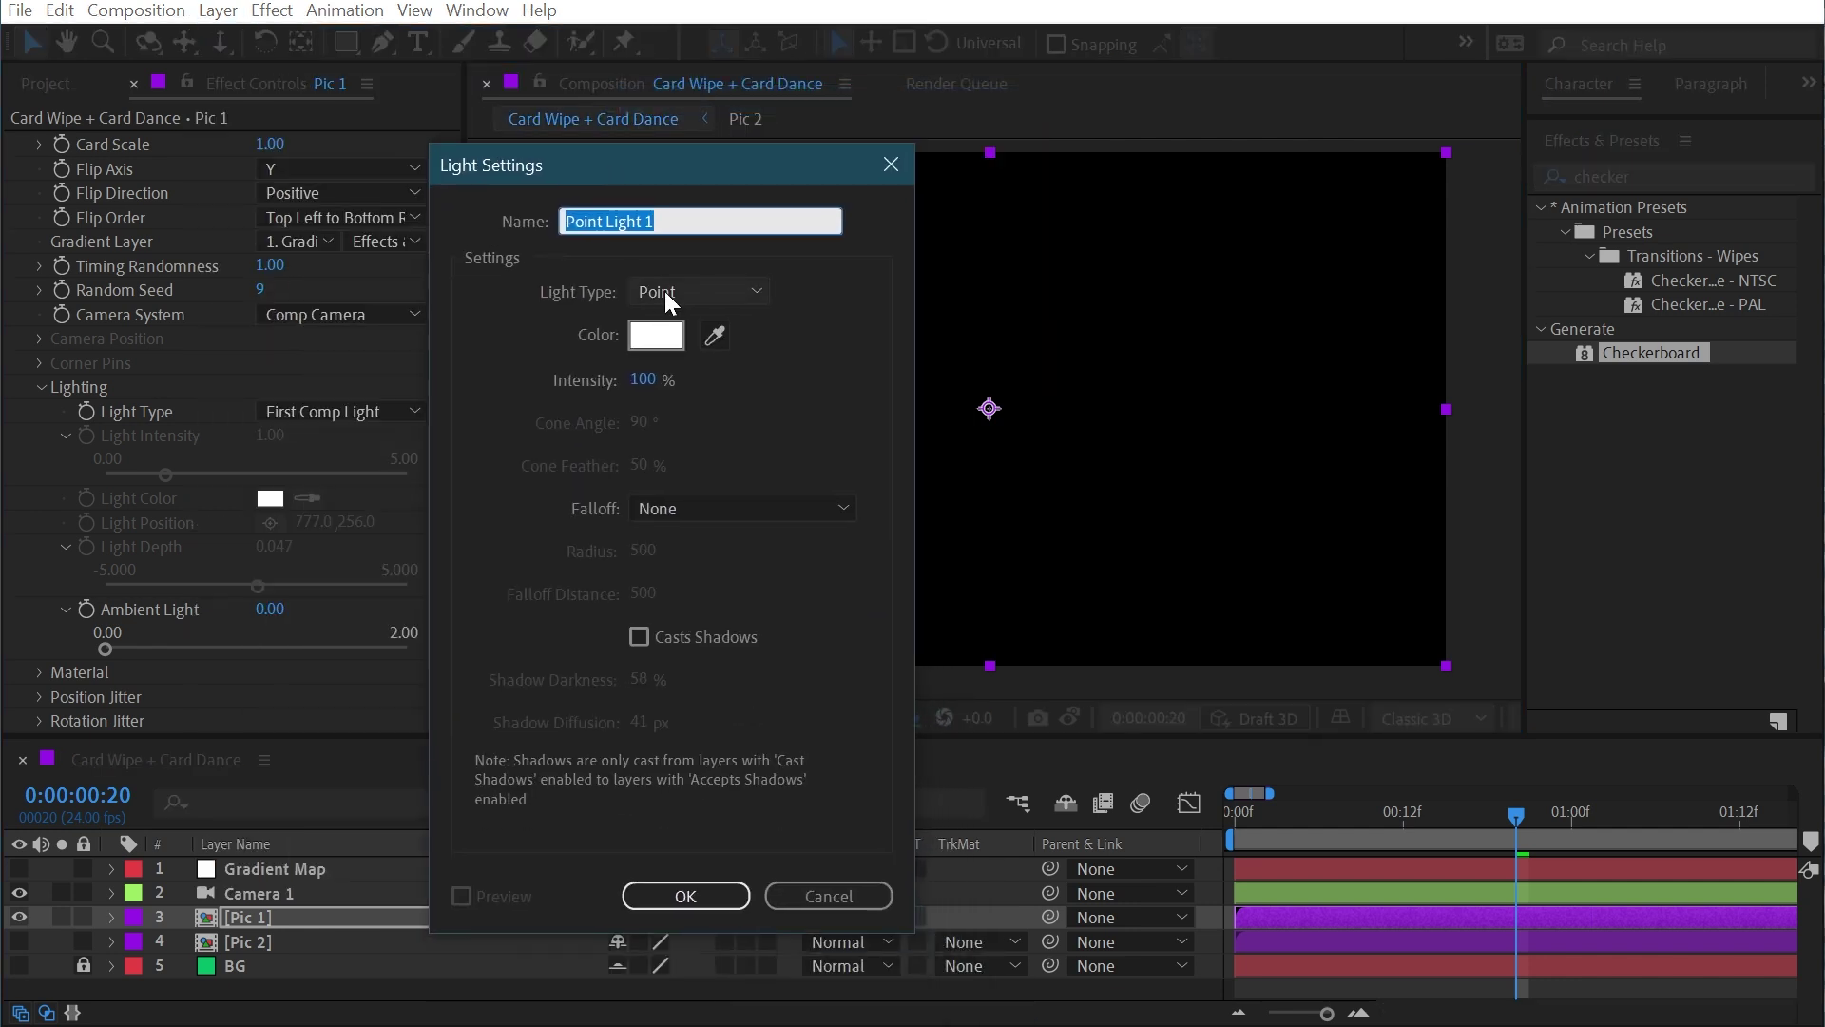
click(640, 893)
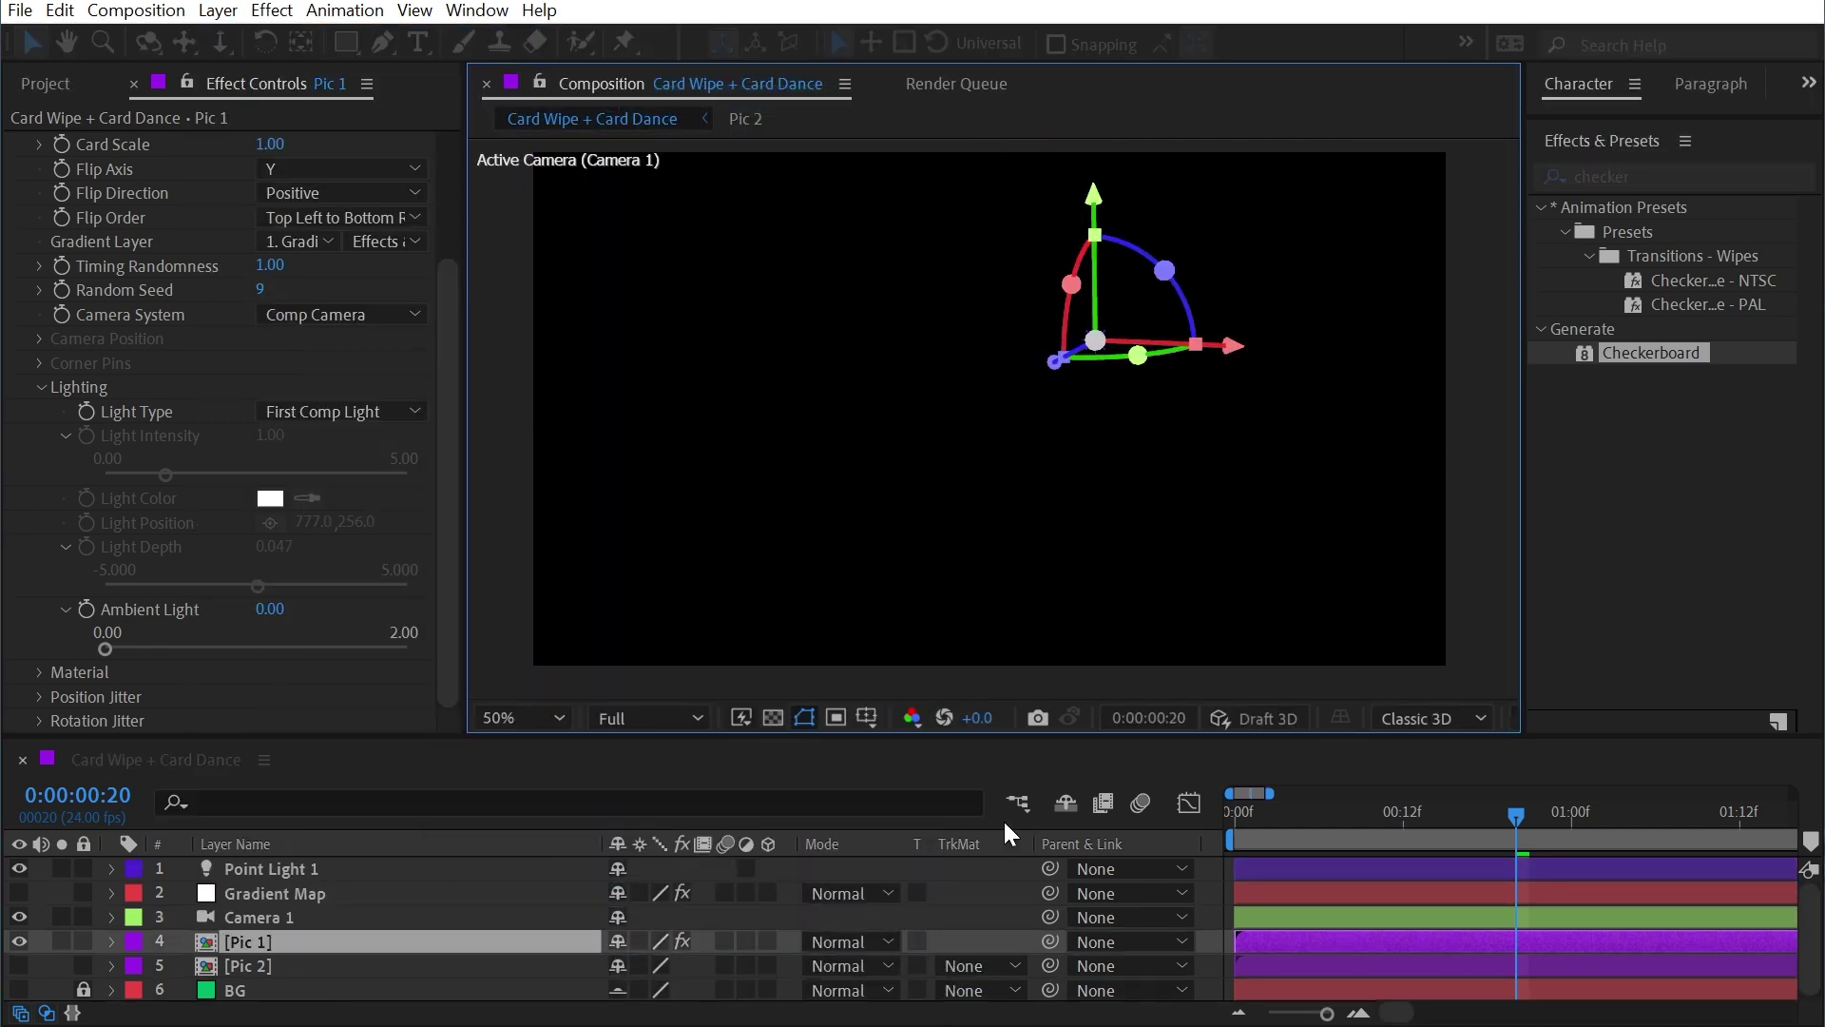
- Move Point Light 1 across the cards to their upper left area and back over their upper right area
drag(1229, 350, 651, 195)
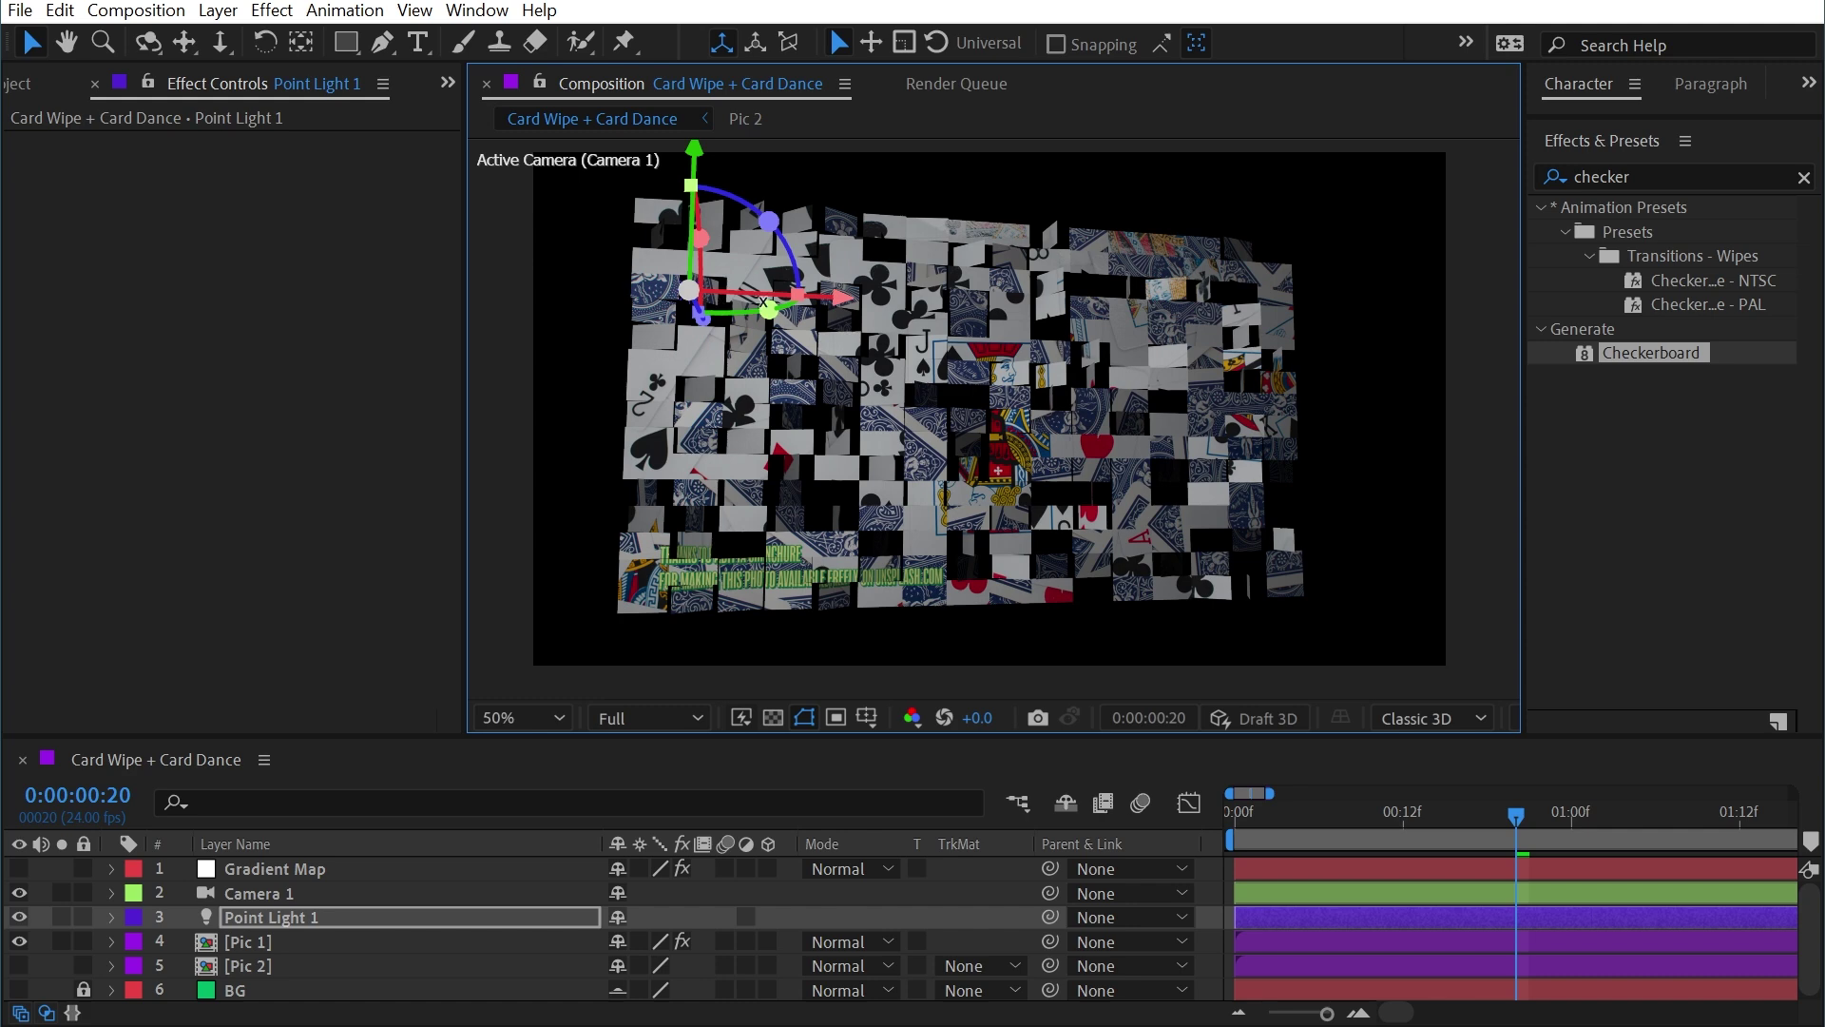
drag(844, 298, 1219, 354)
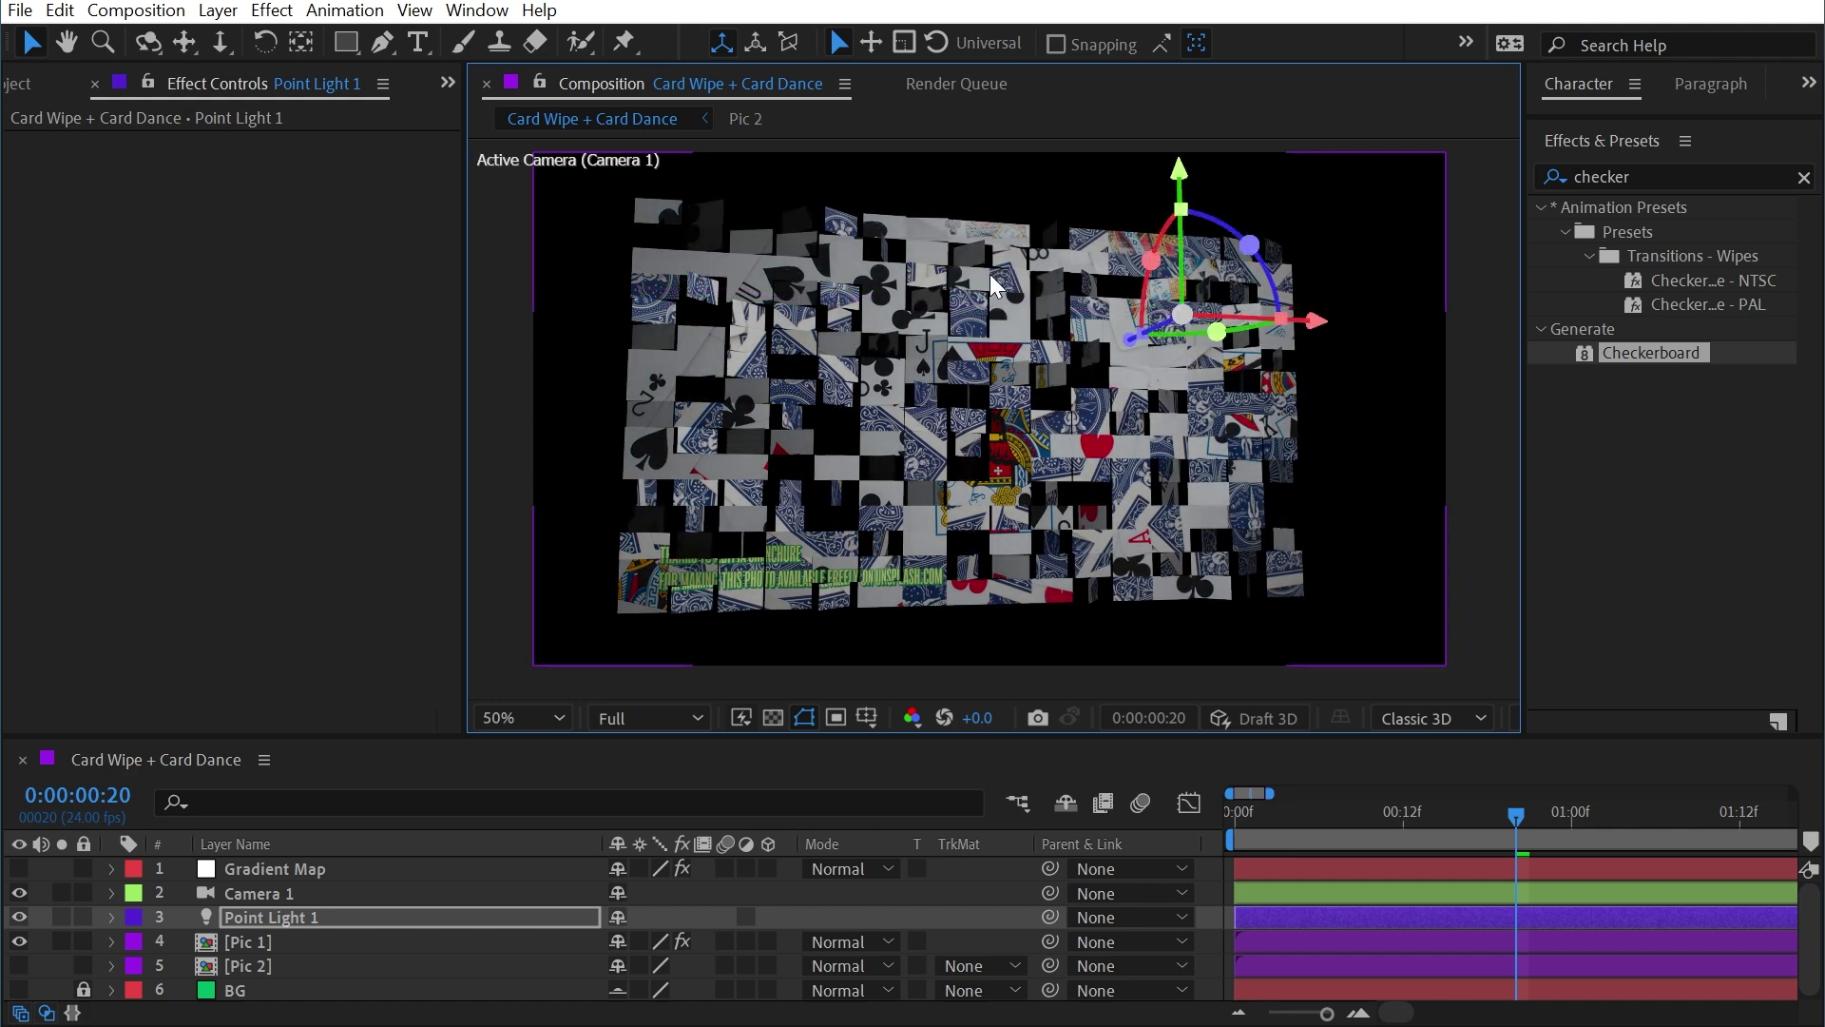
- Expand Pic 1's Card Wipe Material settings, try out Diffuse Reflection keeping 0.75, and raise Specular Reflection to 0.560
click(1103, 380)
click(40, 579)
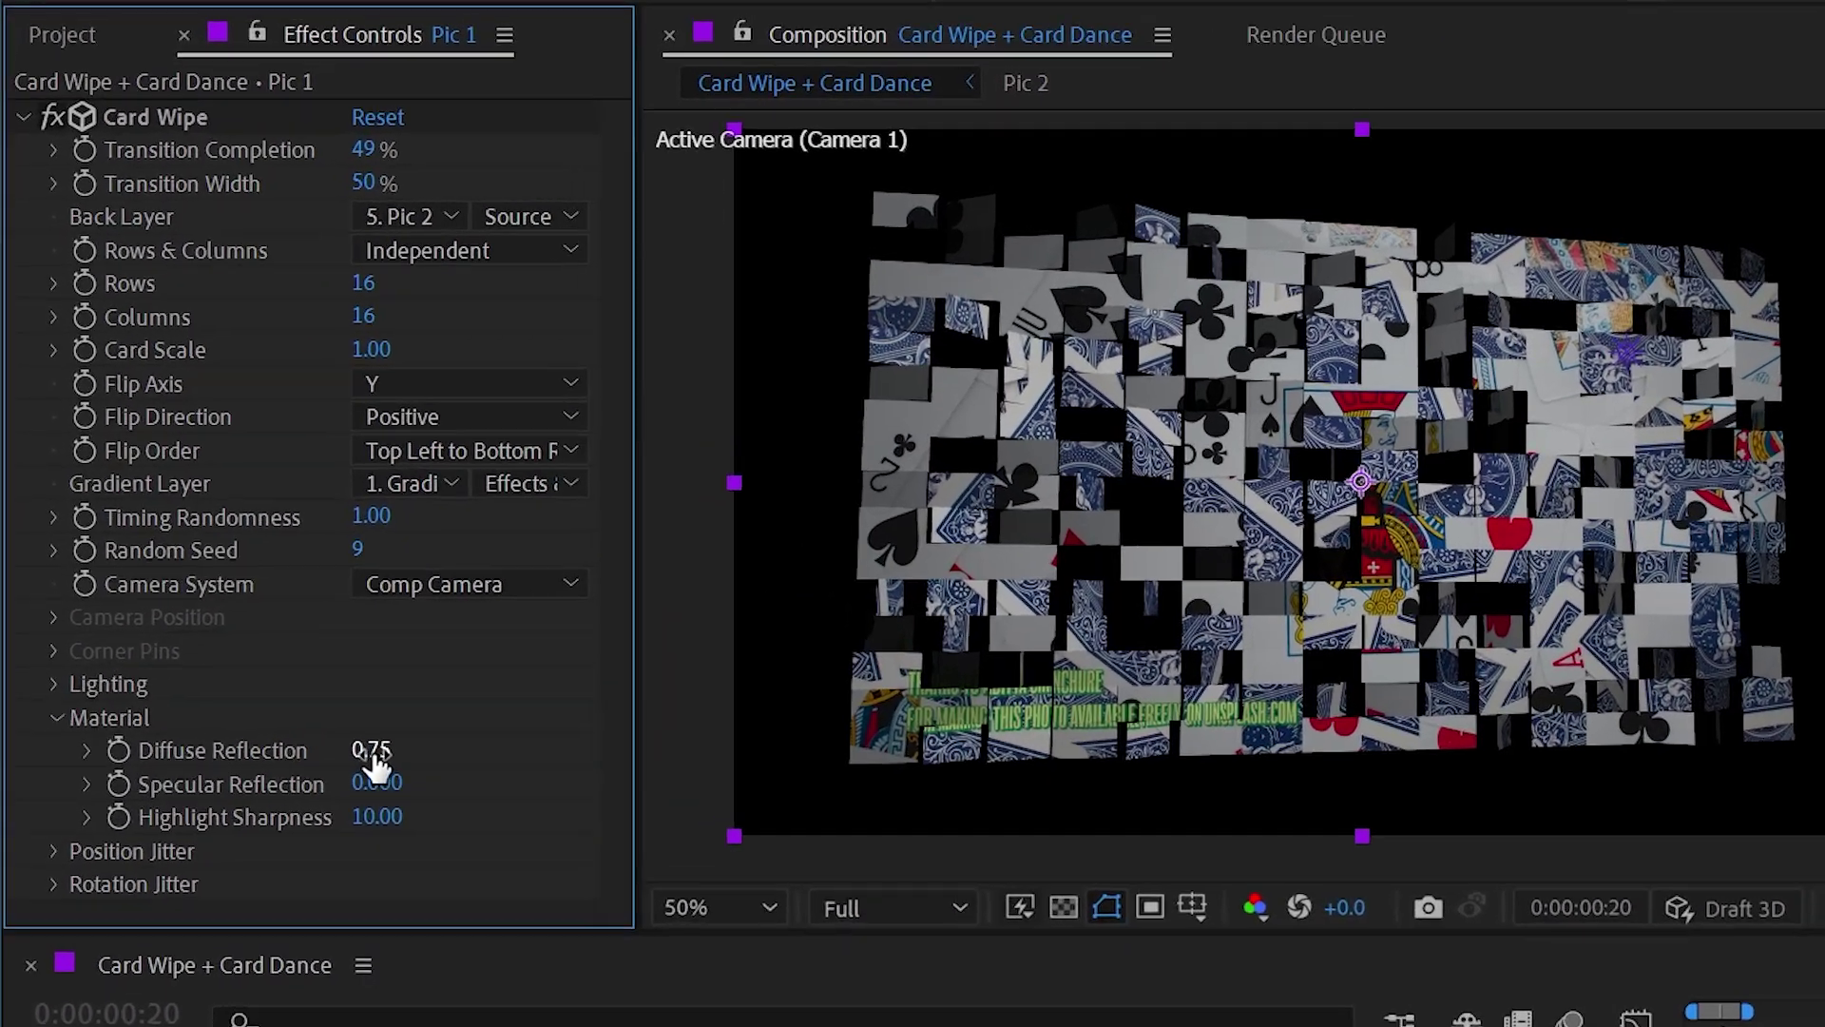
mouse_move(273, 604)
mouse_down()
mouse_move(197, 590)
mouse_move(293, 590)
mouse_up()
mouse_move(427, 763)
mouse_down()
mouse_move(513, 758)
mouse_move(456, 763)
mouse_up()
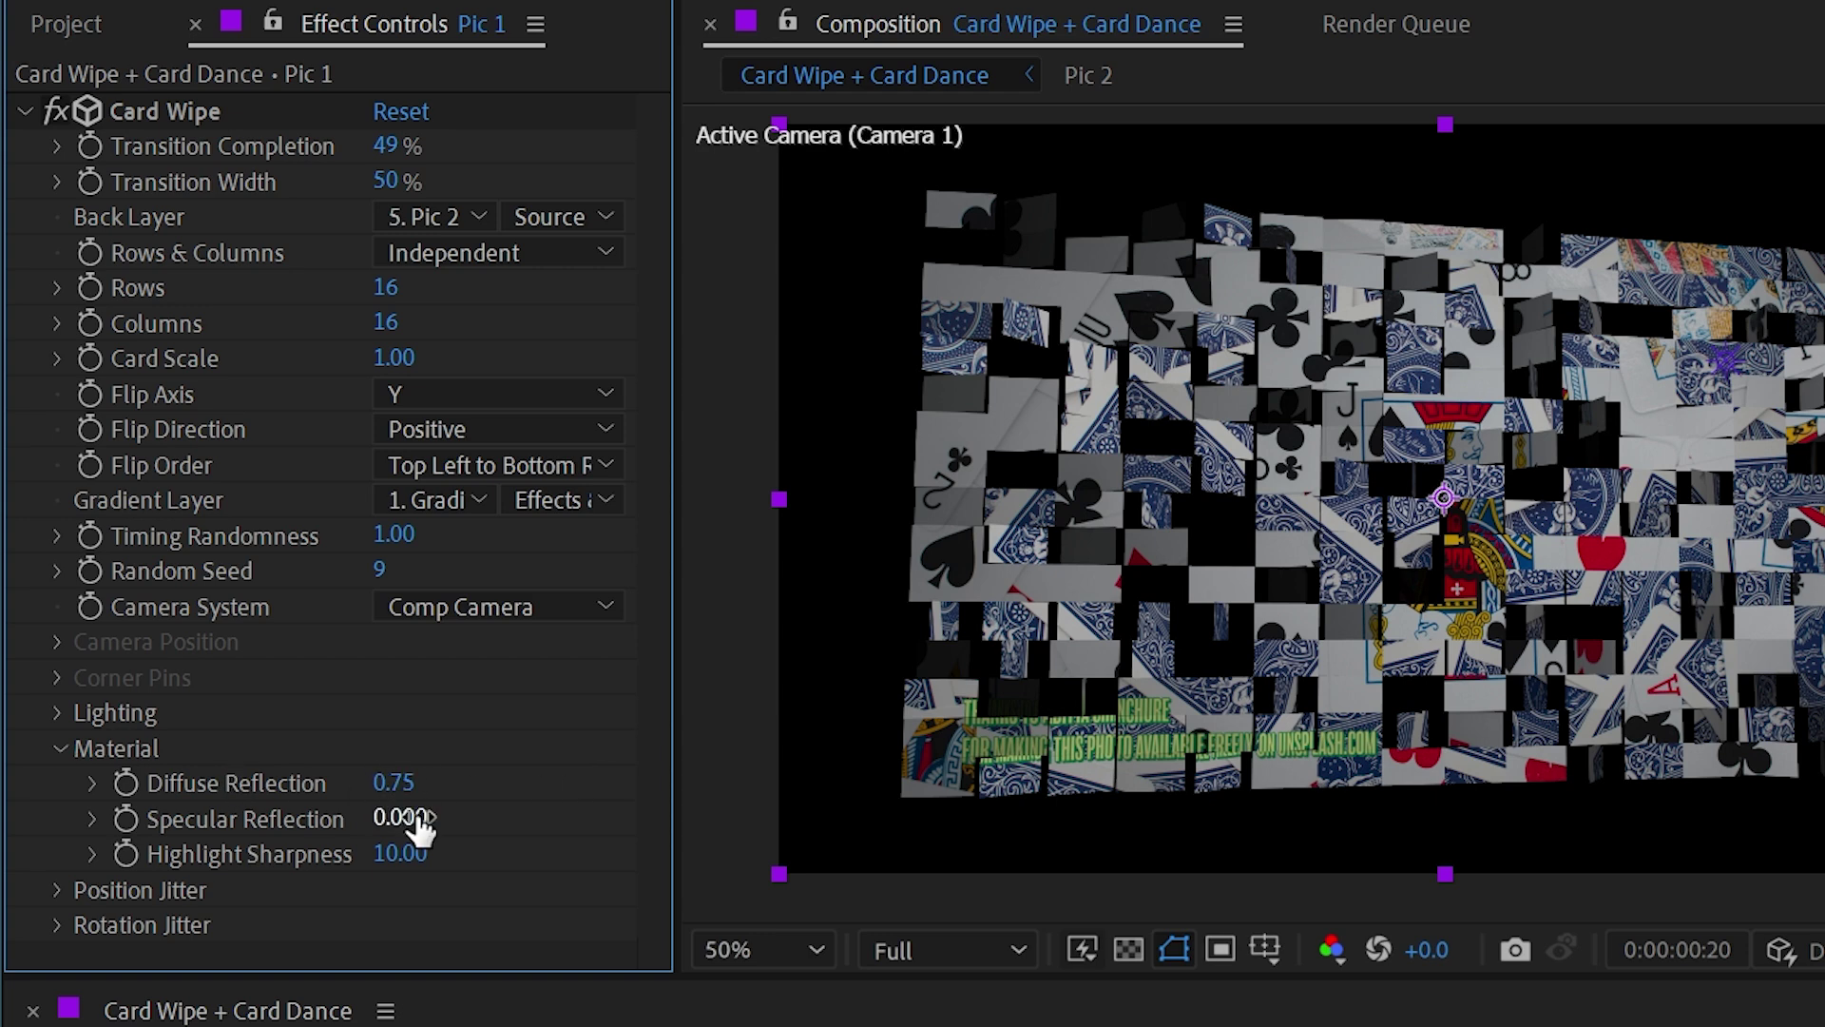
drag(397, 824, 504, 819)
- Set Highlight Sharpness to 18.50 with Transition Completion at 0%, and bring Transition Completion up to 67%
drag(385, 145, 169, 128)
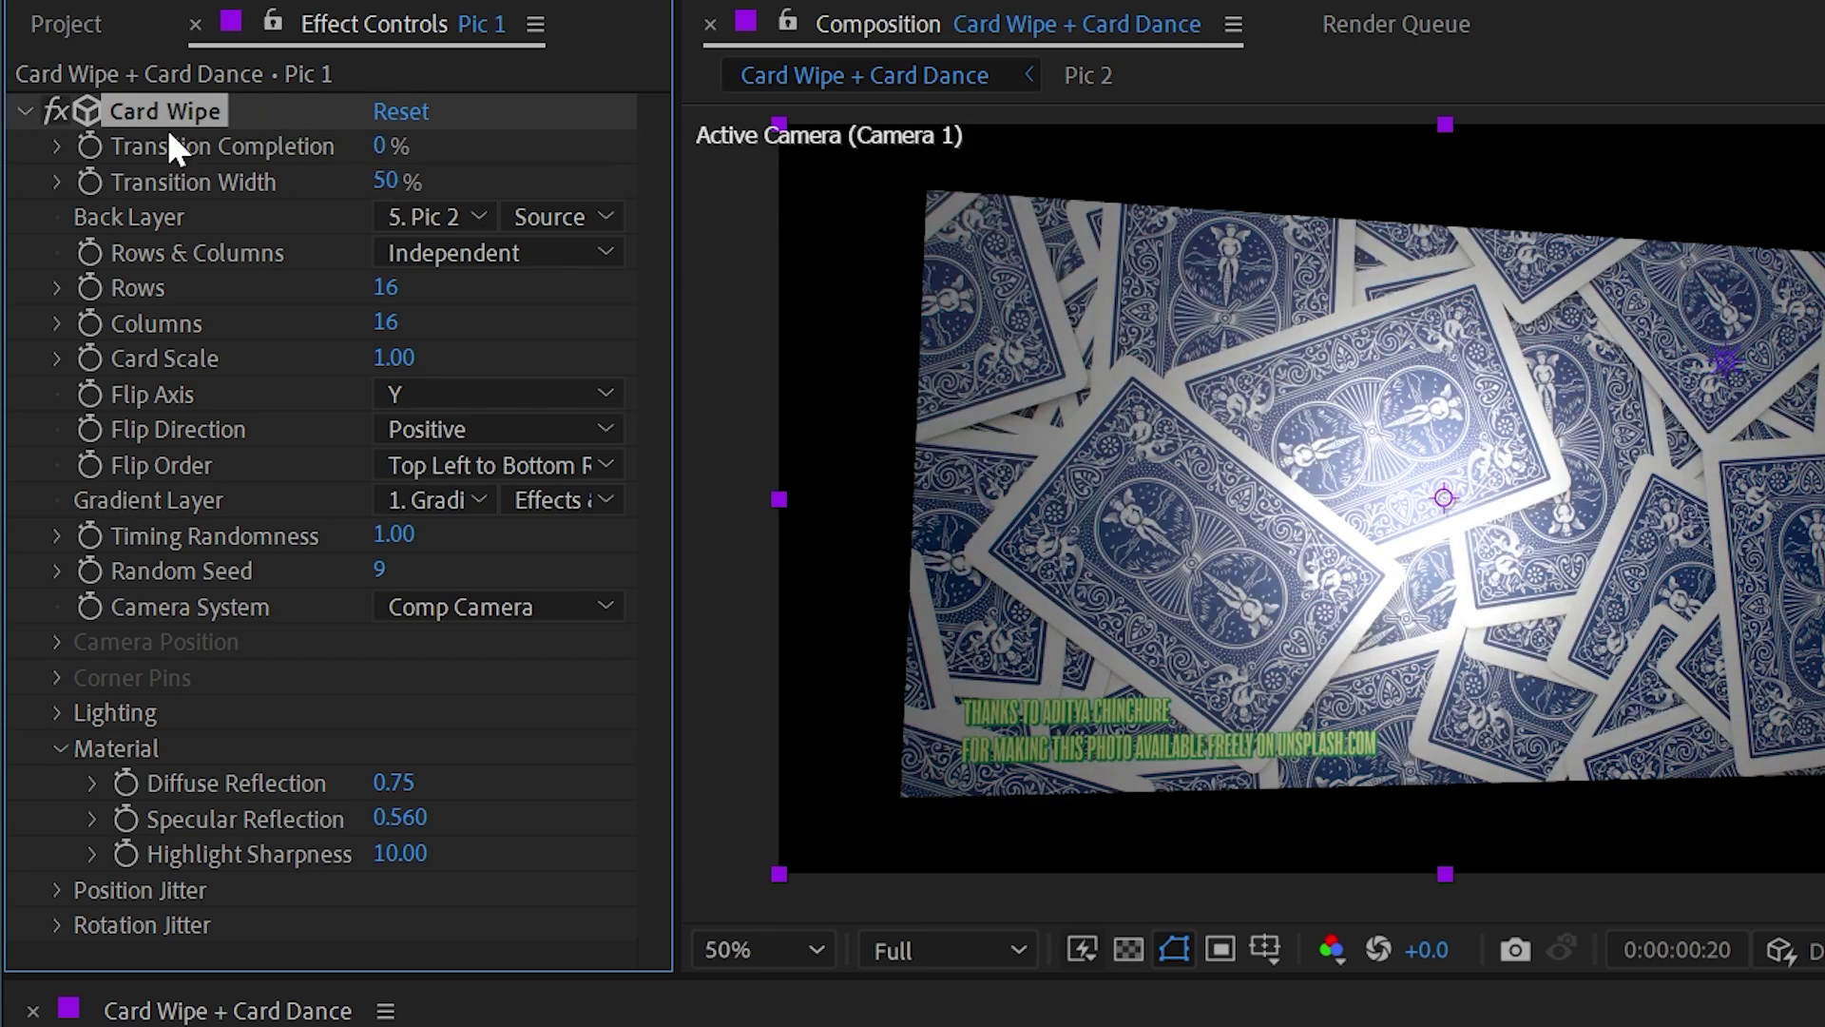
drag(396, 853, 585, 864)
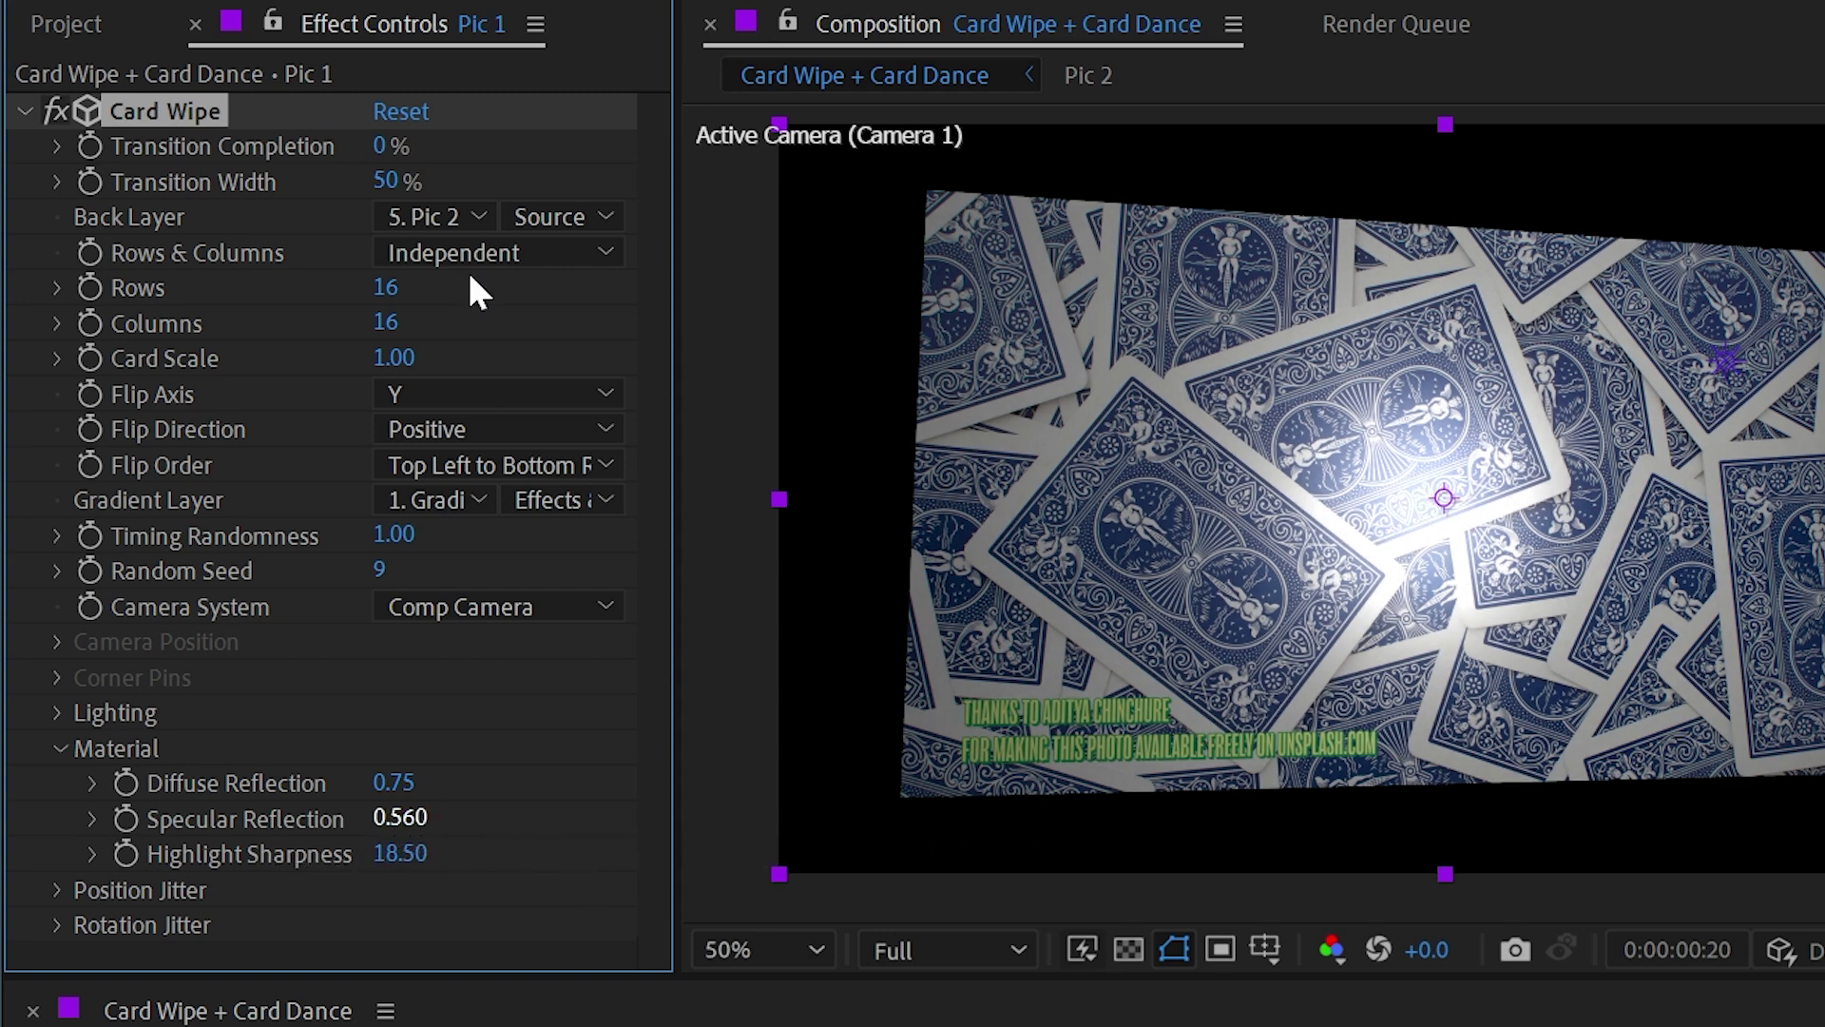
drag(390, 147, 514, 126)
click(61, 749)
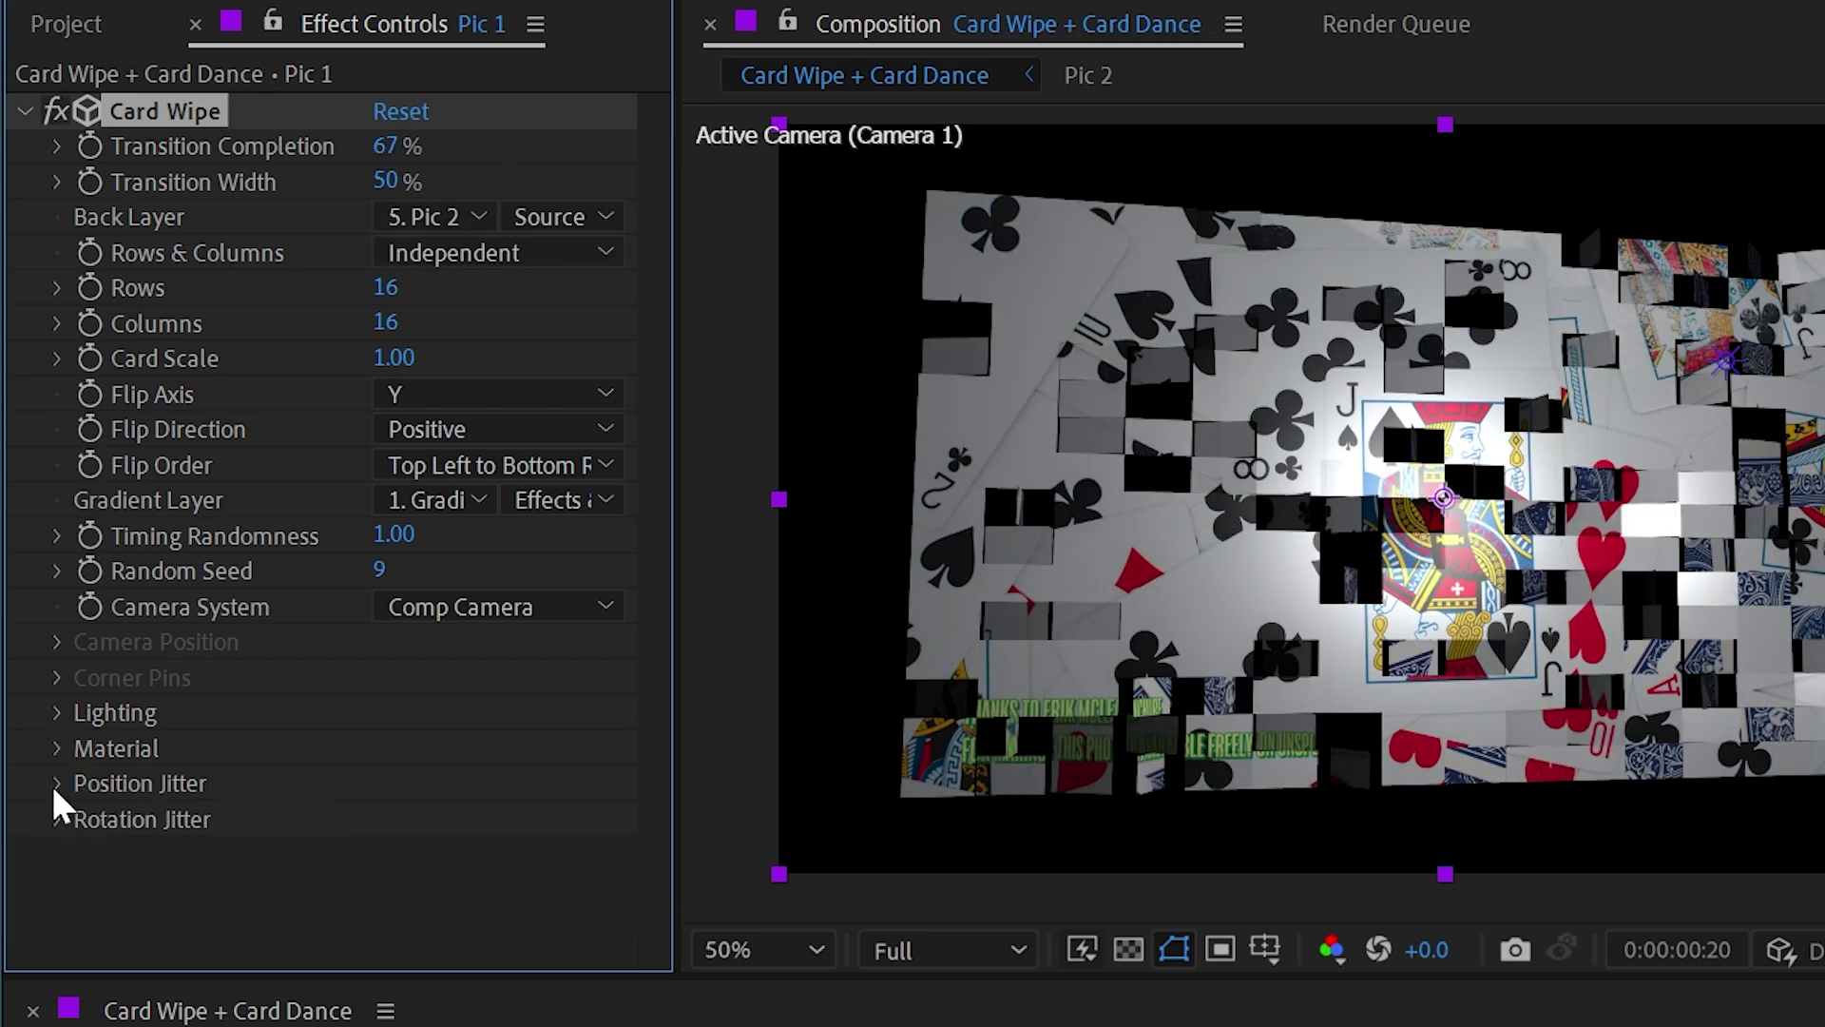
- Set the Position Jitter's X Jitter Amount to 1.05 and preview the card movement
click(56, 783)
scroll(295, 751, down, 2)
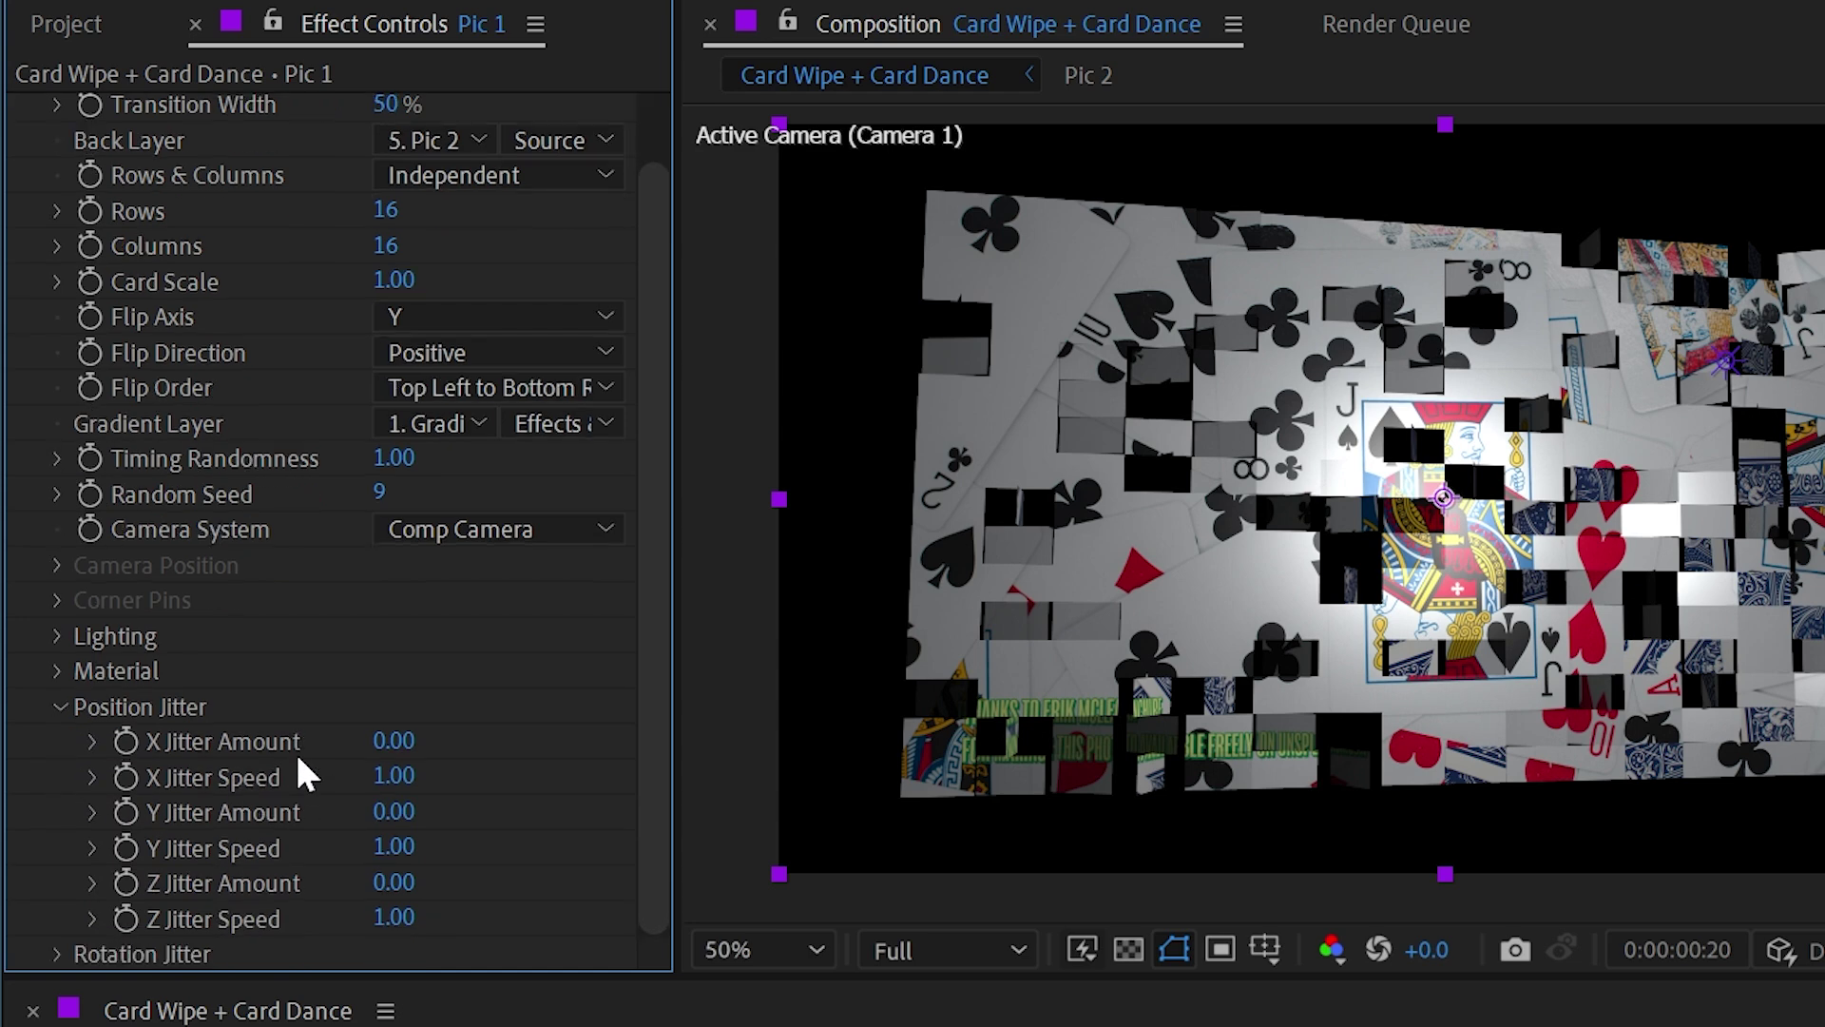
drag(390, 756, 587, 743)
drag(1141, 1026, 1007, 1026)
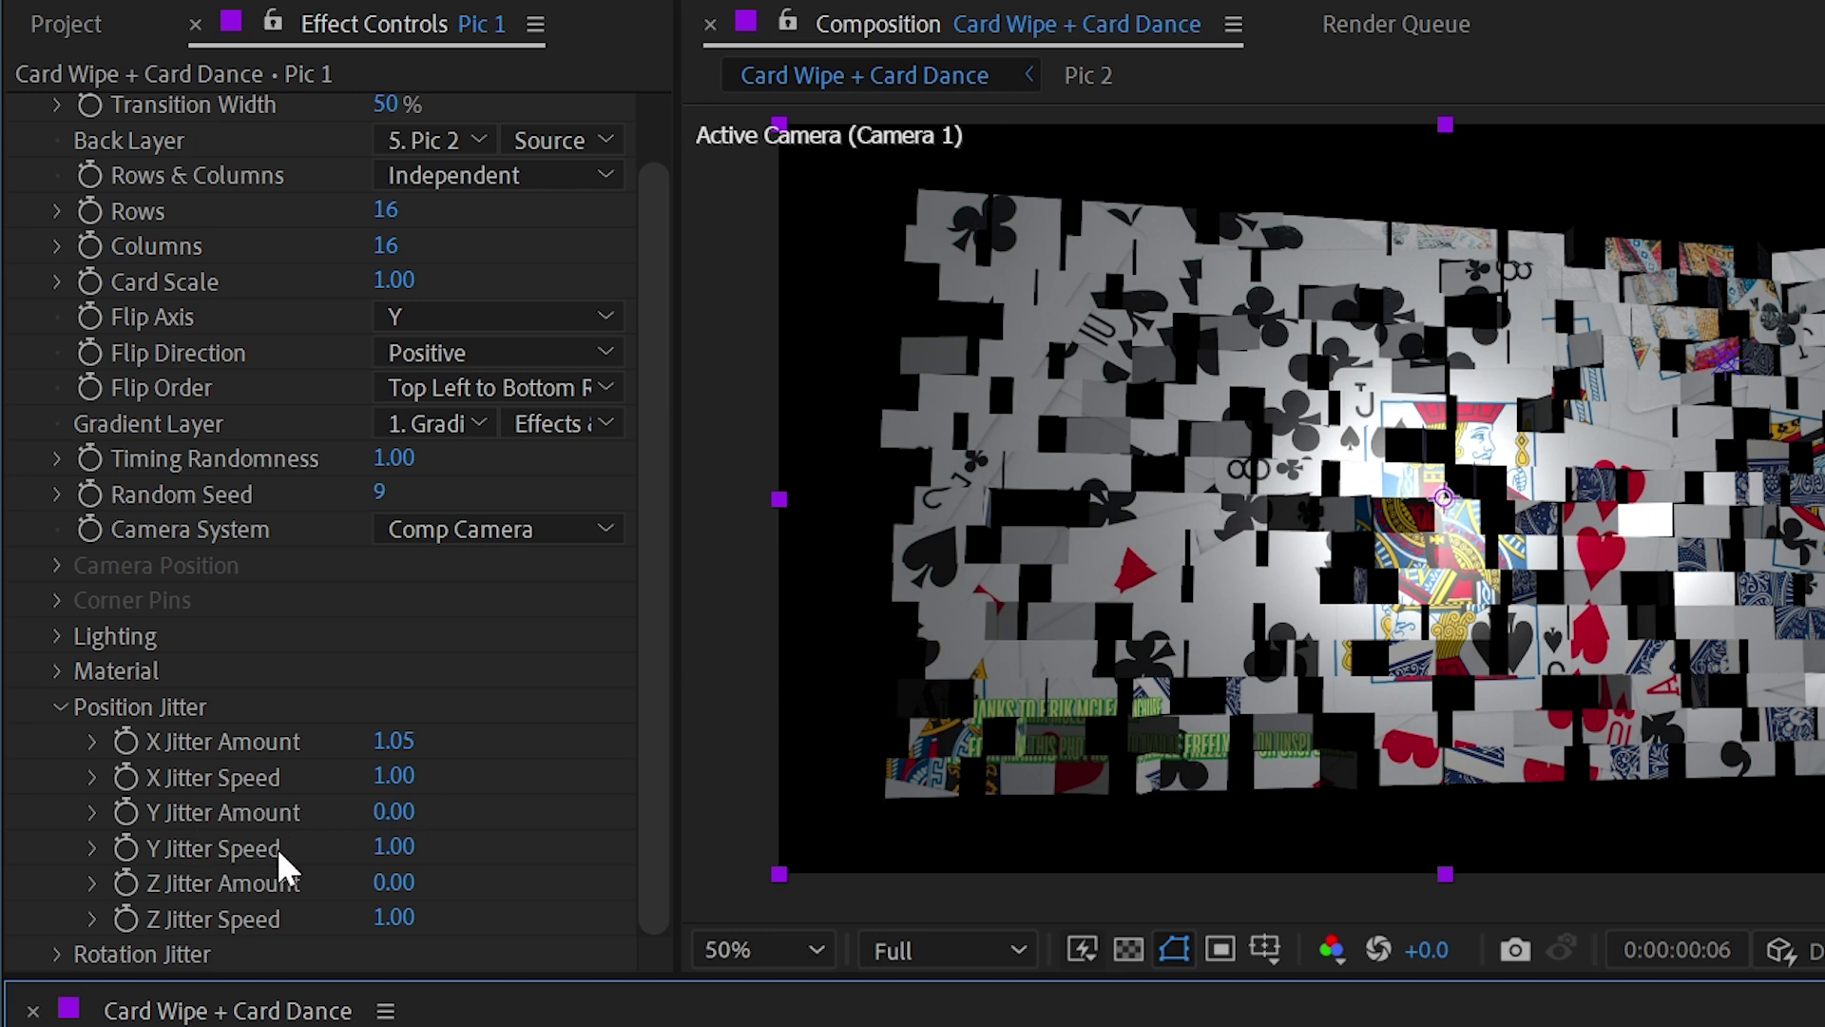
key(space)
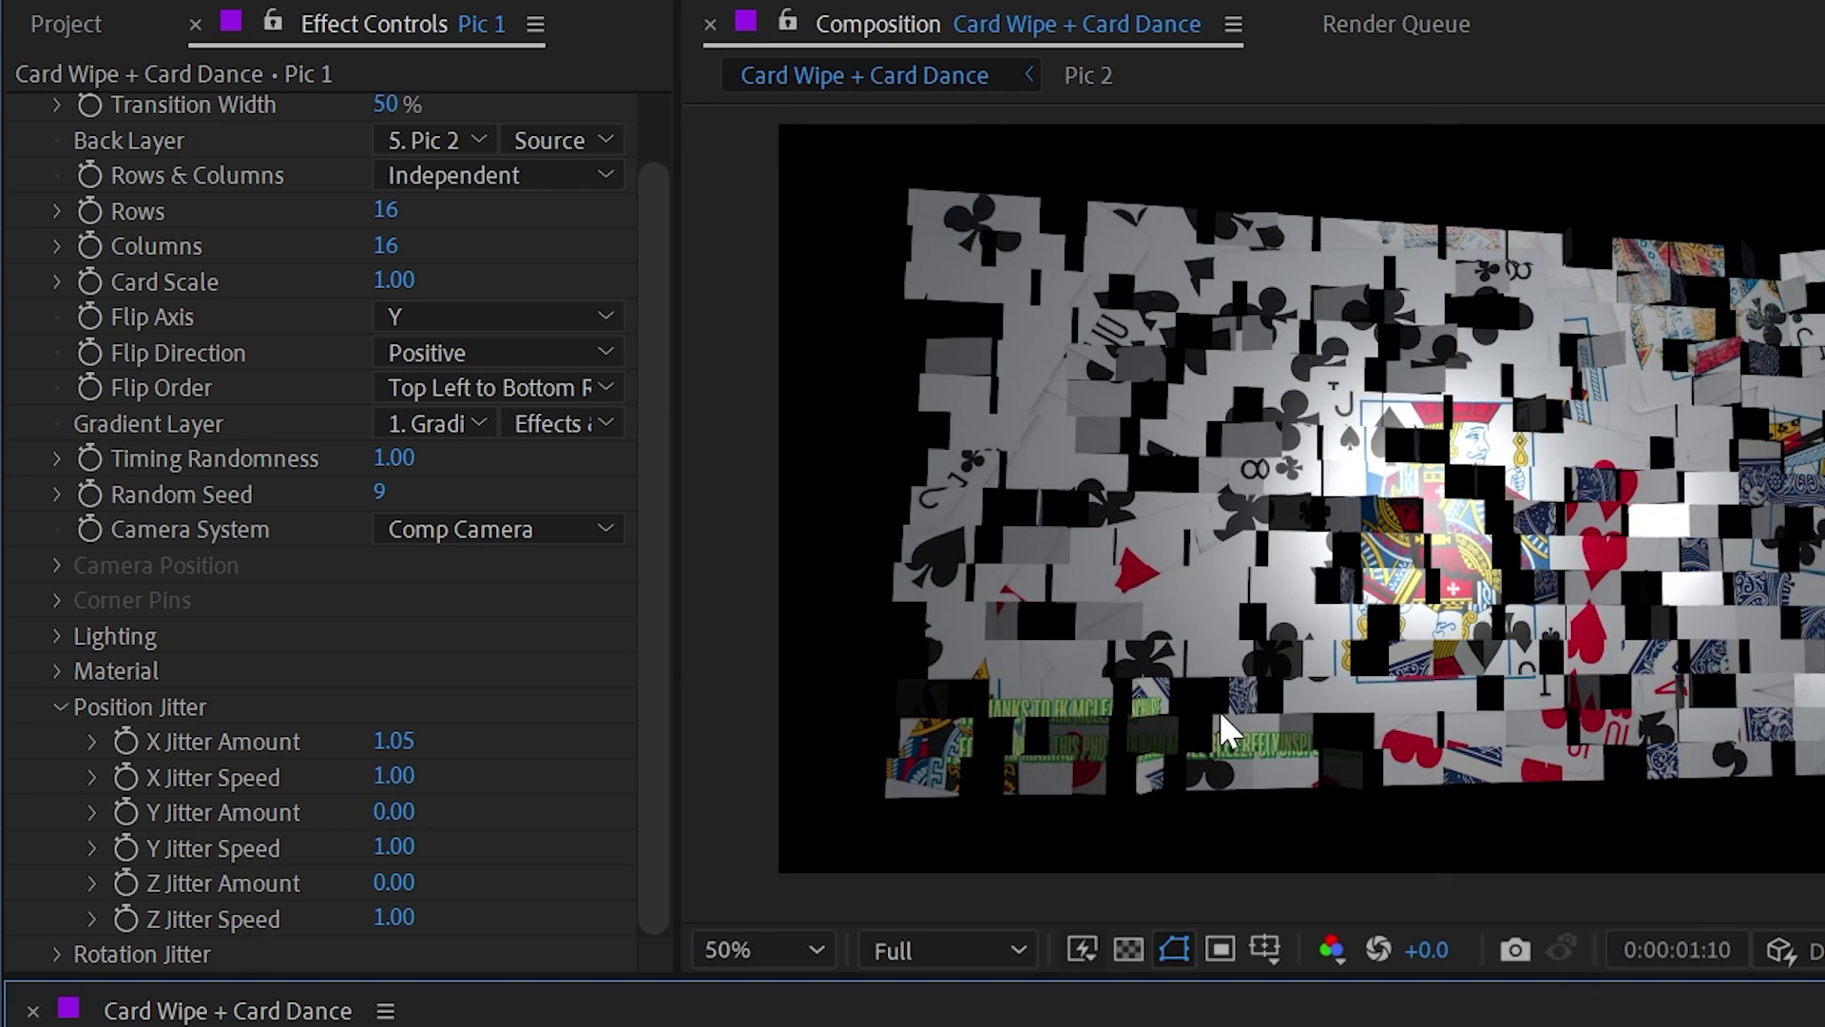
- Set X Jitter Speed to 5.50, Y Jitter Amount to 0.64 and Z Jitter Amount to 0.87 during the preview
drag(389, 794, 520, 804)
drag(390, 884, 574, 860)
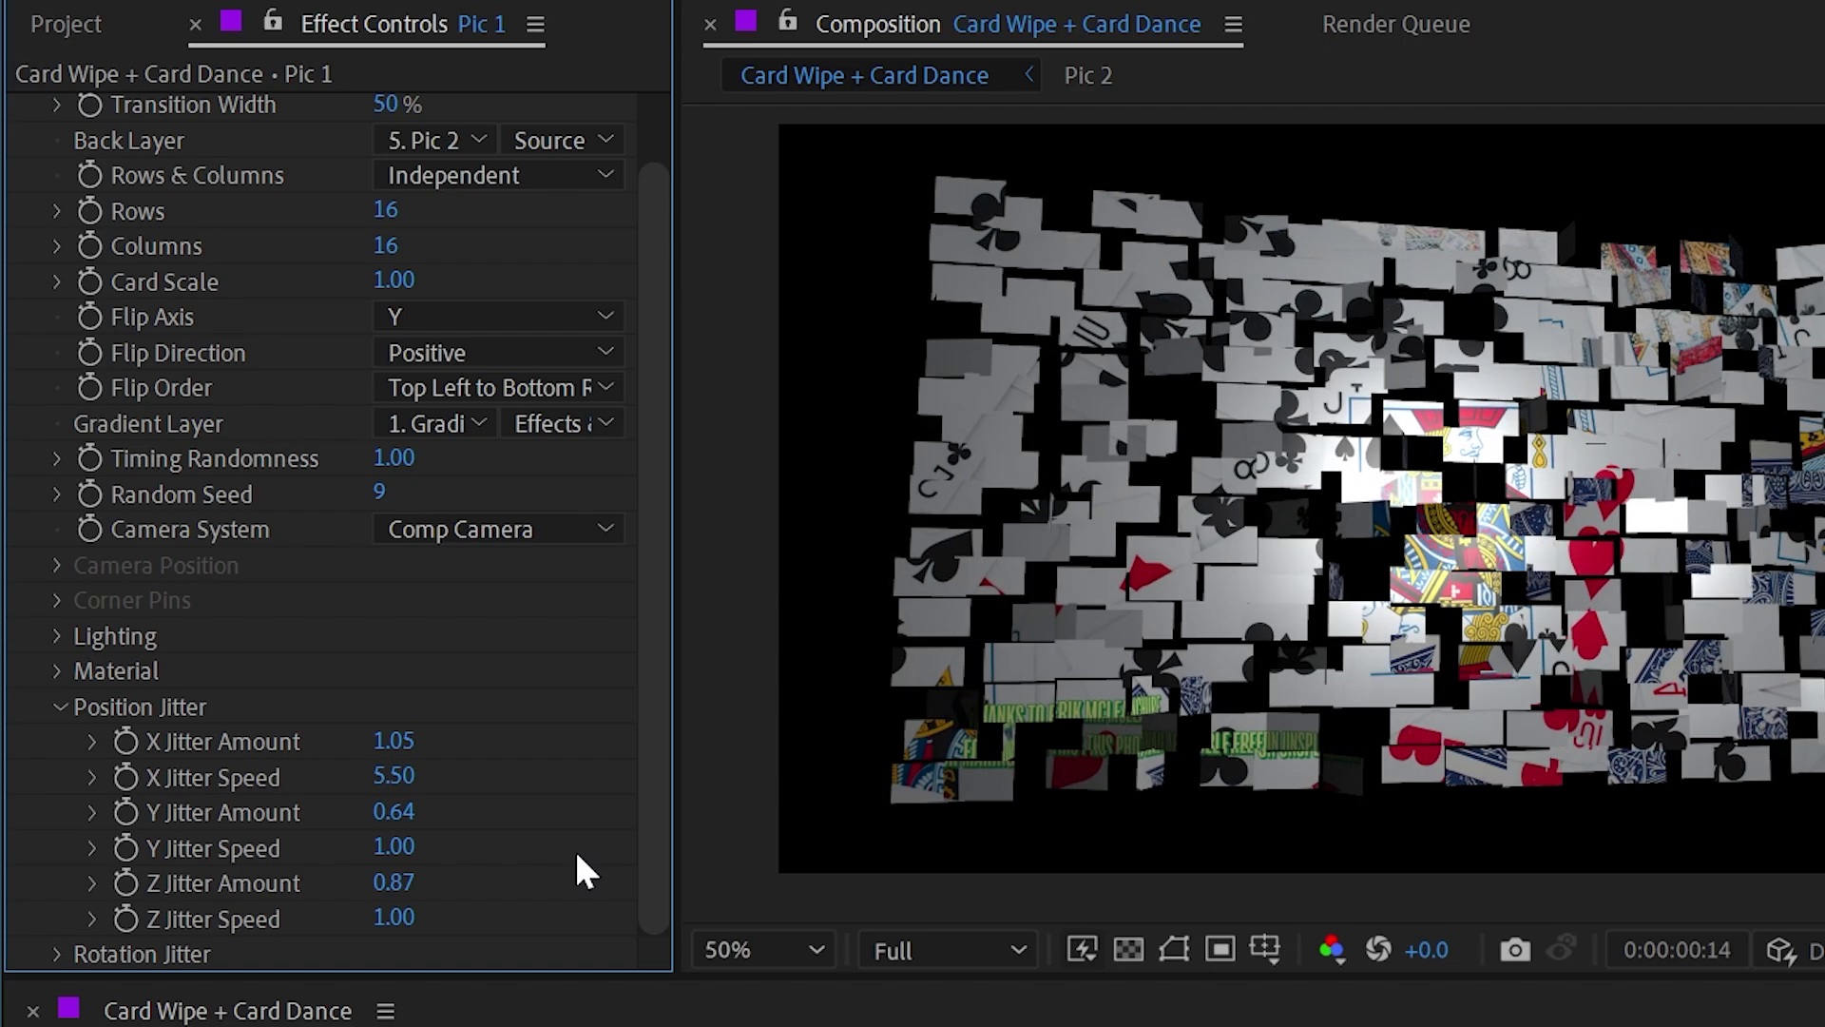
click(60, 706)
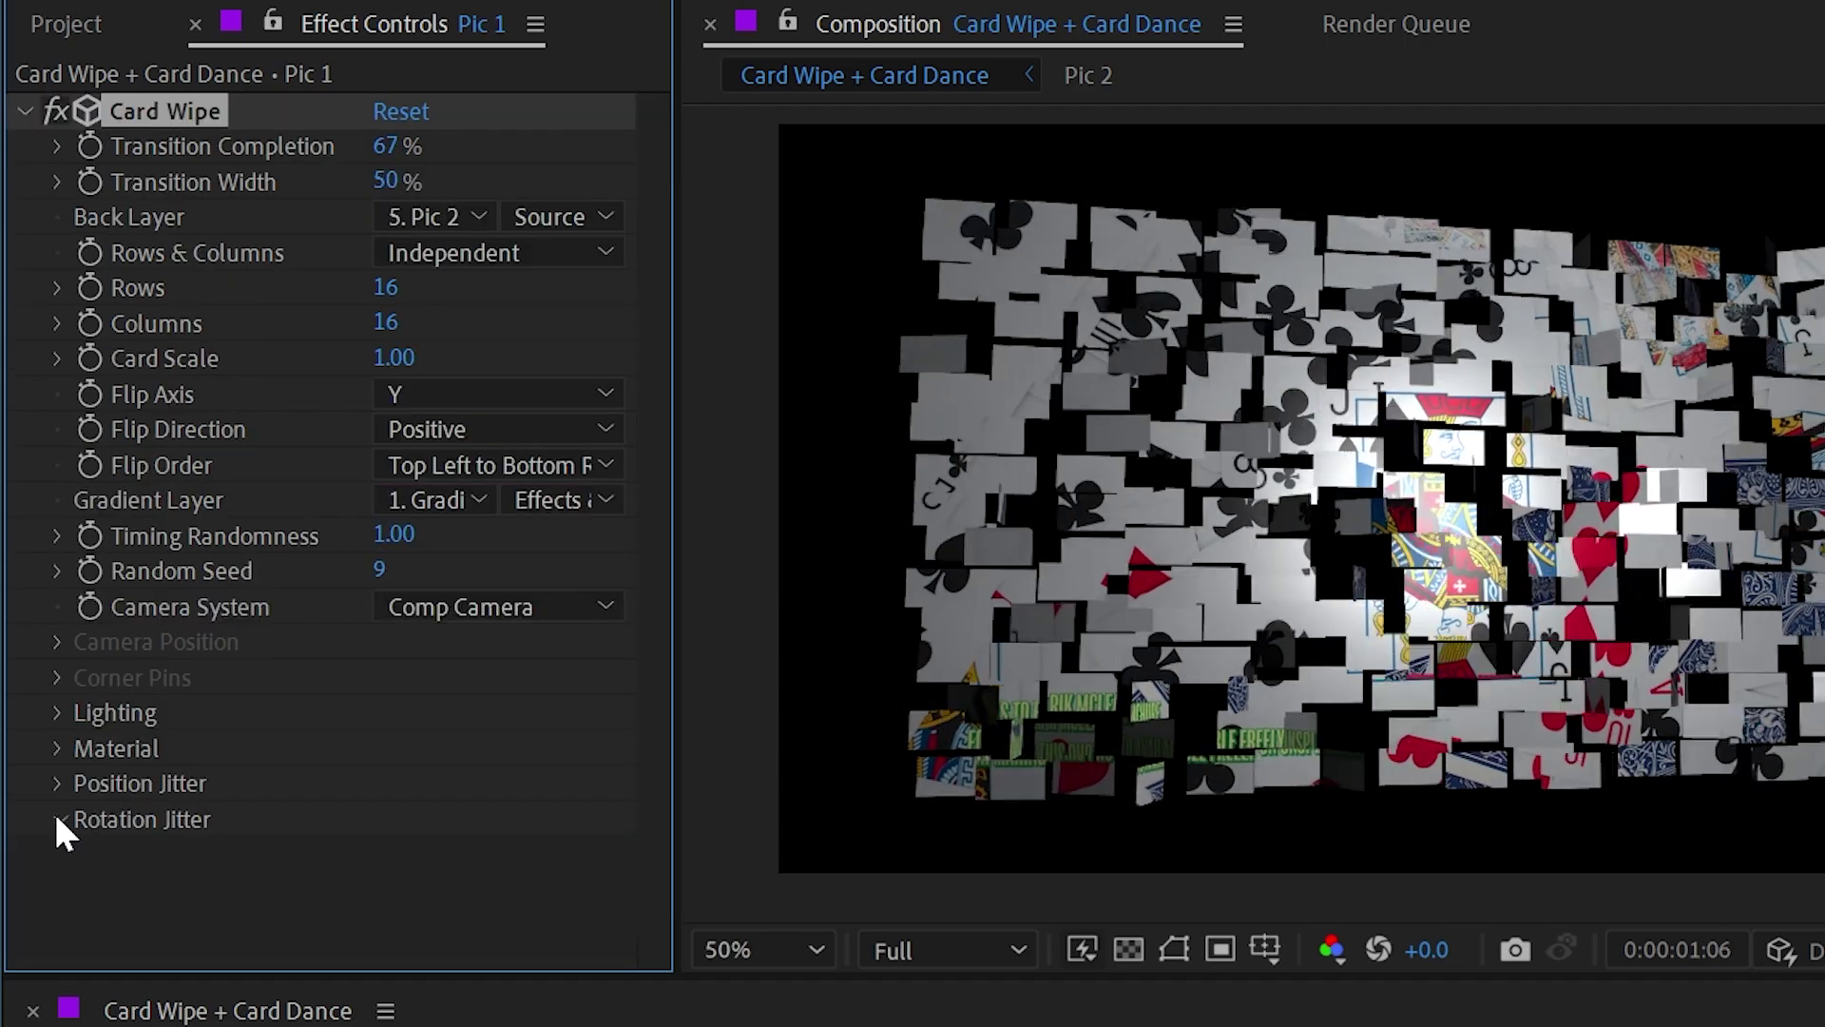
- Set the Rotation Jitter amounts to 1.30 for X and 3.90 for Y, and raise the Z amount as well
click(57, 818)
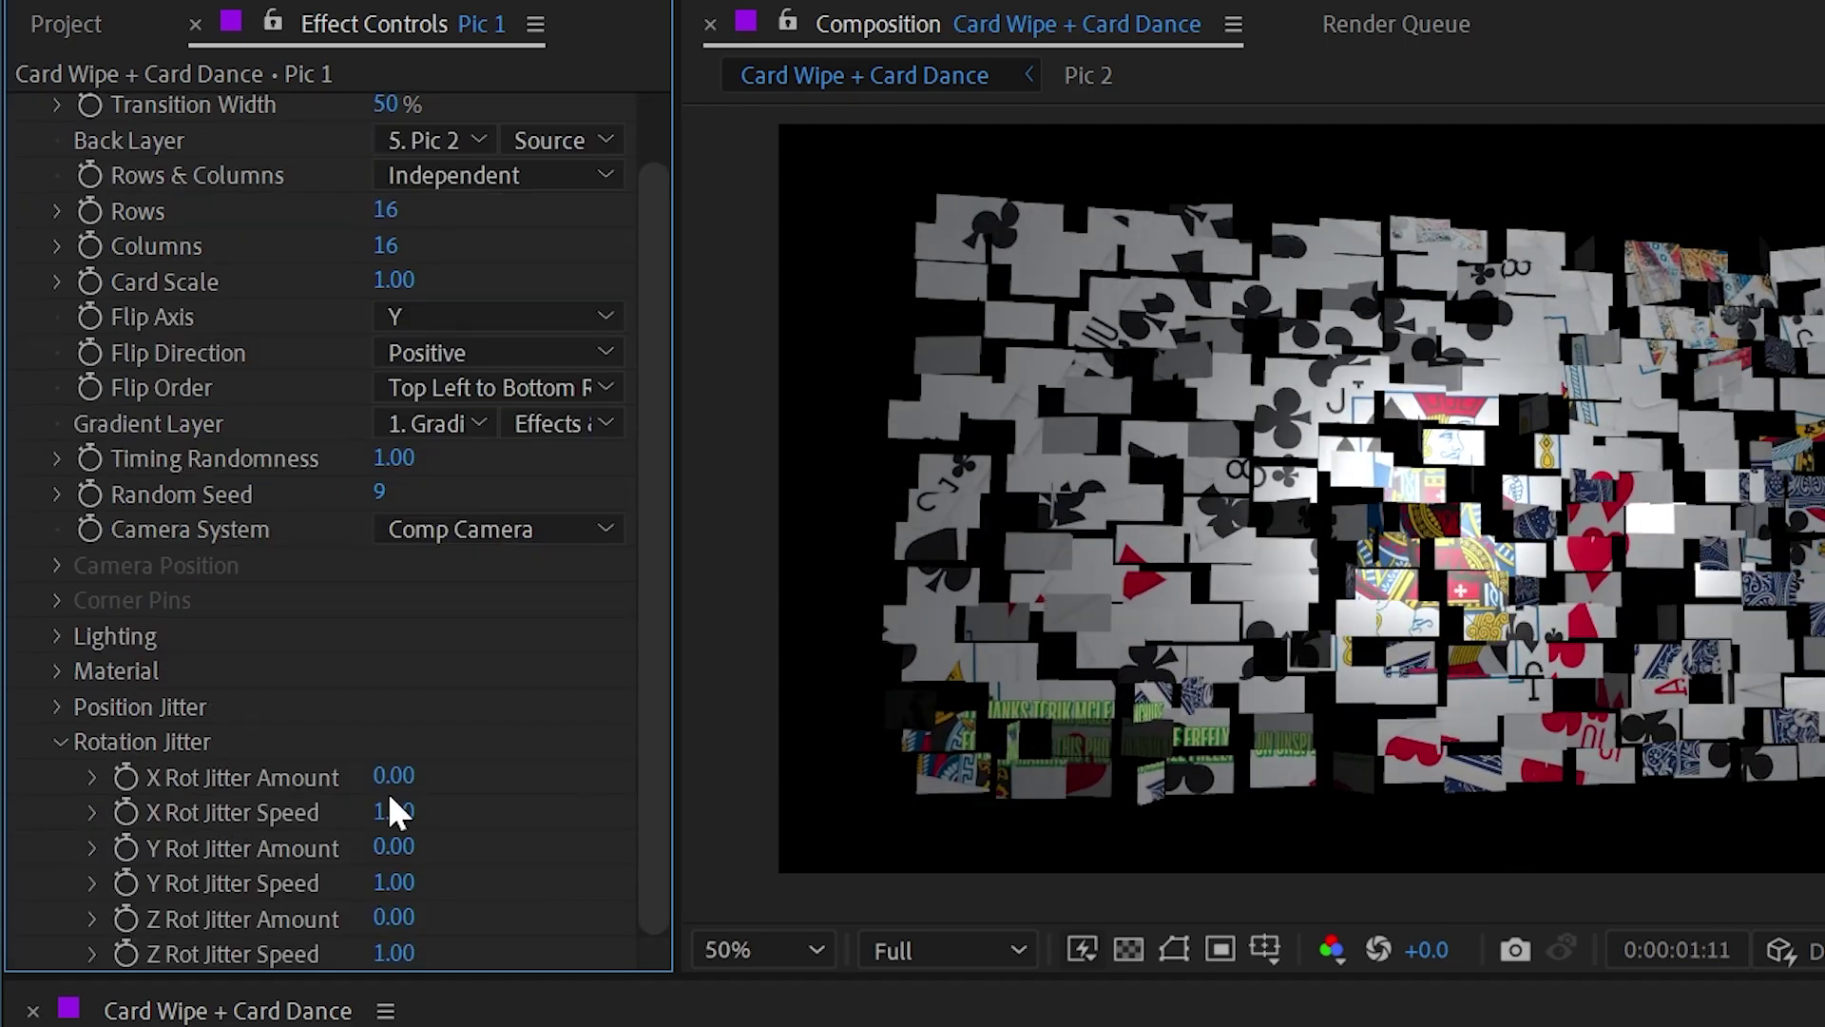
drag(392, 777, 504, 778)
drag(410, 848, 460, 841)
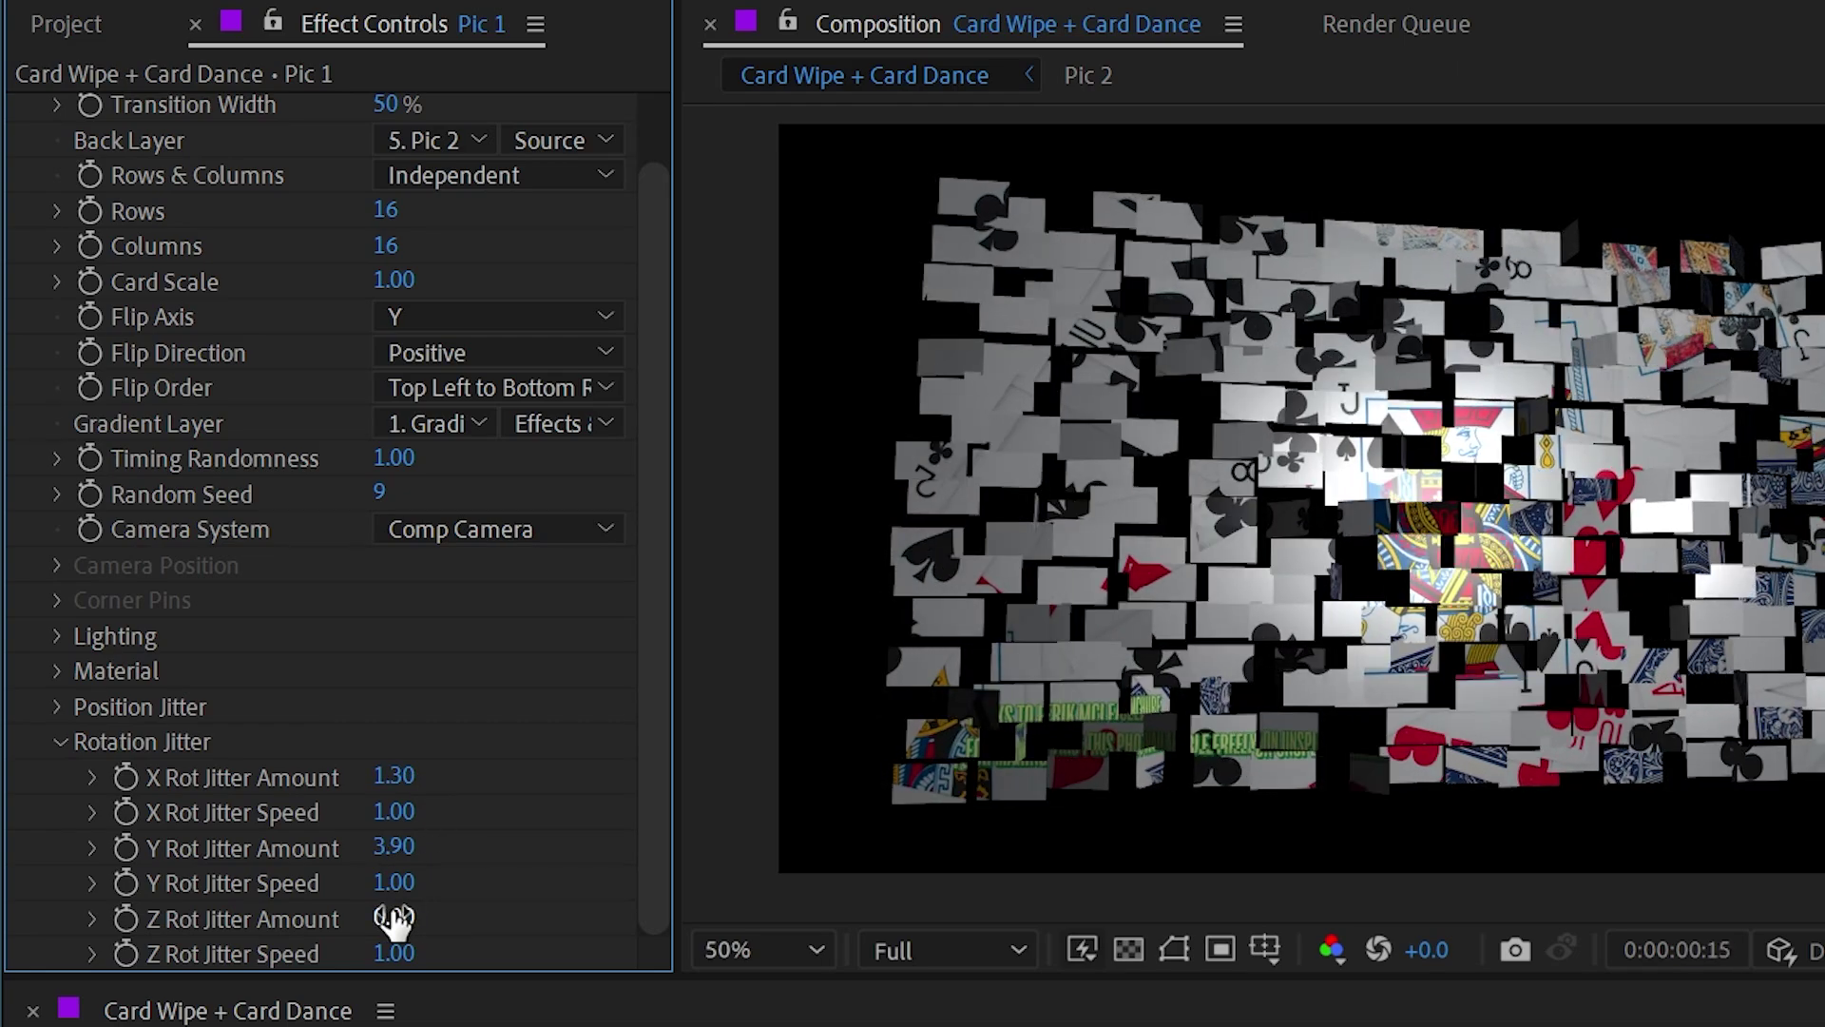
drag(396, 917, 462, 908)
key(space)
scroll(437, 837, up, 2)
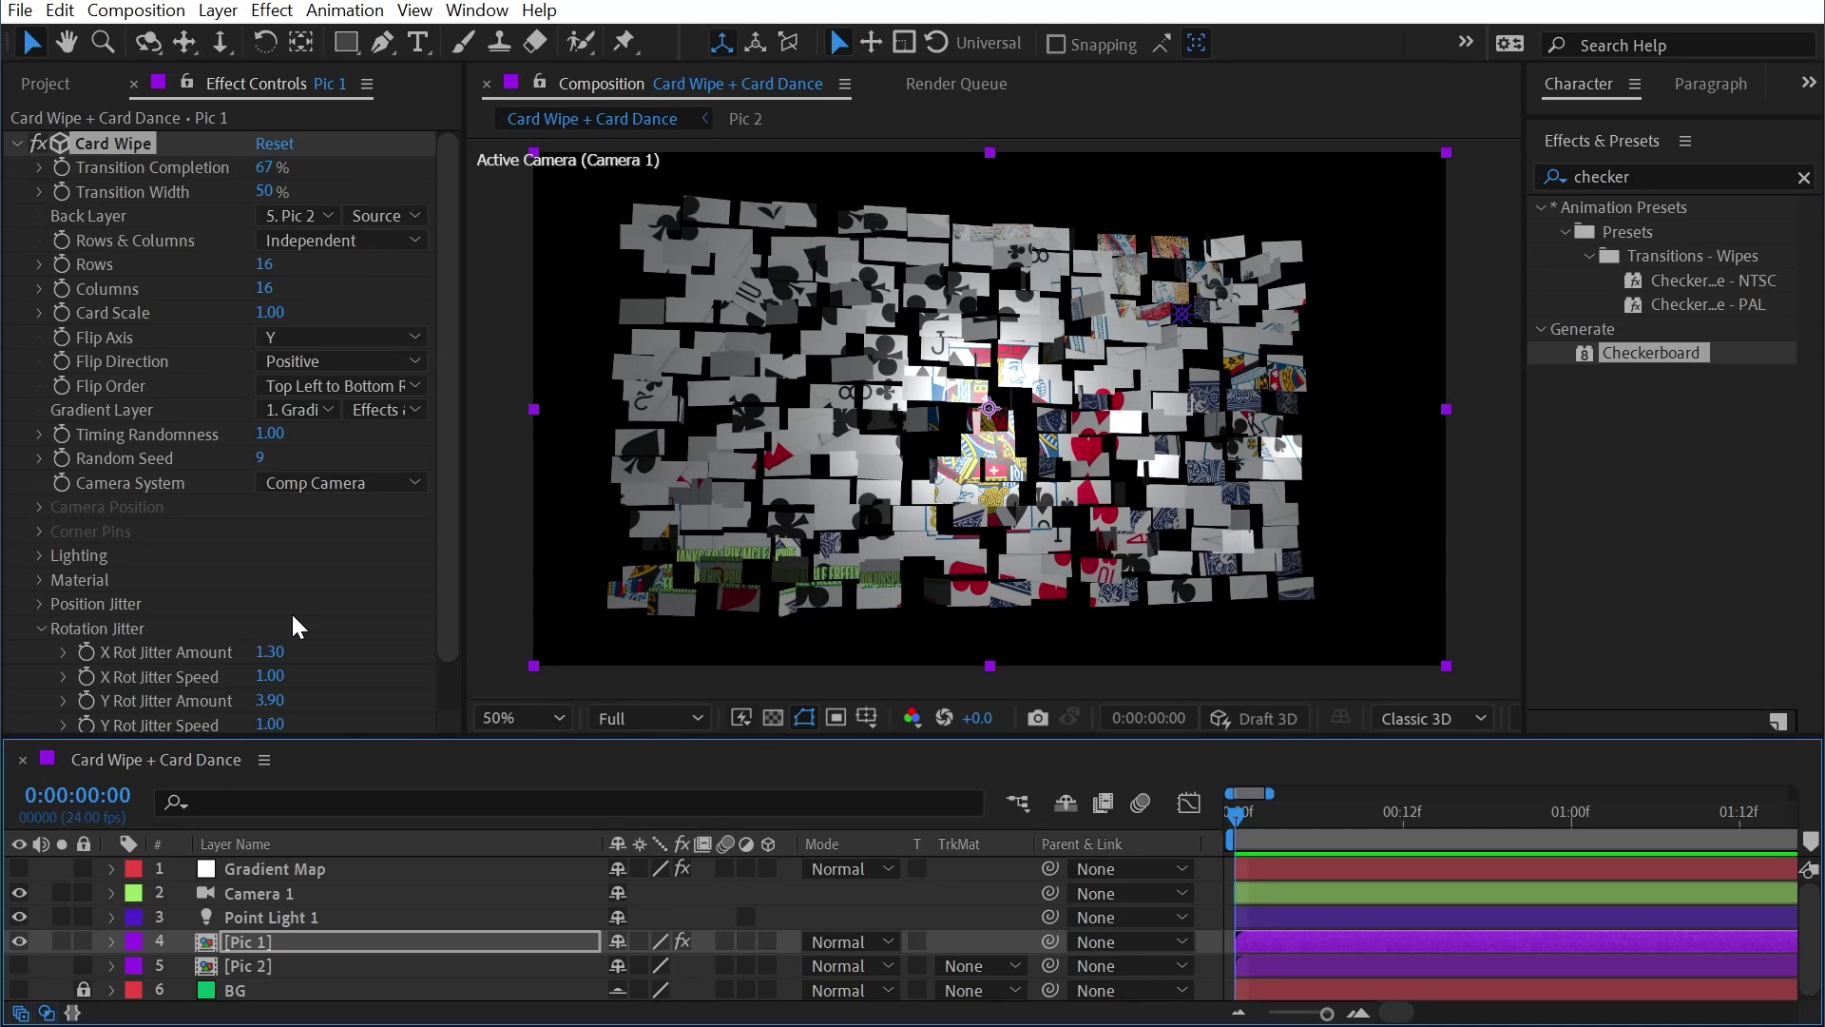
- Collapse and disable the Card Wipe effect, and apply the Card Dance effect to Pic 1
click(16, 143)
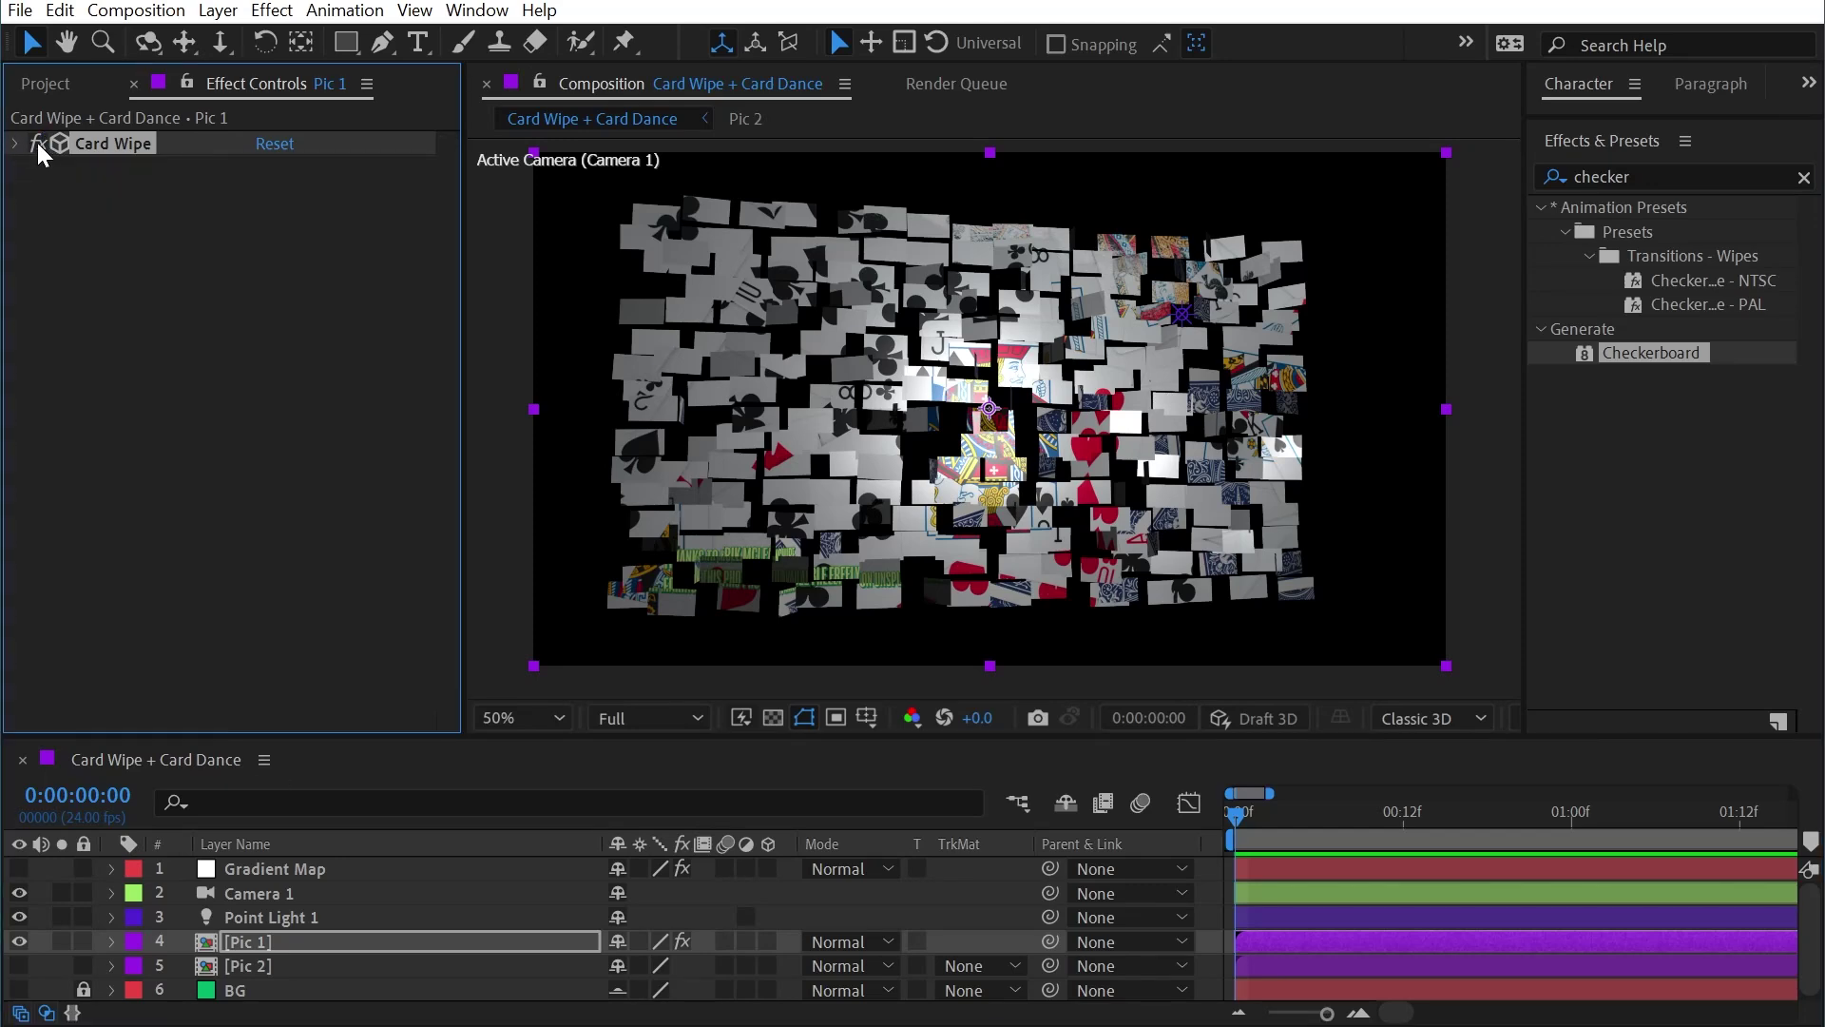
click(39, 143)
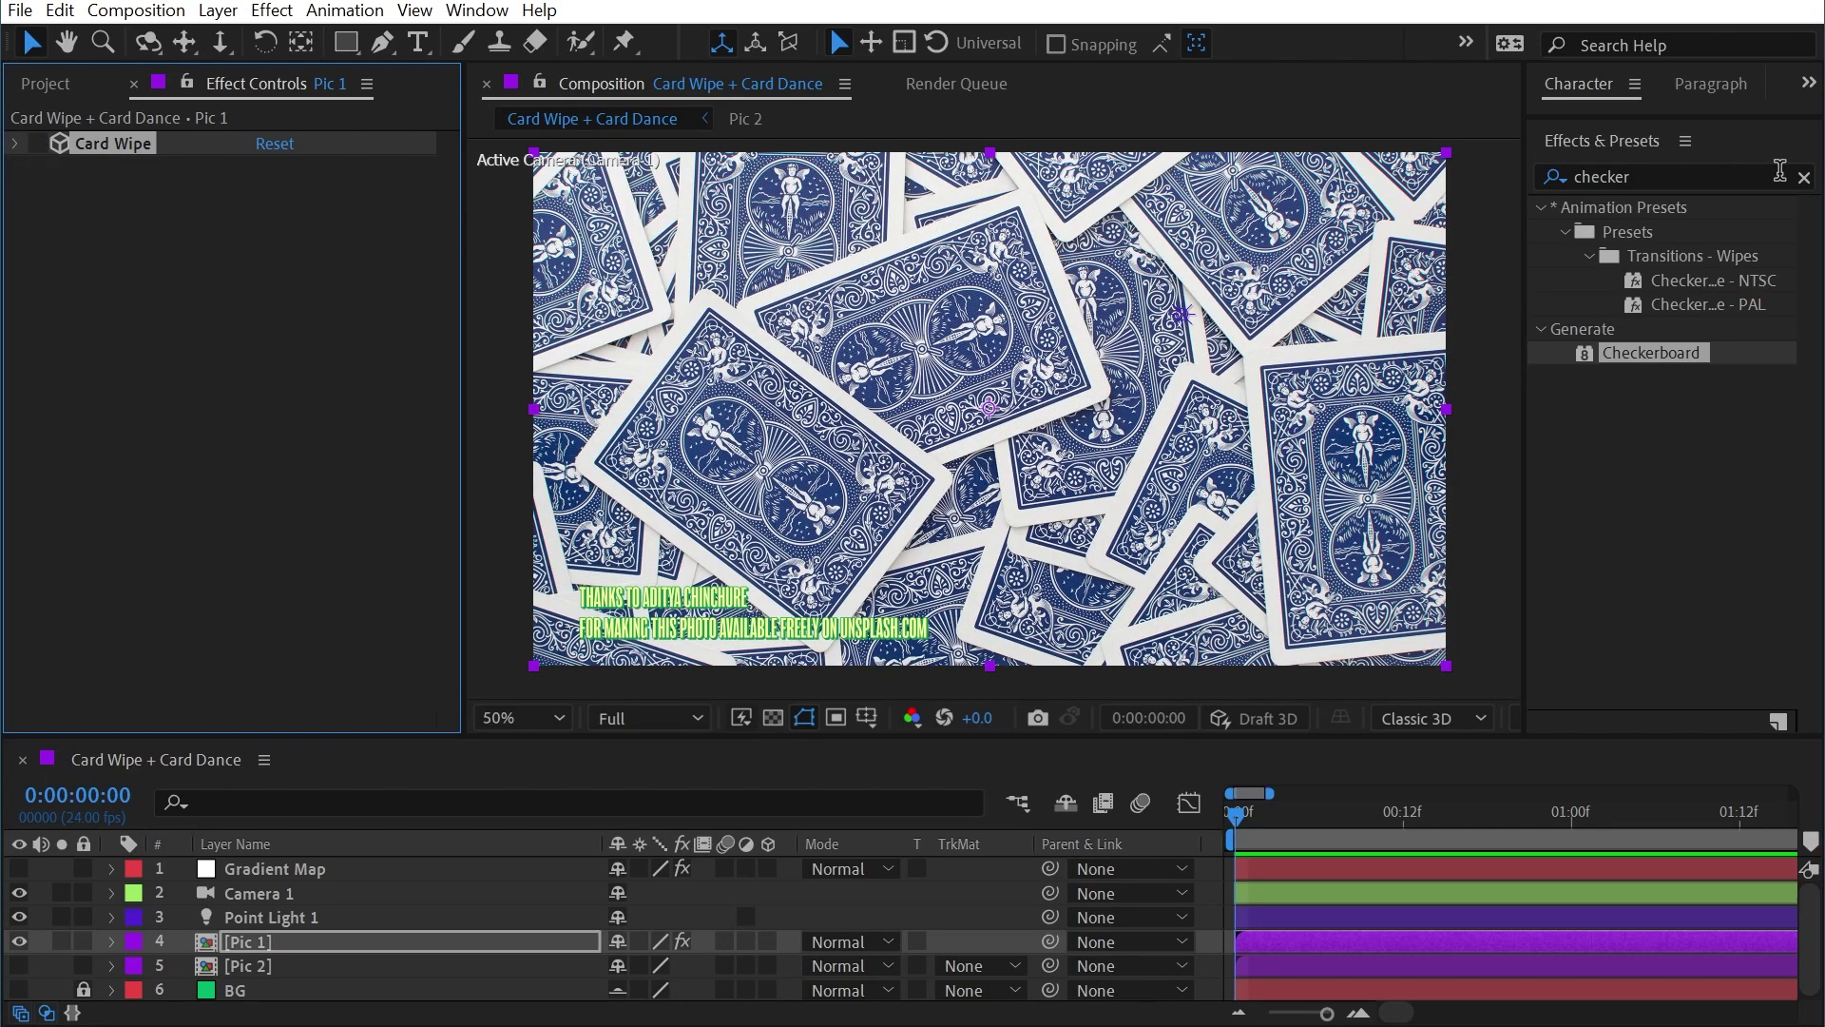
click(1777, 170)
text(card)
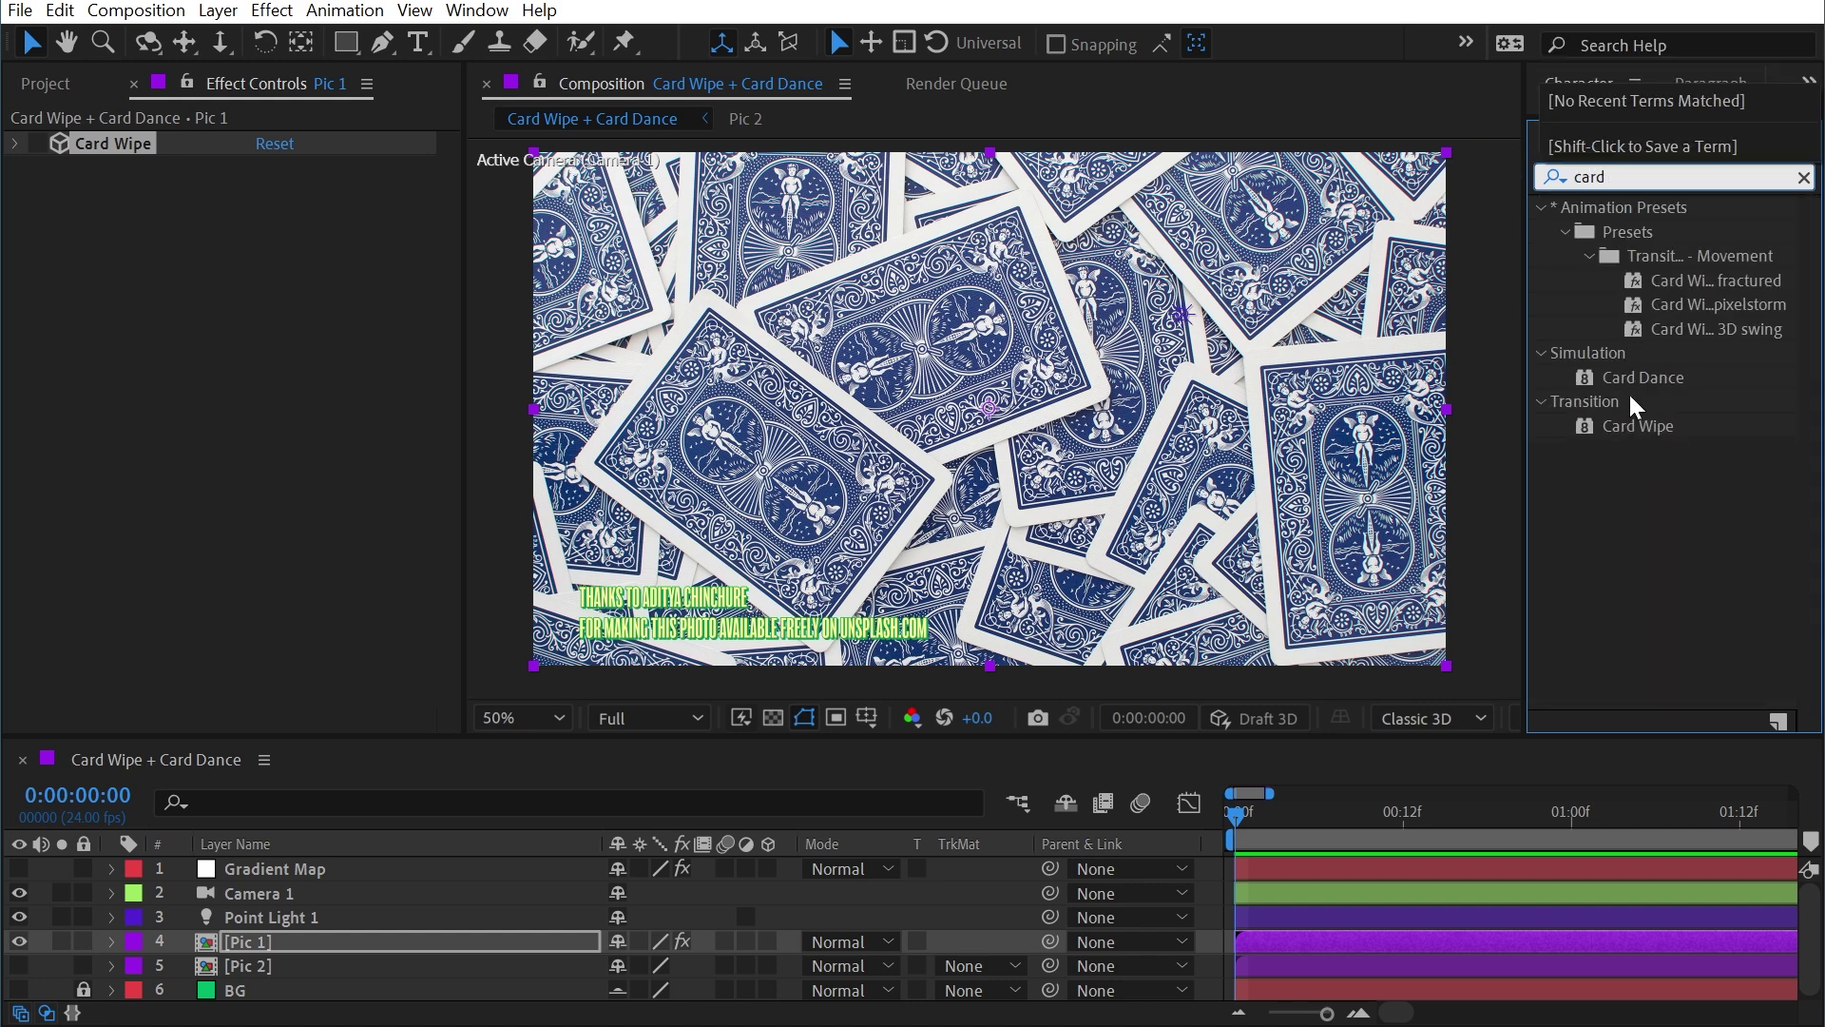
click(1635, 377)
drag(1628, 373, 329, 951)
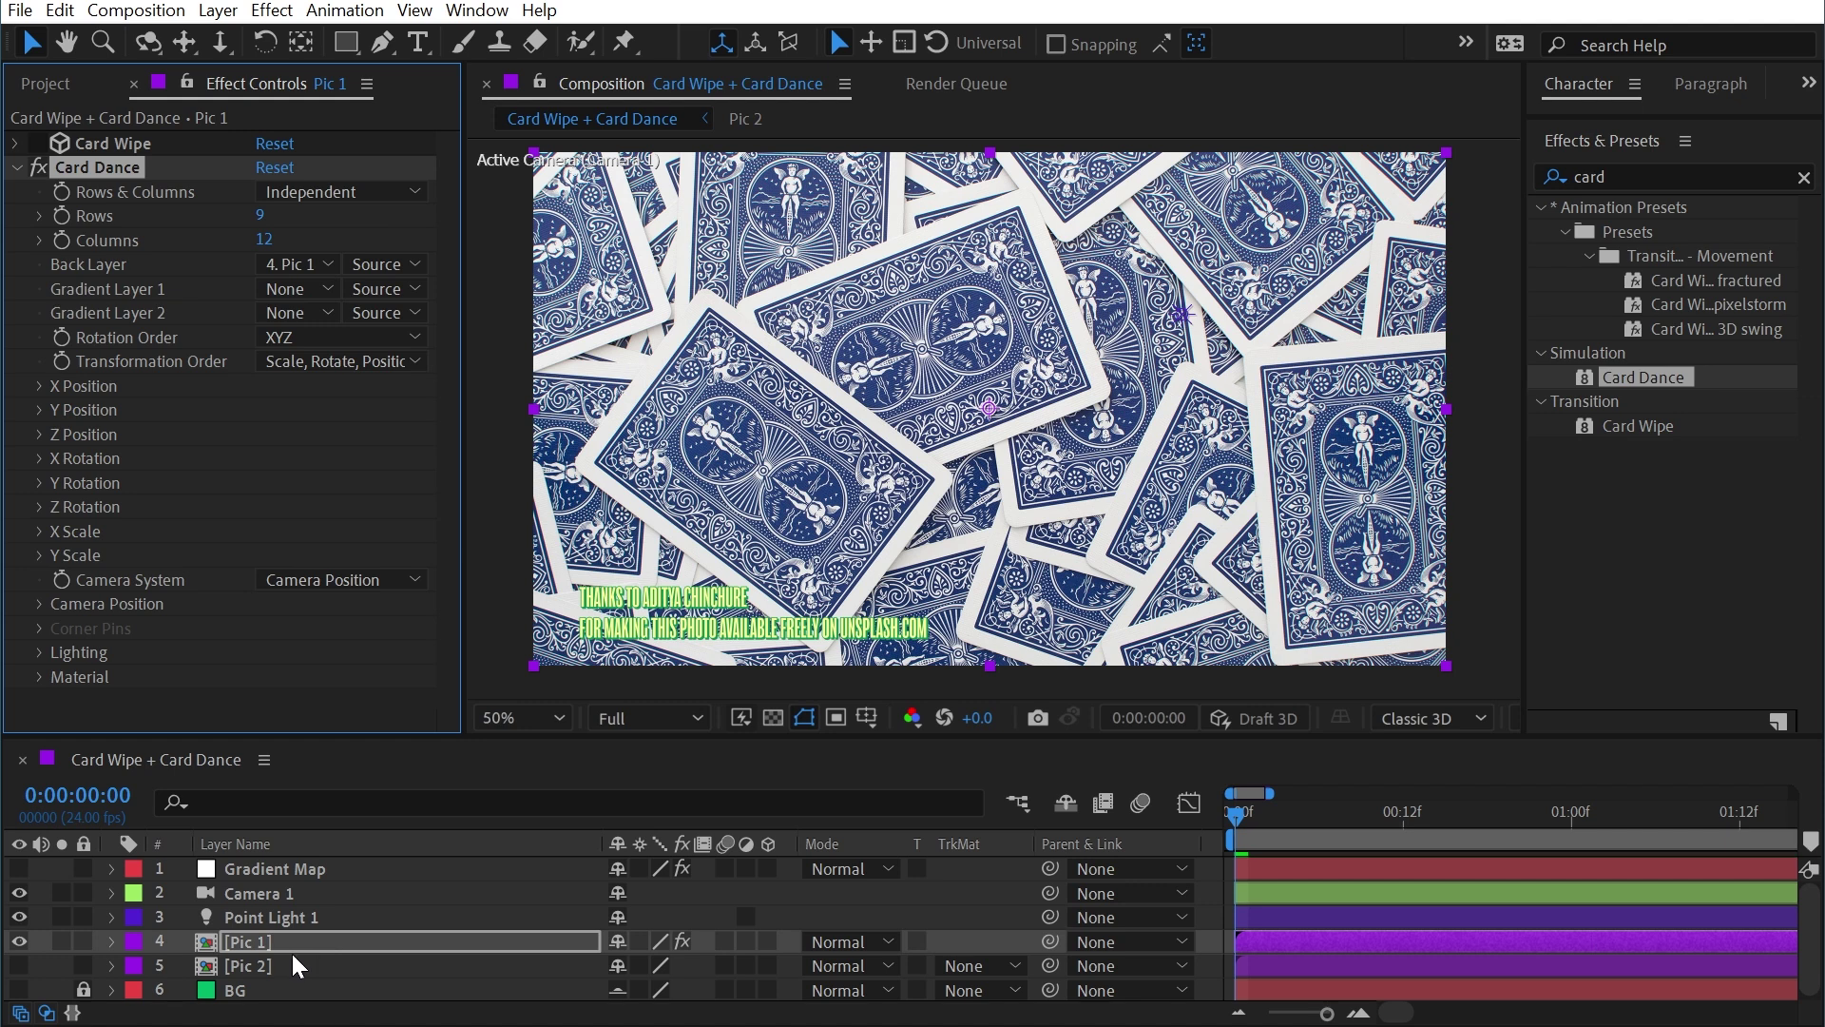
- Delete the Point Light 1 and Camera 1 layers from the composition
click(302, 921)
shift+click(238, 899)
key(Delete)
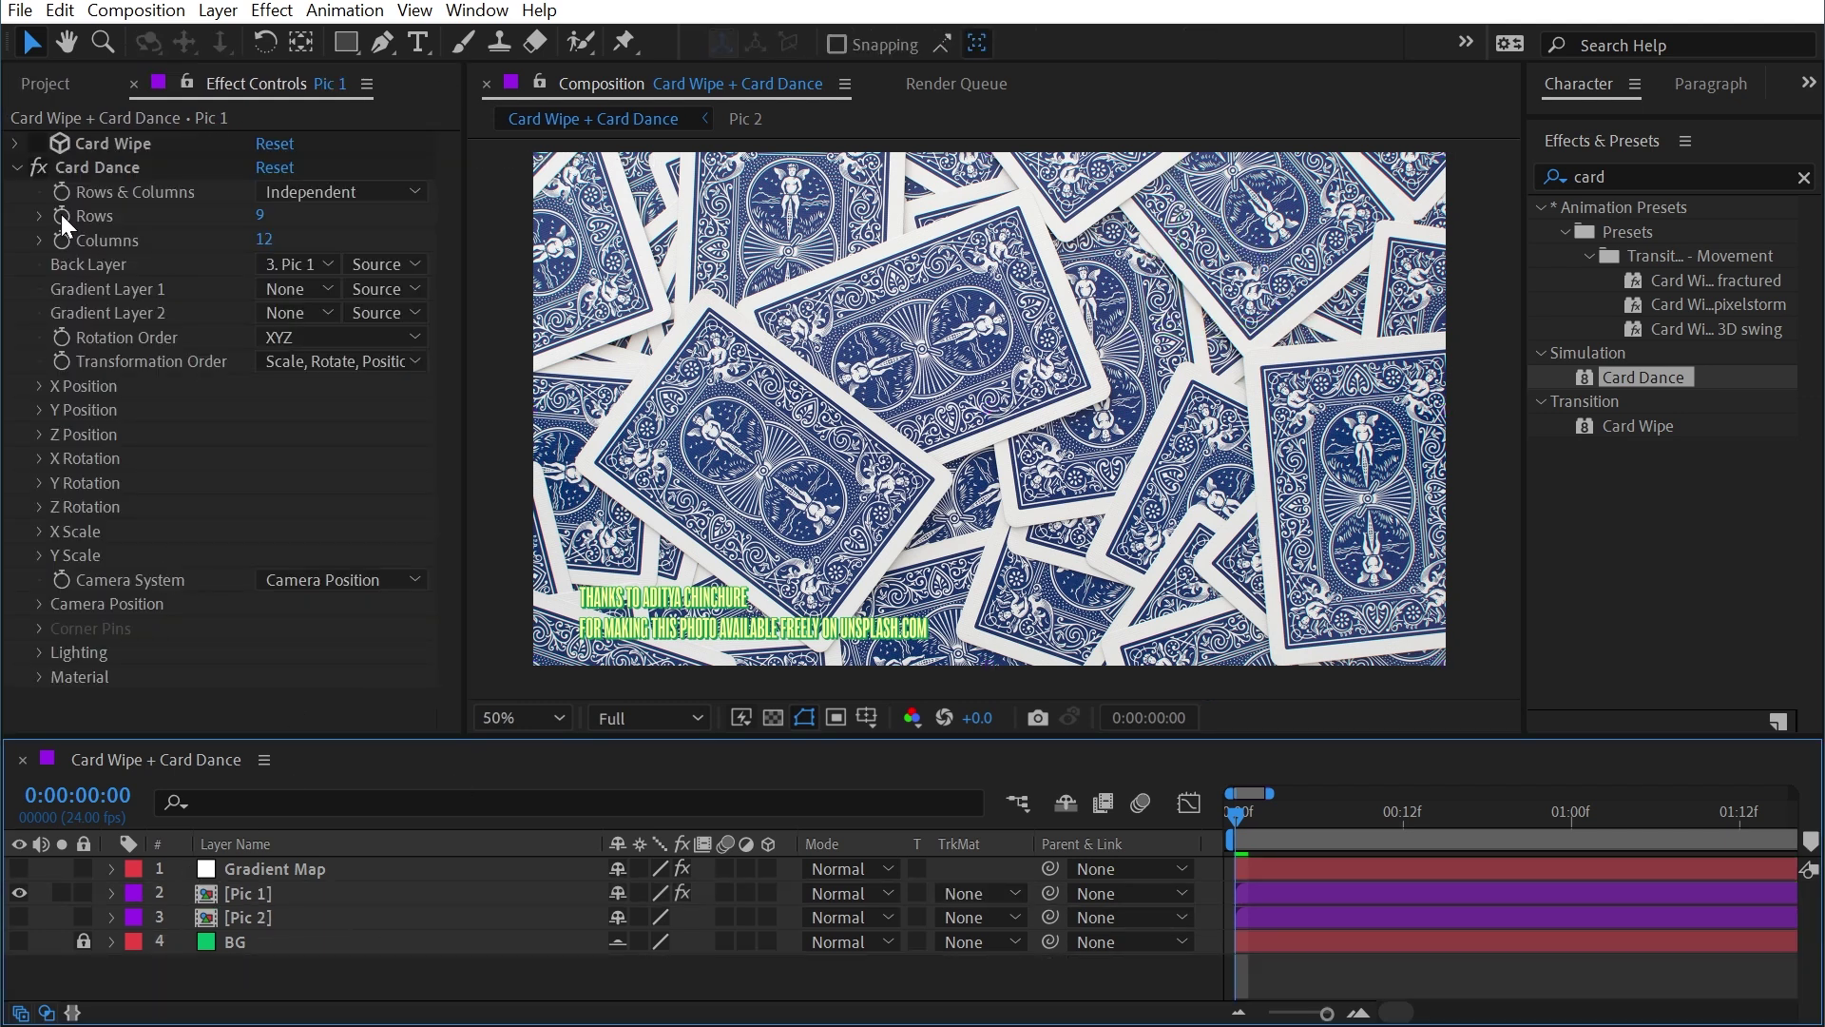
- Review Card Dance's Rows & Columns options, keeping Independent, and set the Back Layer to Pic 2
click(112, 170)
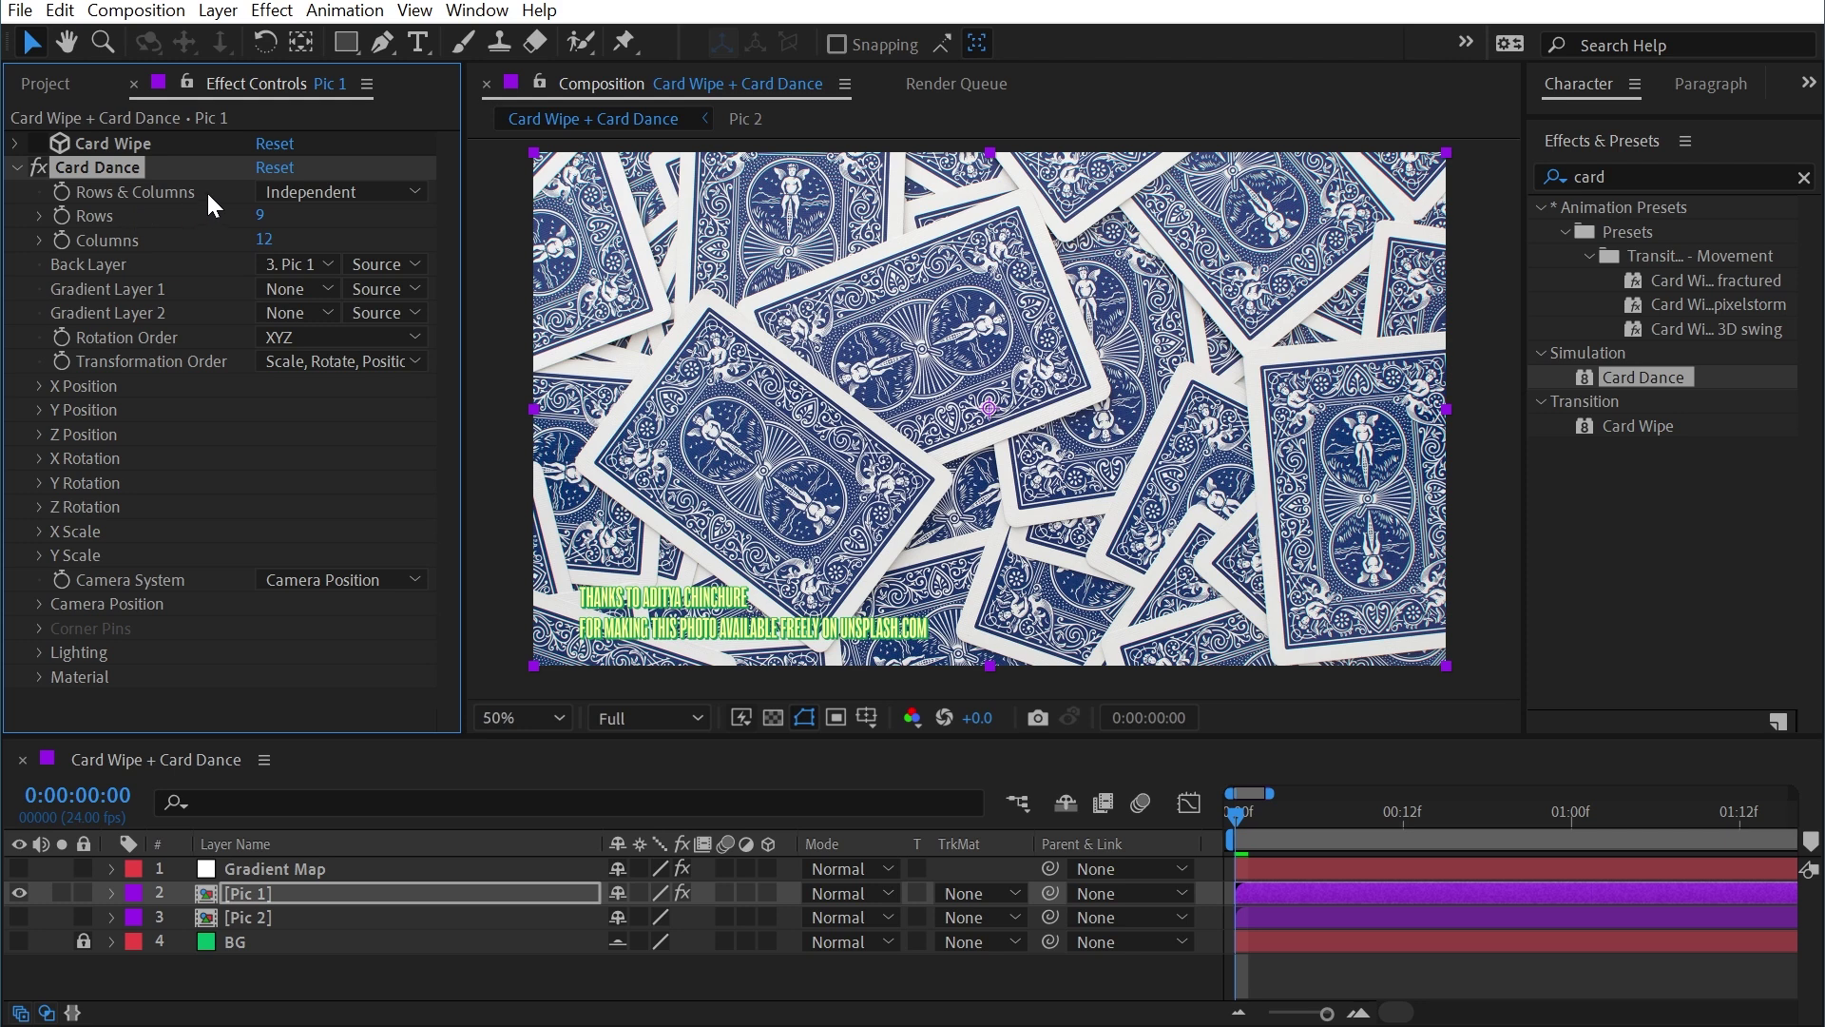
click(314, 191)
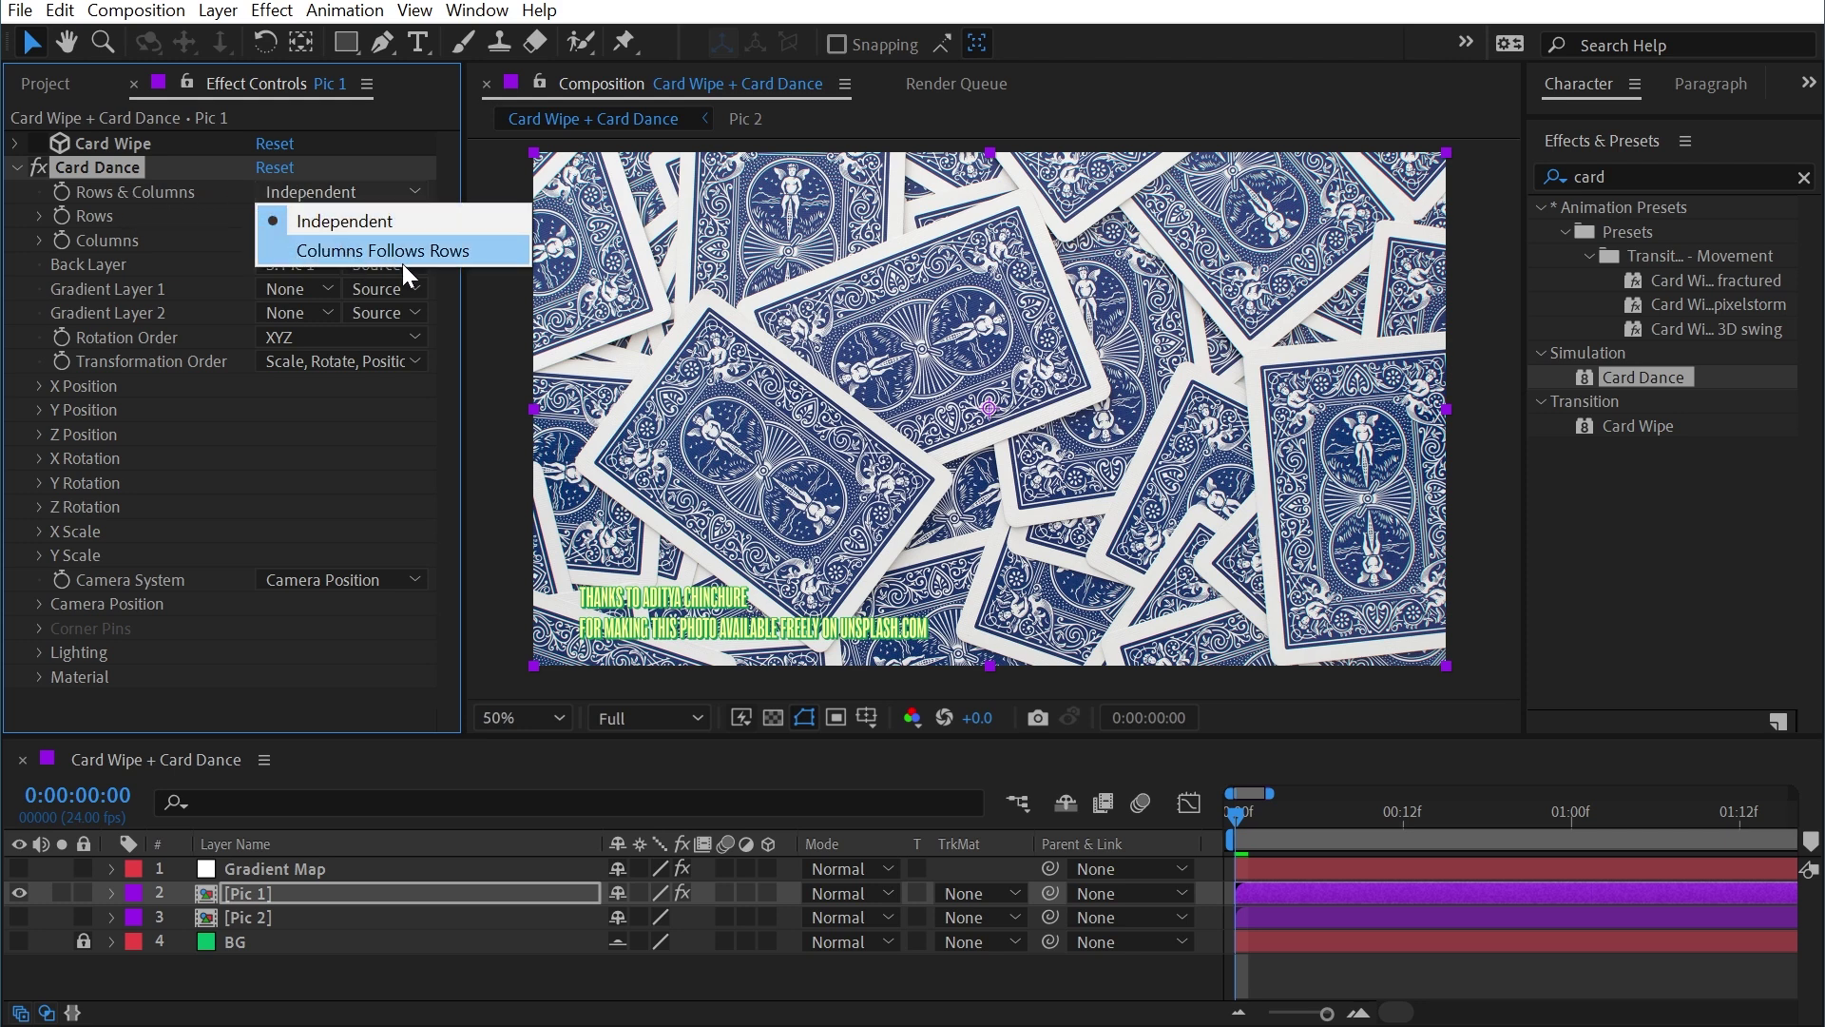
click(145, 209)
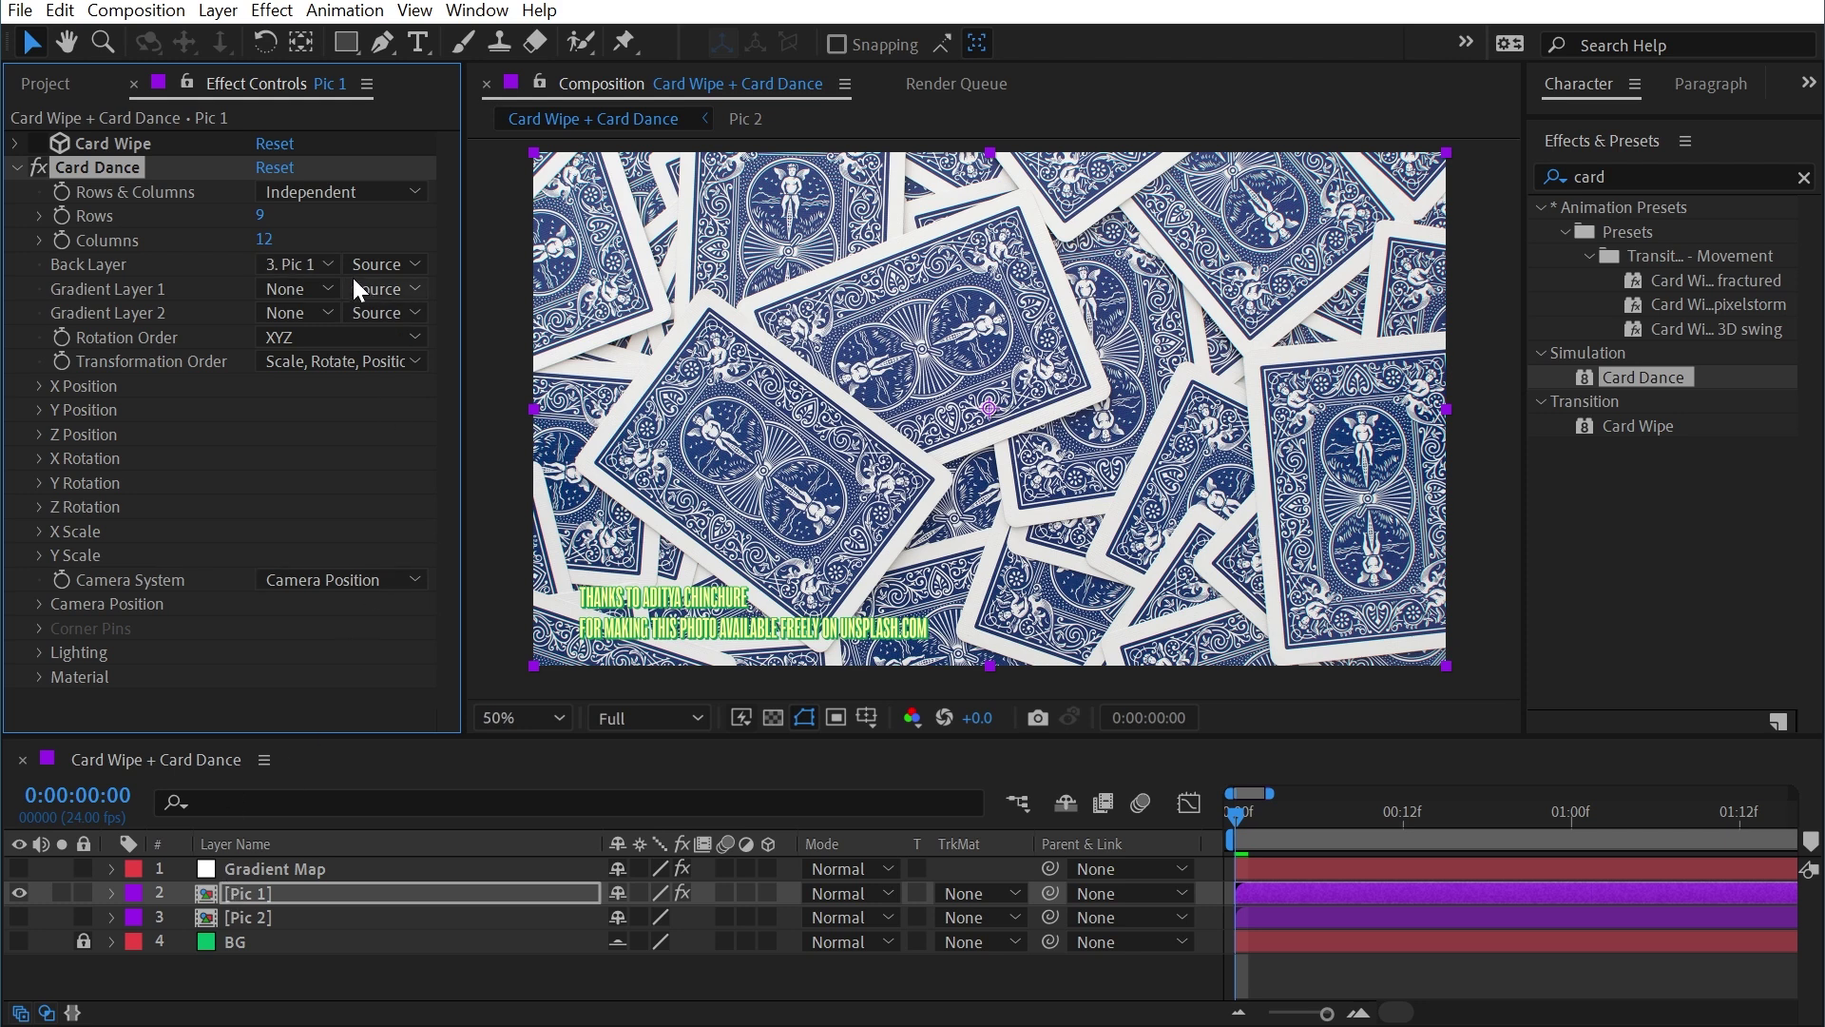
click(311, 265)
click(358, 378)
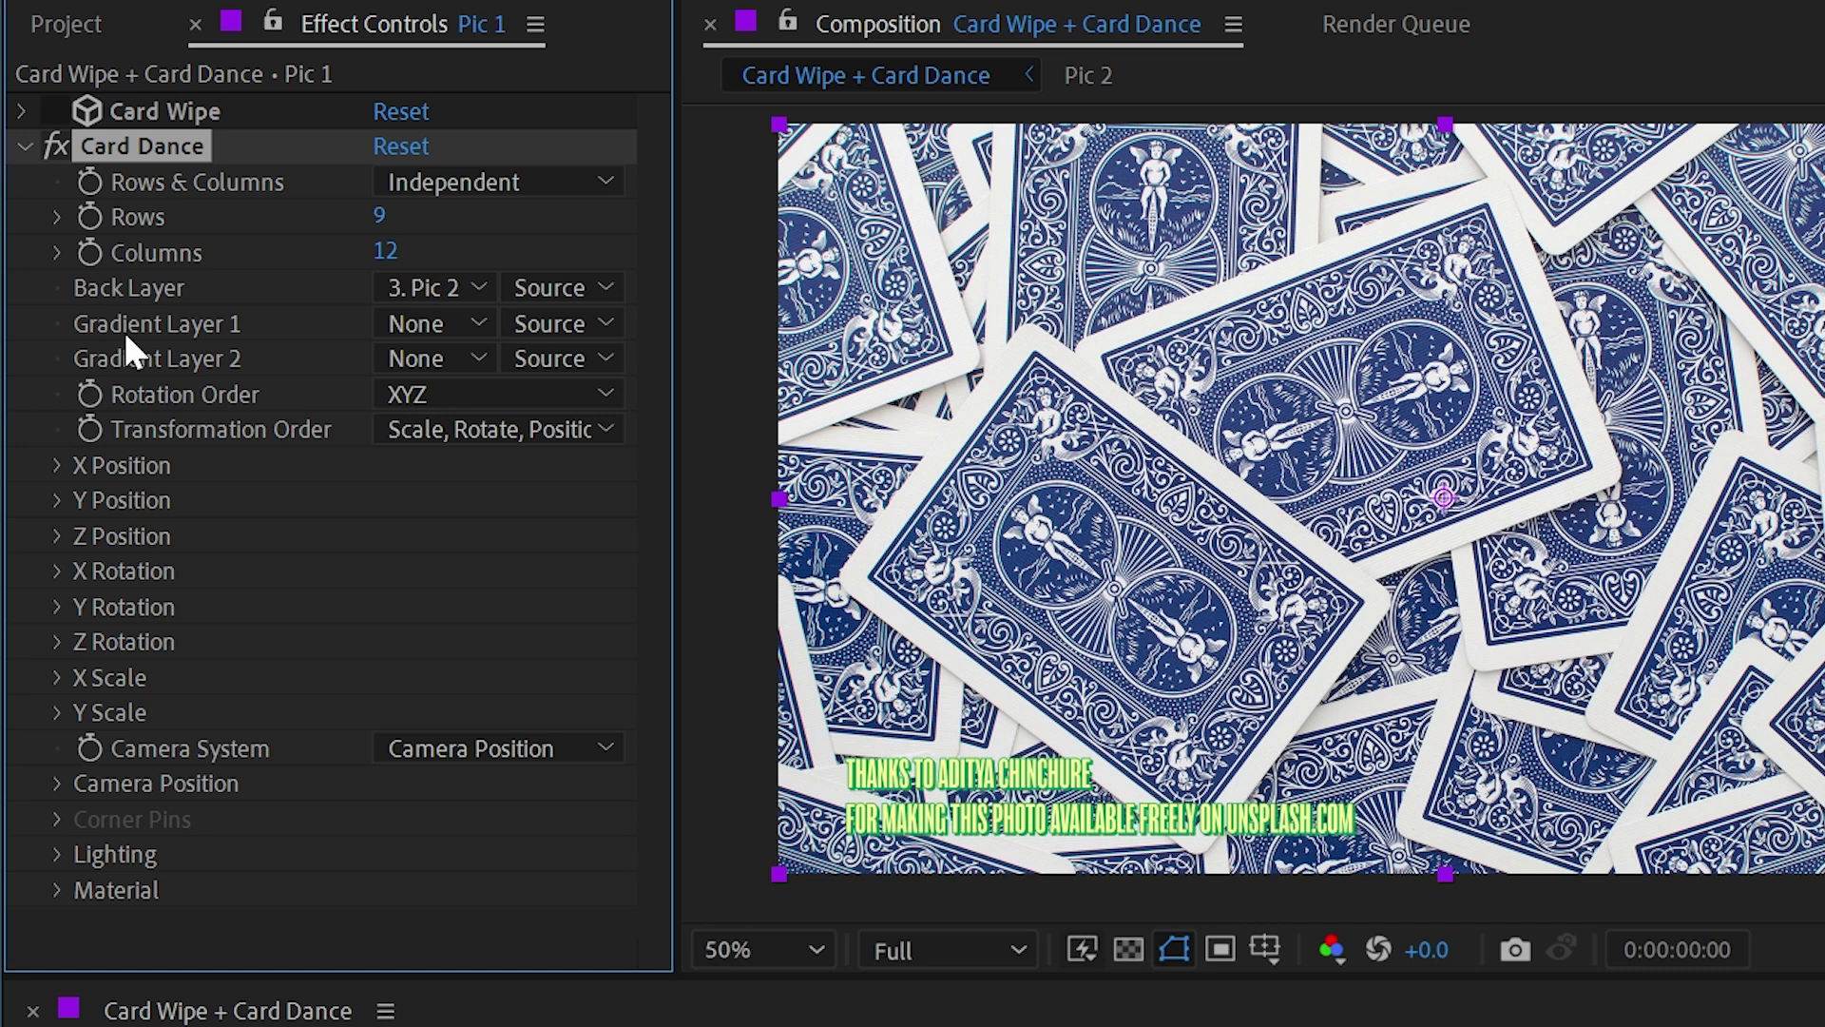
- Expand Card Dance's X Rotation, try out its Offset and set it to 90
click(57, 570)
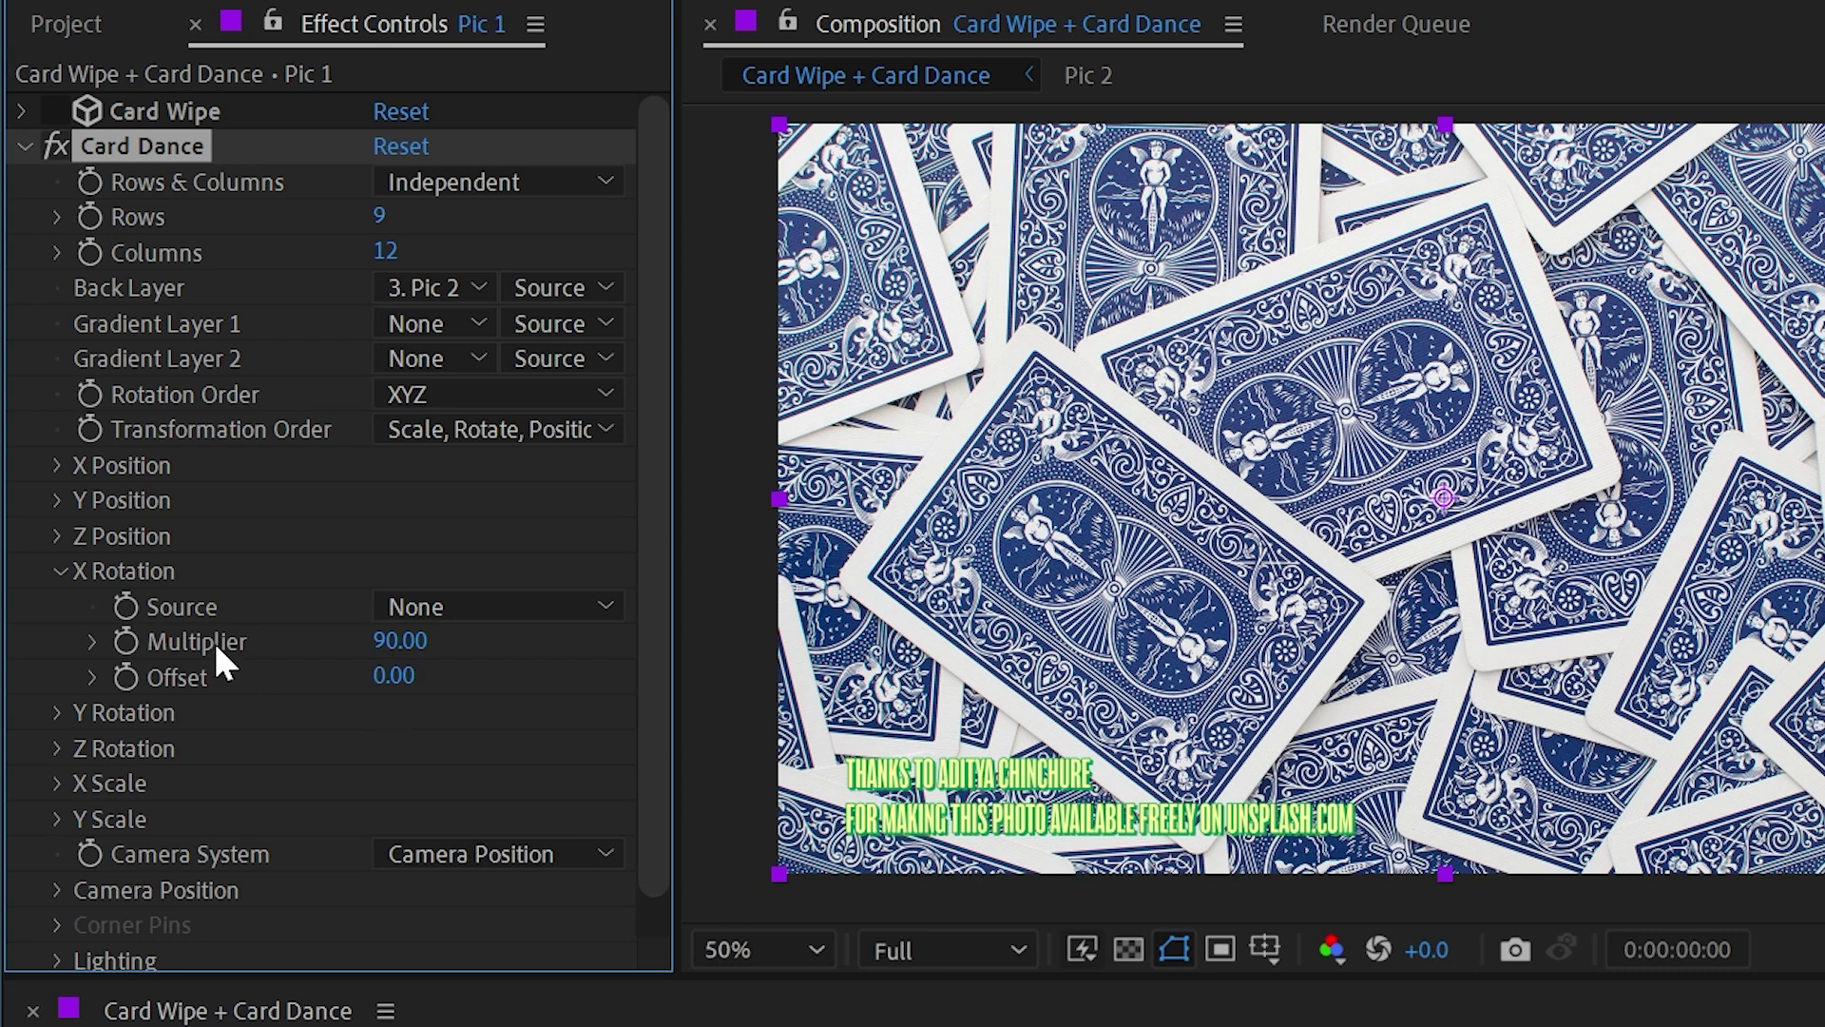
drag(401, 677, 486, 677)
click(417, 677)
text(90)
key(Return)
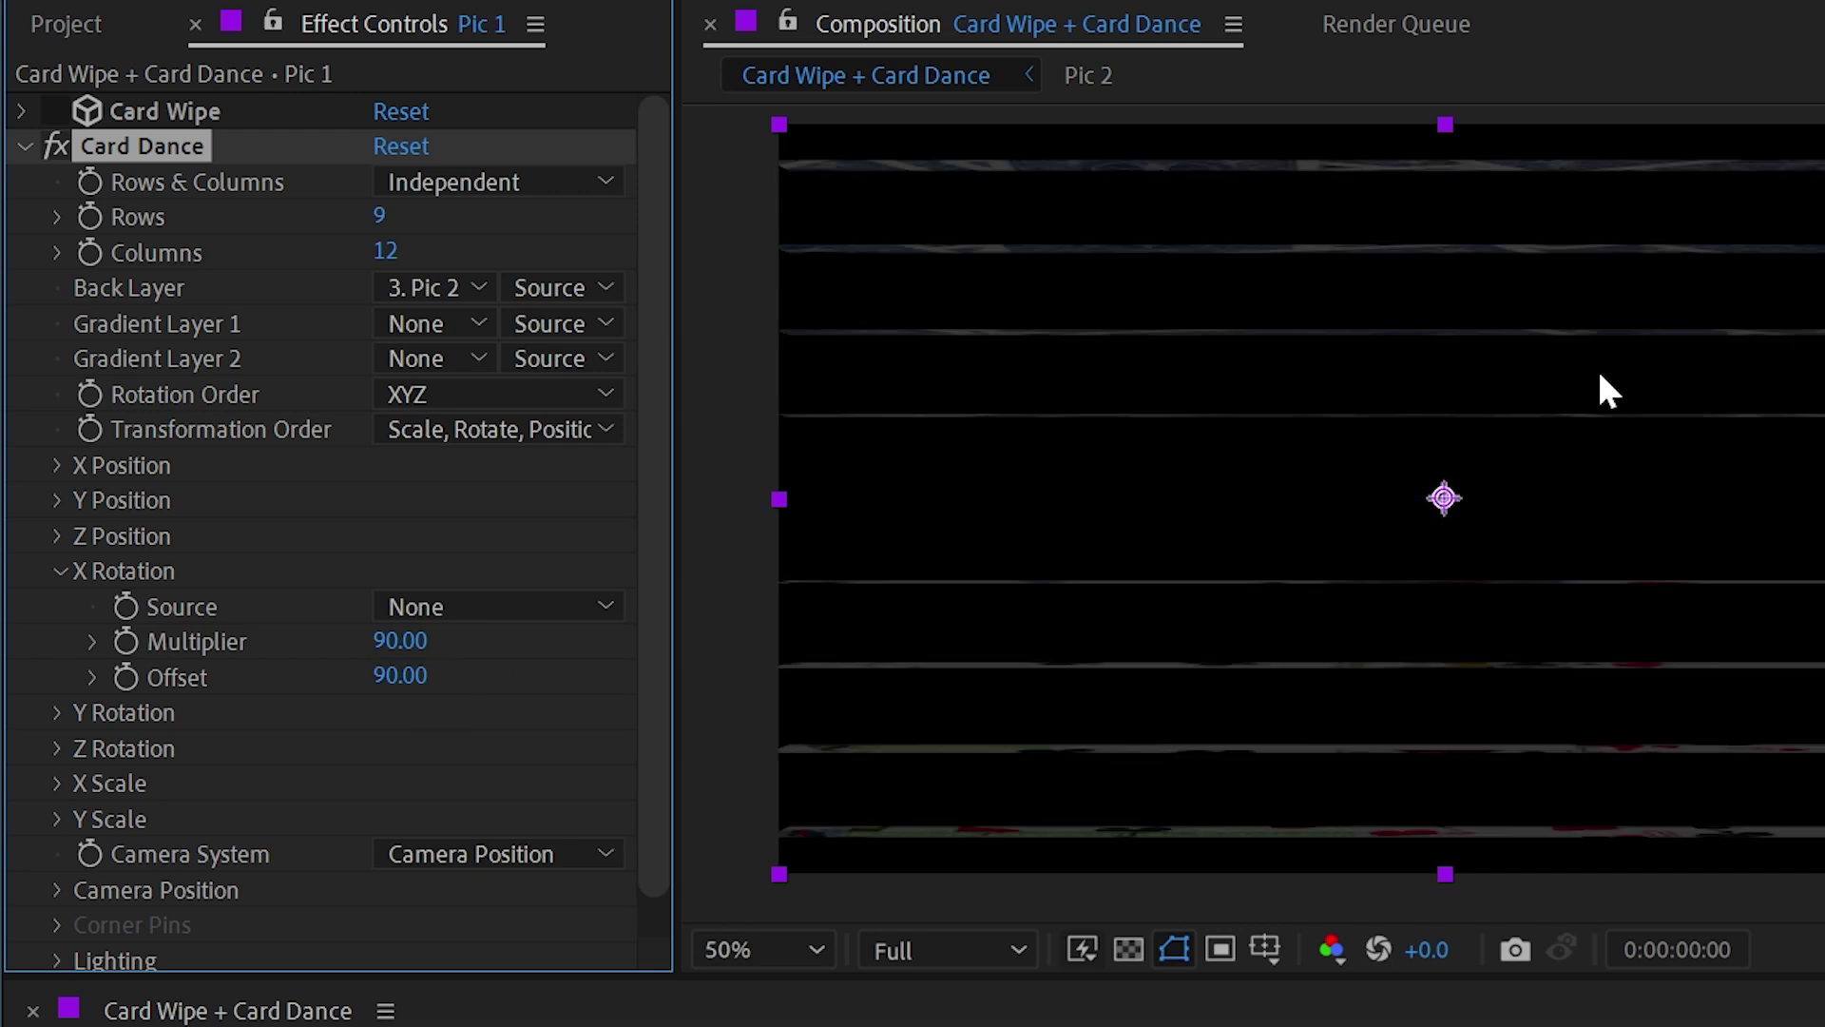
- Expand Y Rotation and try a Y Rotation Offset of 71 combined with an X Rotation Offset of 14
click(57, 713)
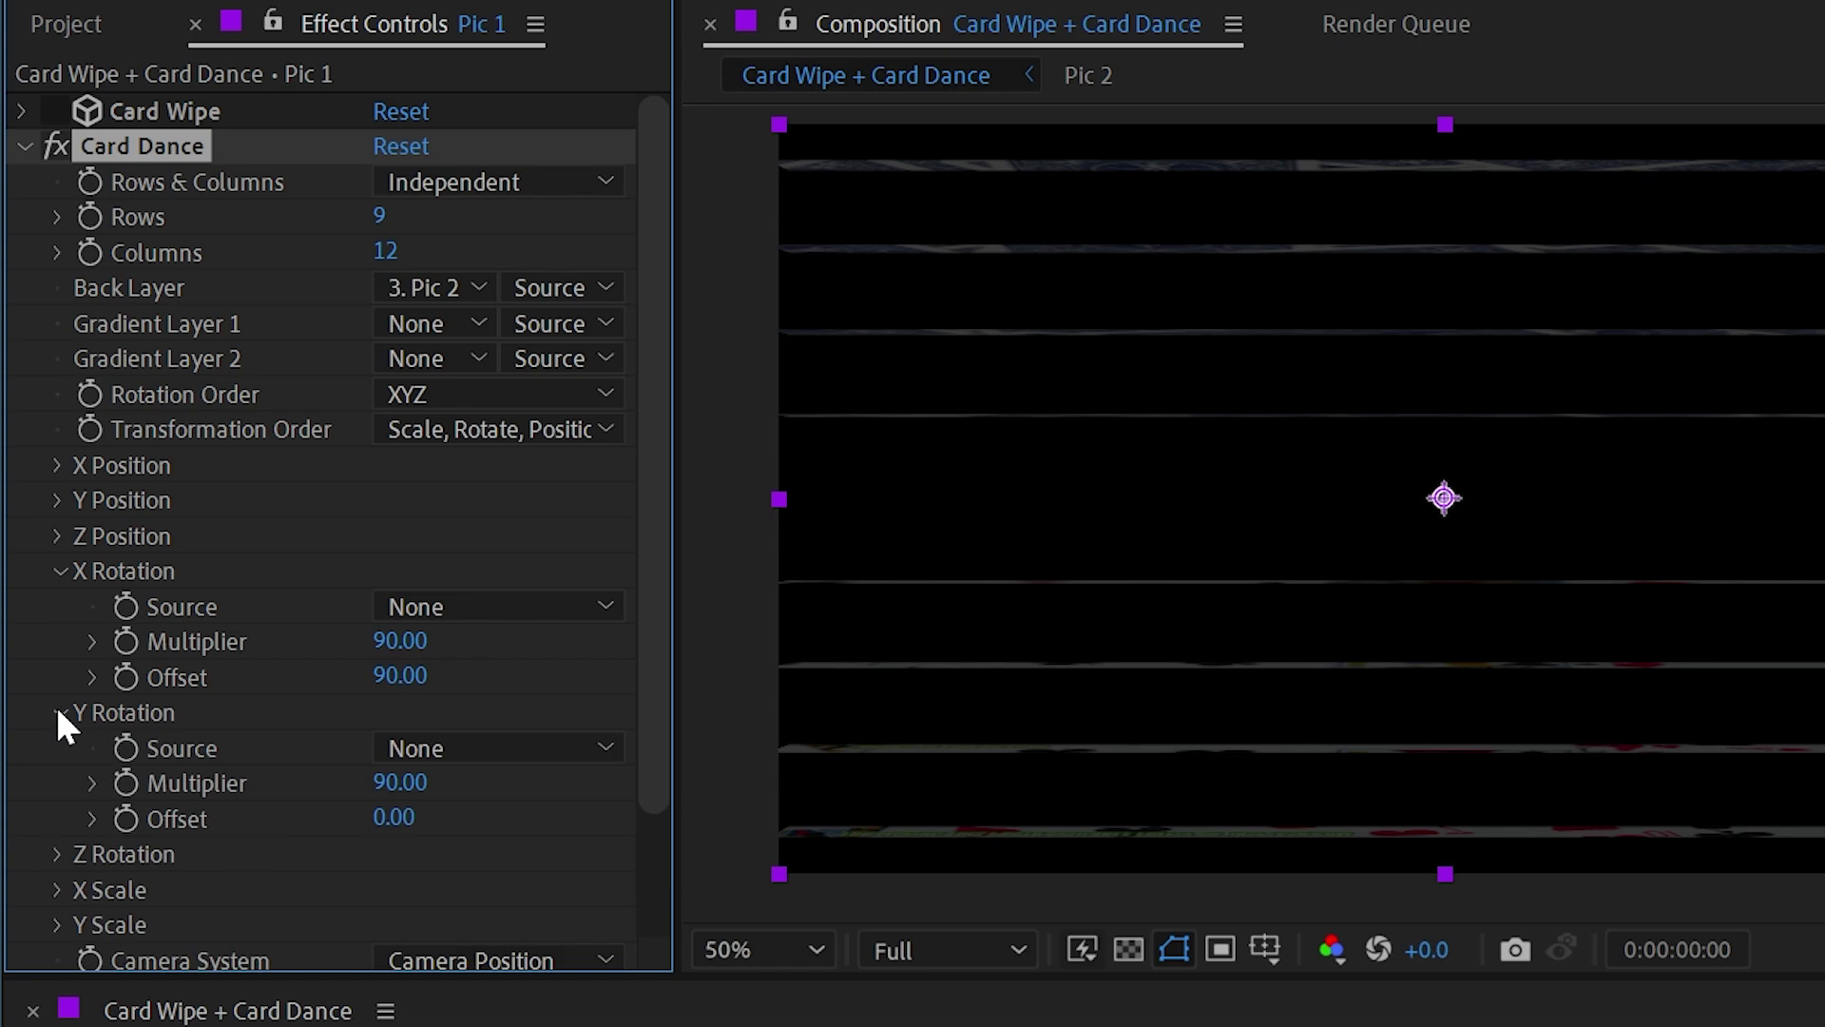
drag(403, 818, 514, 805)
drag(403, 675, 298, 684)
mouse_move(398, 815)
mouse_down()
mouse_move(460, 811)
mouse_move(105, 799)
mouse_move(407, 811)
mouse_up()
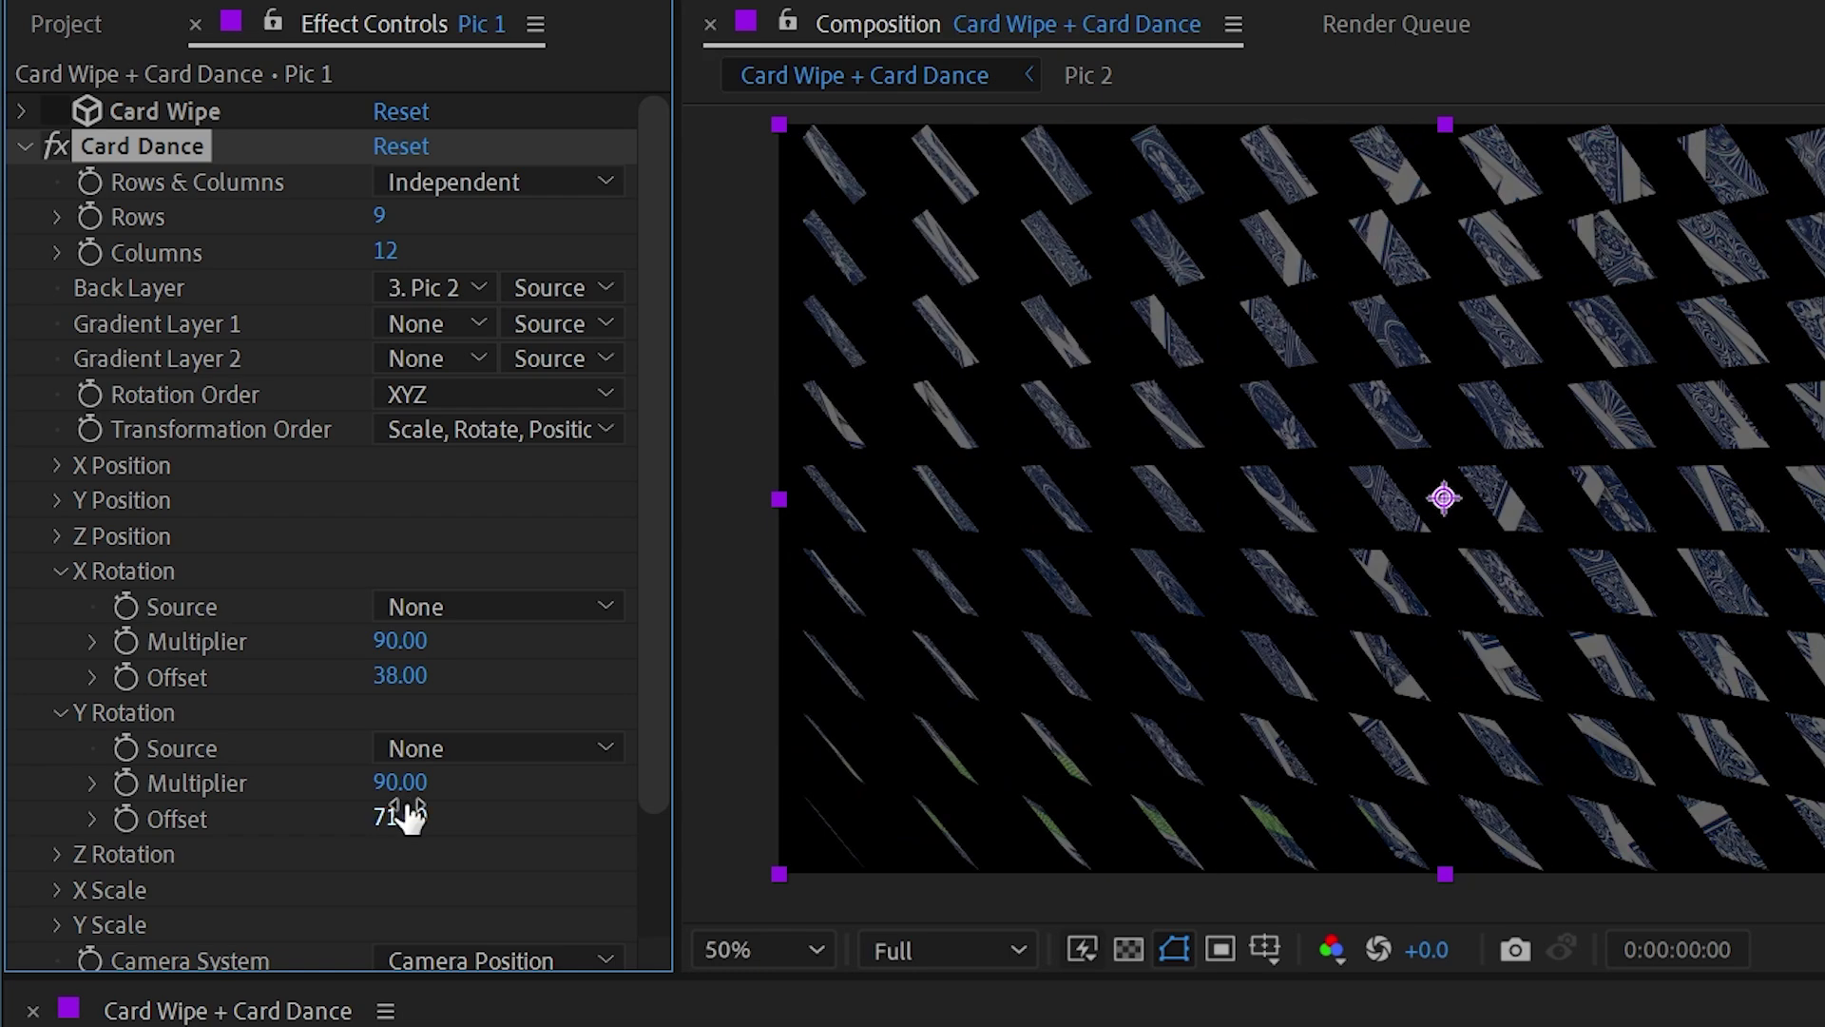
drag(402, 681, 337, 677)
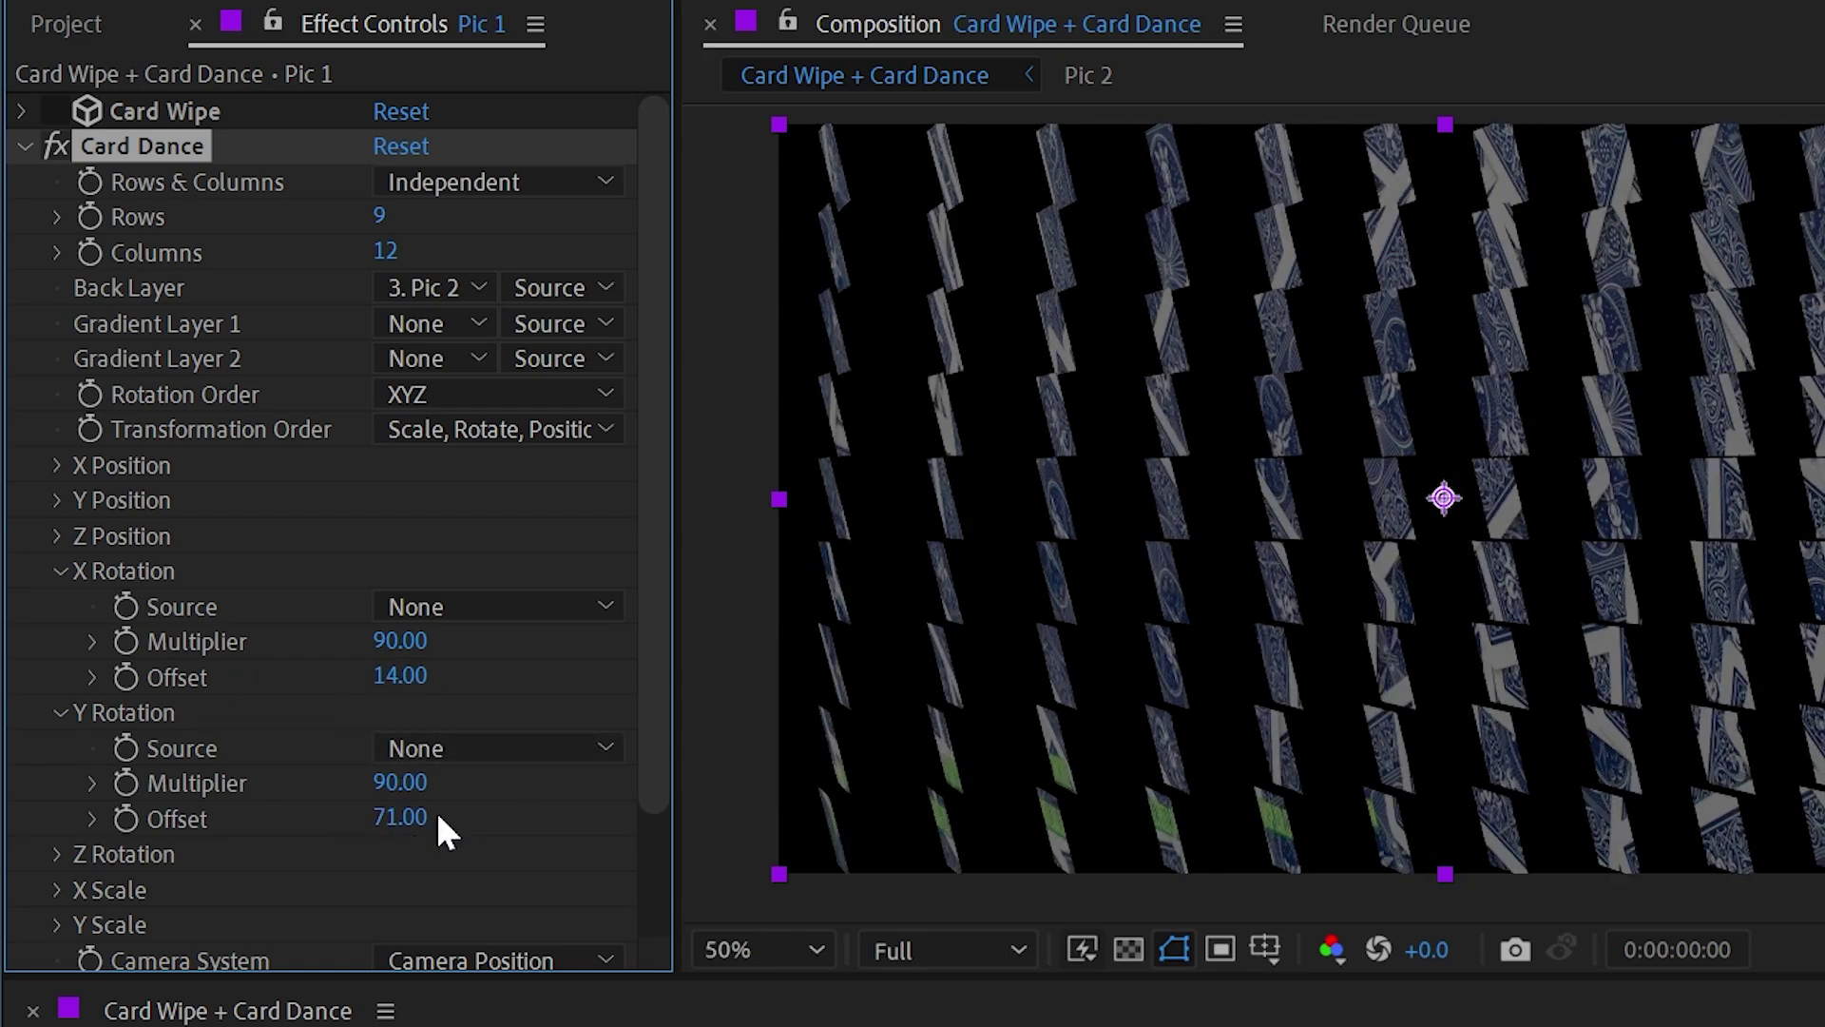
- Set the X Rotation and Y Rotation Offsets to 0 and collapse both groups
click(401, 676)
text(0)
click(397, 817)
text(0)
key(Return)
click(61, 571)
click(59, 605)
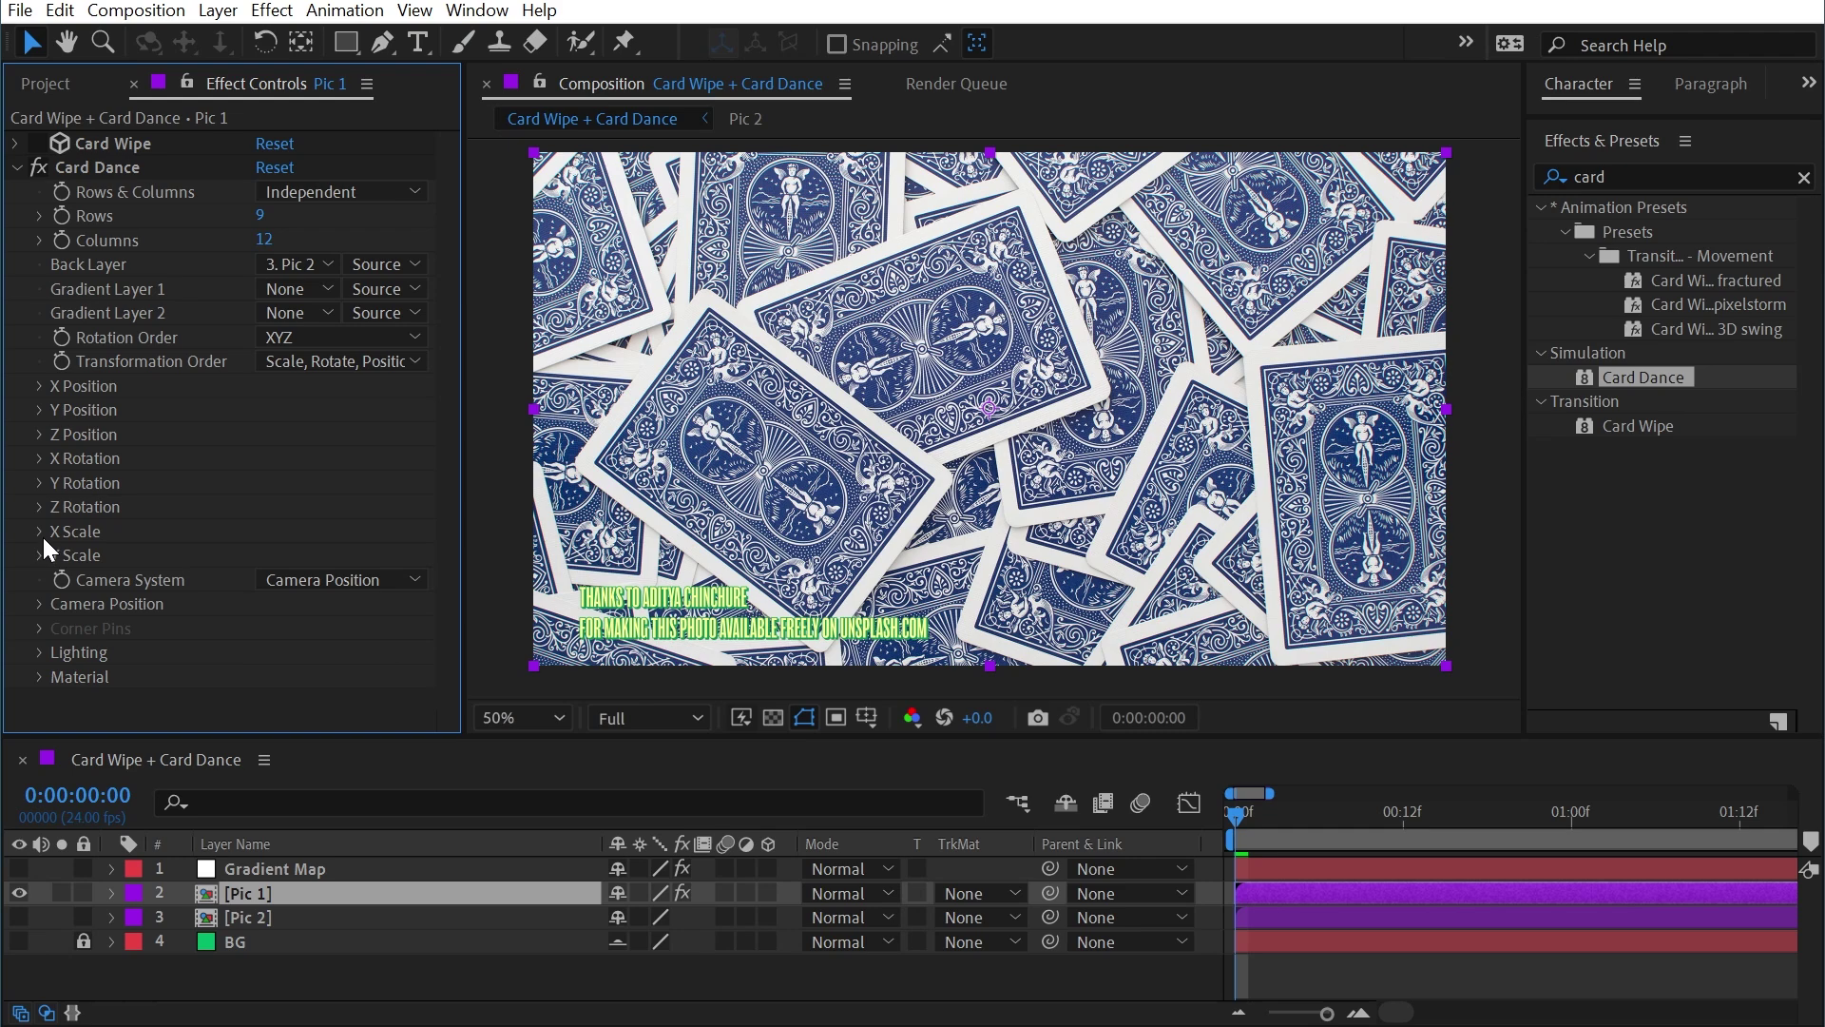
- Expand Card Dance's X Scale and Y Scale and try an Offset of 0.20 for each
click(38, 532)
drag(271, 608, 259, 602)
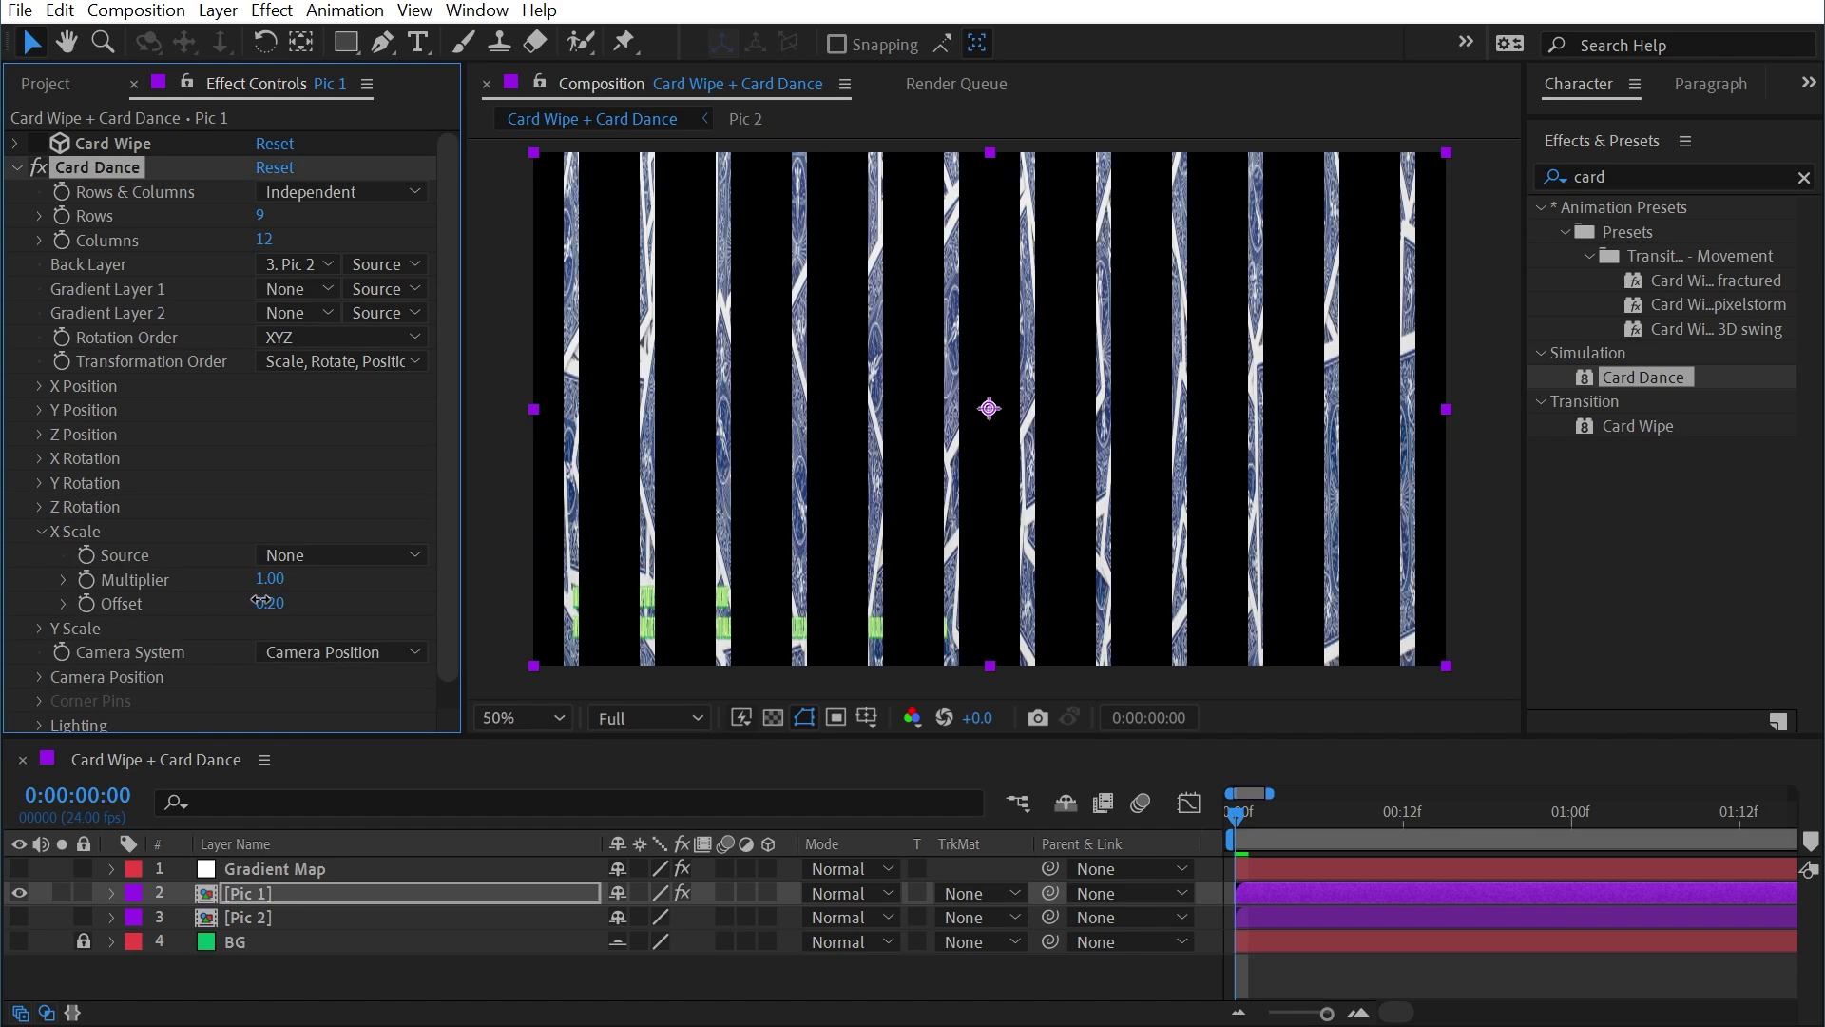
click(38, 627)
drag(270, 700, 254, 701)
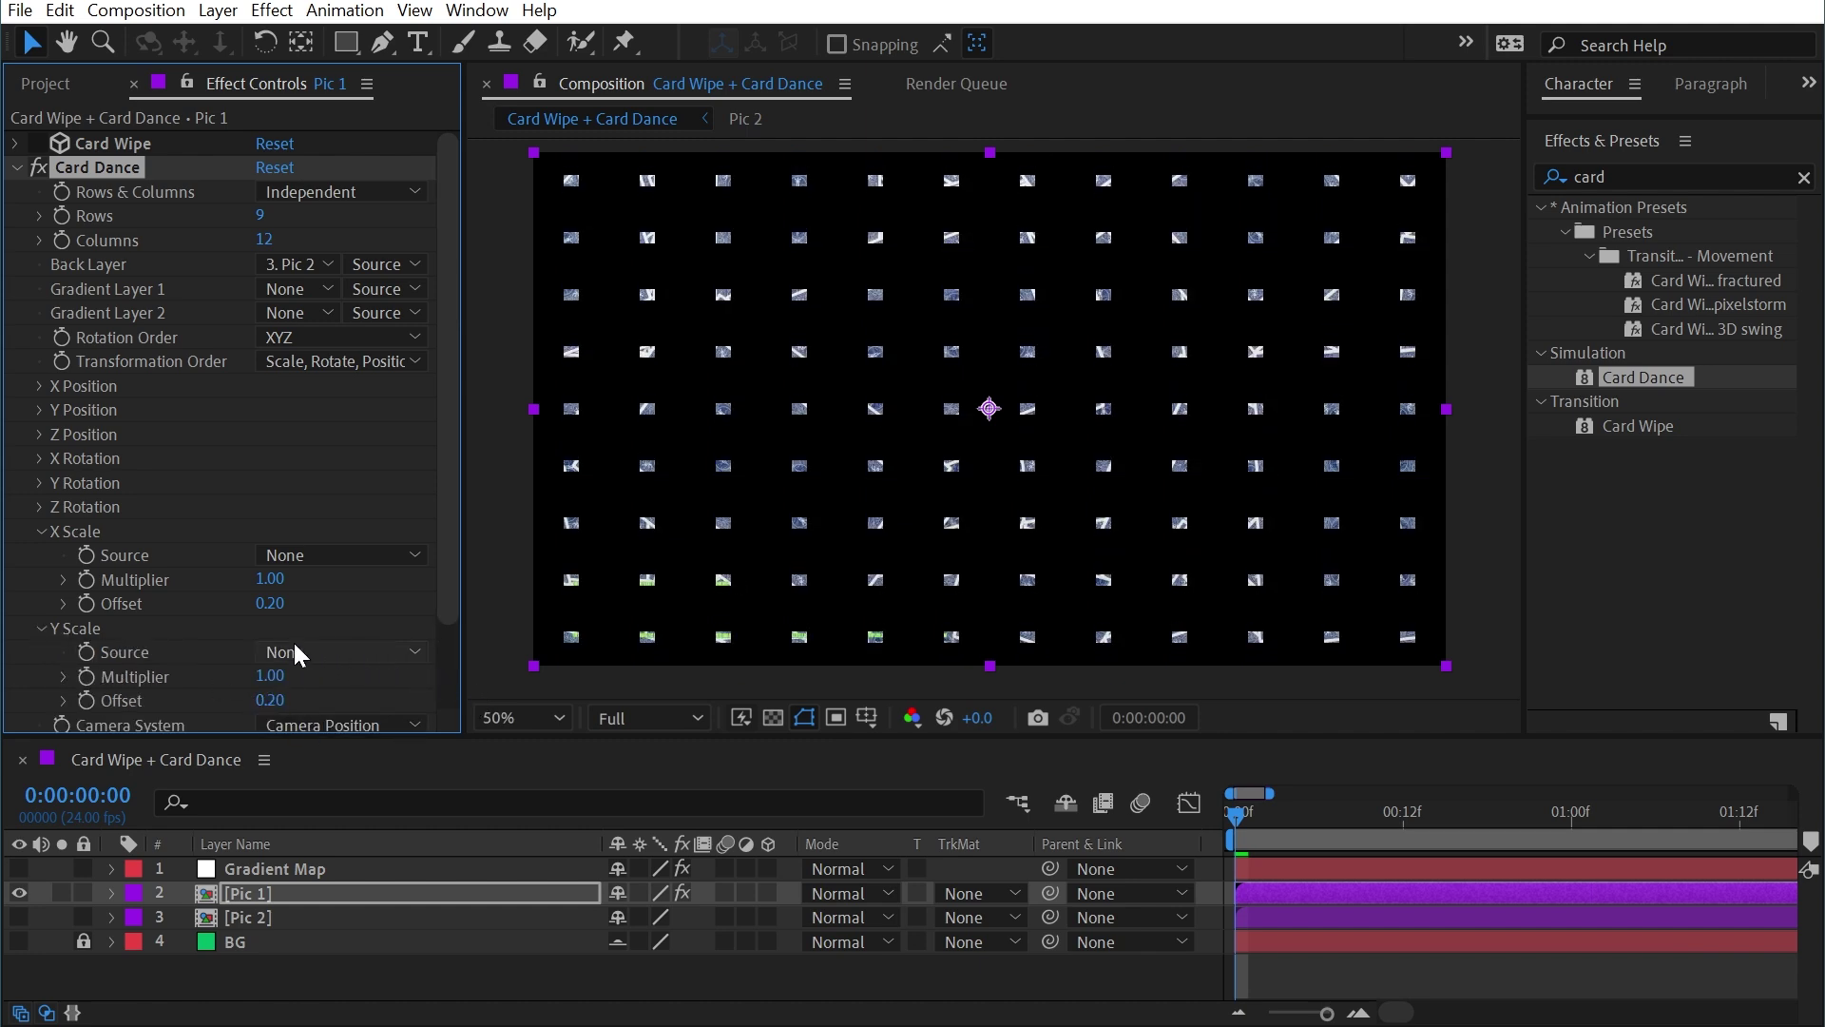
- Undo both scale Offset changes and collapse the X Scale and Y Scale groups
key(ctrl+z)
key(ctrl+z)
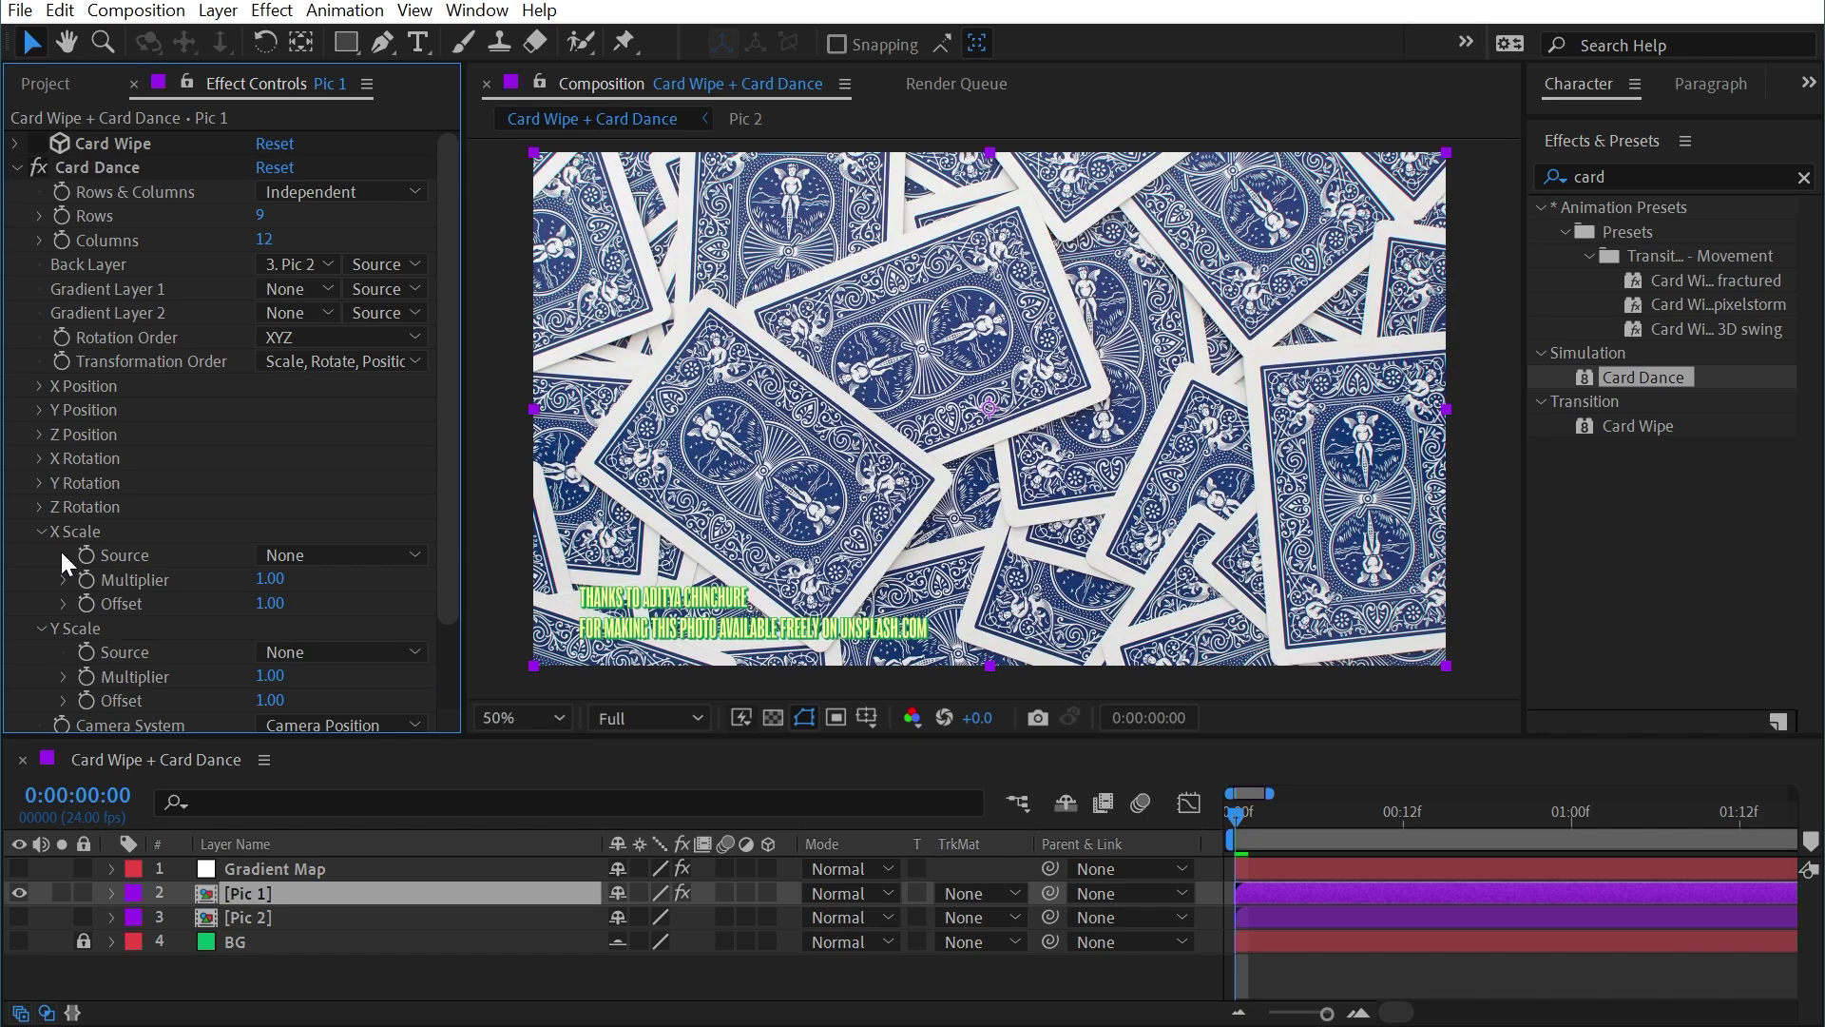
click(44, 533)
click(42, 552)
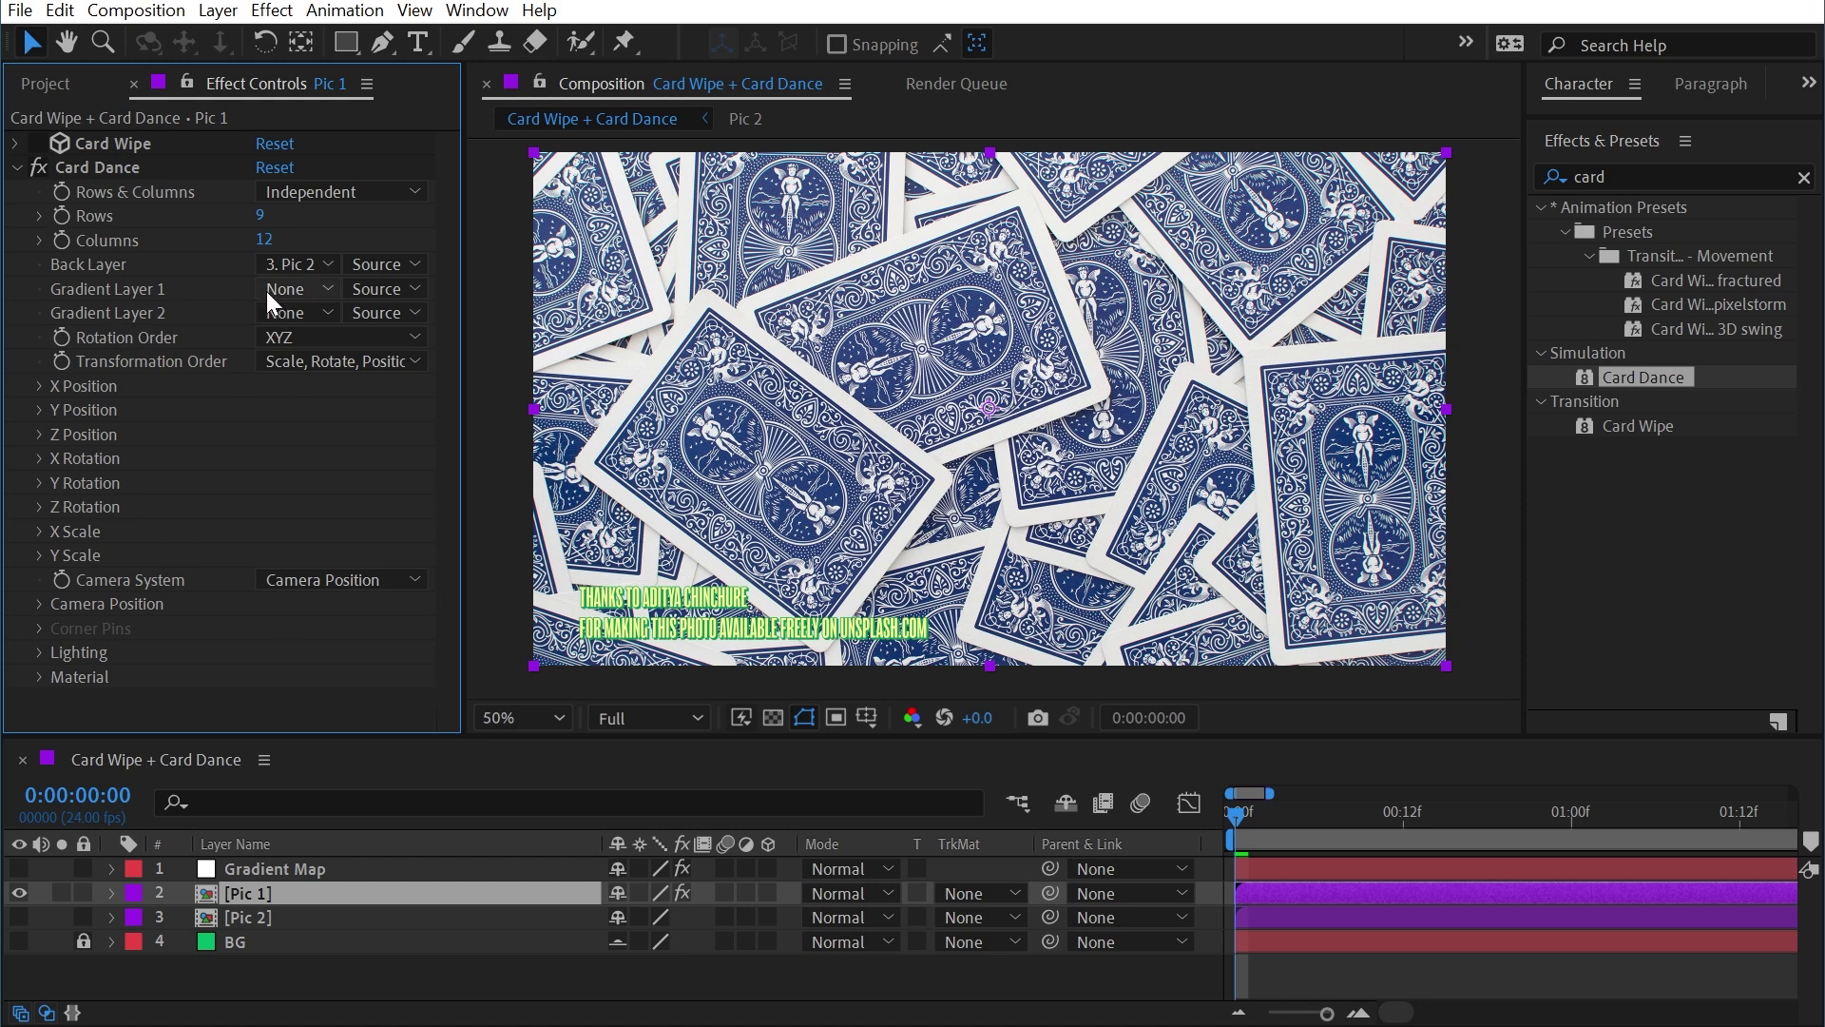
- Set Card Dance's Gradient Layer 1 to Gradient Map and show that layer in the composition
click(300, 288)
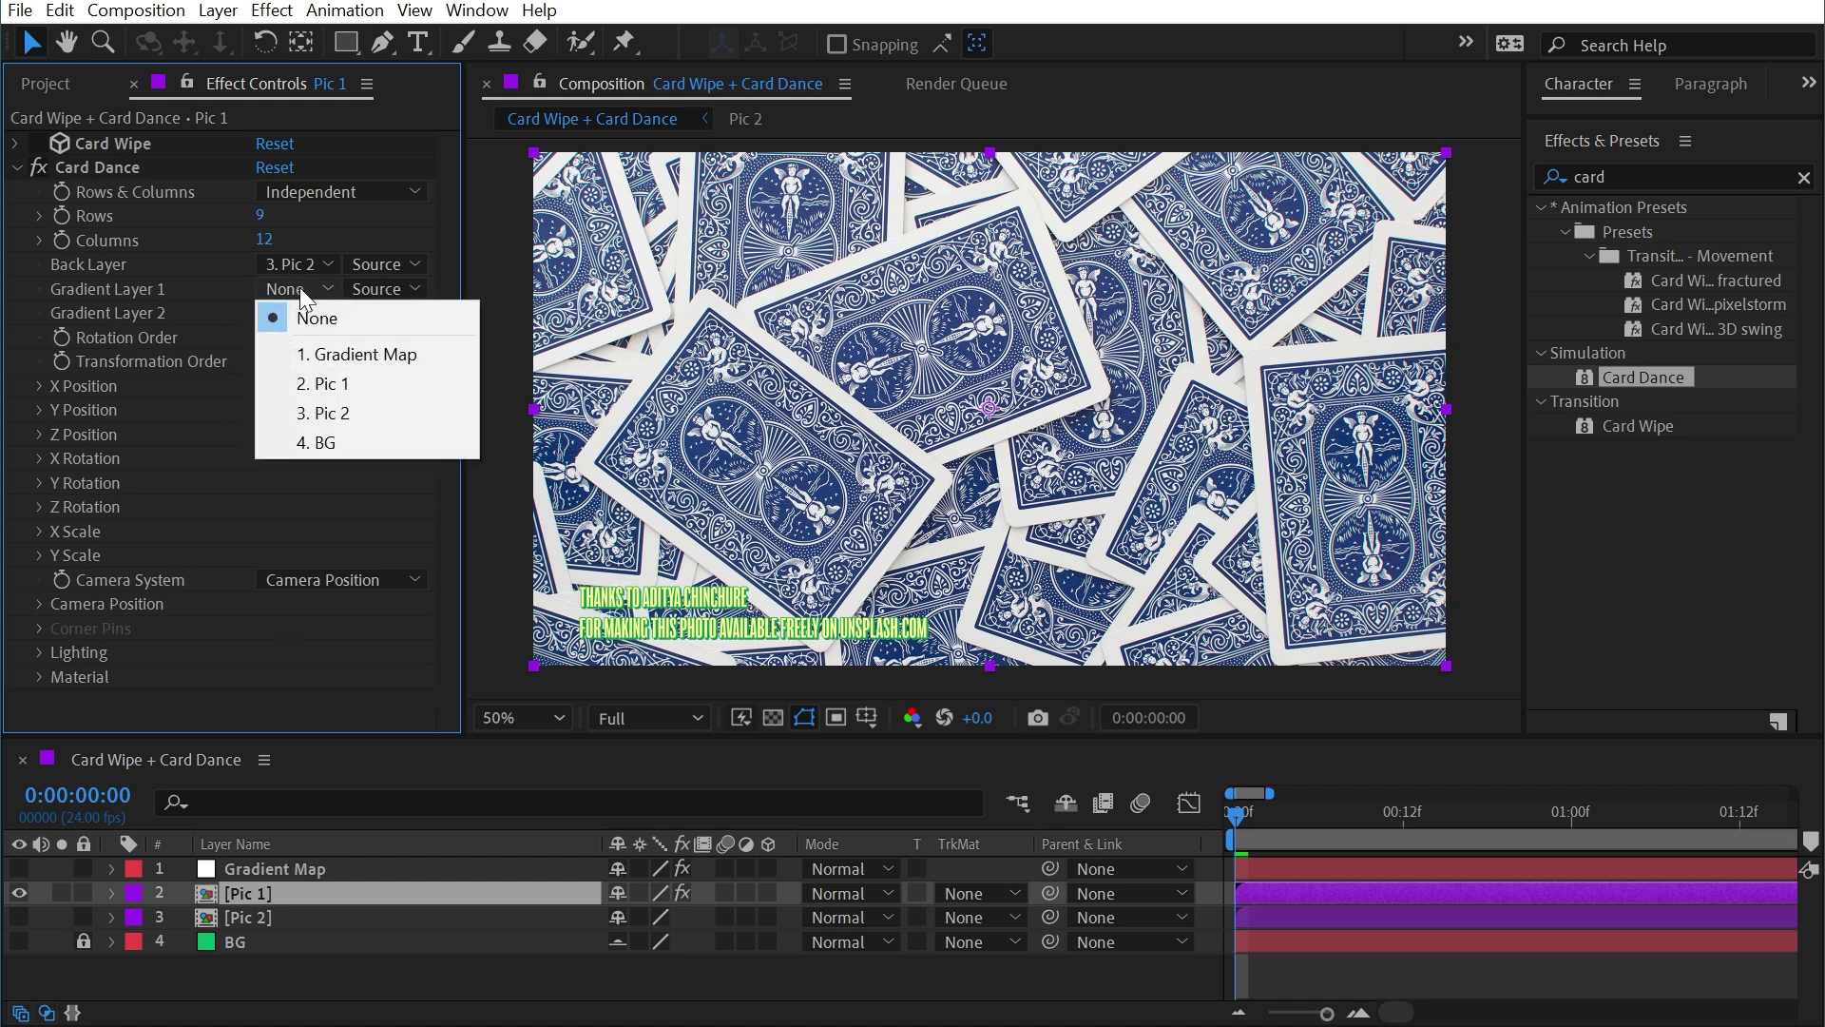
click(354, 346)
click(19, 868)
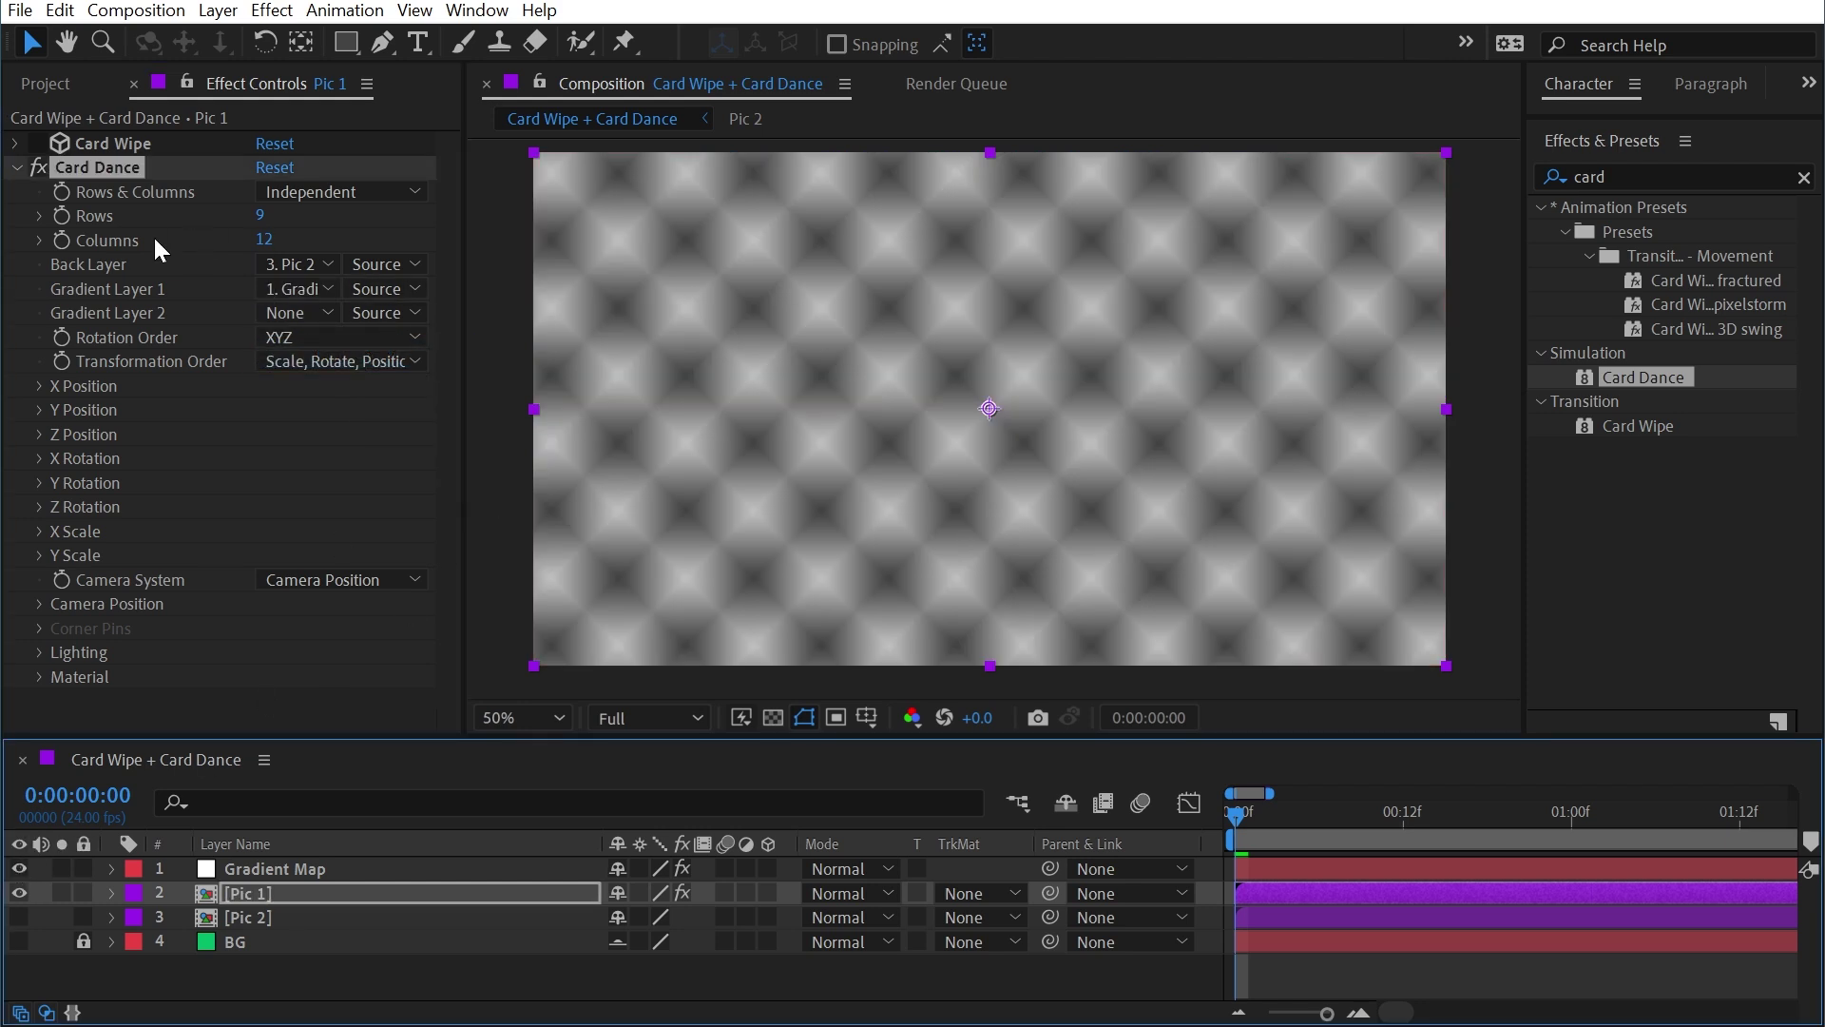
- On the Gradient Map layer, turn off Checkerboard, enable and reset Gradient Ramp, and hide the layer again
click(249, 877)
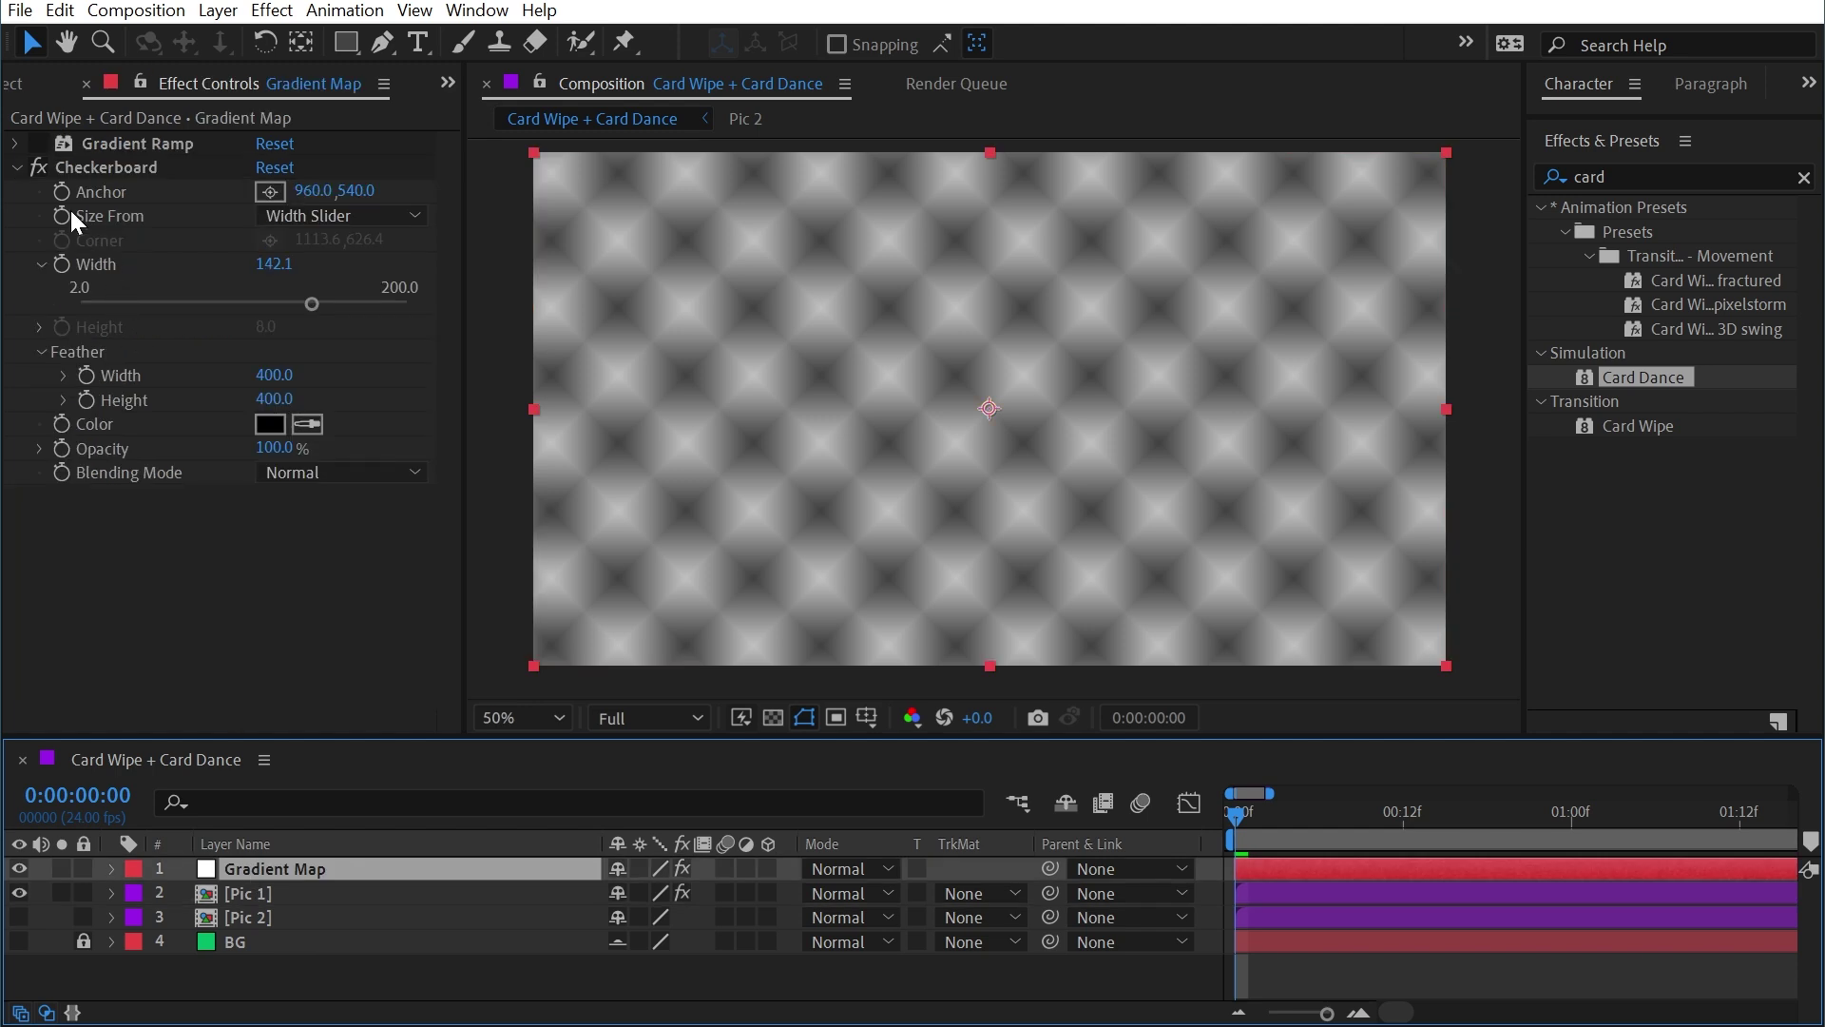
click(38, 167)
click(38, 144)
click(278, 144)
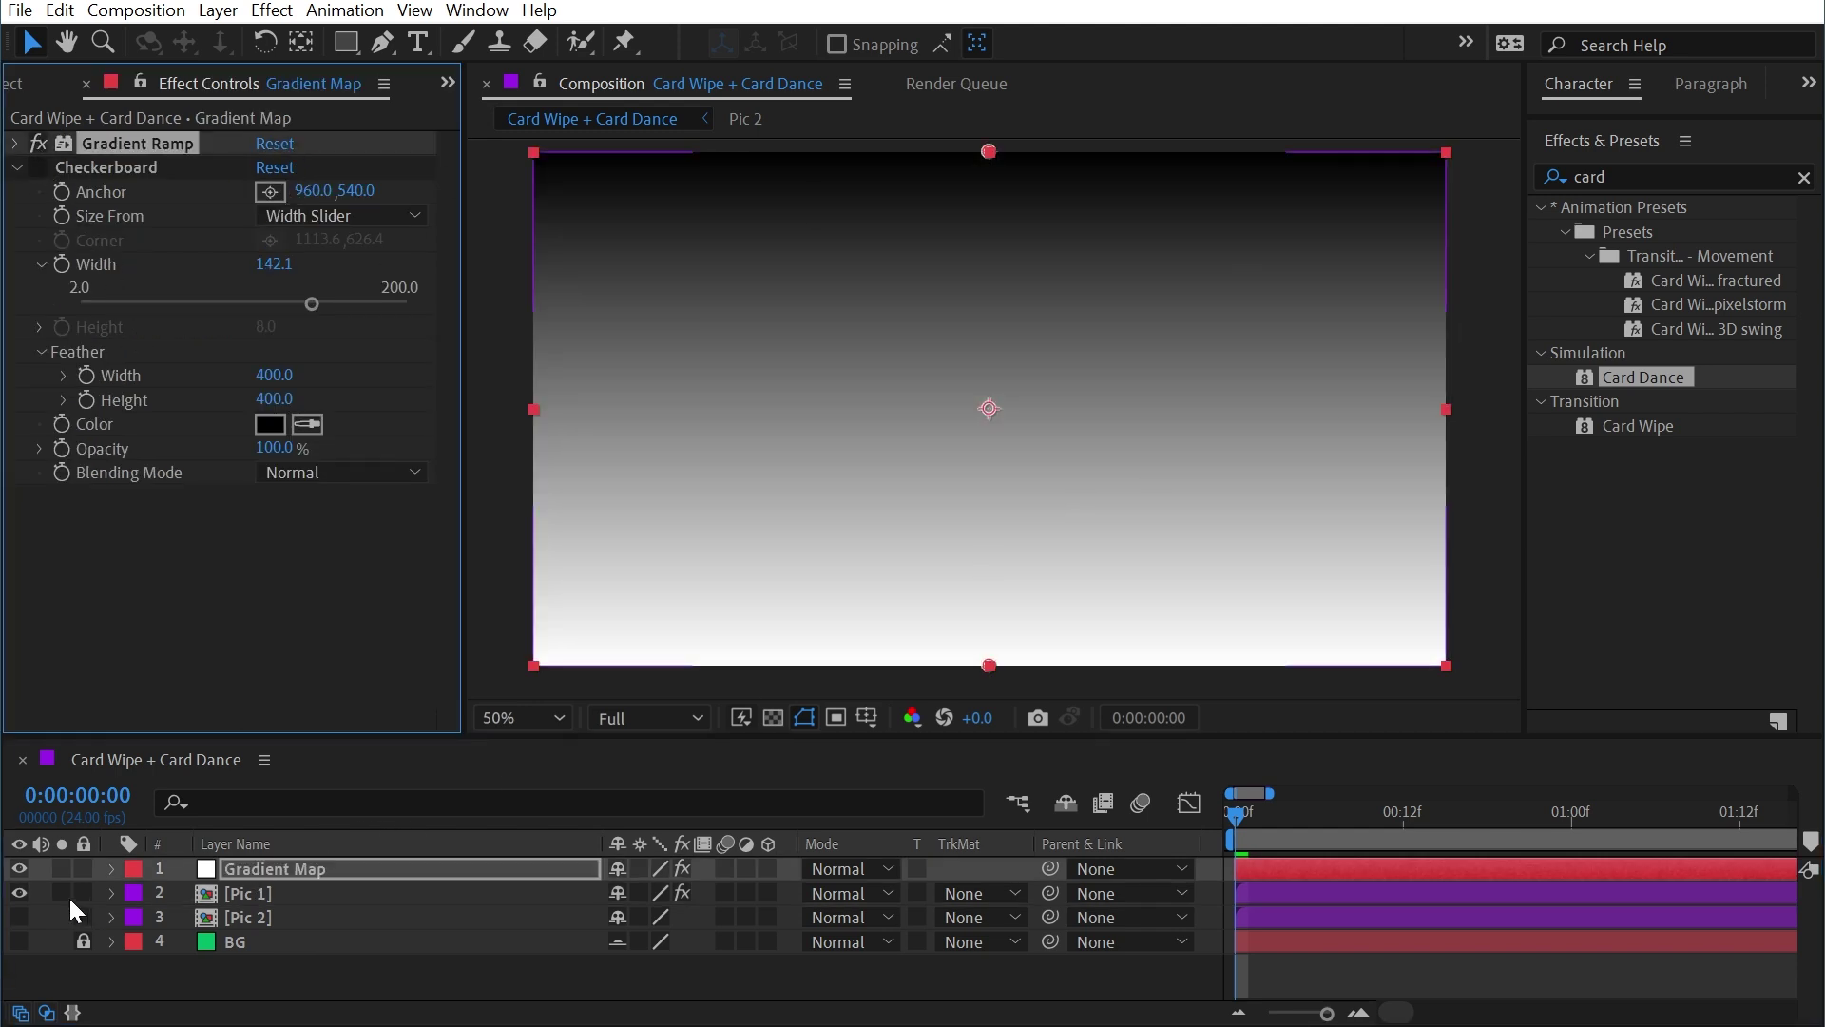
click(19, 869)
- Select Pic 1 and set Card Dance's Back Layer to use Effects & Masks
click(253, 893)
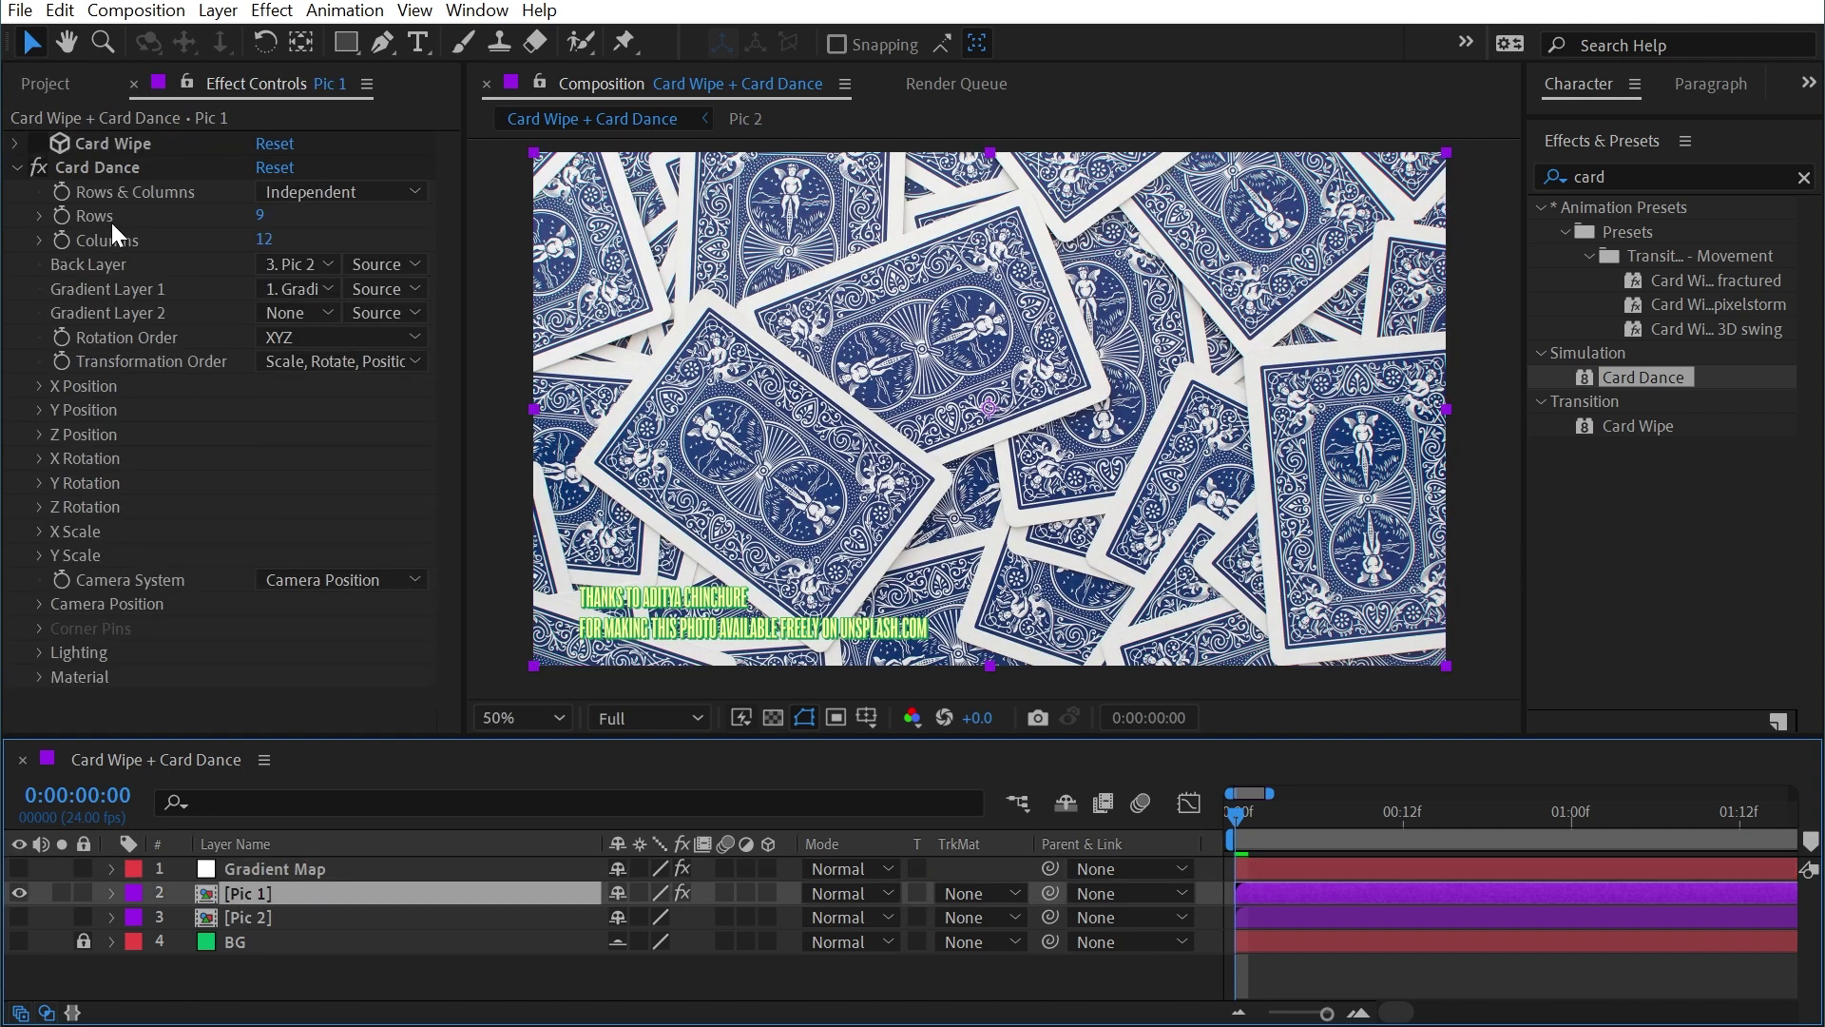
click(369, 264)
click(407, 340)
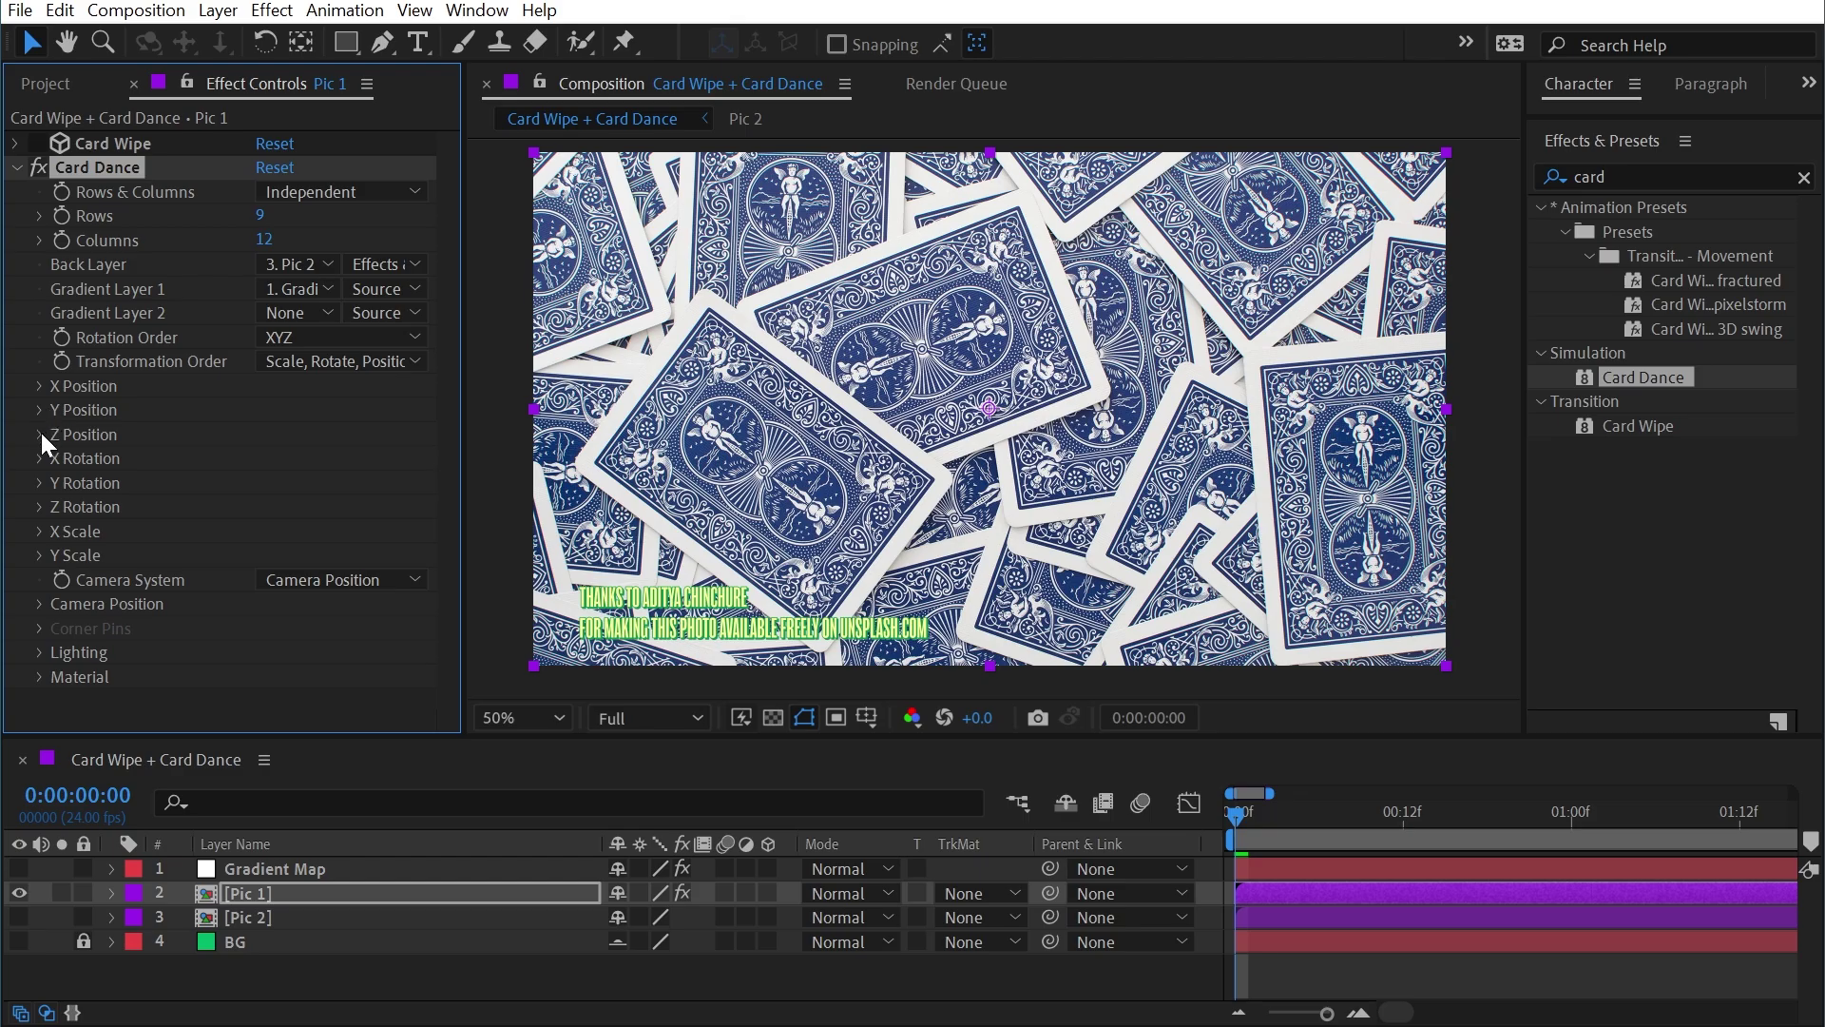
- Expand Card Dance's Y Rotation and set its Source to Intensity 1
click(39, 483)
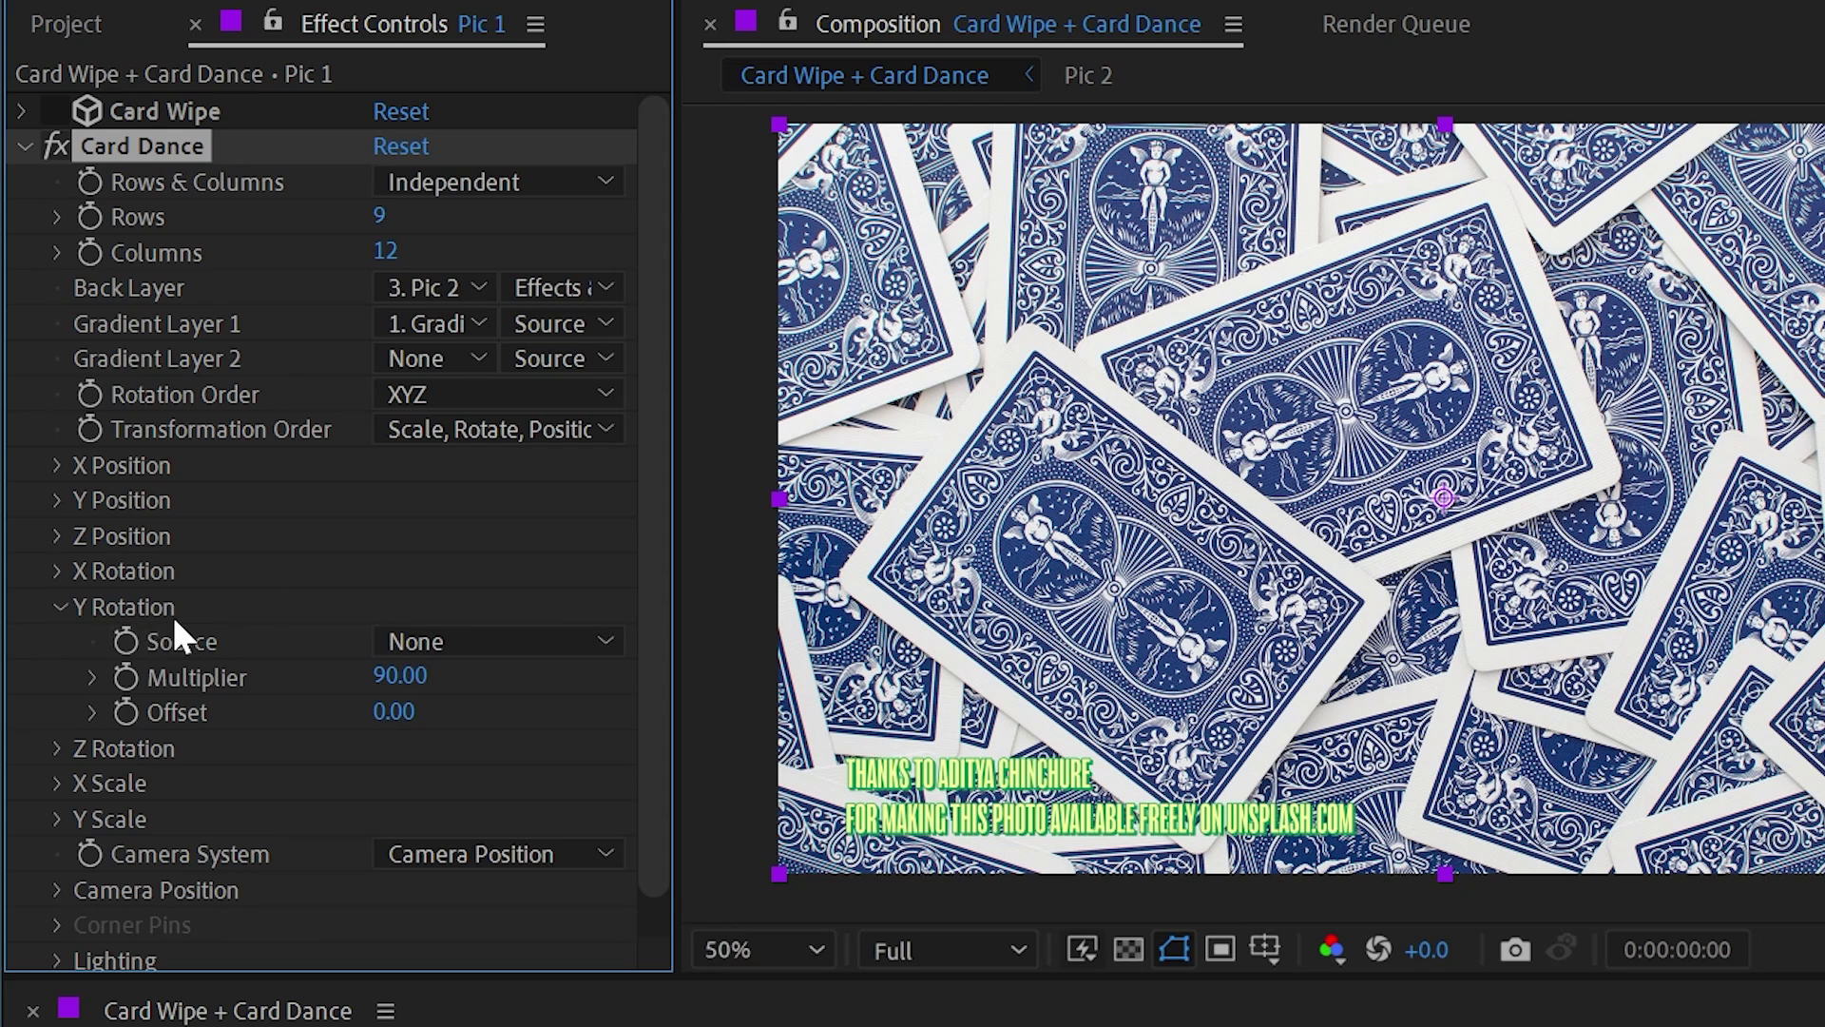
click(418, 641)
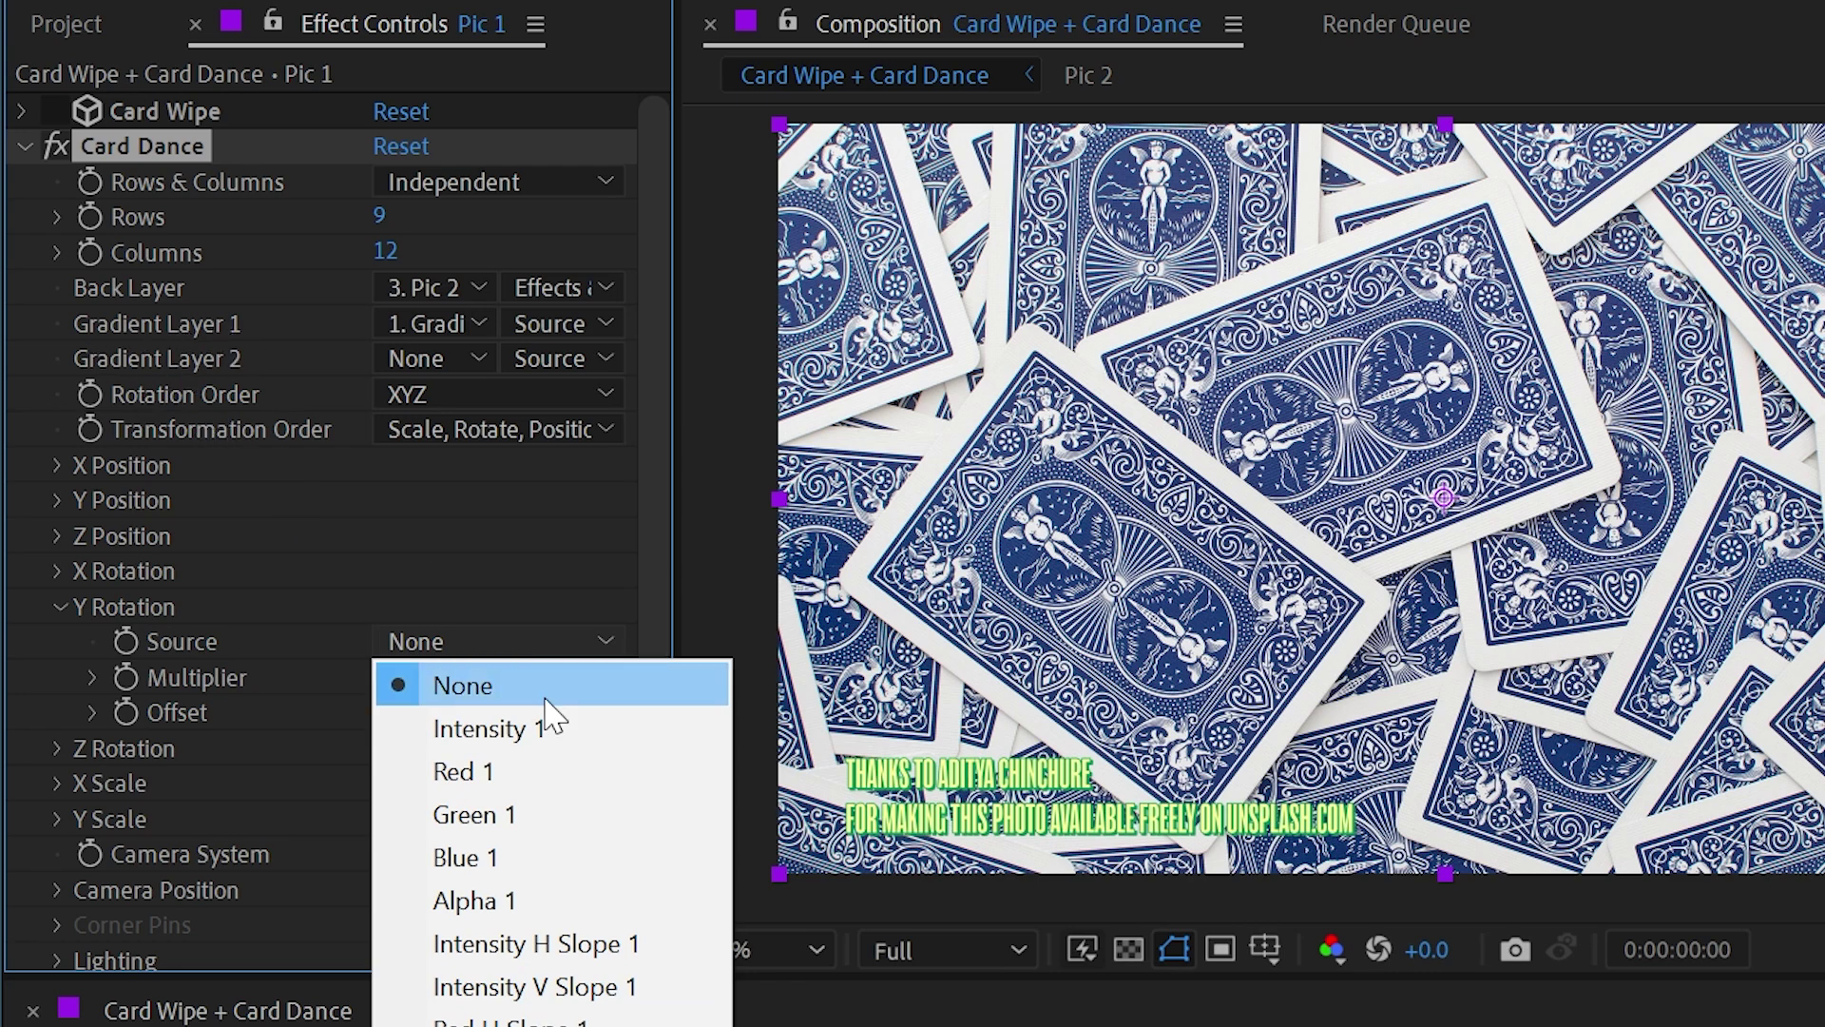
click(480, 728)
- Keep the Back Layer on Effects & Masks and set Gradient Layer 1 to Effects & Masks as well
click(569, 291)
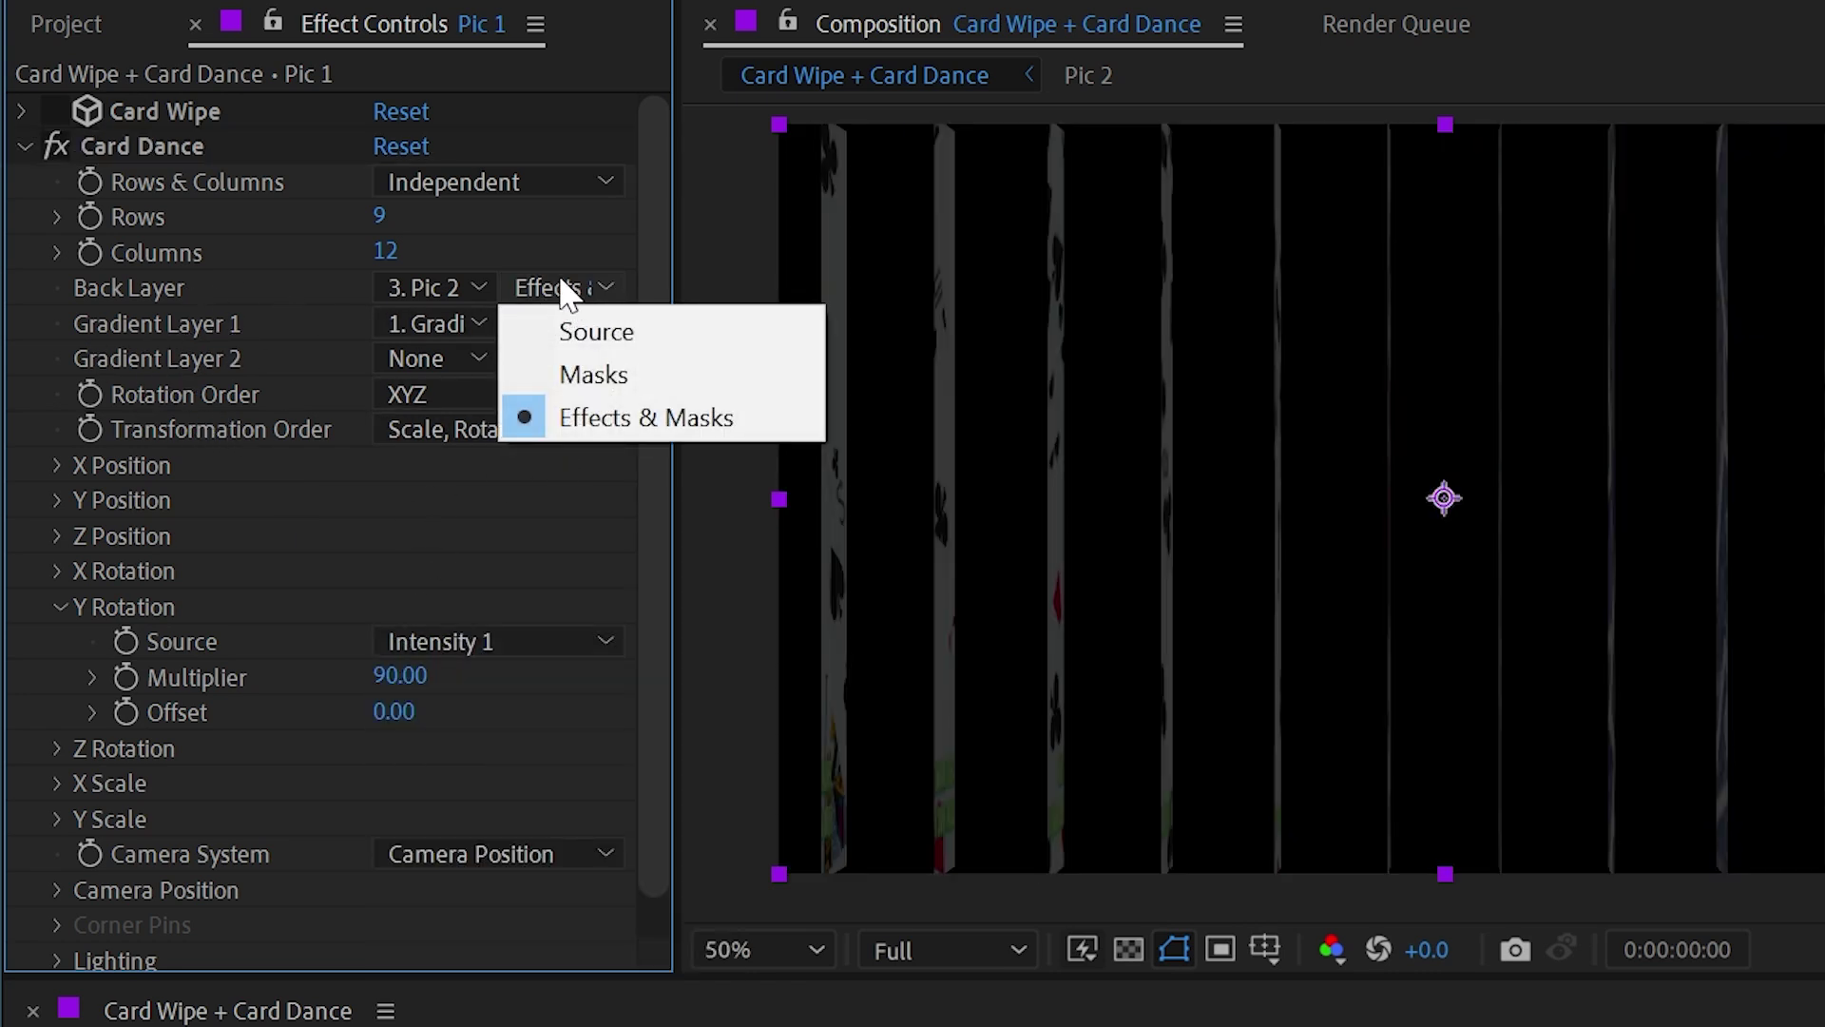
click(620, 411)
click(523, 326)
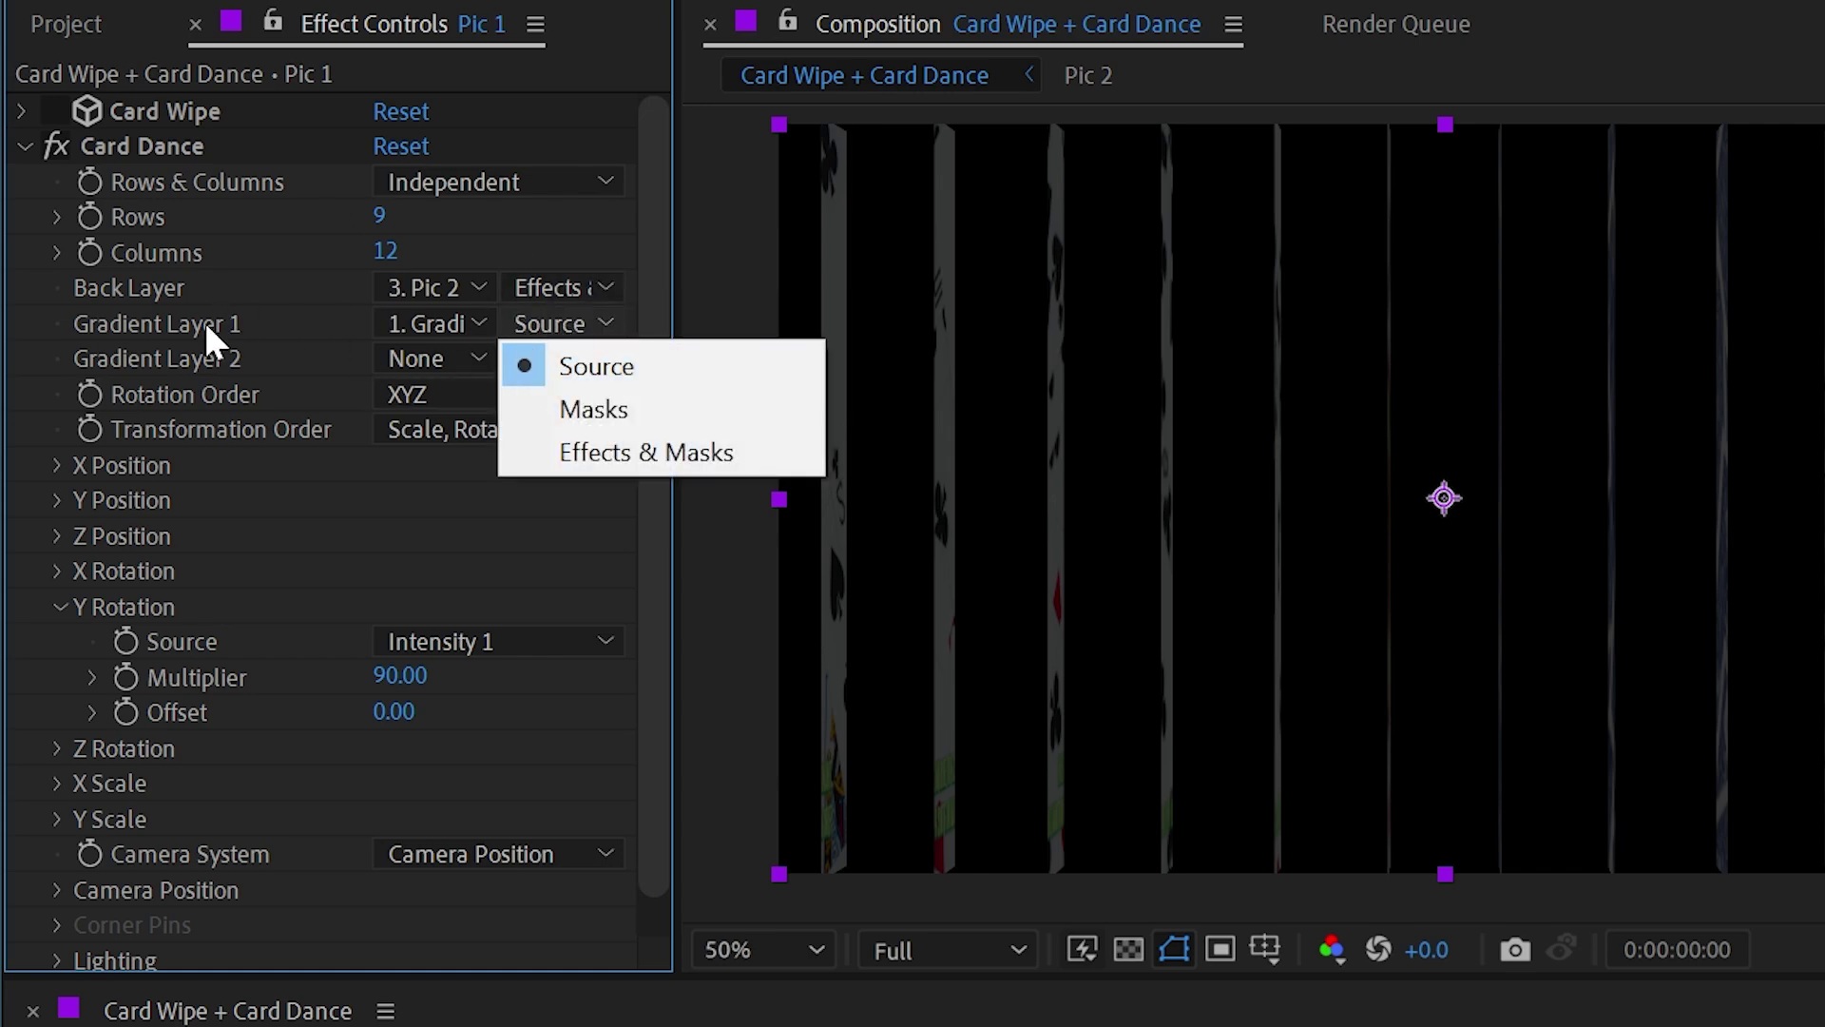
click(599, 454)
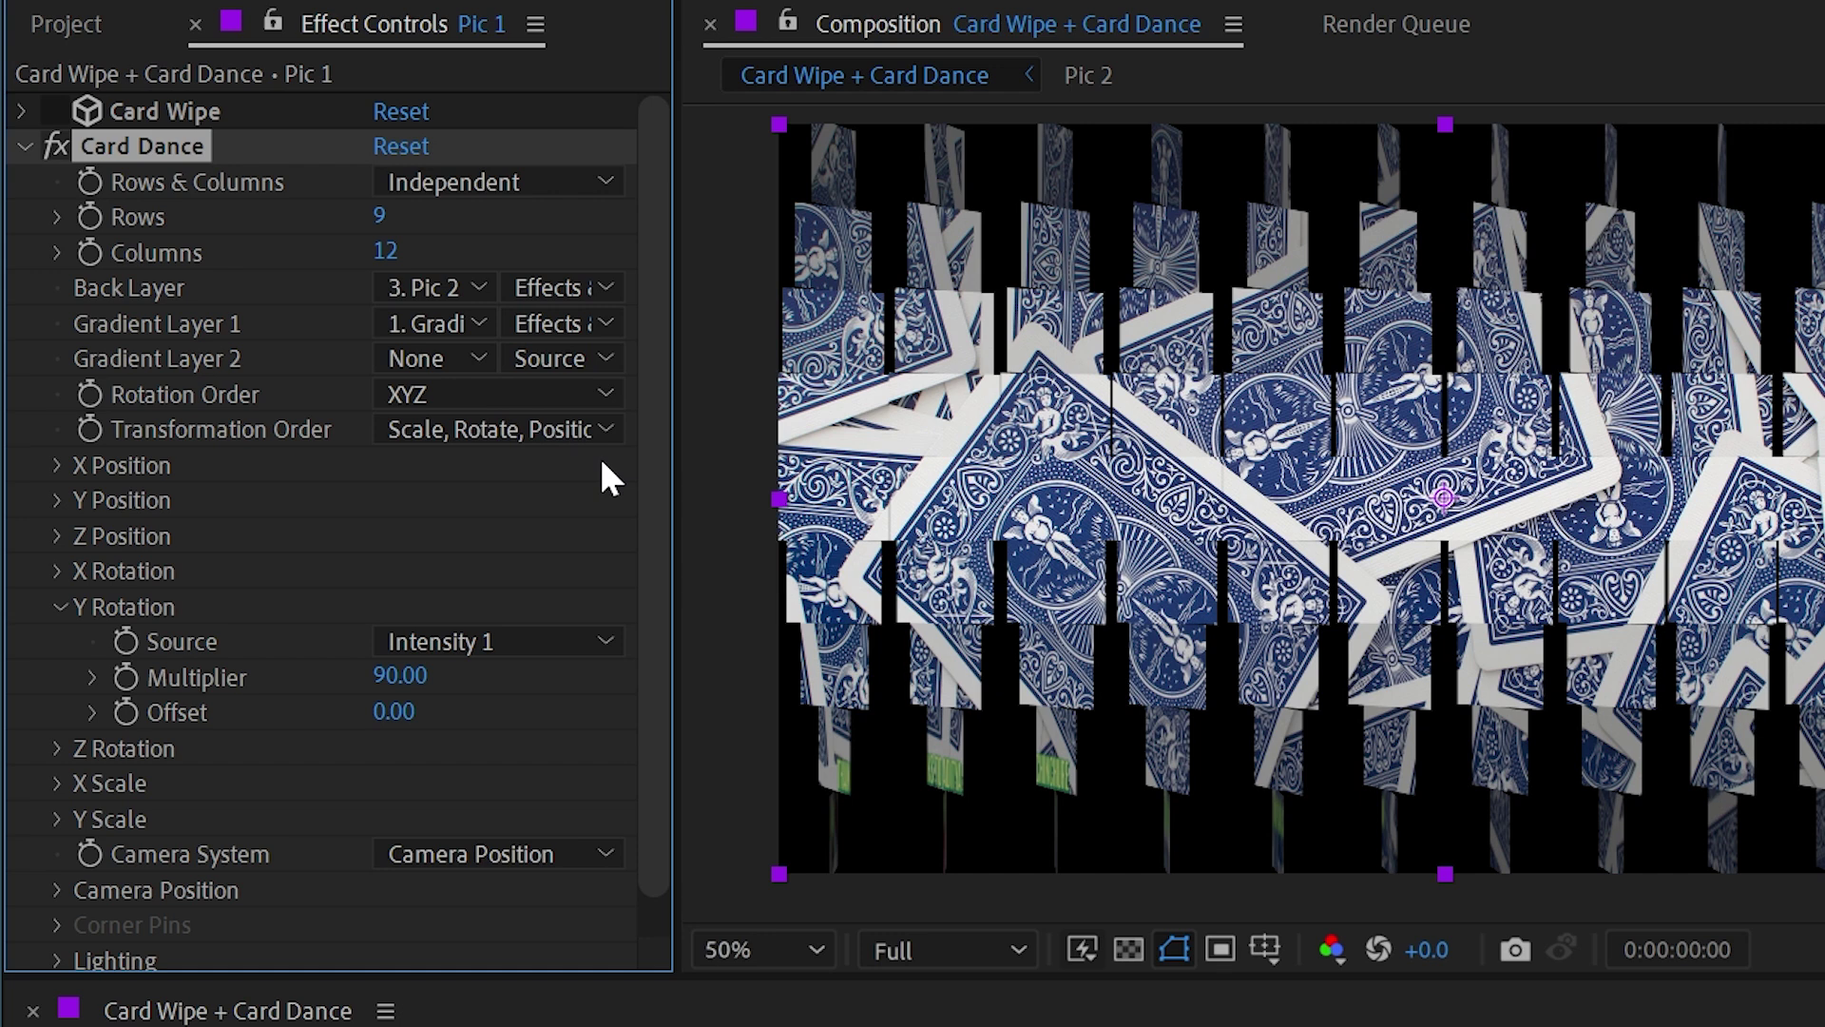
- Review the Y Rotation Source options, switch it to None for comparison and restore Intensity 1
click(420, 639)
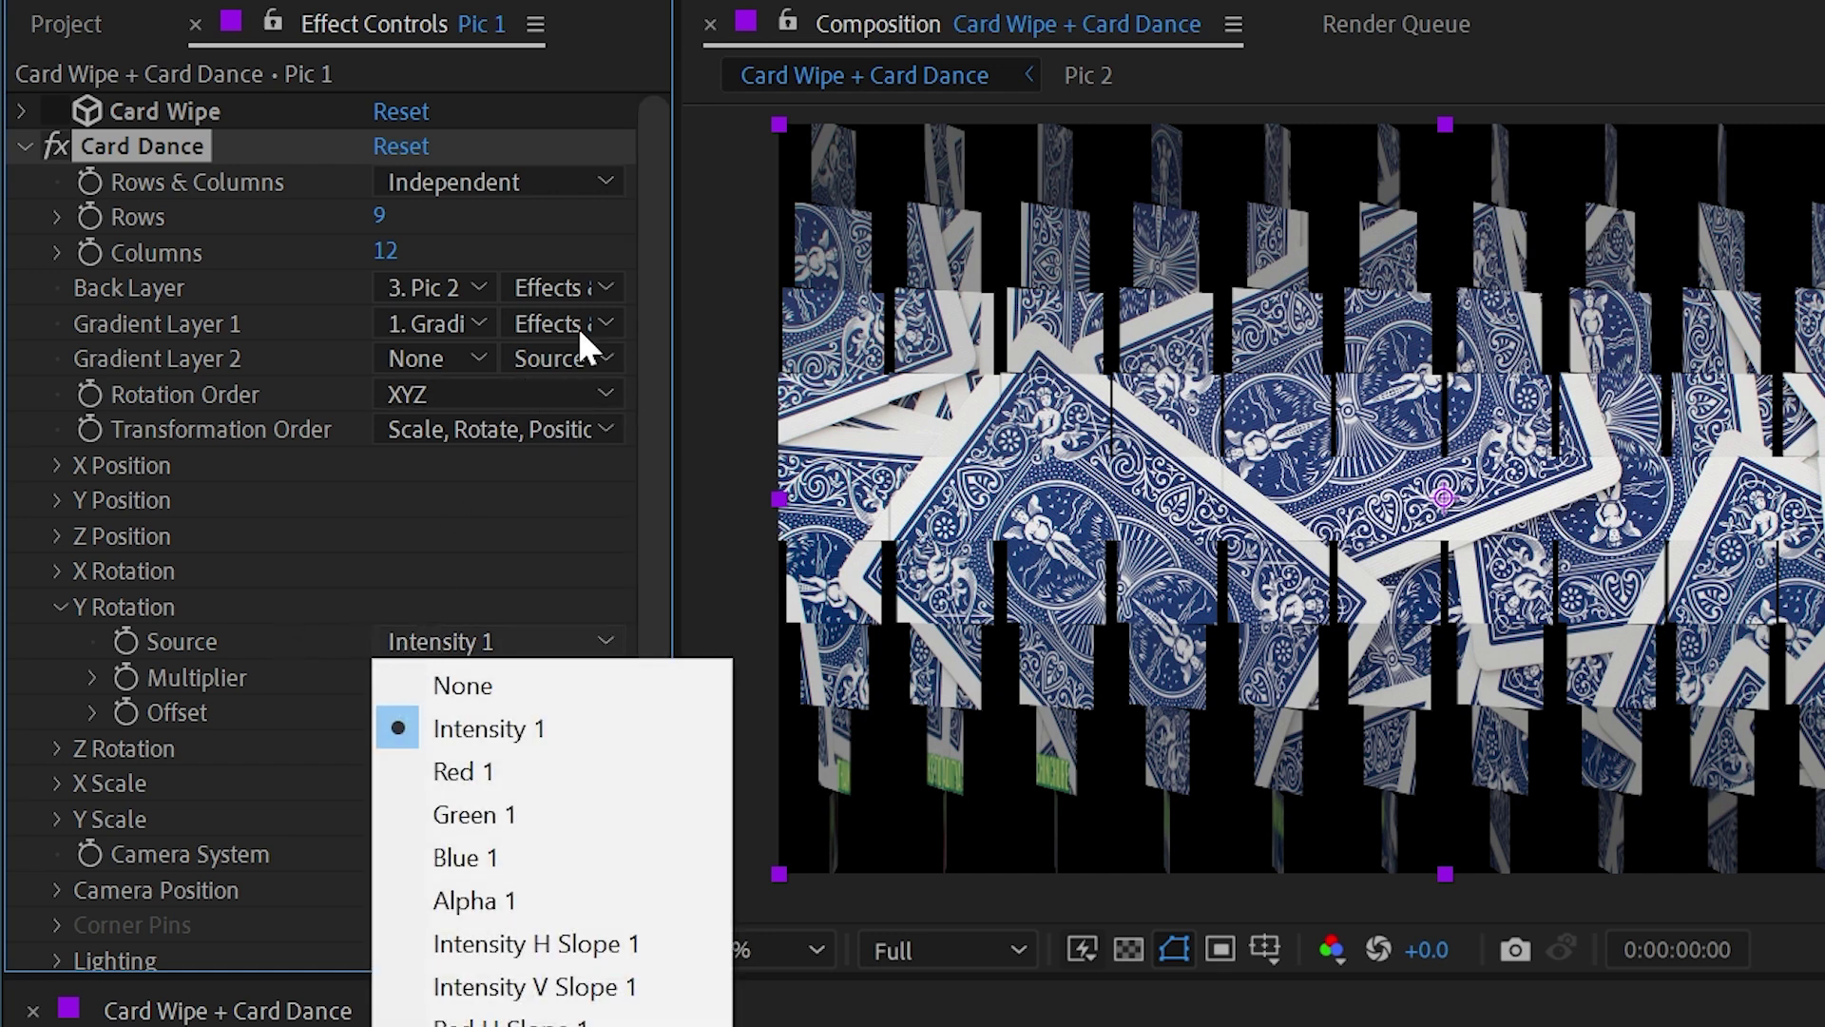
click(327, 547)
click(26, 1026)
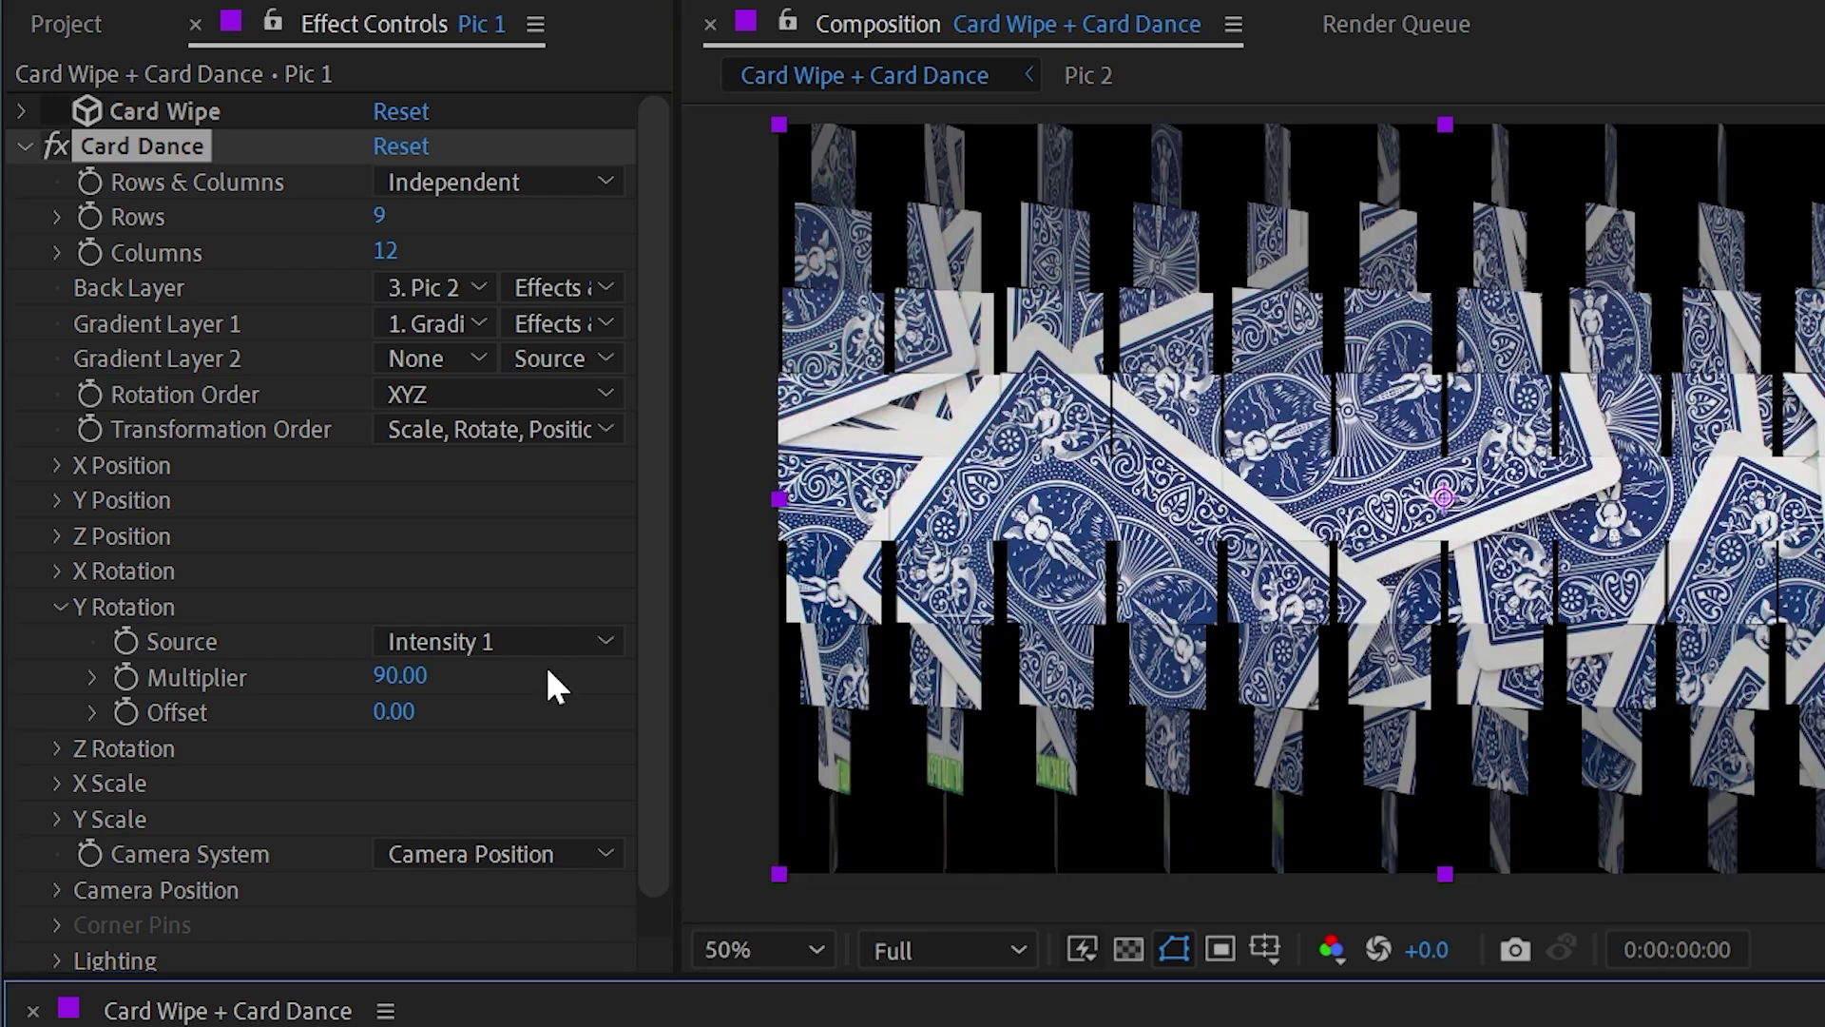
click(540, 646)
click(535, 681)
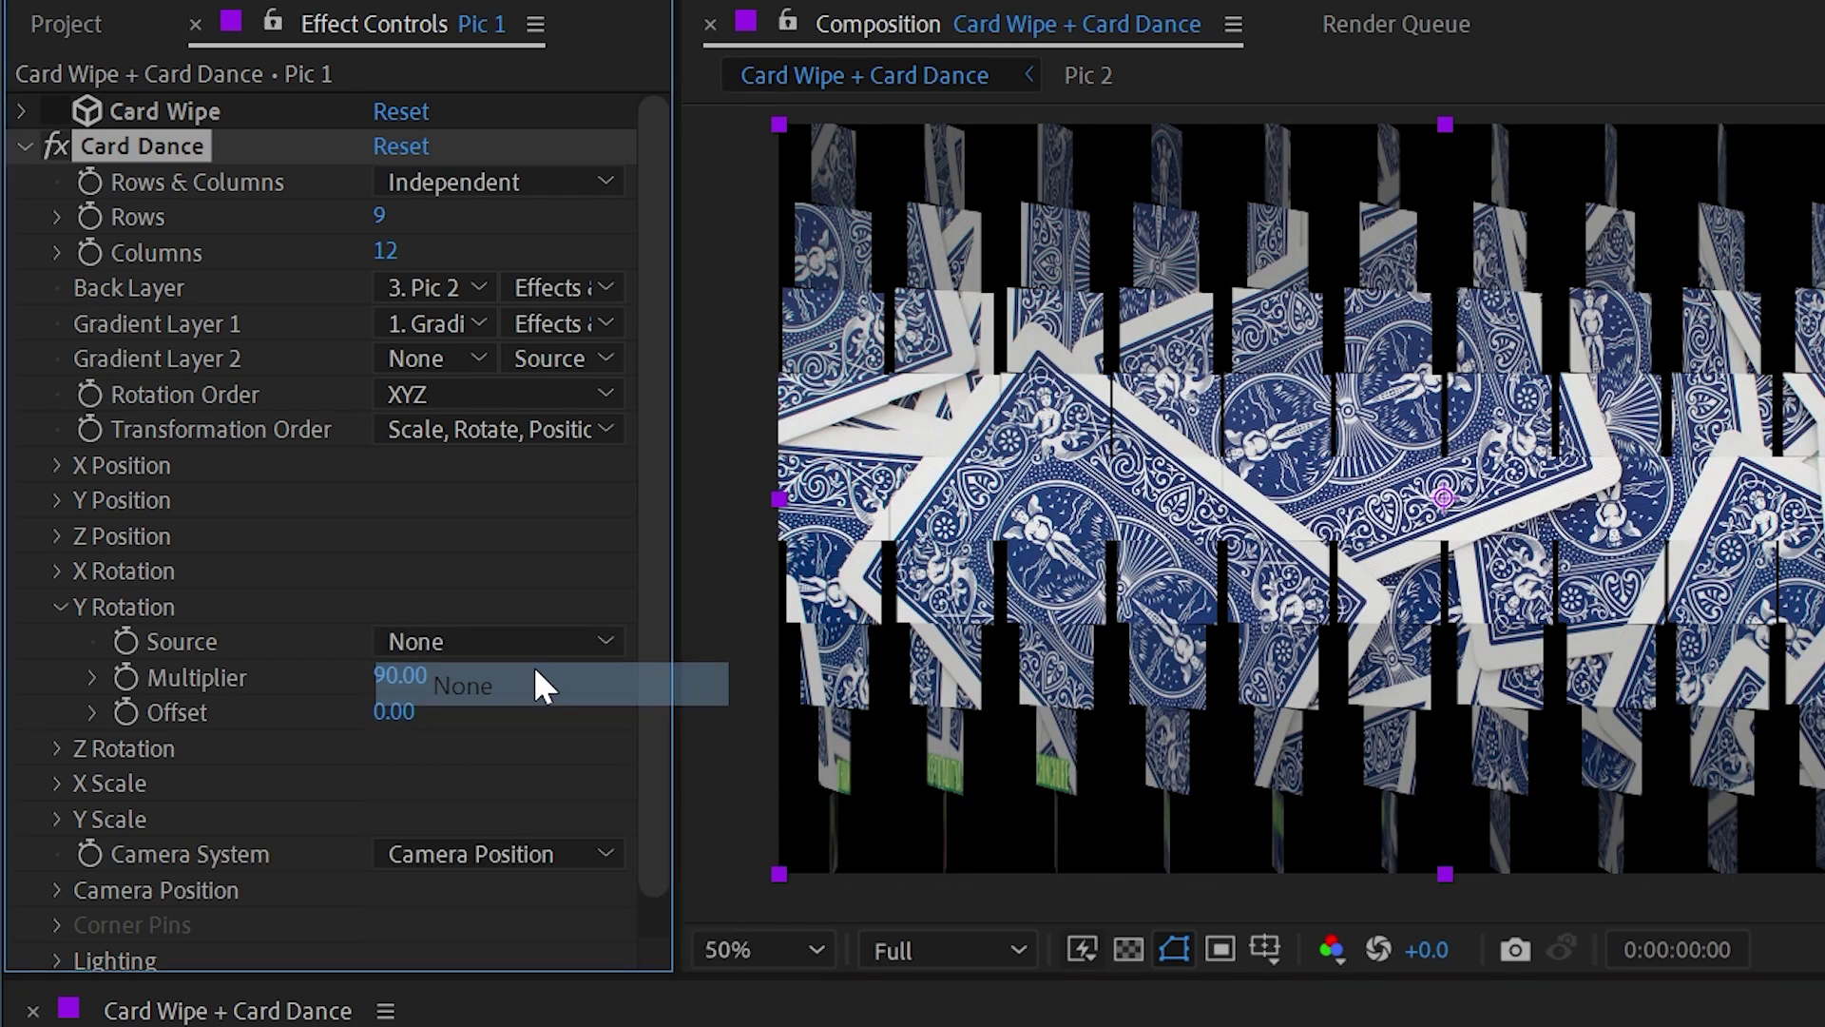
click(529, 647)
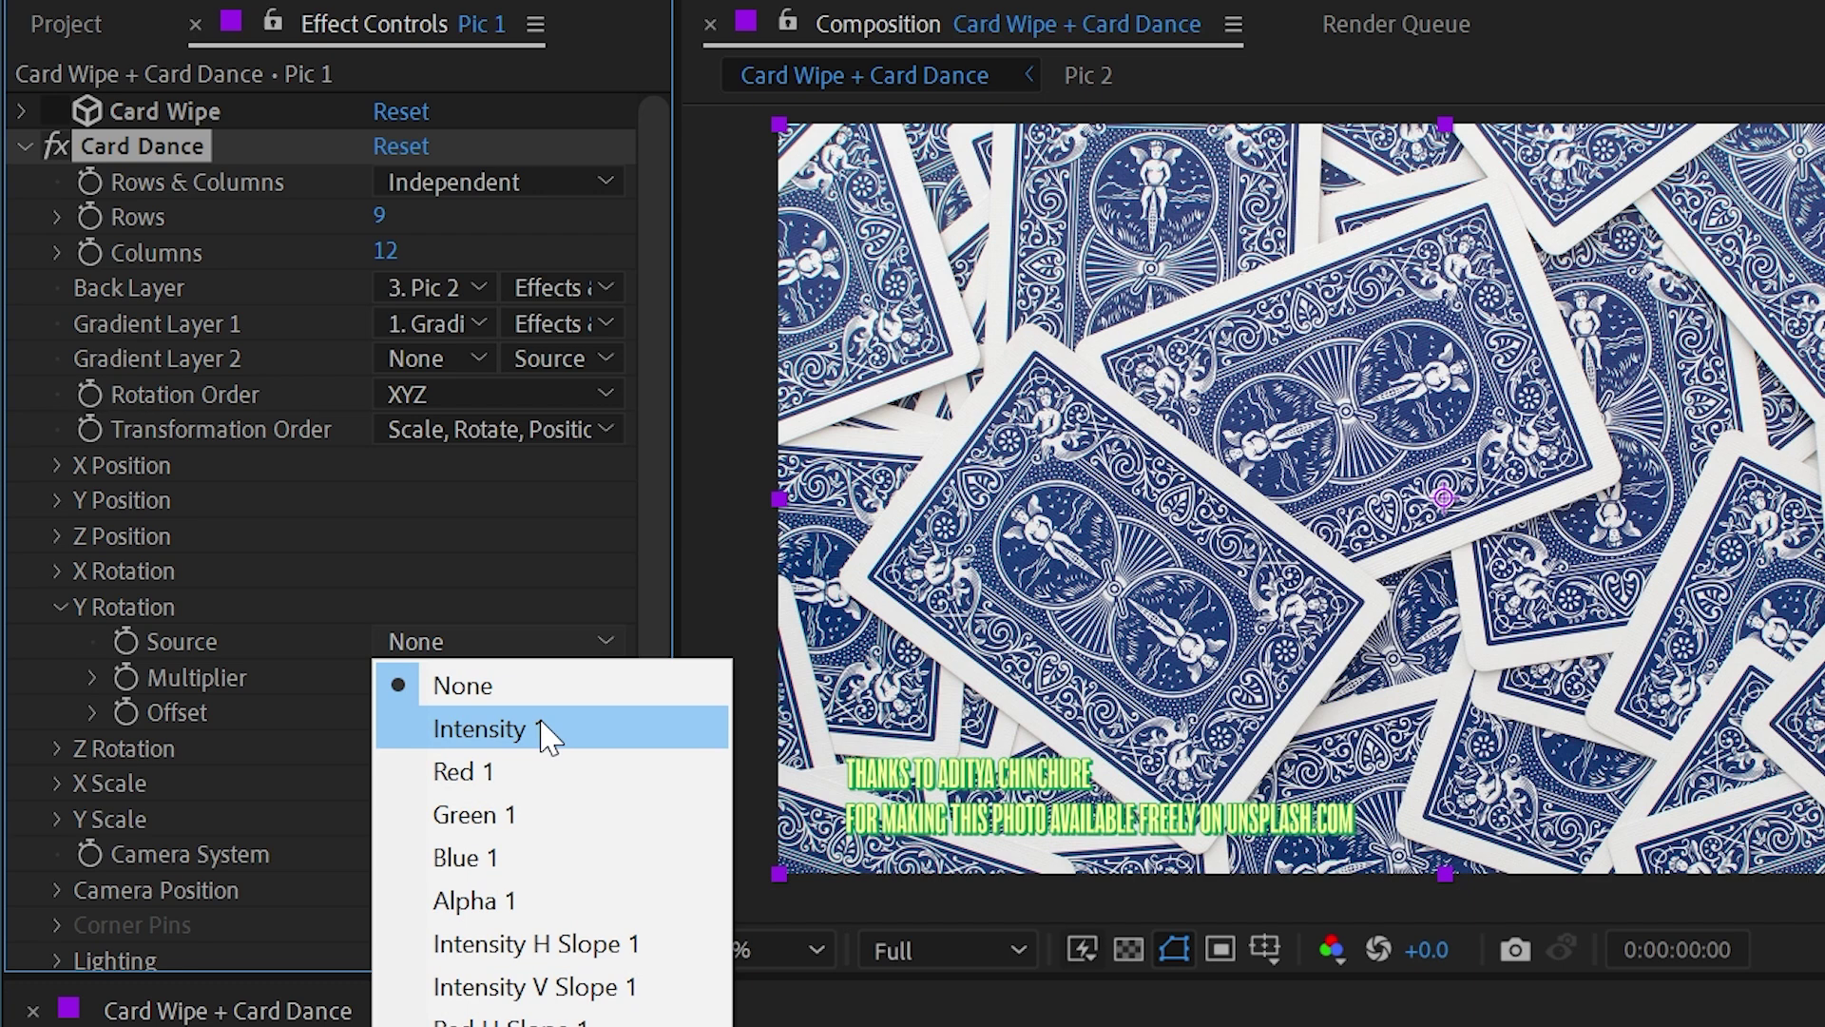
click(540, 727)
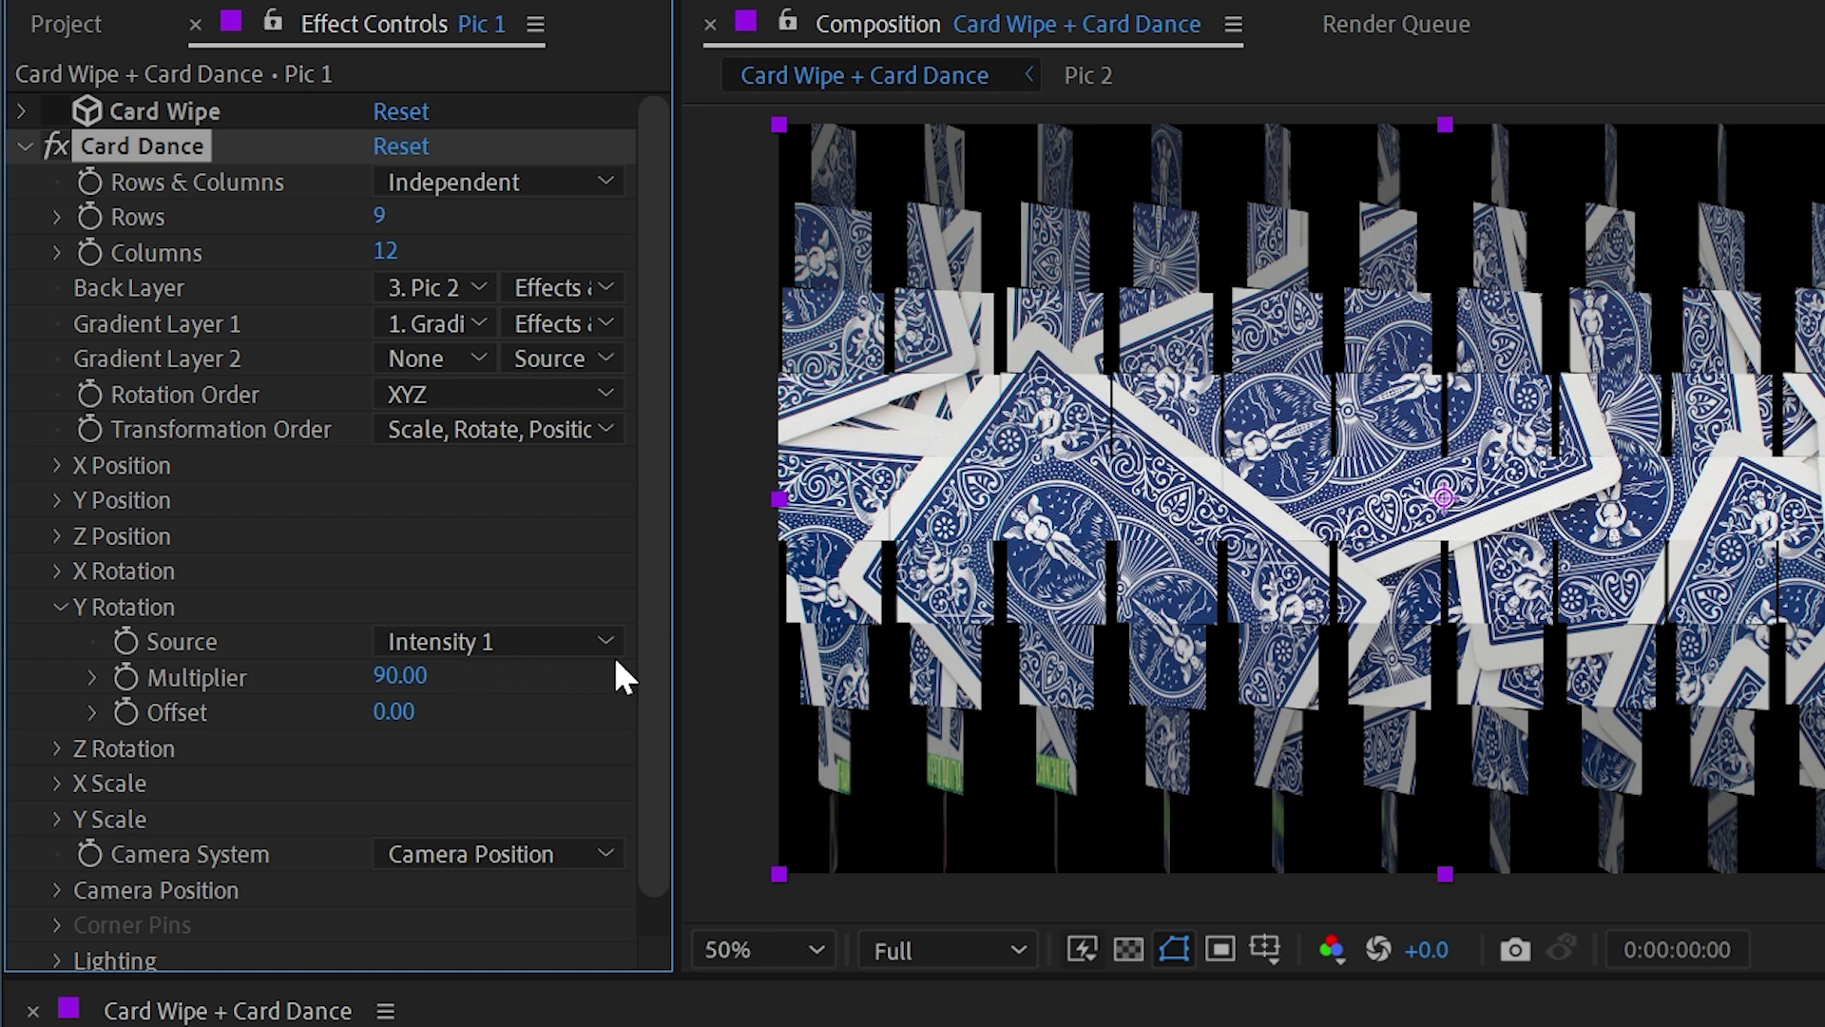
- Try out other Y Rotation Multiplier values, return it to 90 and try out the Offset
mouse_move(402, 700)
mouse_down()
mouse_move(204, 681)
mouse_move(388, 674)
mouse_up()
click(419, 682)
text(90)
key(Return)
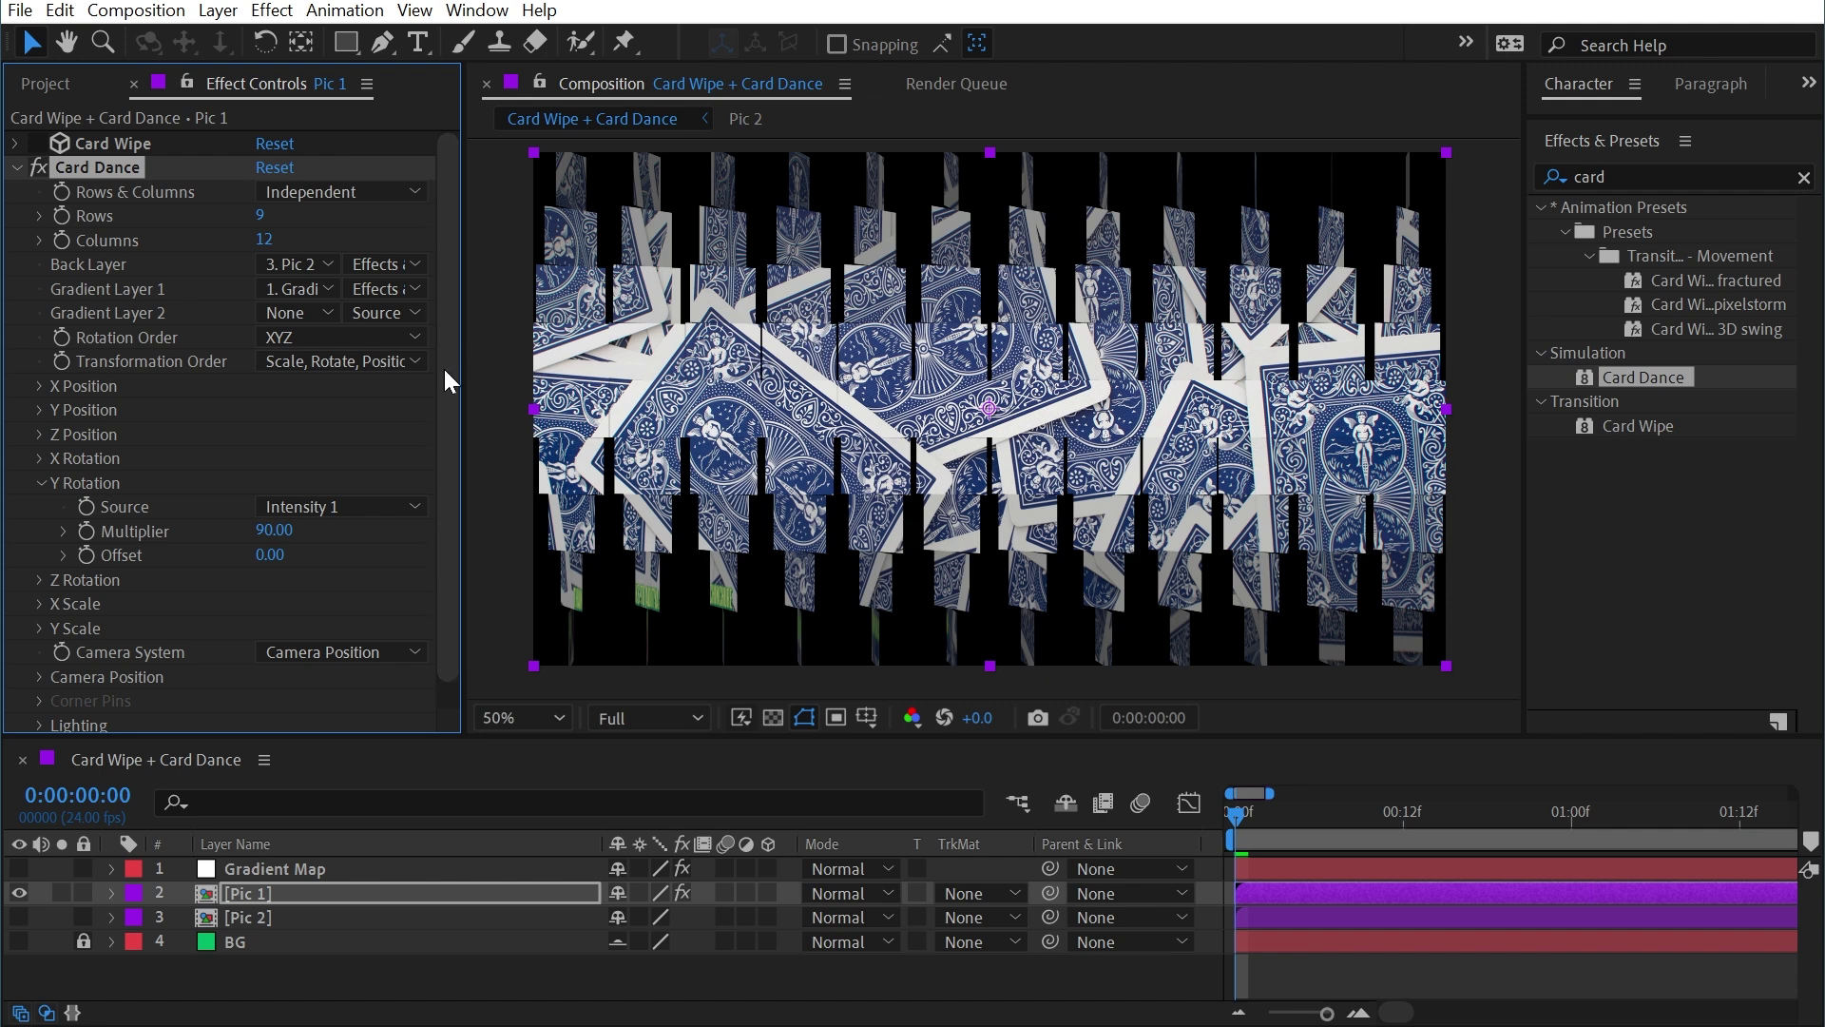
drag(276, 555, 609, 494)
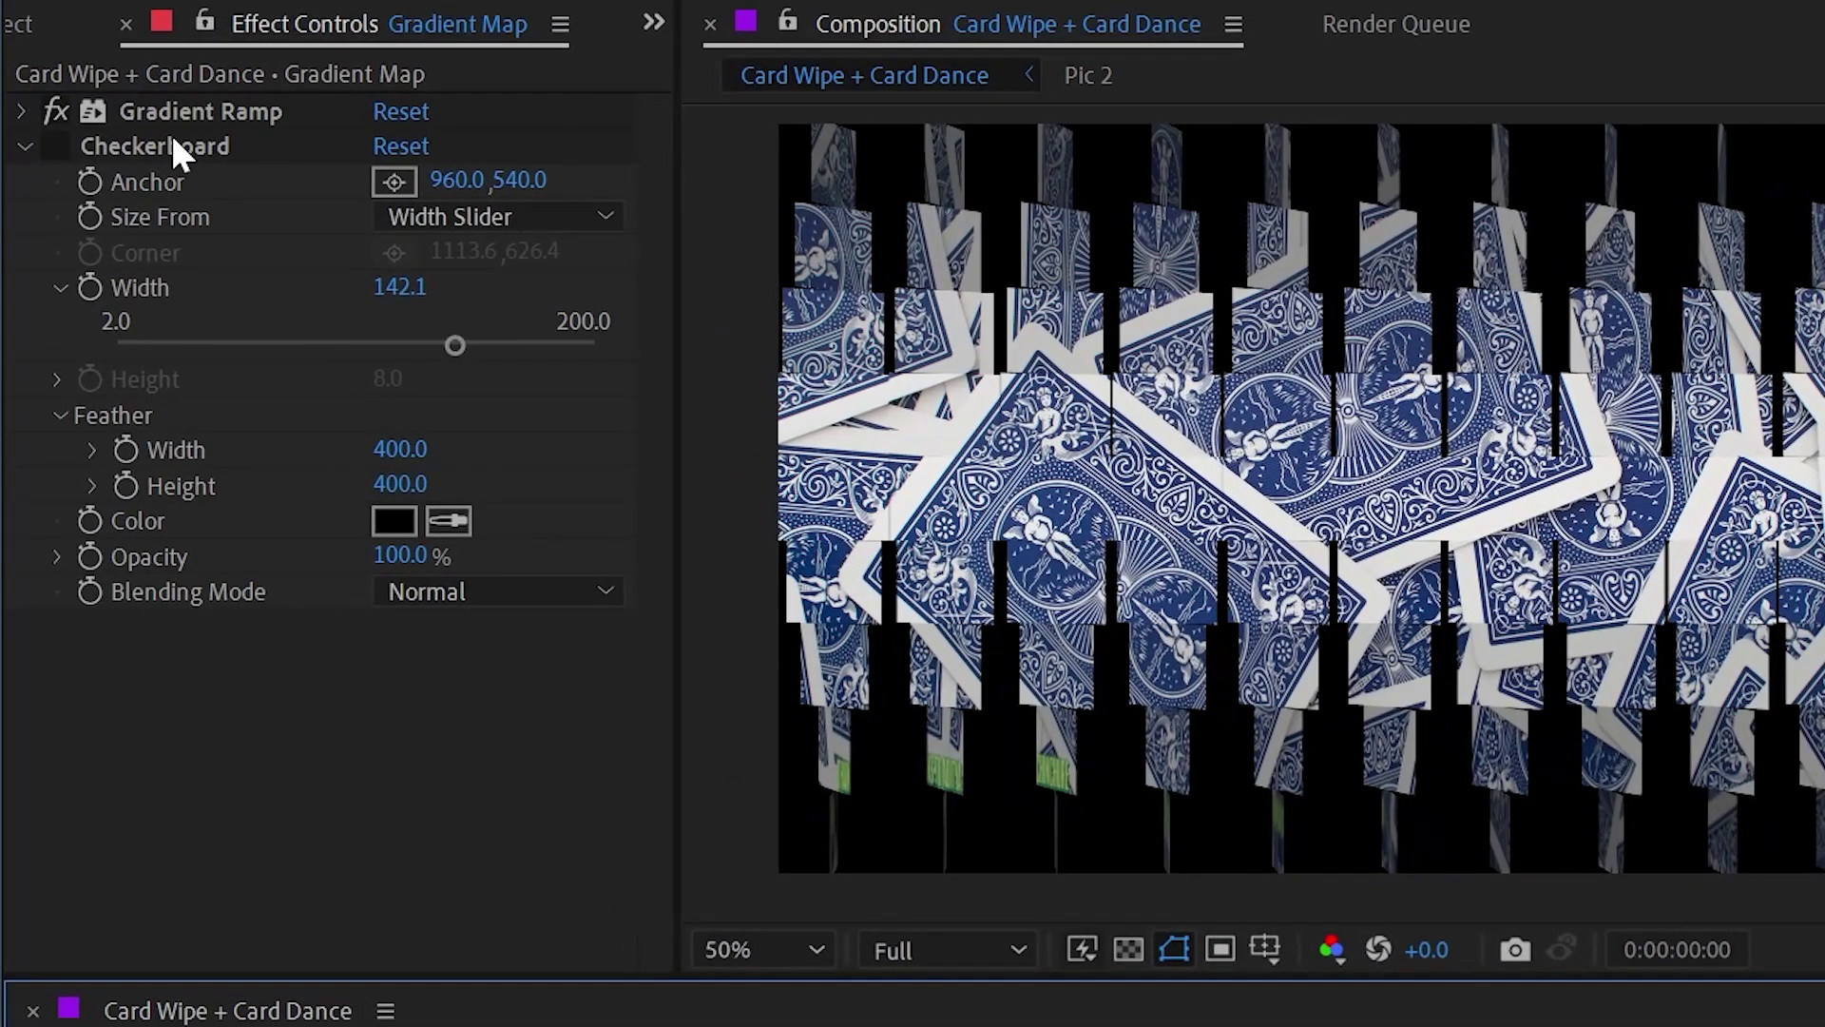
- Reposition the Gradient Map's Gradient Ramp start and end points and set the Ramp Shape to Radial Ramp
click(152, 114)
drag(1443, 123, 944, 257)
drag(1443, 873, 1824, 869)
drag(944, 257, 892, 217)
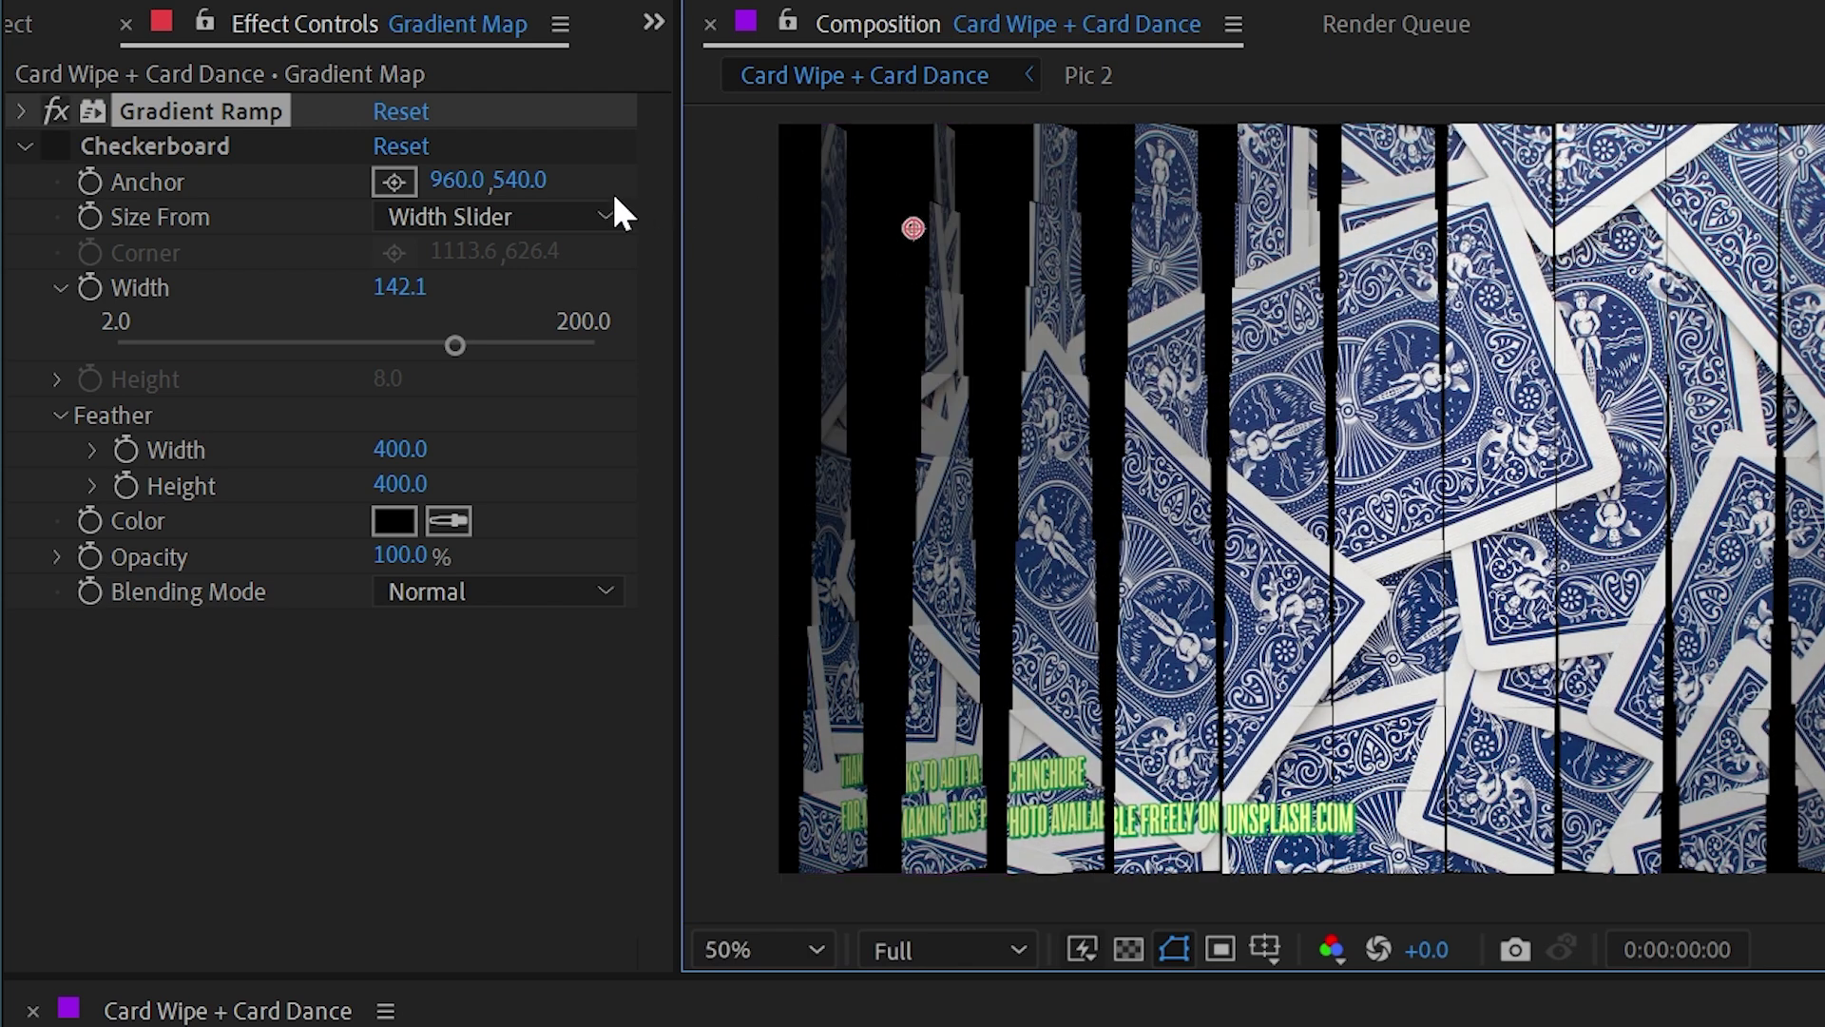
click(21, 111)
click(542, 285)
click(563, 372)
- Move the radial ramp's start to about 910, 556 and its end to about 1924, 1078
drag(898, 236, 1331, 462)
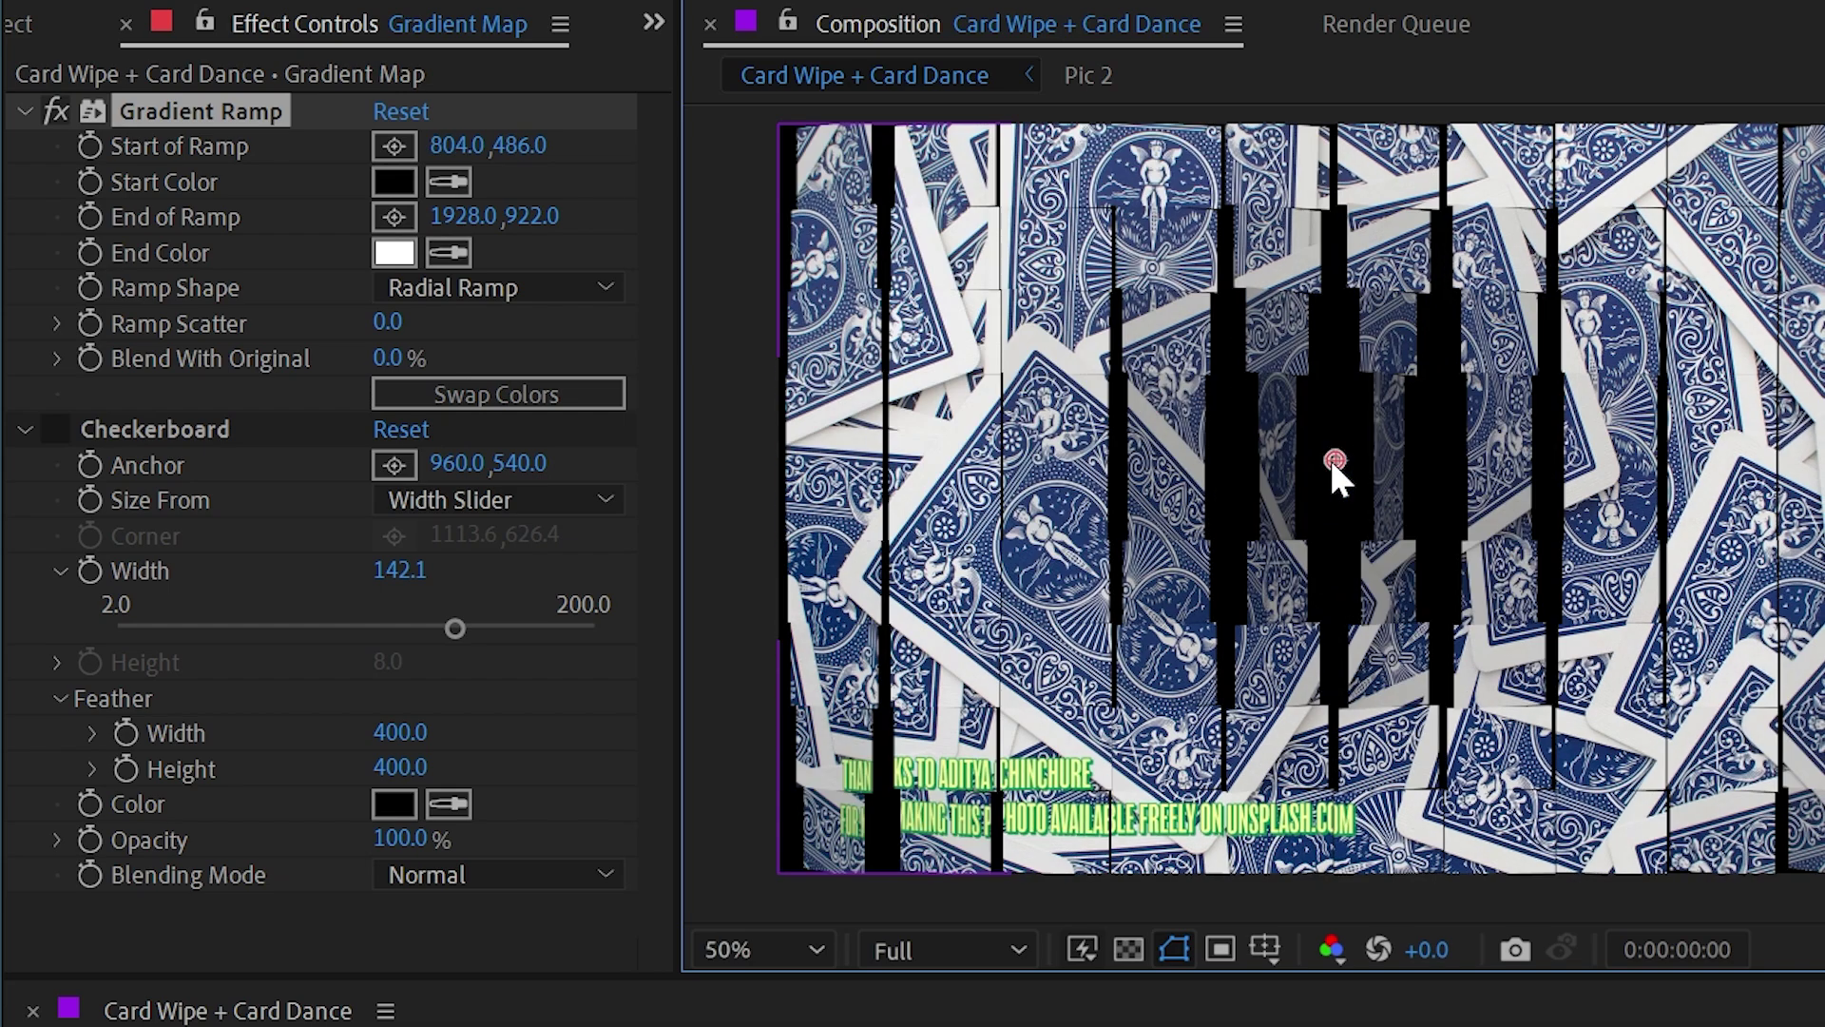
drag(1824, 762, 1824, 869)
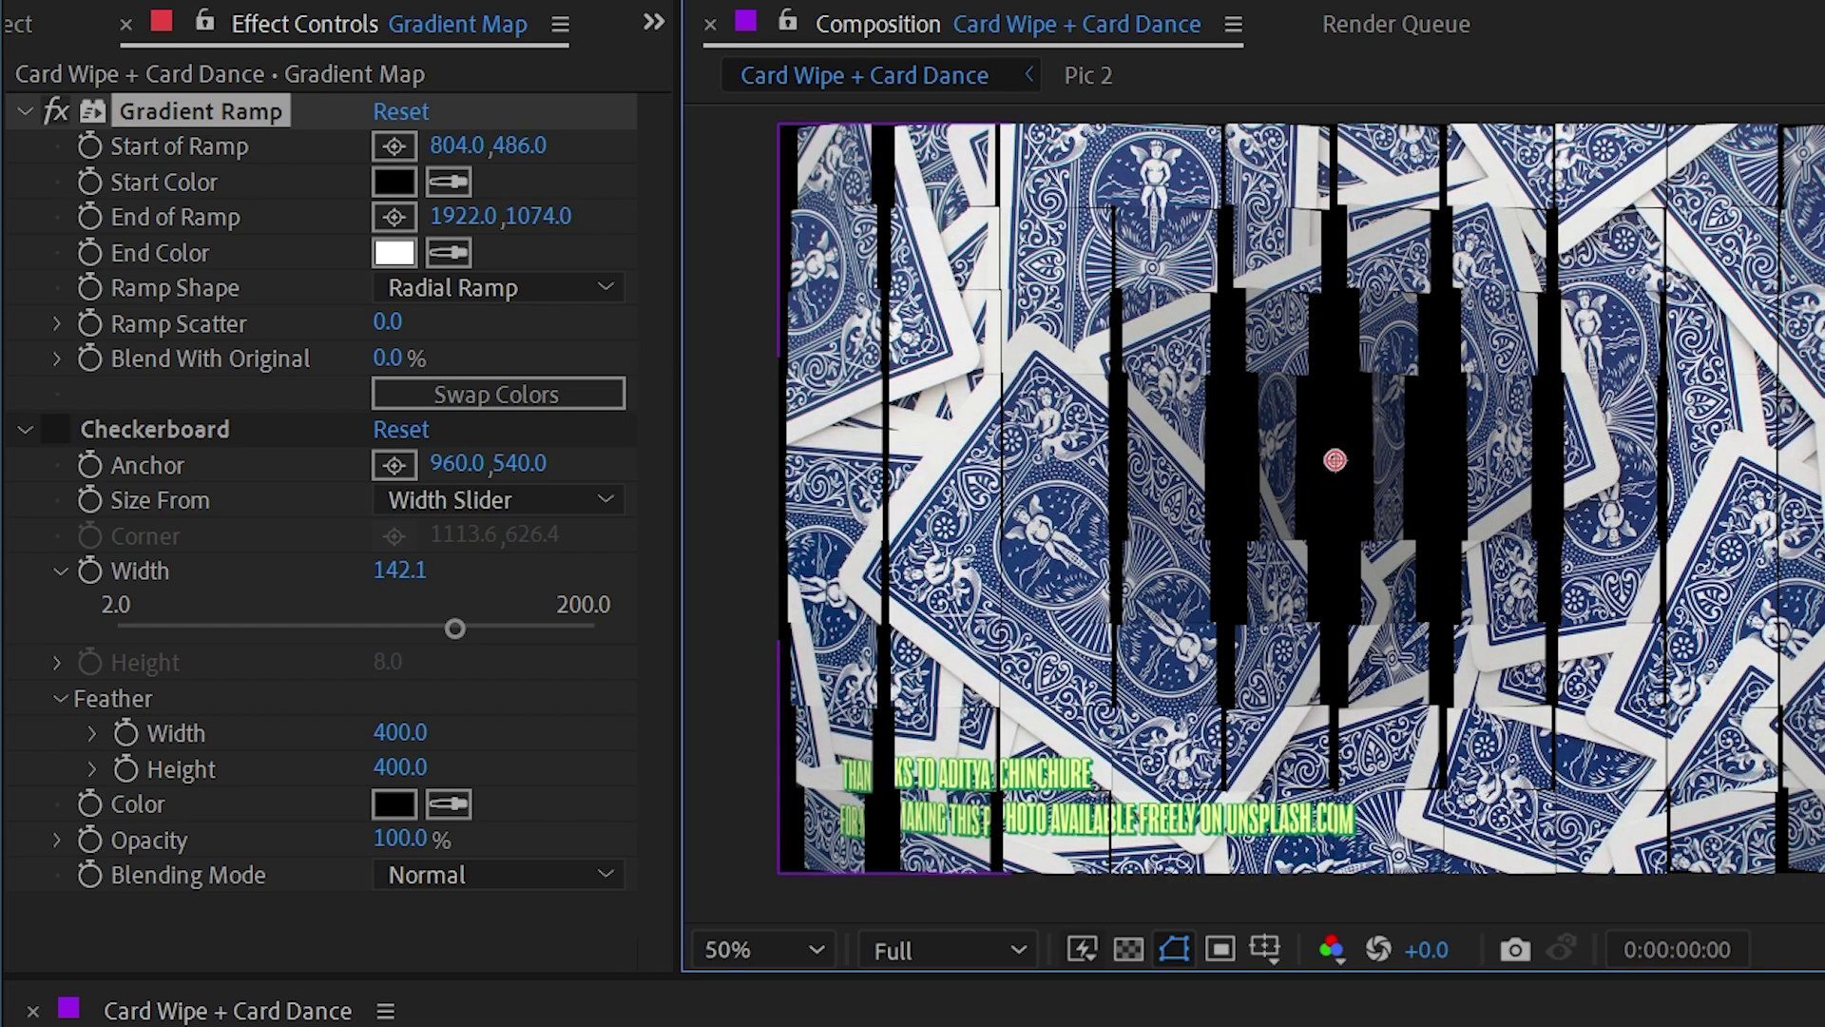
drag(1336, 460, 1408, 508)
- Select Pic 1 and set Card Dance to 25 rows and 44 columns
click(238, 1026)
mouse_move(379, 219)
mouse_down()
mouse_move(418, 246)
mouse_move(447, 239)
mouse_move(394, 217)
mouse_up()
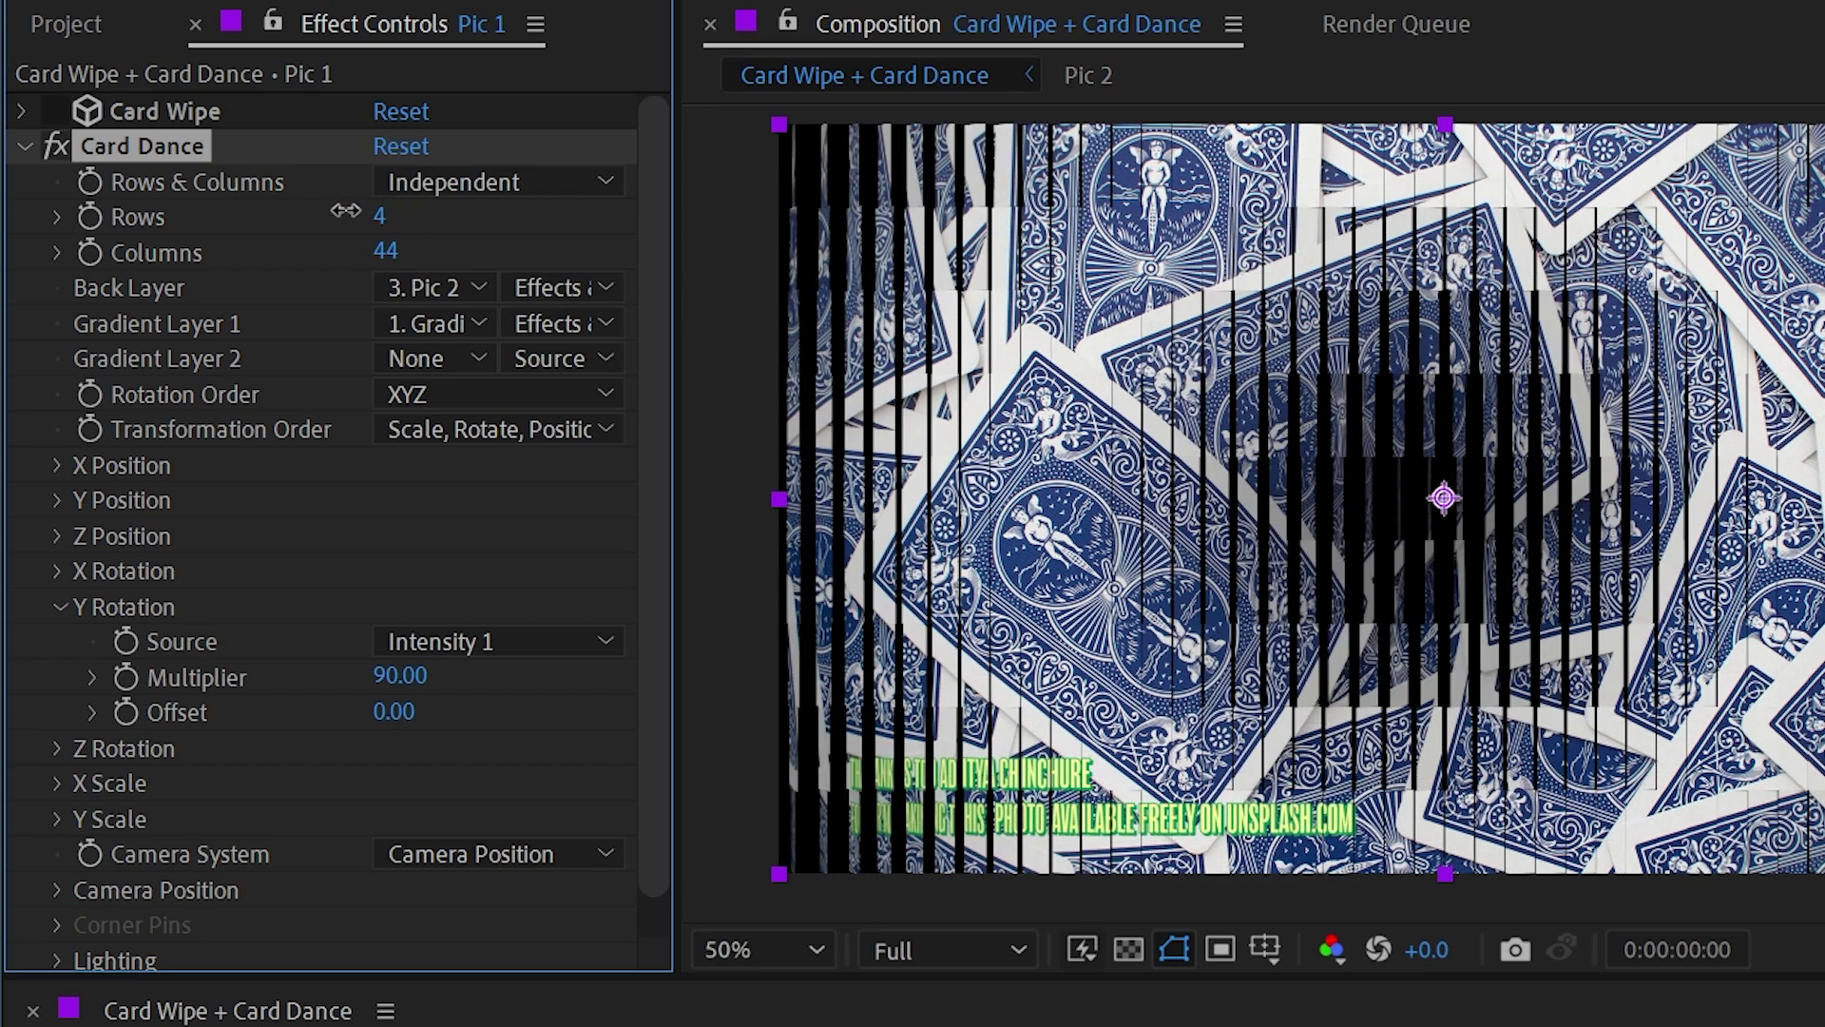
- Try out other Y Rotation Multiplier and Offset values, undo the Offset change and set the Multiplier back to 90
drag(399, 675, 361, 645)
drag(404, 715, 643, 655)
key(ctrl+z)
drag(380, 676, 512, 699)
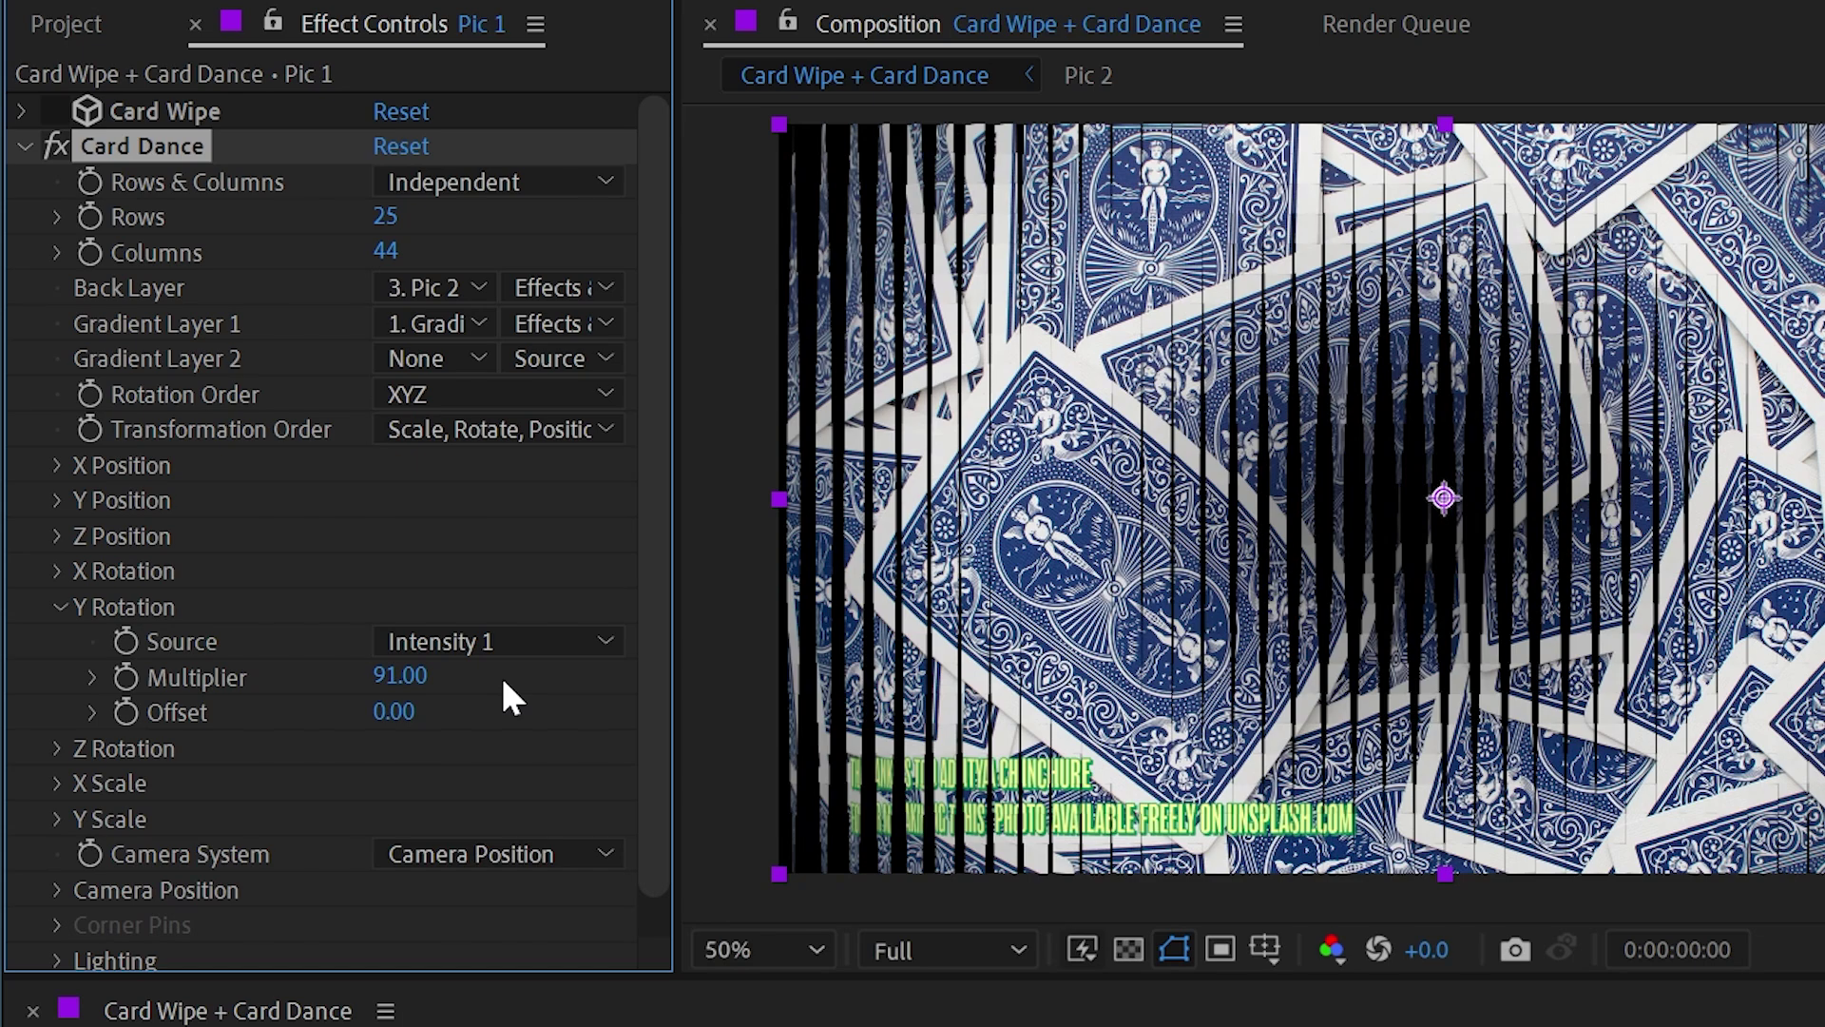
click(410, 675)
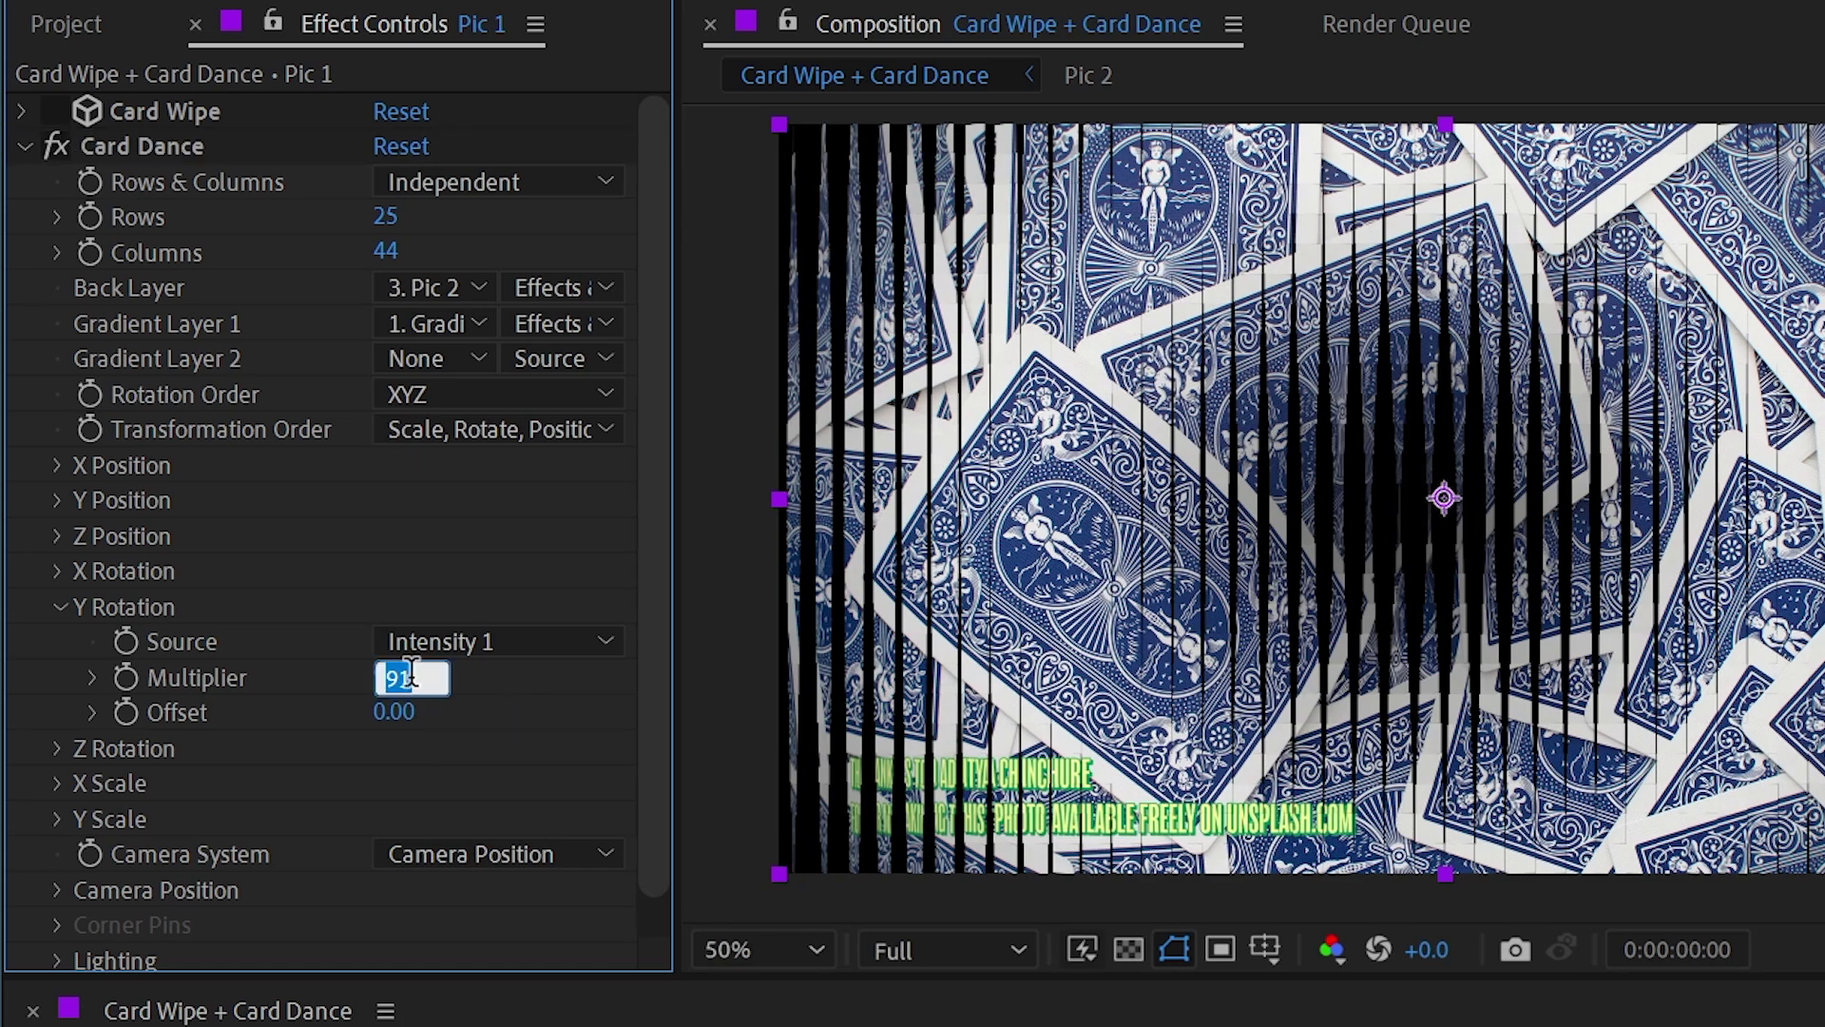
text(90)
key(Return)
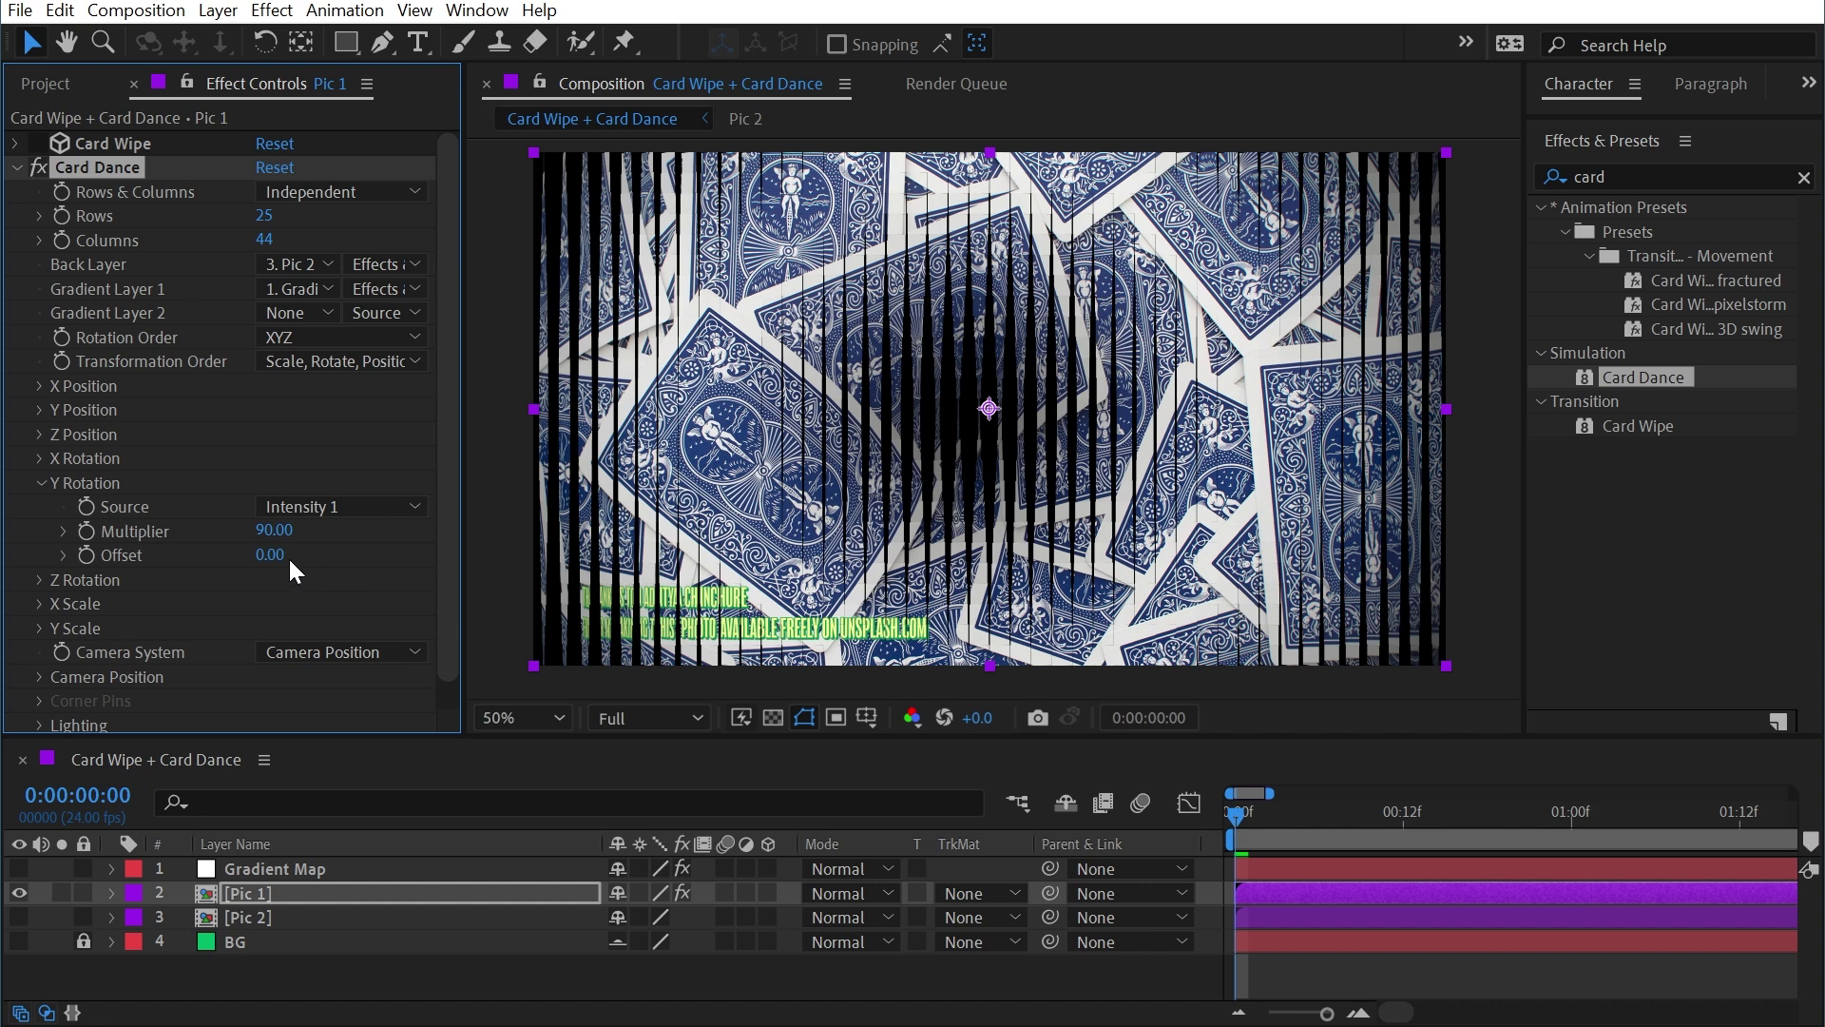
- Review the Y Rotation Source options for both gradient layers, keeping Intensity 1
click(294, 506)
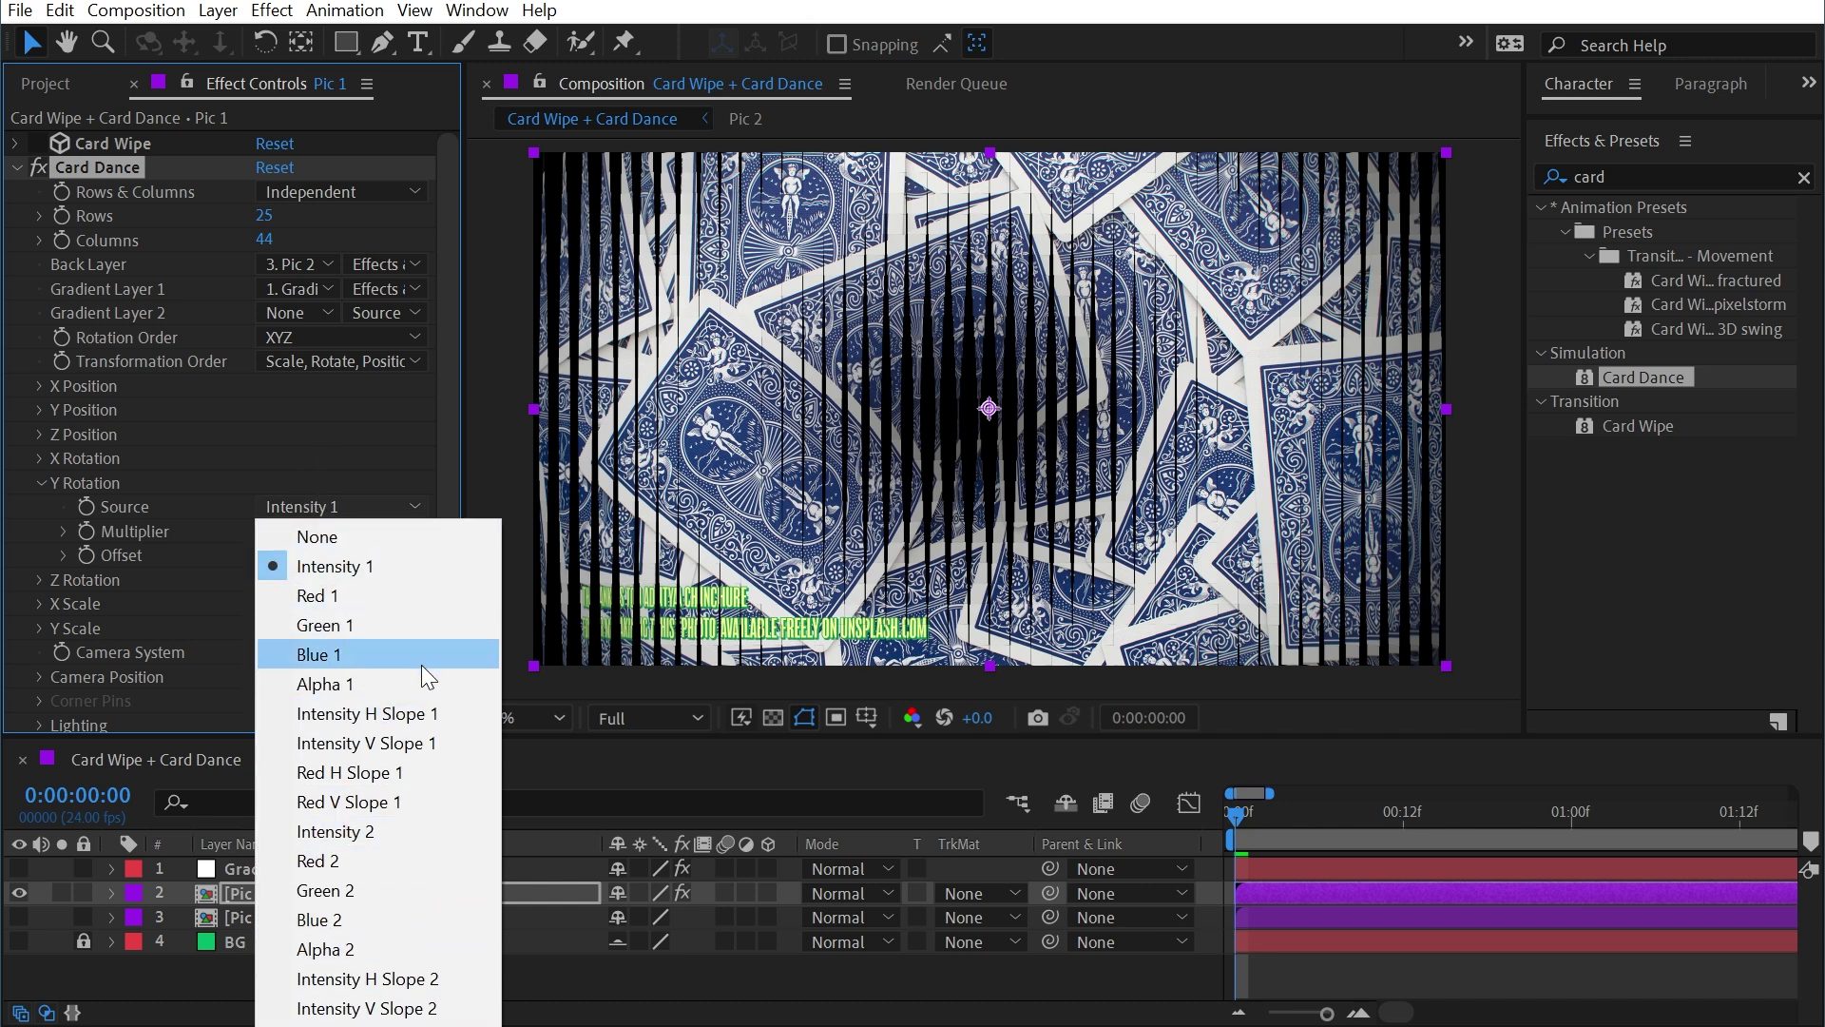
click(231, 395)
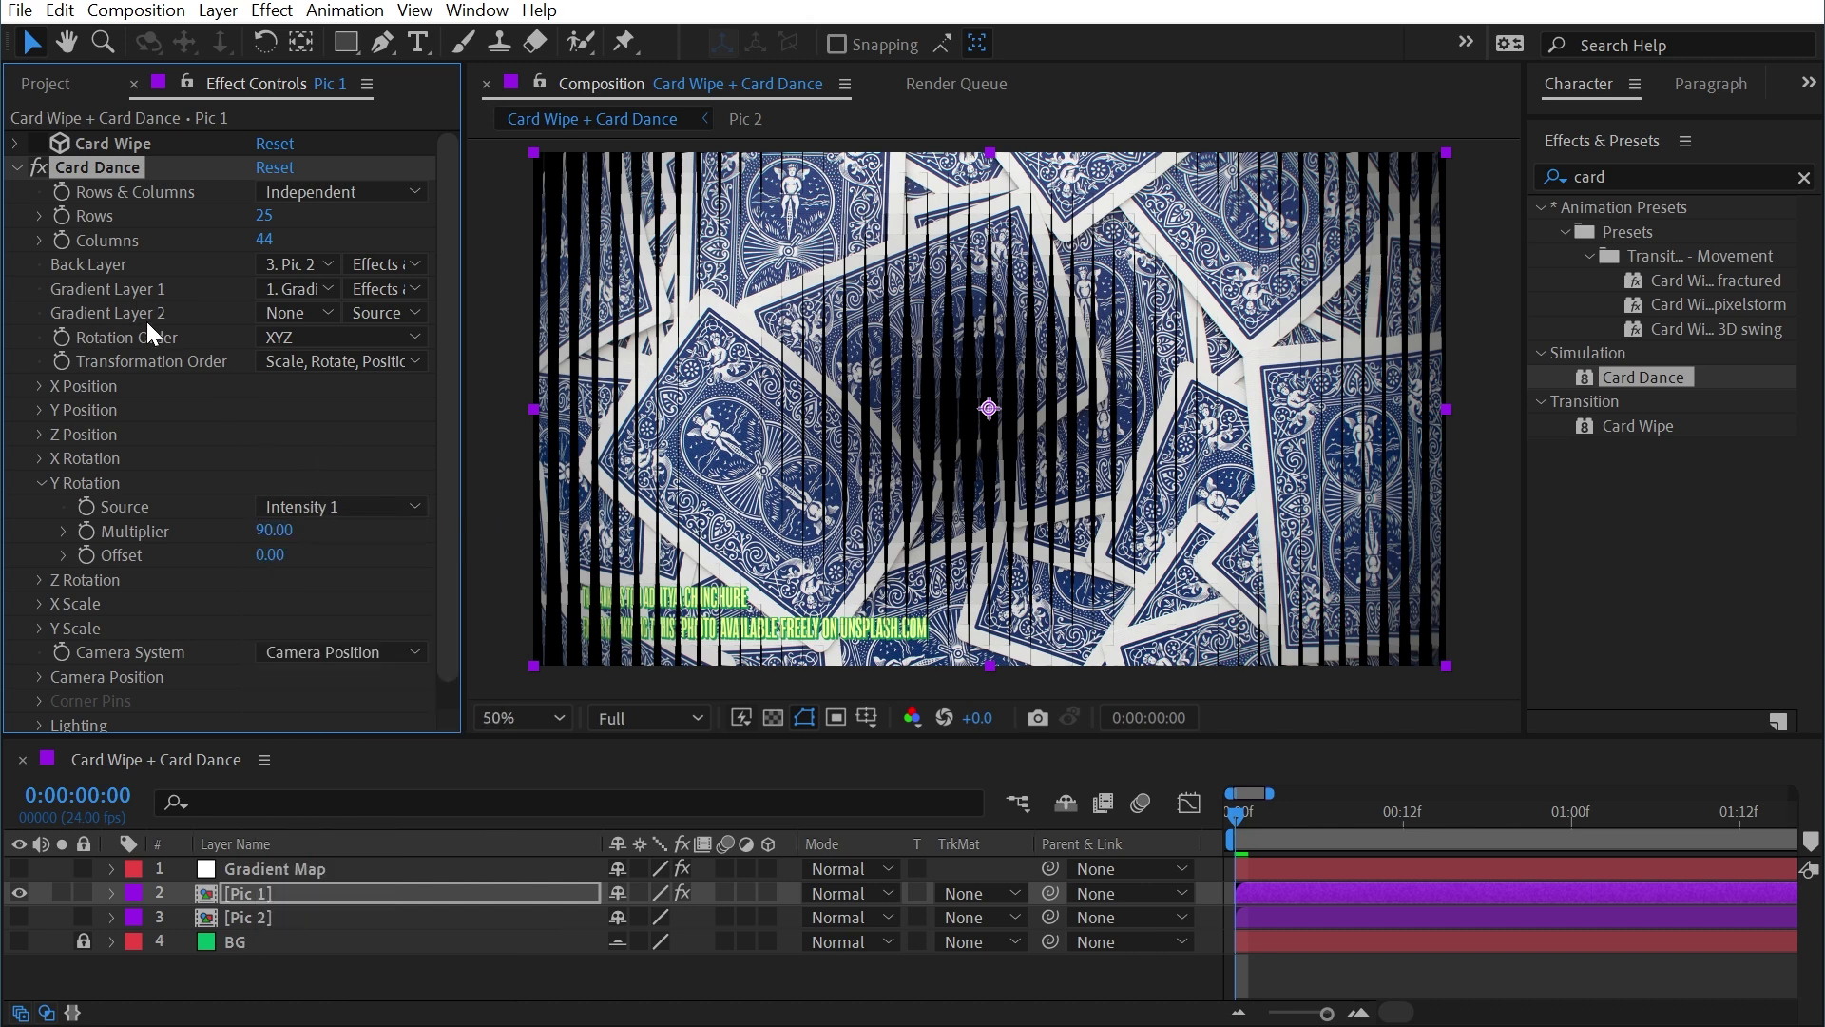
- Duplicate the Gradient Map layer, switch the copy from Gradient Ramp to Checkerboard, and reselect Pic 1 after previewing the copy
click(249, 871)
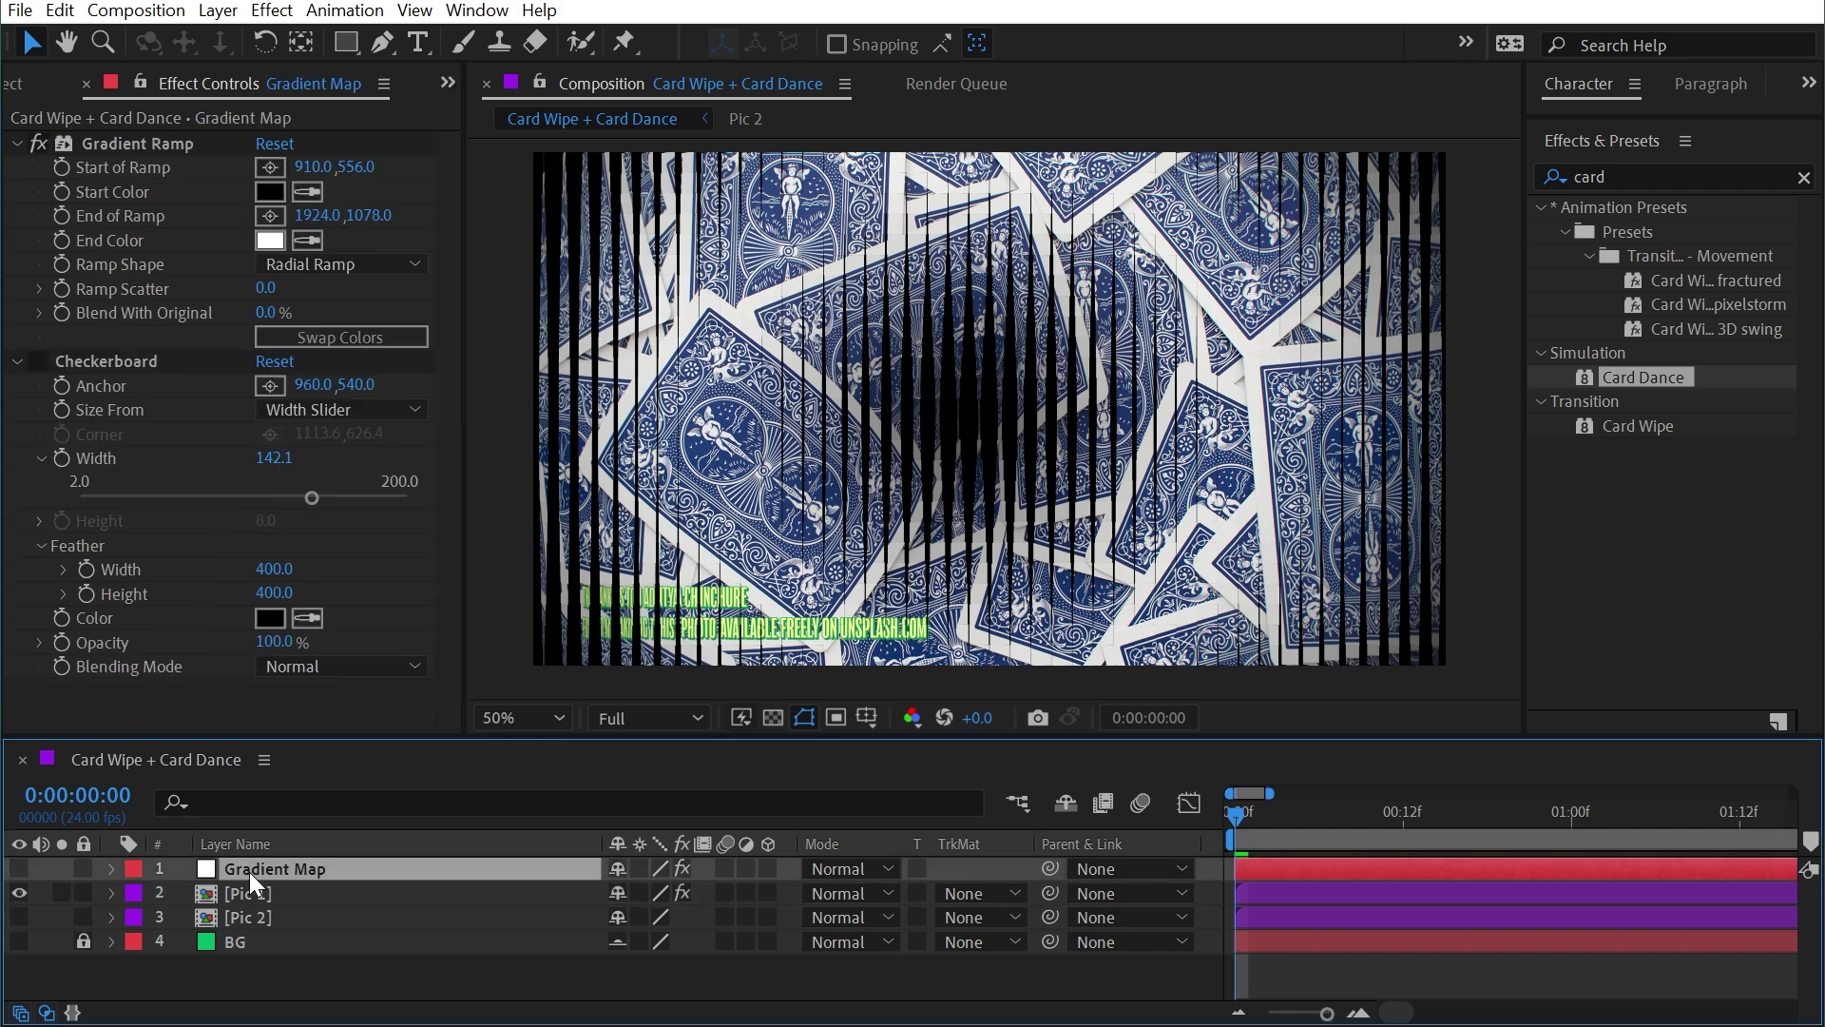
key(ctrl+d)
click(38, 361)
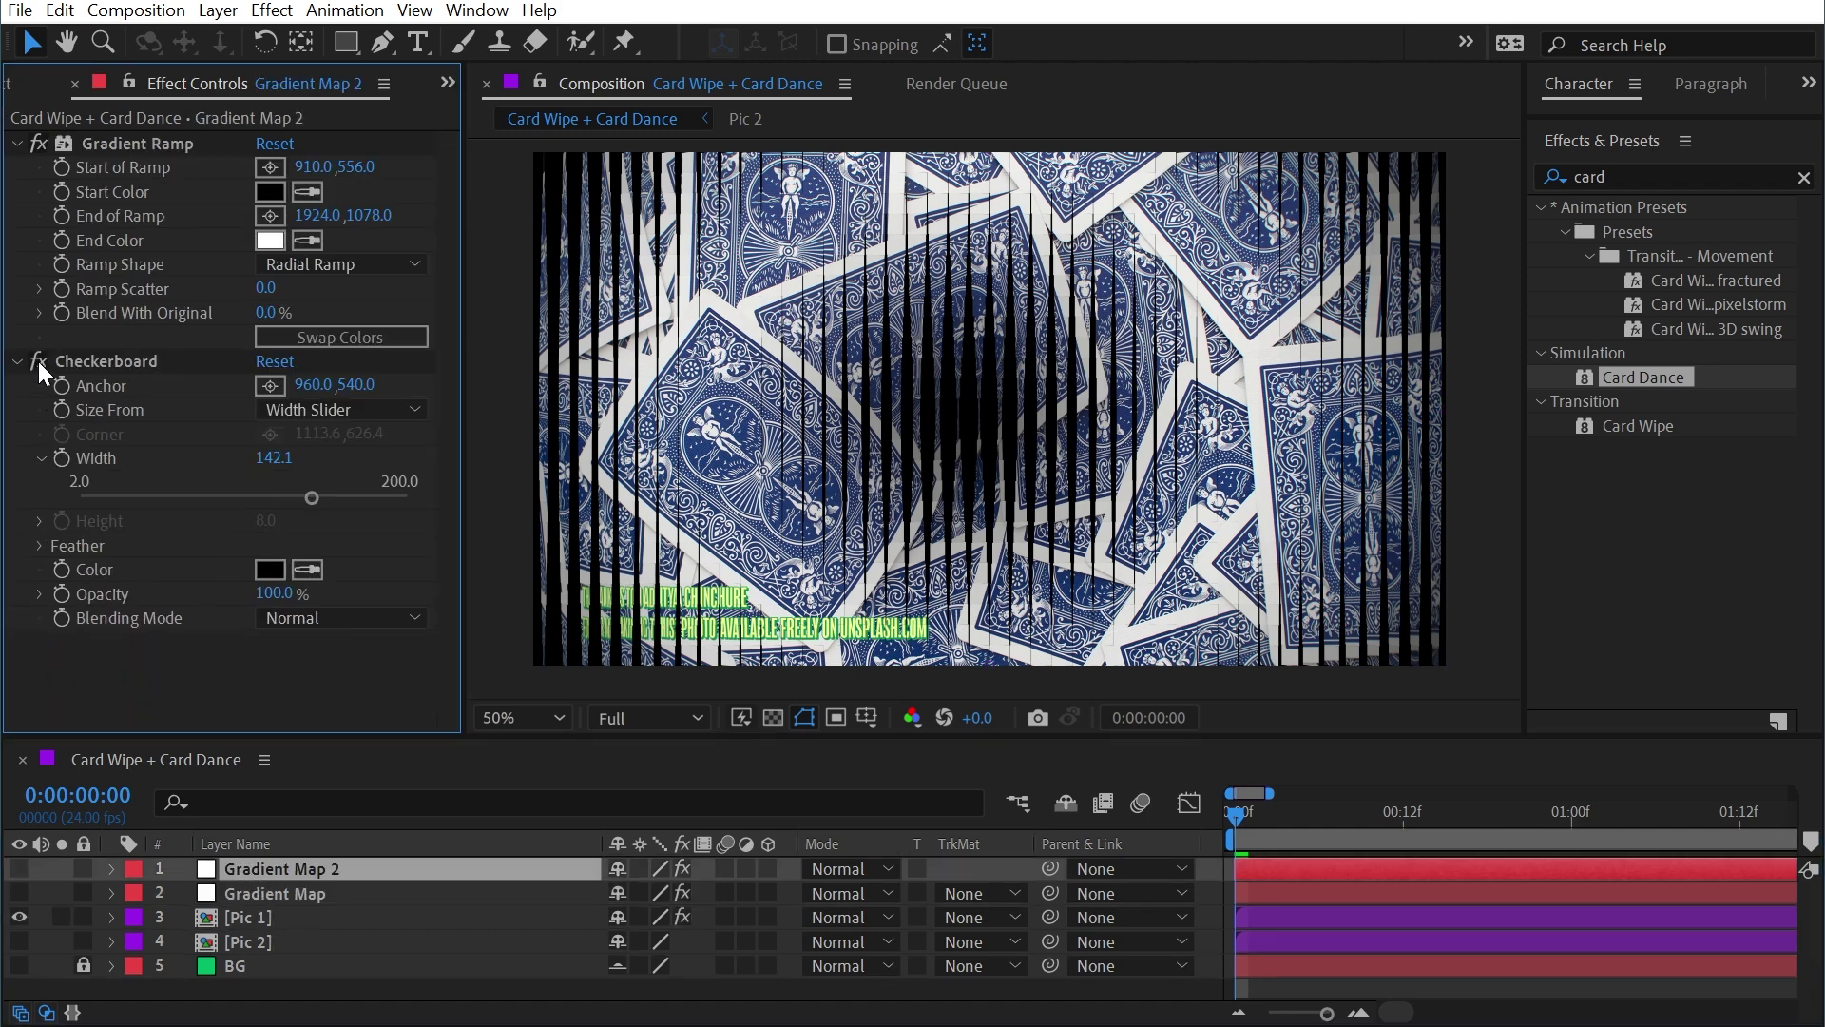
click(18, 869)
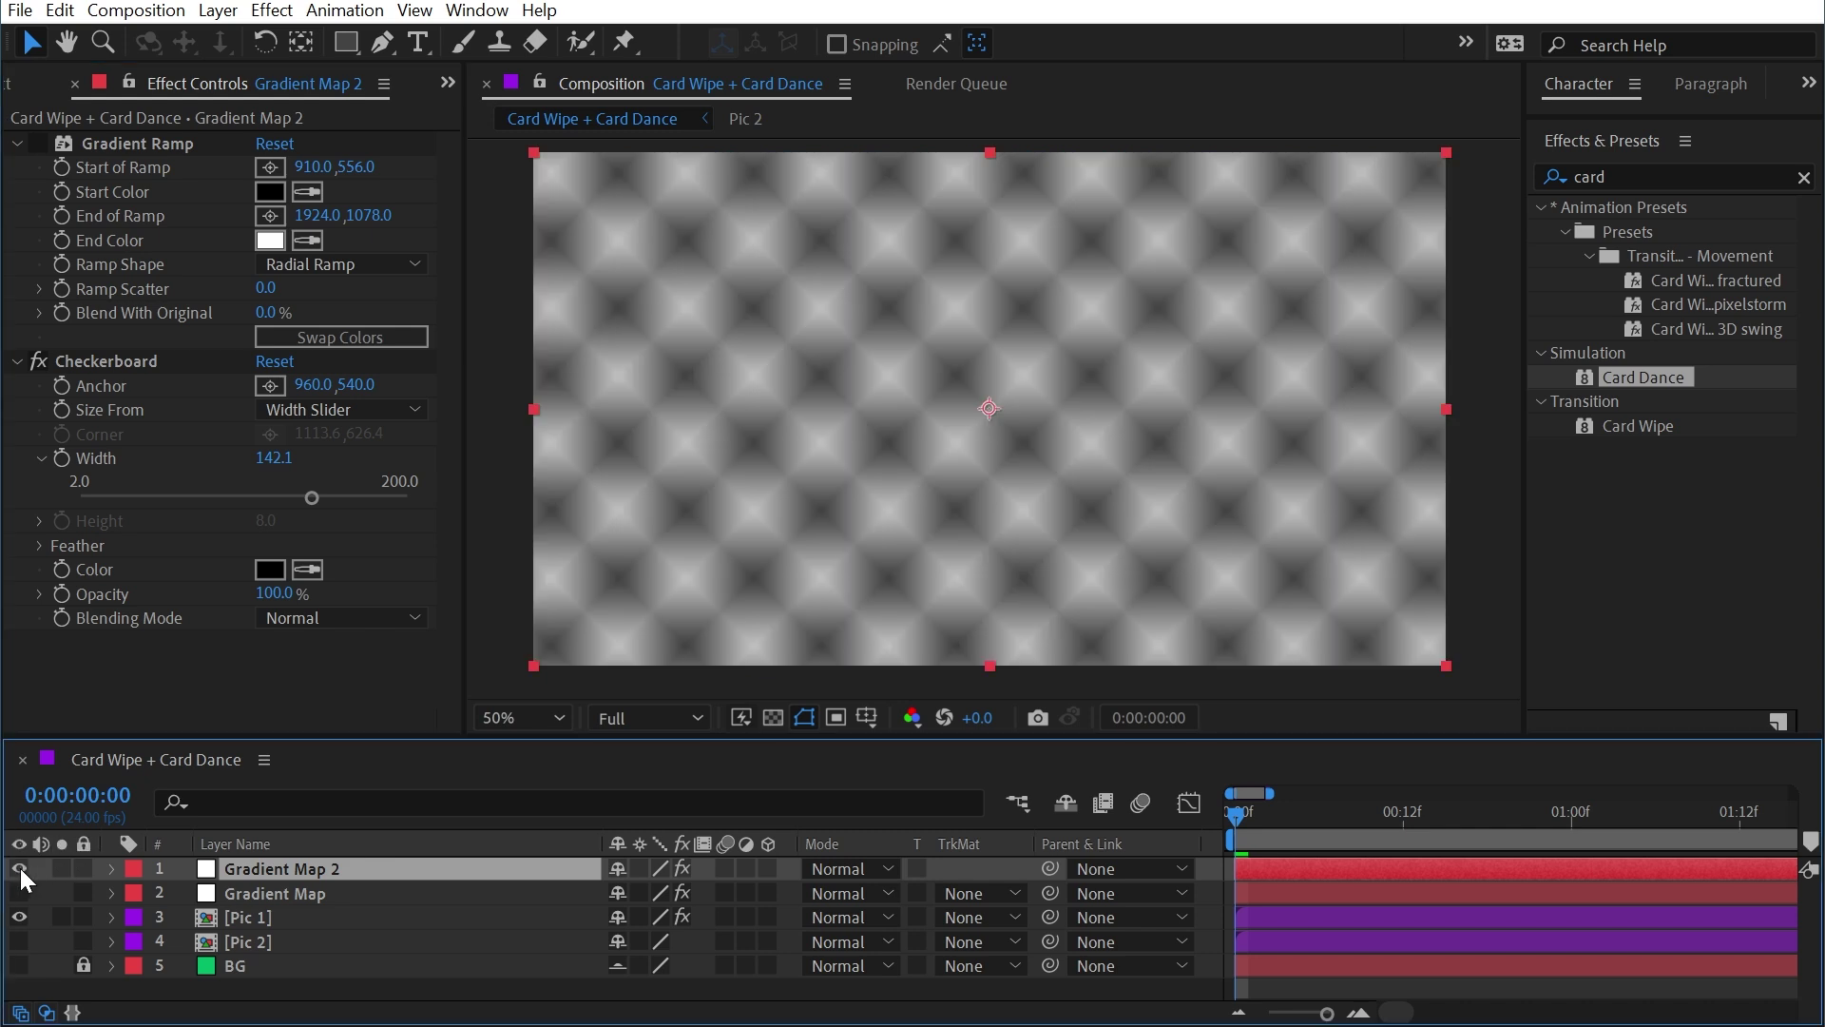
click(19, 869)
click(243, 918)
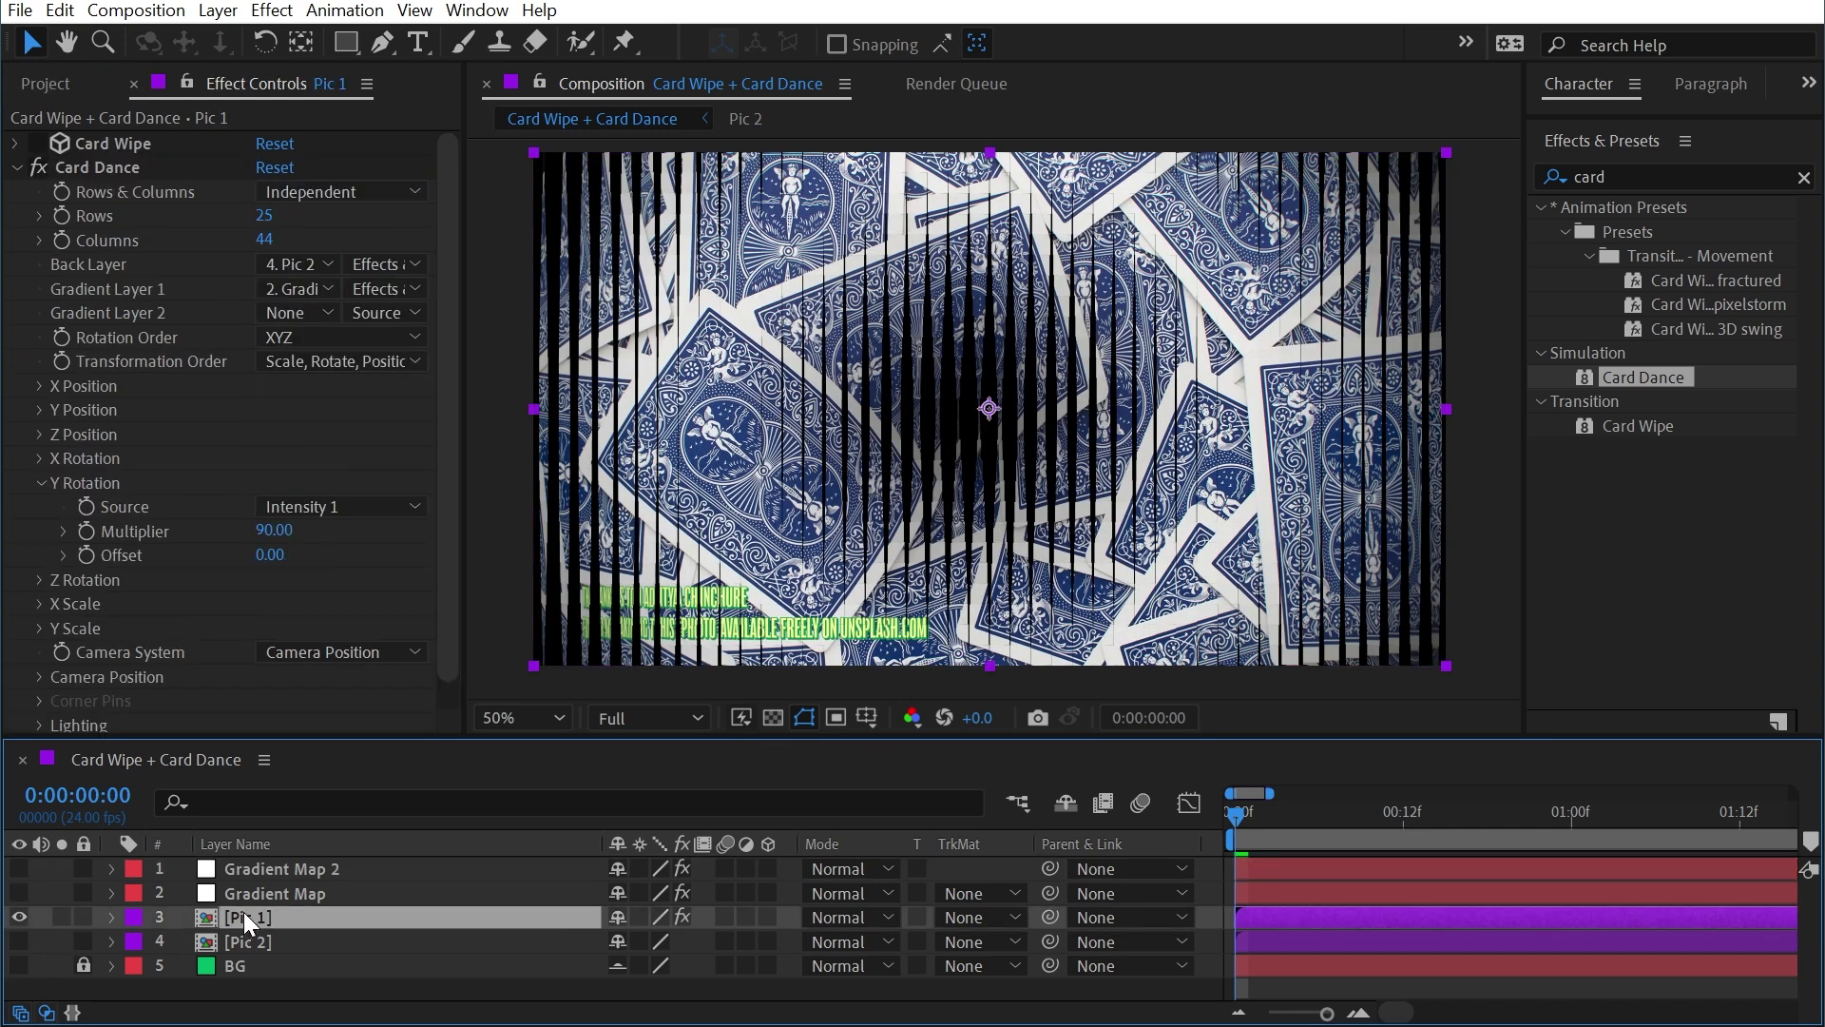
- Set Card Dance's Gradient Layer 2 on Pic 1 to Gradient Map 2, reading its Effects & Masks
click(289, 313)
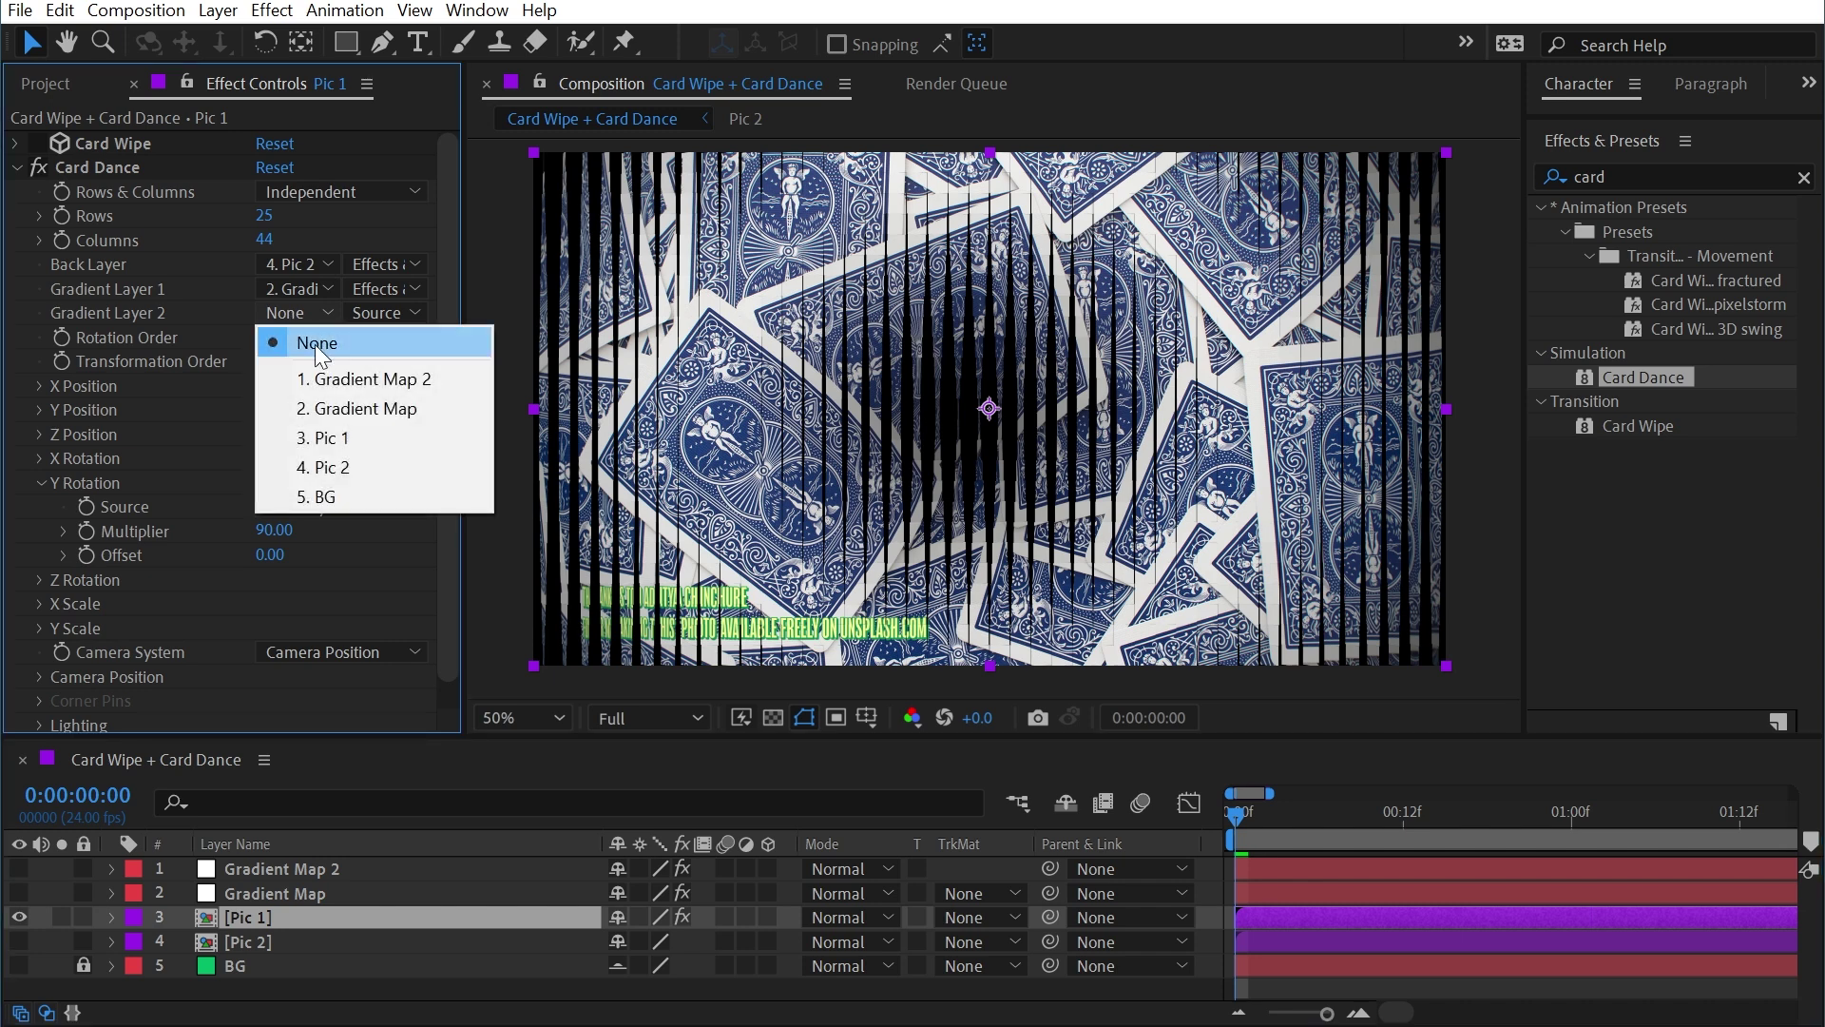
click(353, 380)
click(361, 313)
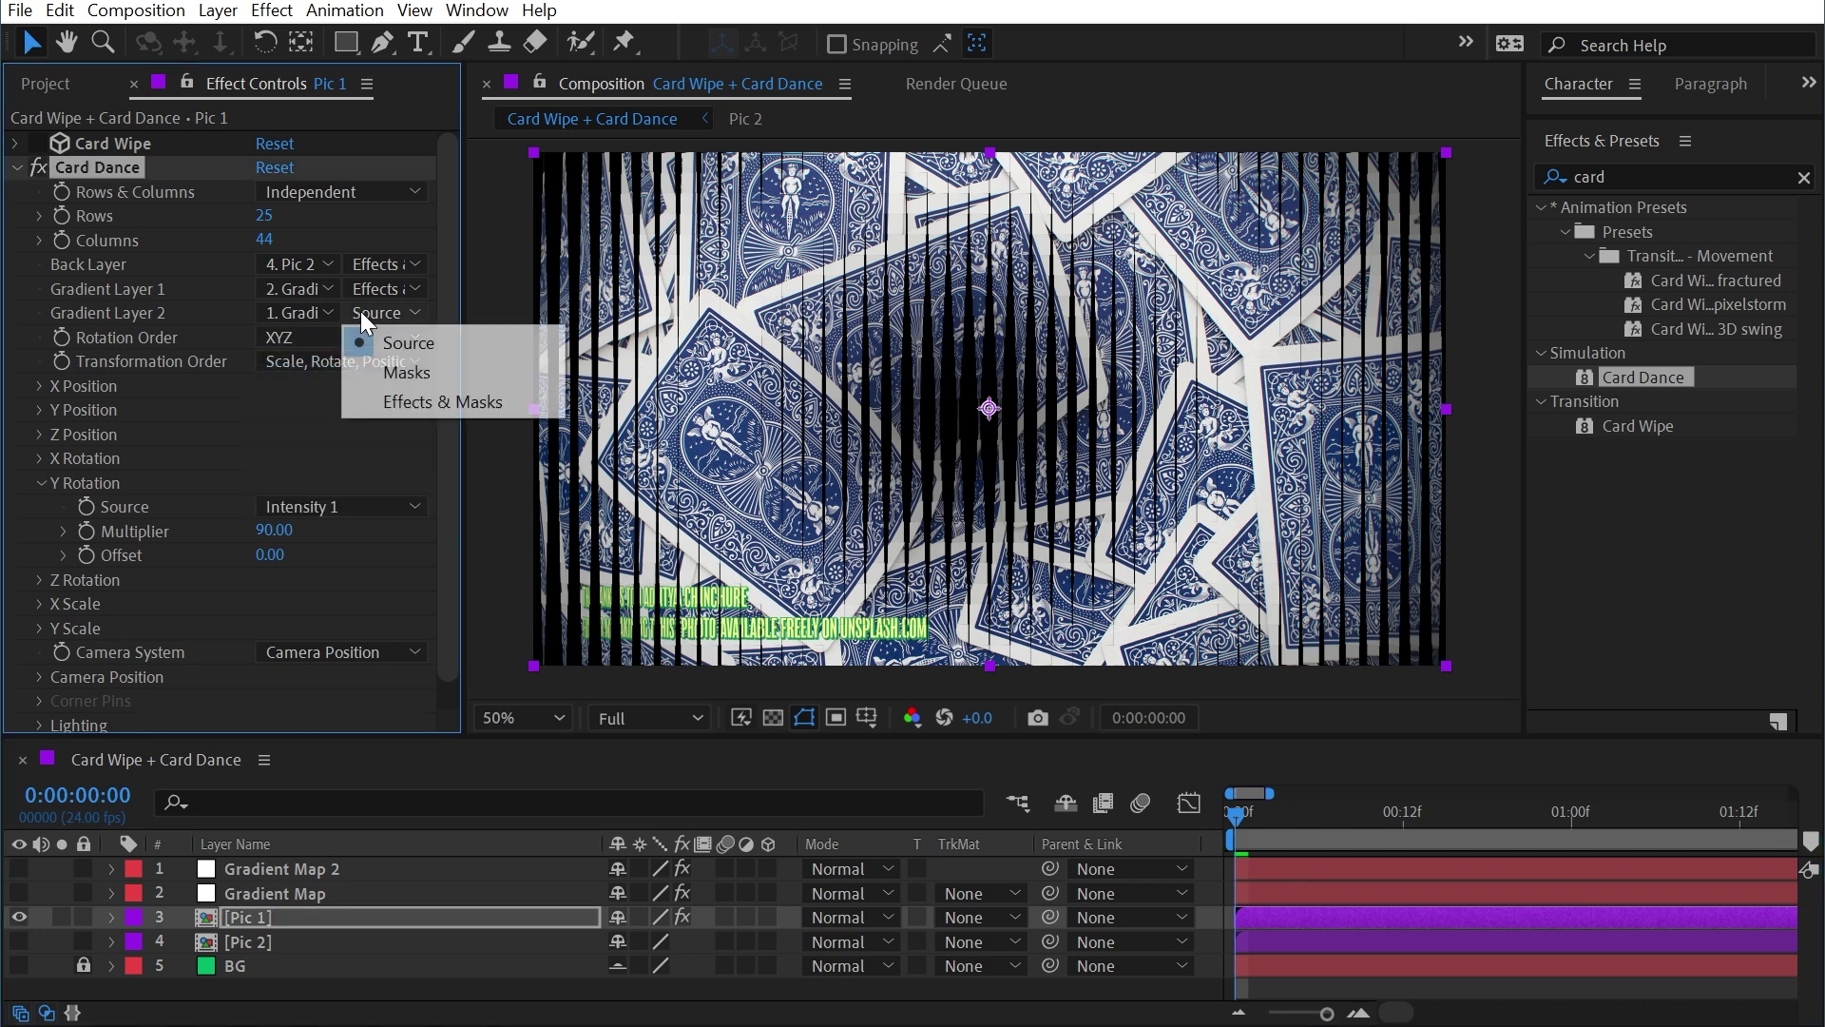
click(399, 401)
- Set the Source of both X Scale and Y Scale in Card Dance to Intensity 2
click(36, 482)
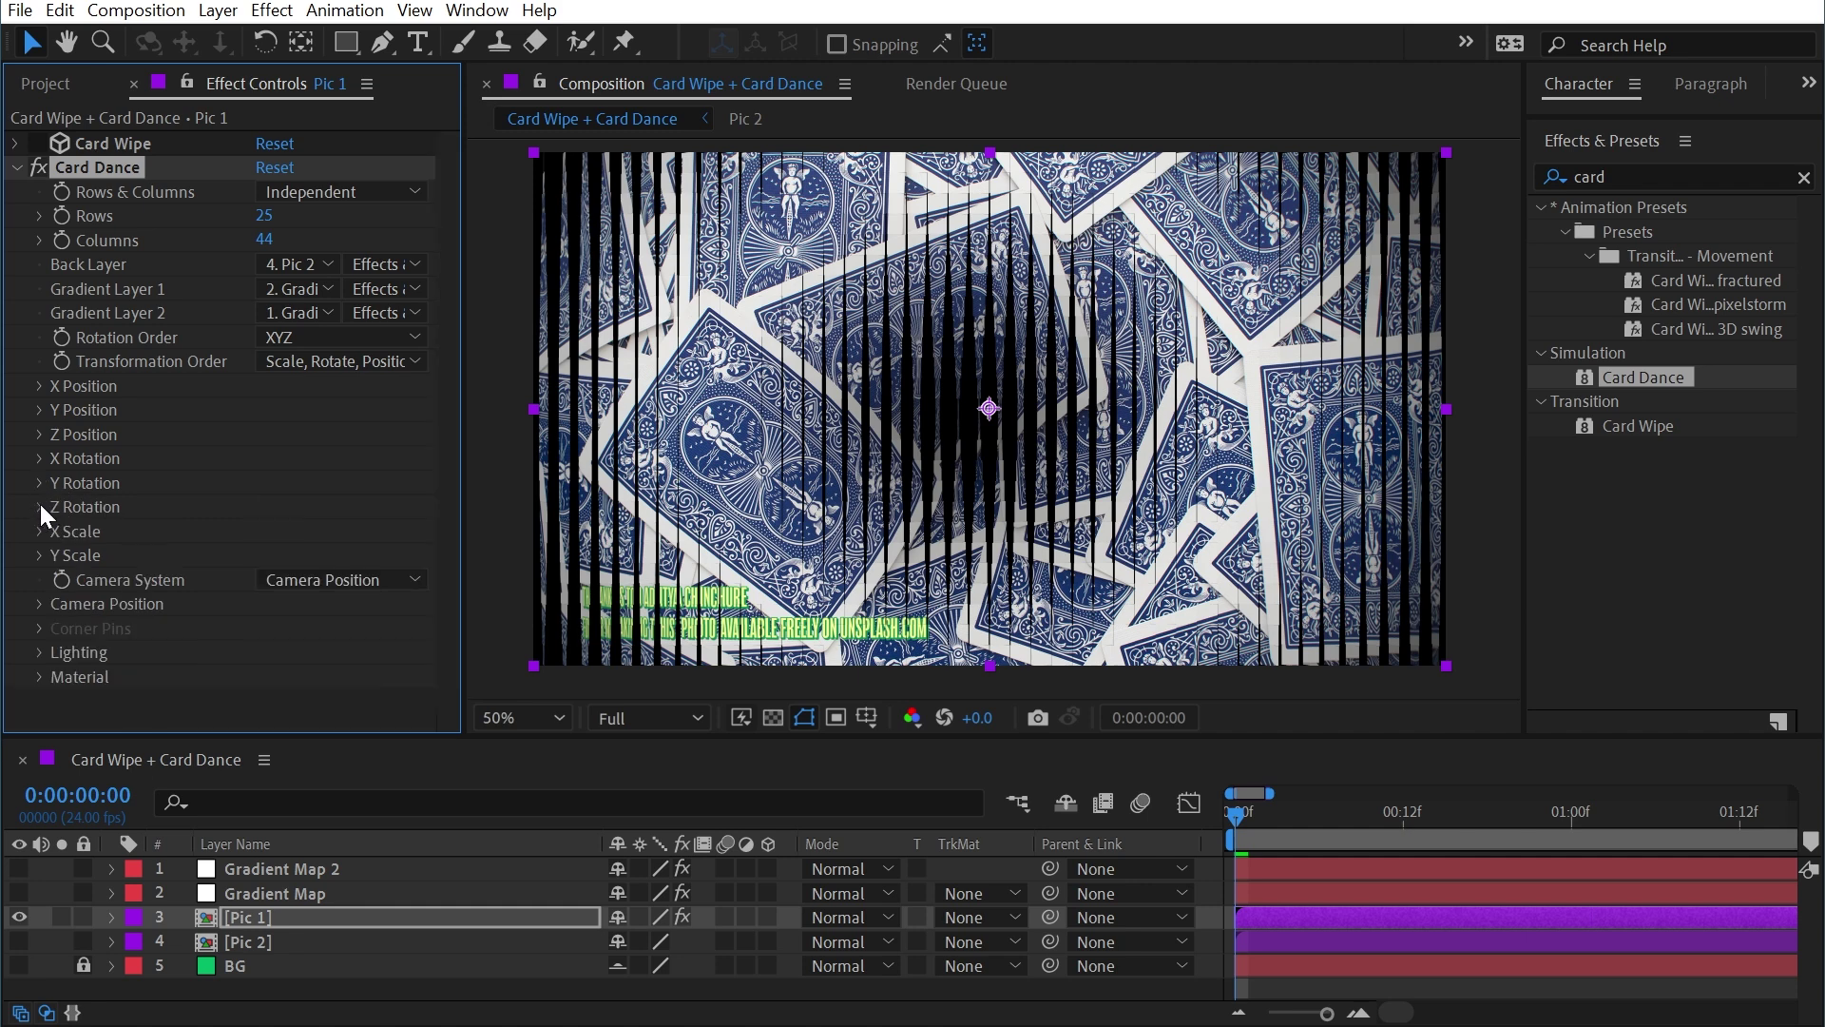
click(38, 532)
click(305, 555)
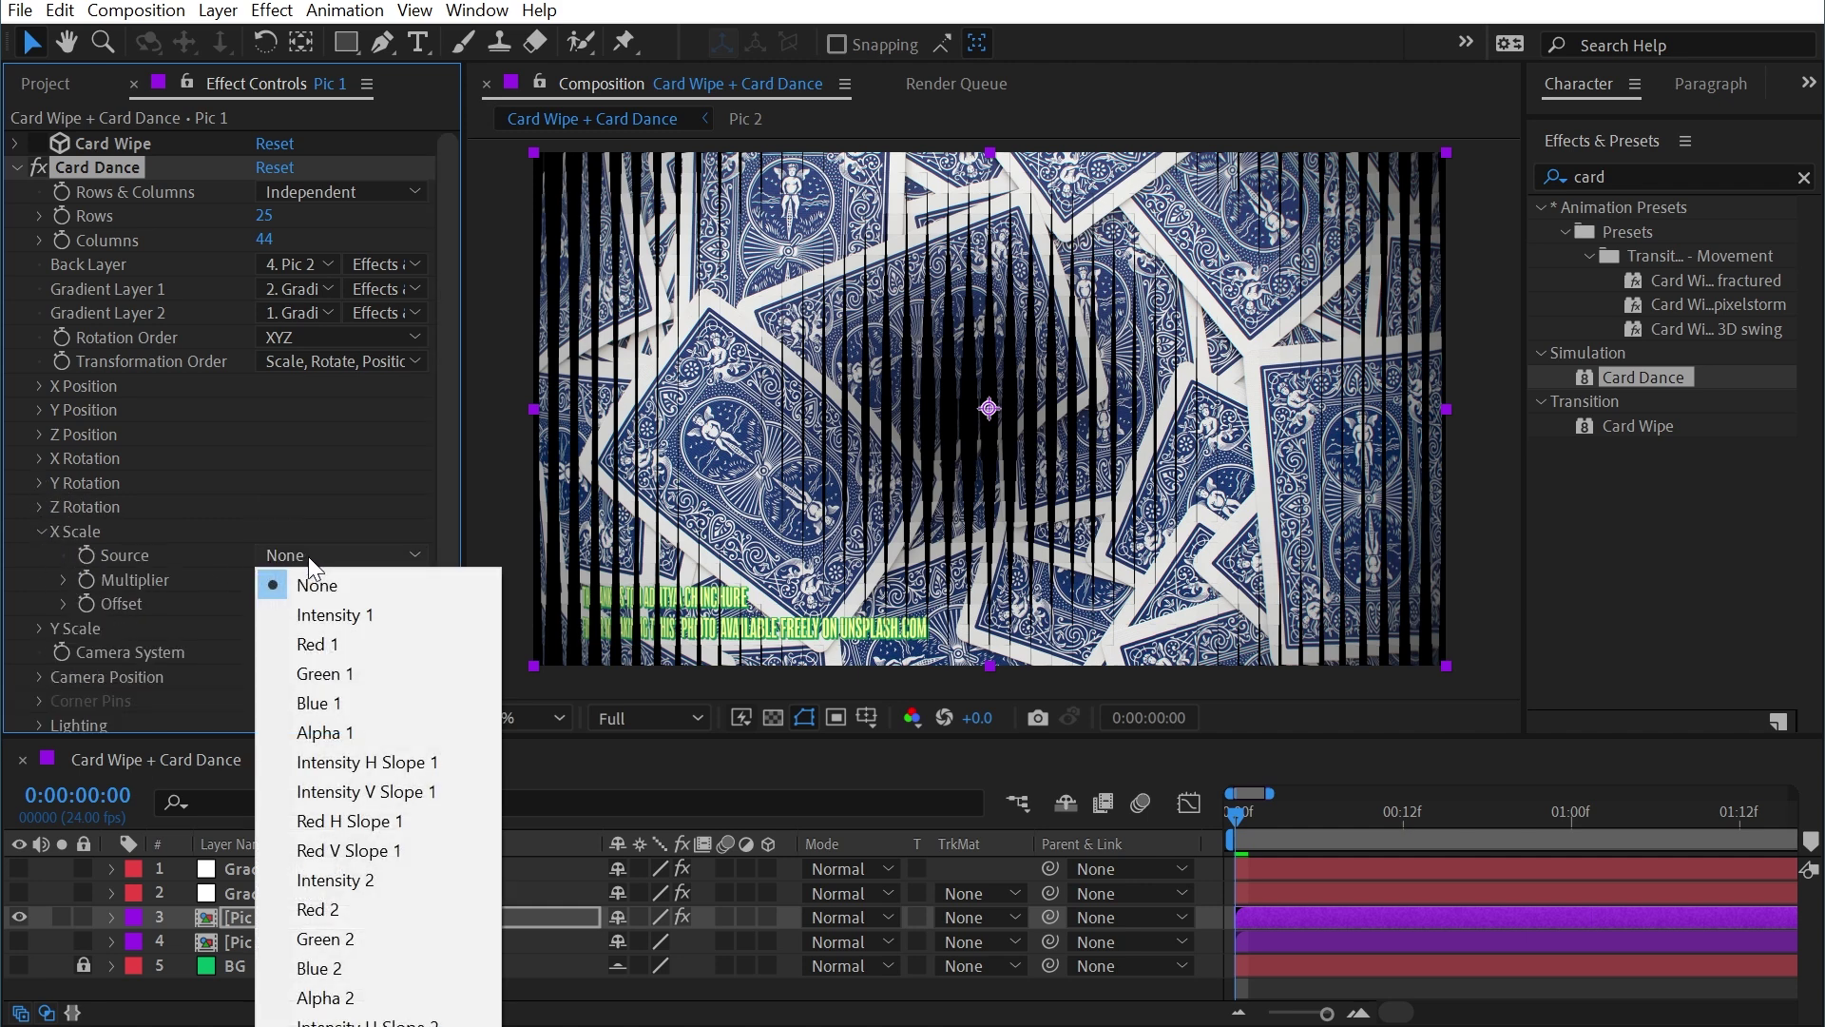
click(367, 875)
click(36, 629)
click(310, 653)
click(416, 977)
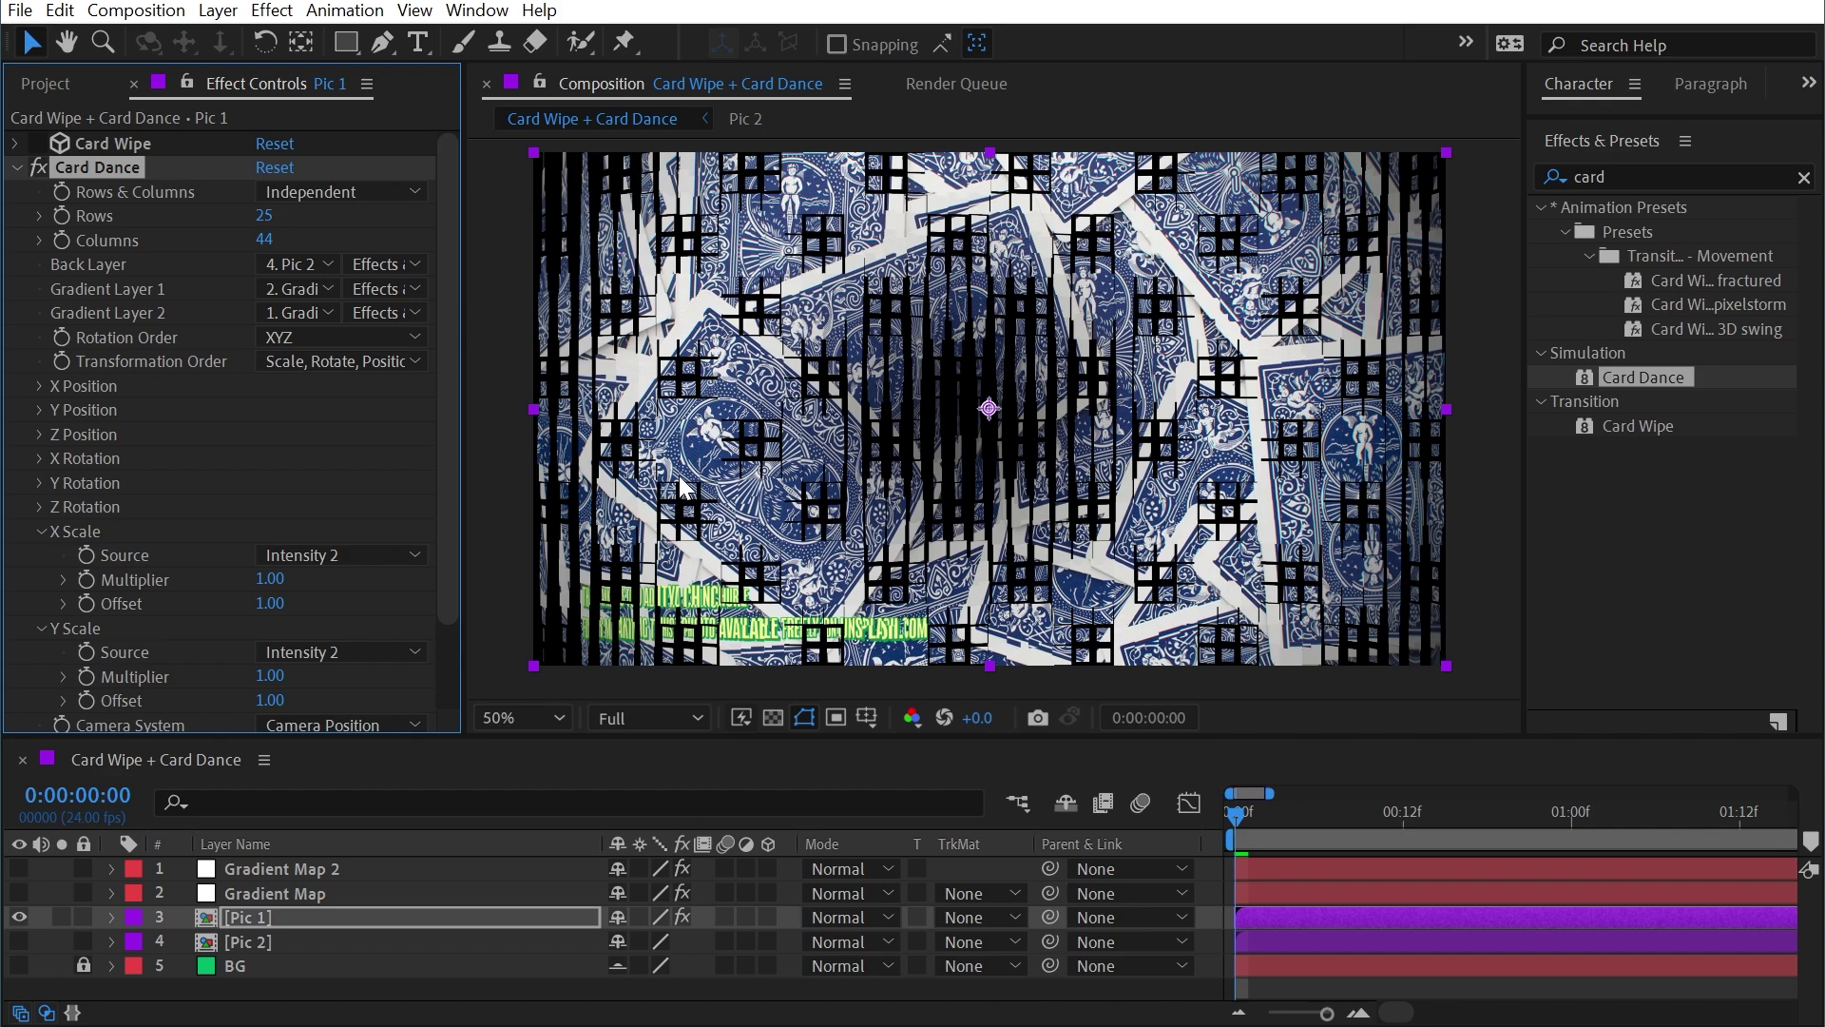
drag(255, 612, 349, 631)
- Preview the checkerboard Gradient Map 2 and the radial Gradient Map one after the other, hiding each again
click(19, 869)
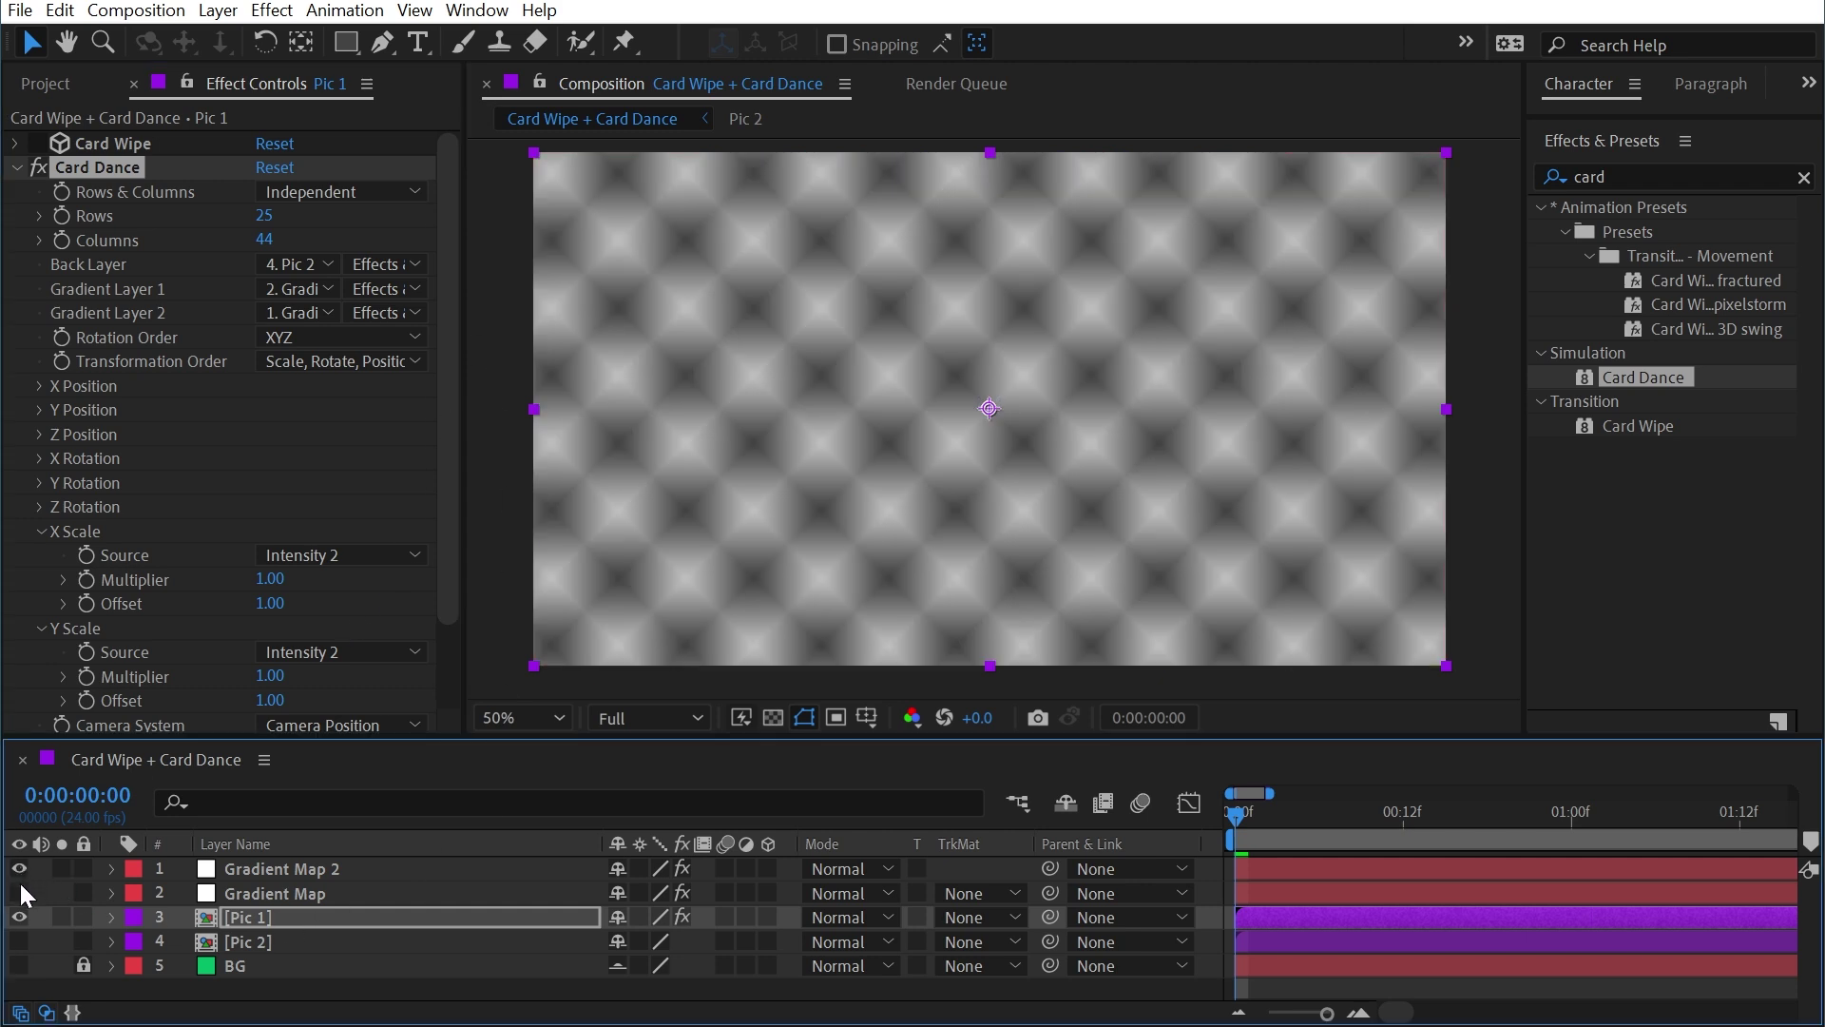
click(19, 869)
click(19, 893)
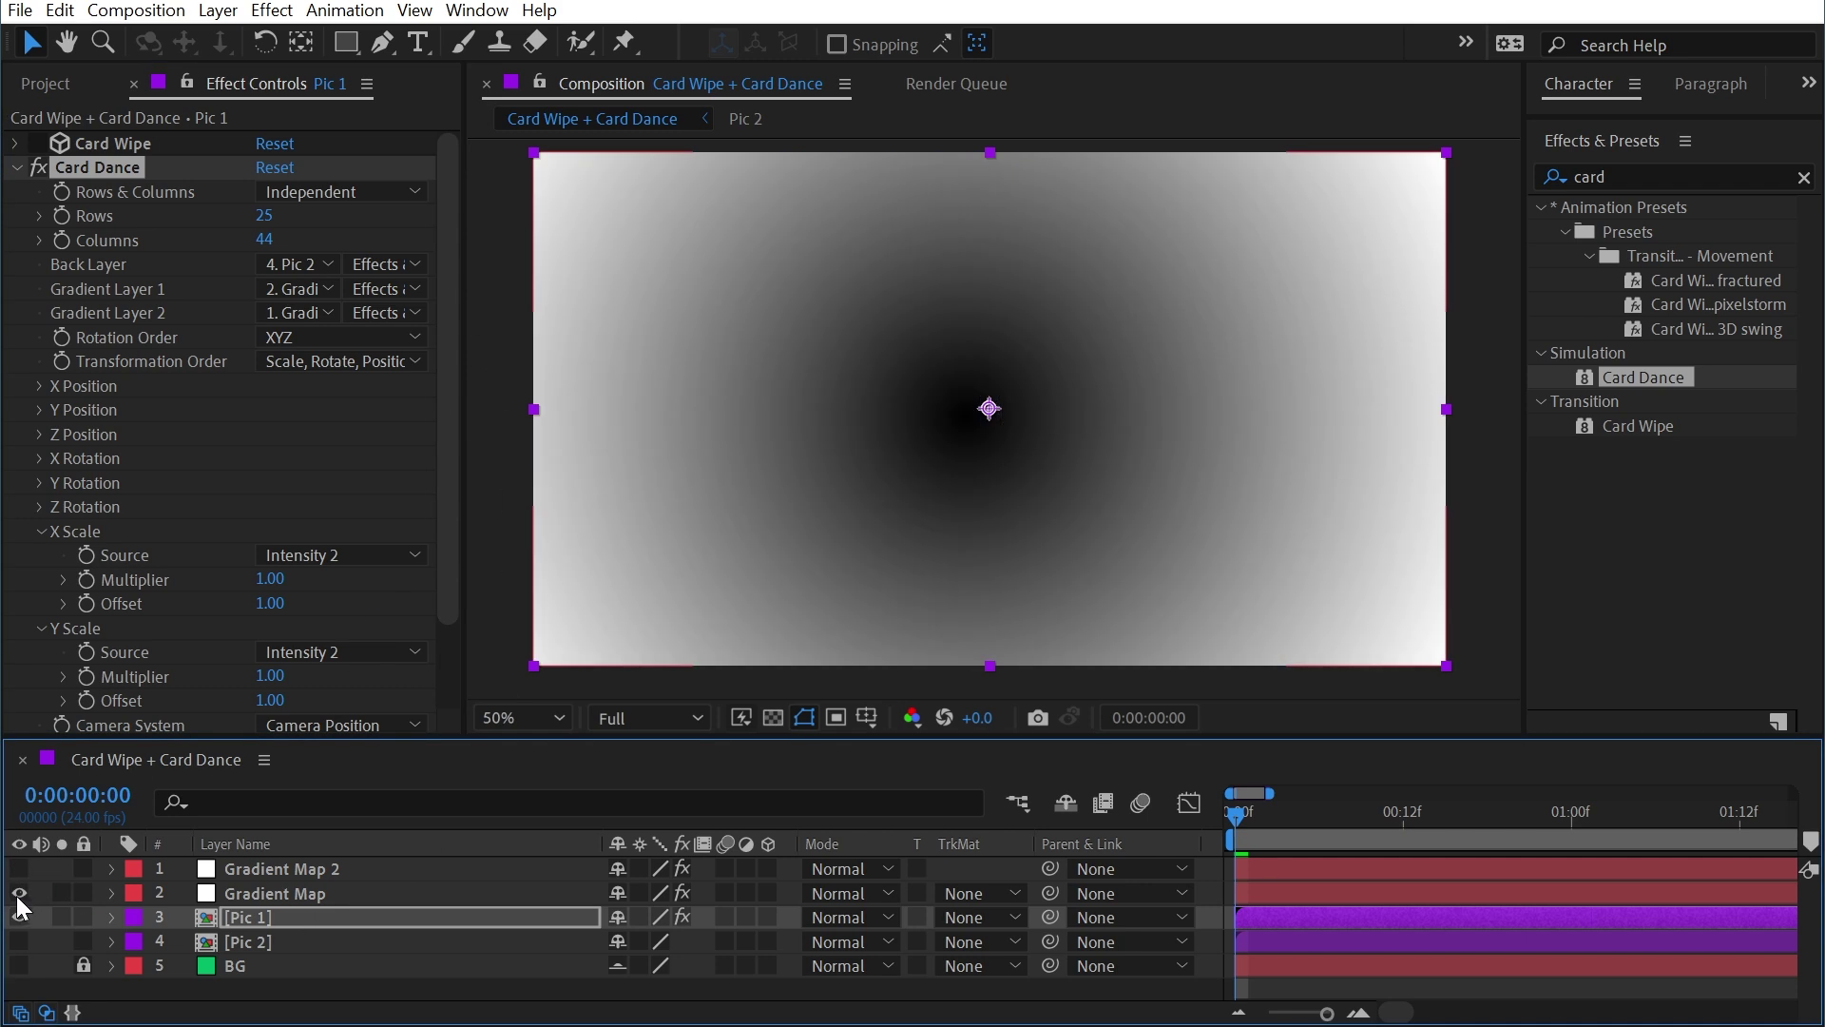
click(19, 894)
- Select Pic 1 and set its Card Dance Gradient Layer 1 to Pic 1 itself
click(305, 922)
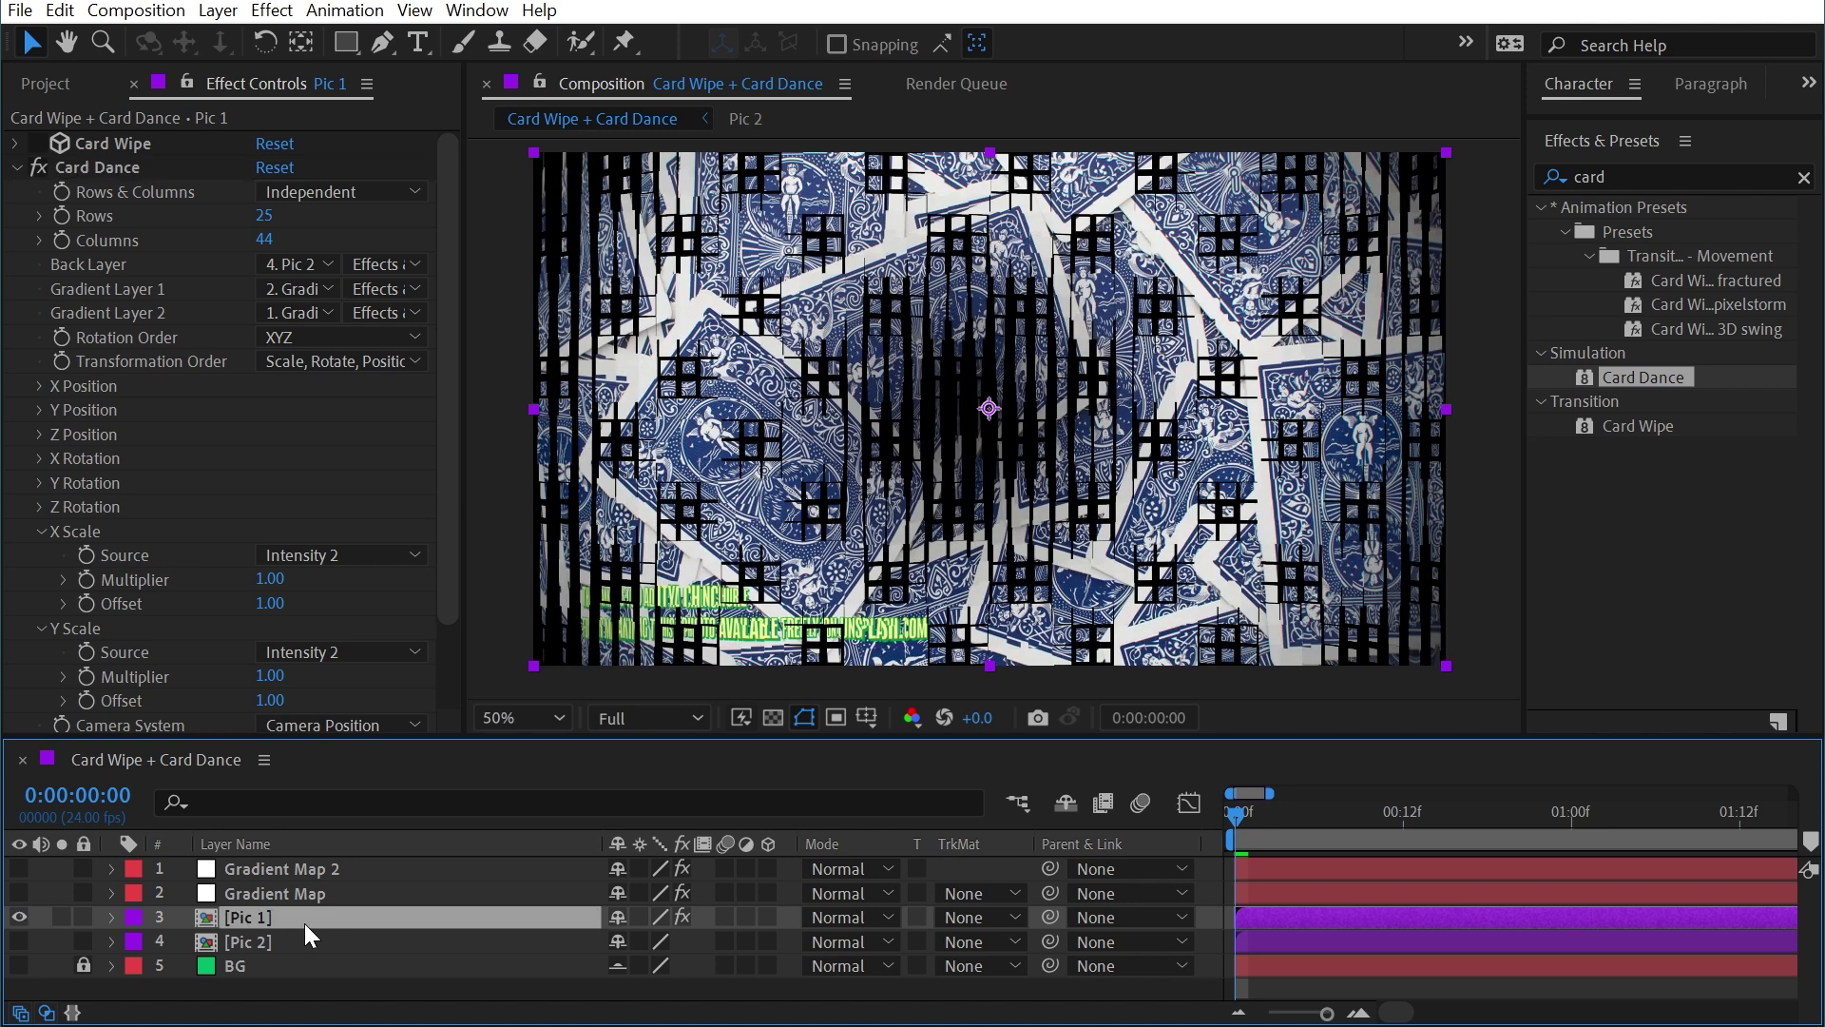
click(300, 289)
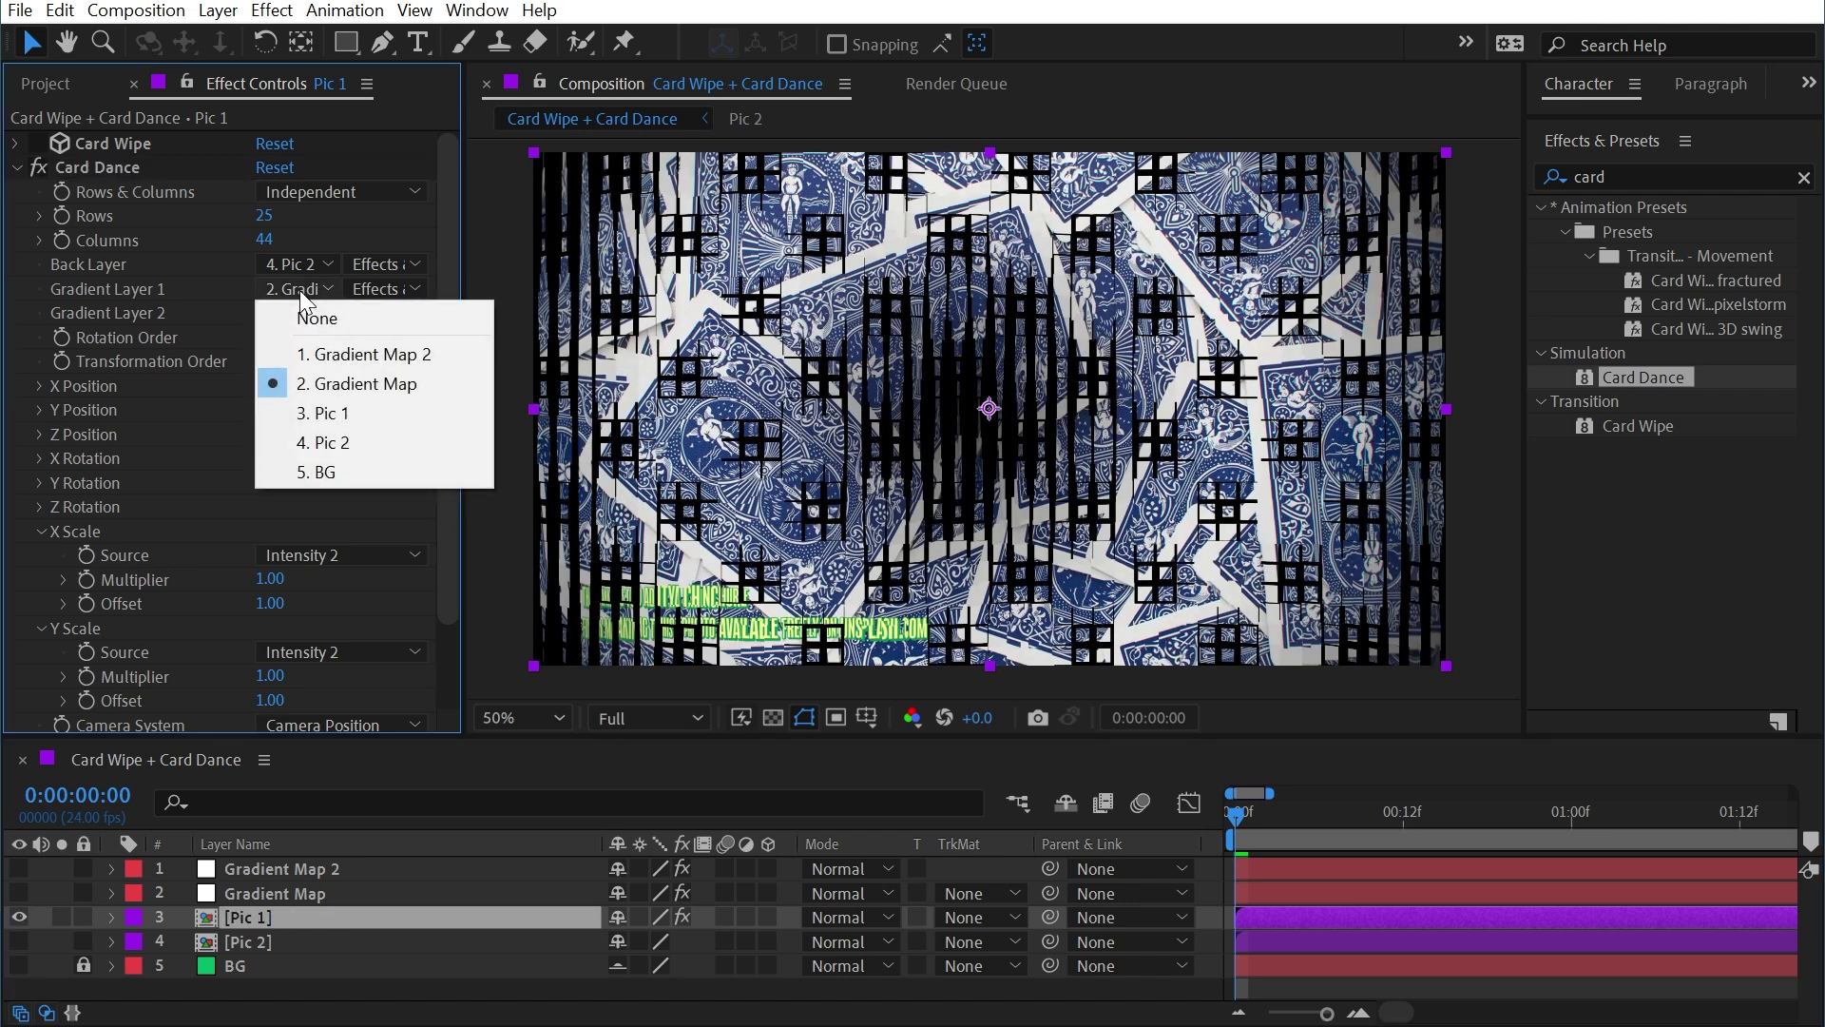
click(351, 415)
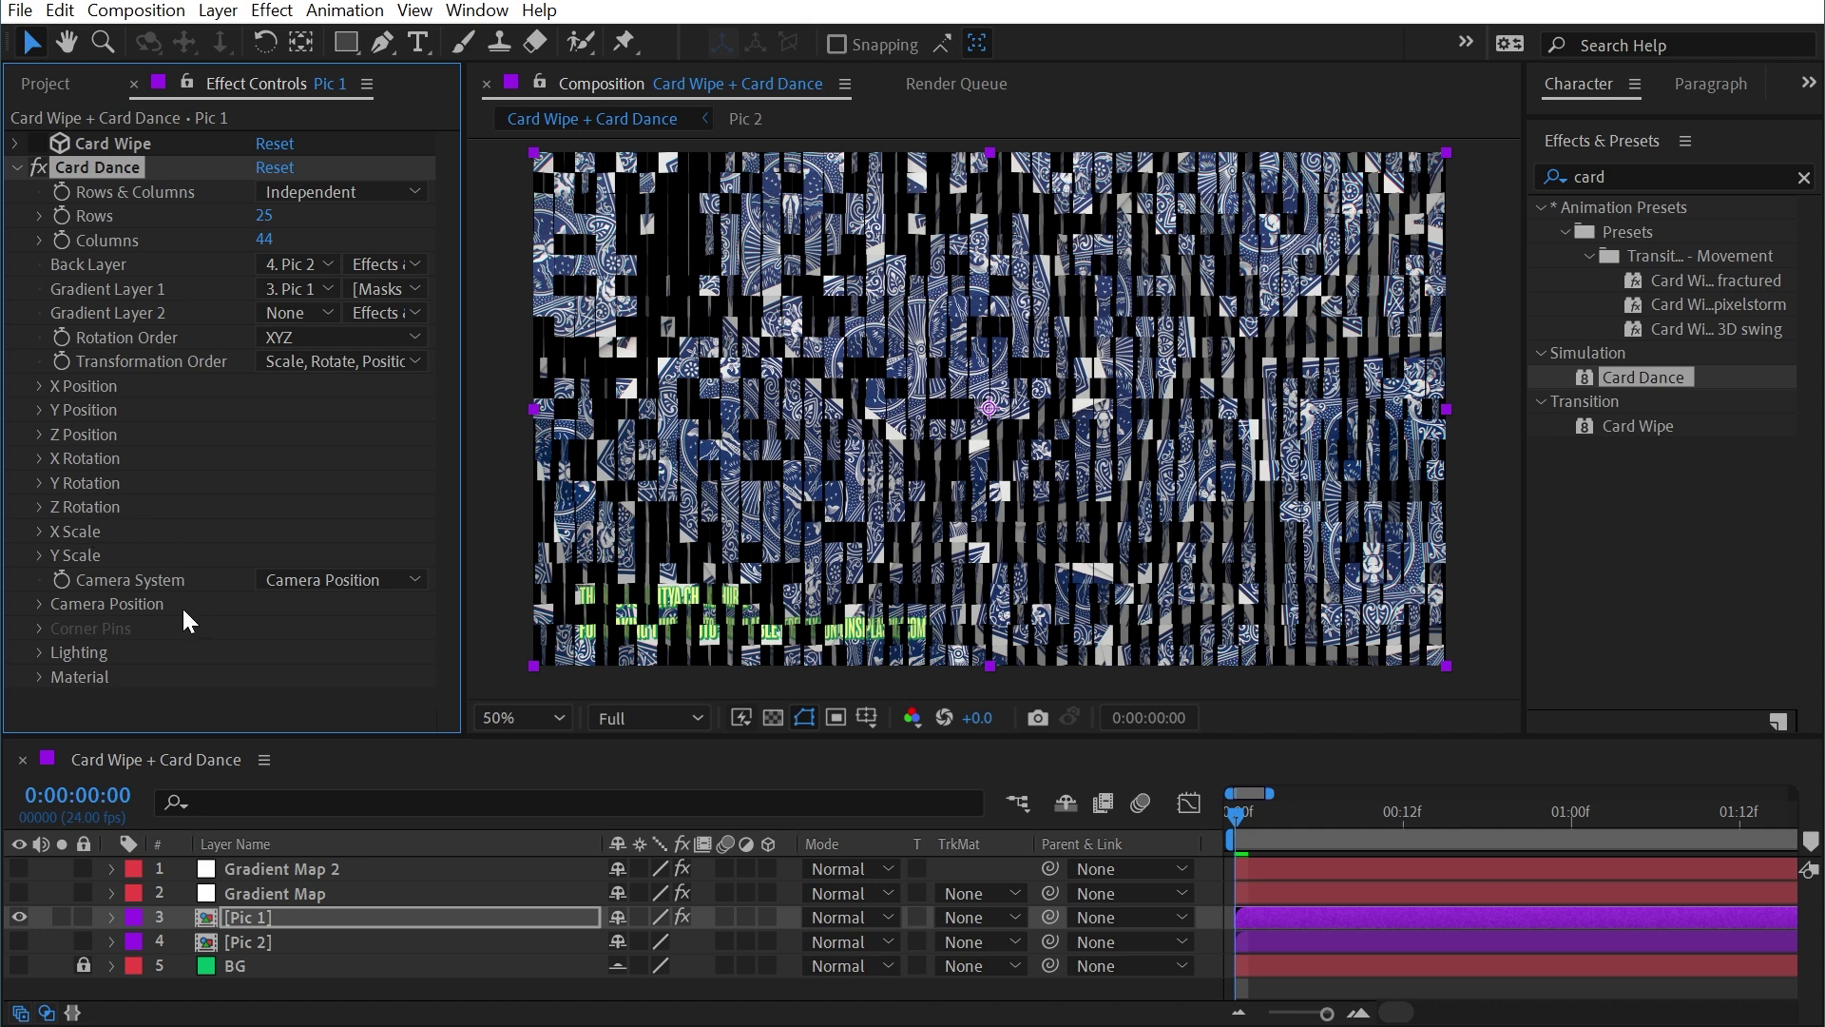
- Examine Card Dance's Camera System options, Camera Position and Material settings, and look over the Card Wipe settings
click(308, 578)
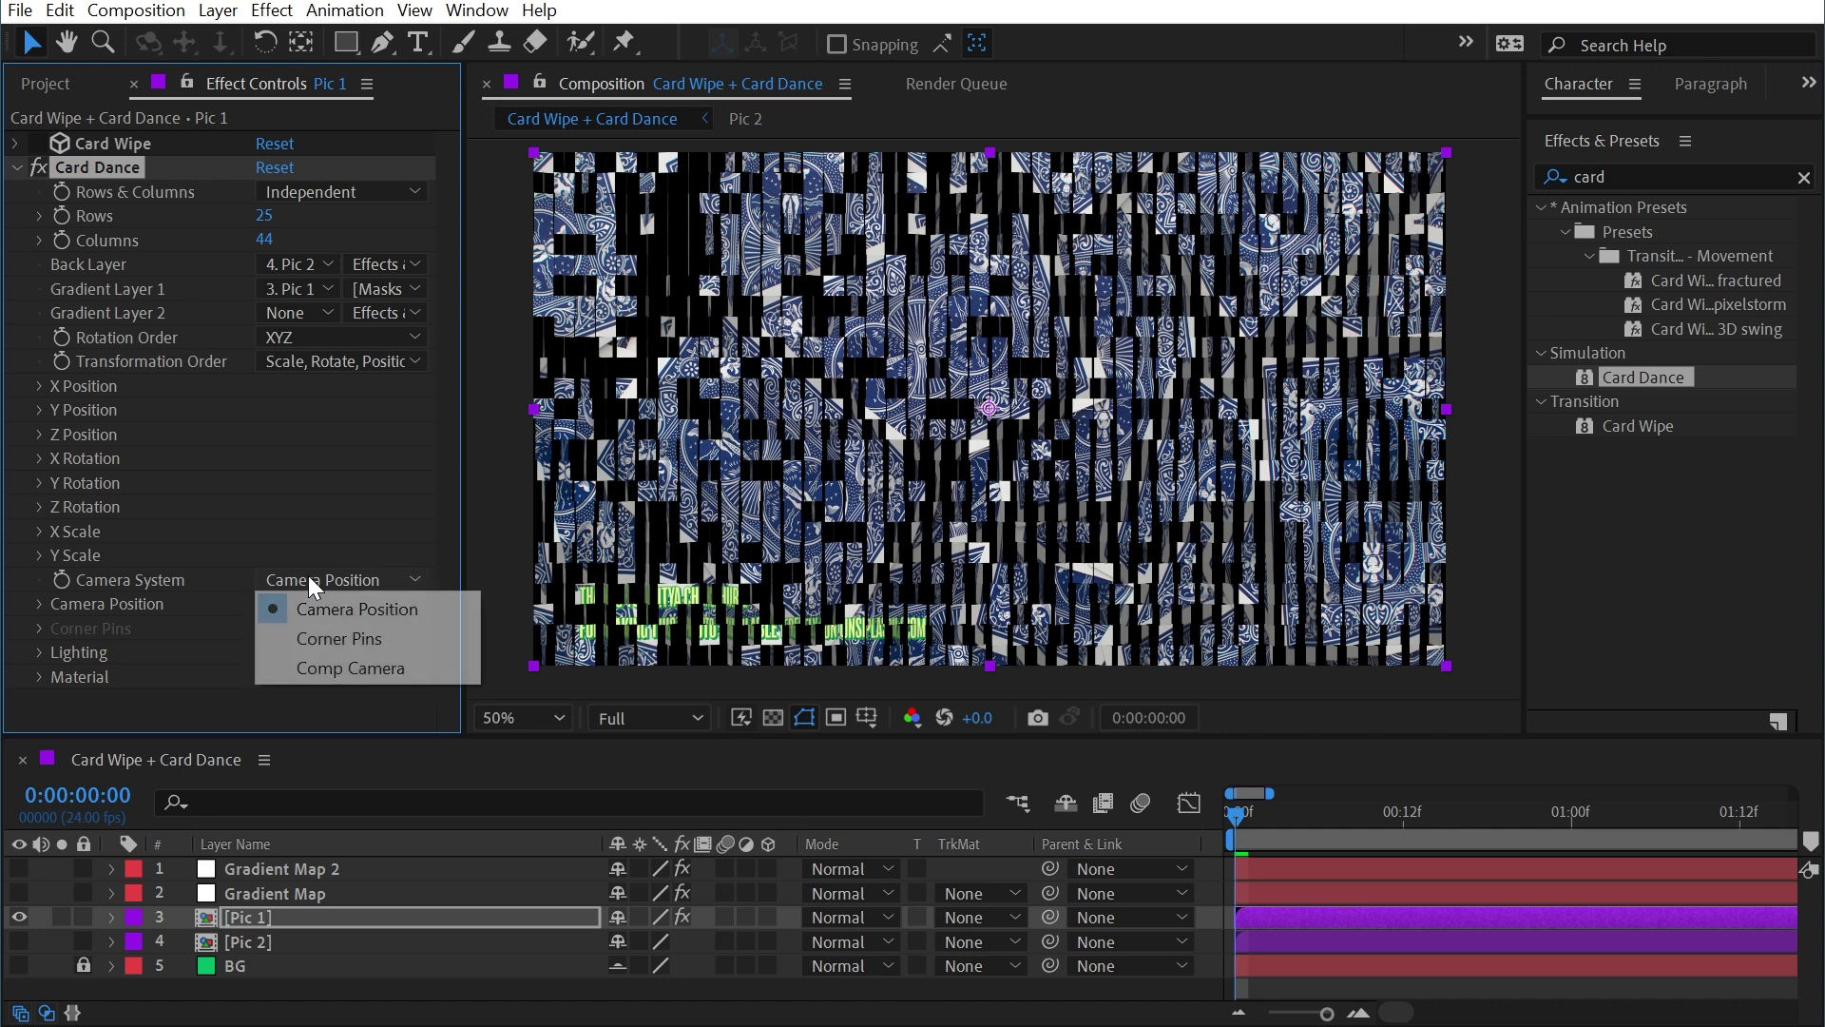
click(152, 608)
click(38, 604)
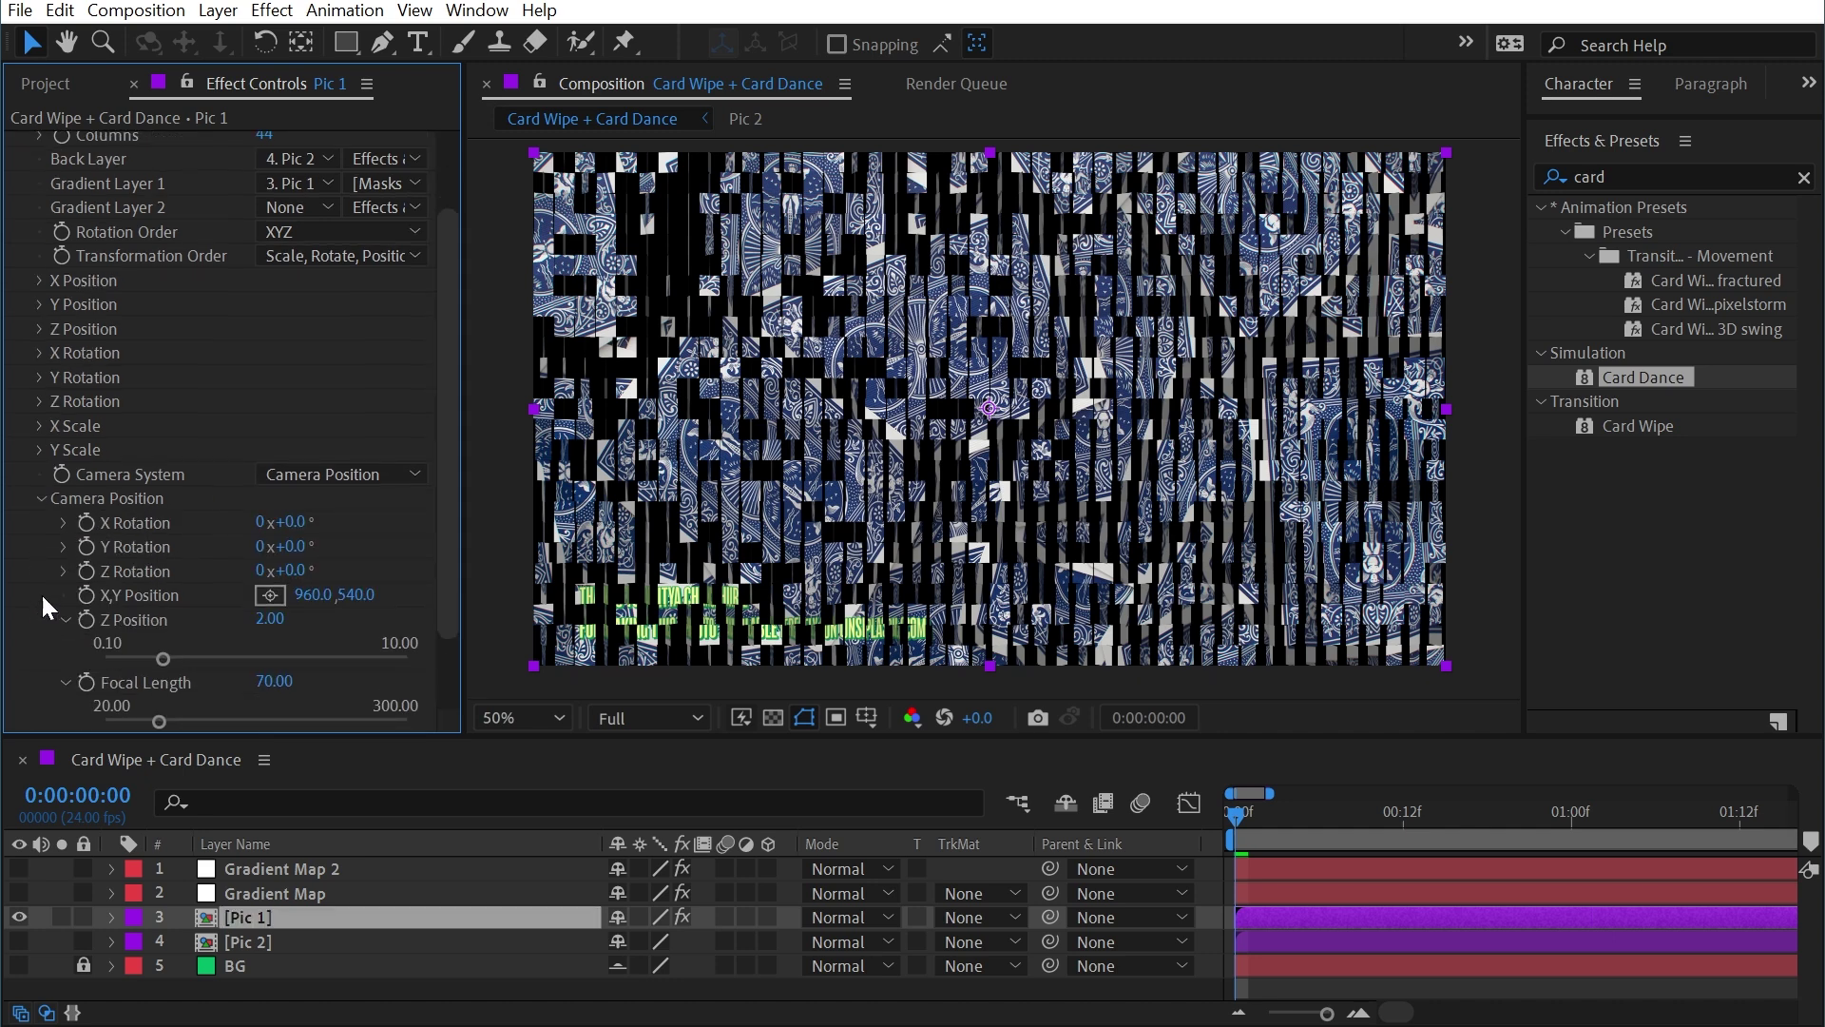
click(36, 494)
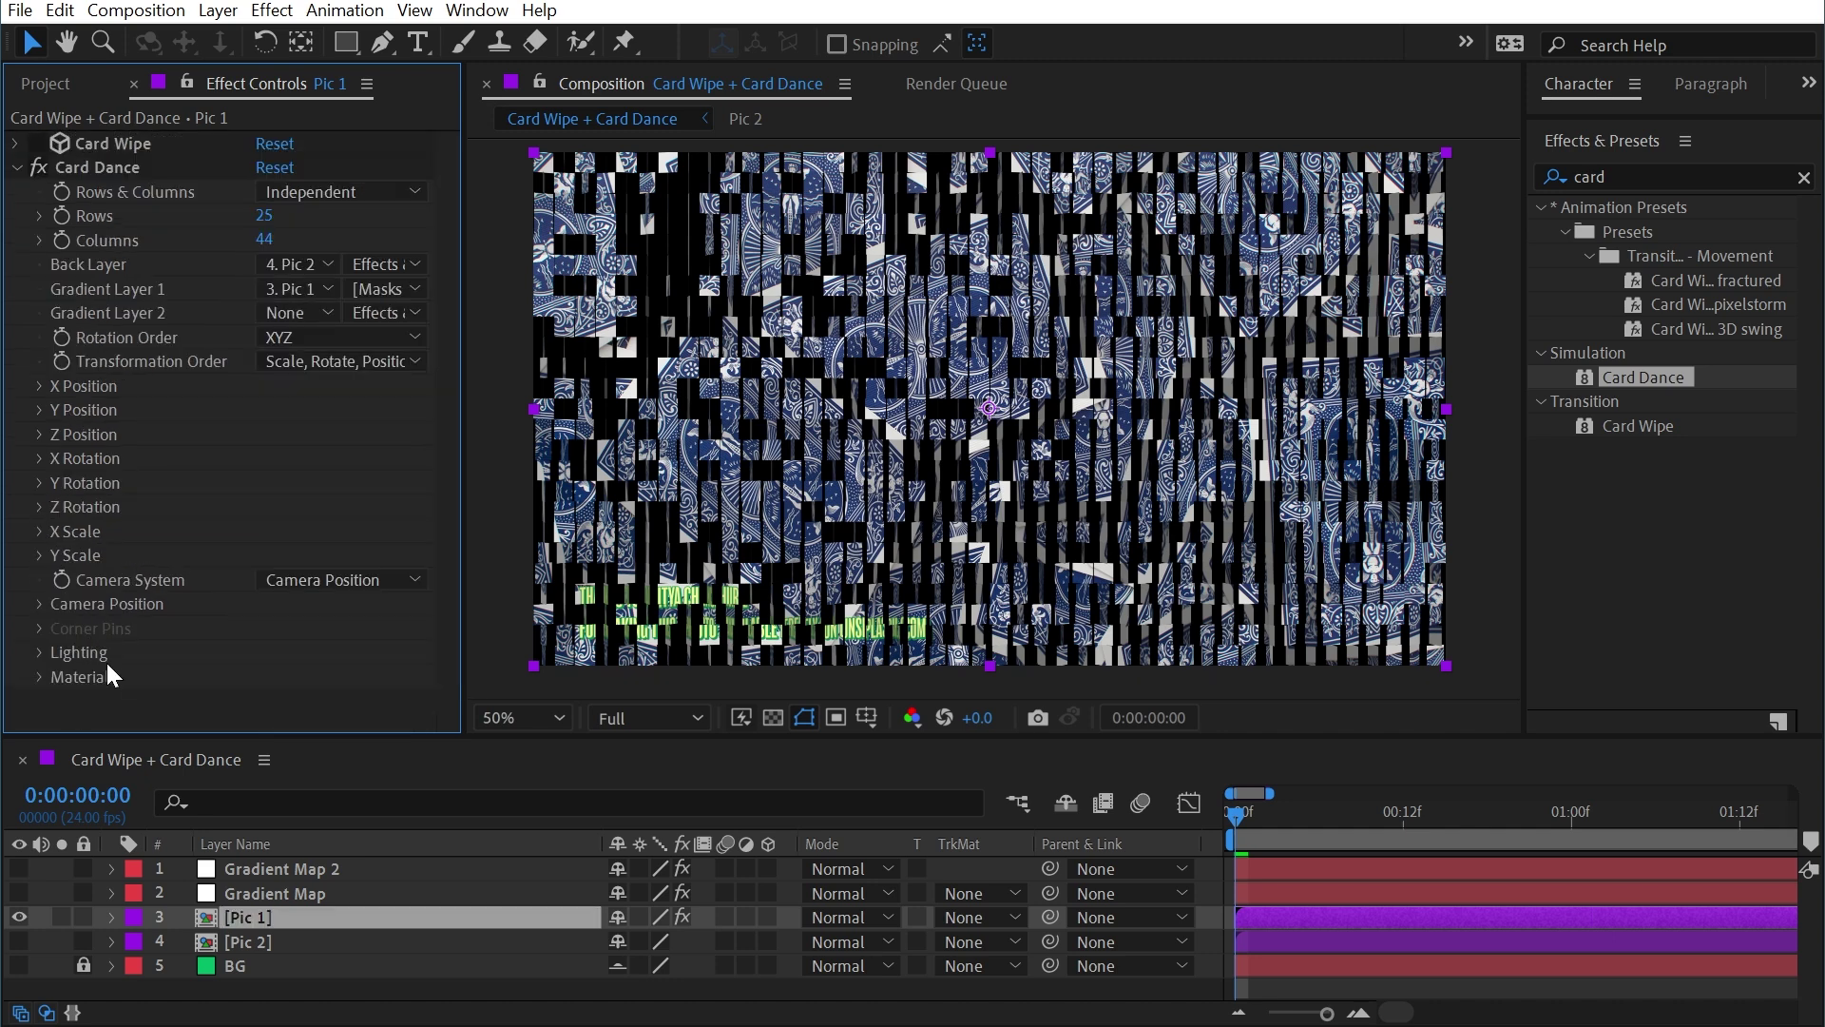
click(36, 653)
scroll(134, 599, down, 1)
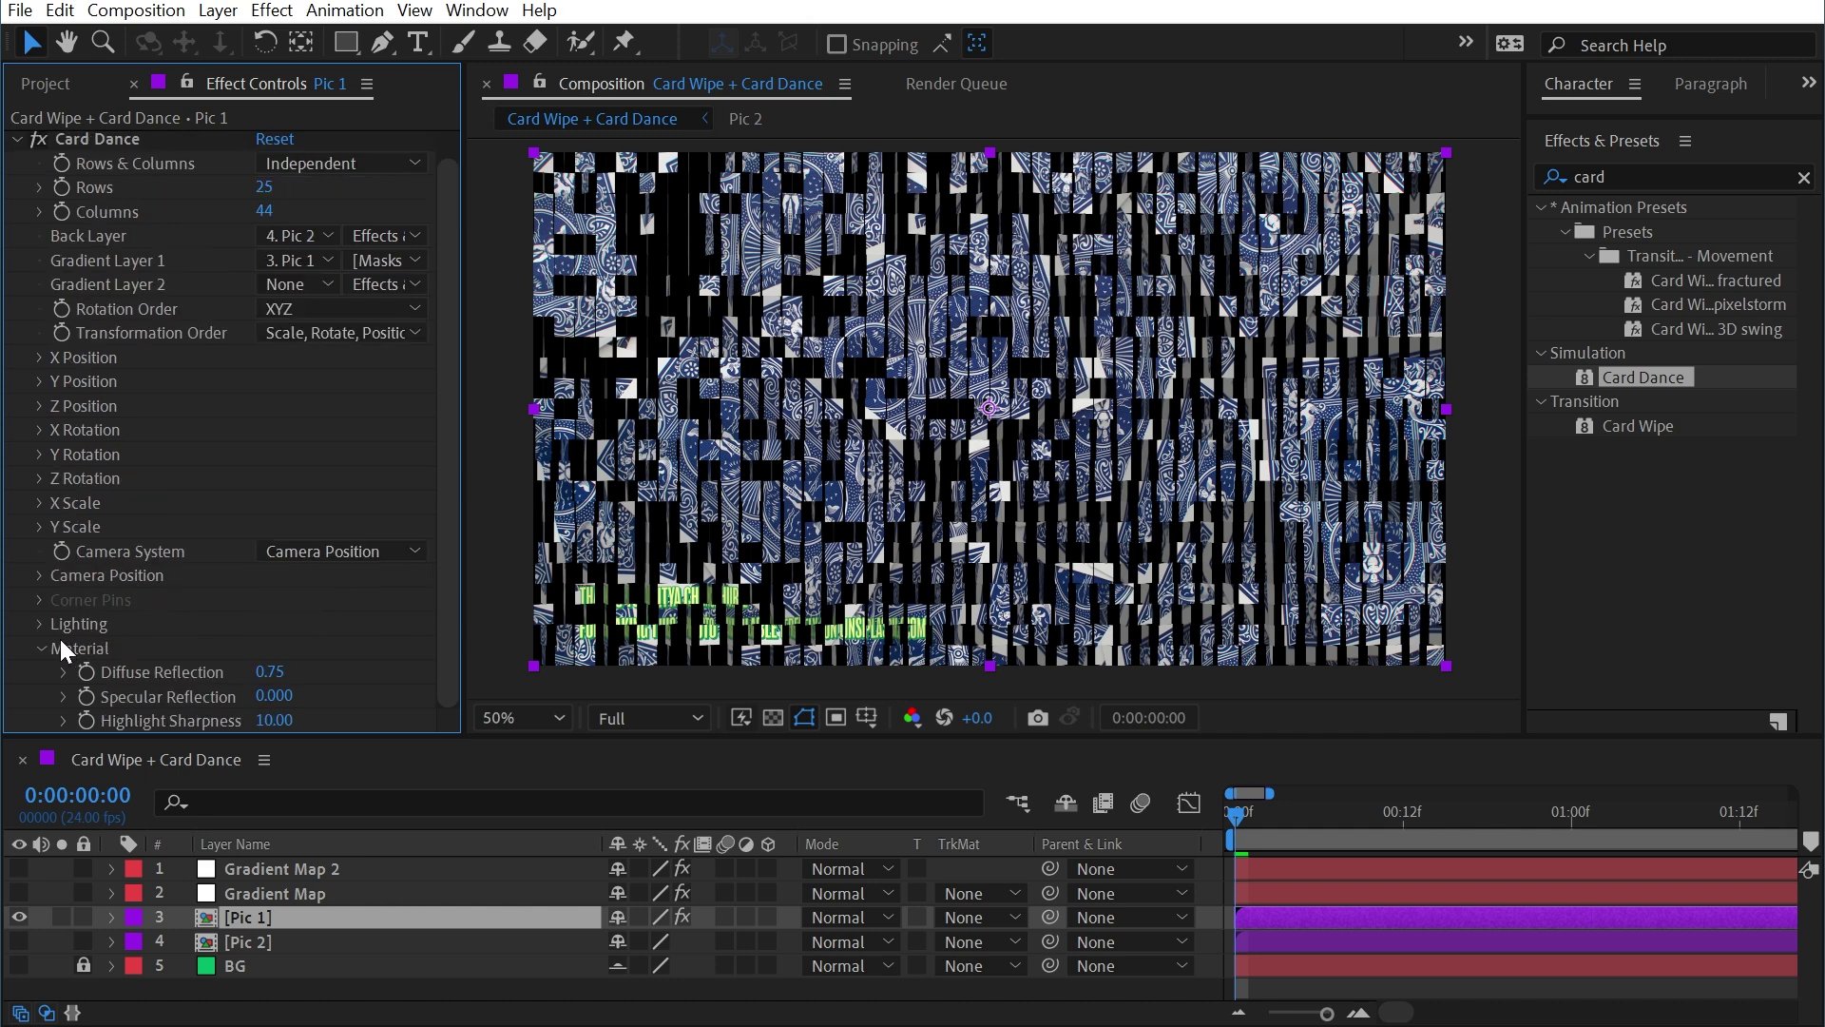
click(38, 647)
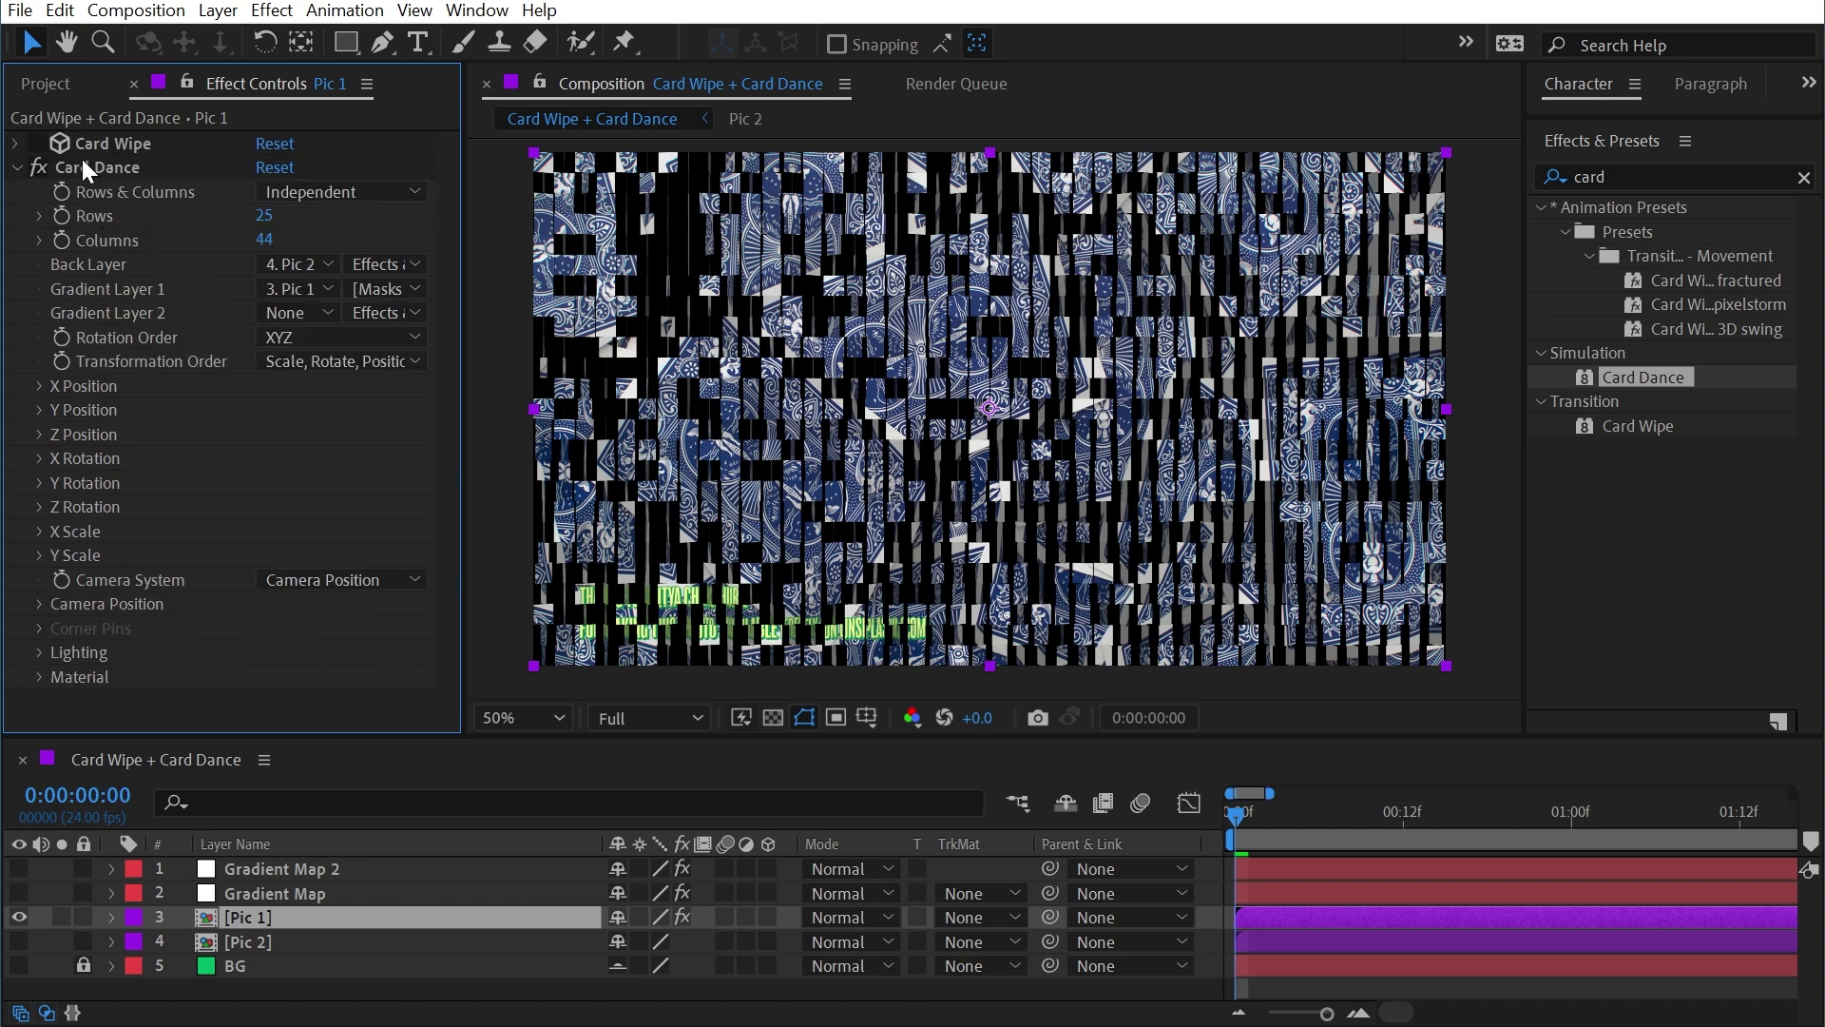
click(14, 144)
click(14, 142)
- Add the portrait photo of the woman in sunglasses to the composition above Pic 1 and hide Pic 1
click(48, 85)
click(154, 451)
click(143, 475)
drag(133, 503, 241, 907)
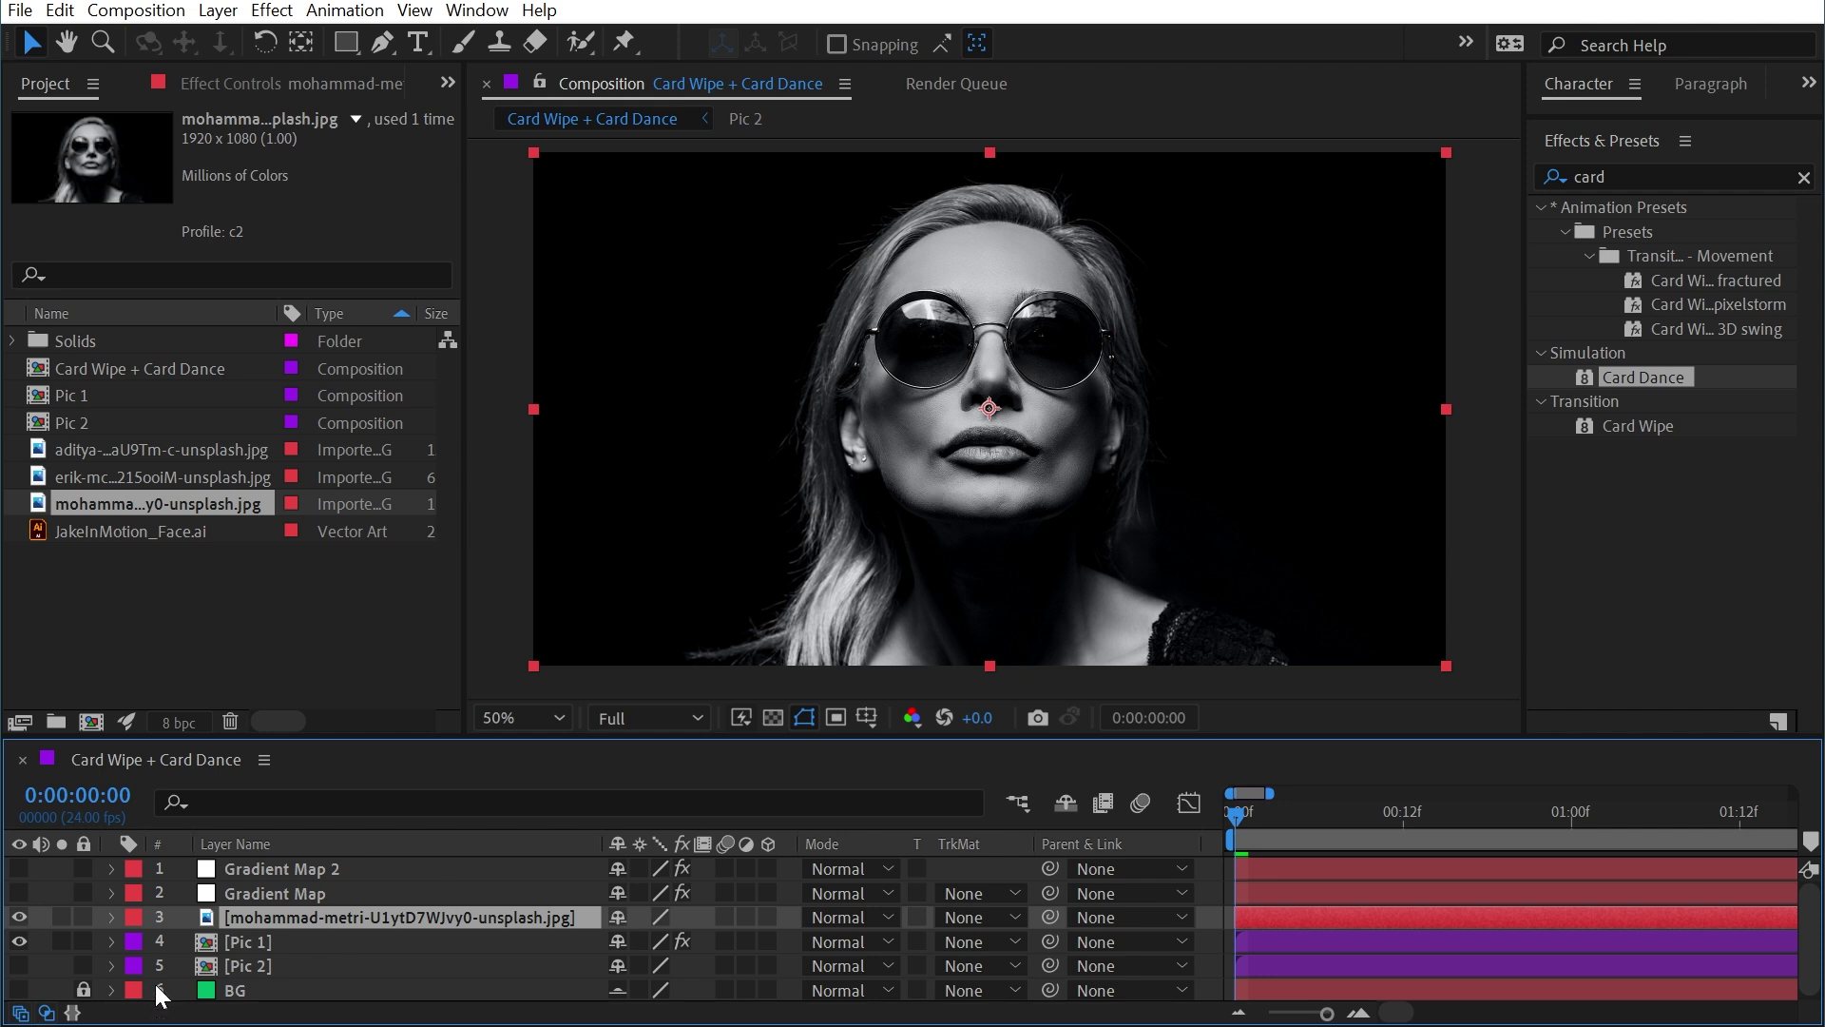
click(18, 941)
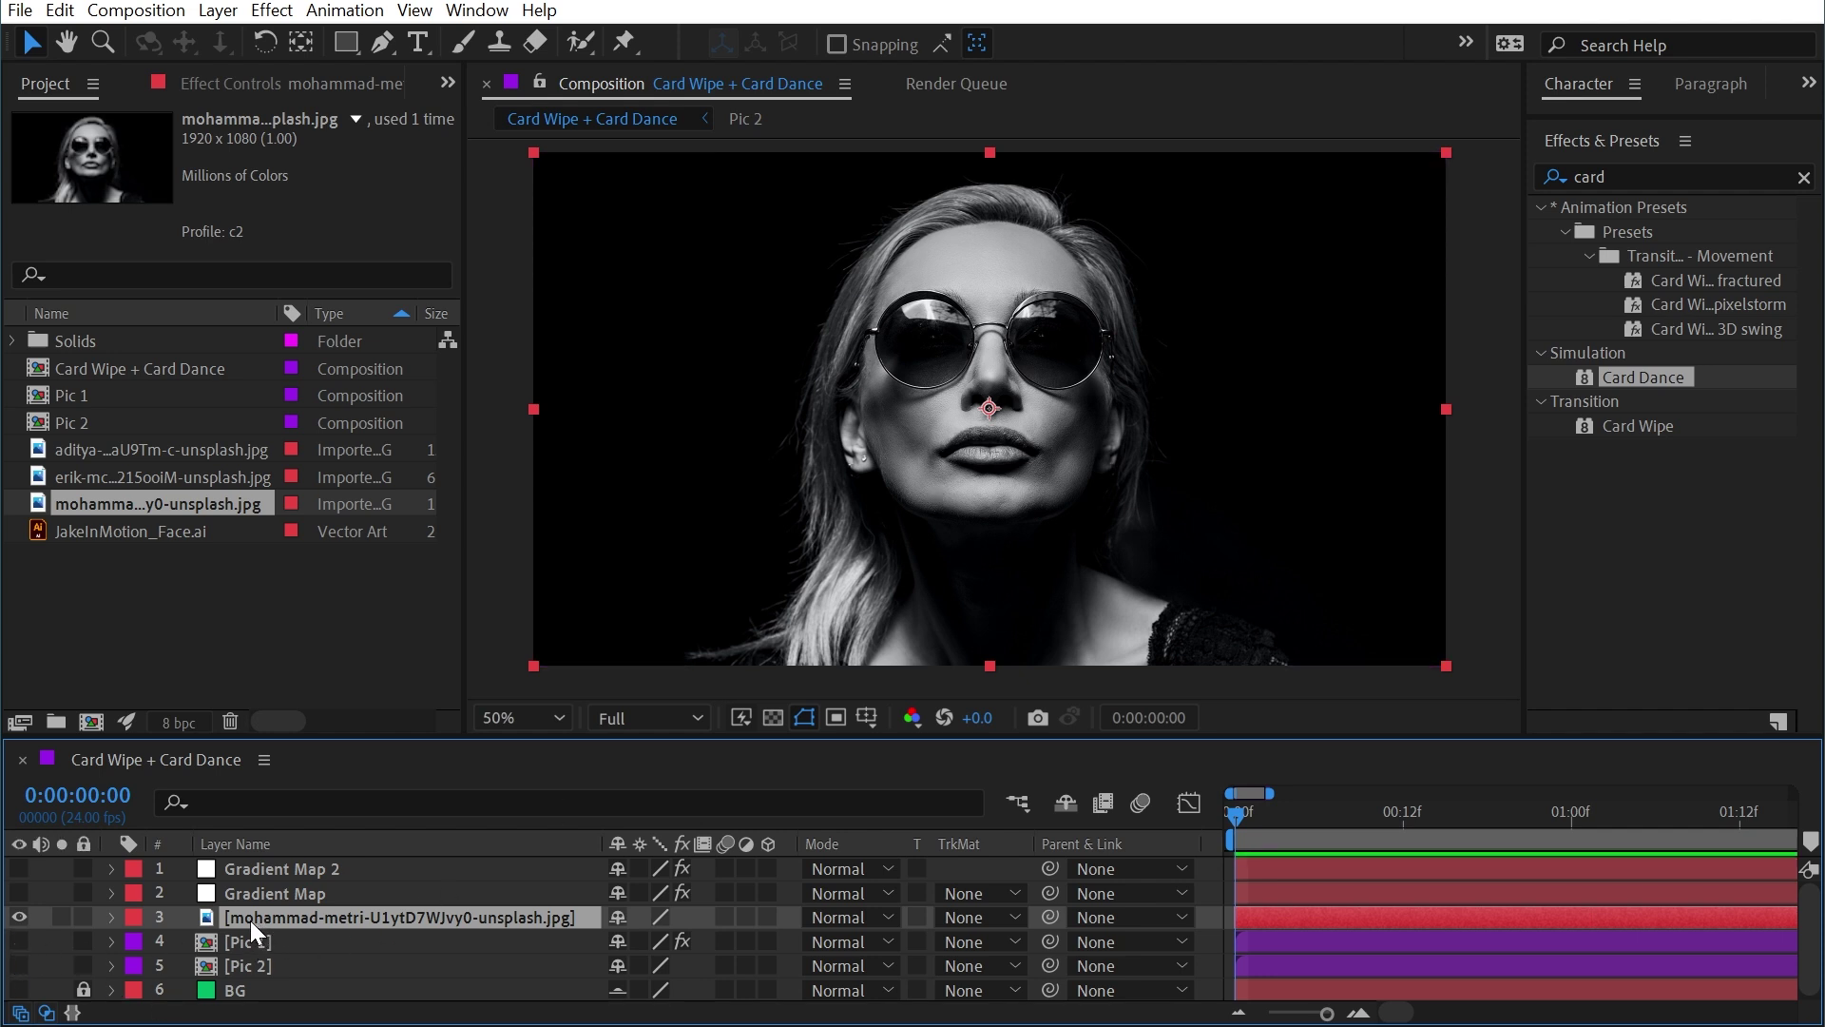
- Apply Card Dance to the portrait photo and set Gradient Layer 1 to the portrait layer itself
drag(1642, 378, 1097, 369)
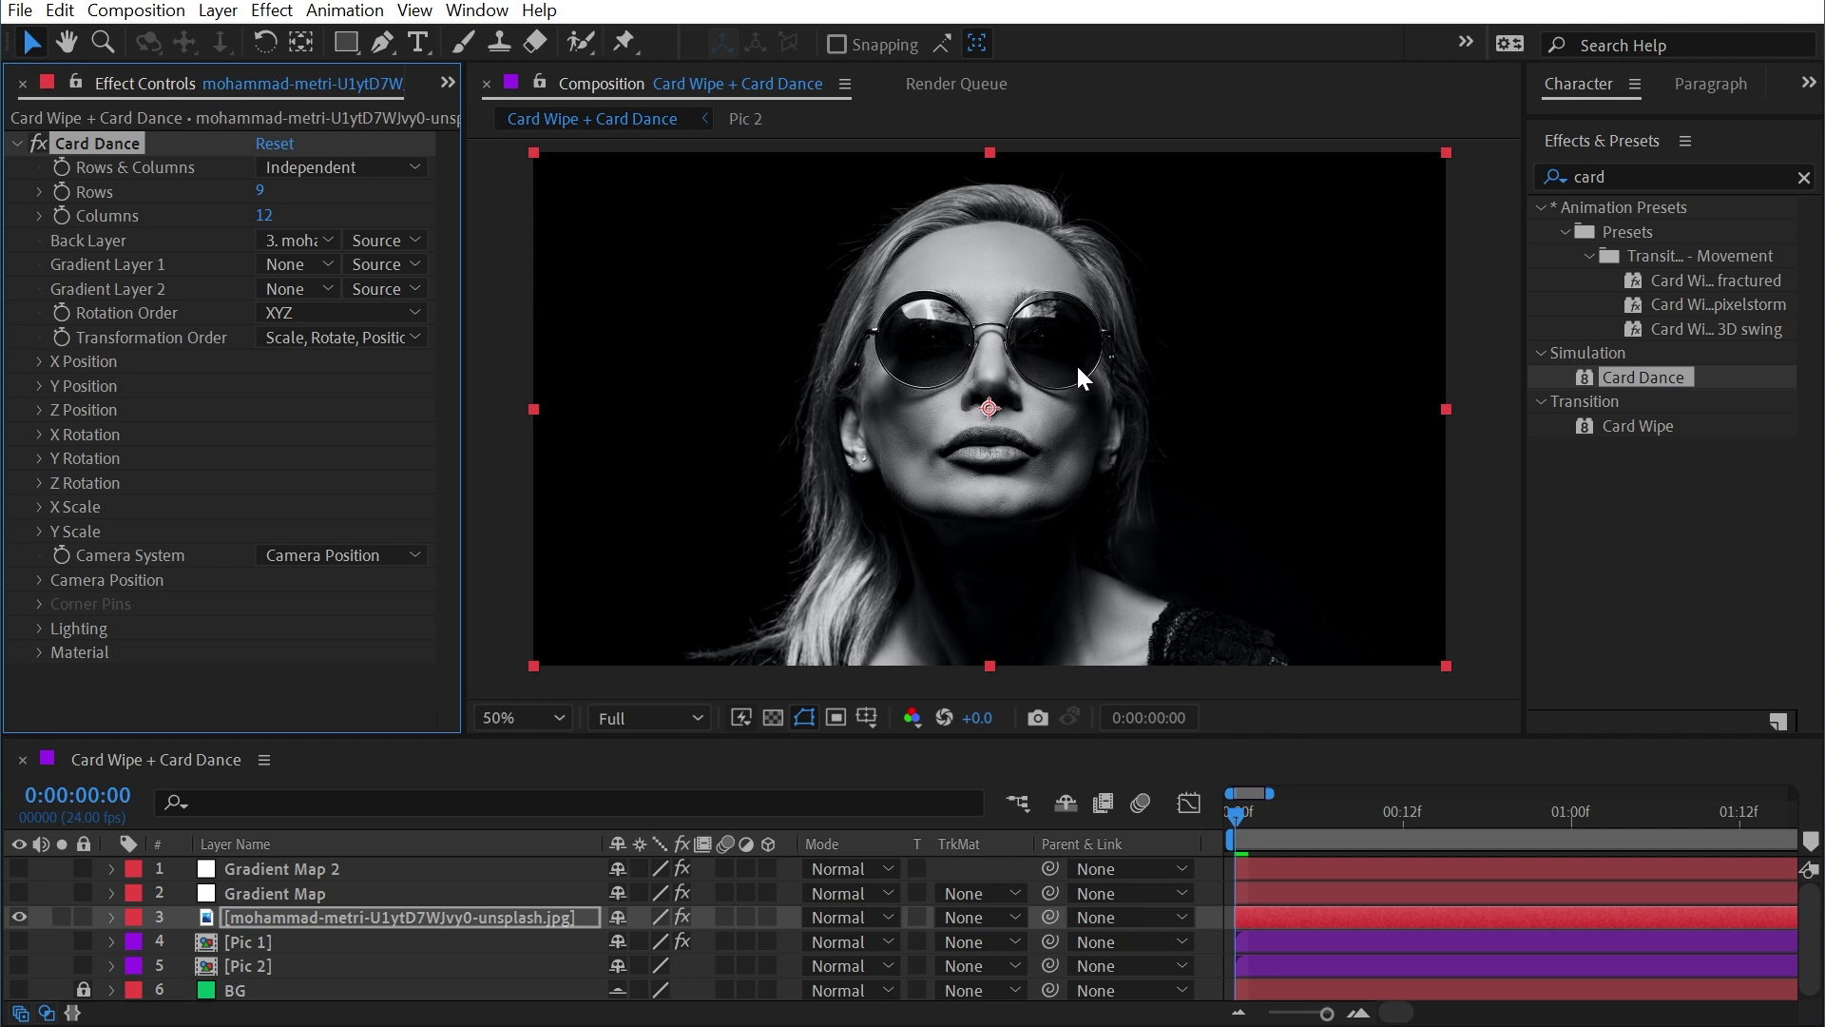
click(322, 264)
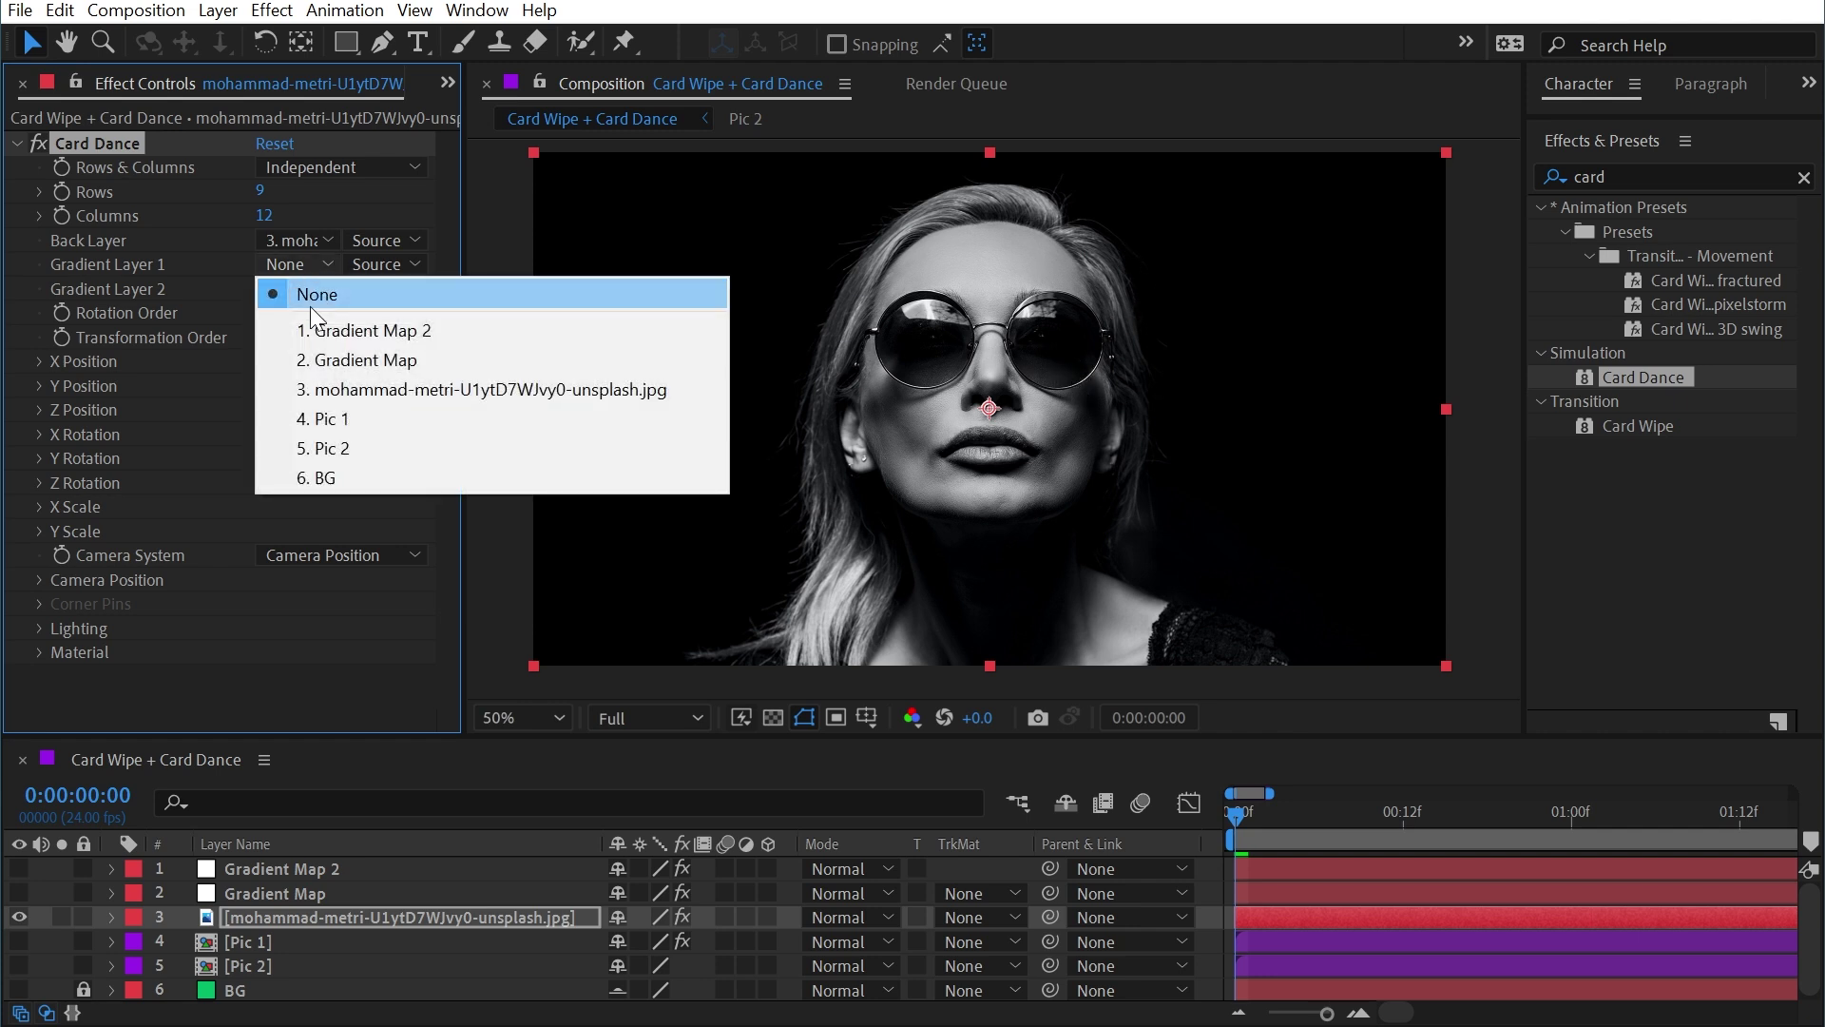
click(395, 390)
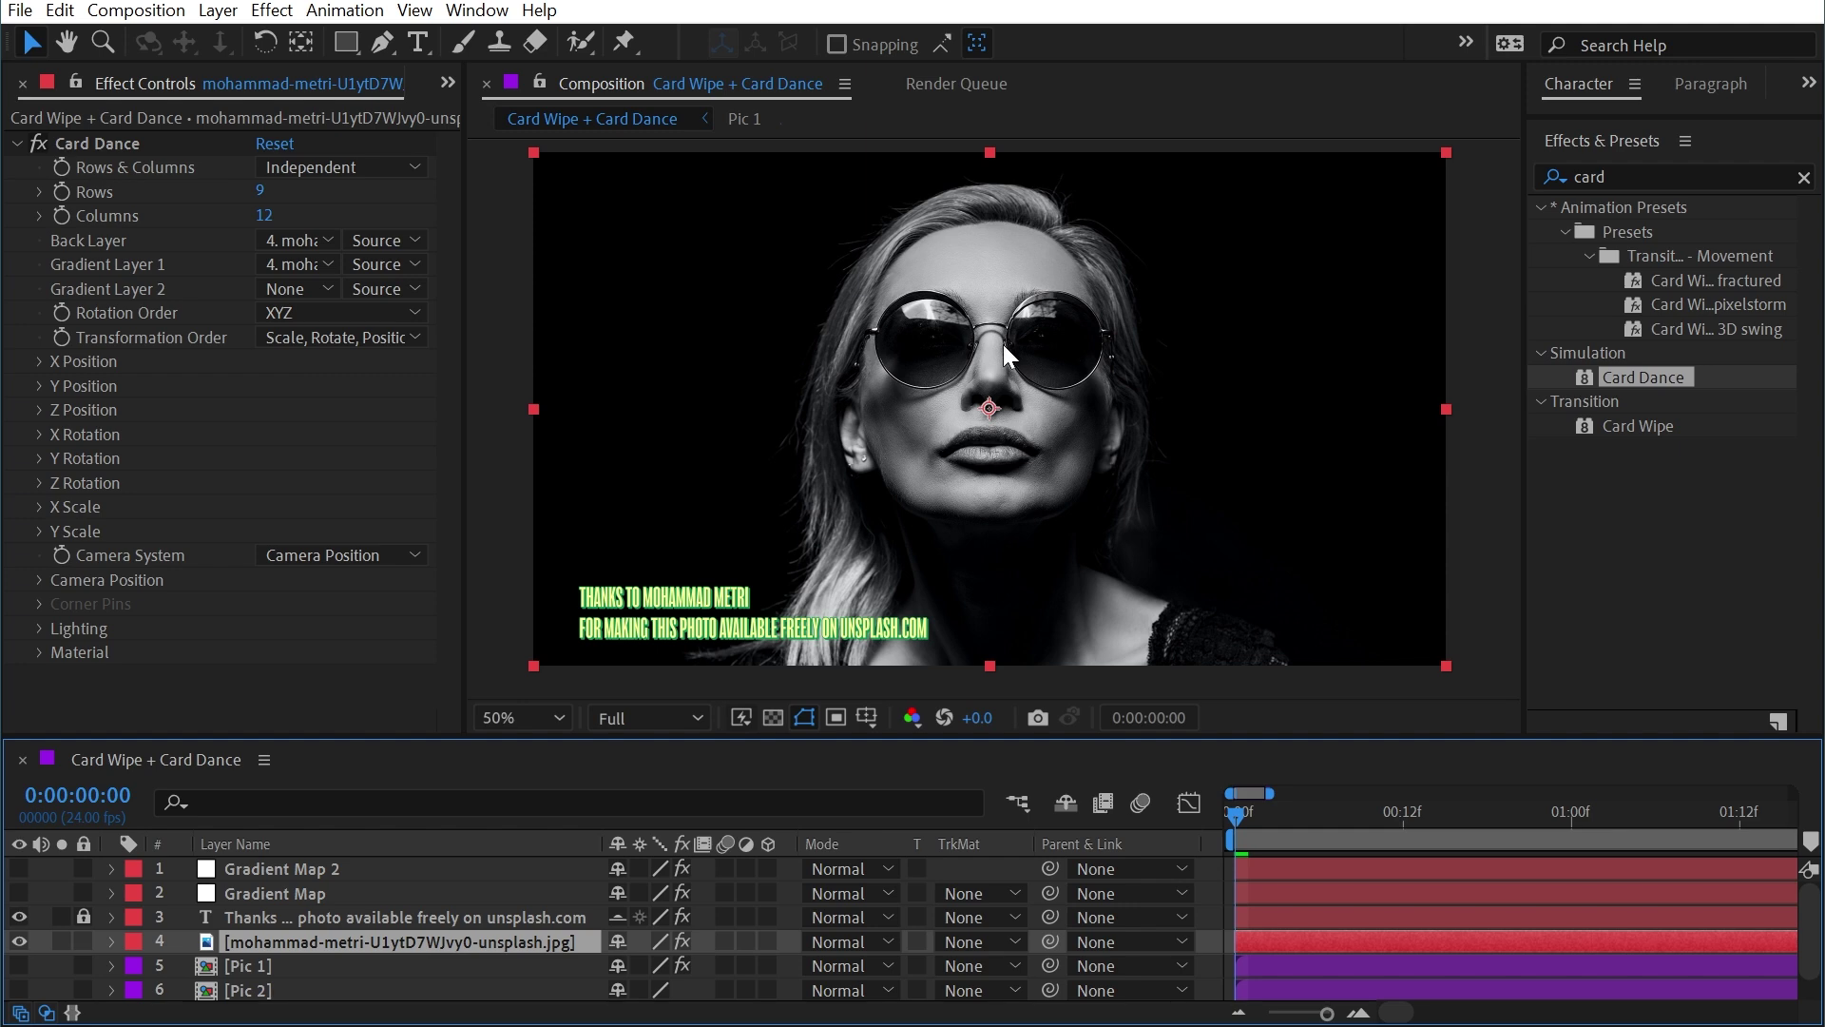
- Set the portrait's Card Dance Z Position Source to Intensity 1
click(47, 421)
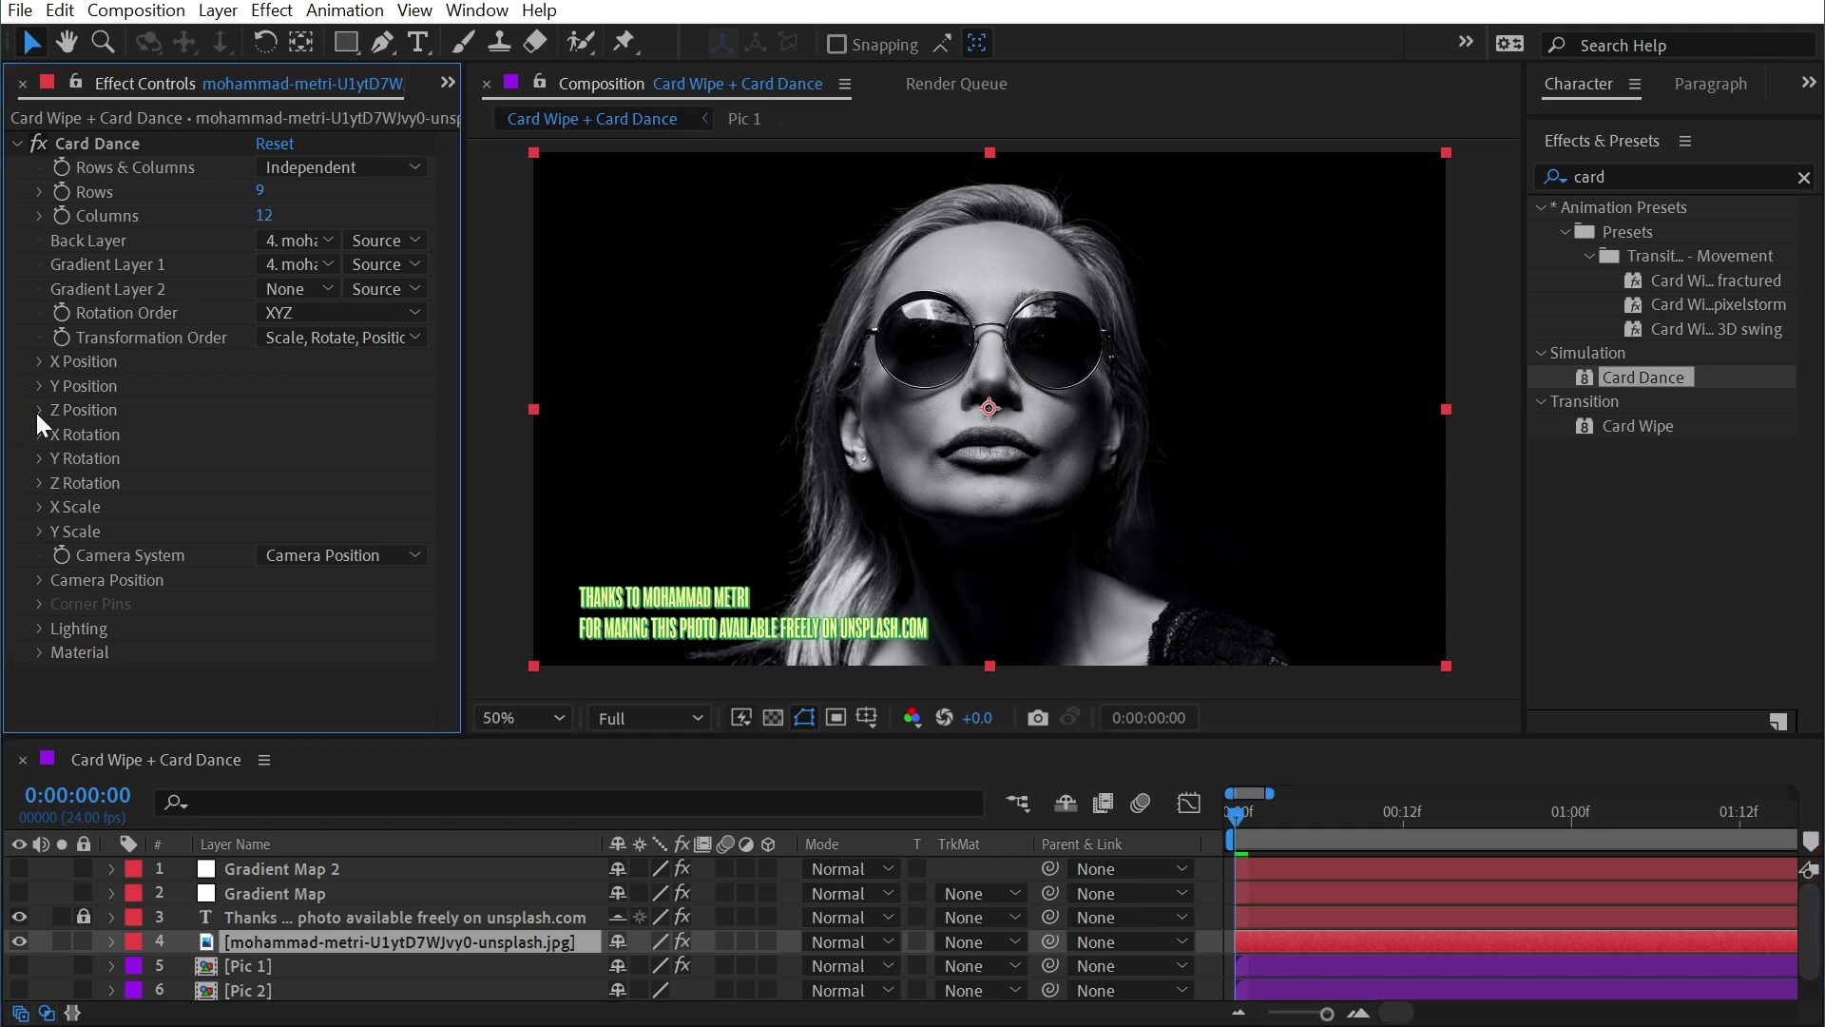
click(38, 409)
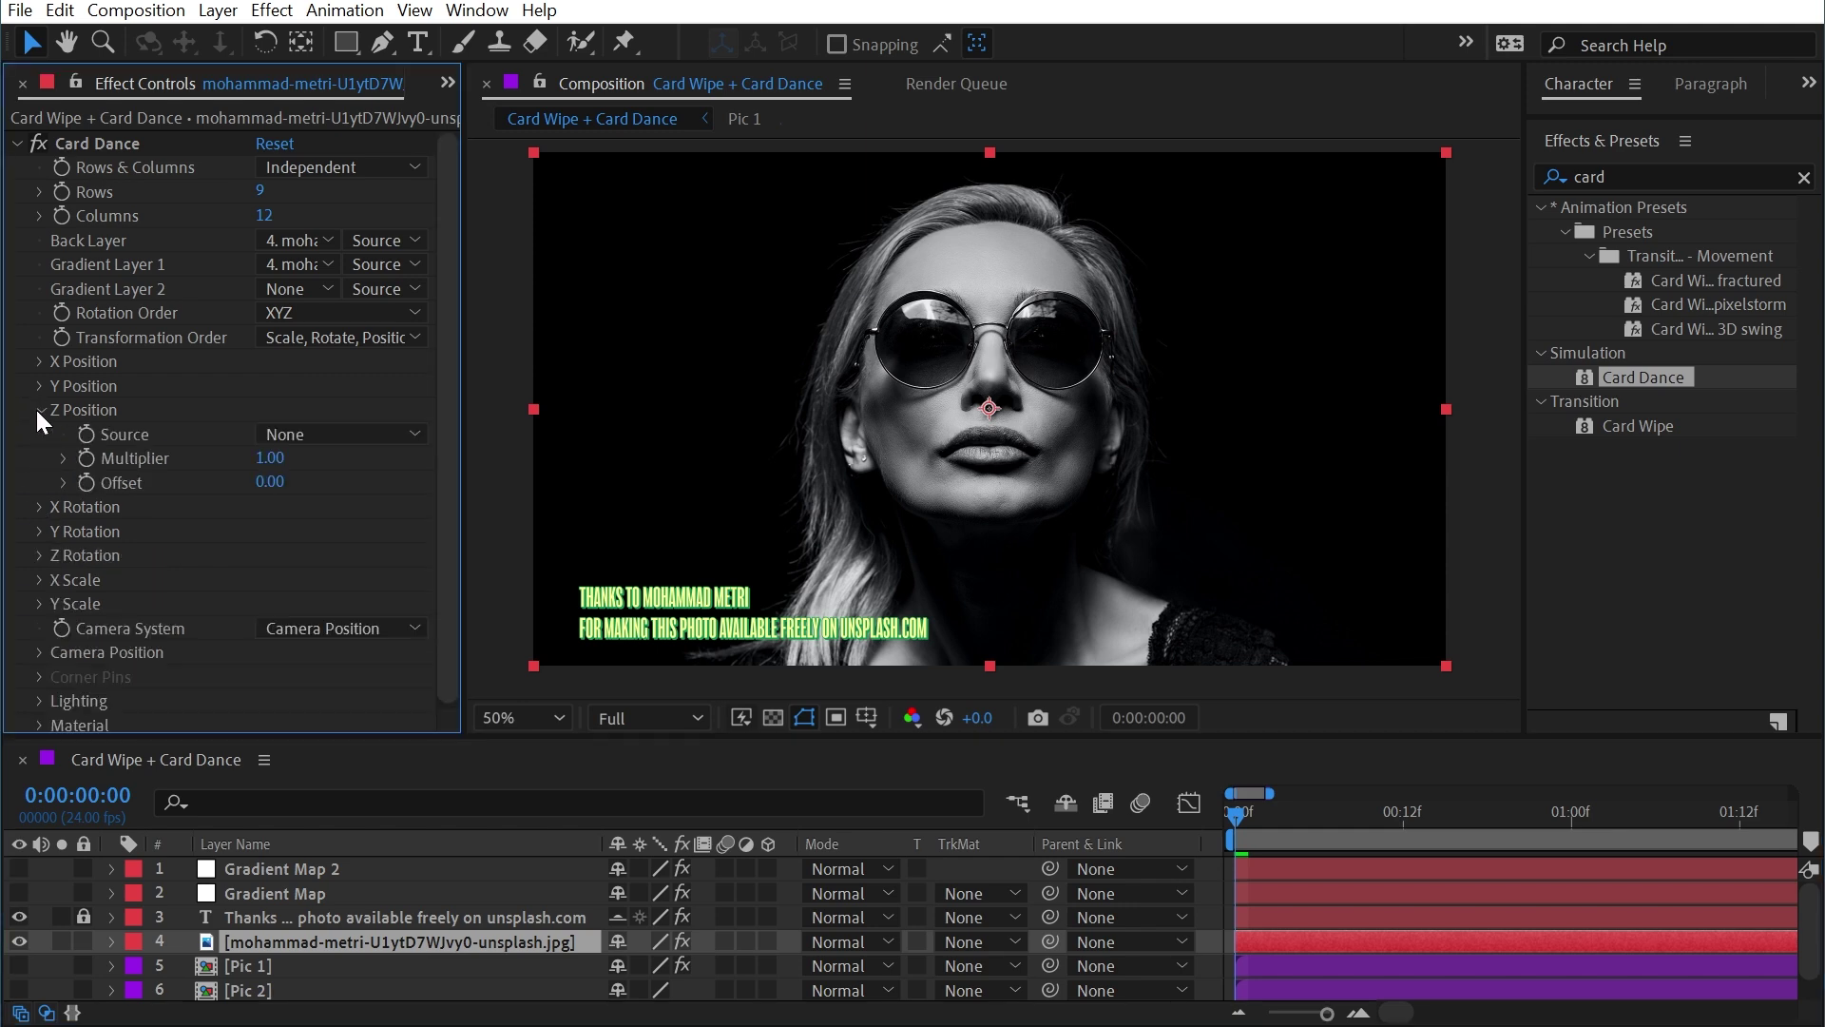
click(335, 435)
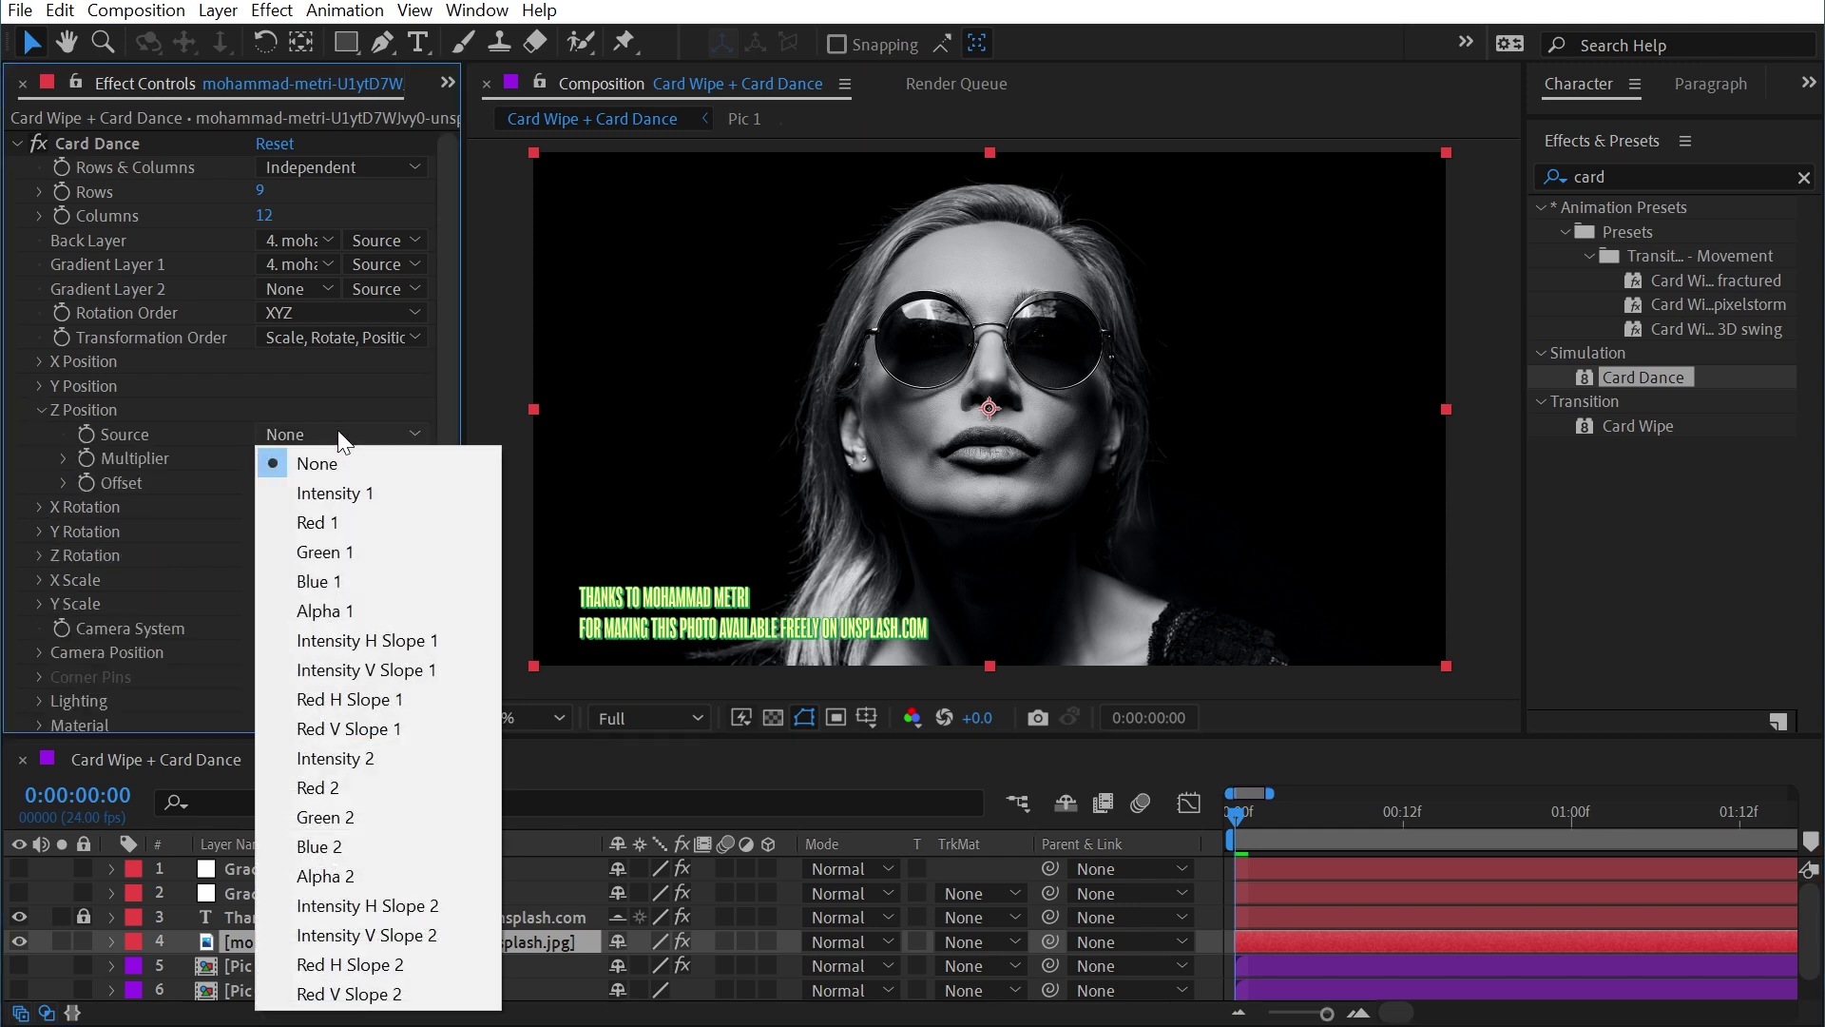
click(356, 491)
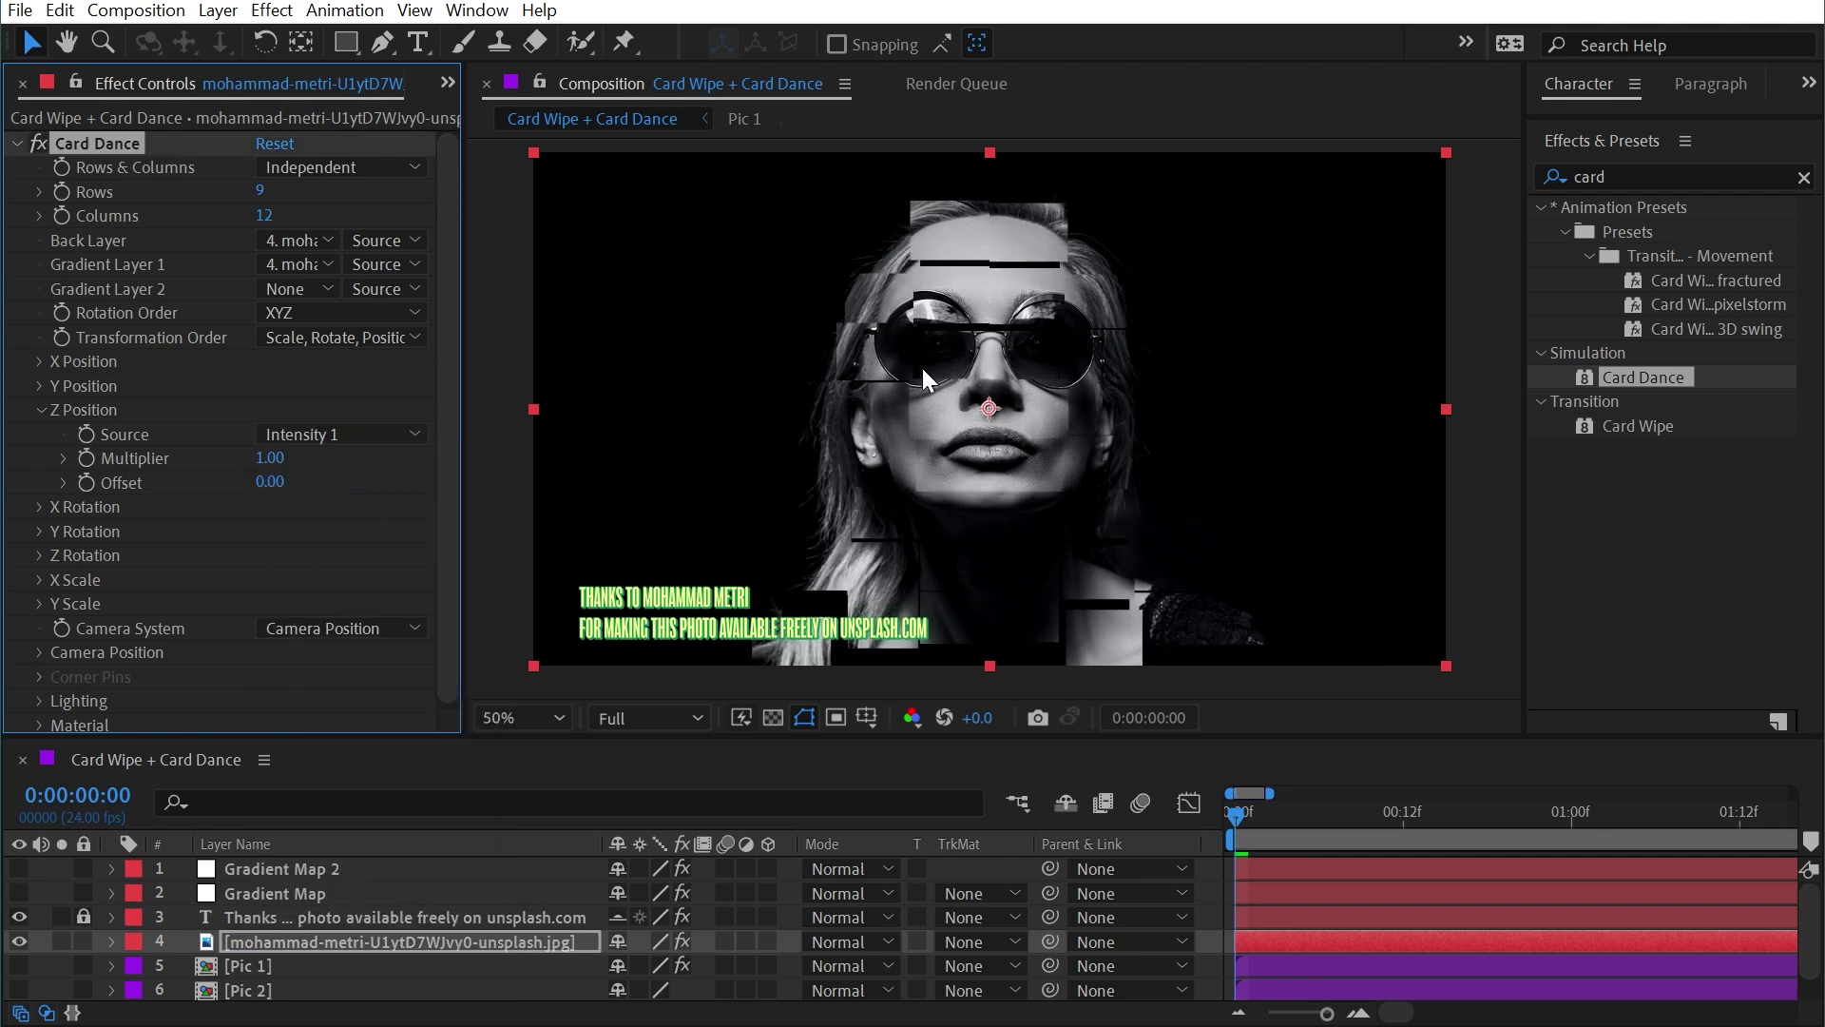
- Increase the portrait's Card Dance grid to 221 rows and 331 columns, and return the playhead to frame 0
drag(262, 197, 399, 205)
drag(268, 215, 333, 201)
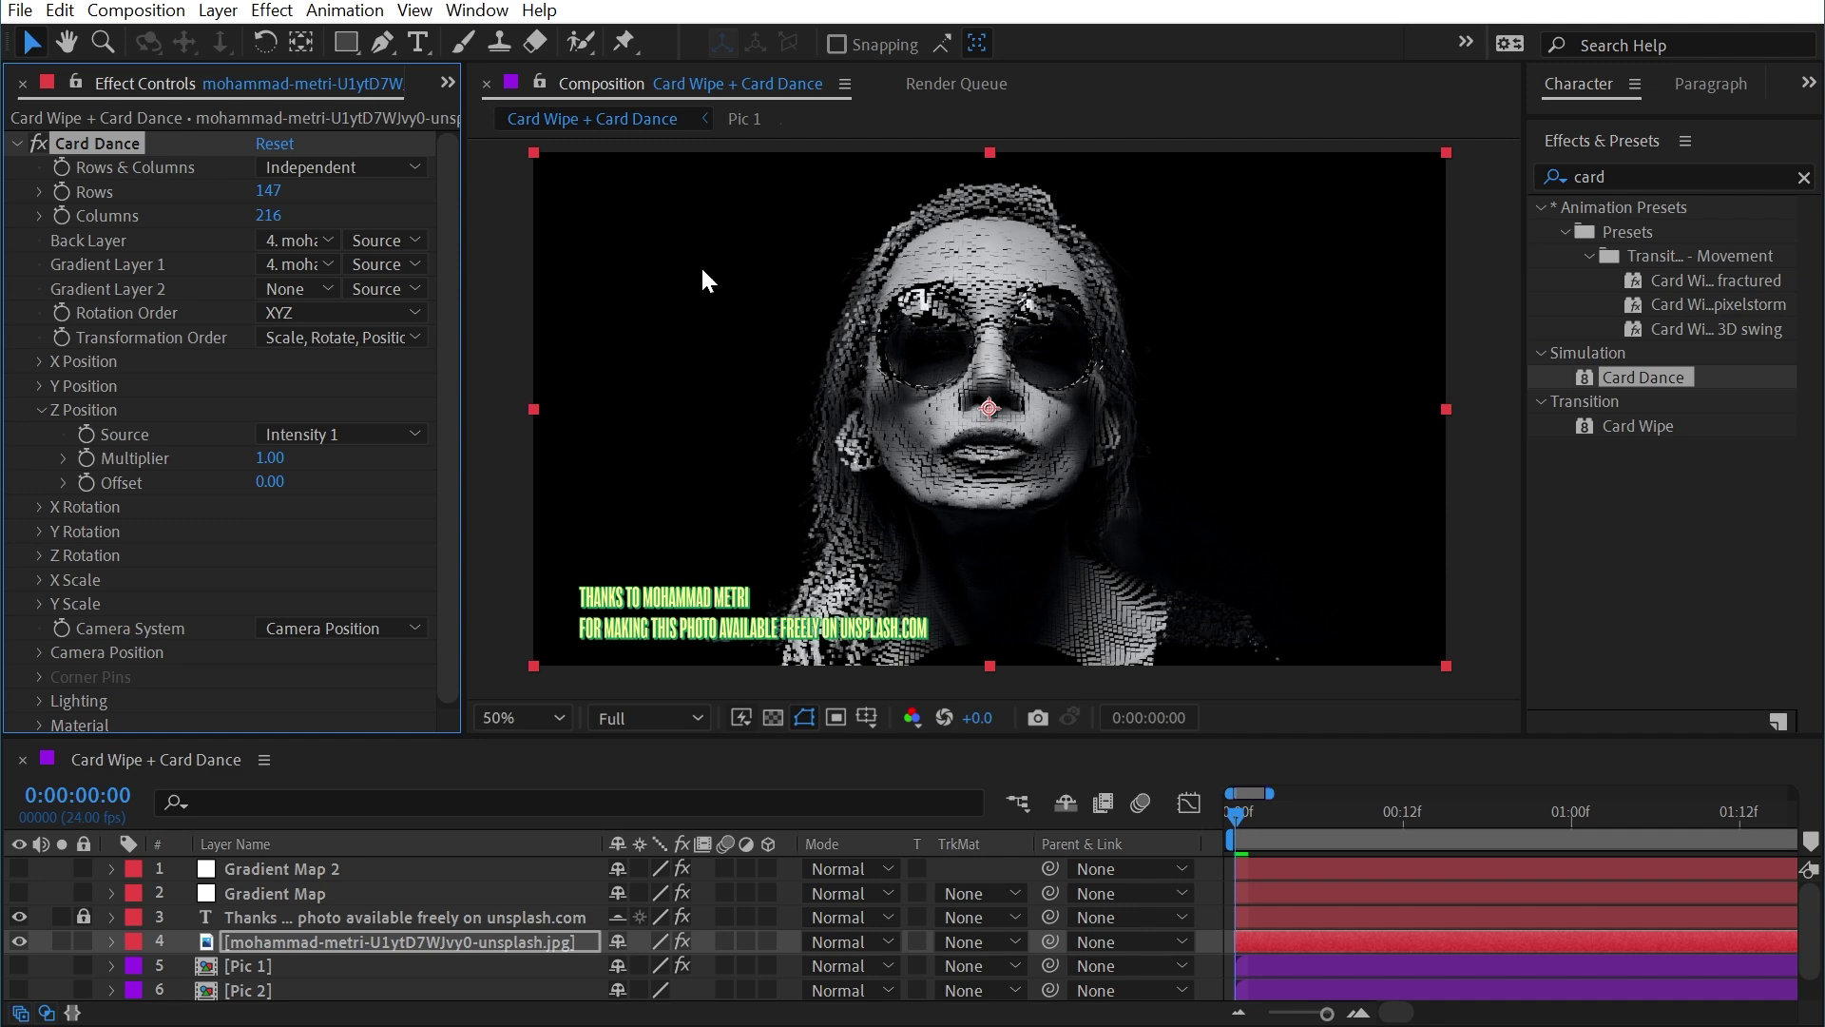
scroll(908, 246, up, 1)
drag(911, 246, 796, 285)
drag(268, 192, 350, 213)
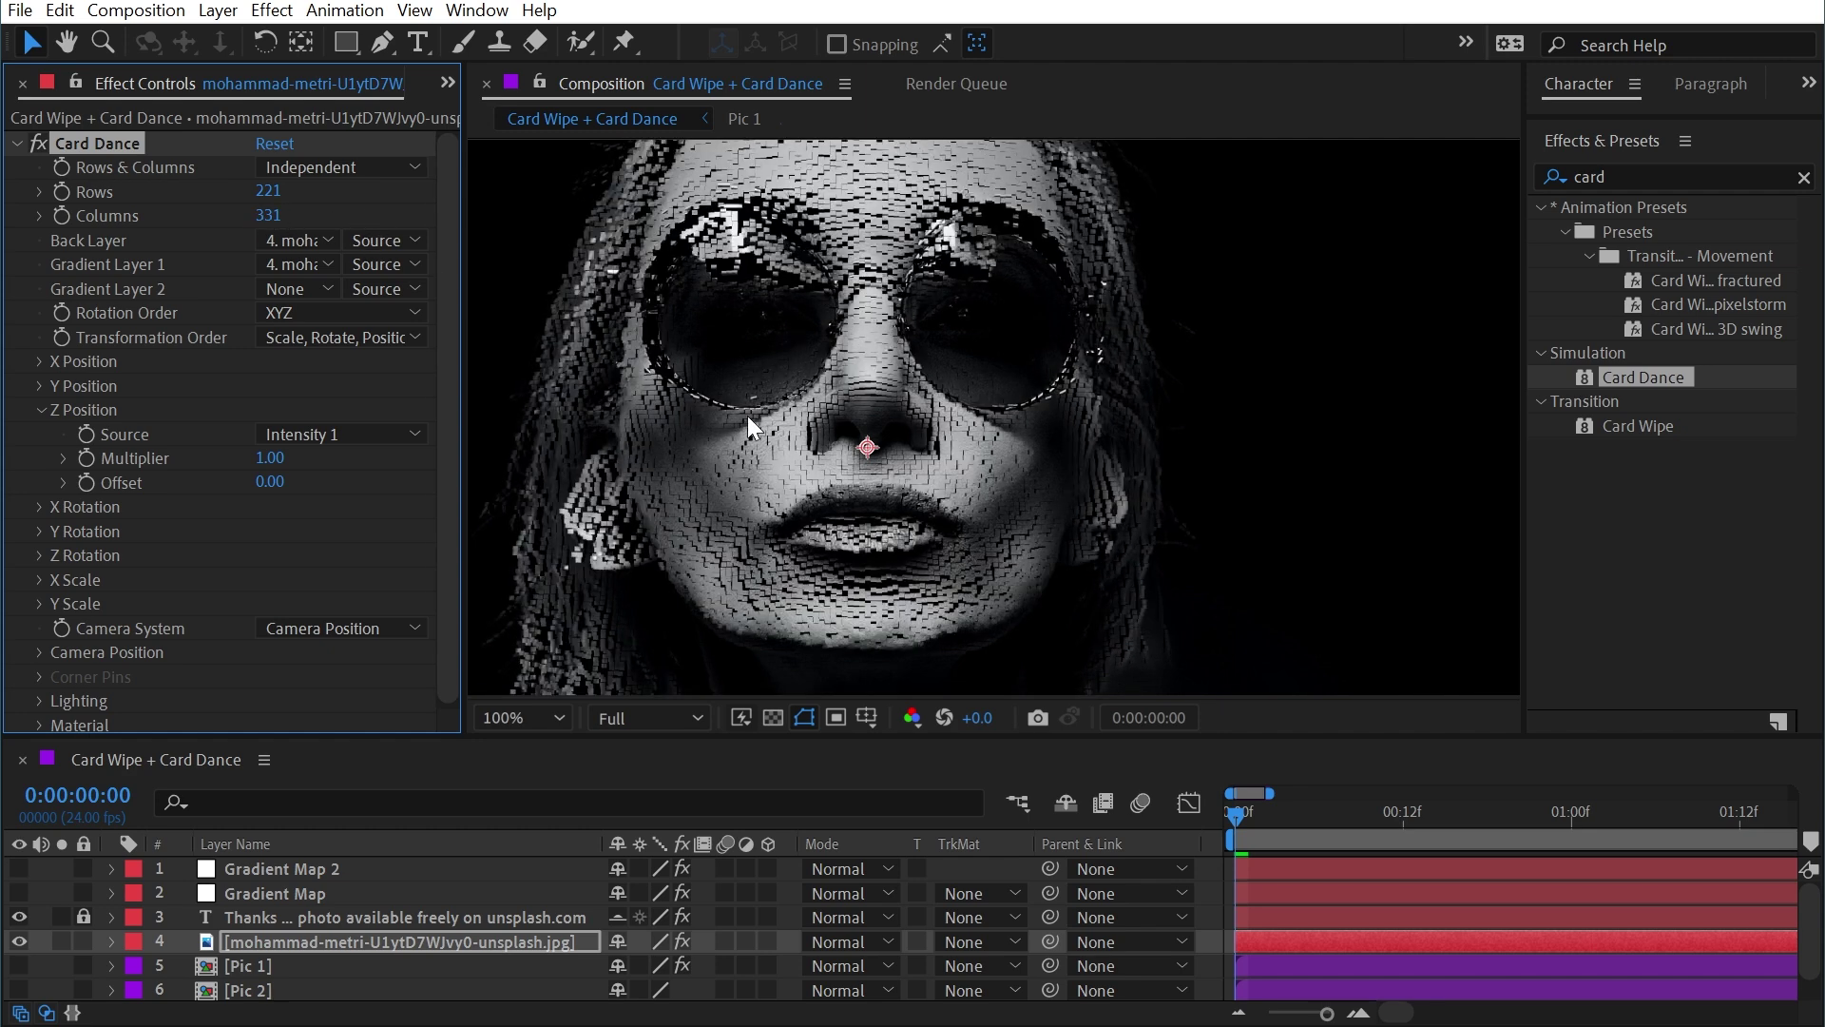
key(comma)
key(space)
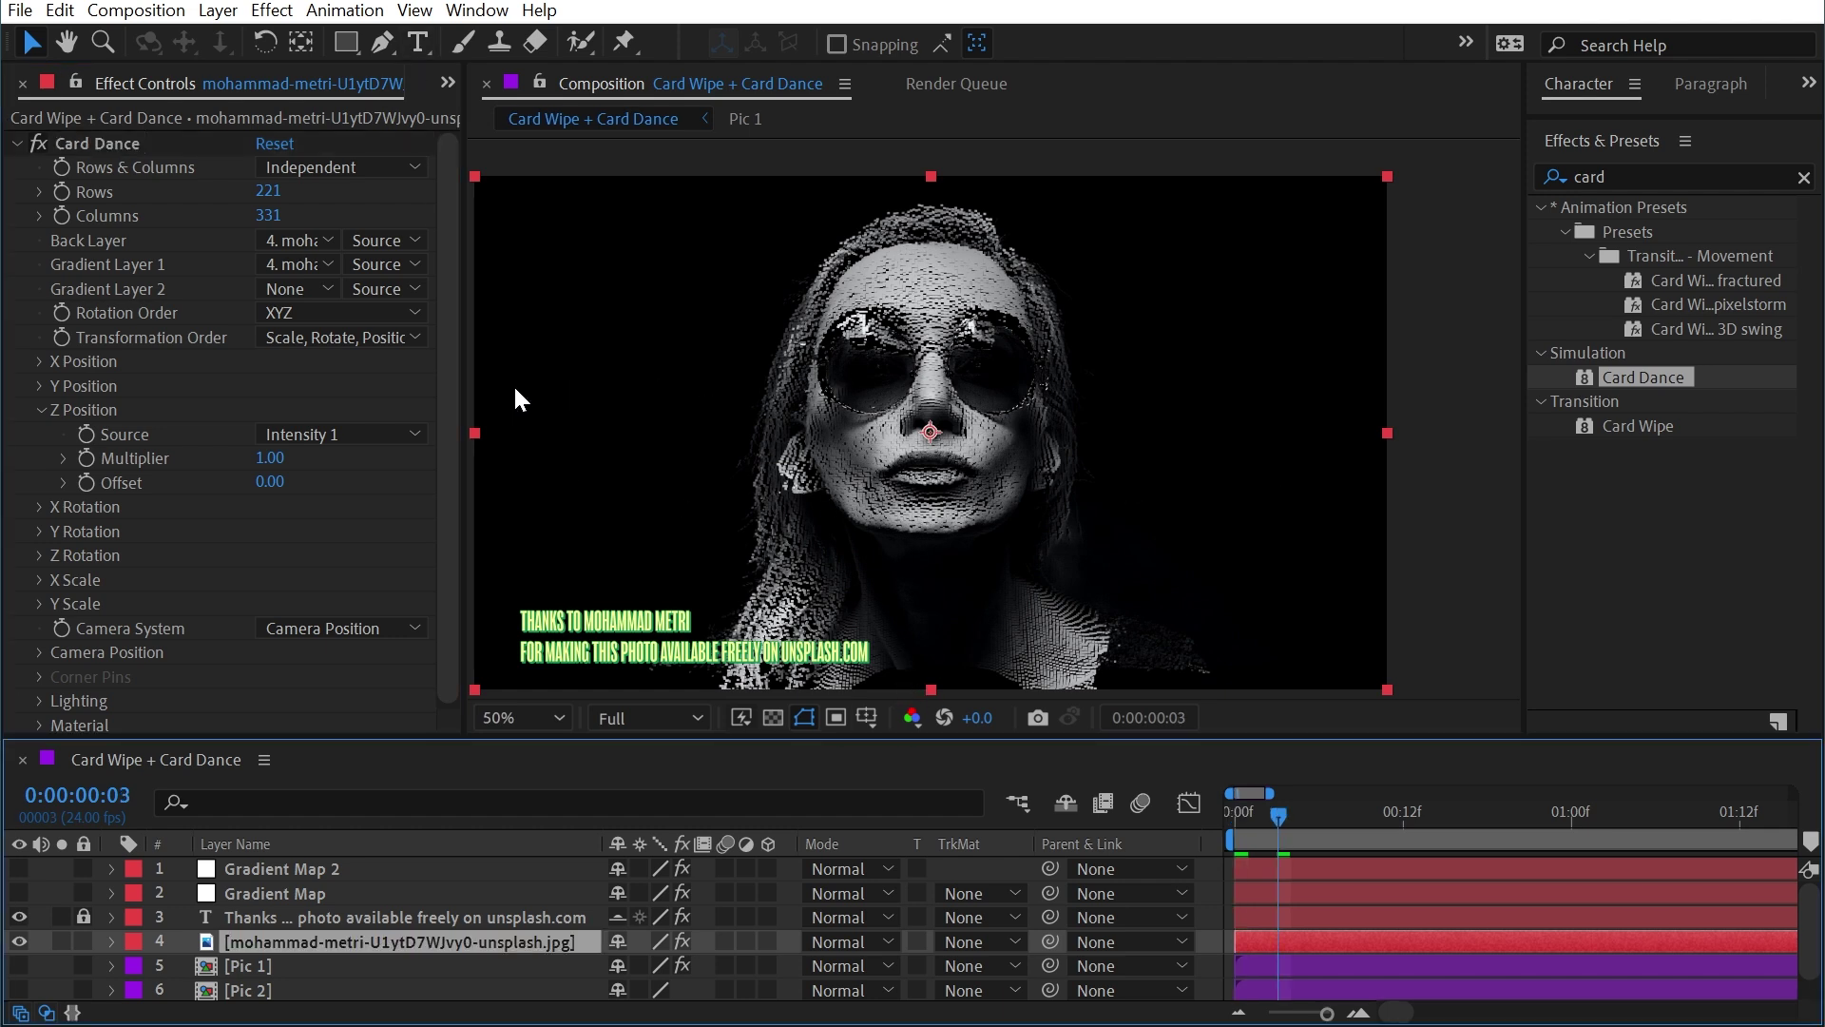
drag(1266, 818, 1167, 813)
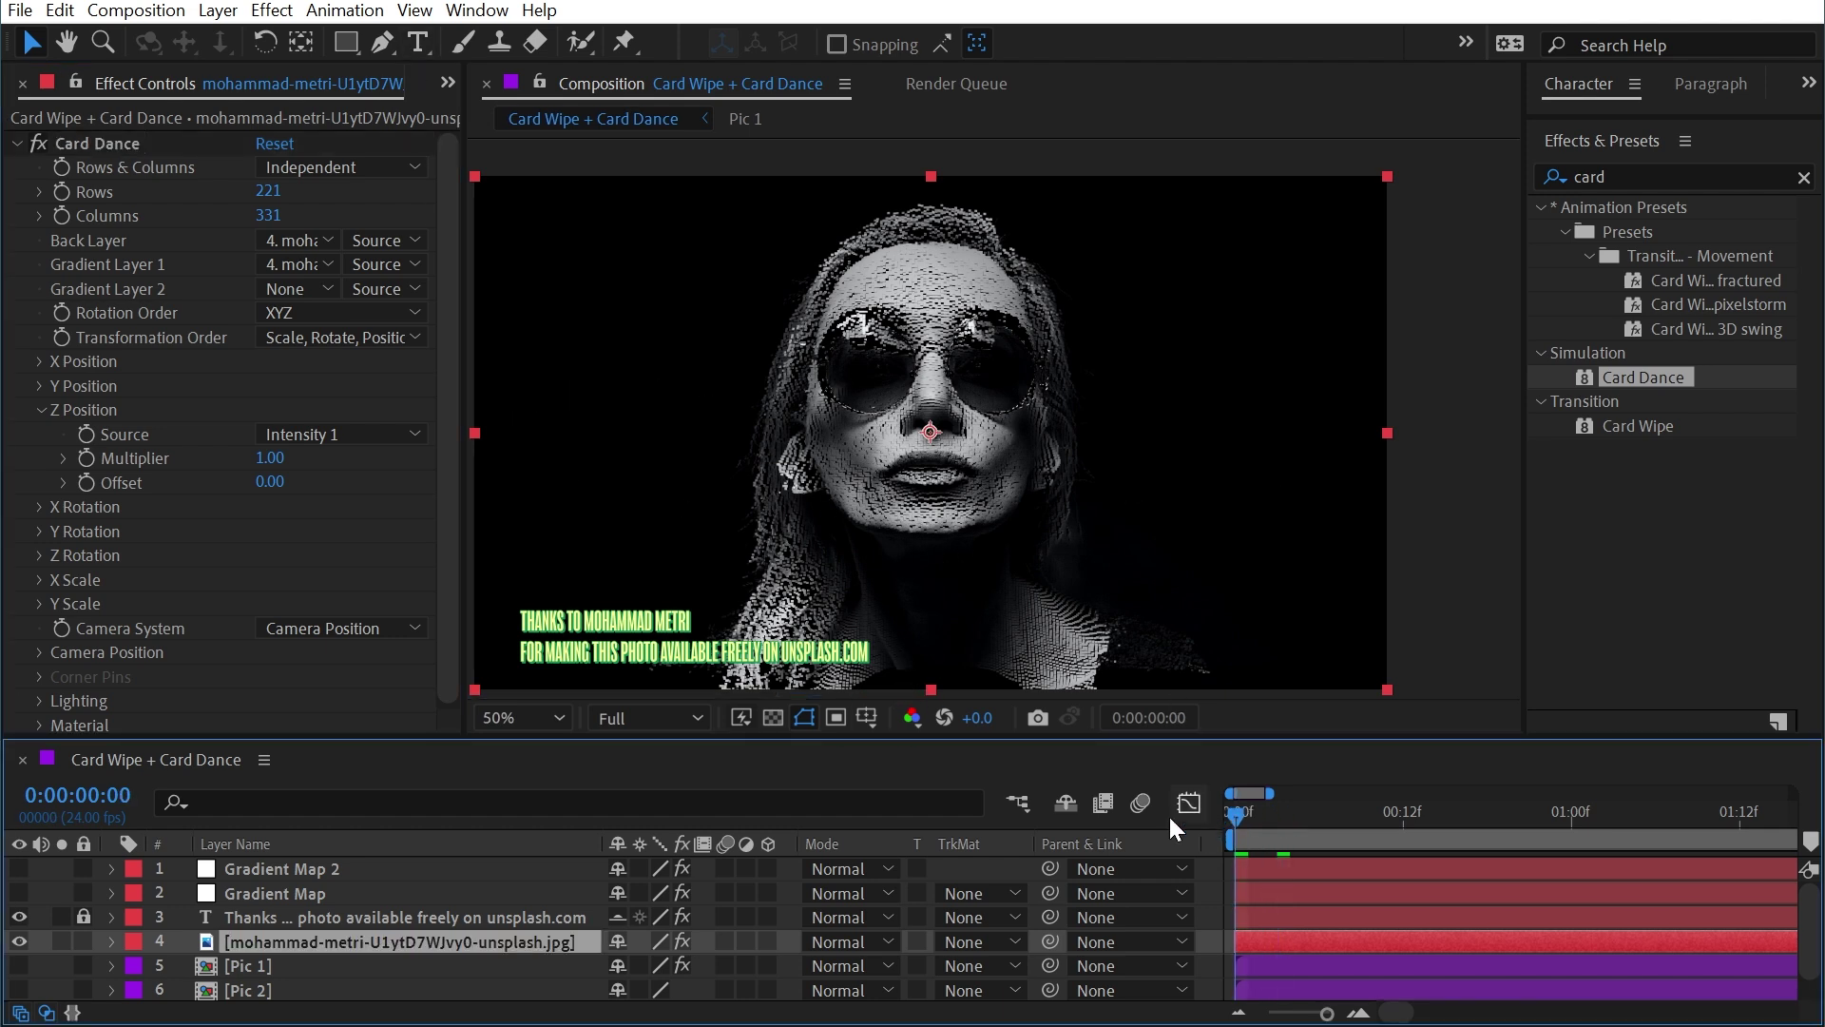
- Switch the portrait's Card Dance Camera System to Comp Camera and add a 35mm two-node camera named Camera 1
click(283, 633)
click(357, 714)
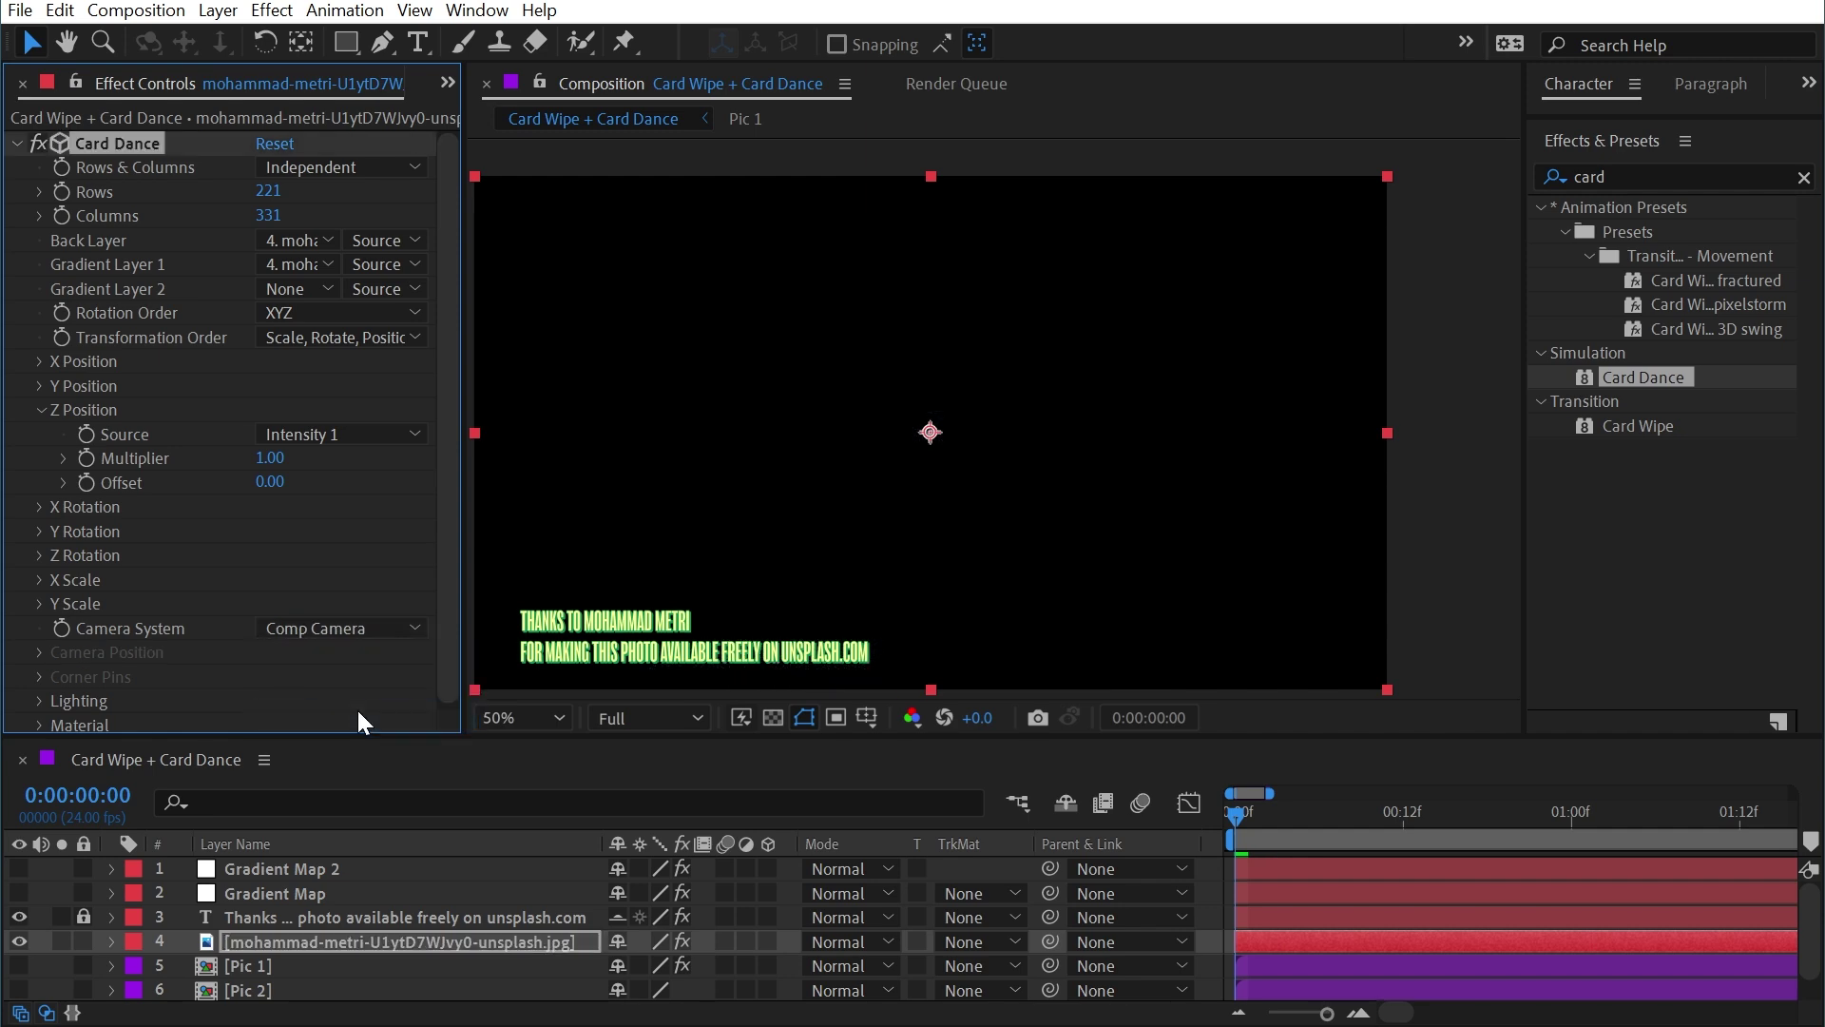
click(218, 13)
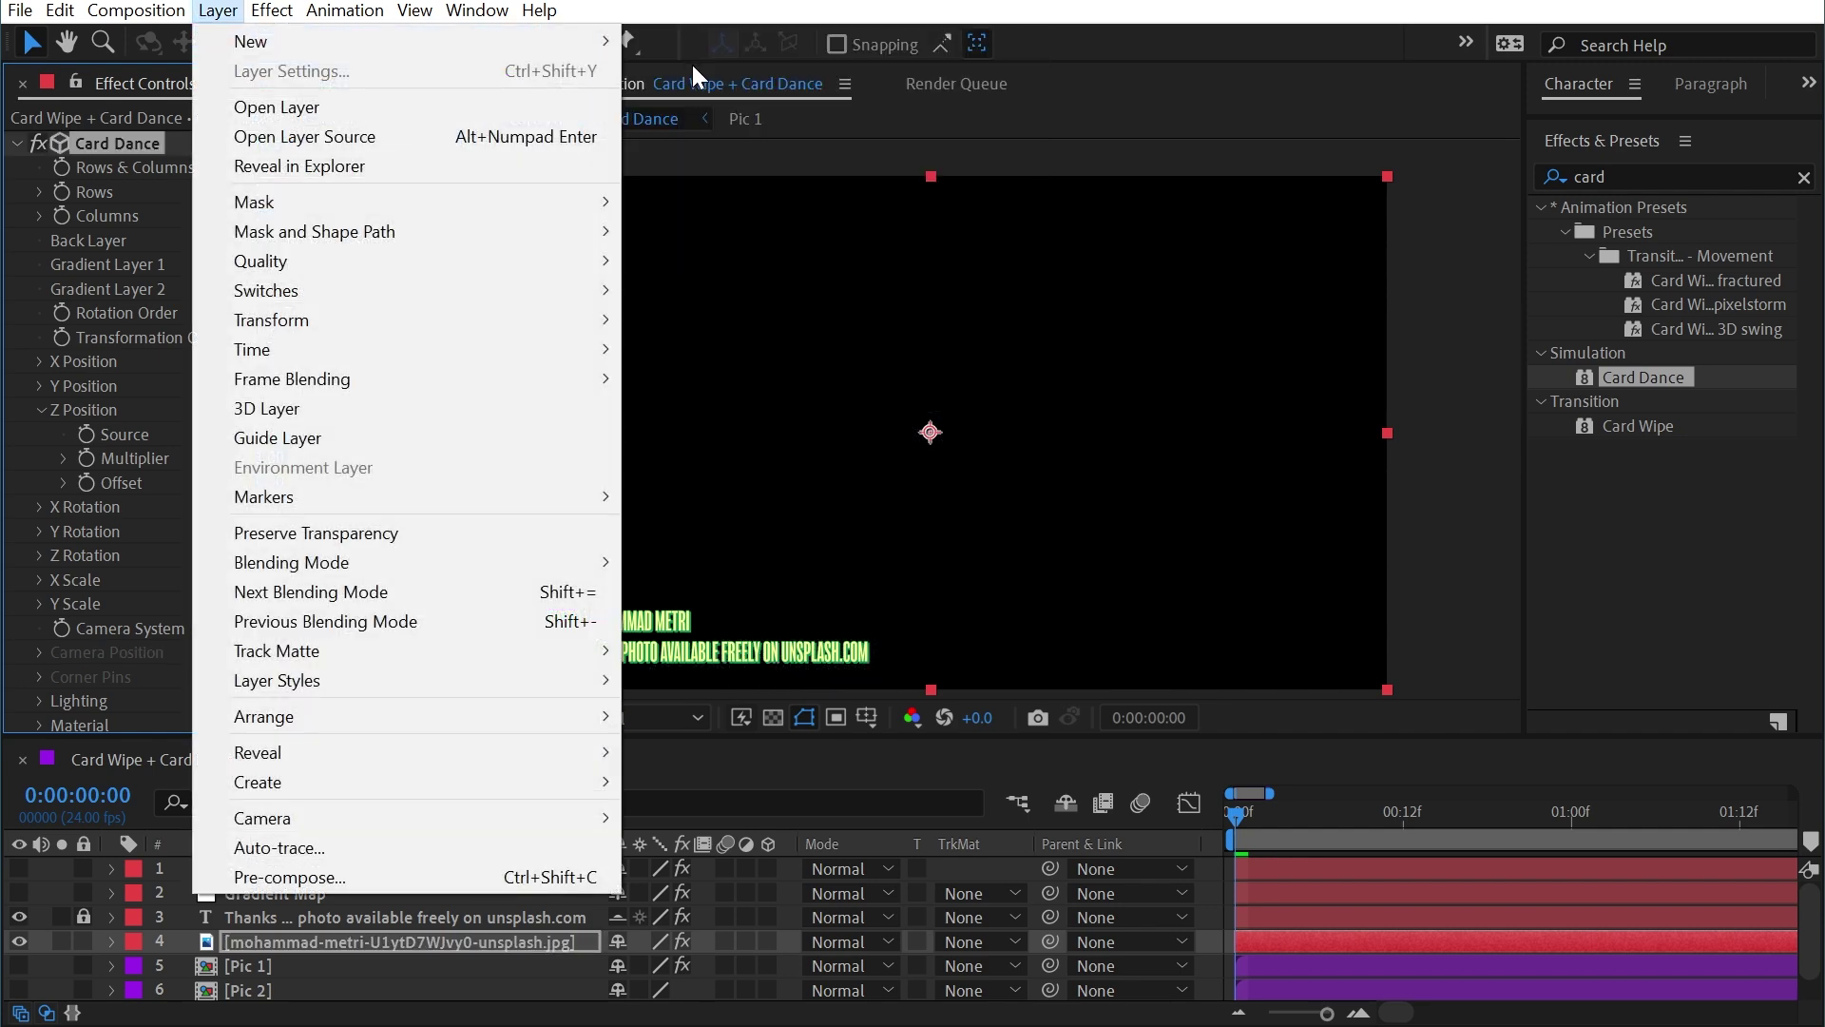
mouse_move(543, 38)
click(704, 132)
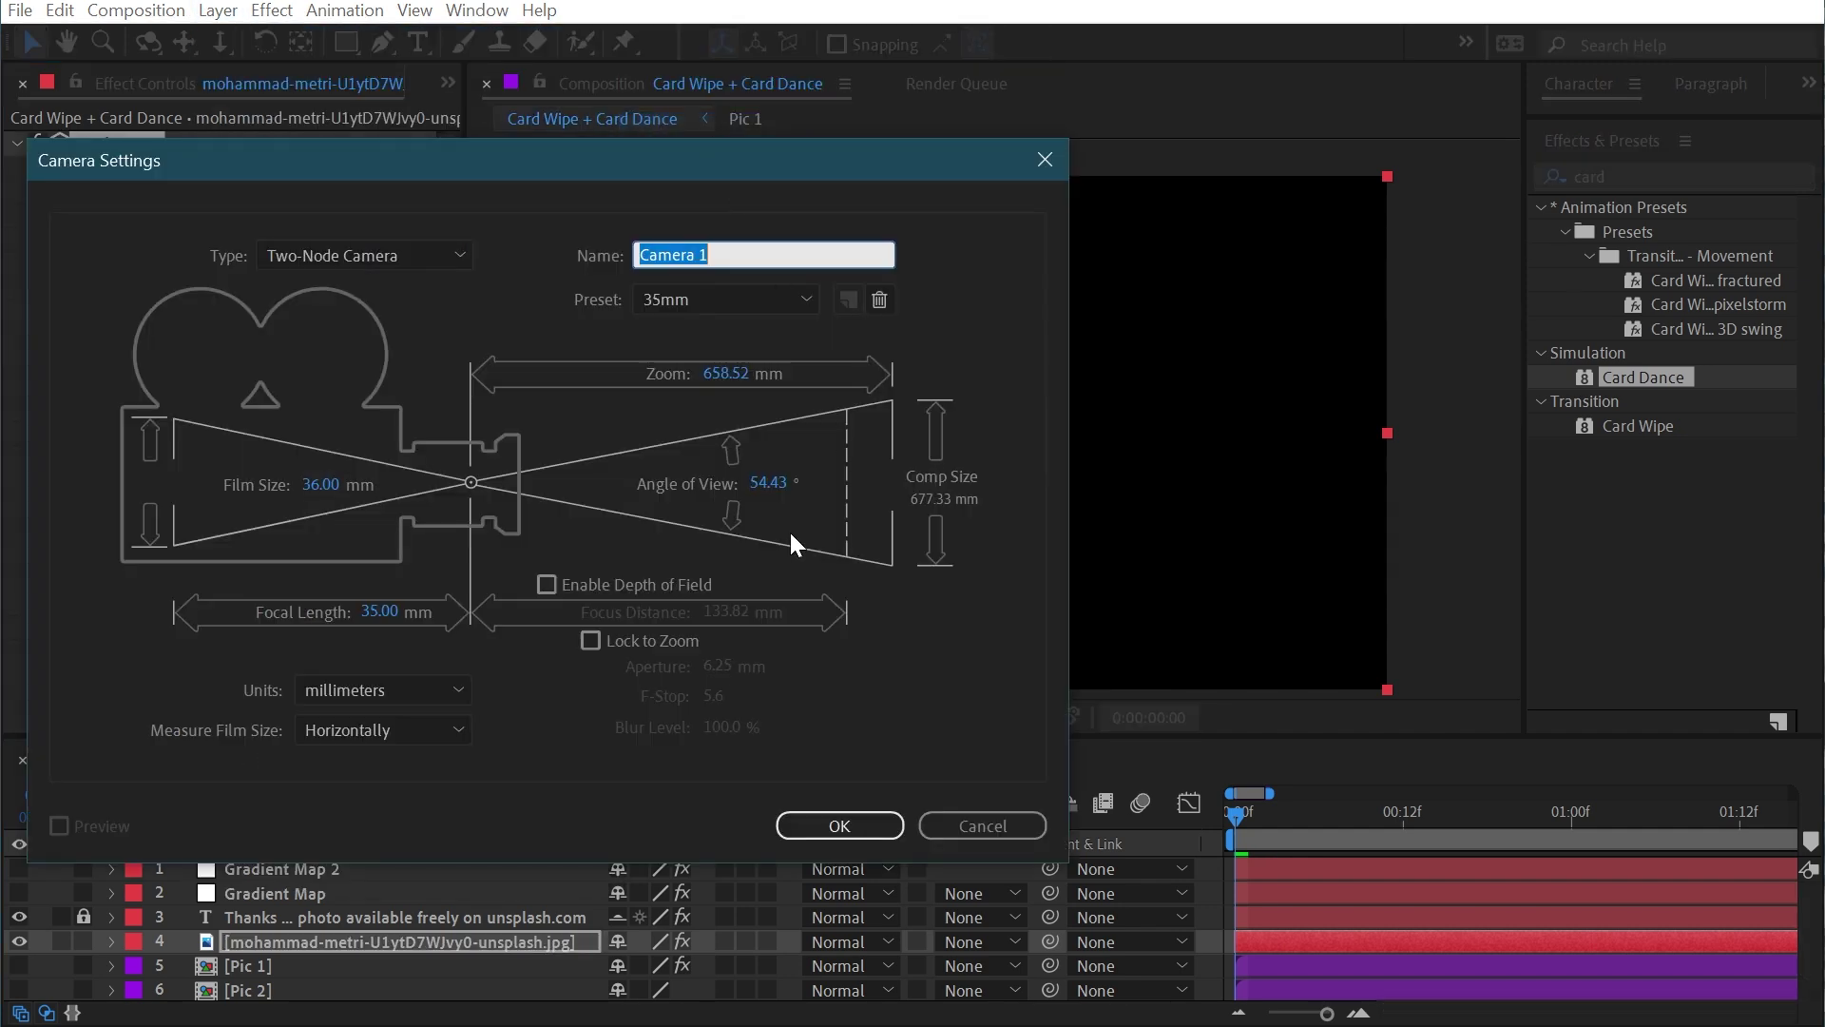
key(Return)
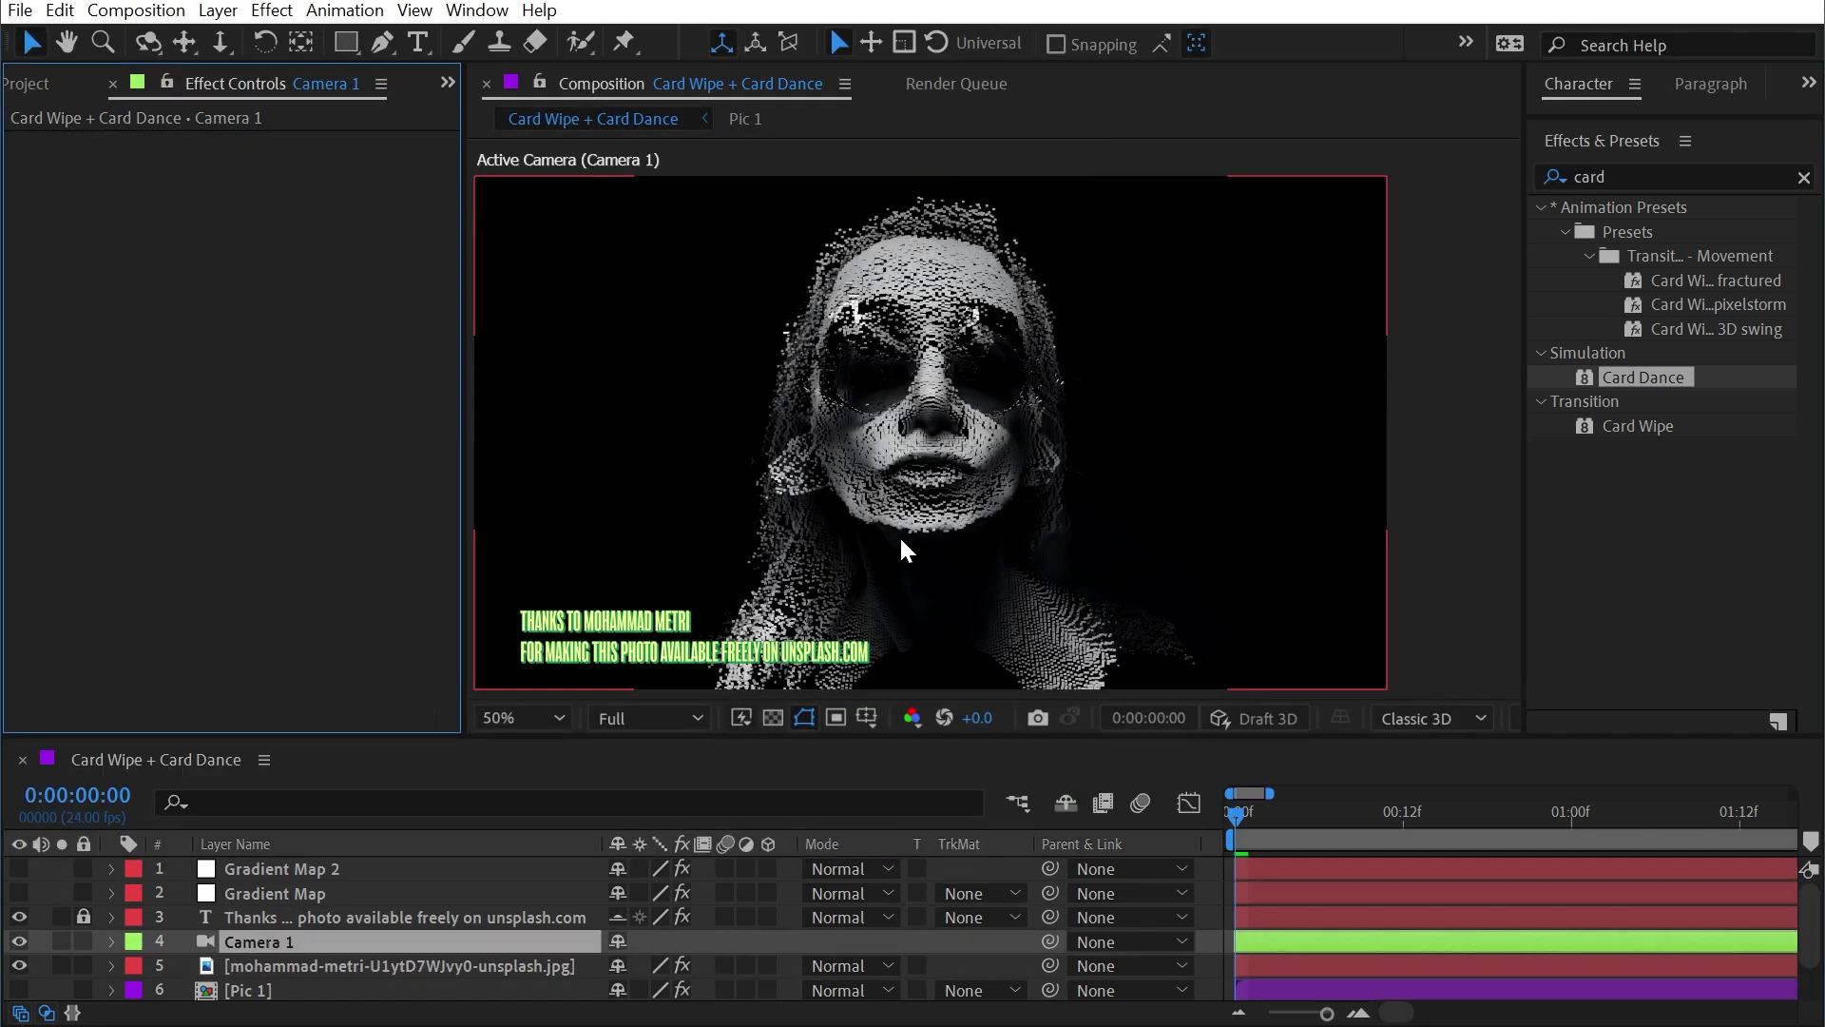
- Orbit Camera 1 around the portrait to a side view and inspect the displaced cards at 100% magnification
key(c)
click(920, 361)
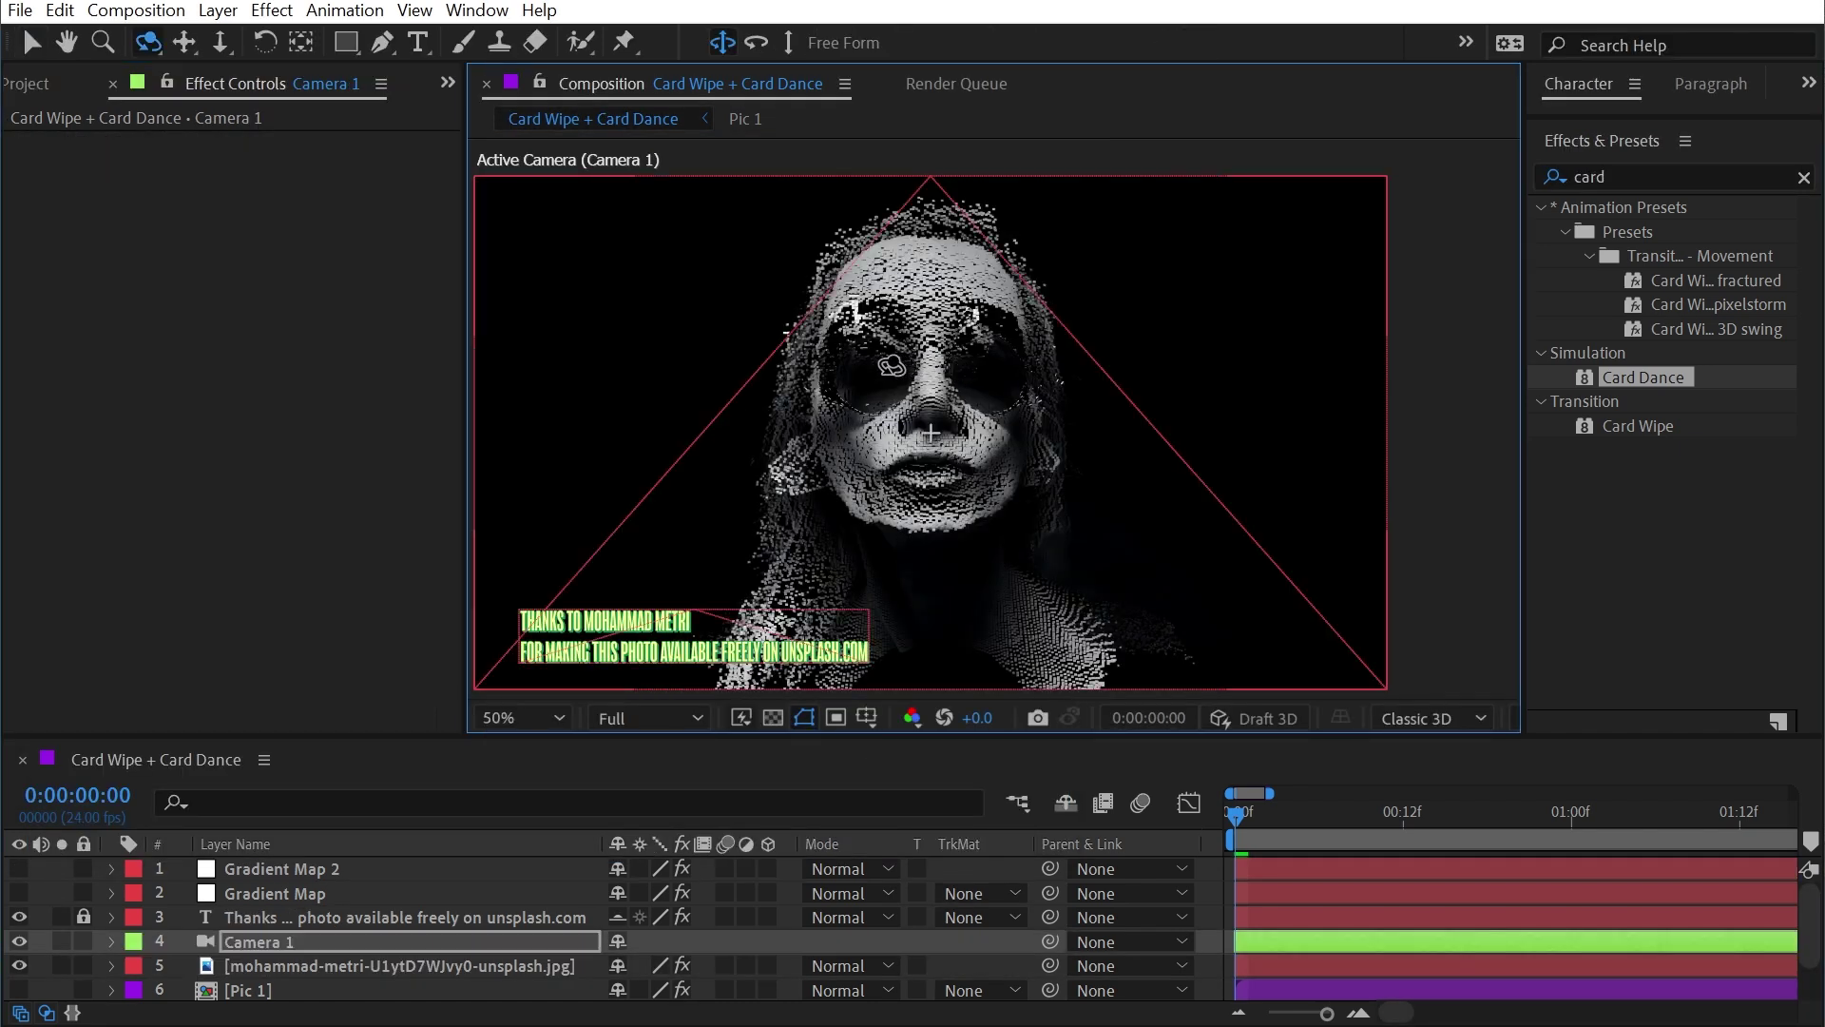
drag(876, 366, 816, 385)
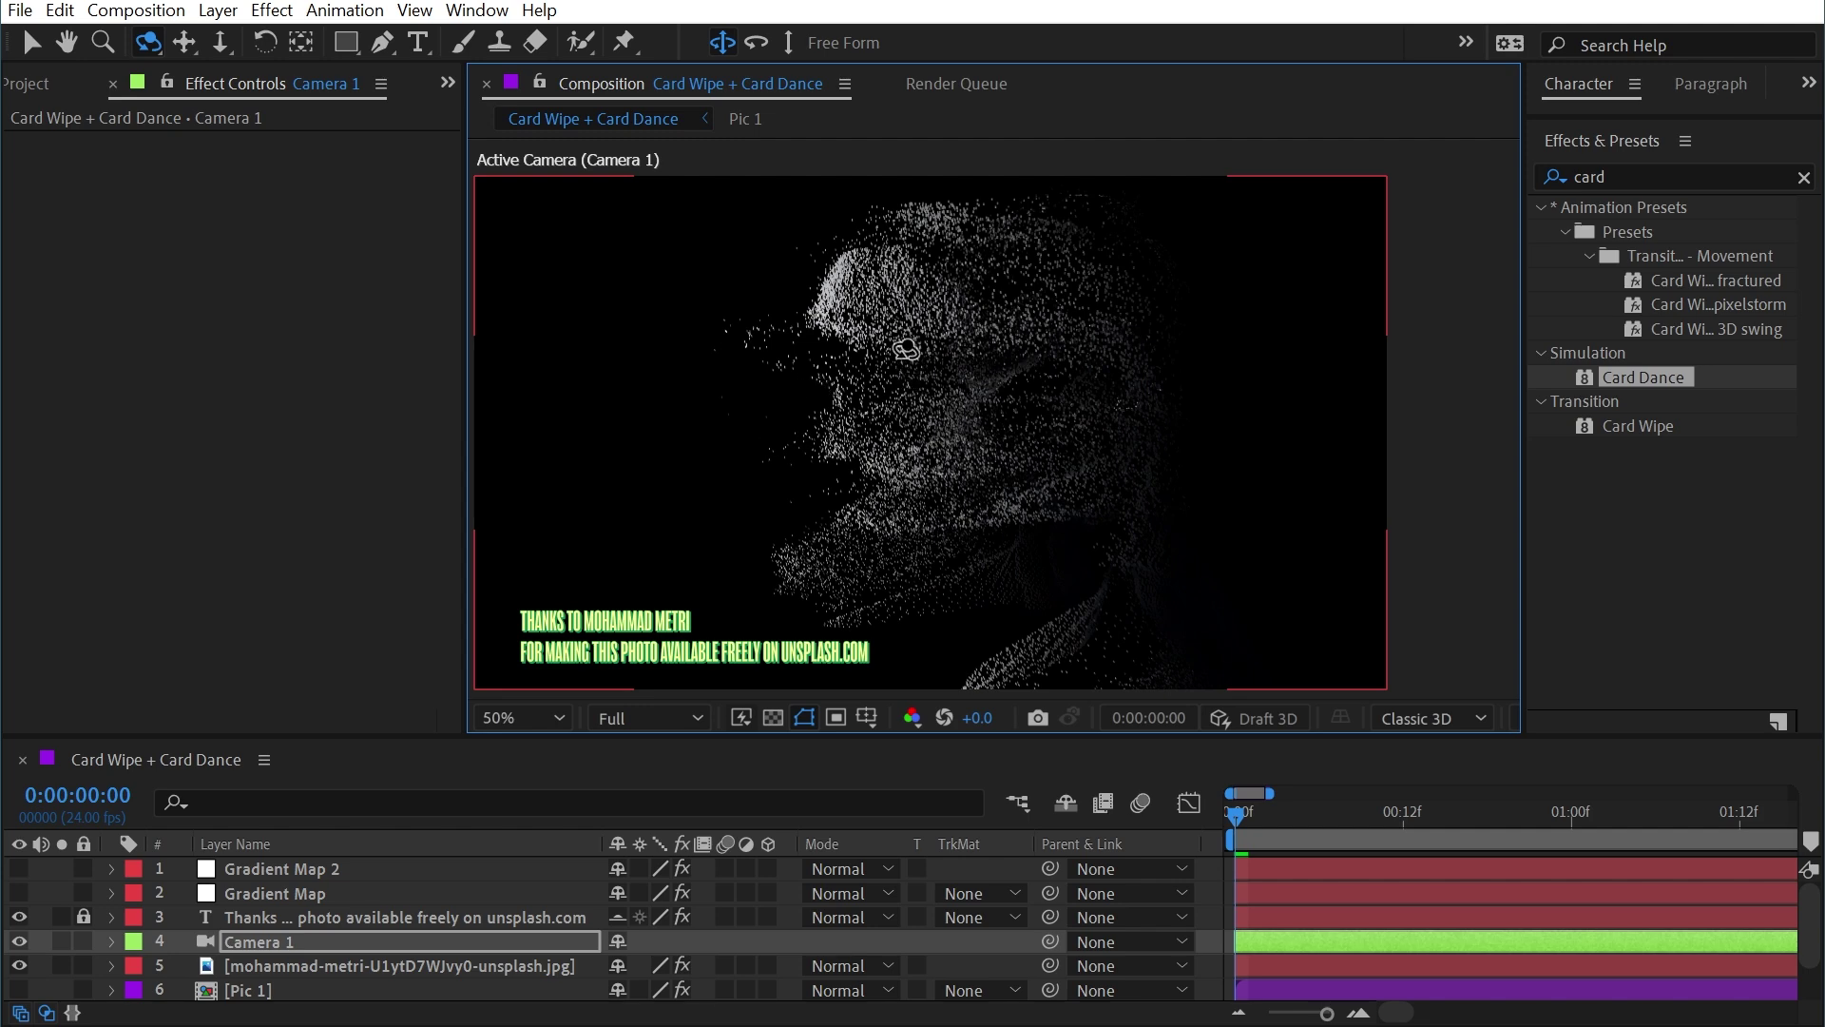
scroll(906, 350, up, 2)
key(h)
drag(701, 305, 814, 486)
drag(1007, 469, 1020, 449)
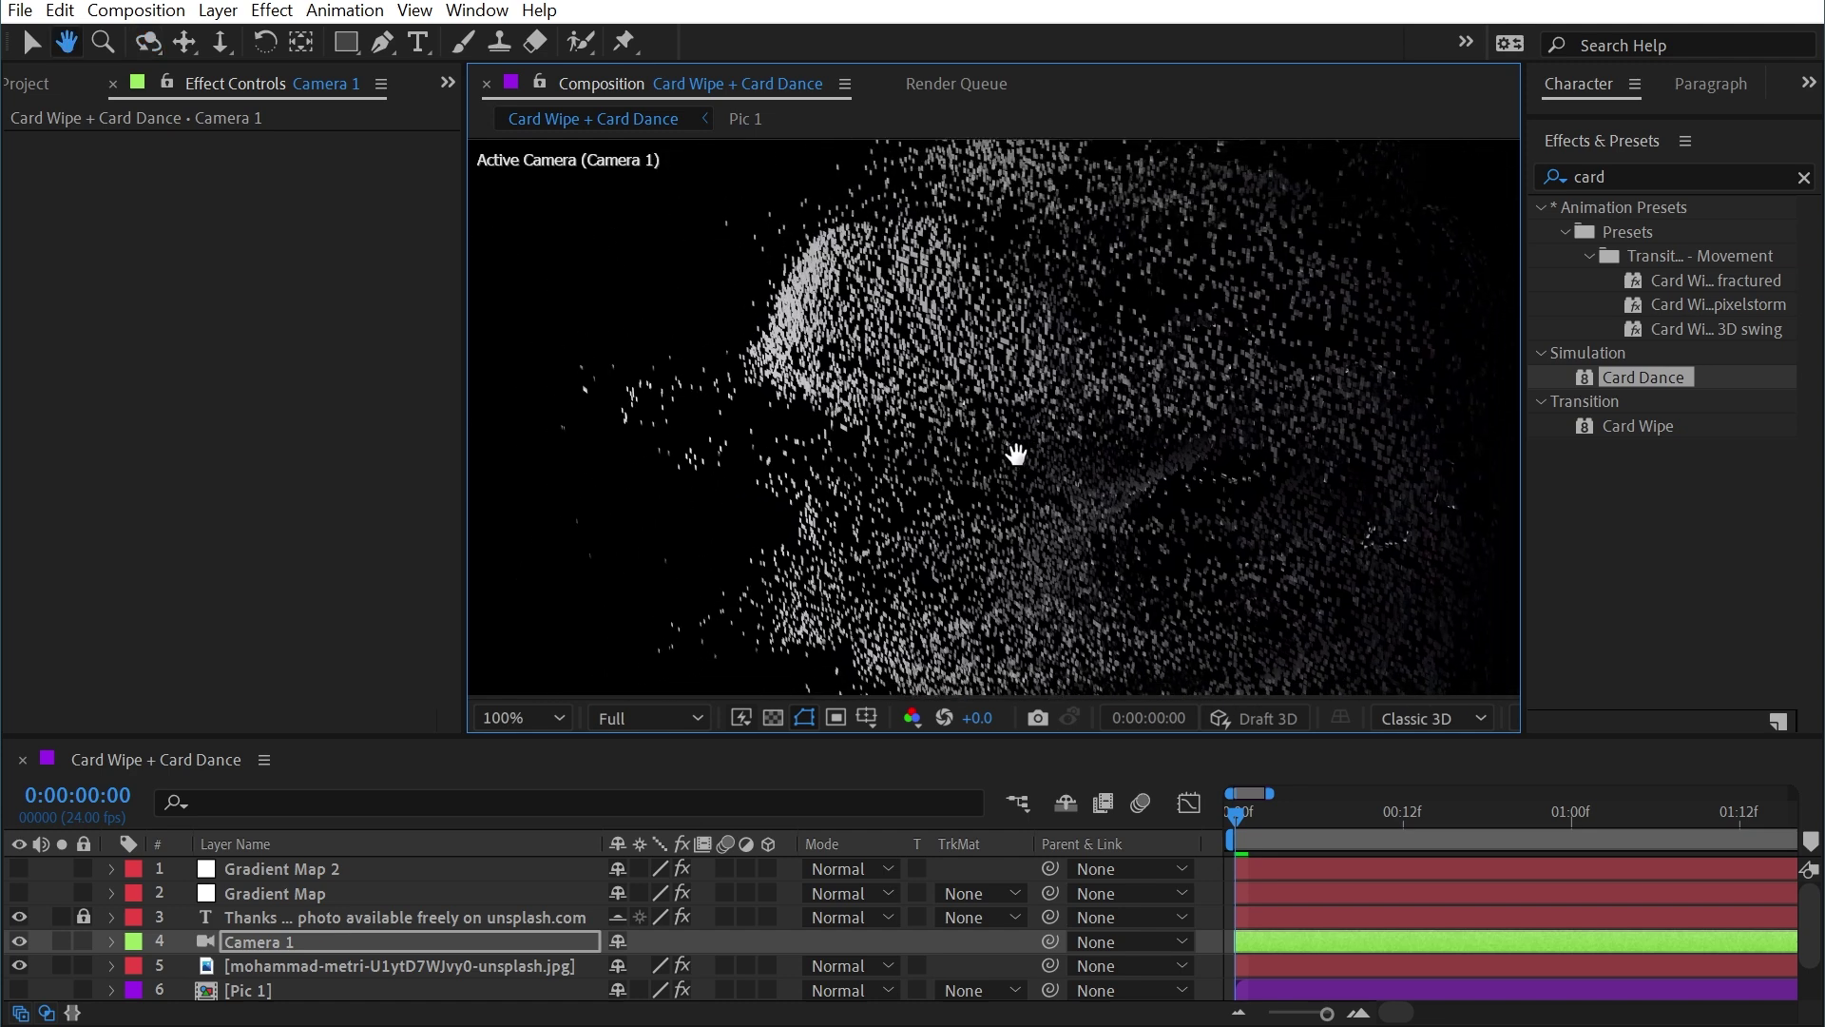
- Set the portrait's Card Dance Z Position Multiplier to 0.25
key(c)
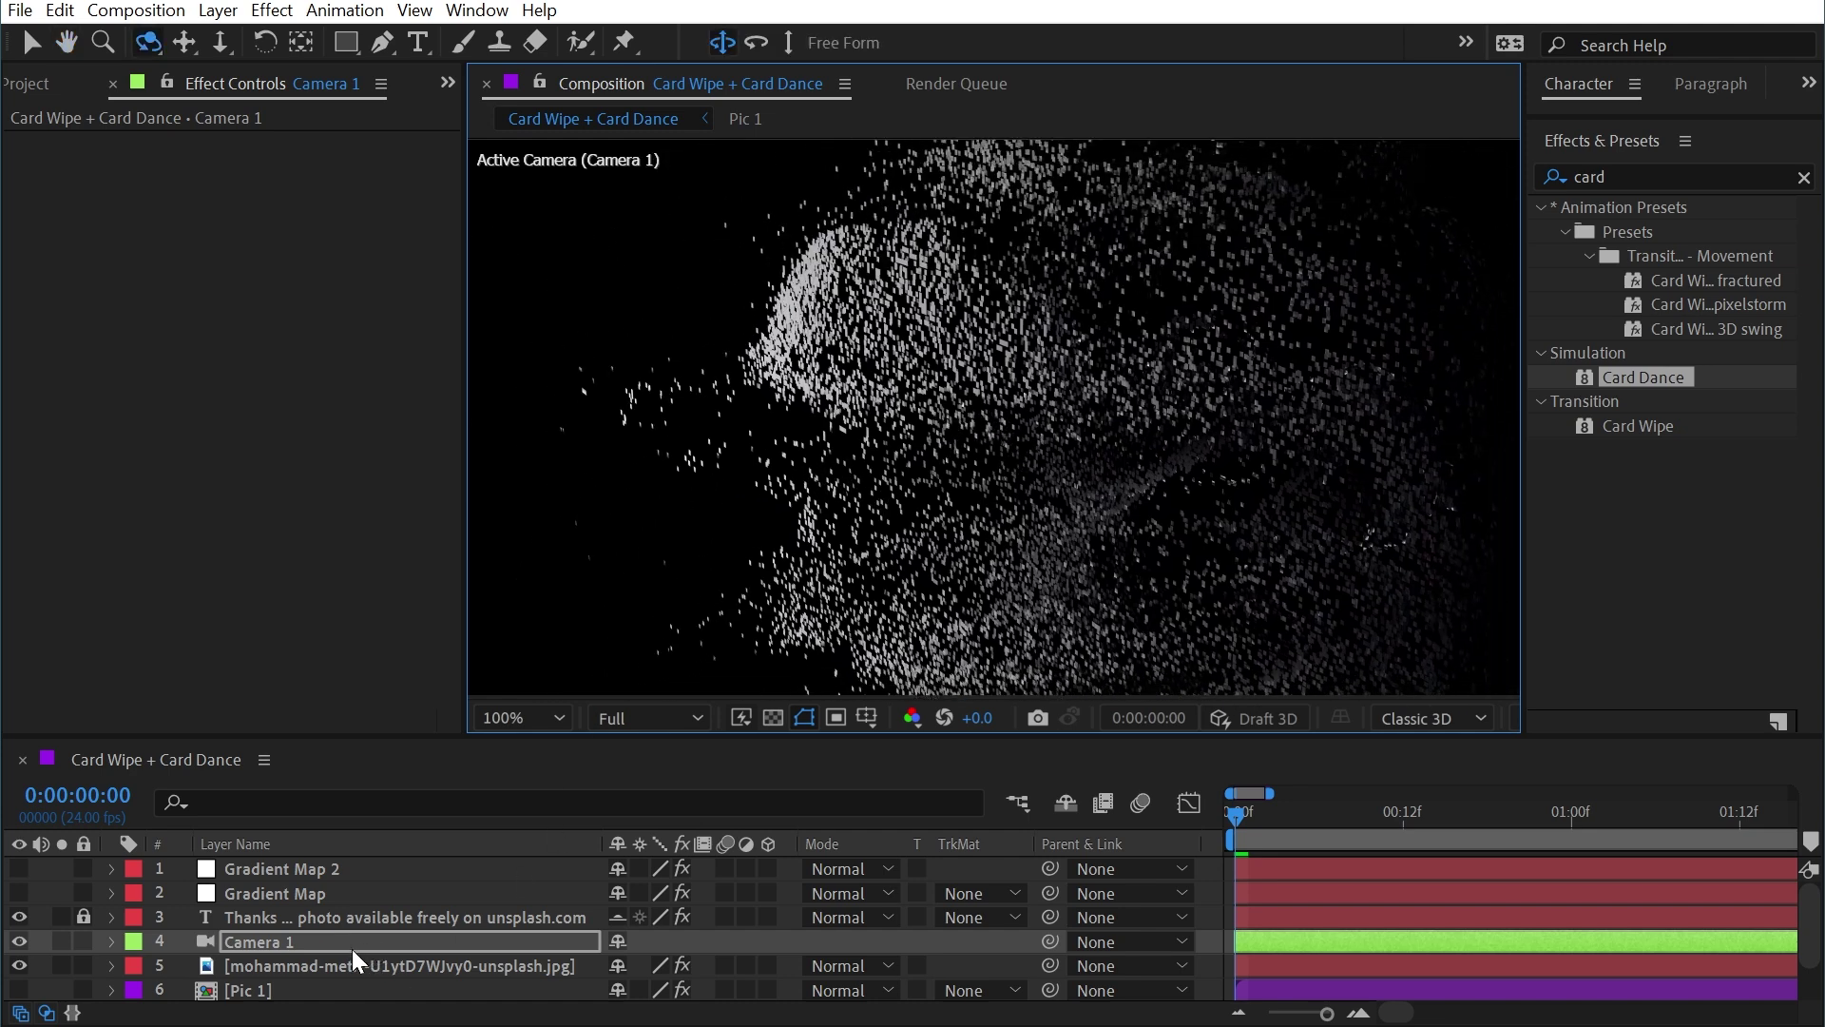
click(297, 970)
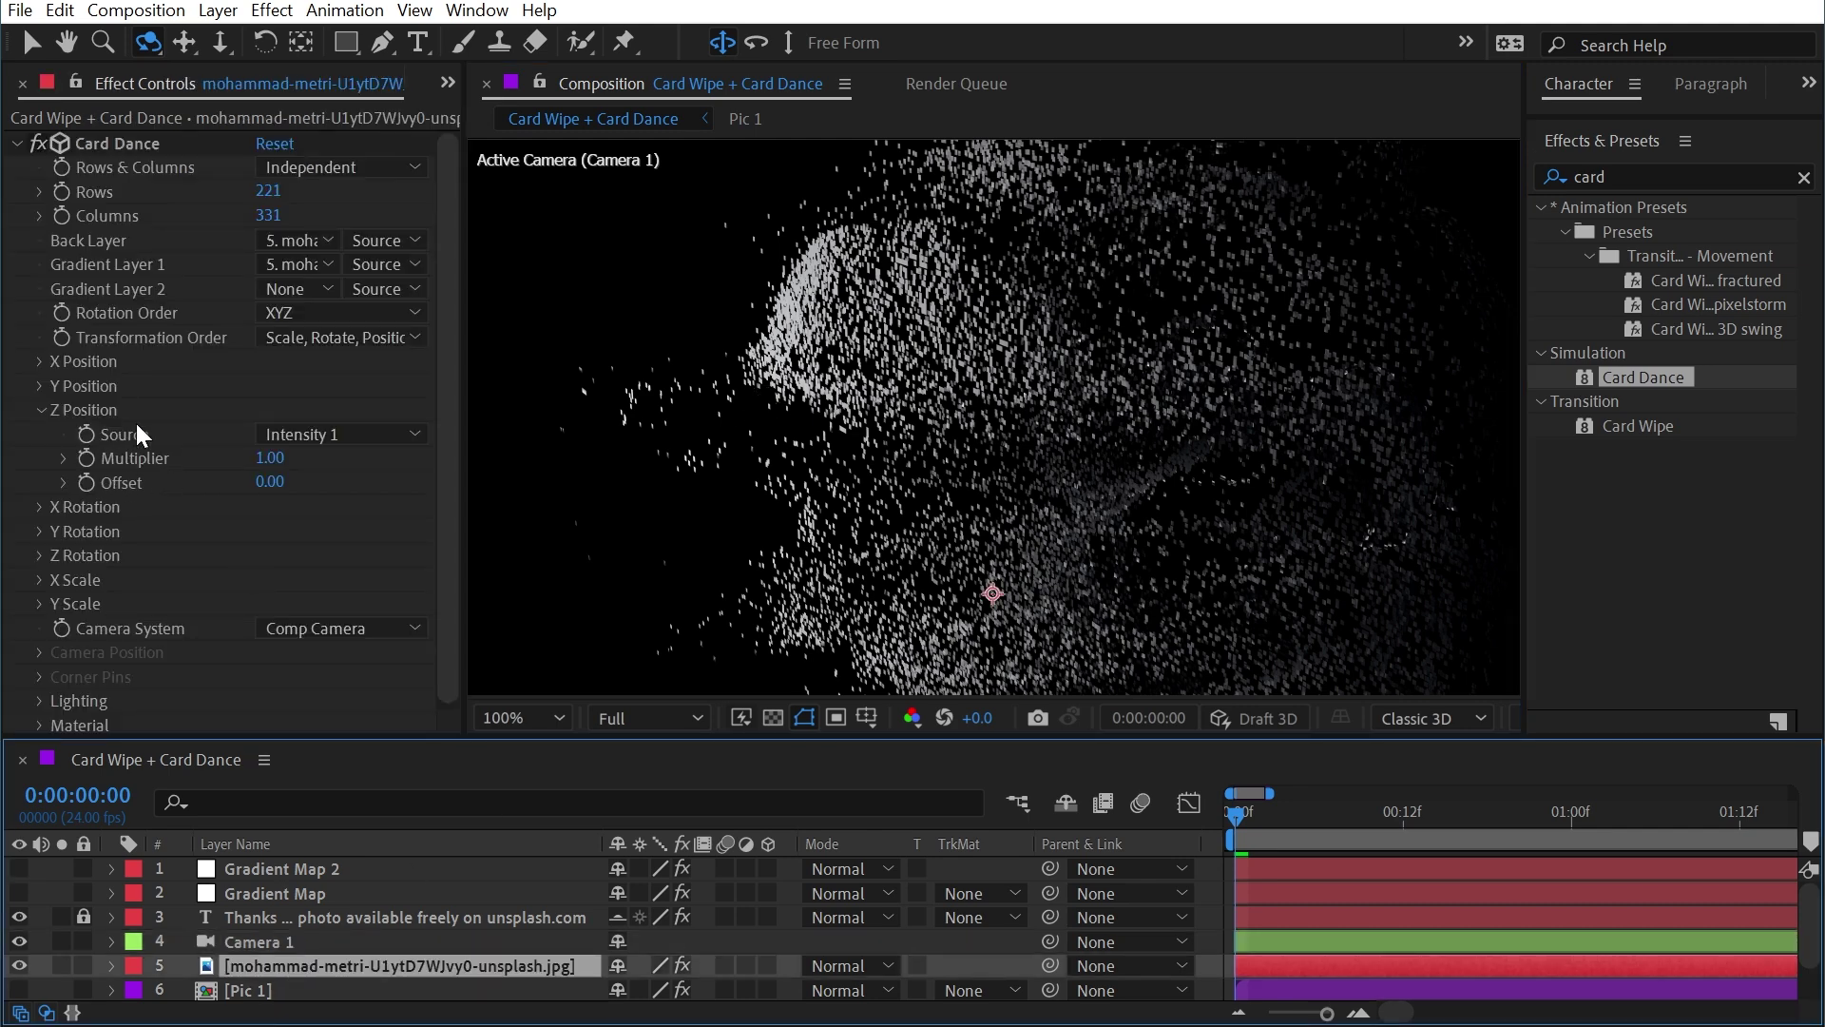
click(266, 458)
text(0.25)
key(Return)
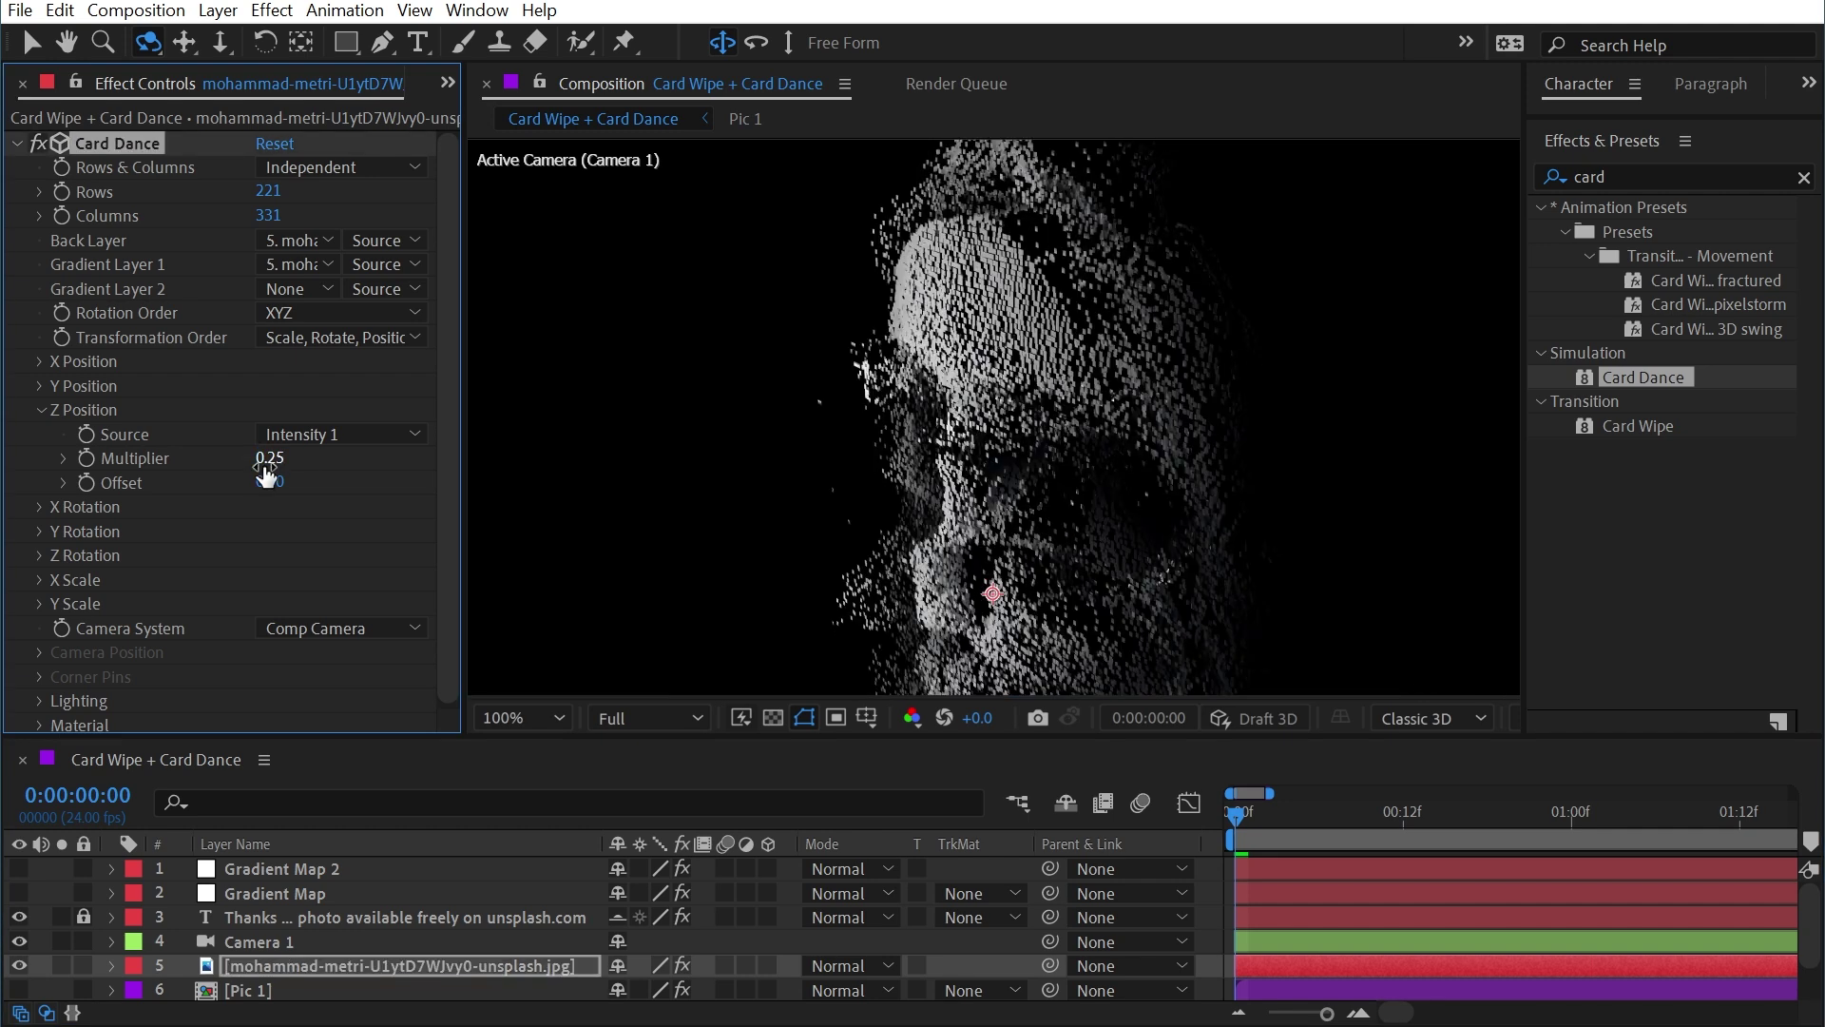
- Orbit Camera 1 back toward the front of the portrait and set its X and Y Position to 960, 540
drag(1071, 509, 1254, 469)
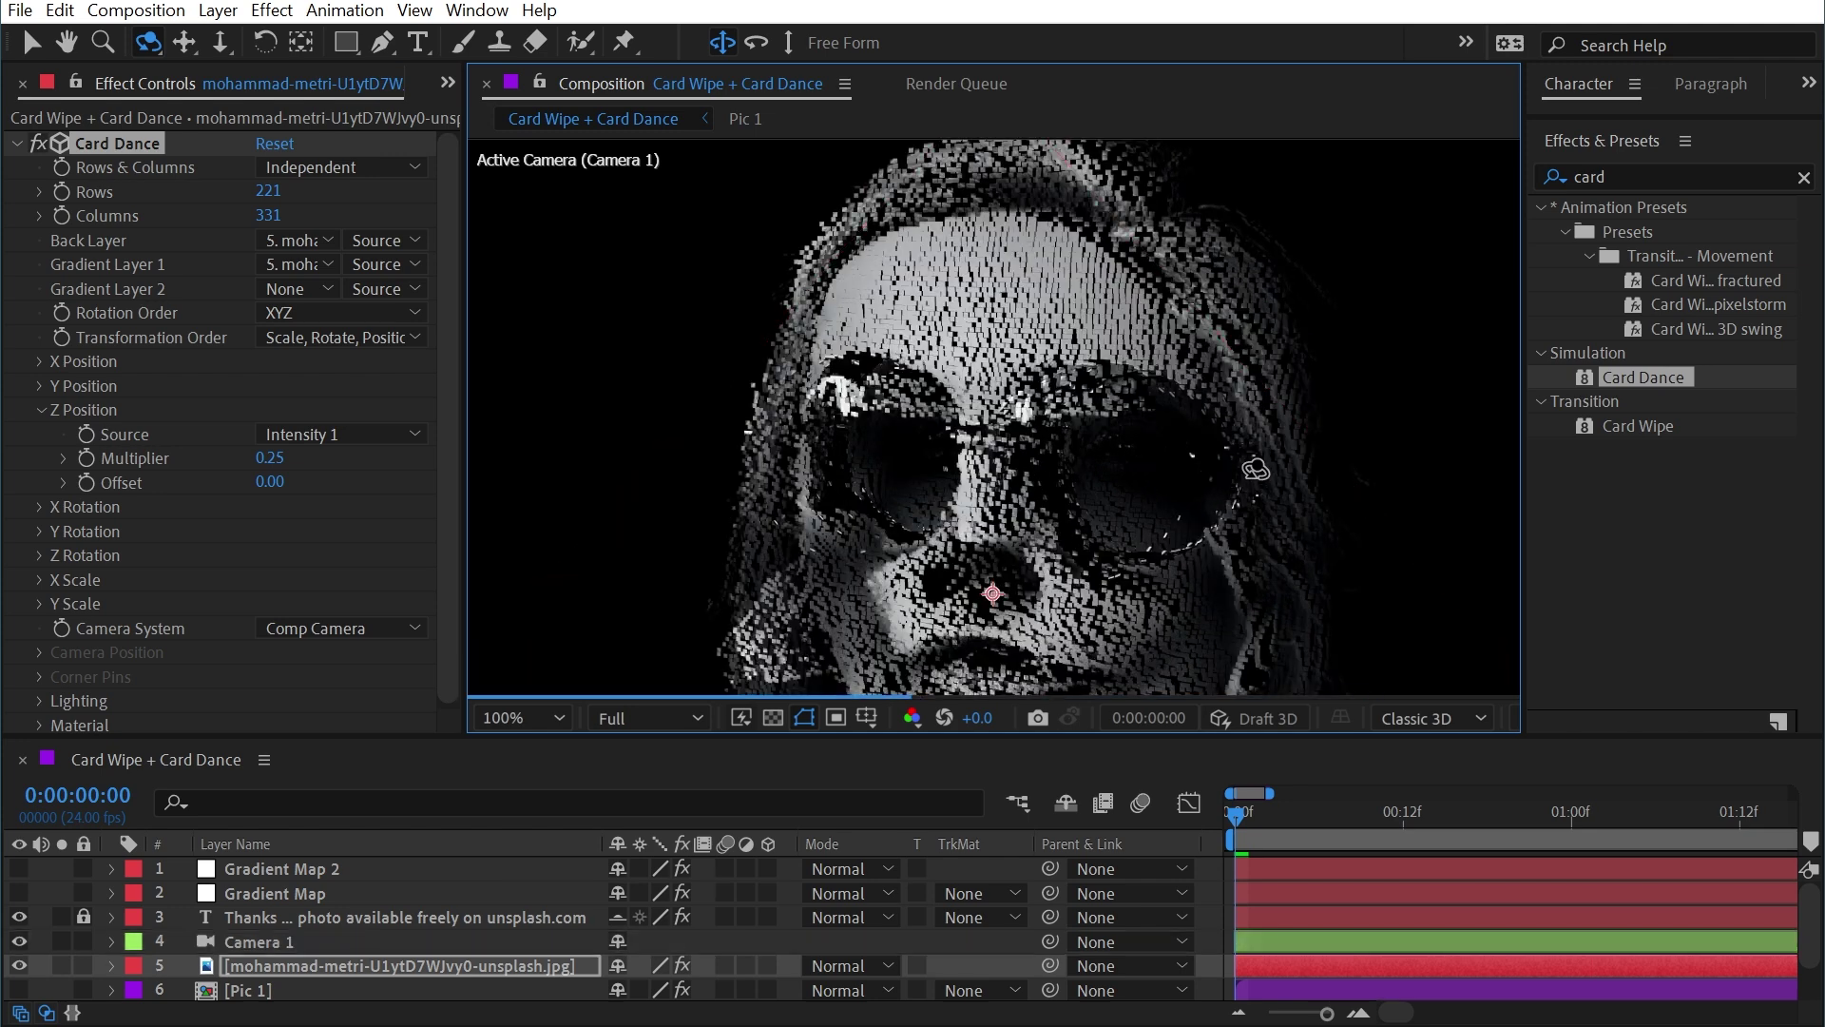
key(shift+slash)
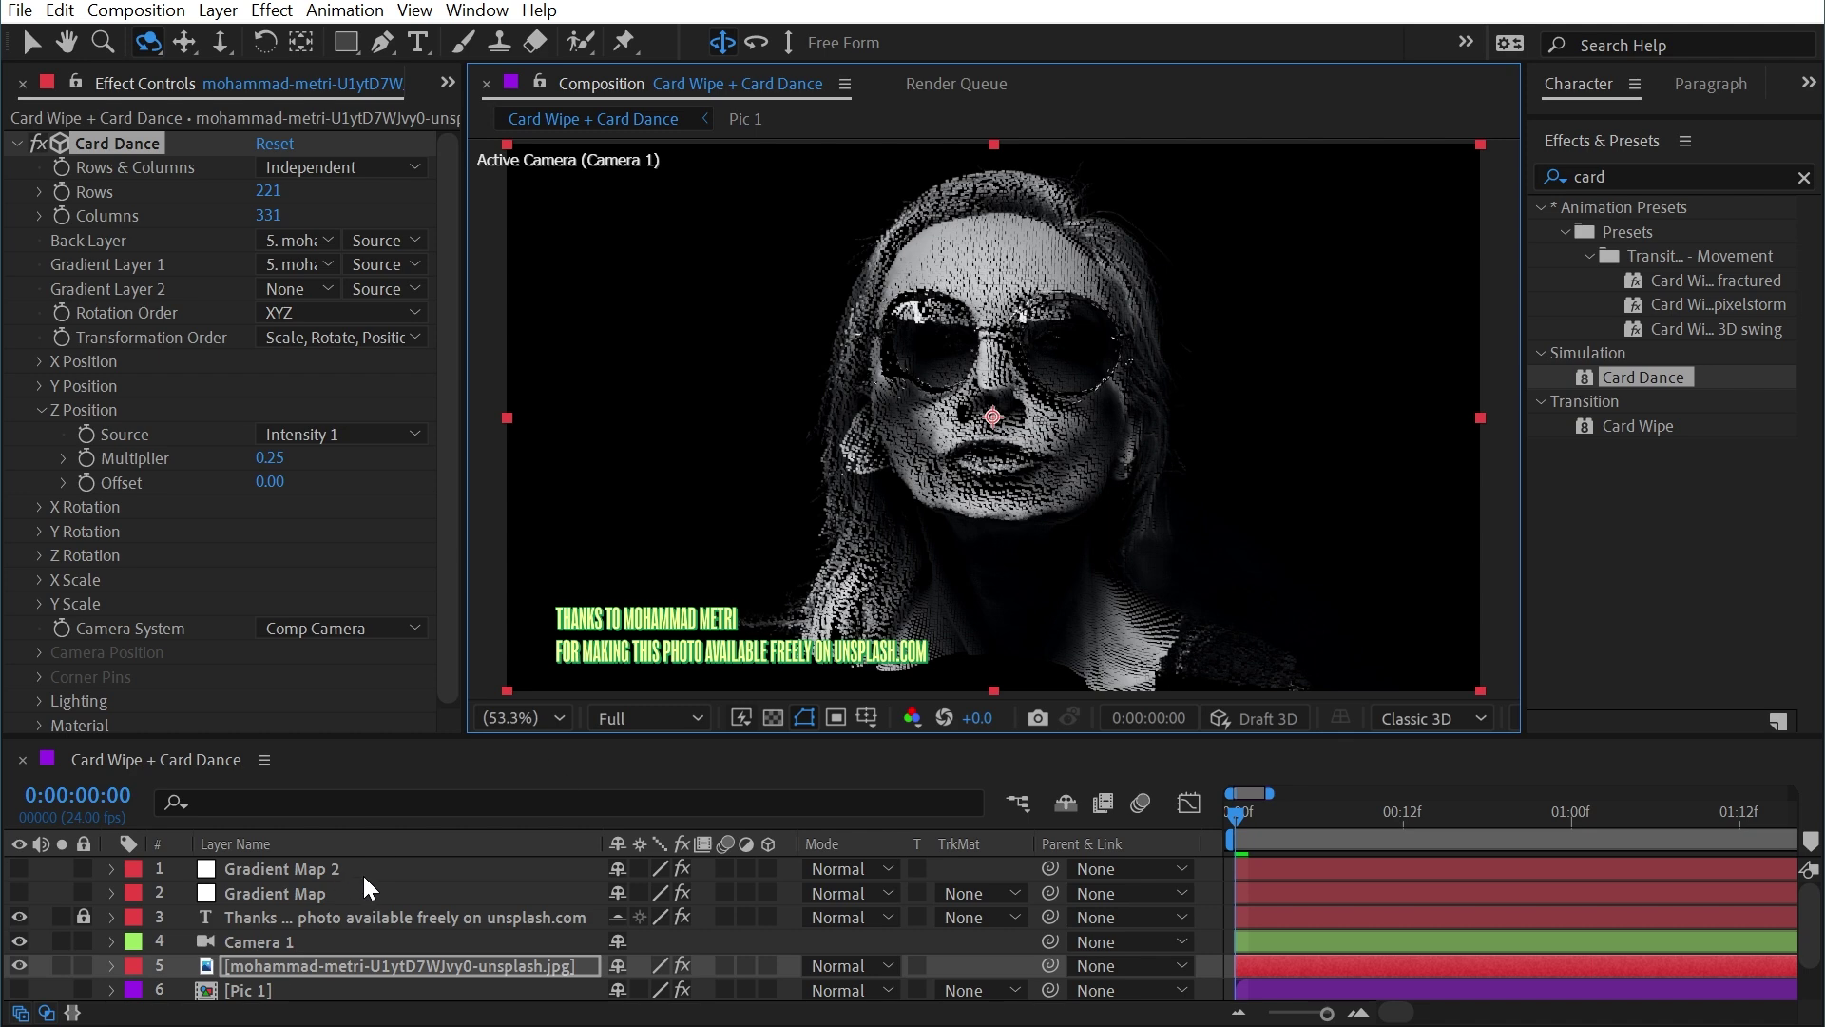
click(275, 941)
key(p)
click(649, 962)
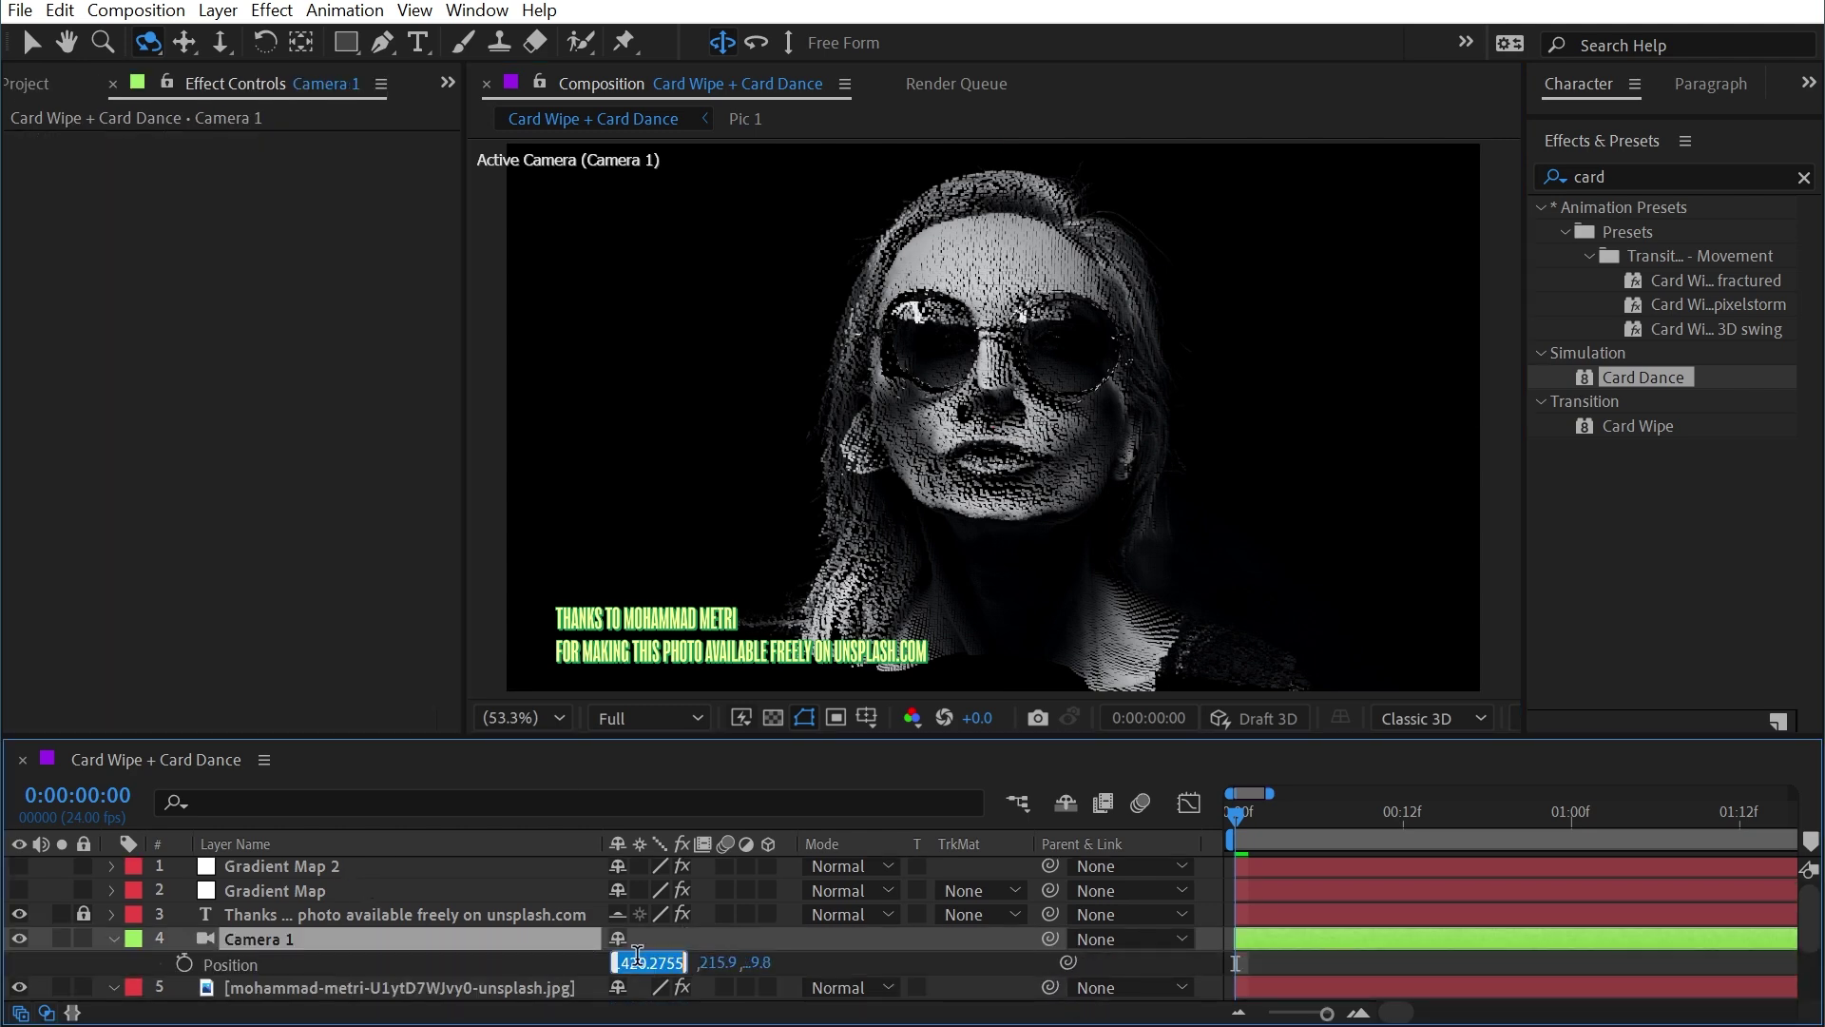
text(960)
key(Tab)
text(540)
key(Return)
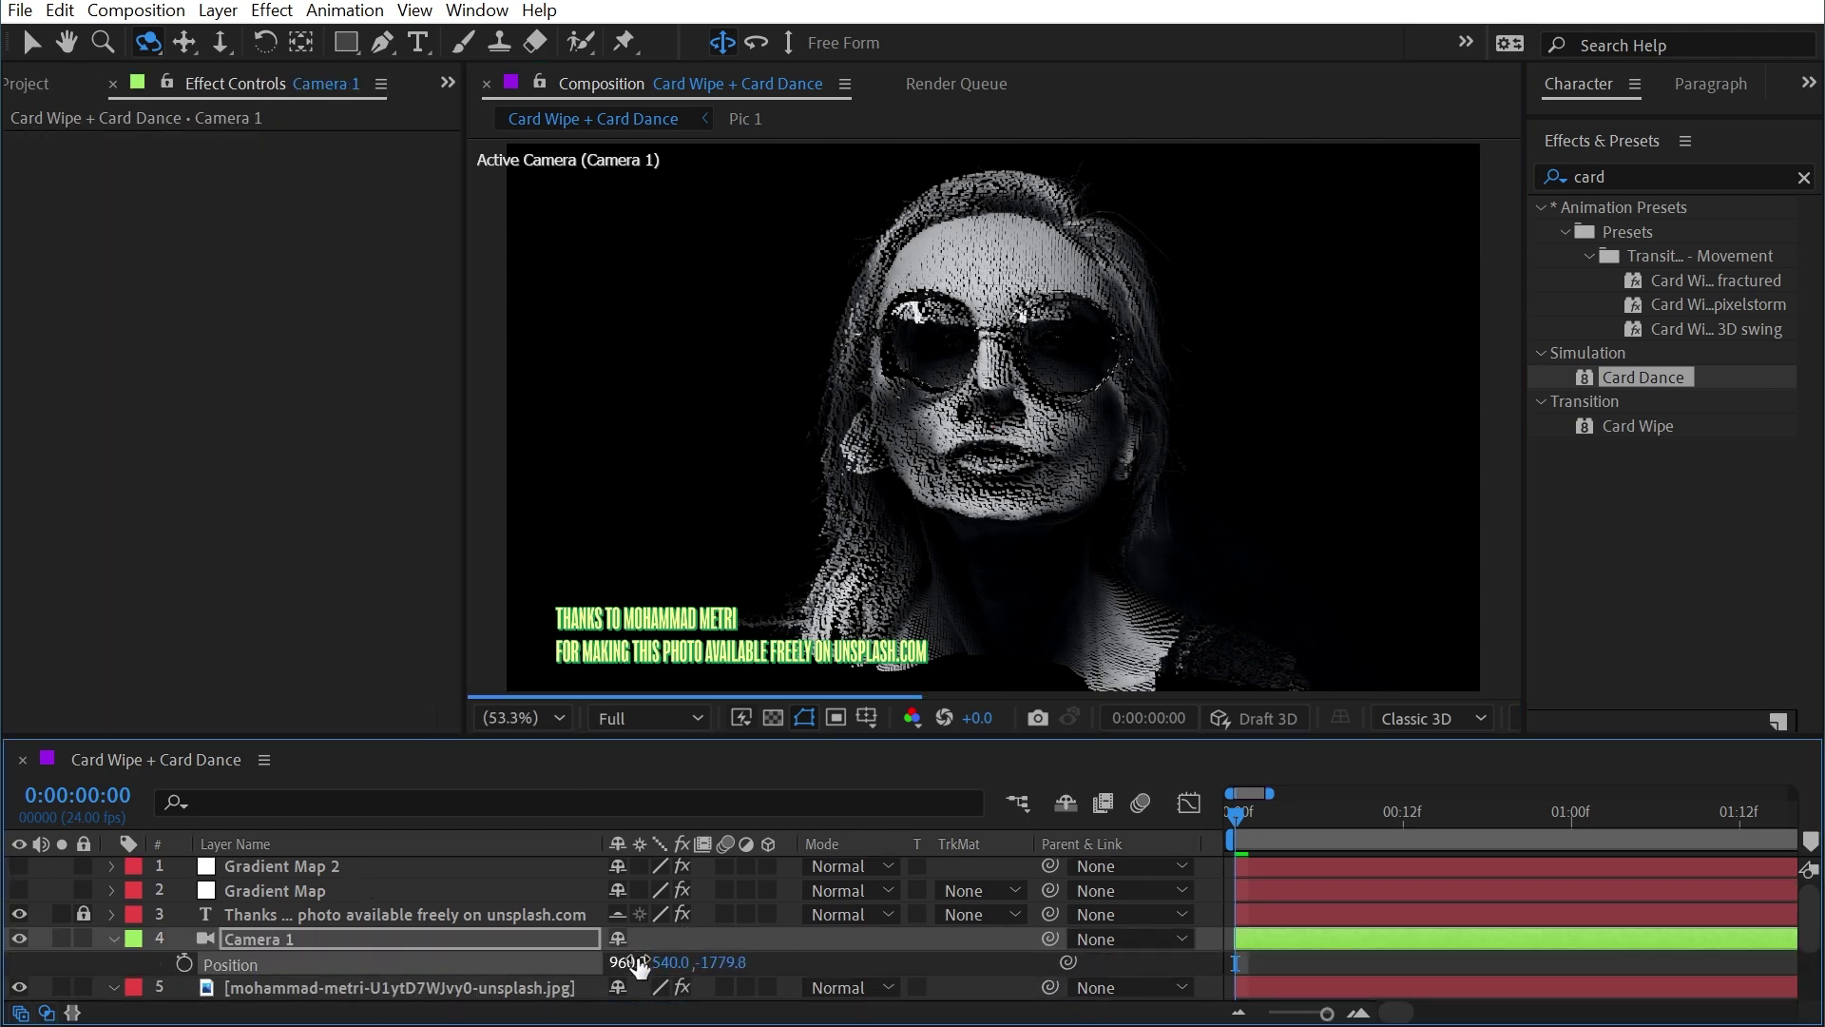
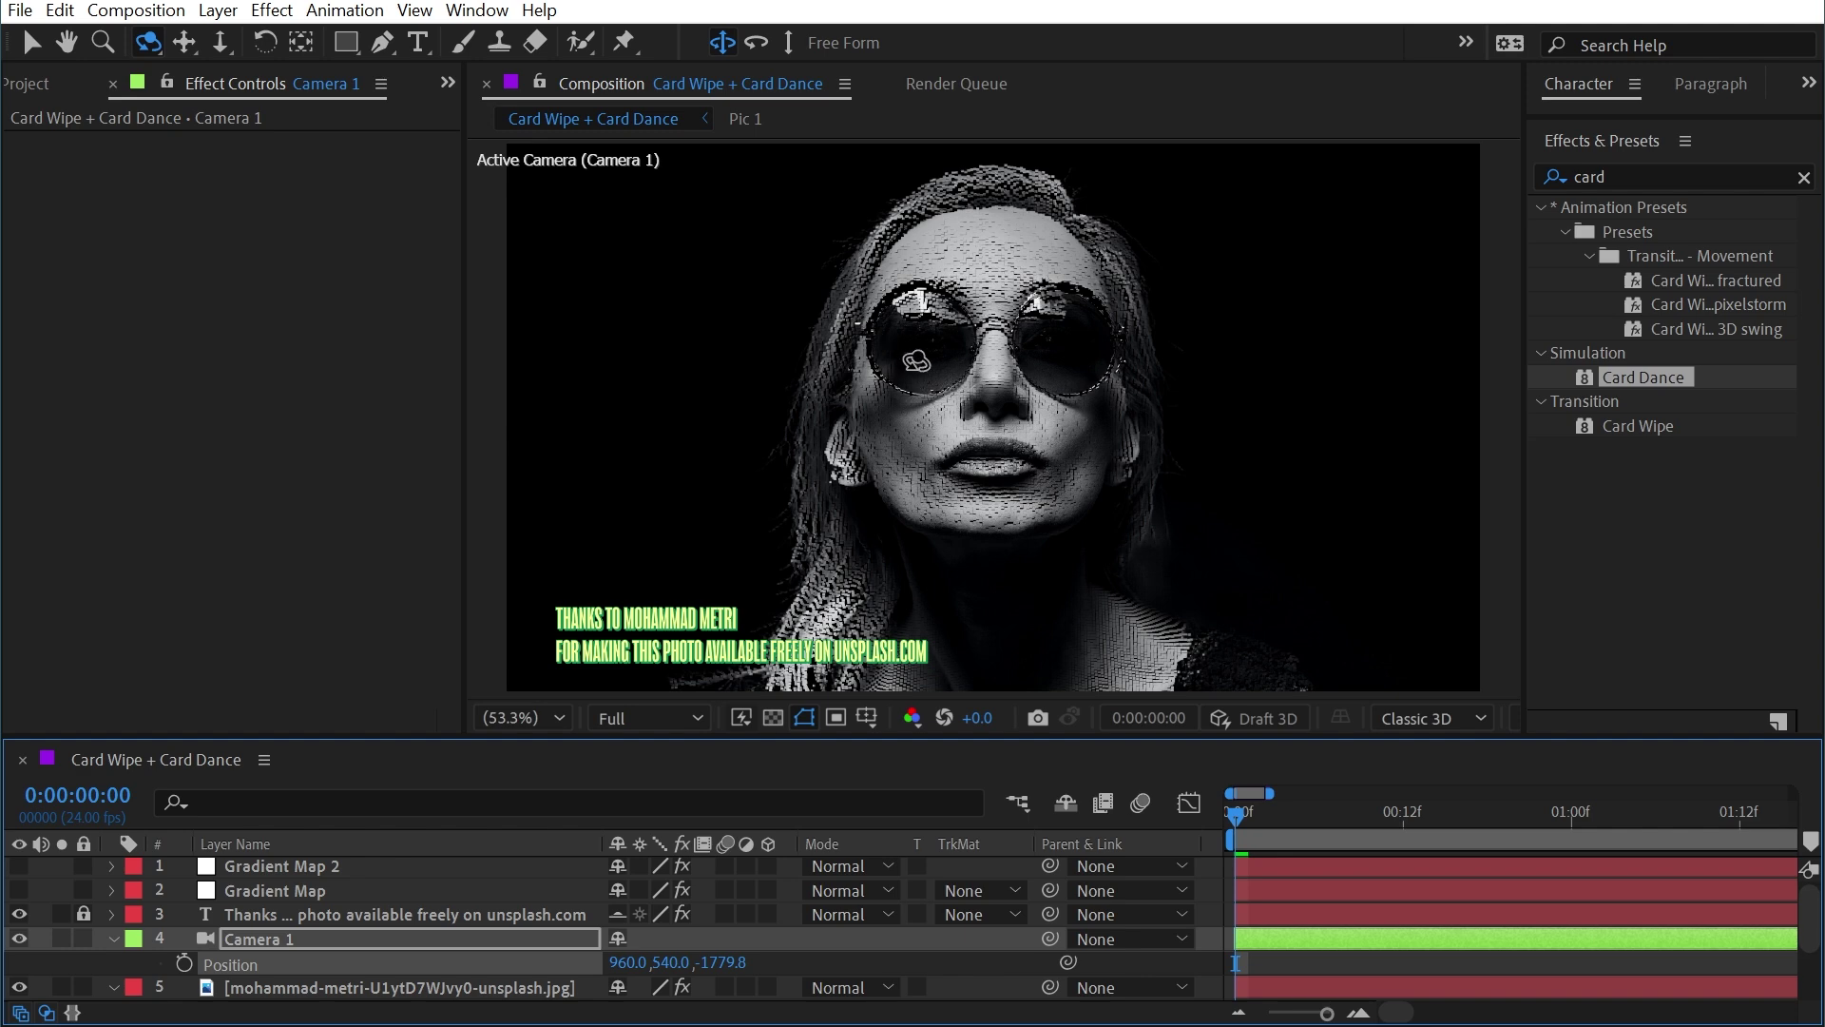
- Orbit Camera 1 to view the portrait's depth from the side, and undo the orbit
drag(916, 360, 794, 371)
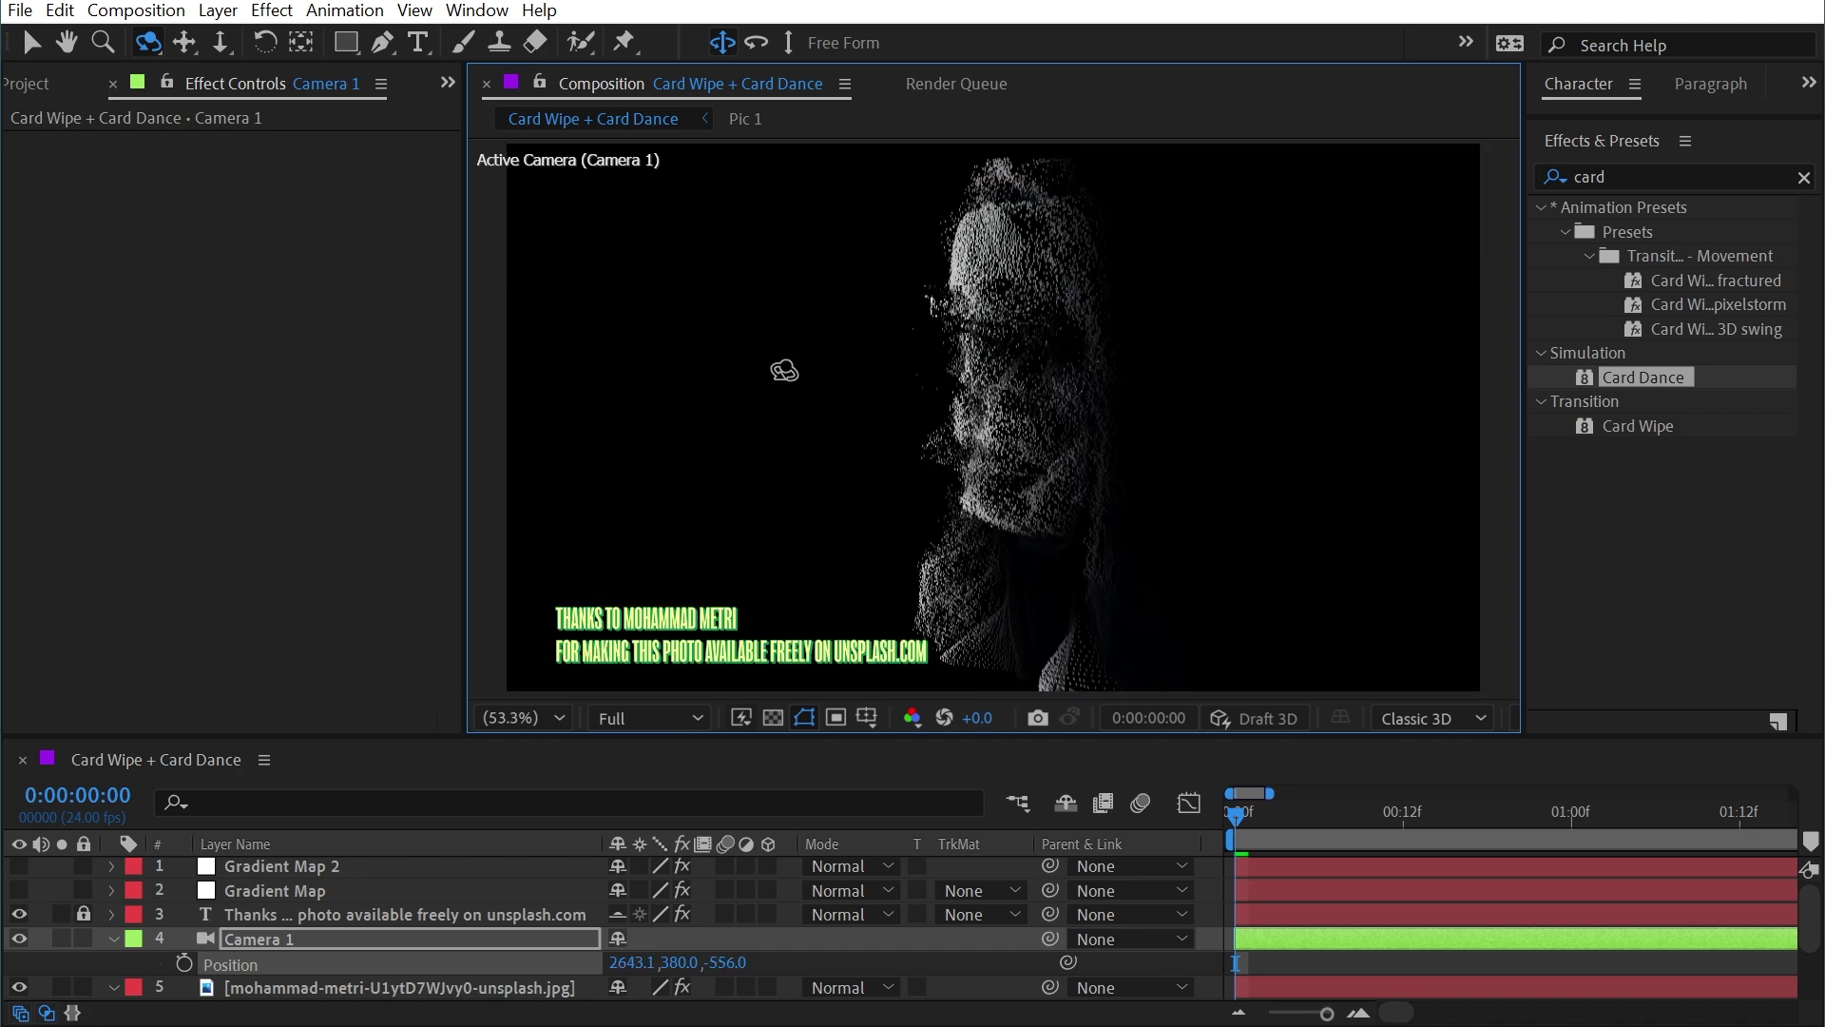
key(ctrl+z)
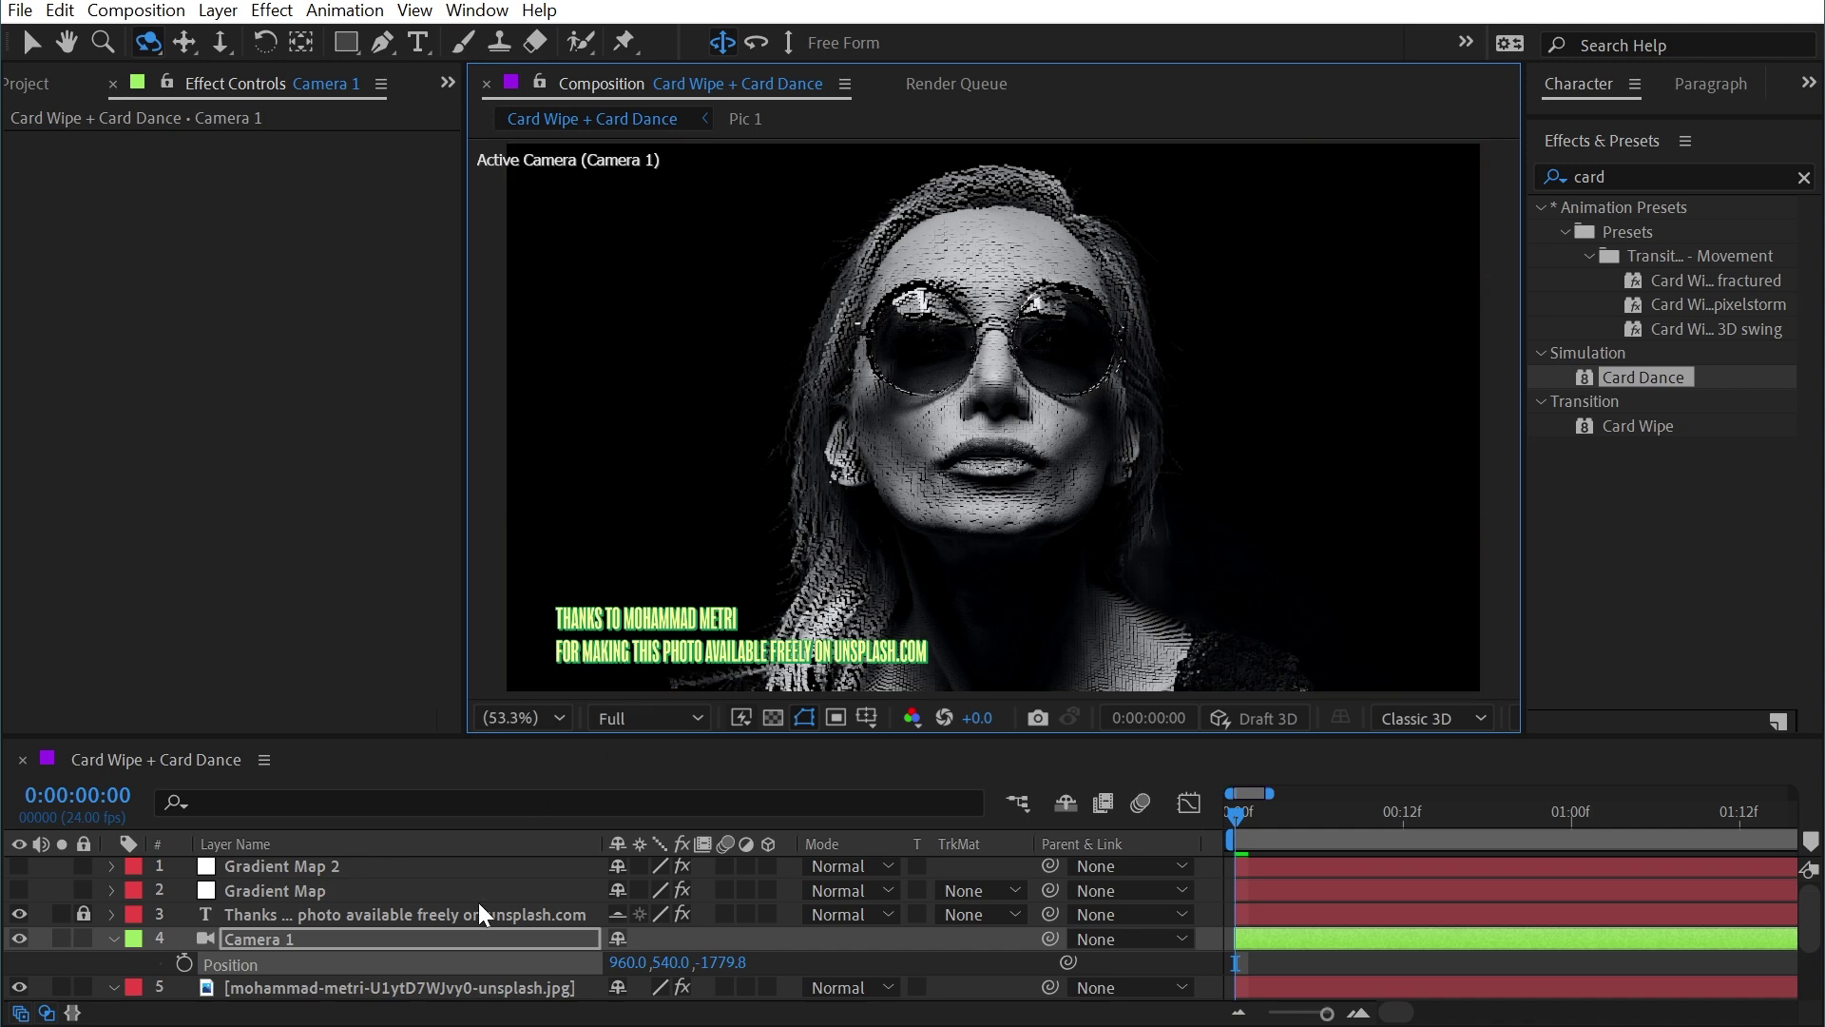
key(v)
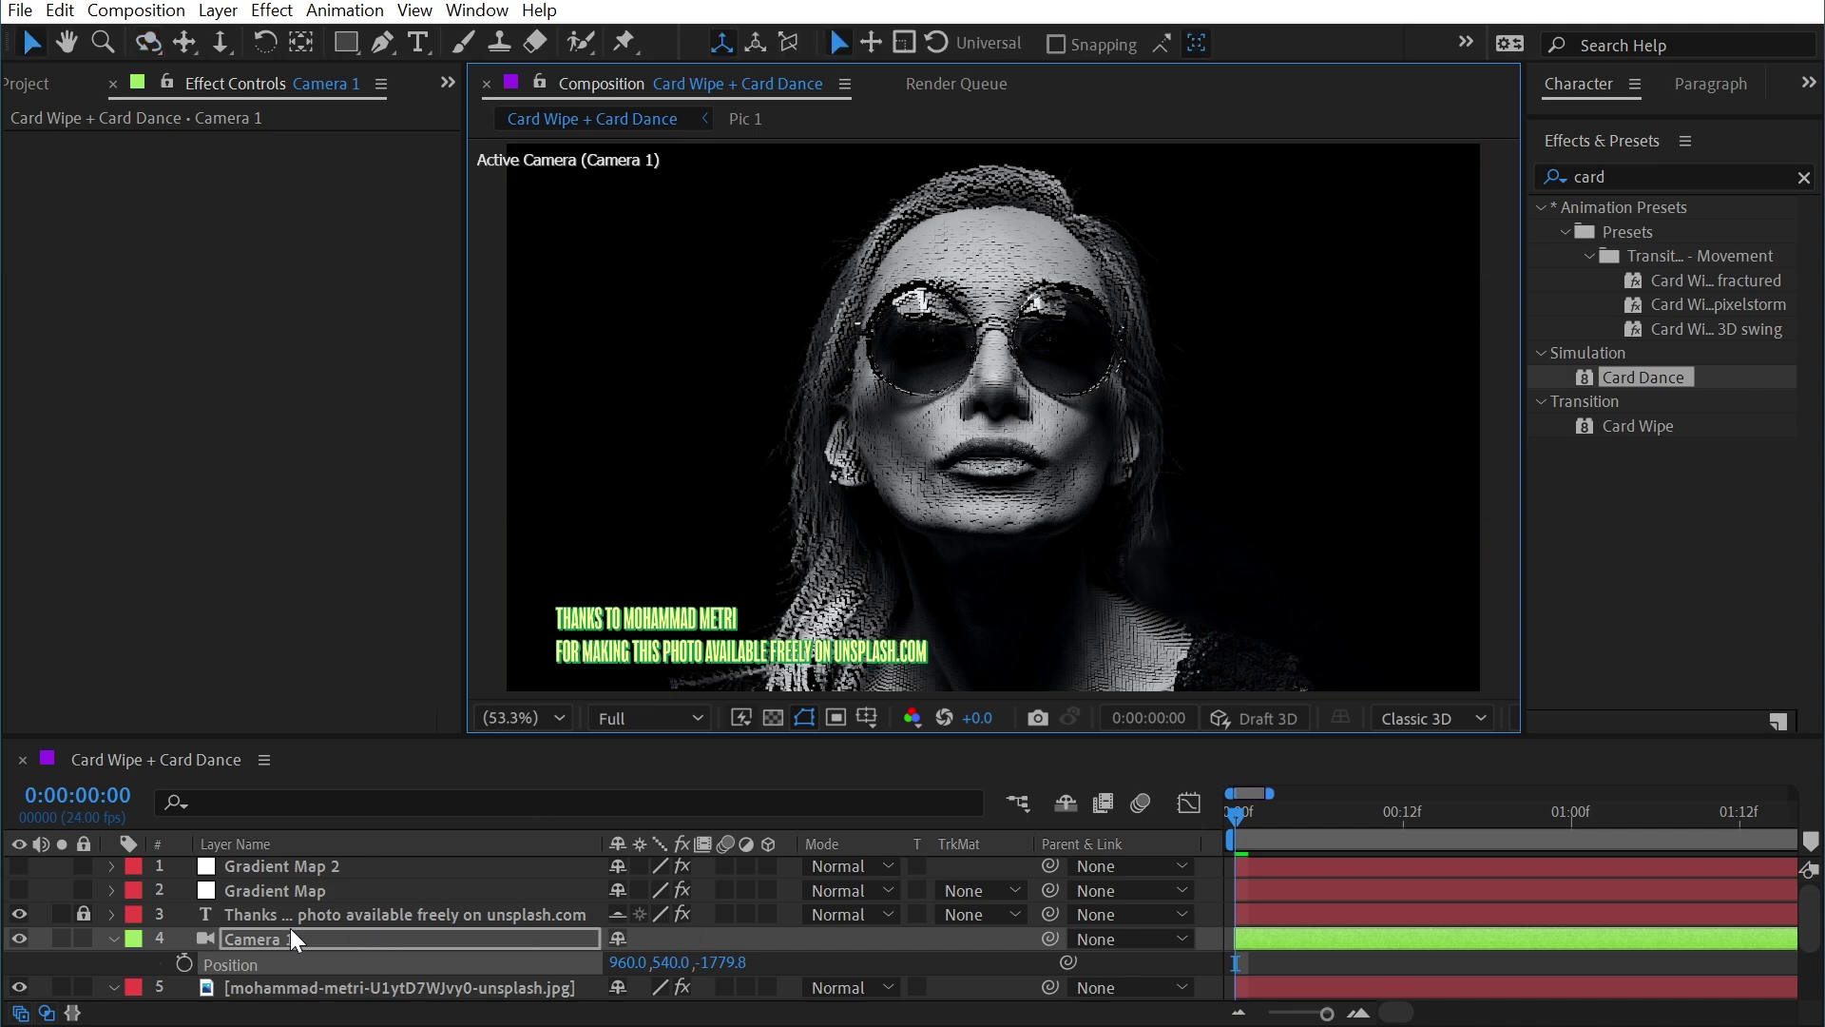
- Set the portrait's Card Dance Z Position Multiplier to 0.5
click(293, 987)
click(270, 458)
text(0.5)
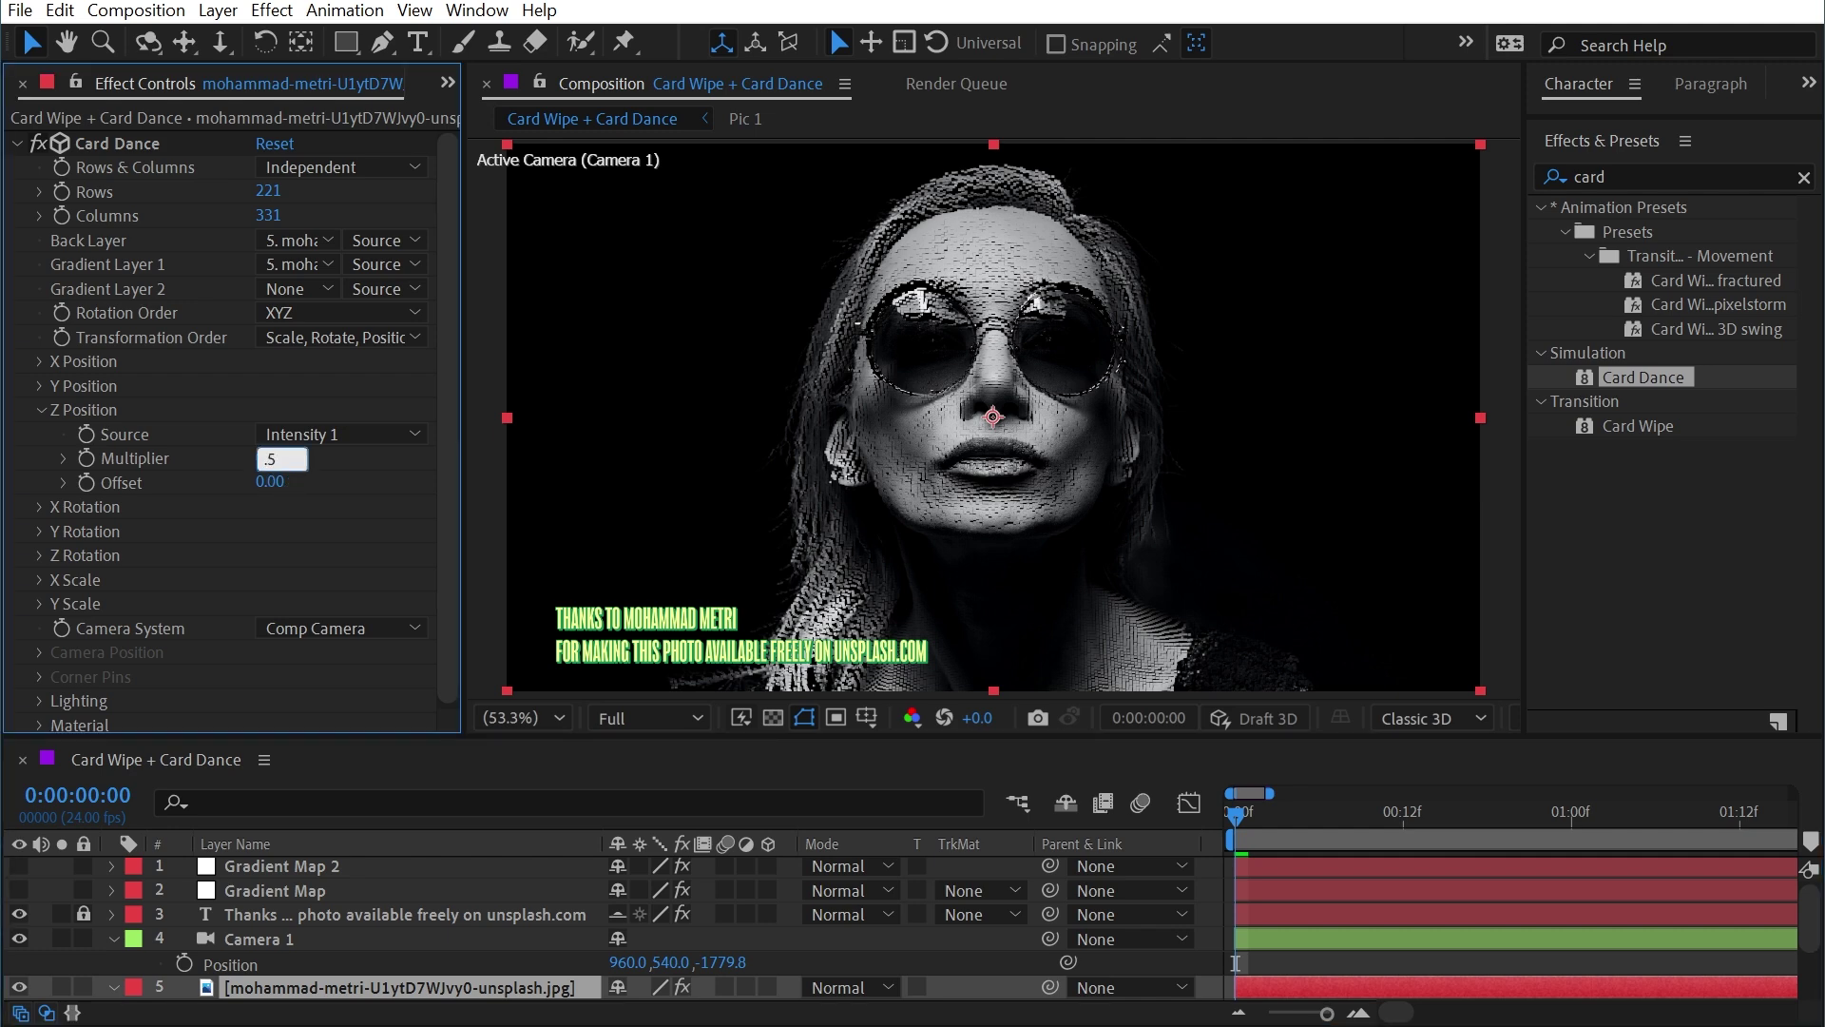
key(Return)
- Set both the X Scale and Y Scale Offset of the portrait's Card Dance to 0.5
scroll(991, 430, up, 1)
drag(998, 353, 907, 457)
scroll(105, 582, down, 1)
click(38, 576)
click(42, 672)
scroll(123, 665, down, 1)
click(276, 624)
text(0.5)
key(Return)
scroll(19, 663, down, 1)
click(271, 656)
text(0.5)
key(Return)
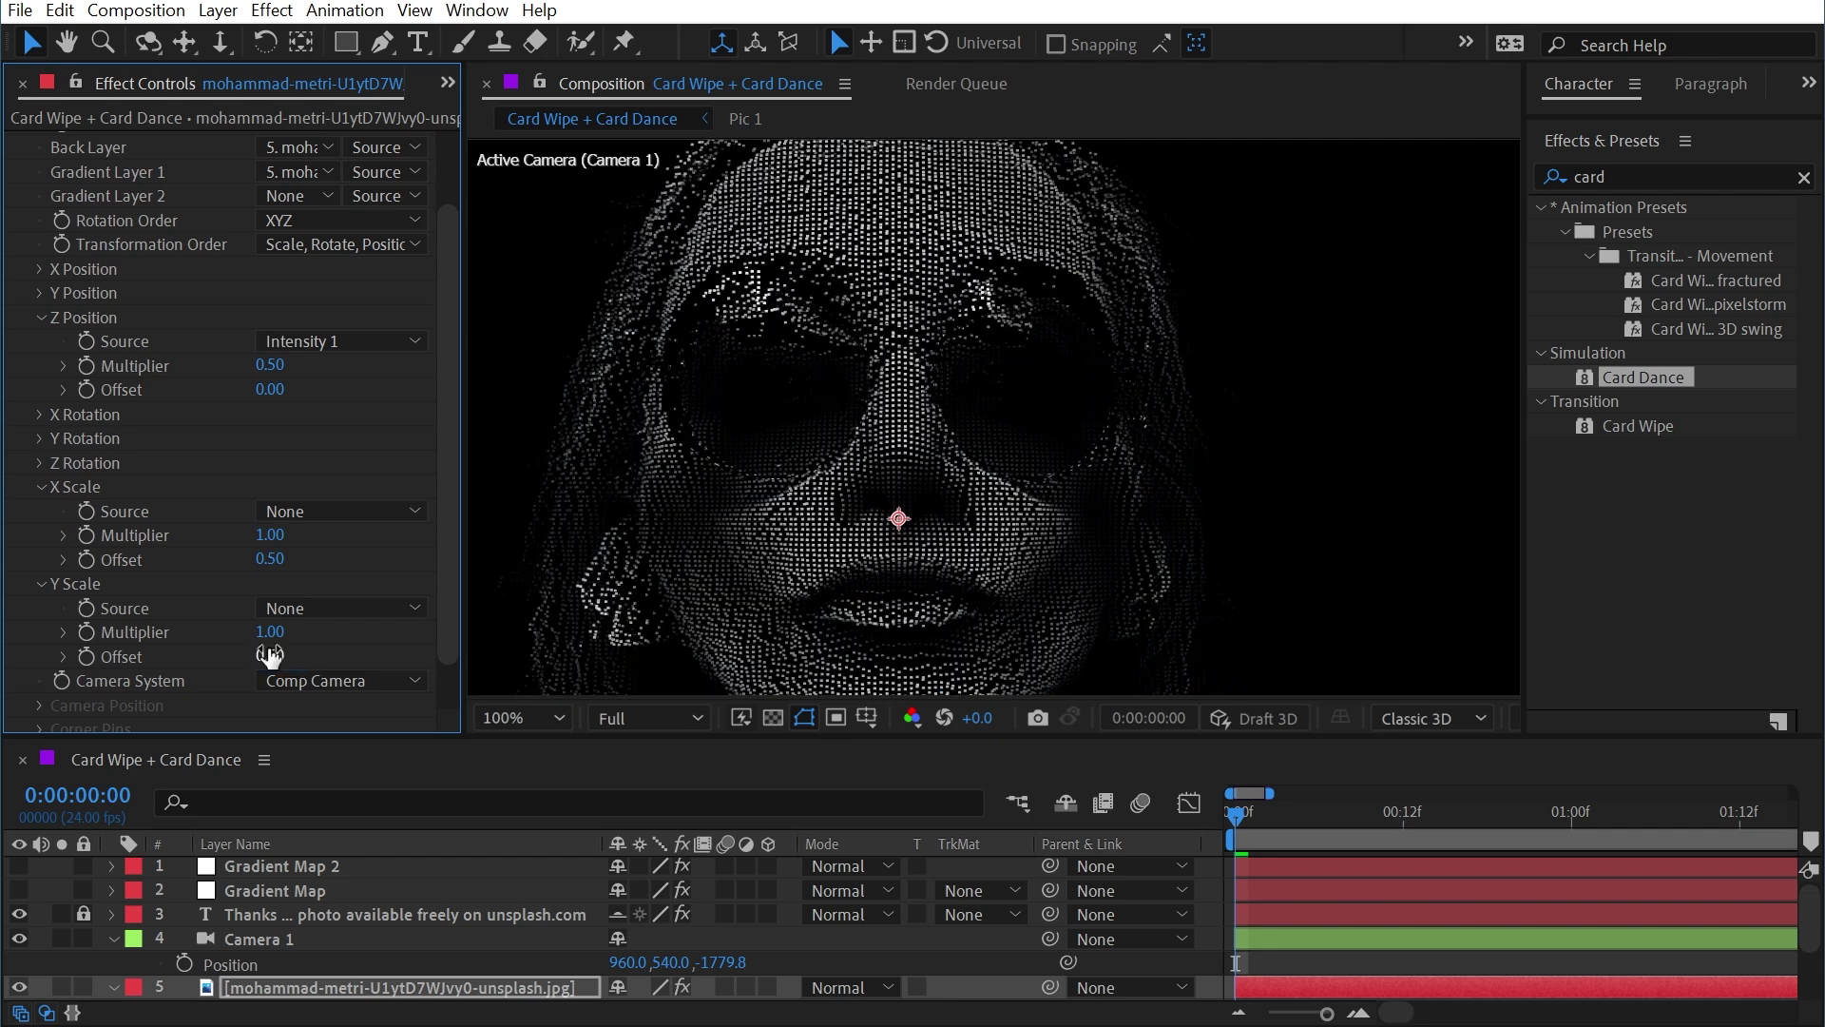
- Set both the X Scale and Y Scale Offset of the portrait's Card Dance to 0.75
key(period)
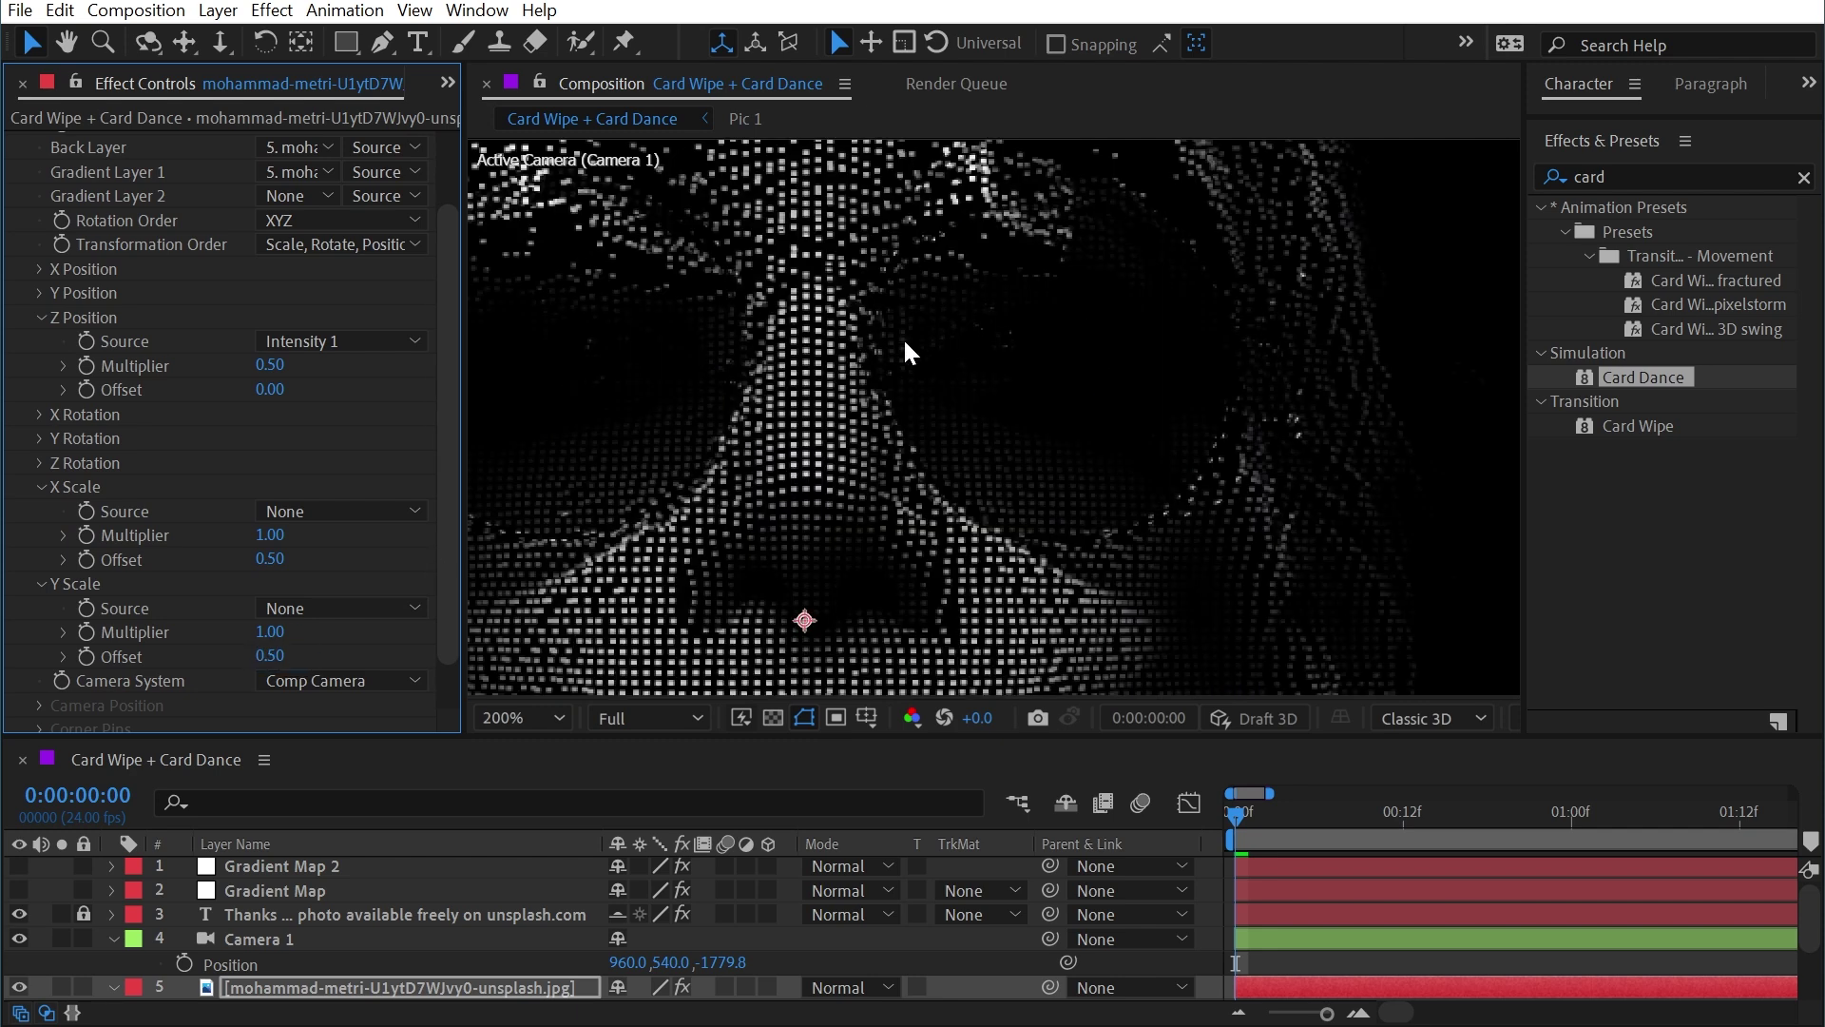
click(270, 559)
text(.75)
key(Return)
click(268, 654)
text(5)
key(Return)
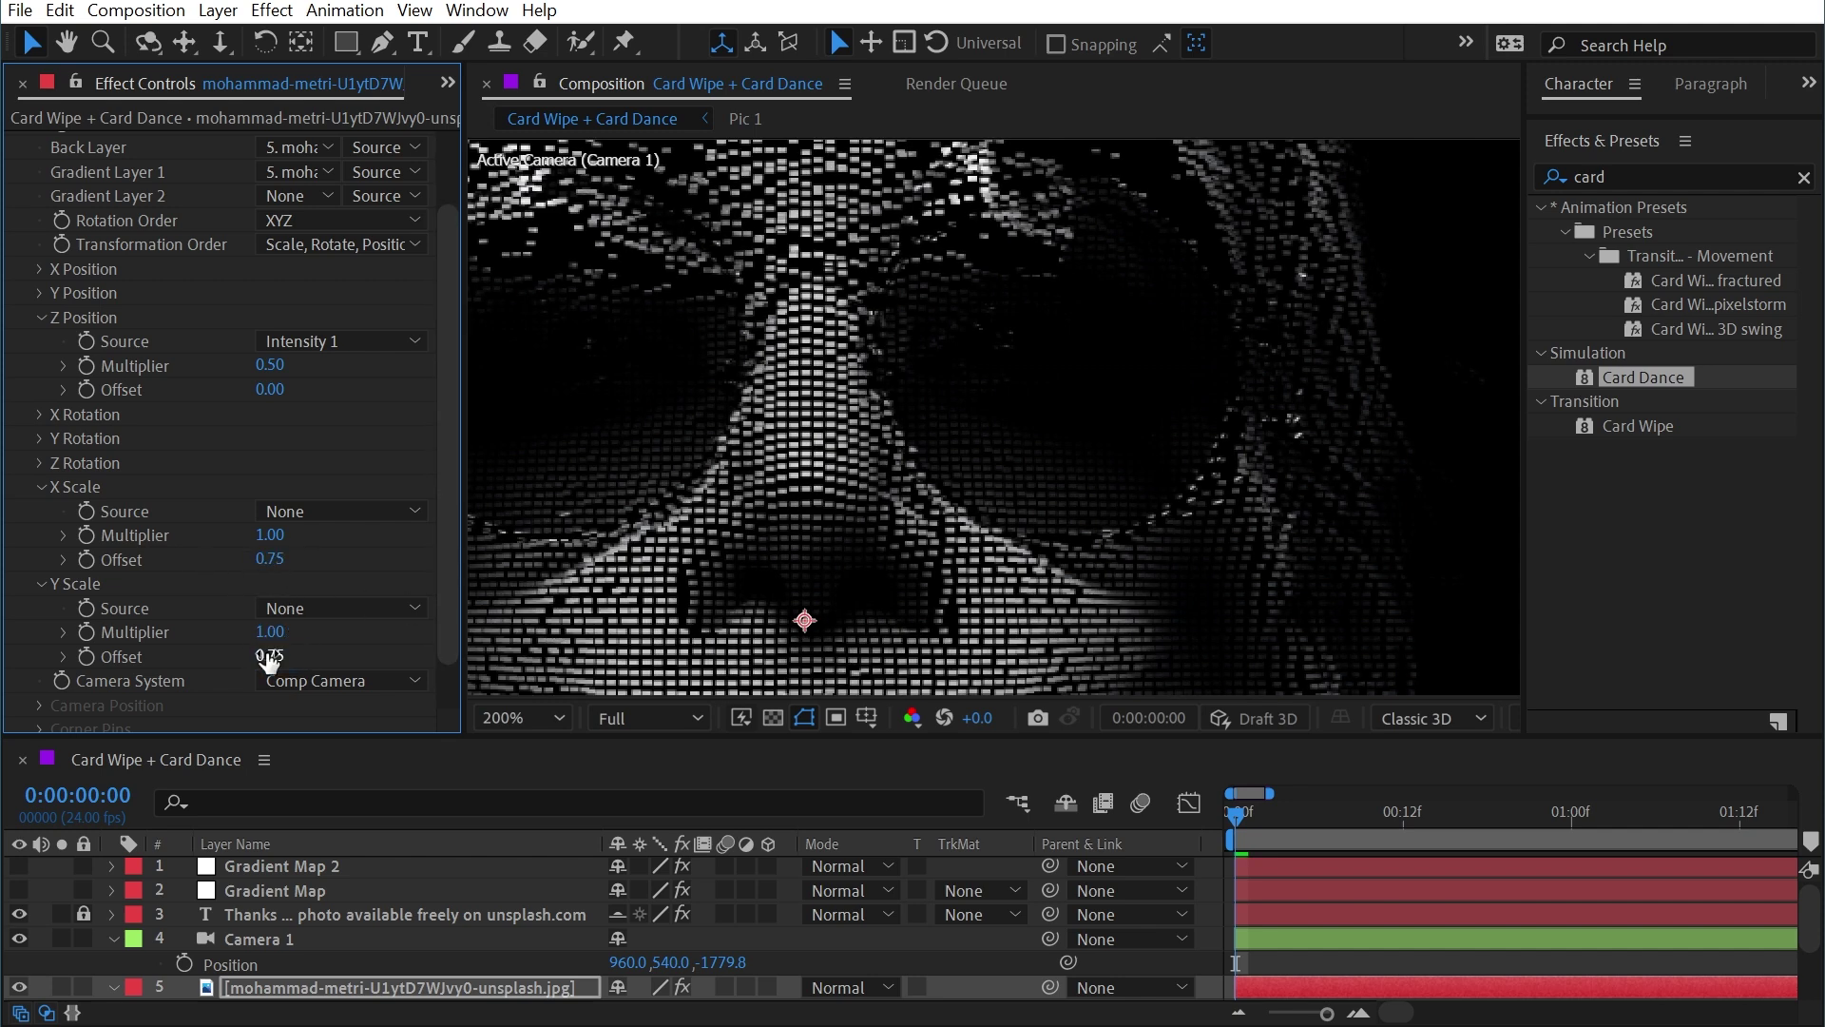
- Orbit Camera 1 slightly to check the scaled cards on the whole portrait, and undo the orbit
scroll(1024, 363, down, 4)
drag(982, 547, 977, 494)
key(c)
mouse_move(970, 395)
mouse_down()
mouse_move(988, 399)
mouse_move(953, 399)
mouse_up()
key(ctrl+z)
- Disable the portrait's Card Dance effect and collapse its settings
click(41, 316)
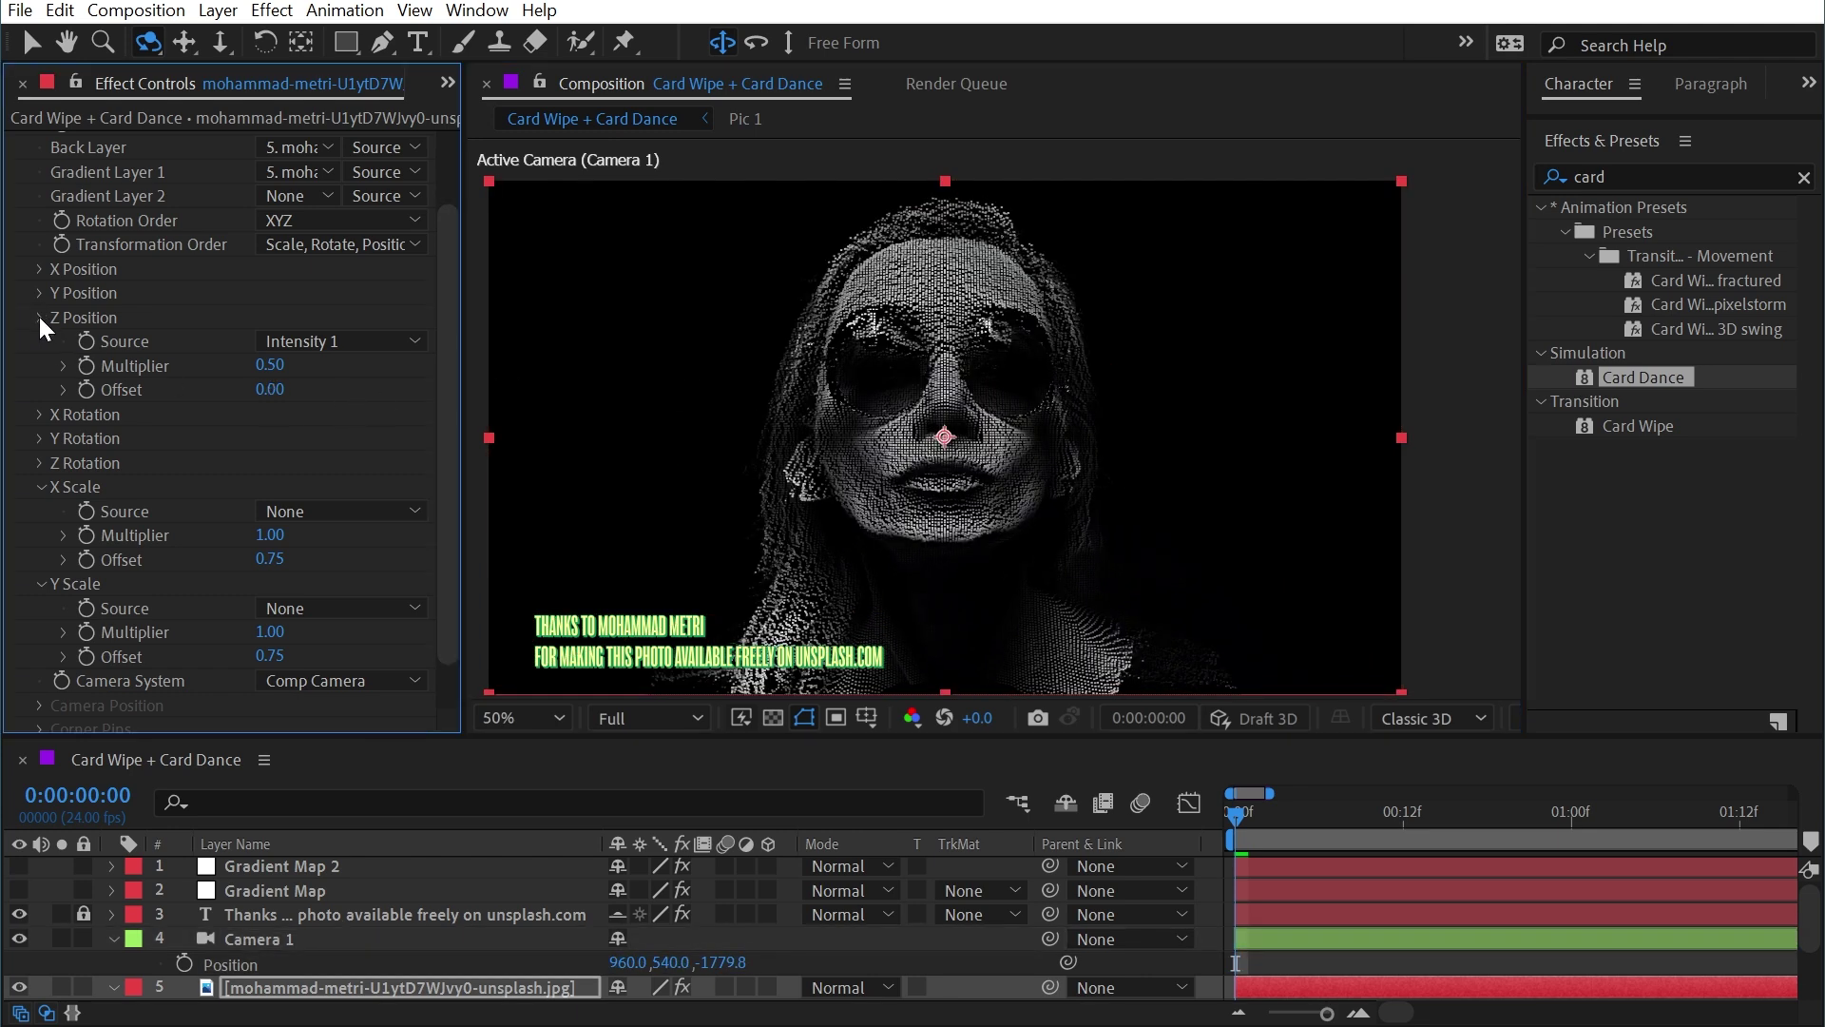
scroll(37, 316, up, 2)
click(43, 141)
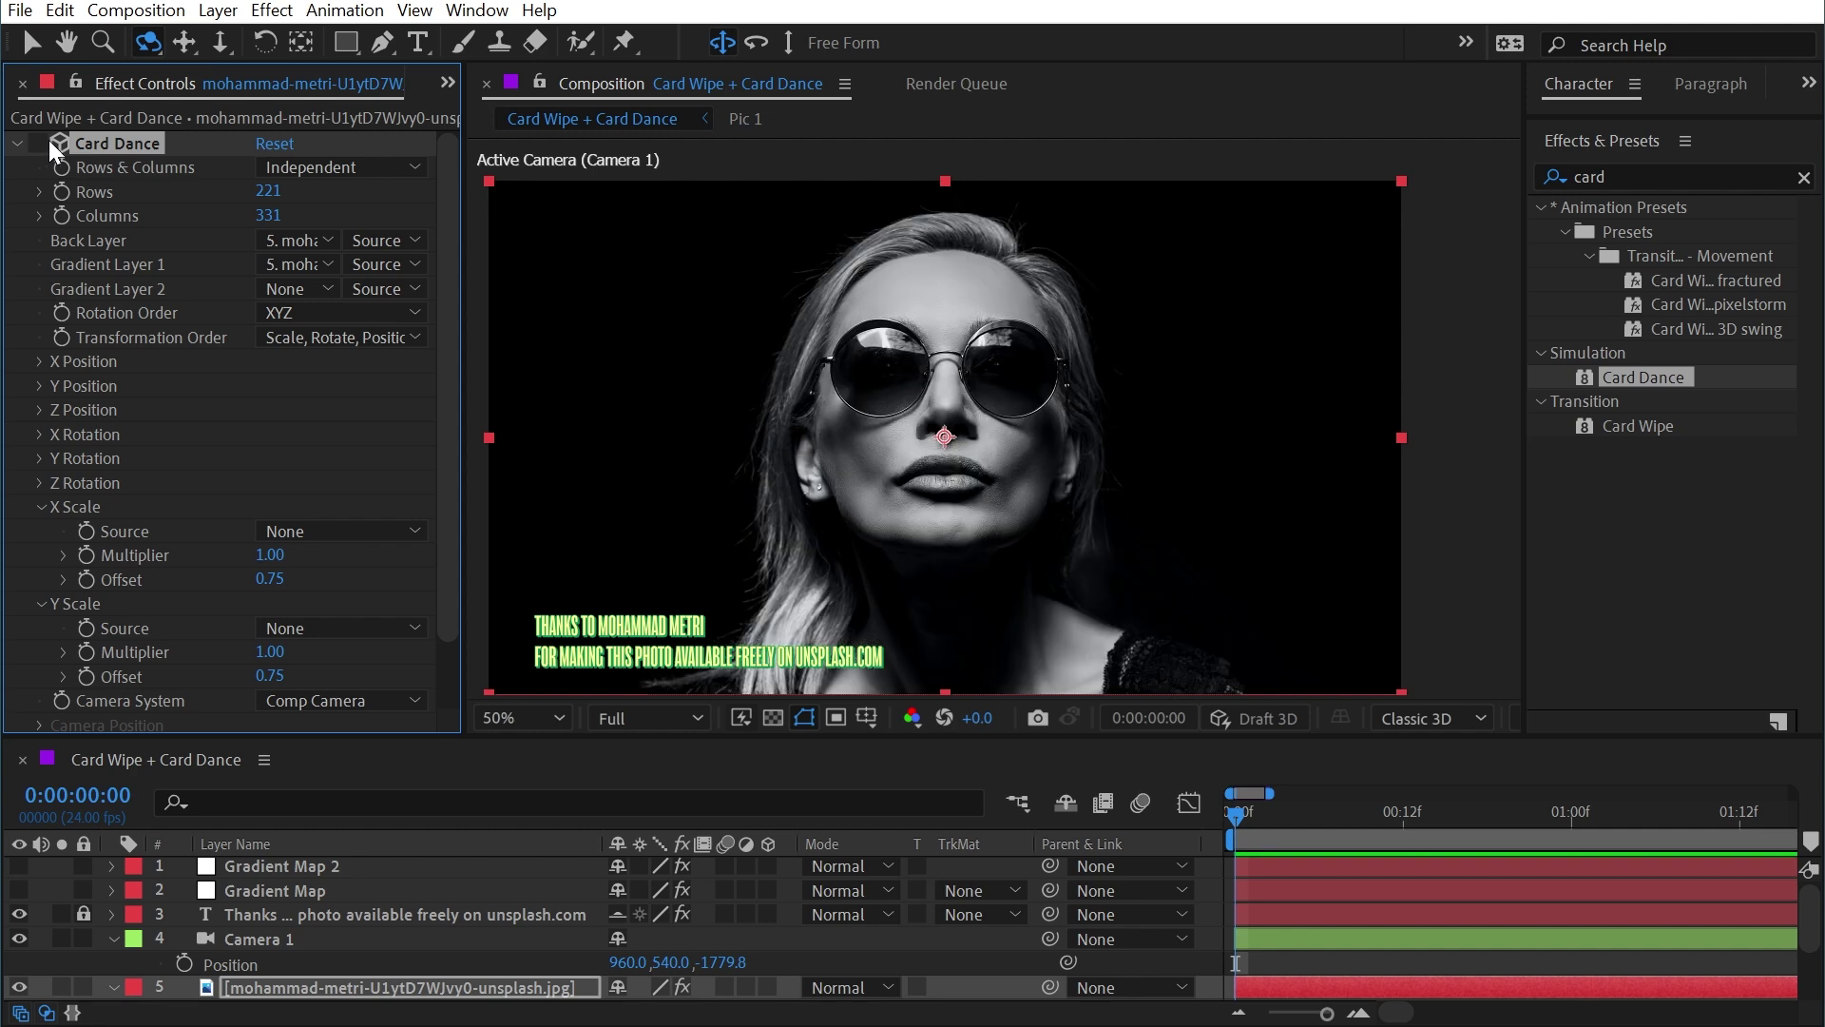
click(17, 145)
- Apply Venetian Blinds to the portrait above Card Dance, with Transition Completion at 50%
double_click(1606, 177)
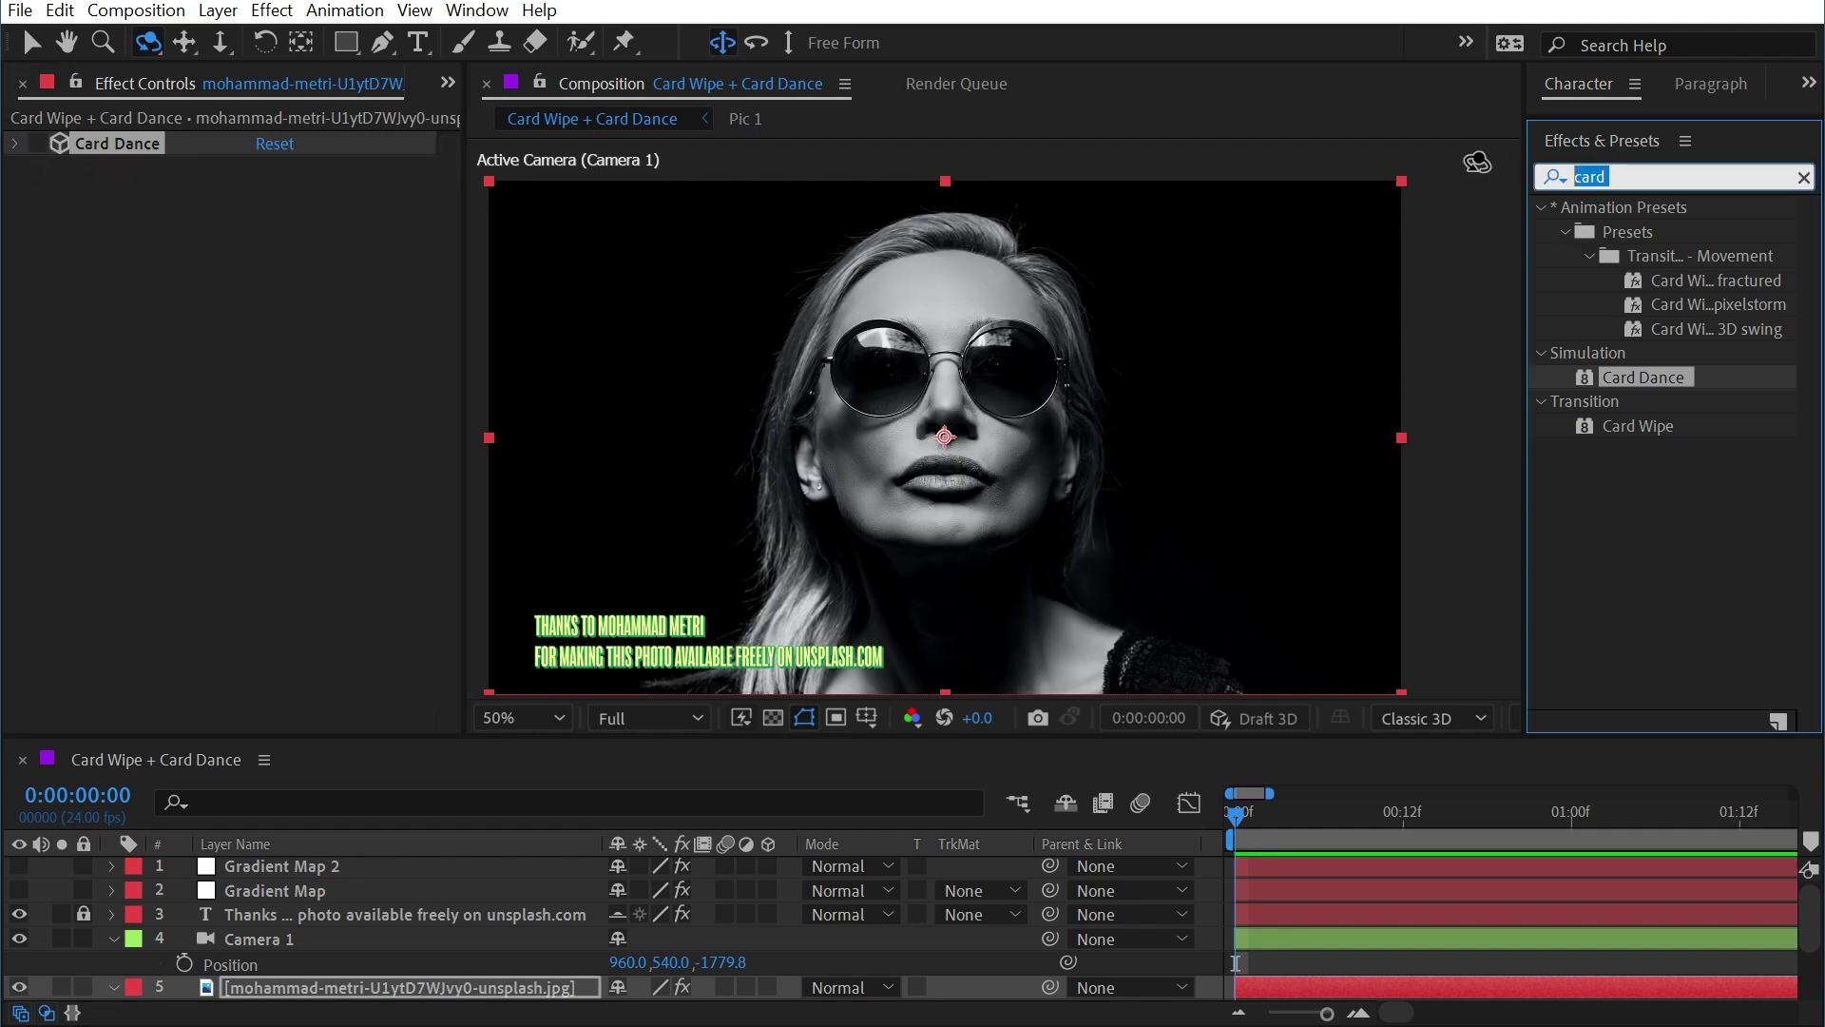
text(venet)
drag(1683, 328, 214, 138)
click(263, 167)
text(50)
key(Return)
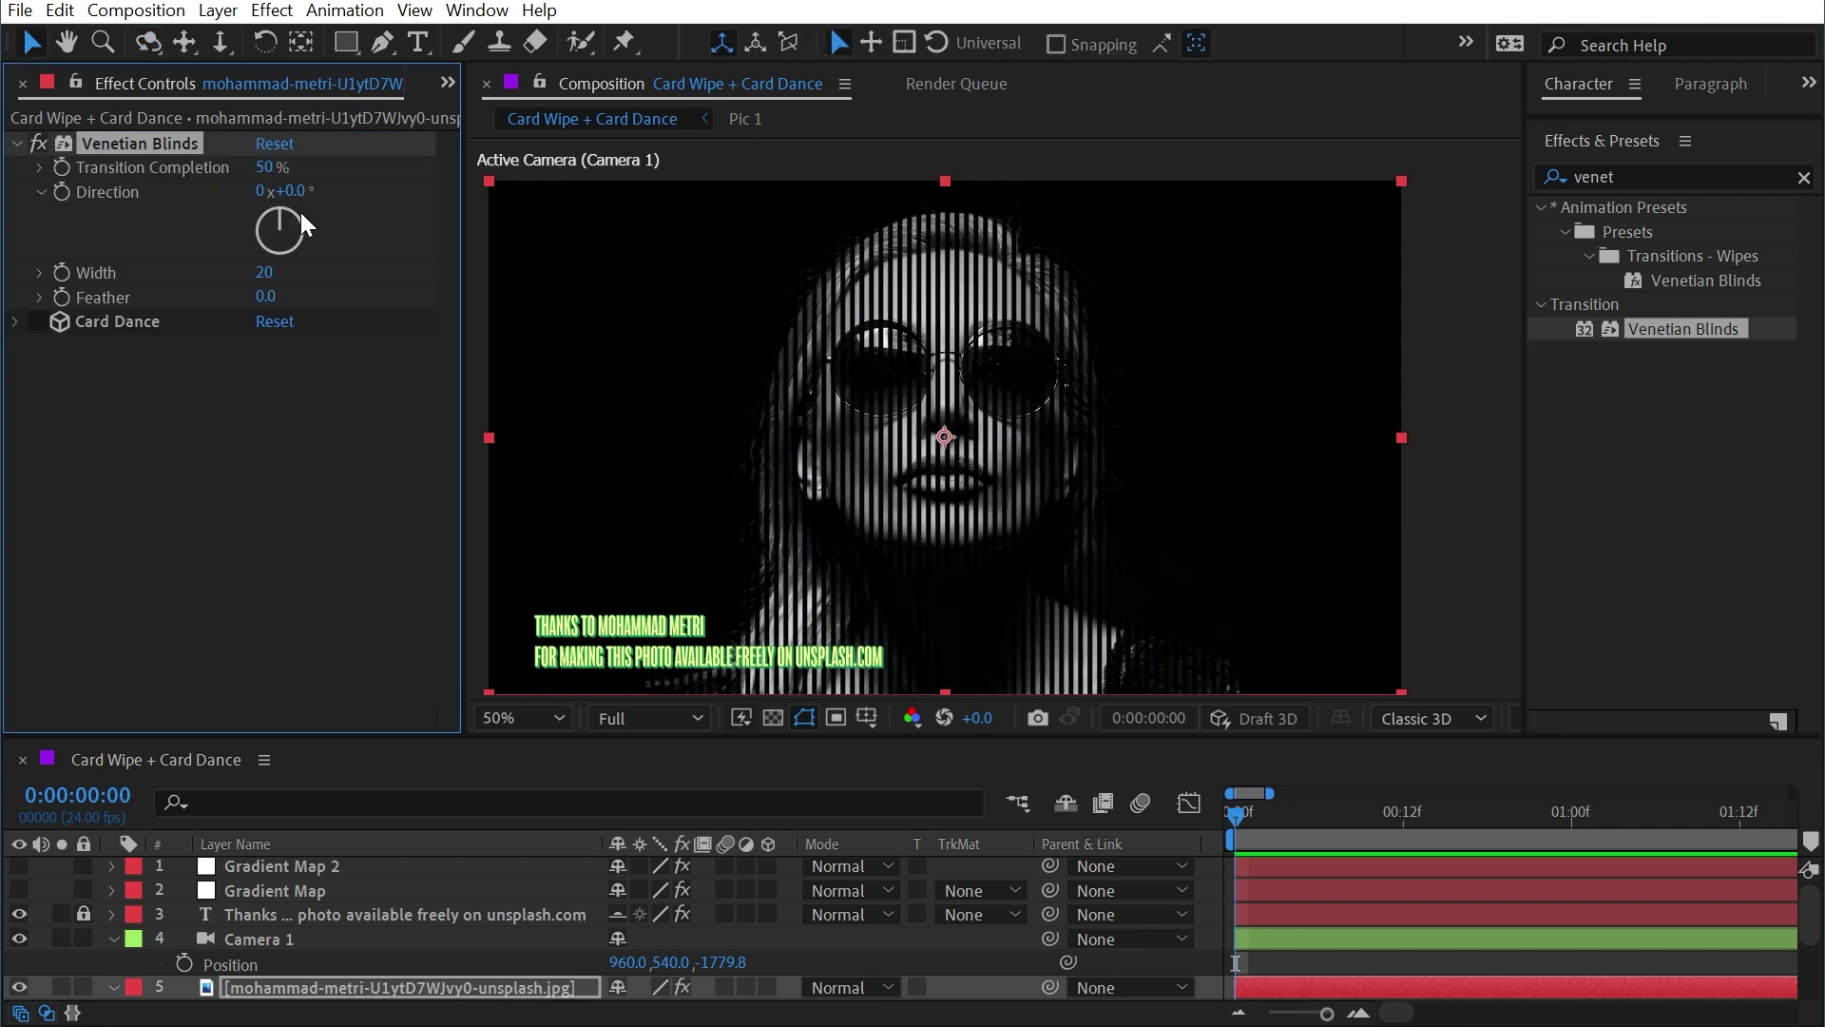
- Set the Venetian Blinds Direction to 90° and reduce its Width to 14
click(294, 192)
text(90)
key(Return)
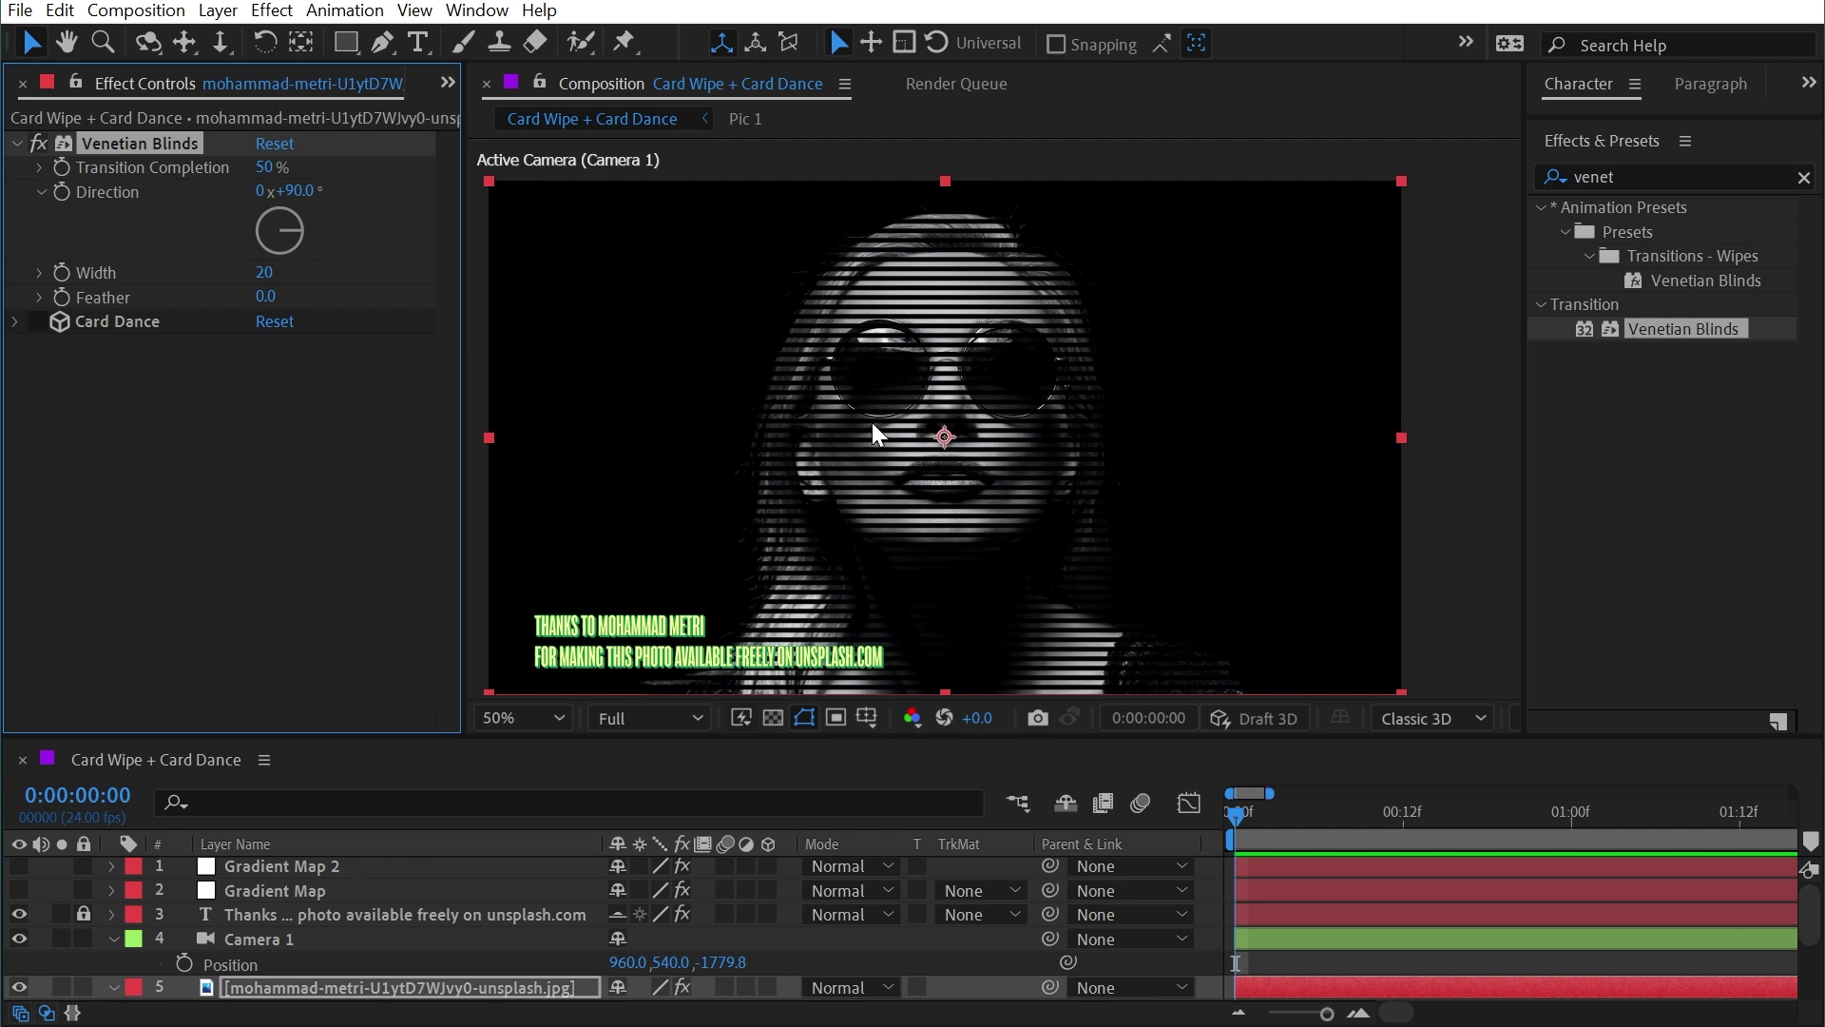
scroll(871, 424, up, 2)
drag(264, 273, 256, 274)
- Re-enable Card Dance on the portrait and reduce the Venetian Blinds Width to 8
click(38, 321)
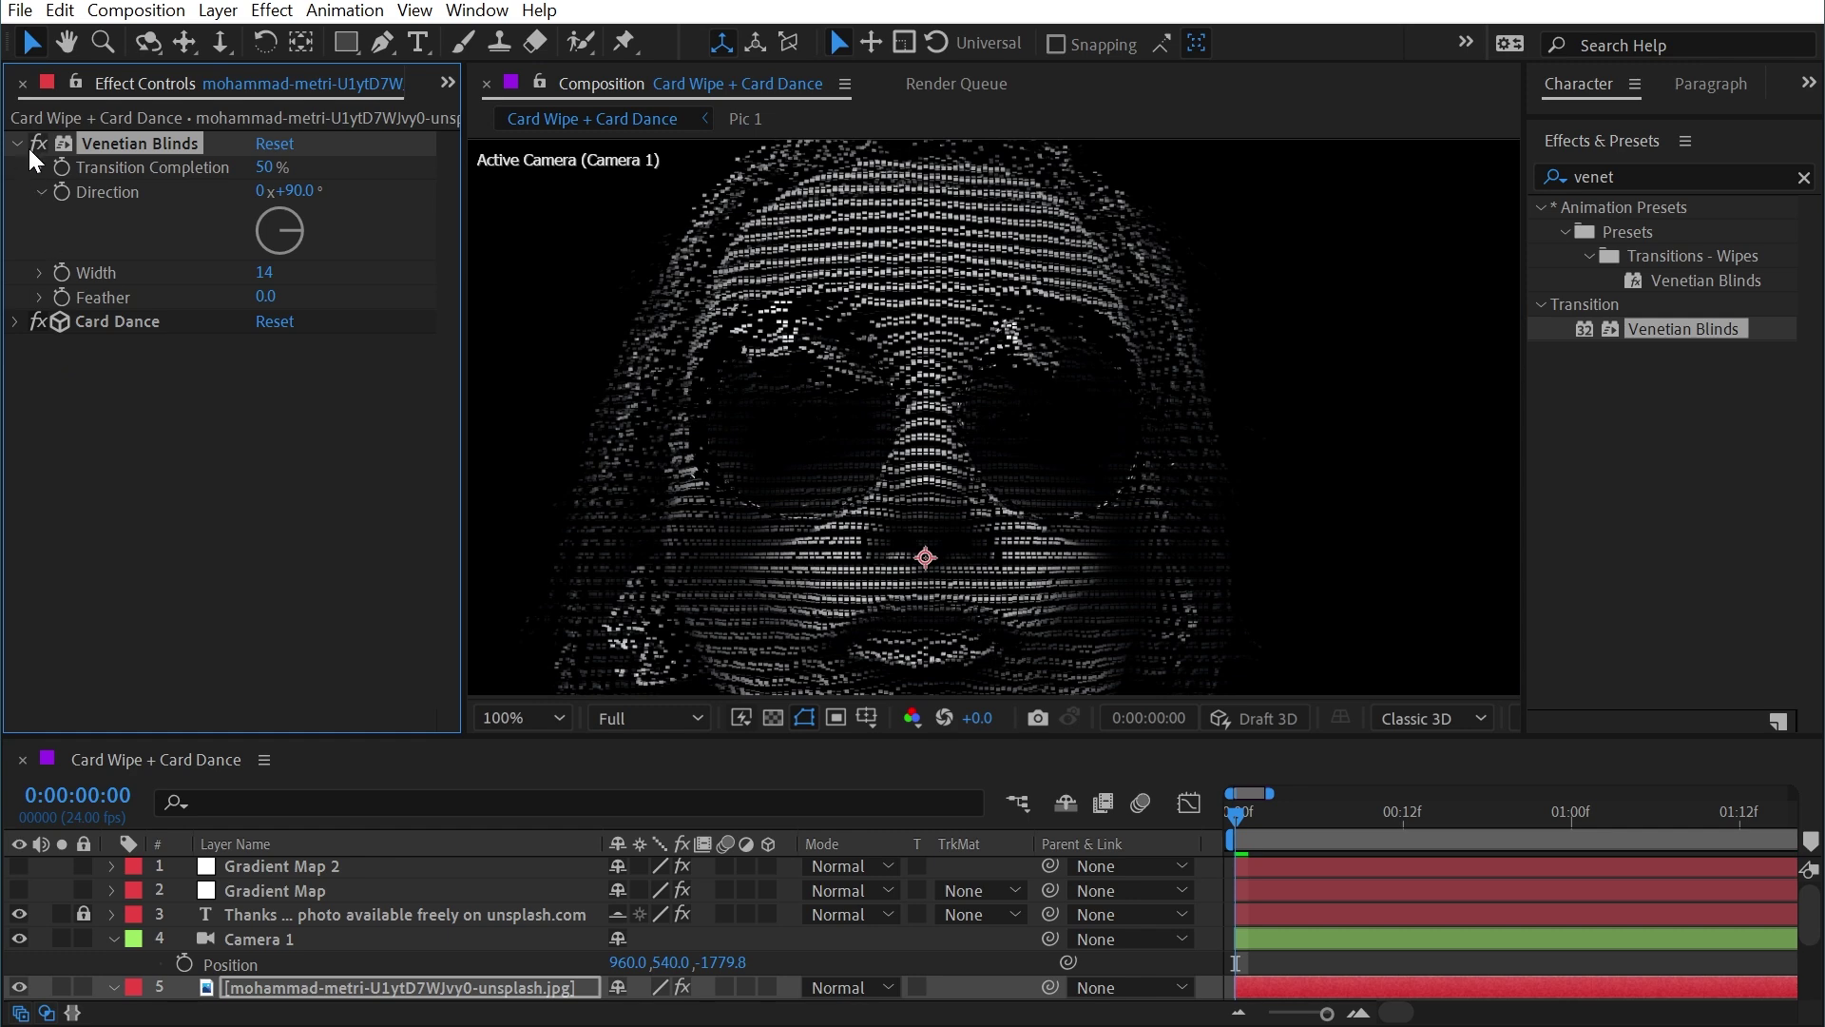
click(36, 142)
click(268, 274)
text(1)
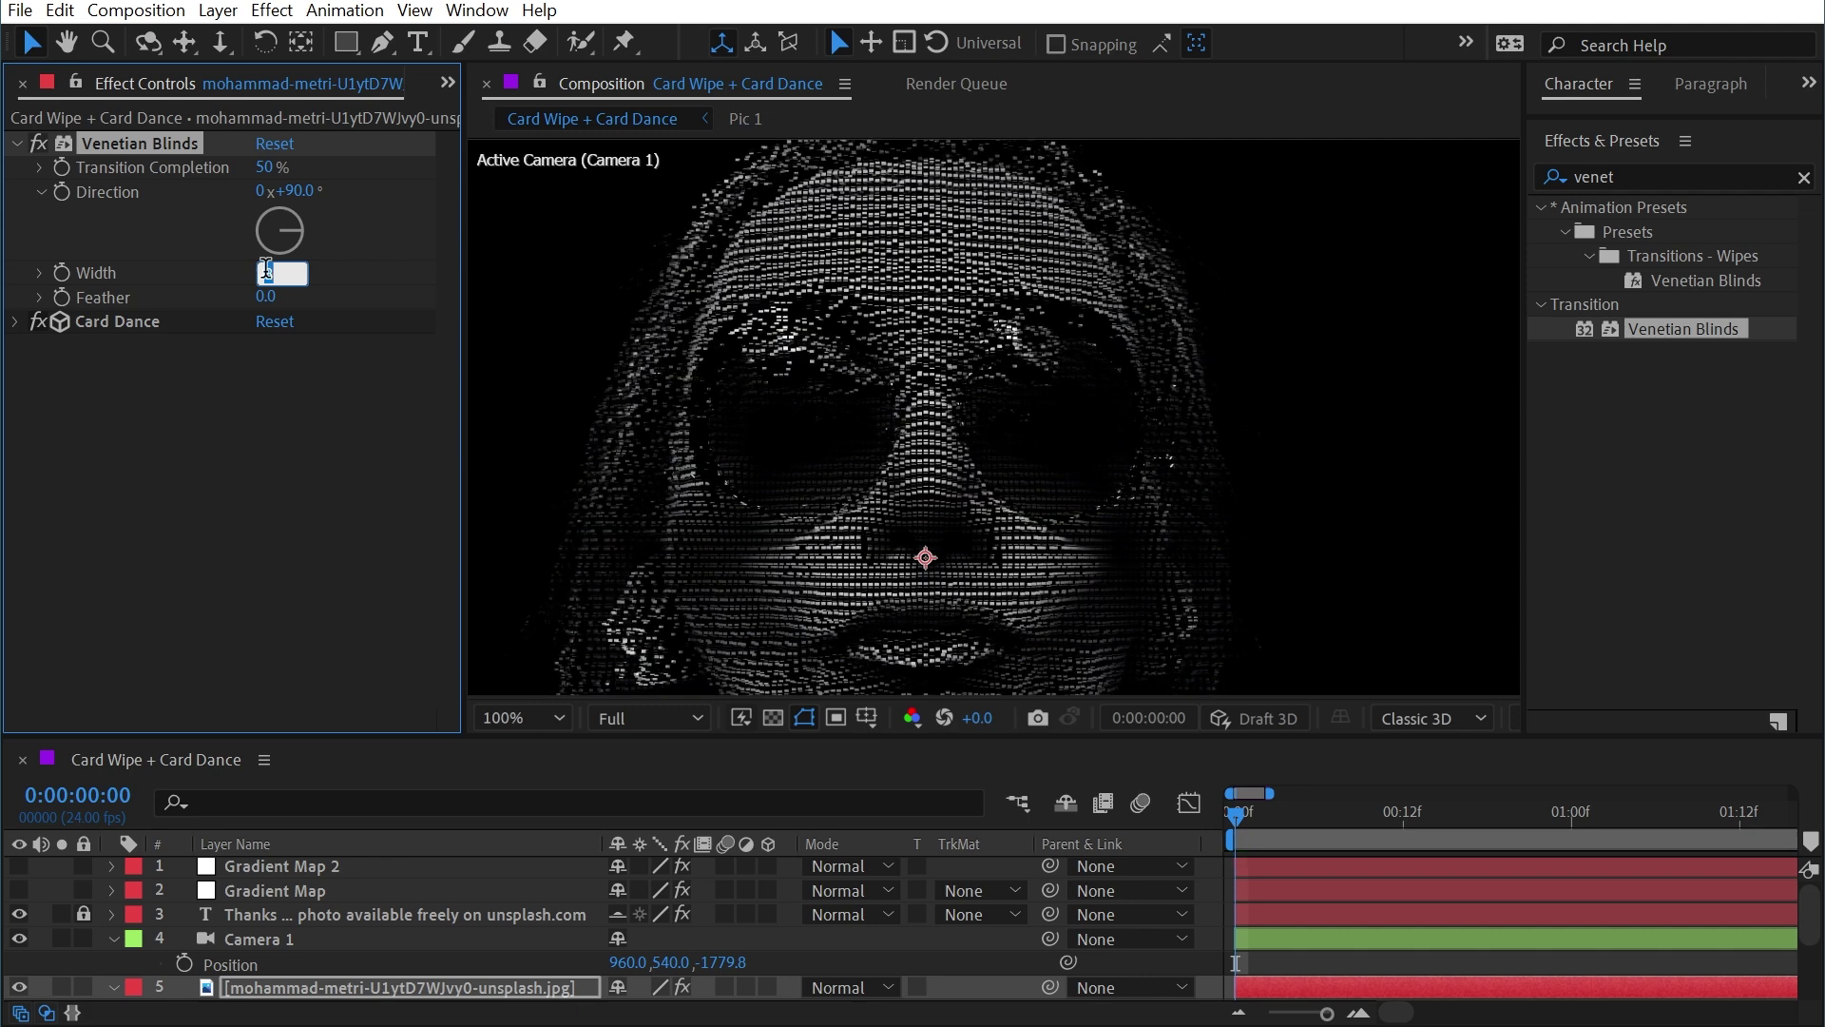
key(Return)
- Set the Venetian Blinds Transition Completion to 40%
click(270, 168)
text(40)
key(Return)
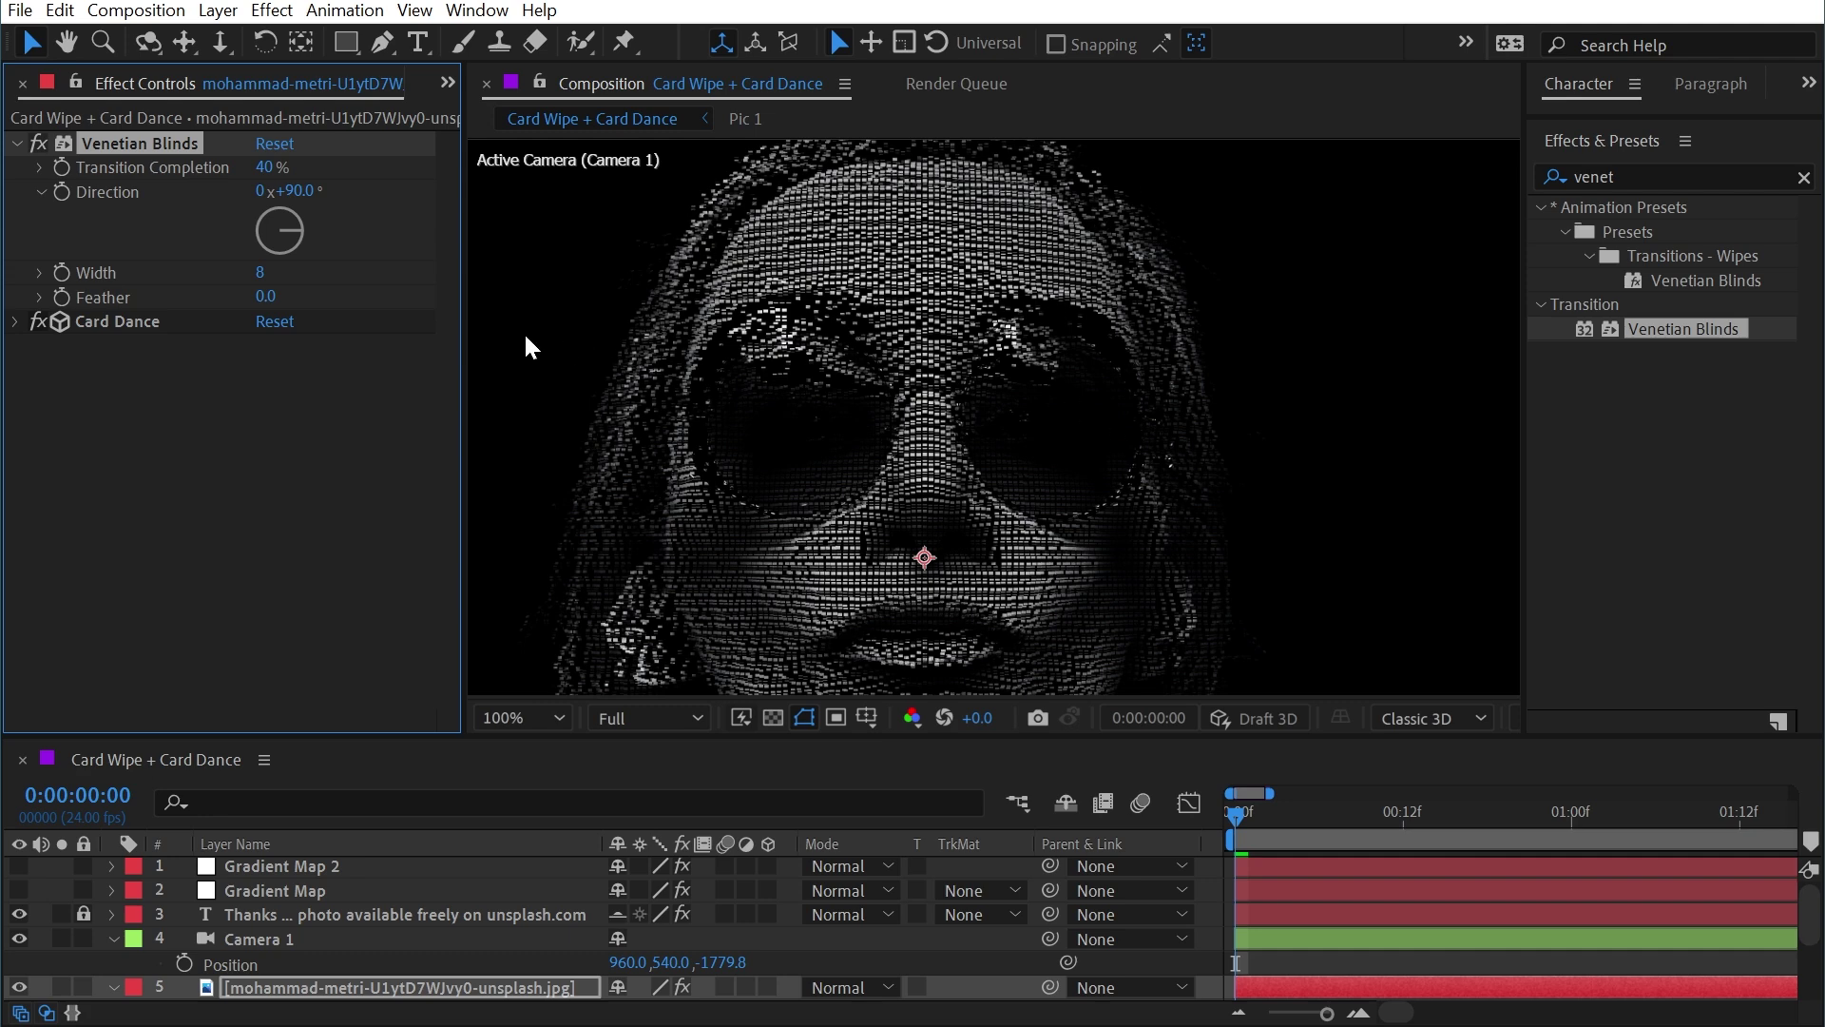
- Try Venetian Blinds below Card Dance in the effect order, and undo the reordering
drag(37, 140, 140, 453)
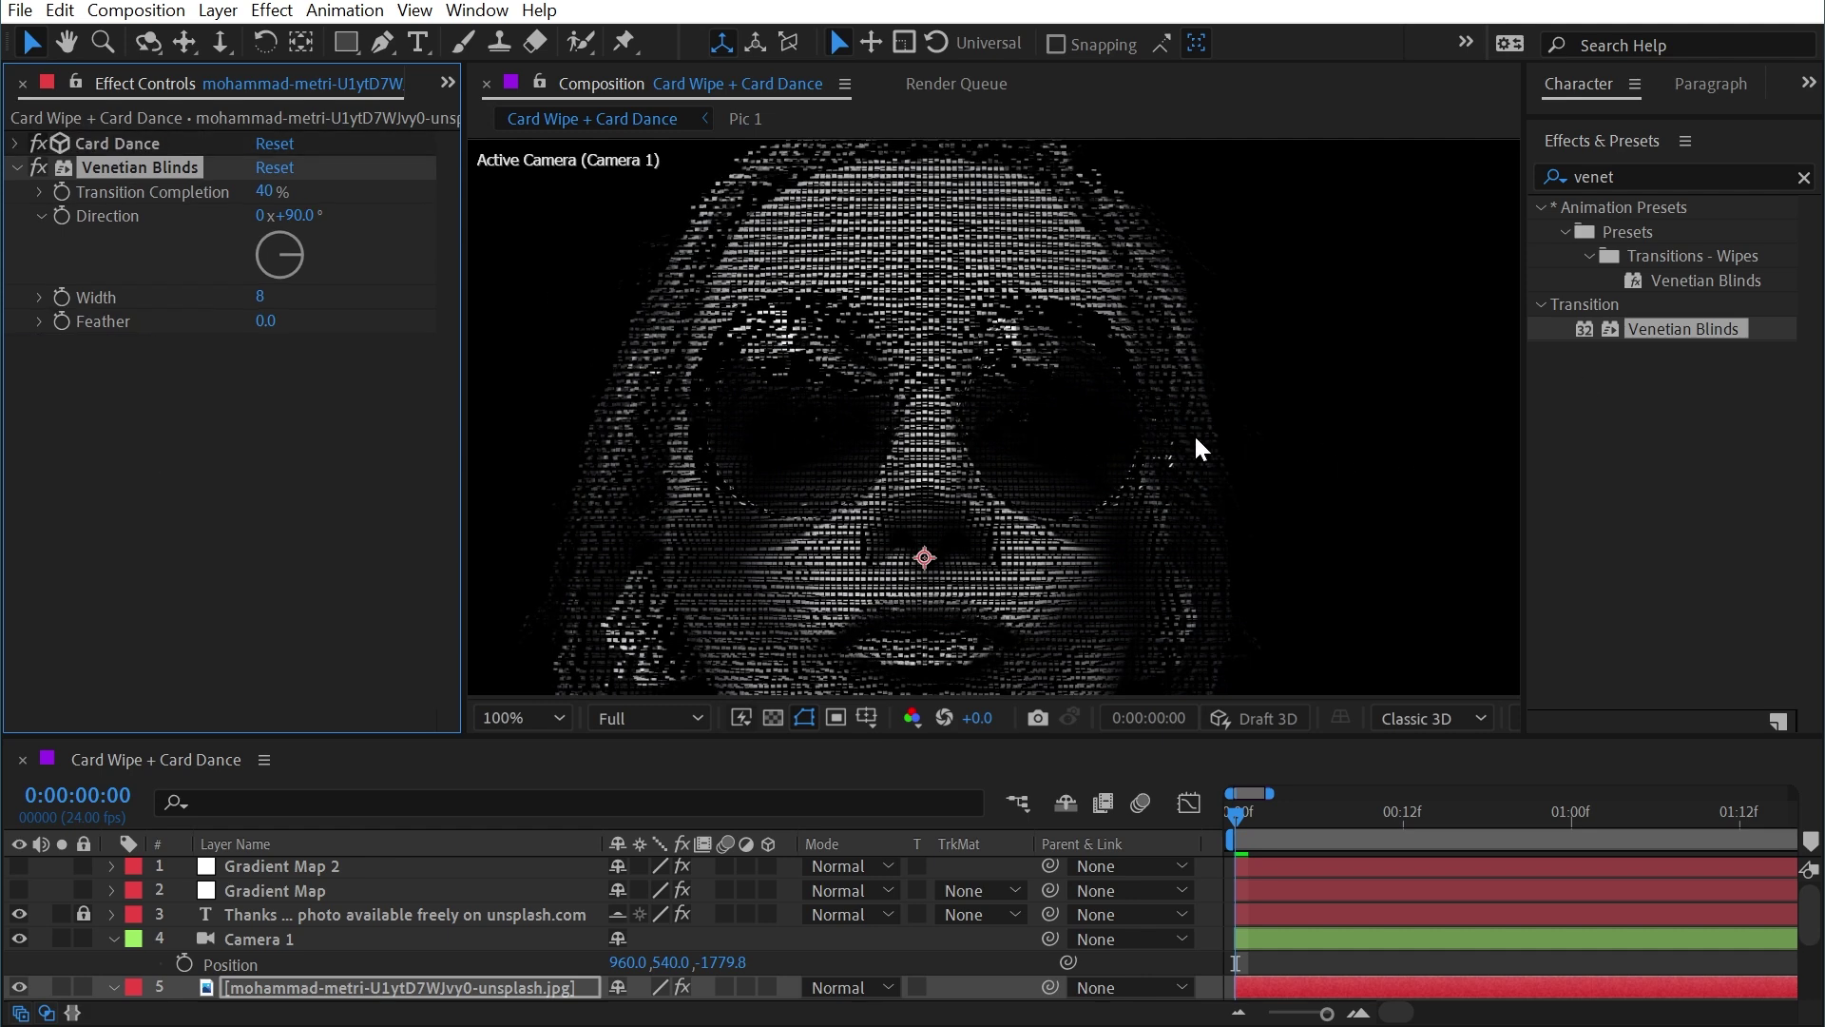
key(ctrl+z)
- Find the Tritone effect and apply it to the portrait below Card Dance
scroll(1052, 415, down, 1)
drag(965, 529, 979, 452)
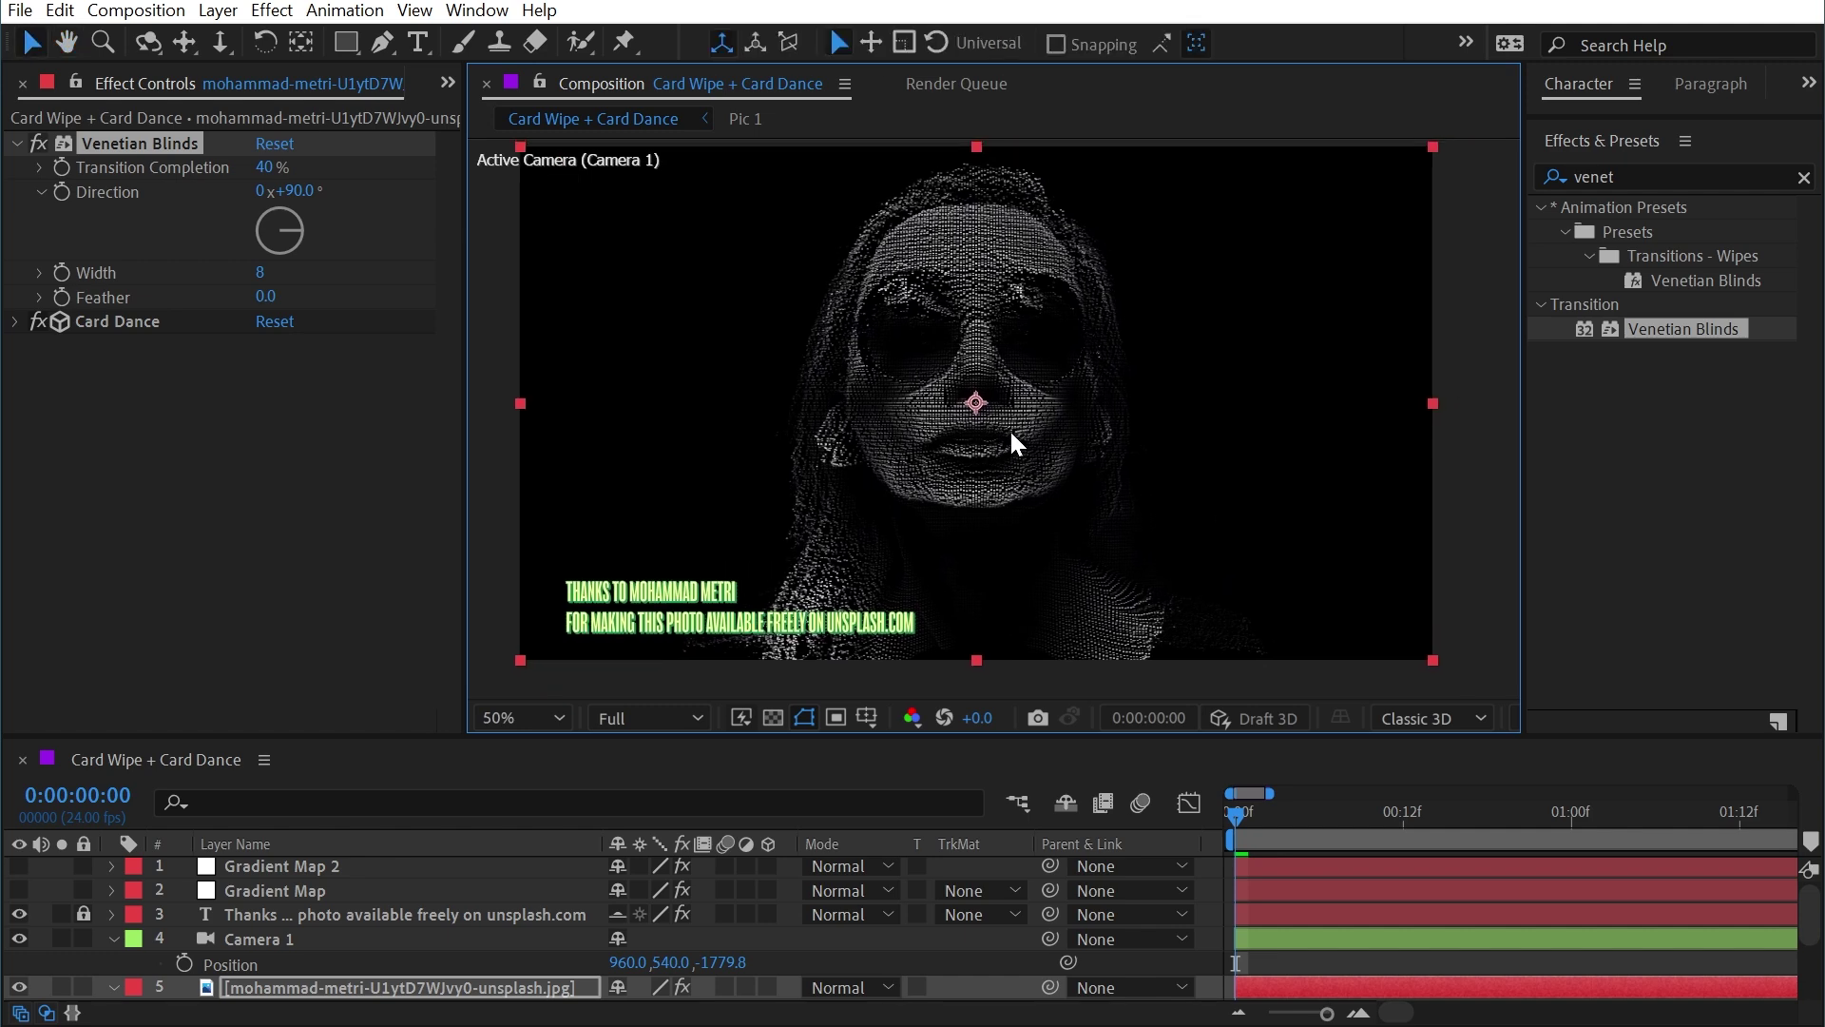
key(ctrl+5)
text(trit)
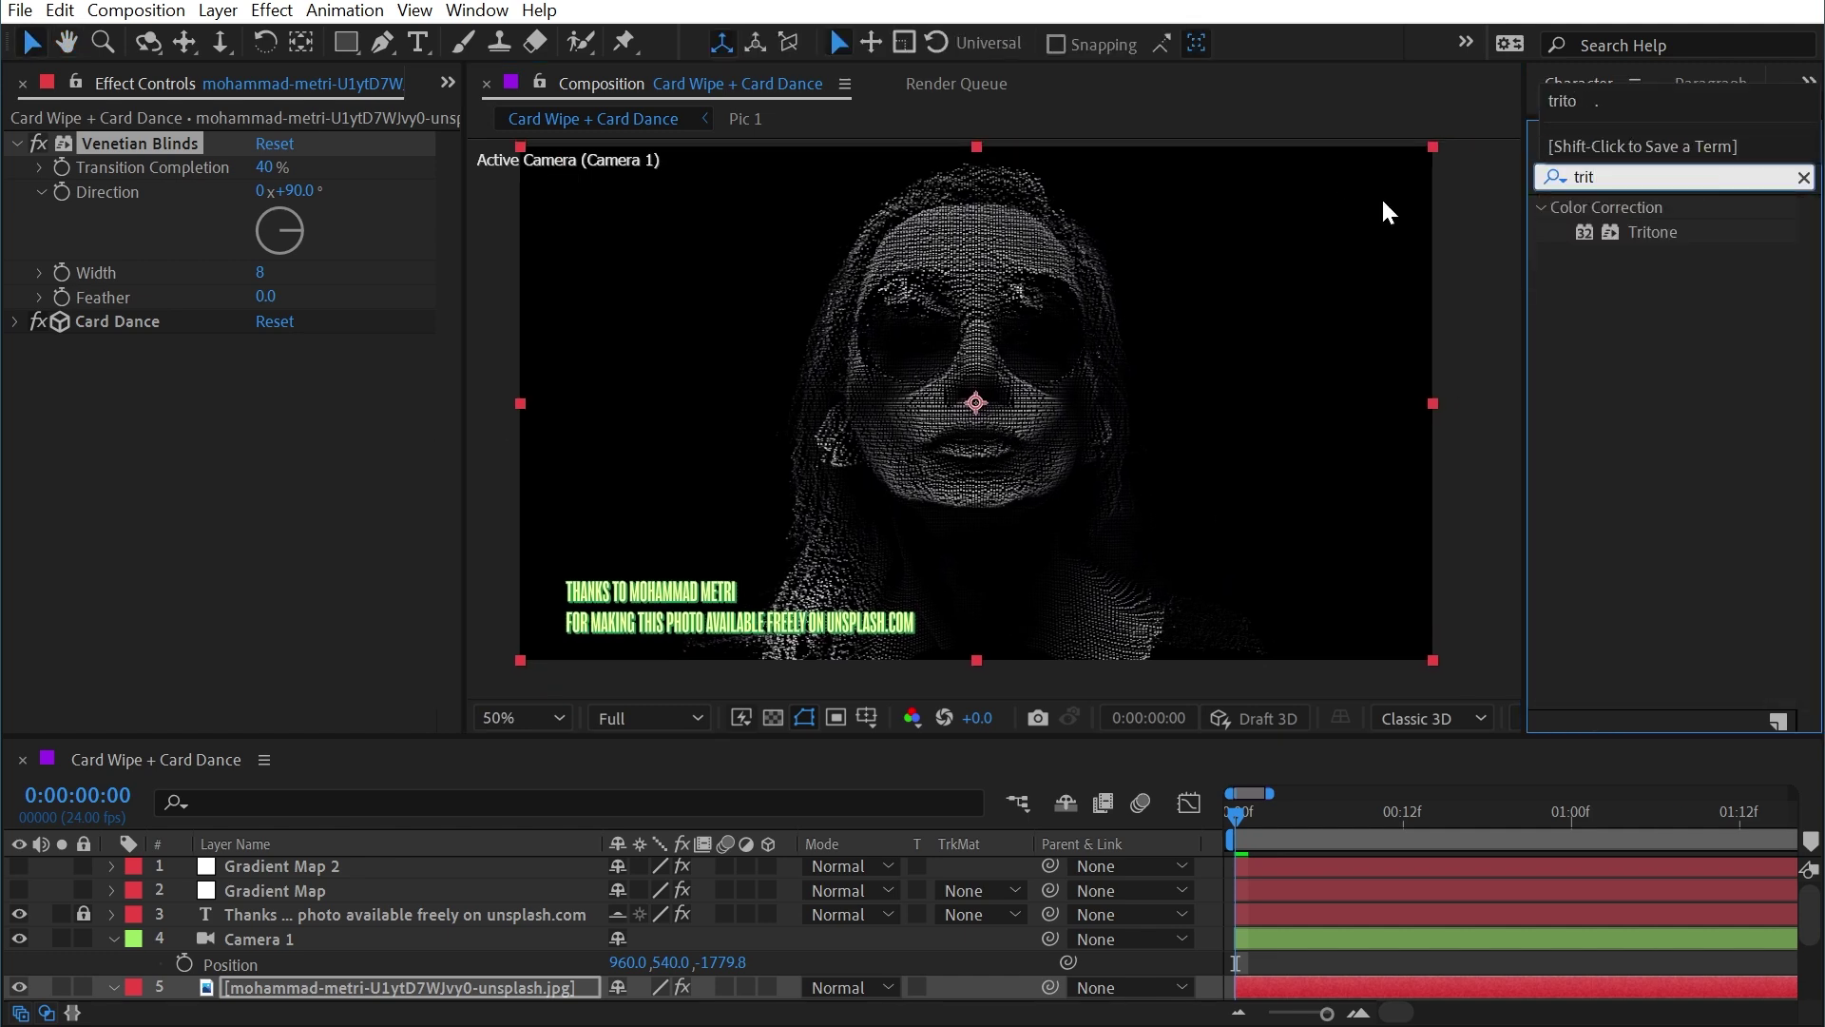
drag(1652, 232, 152, 364)
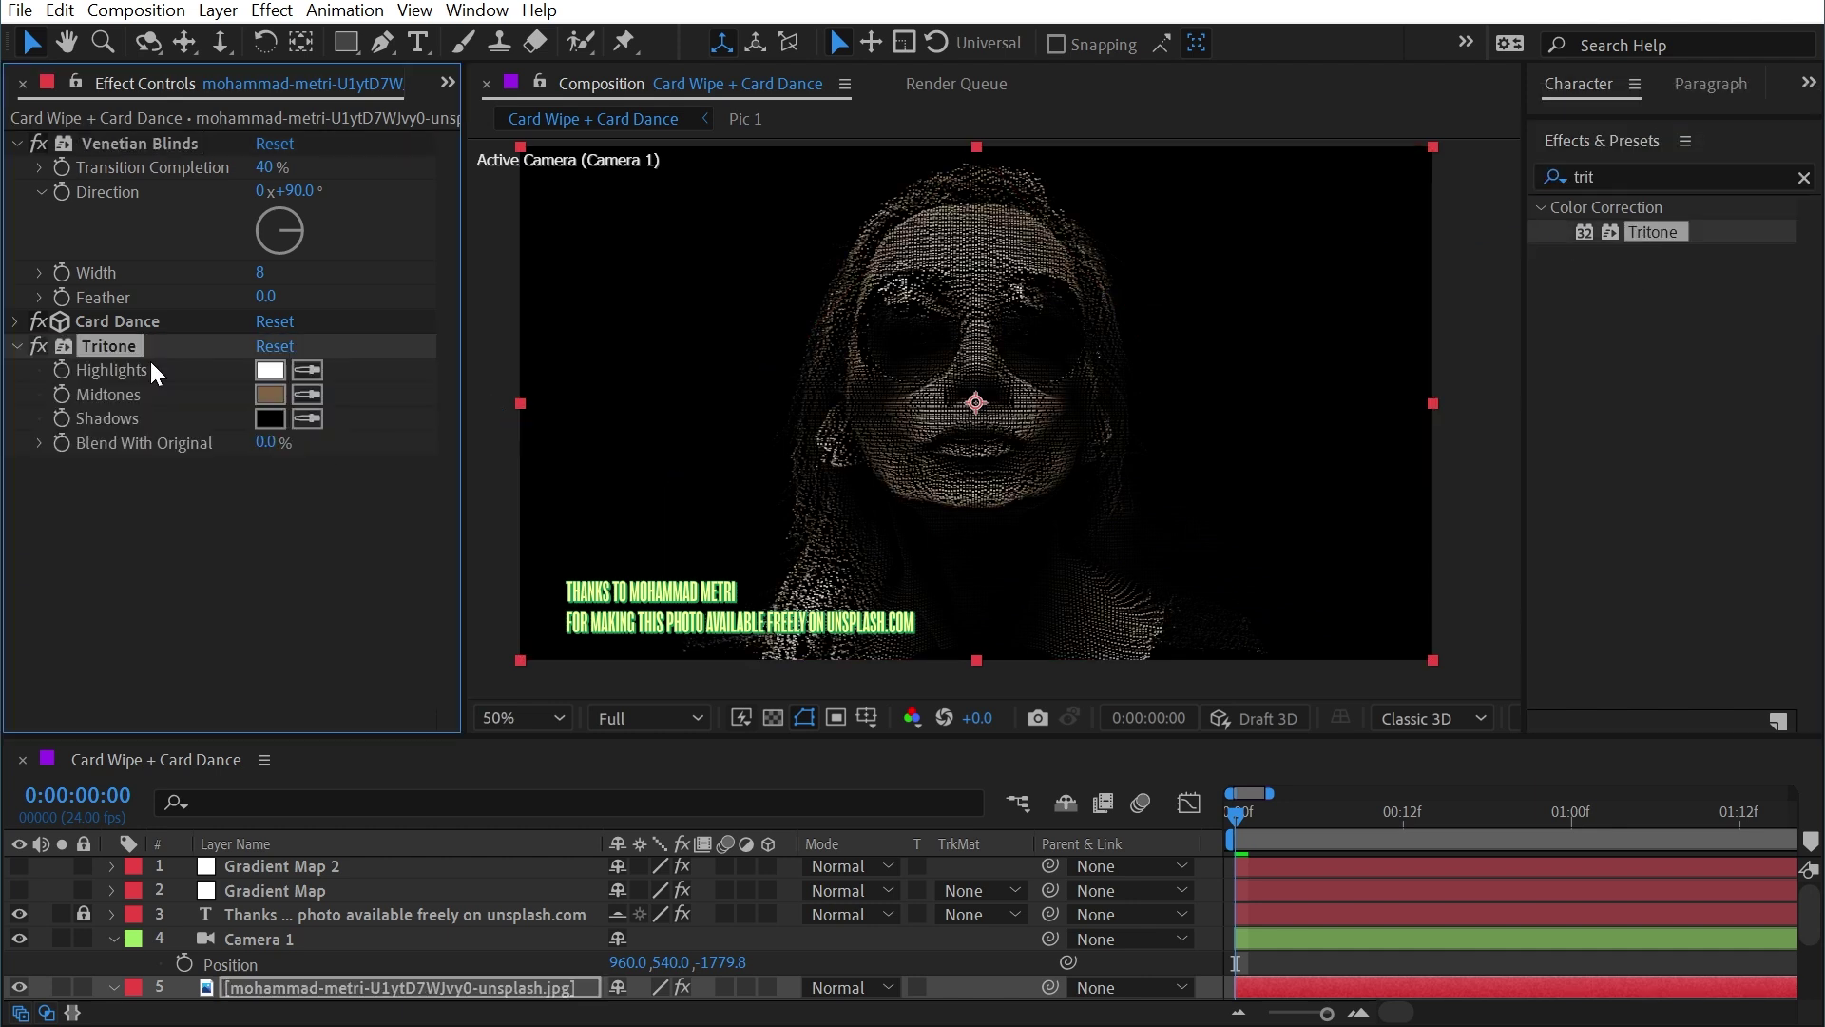
- Set the Tritone Midtones color to teal 14A1AB
click(259, 397)
drag(1105, 677, 1112, 610)
drag(971, 560, 1023, 565)
drag(1103, 609, 1114, 624)
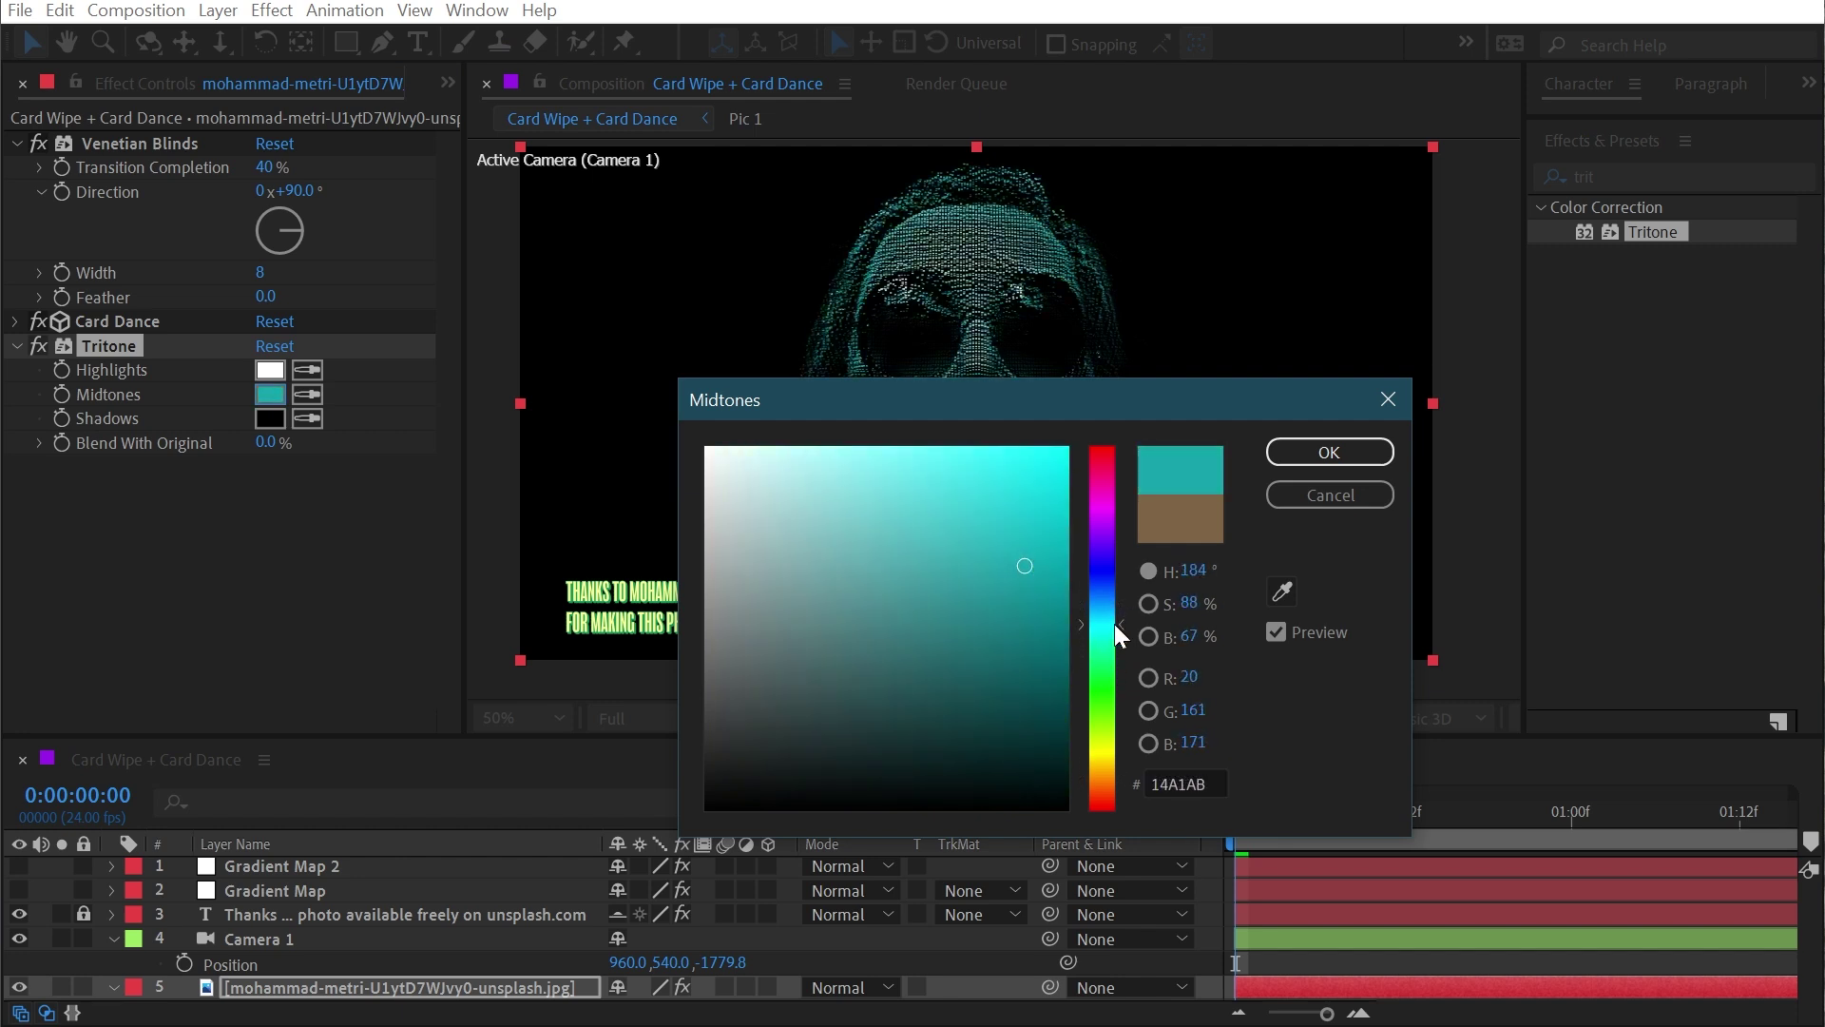
click(1382, 443)
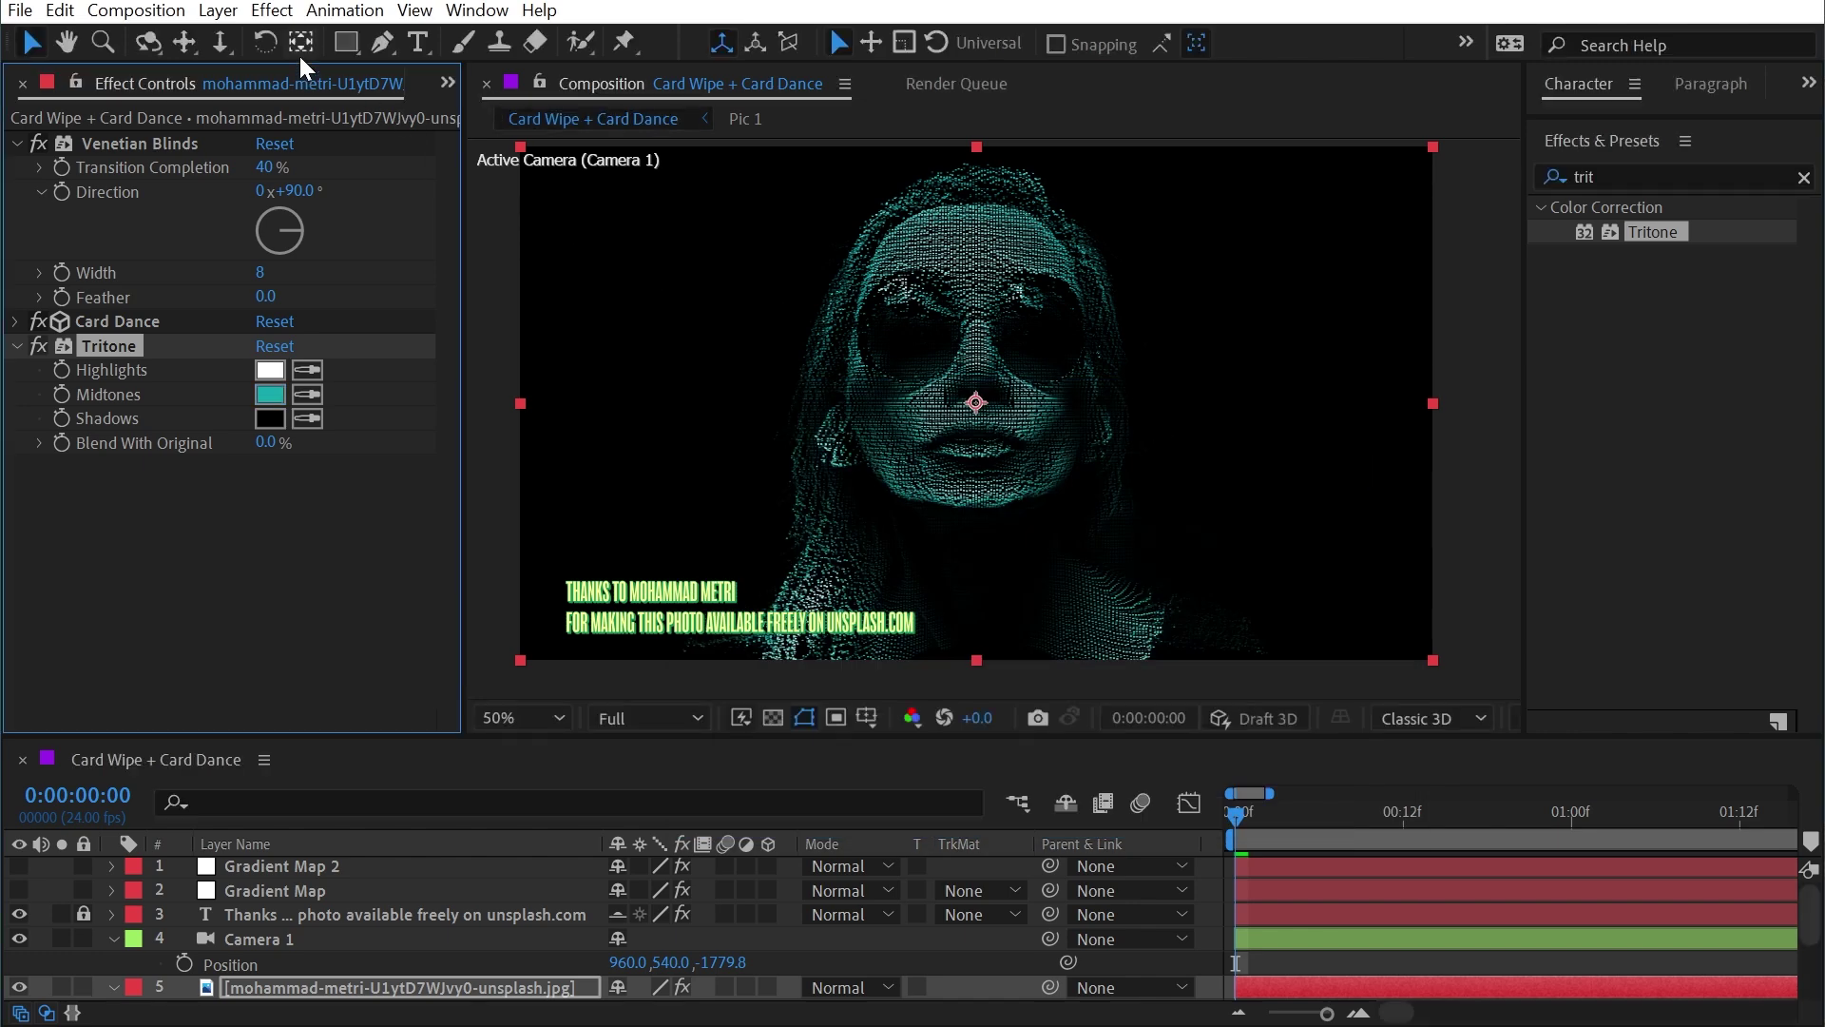
- Add a white 1920 × 1080 px solid layer to the composition
click(221, 11)
mouse_move(250, 40)
click(665, 69)
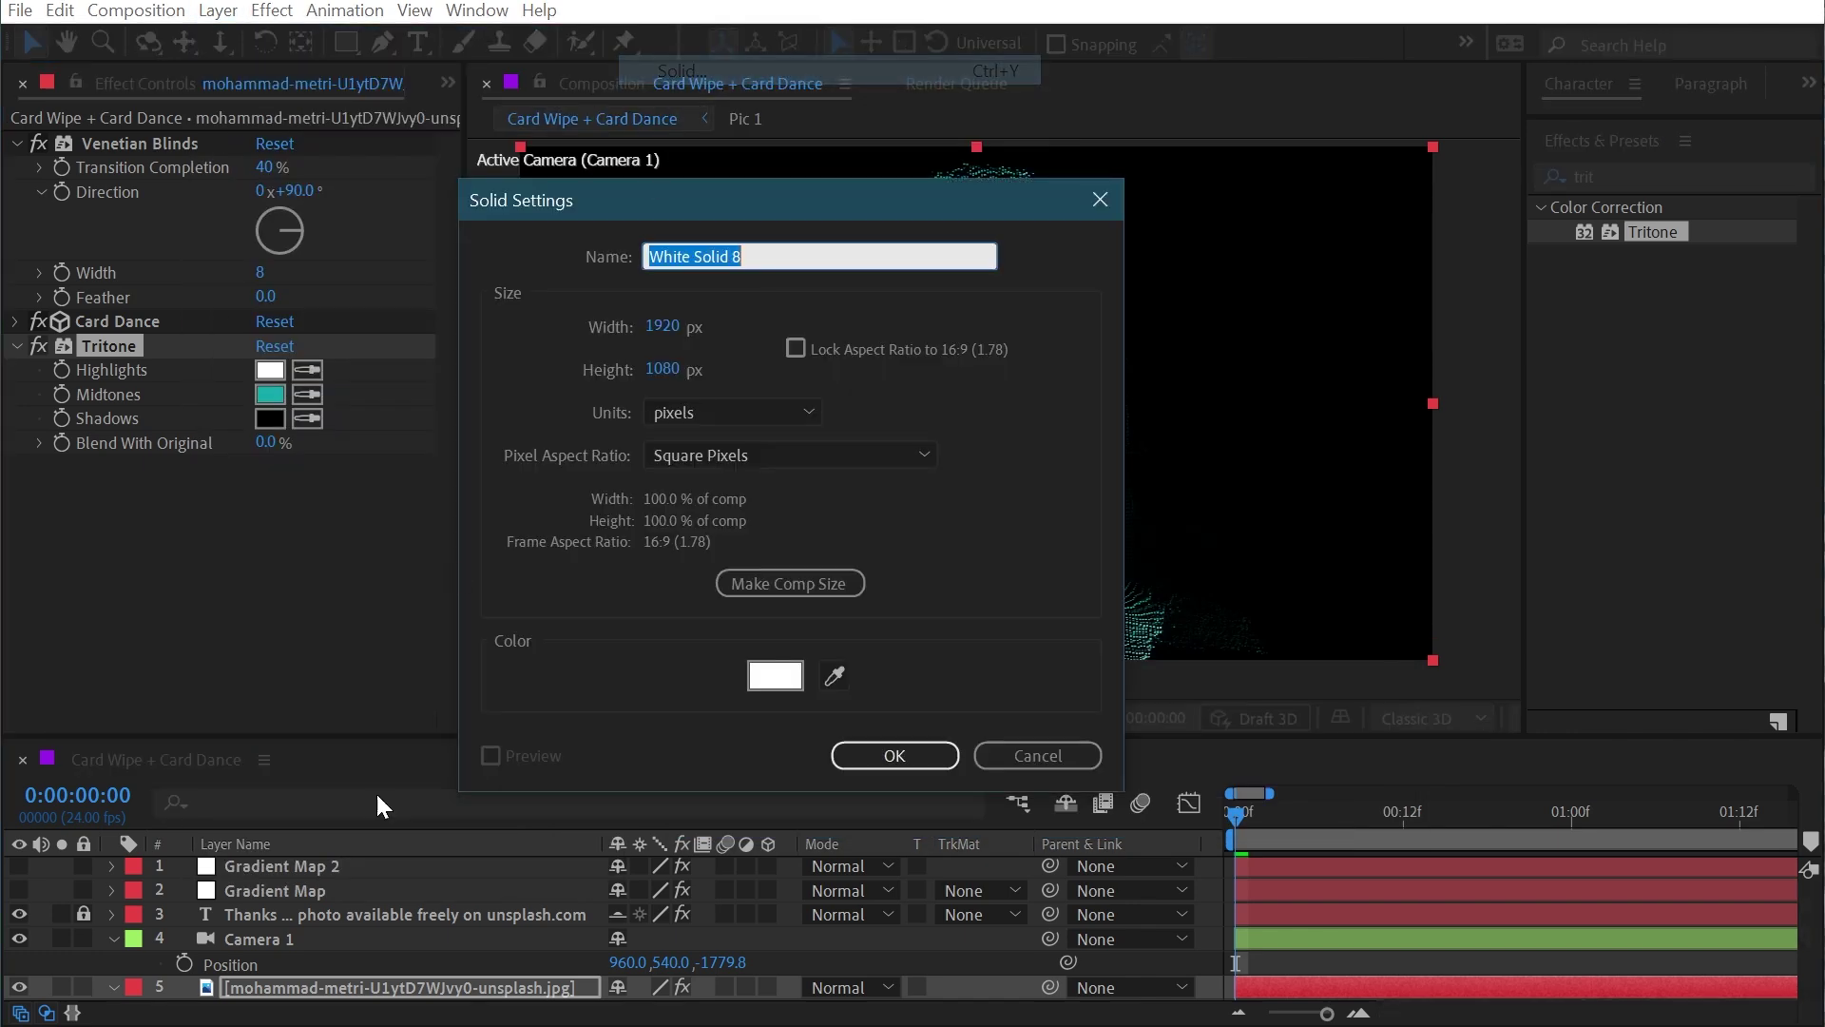
key(Return)
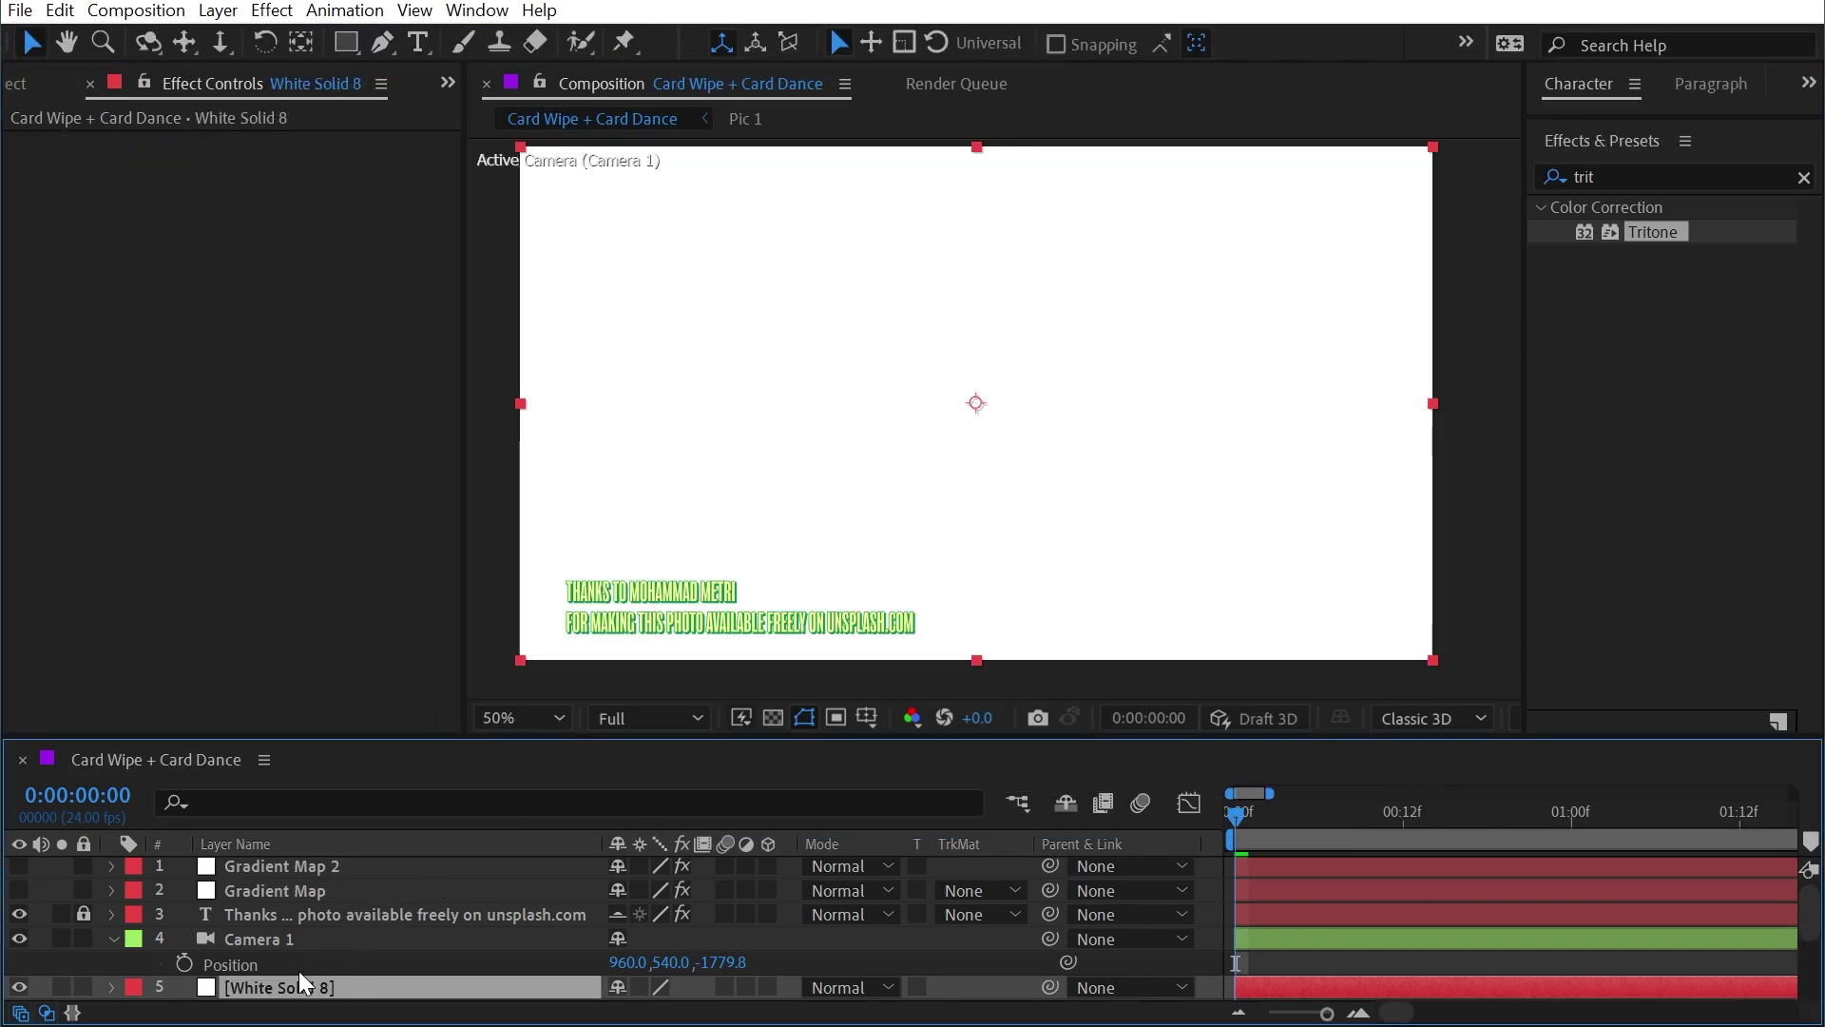
- Rename the new white solid Ramp and move it below the portrait layer
scroll(297, 984, down, 3)
key(Return)
text(Ramp)
key(Return)
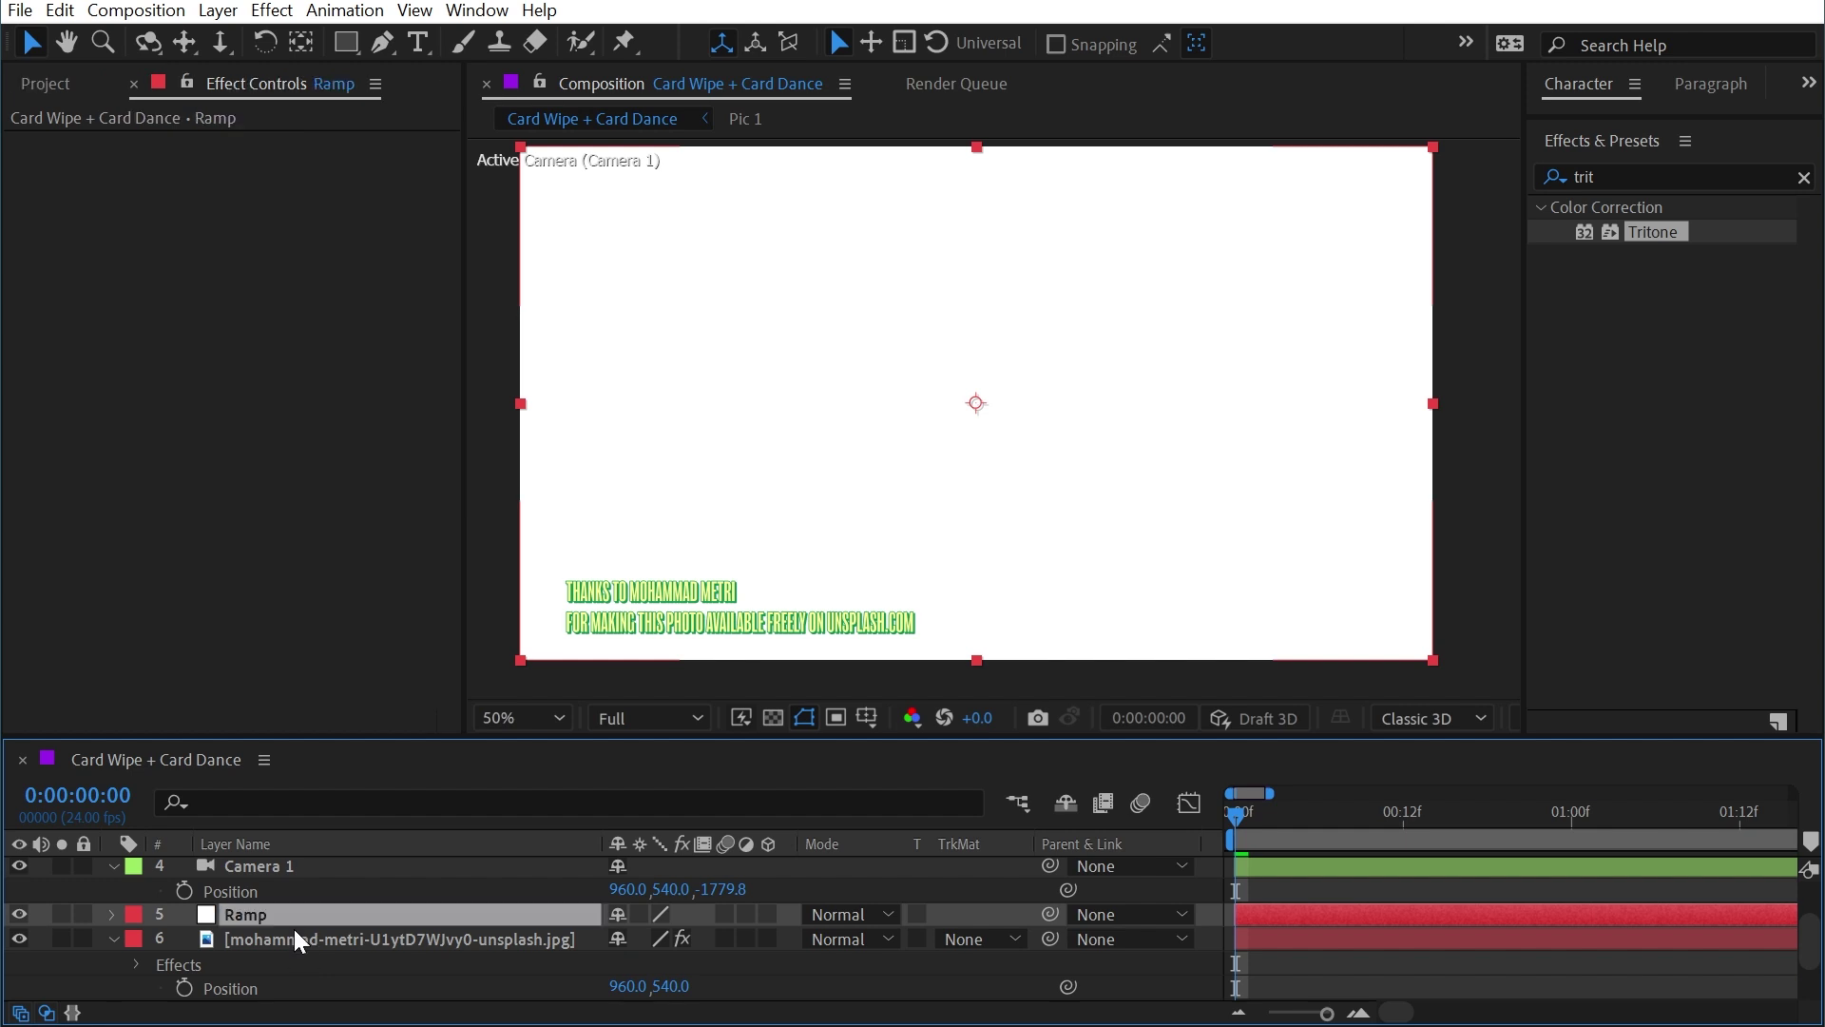
key(ctrl+bracketleft)
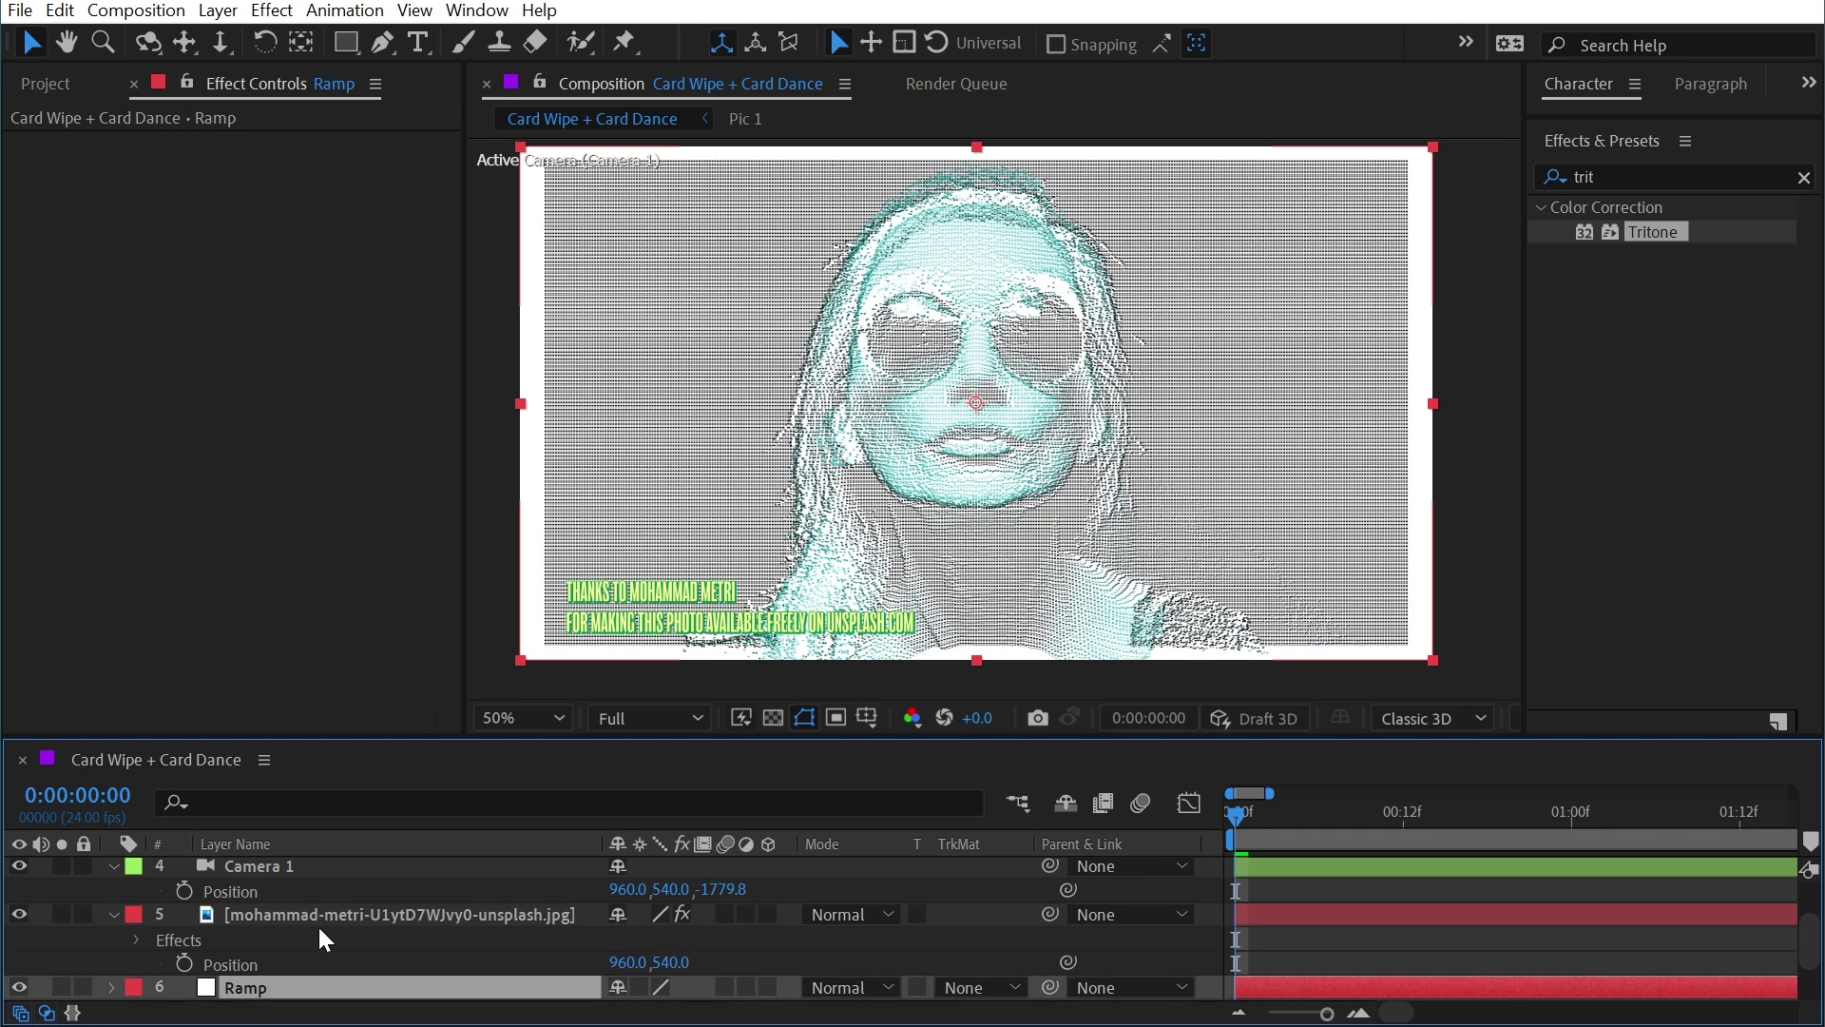
- Apply Gradient Ramp to the Ramp layer and set its Ramp Shape to Radial Ramp
drag(1610, 178, 1491, 175)
text(ramp)
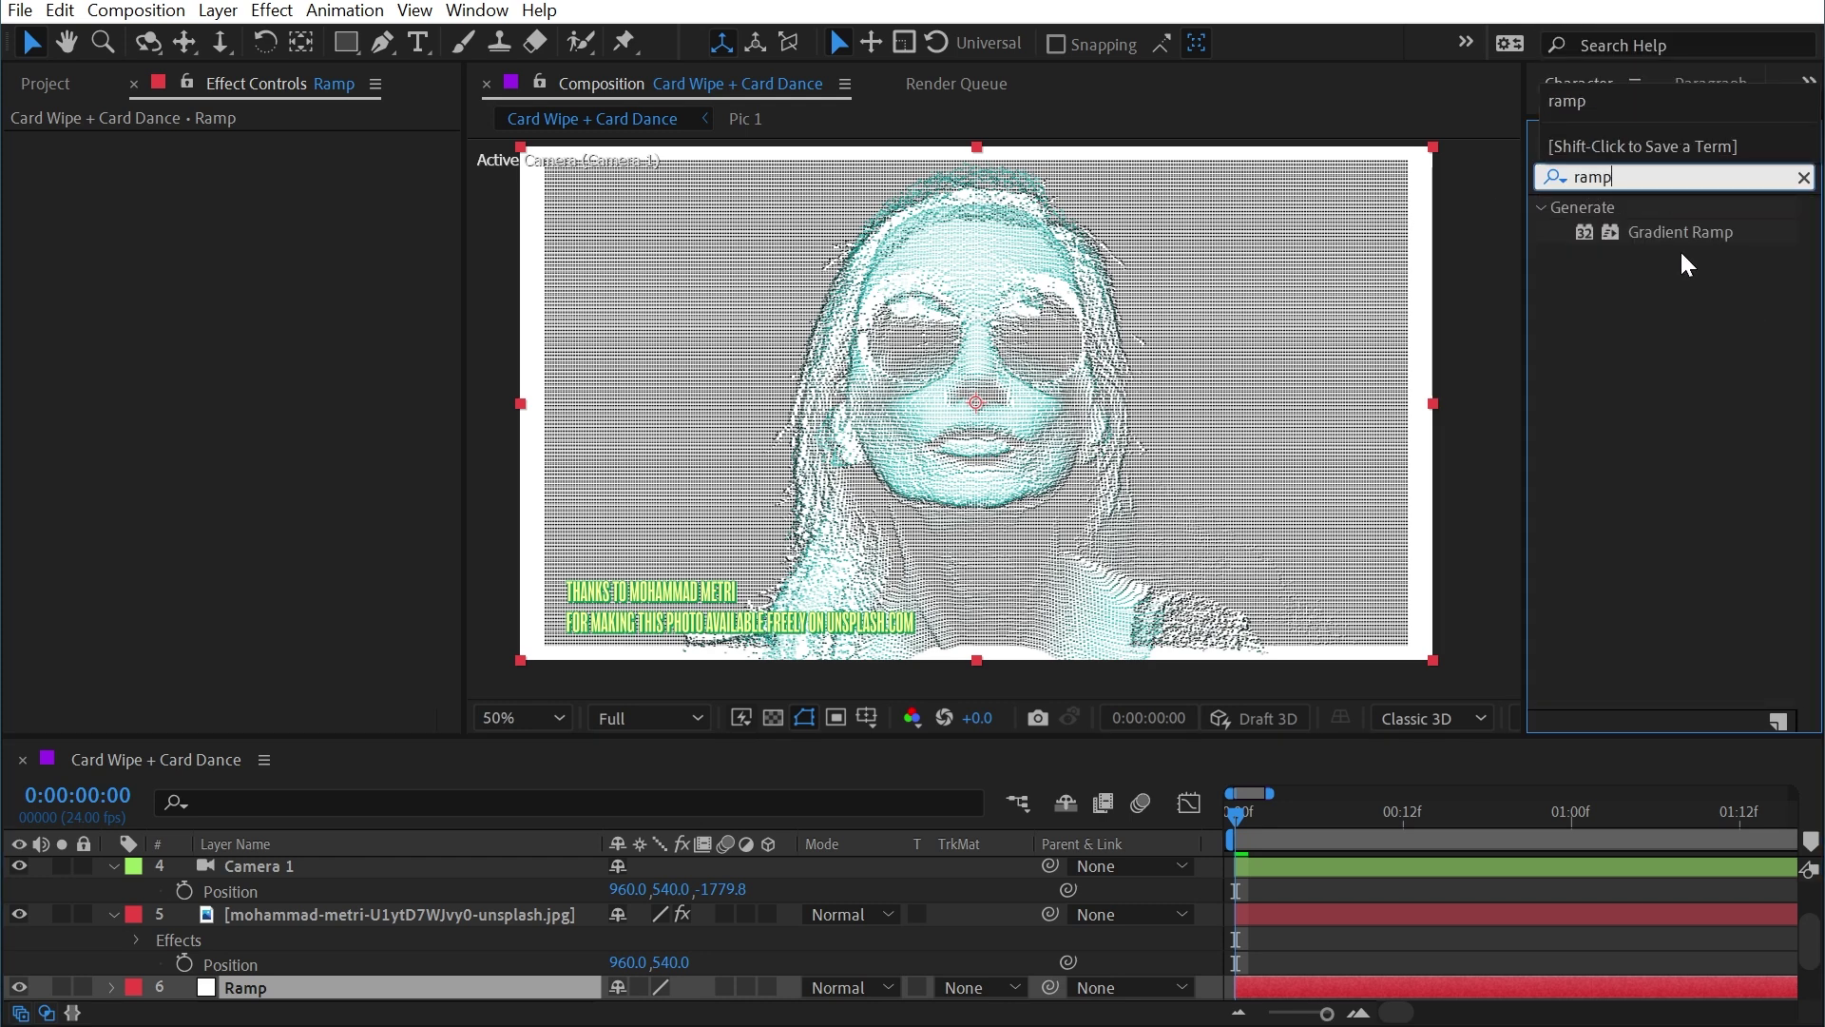
drag(1681, 232, 274, 918)
click(316, 266)
click(323, 325)
- Set the Gradient Ramp Start Color on the Ramp layer to a medium blue
click(272, 192)
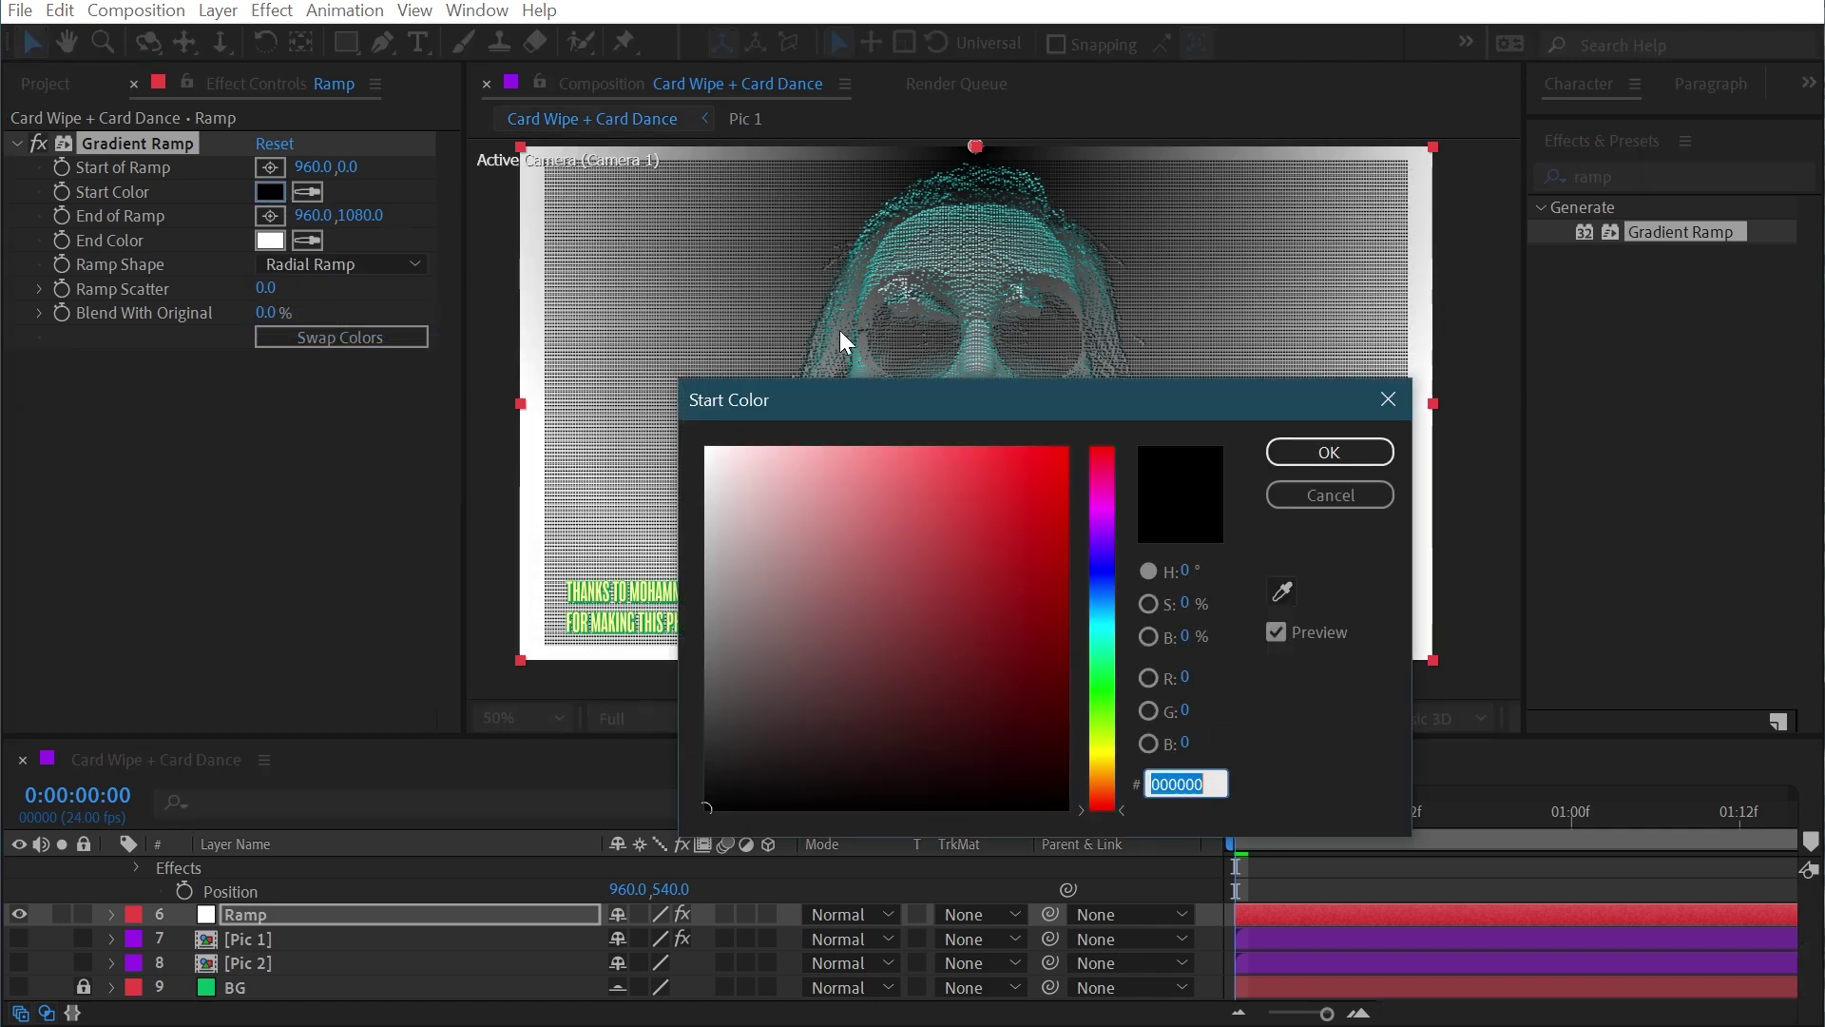
click(1095, 572)
click(1093, 610)
click(886, 446)
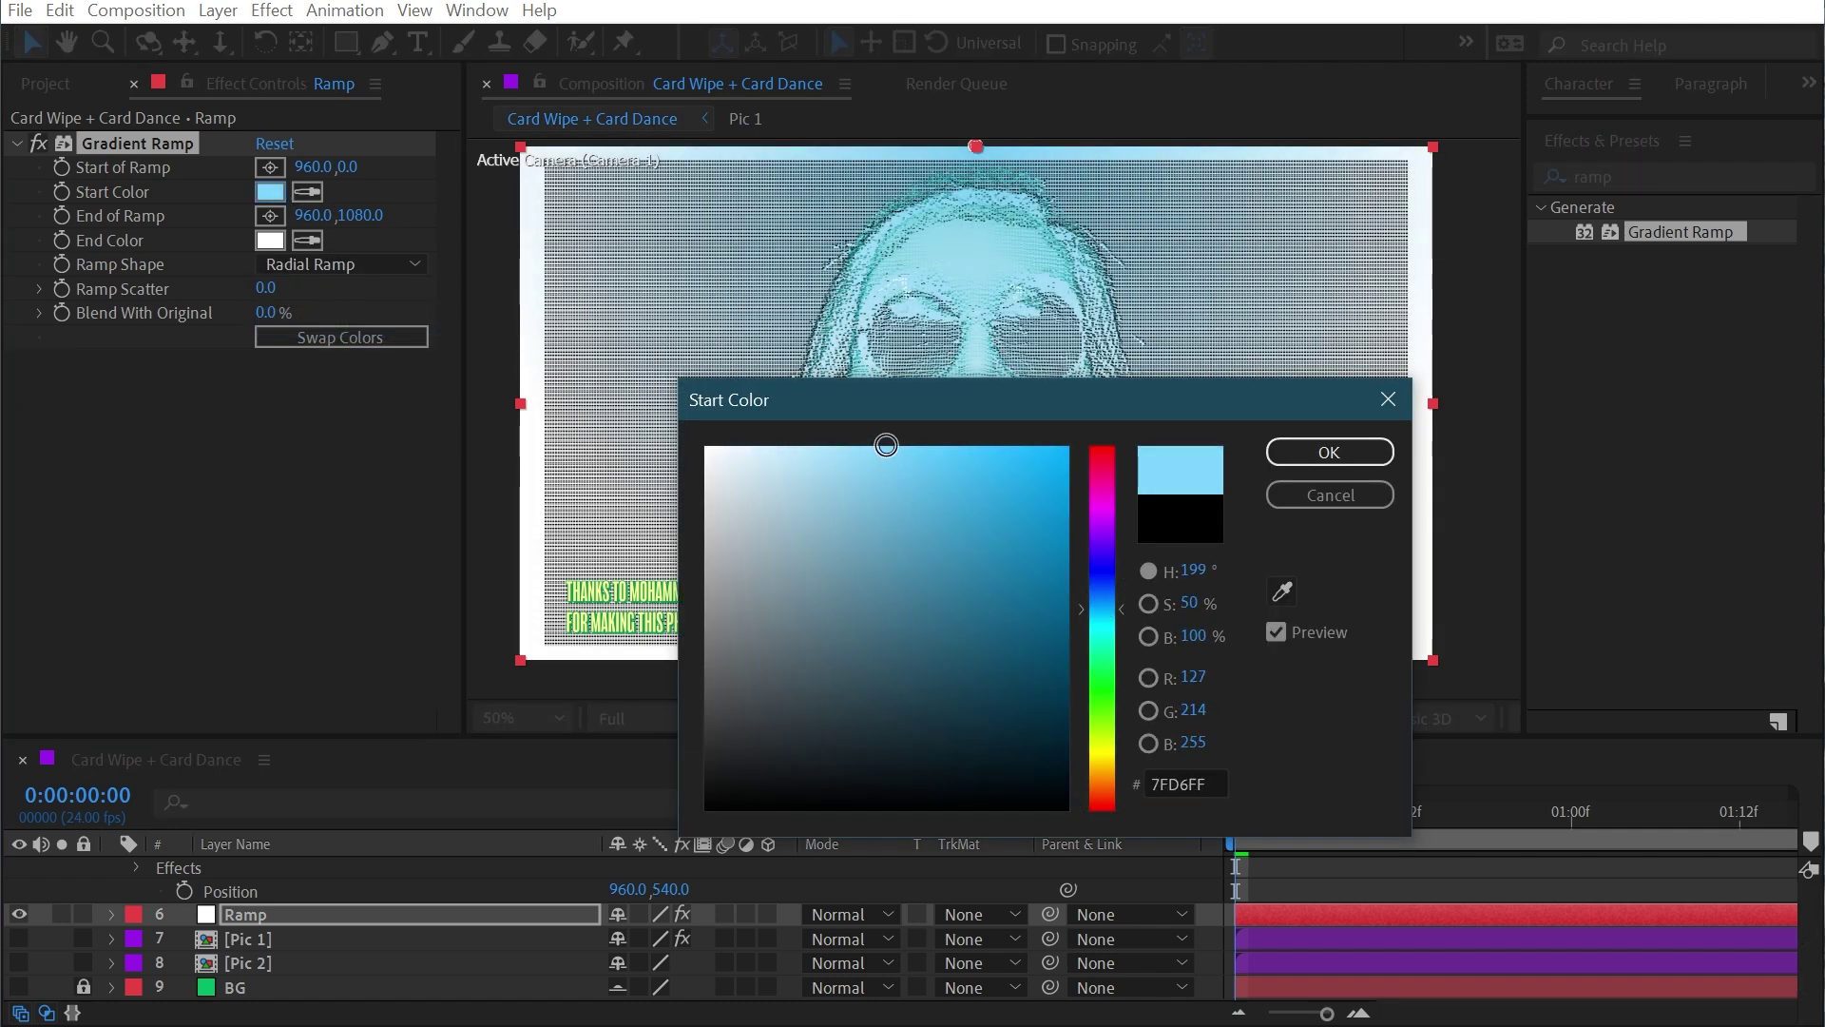
click(1095, 600)
mouse_move(871, 481)
mouse_down()
mouse_move(978, 501)
mouse_move(985, 535)
mouse_up()
click(1330, 453)
- Set the Gradient Ramp End Color to the near-black blue 01070A
click(271, 241)
mouse_move(931, 753)
mouse_down()
mouse_move(963, 794)
mouse_move(1021, 794)
mouse_up()
click(1096, 605)
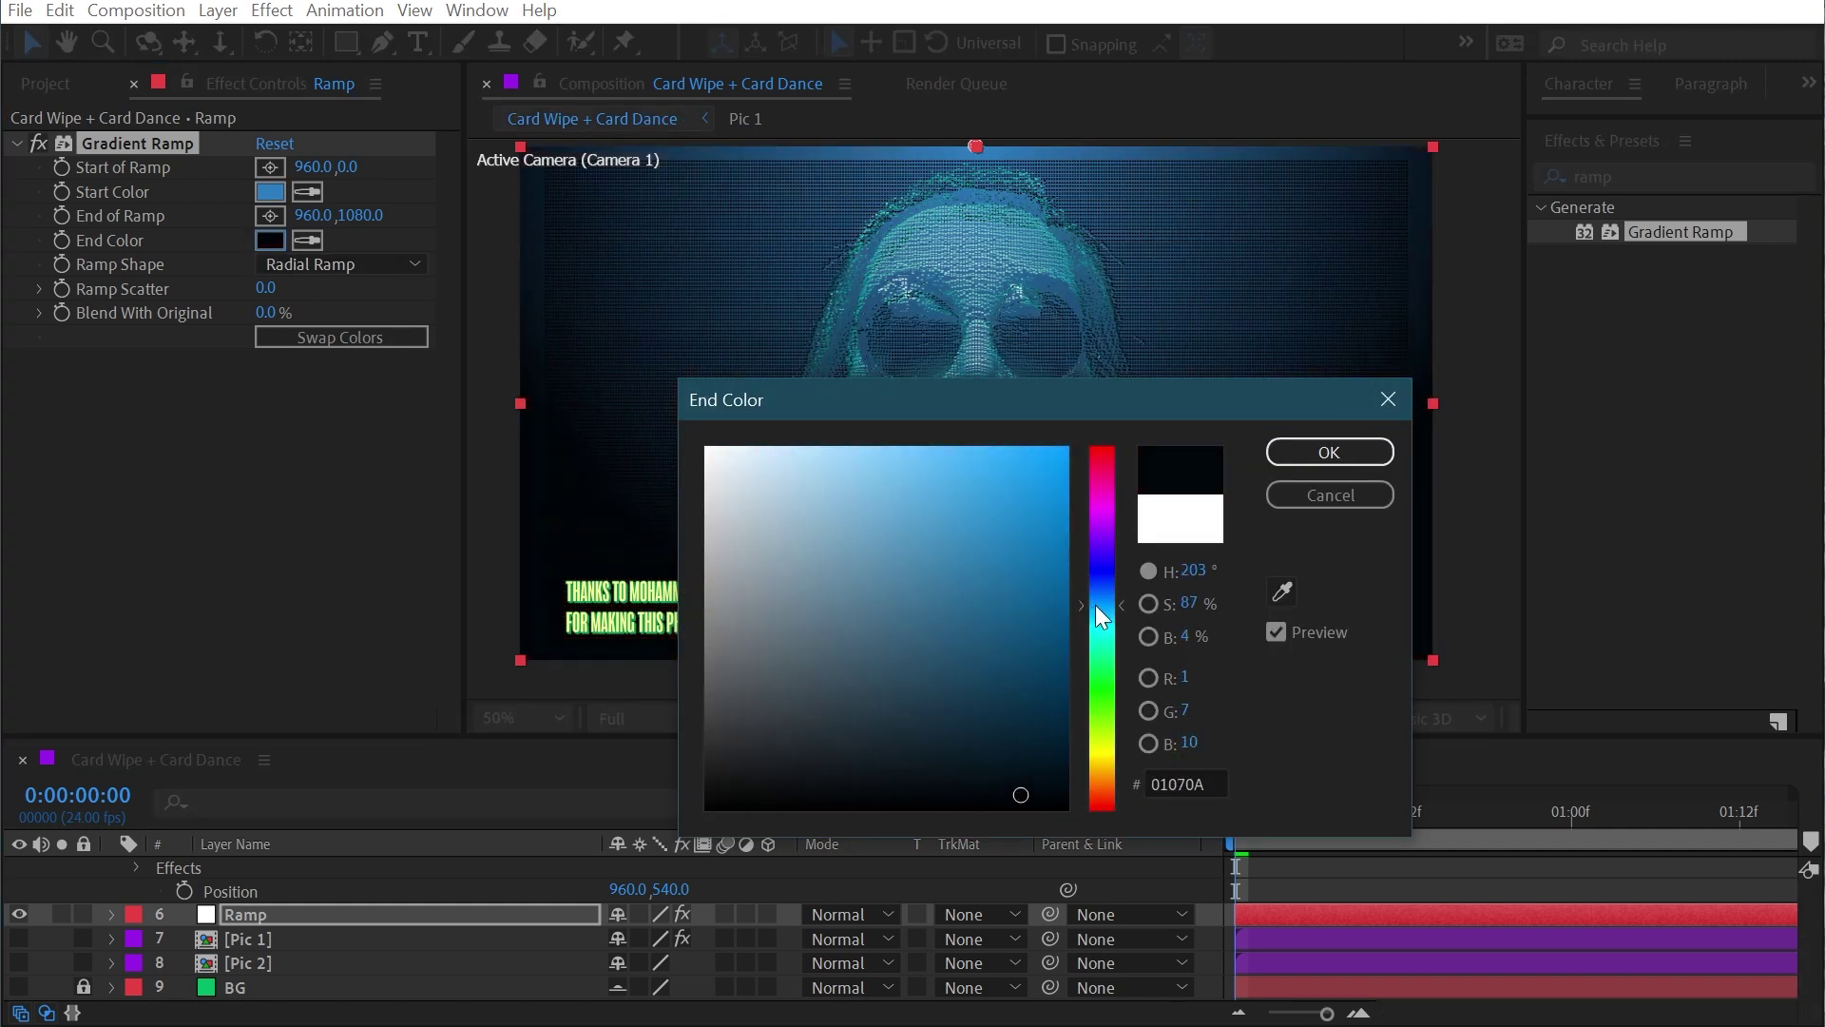
click(1329, 452)
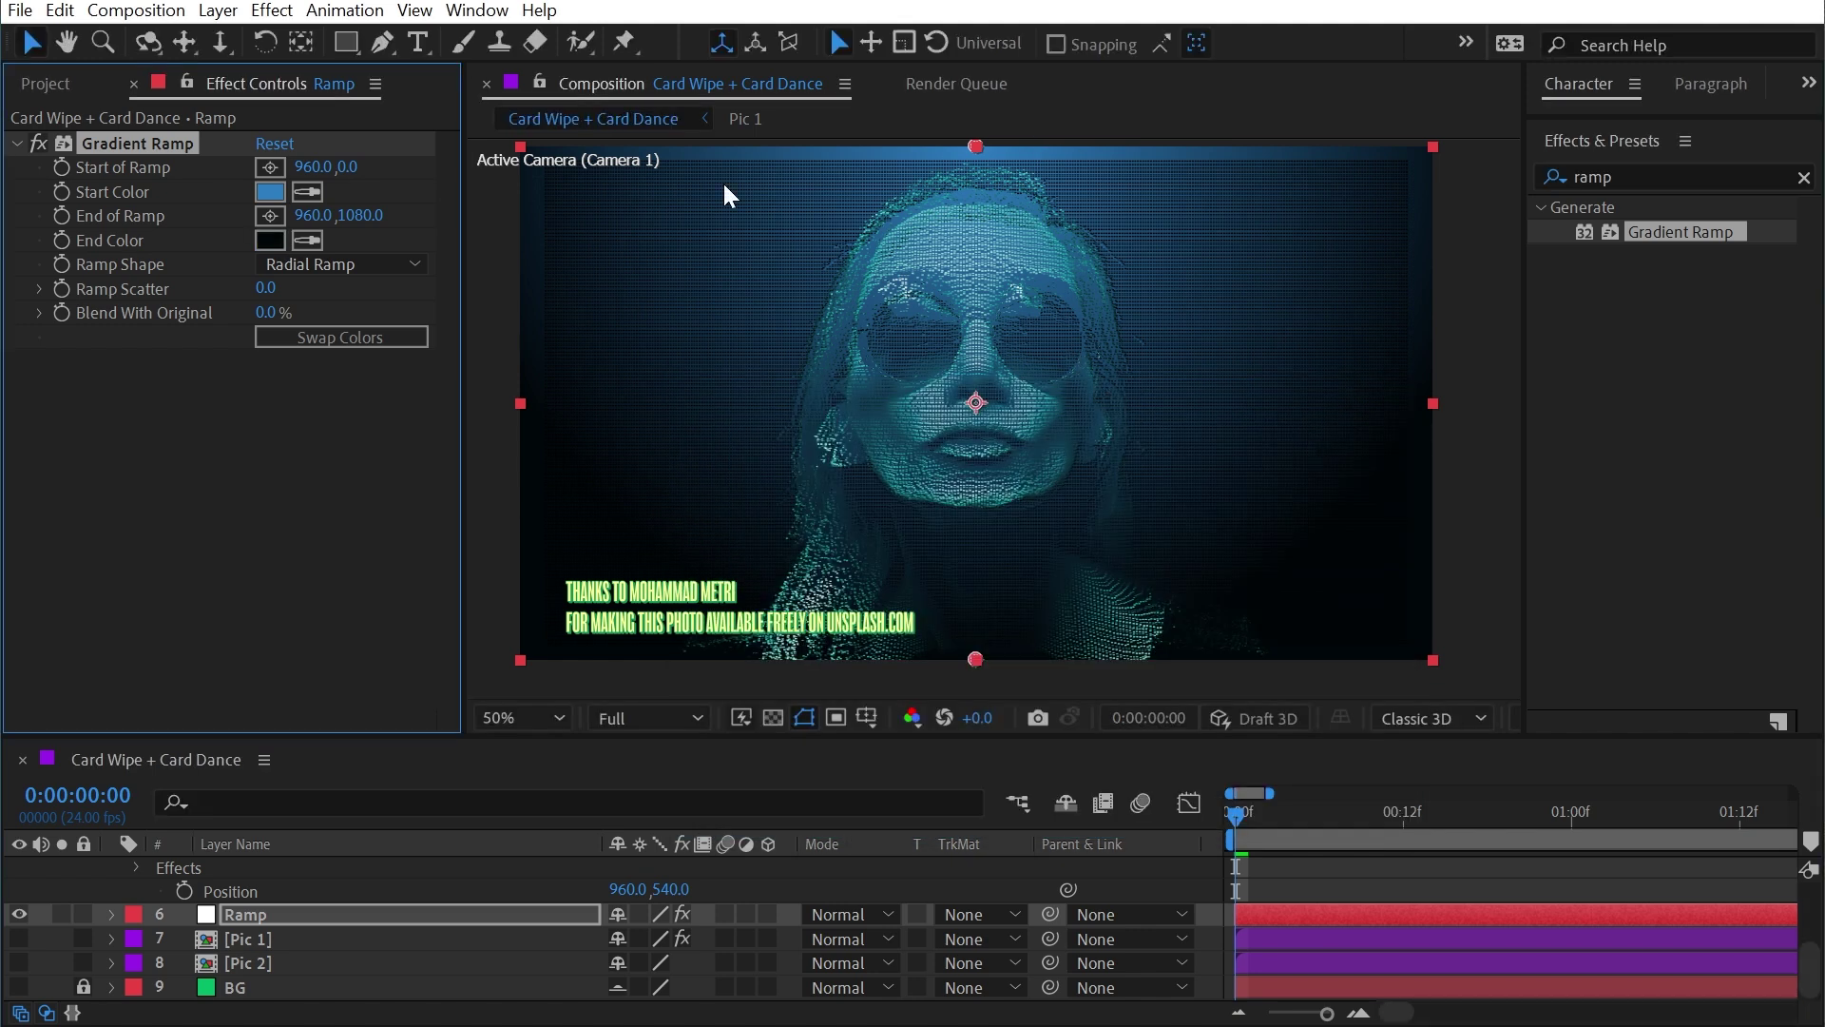
- Darken the Gradient Ramp Start Color to the navy blue 132B5E
click(270, 191)
mouse_move(998, 534)
mouse_down()
mouse_move(928, 592)
mouse_move(979, 656)
mouse_move(1034, 668)
mouse_up()
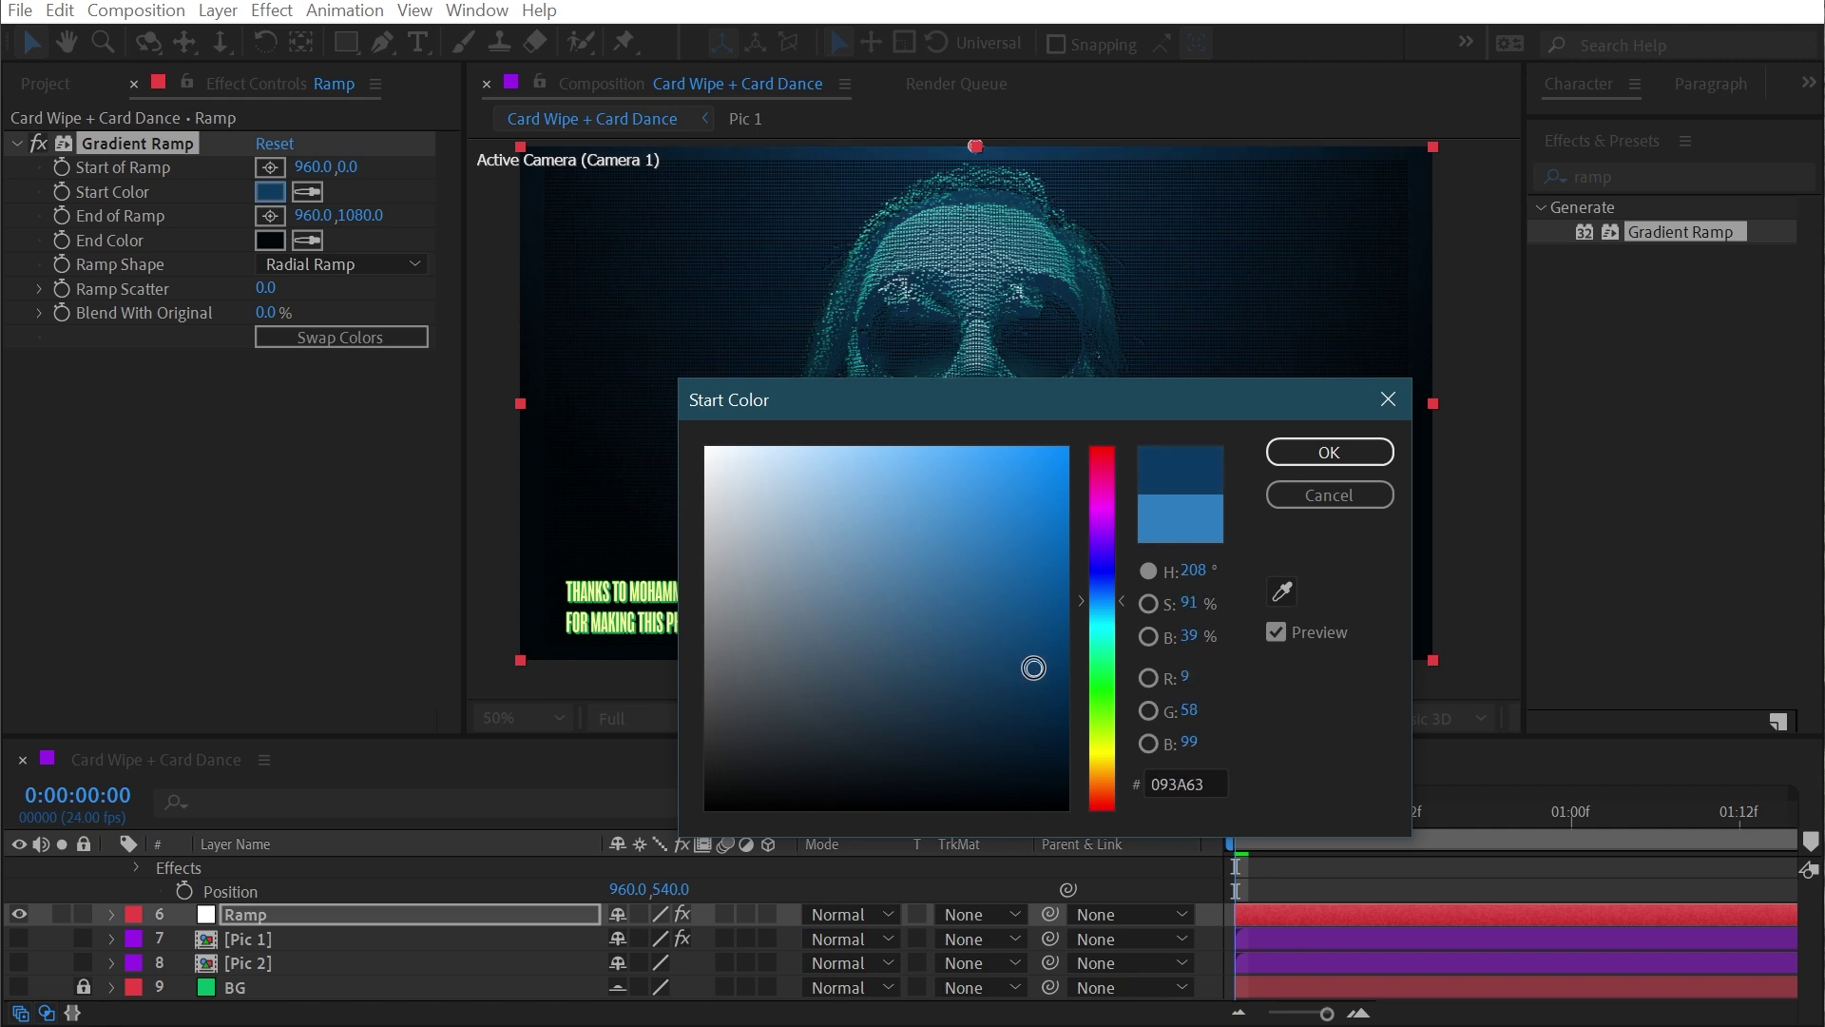
click(1109, 585)
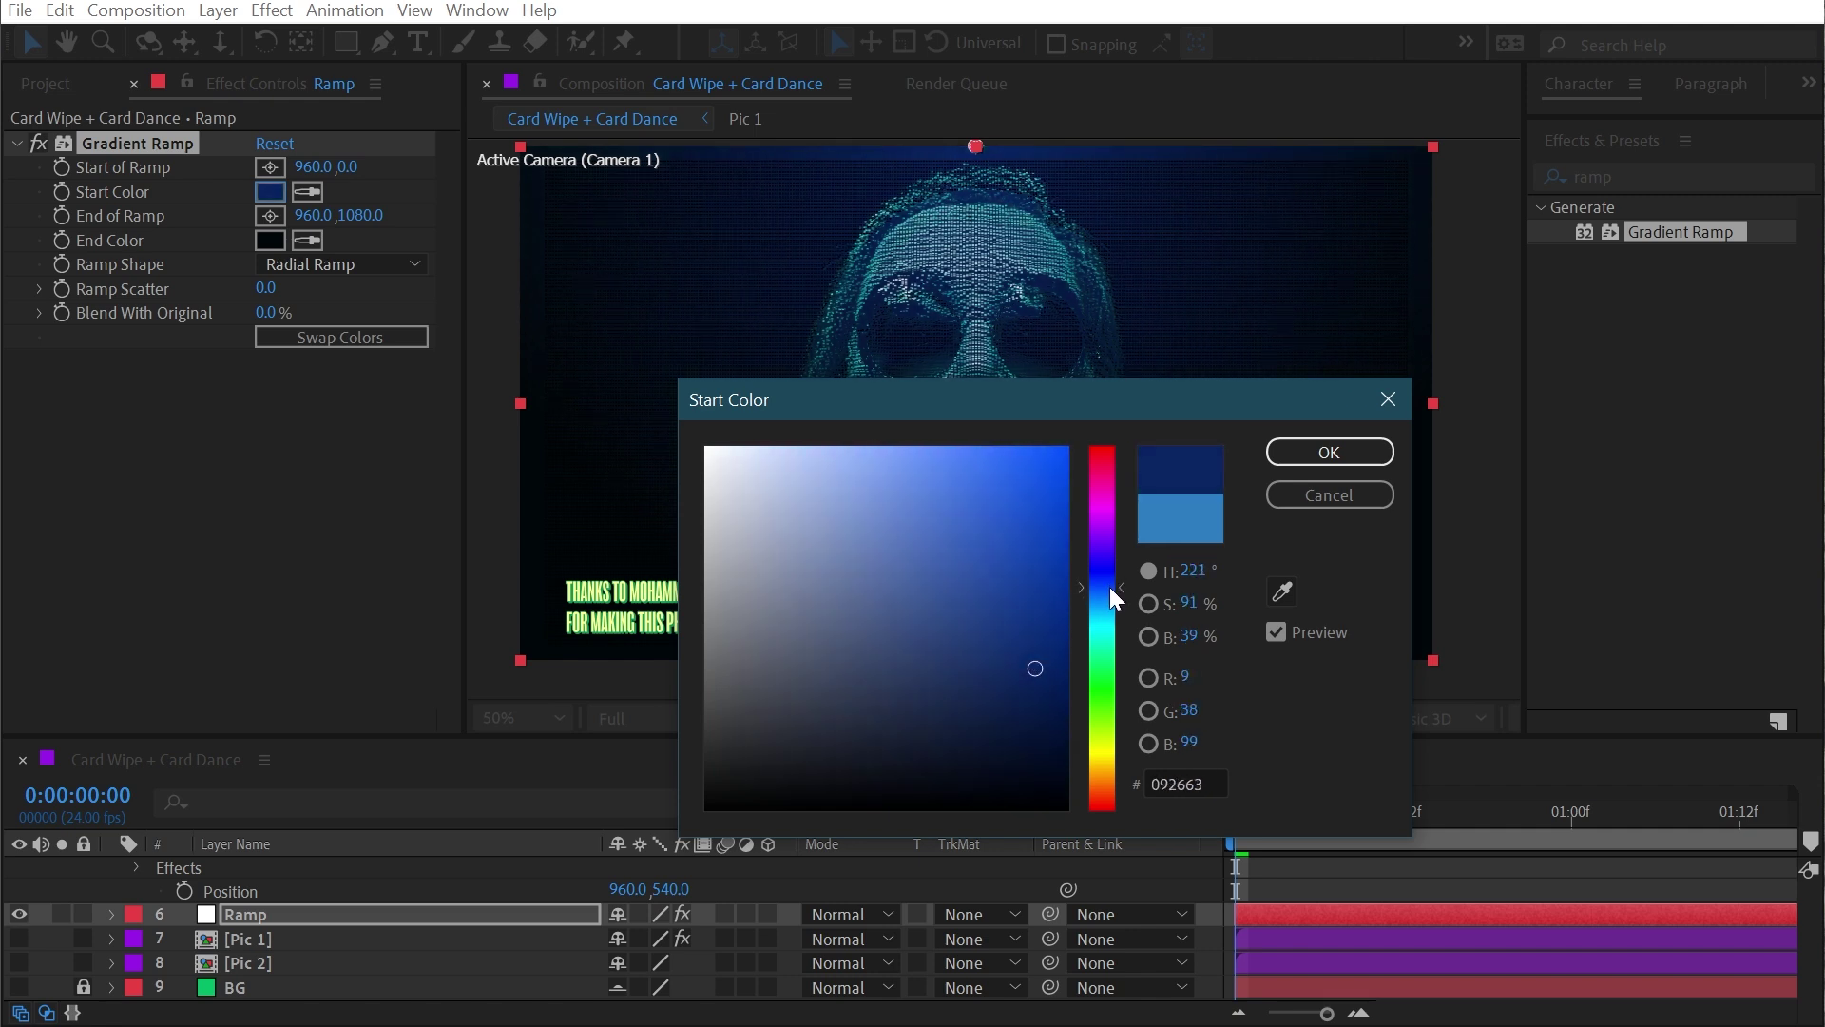
drag(1024, 666, 992, 673)
click(1316, 457)
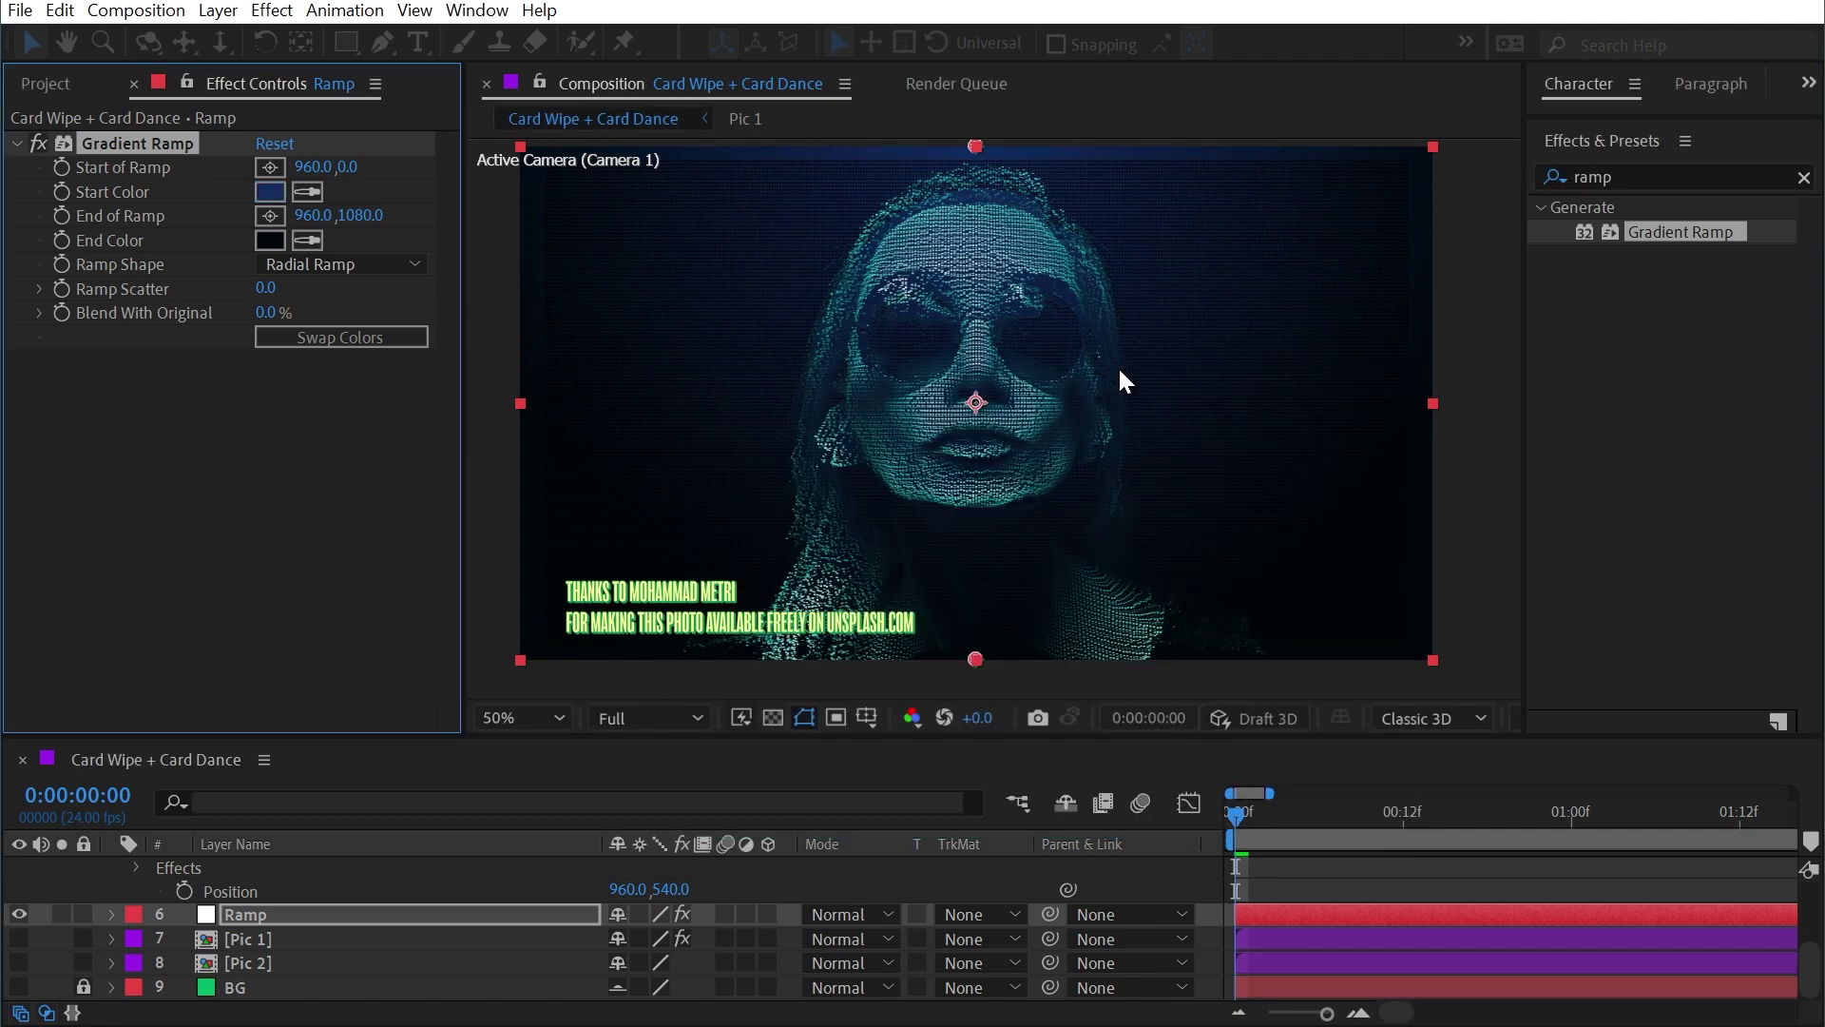
- Reposition the radial gradient so Start of Ramp is 960, -36 and End of Ramp is 960, 820
scroll(1083, 372, down, 2)
drag(984, 280, 984, 347)
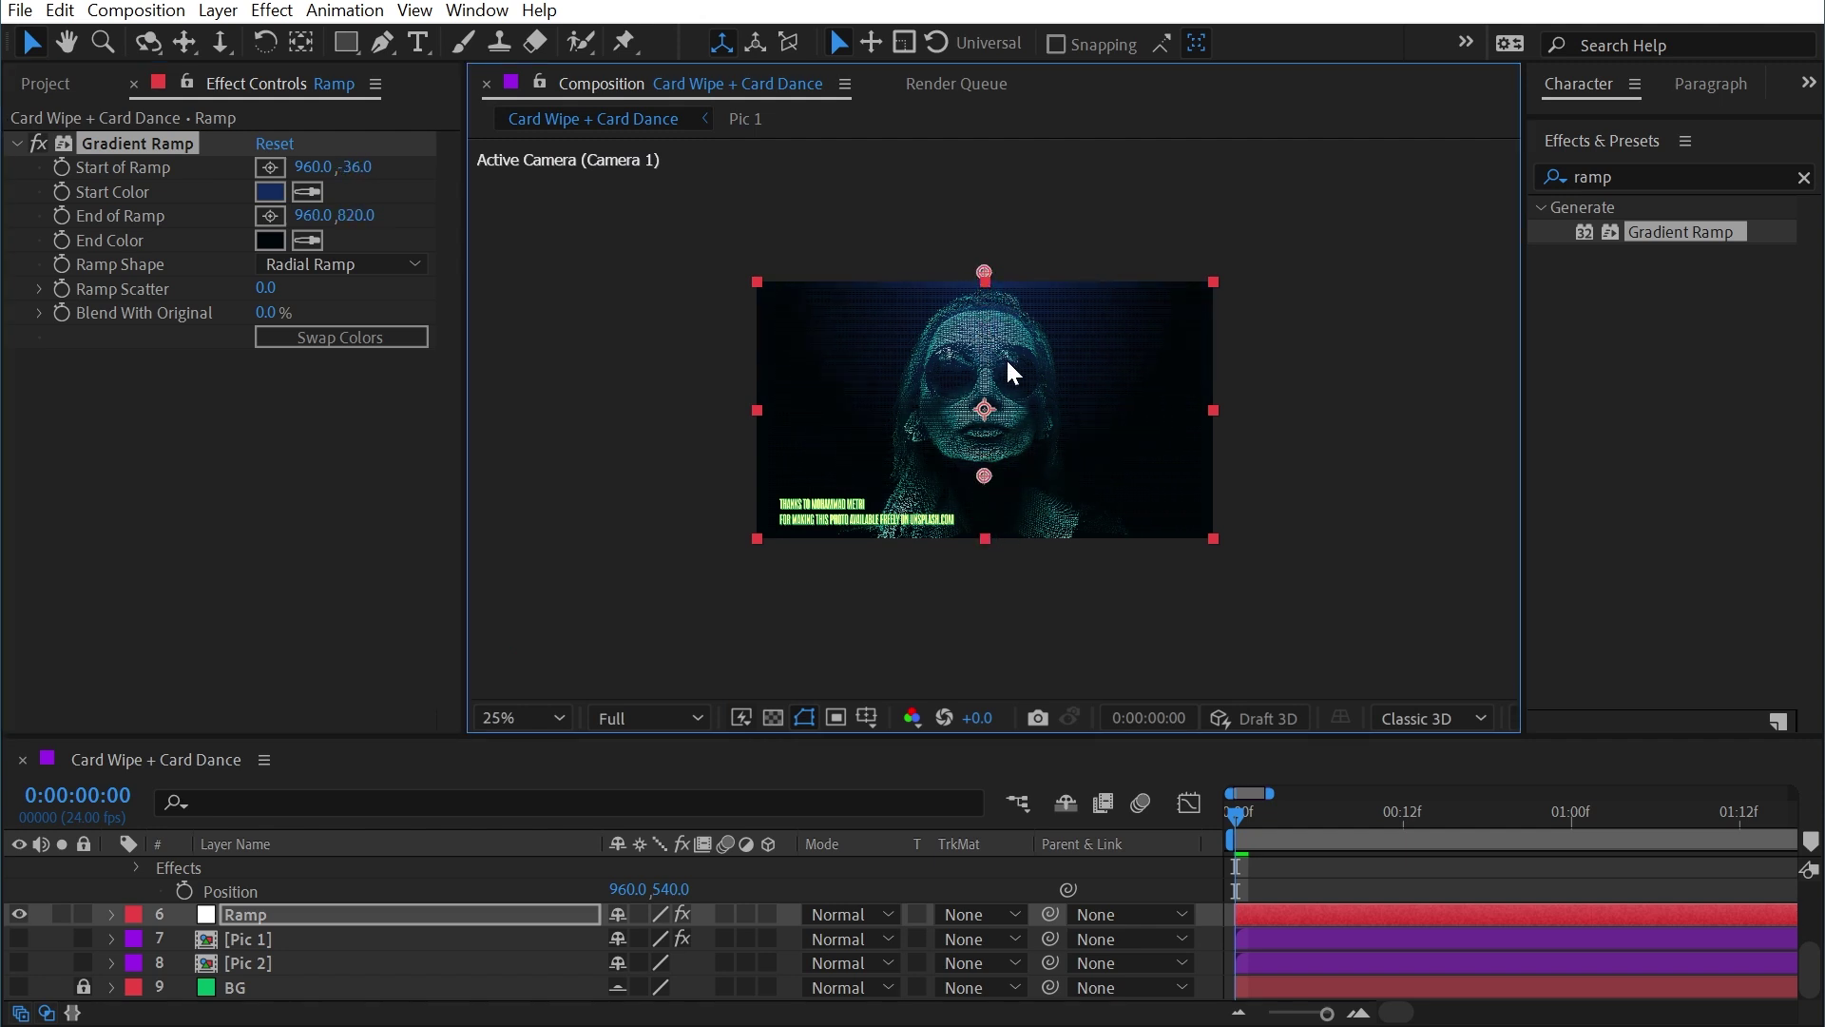
scroll(1006, 357, up, 2)
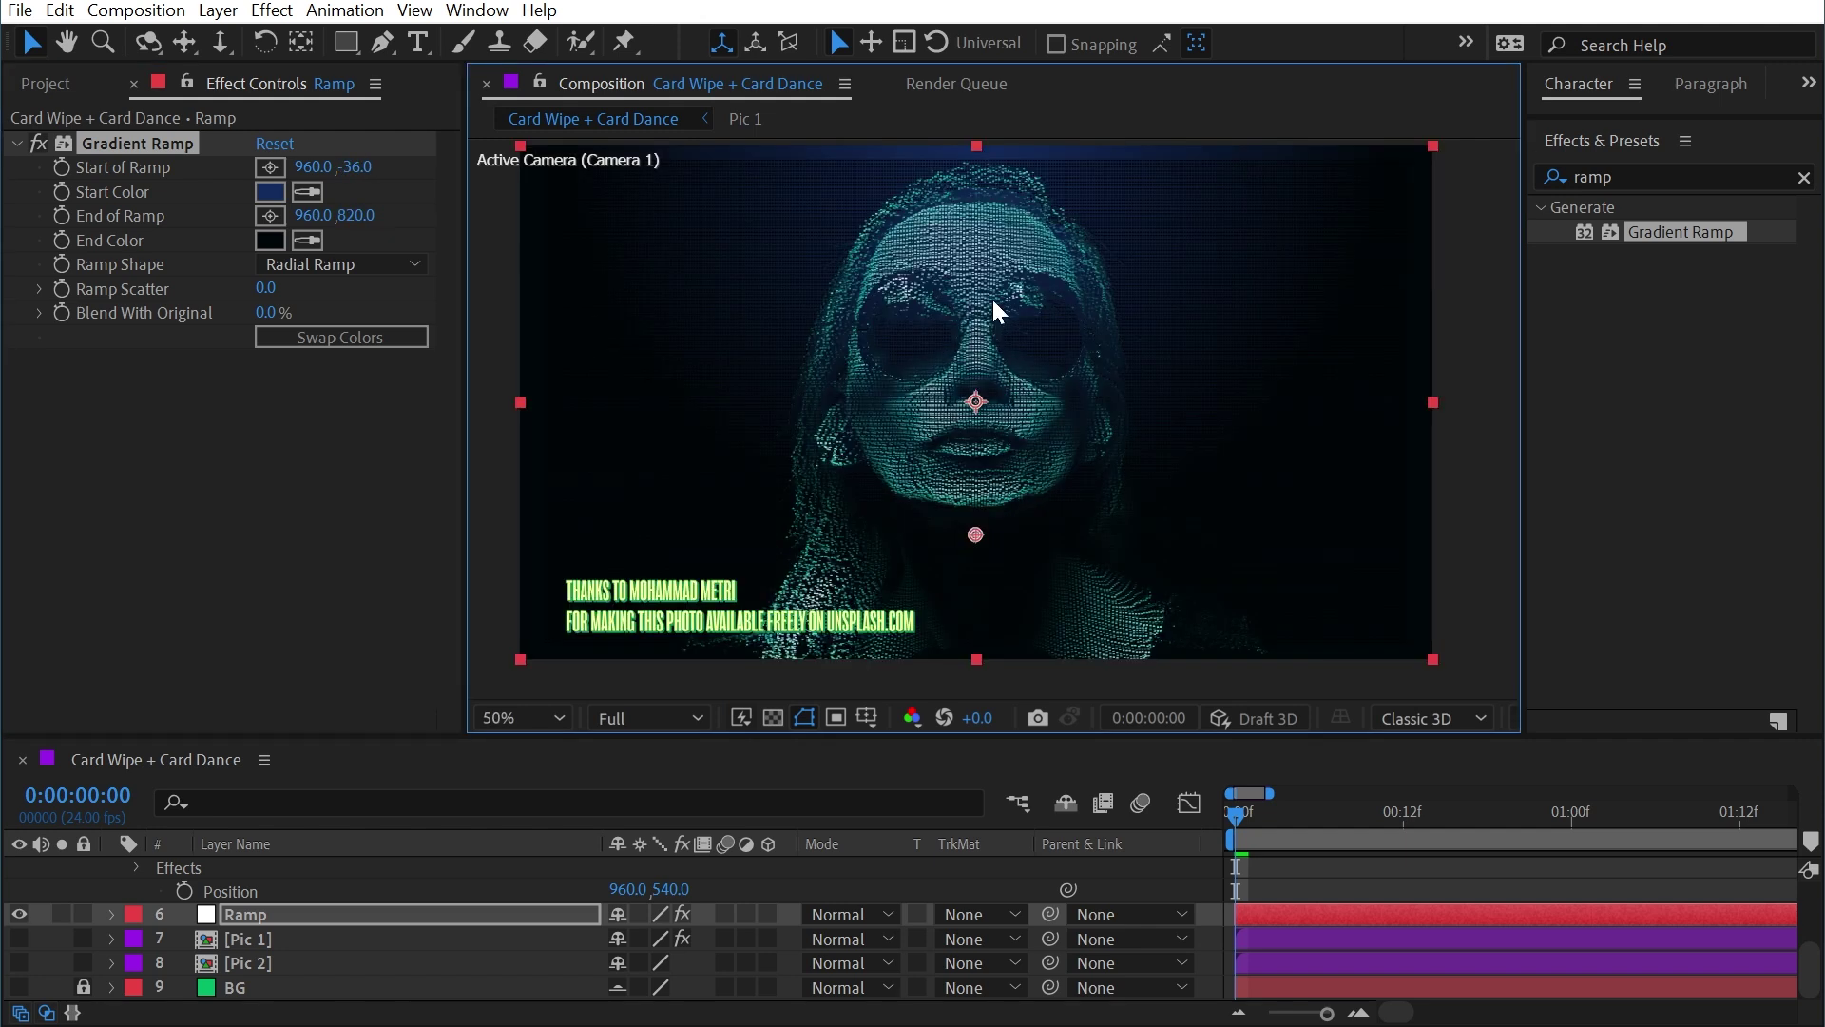
scroll(295, 913, up, 2)
- Set the portrait photo layer's blending mode to Add
click(264, 917)
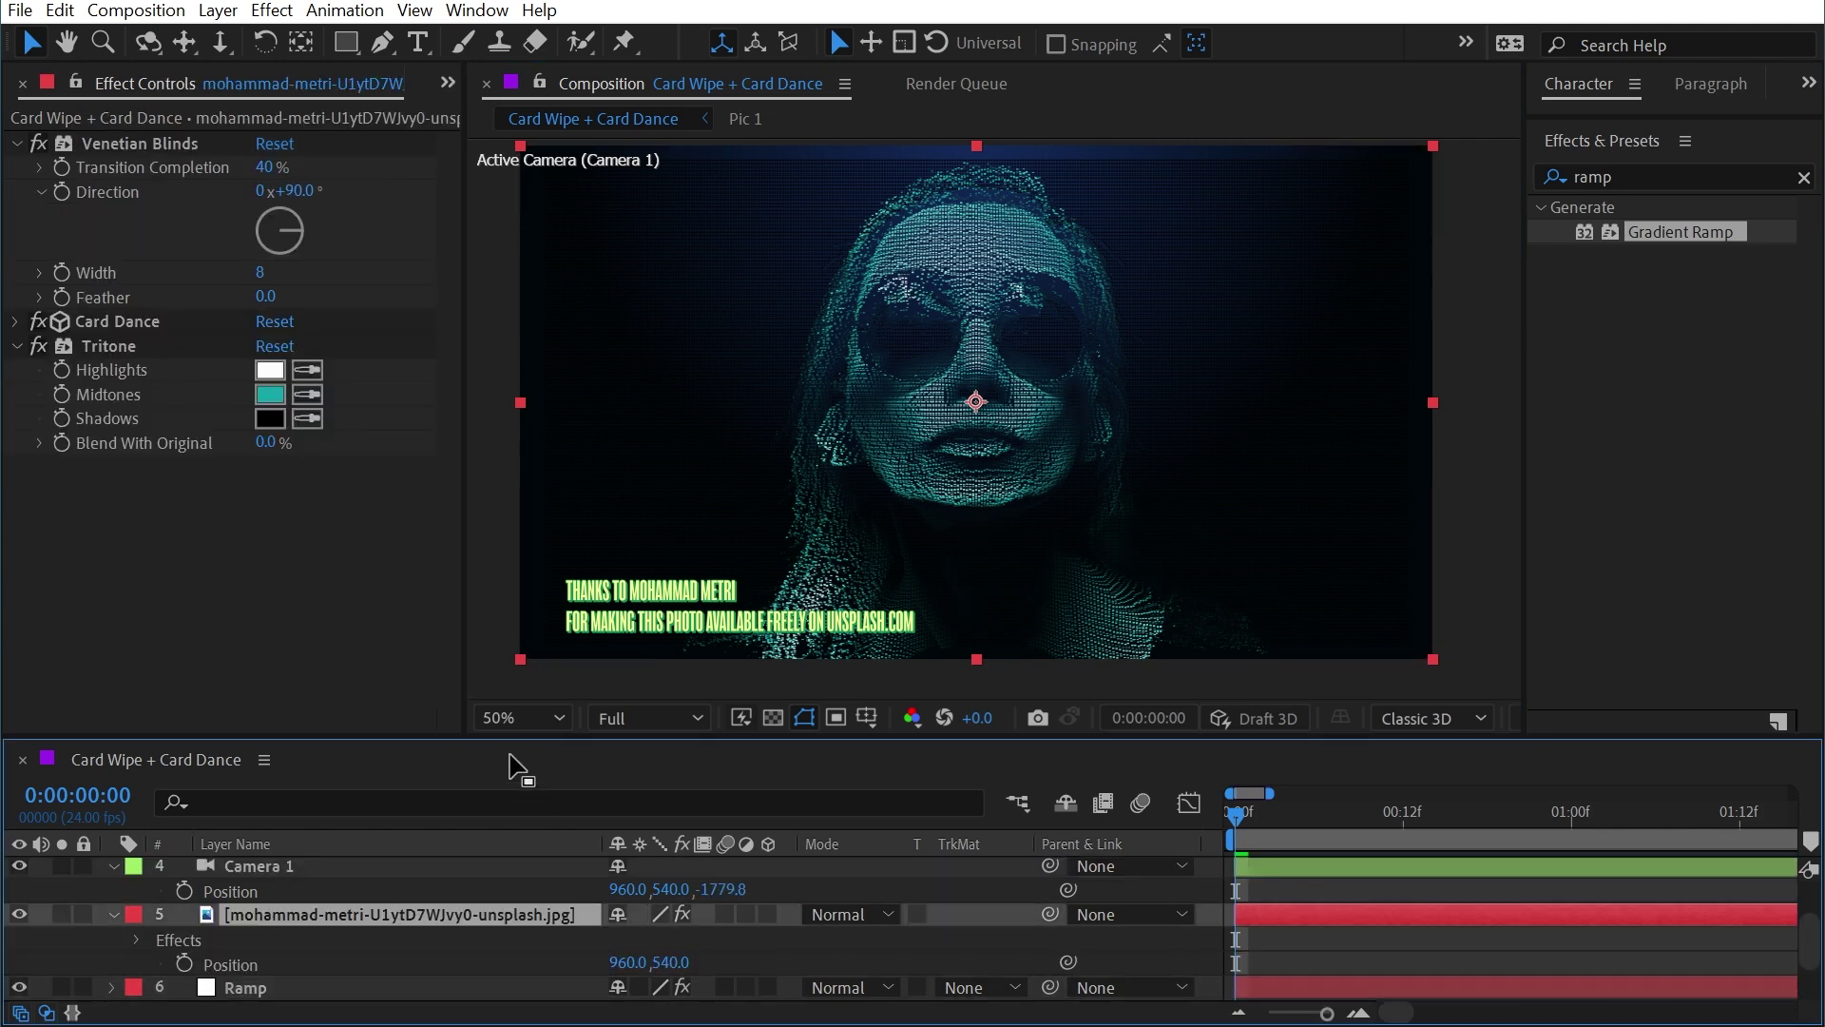
drag(505, 735, 505, 702)
click(853, 724)
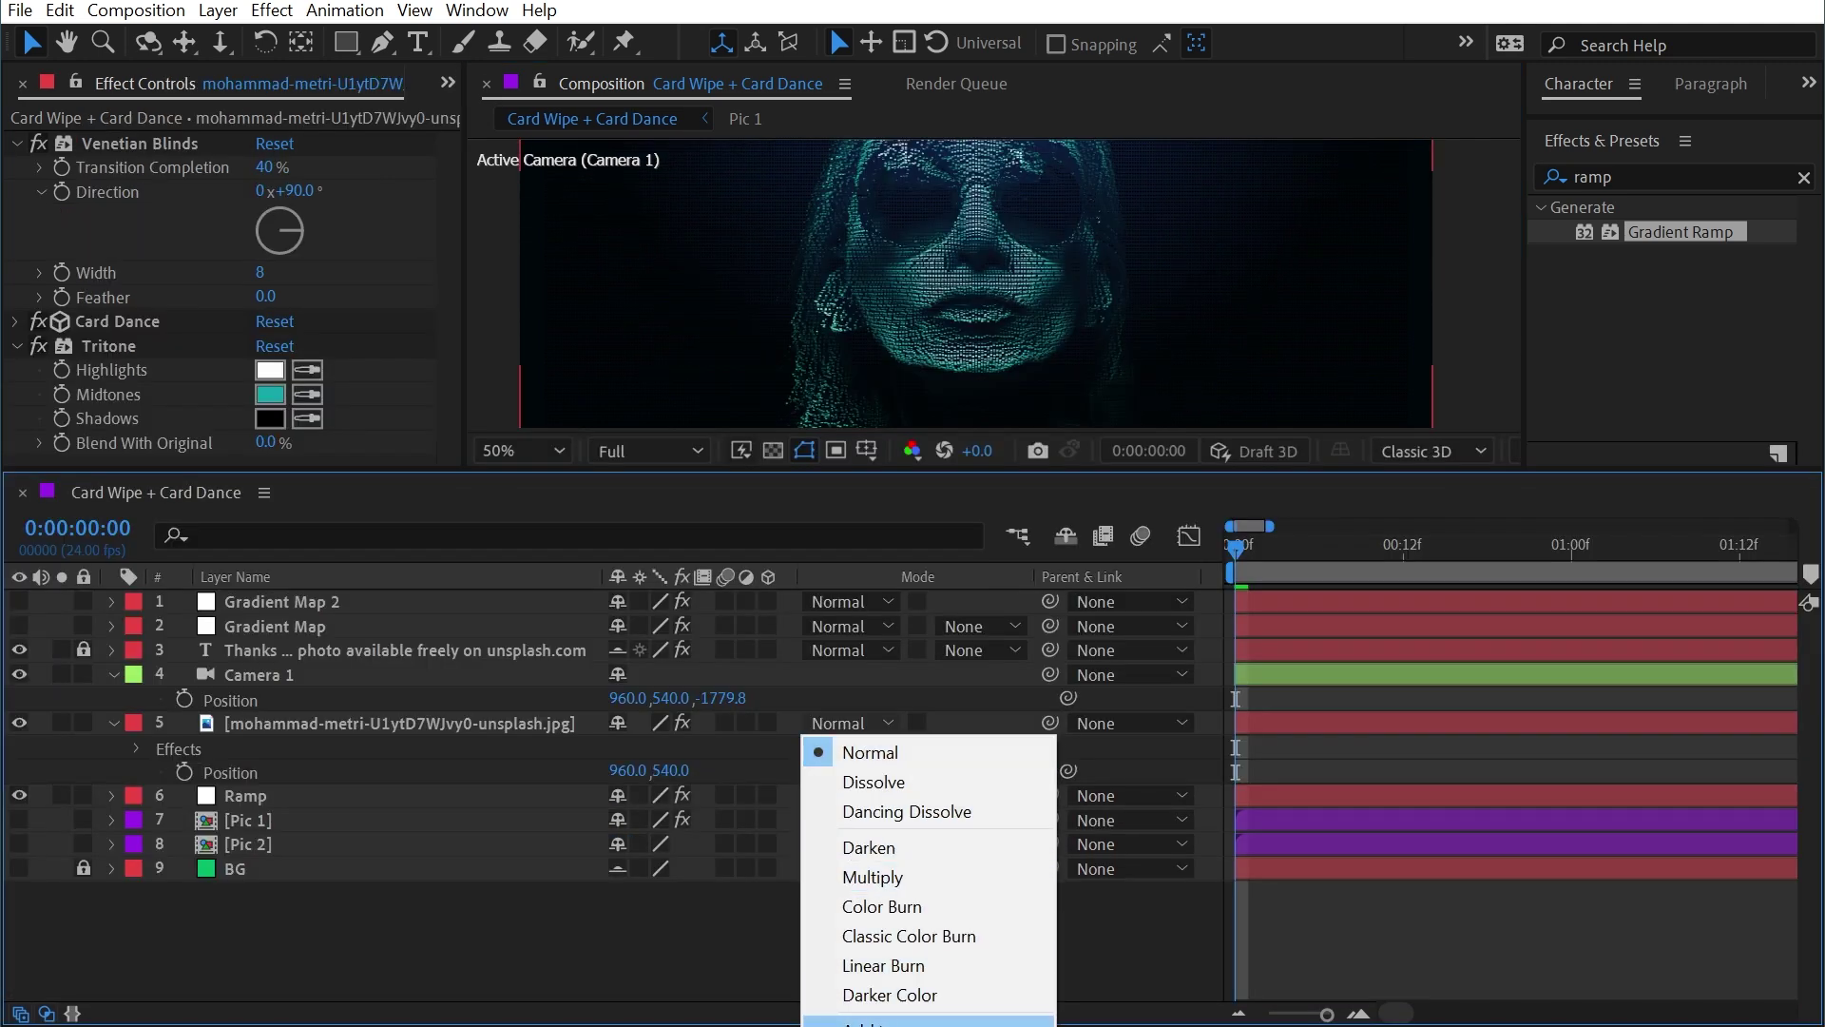
click(860, 1022)
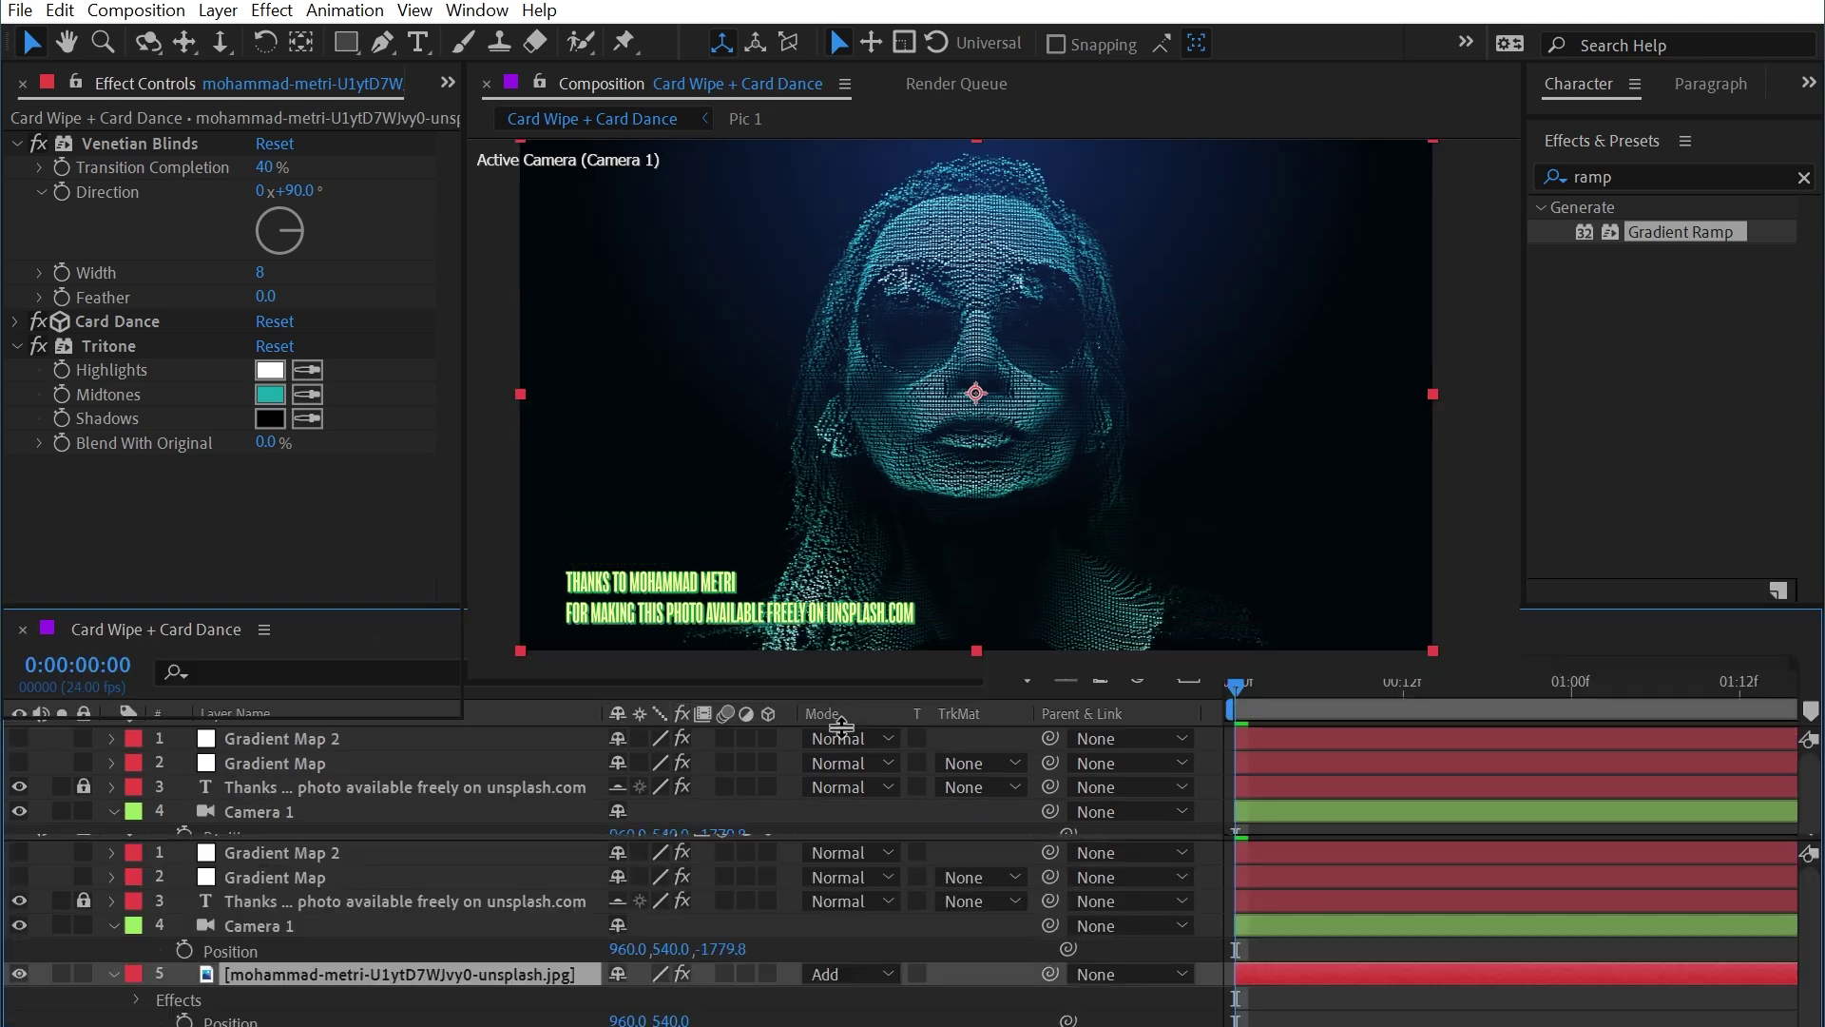
drag(831, 468, 849, 791)
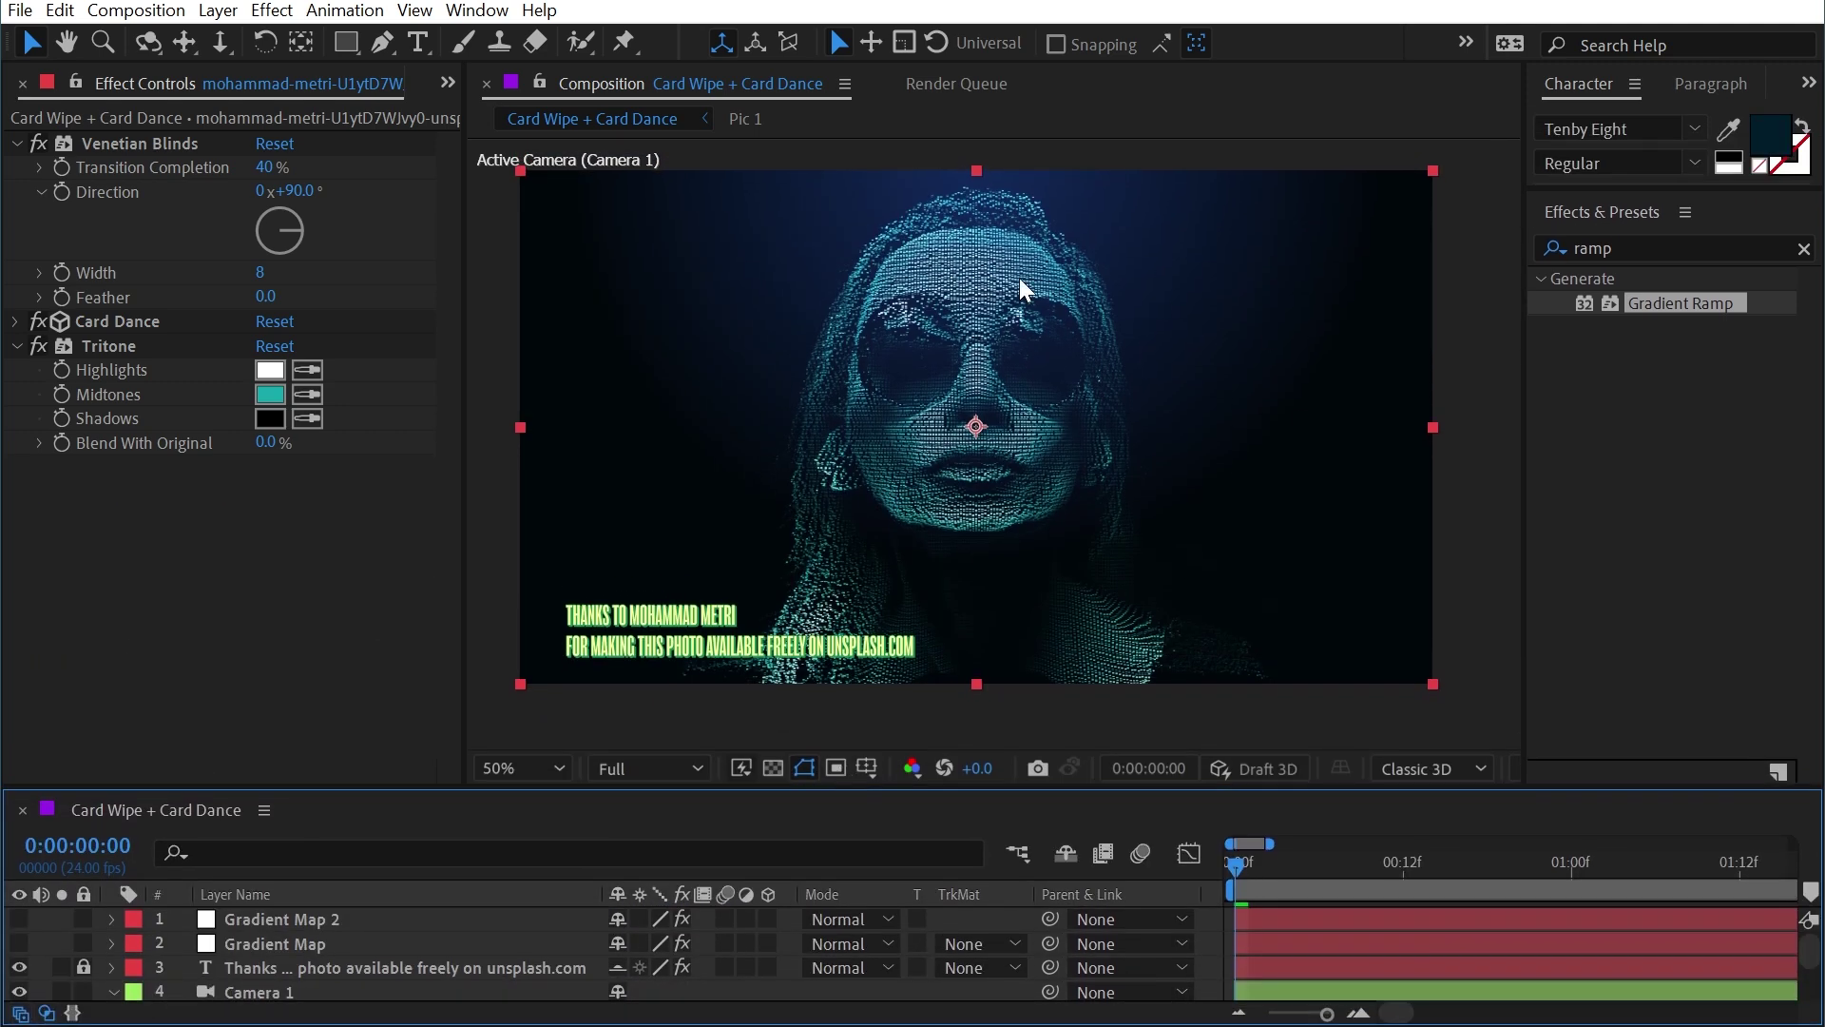
- Shift the Ramp layer's Start Color to the teal-leaning blue 133D5E
scroll(282, 944, down, 3)
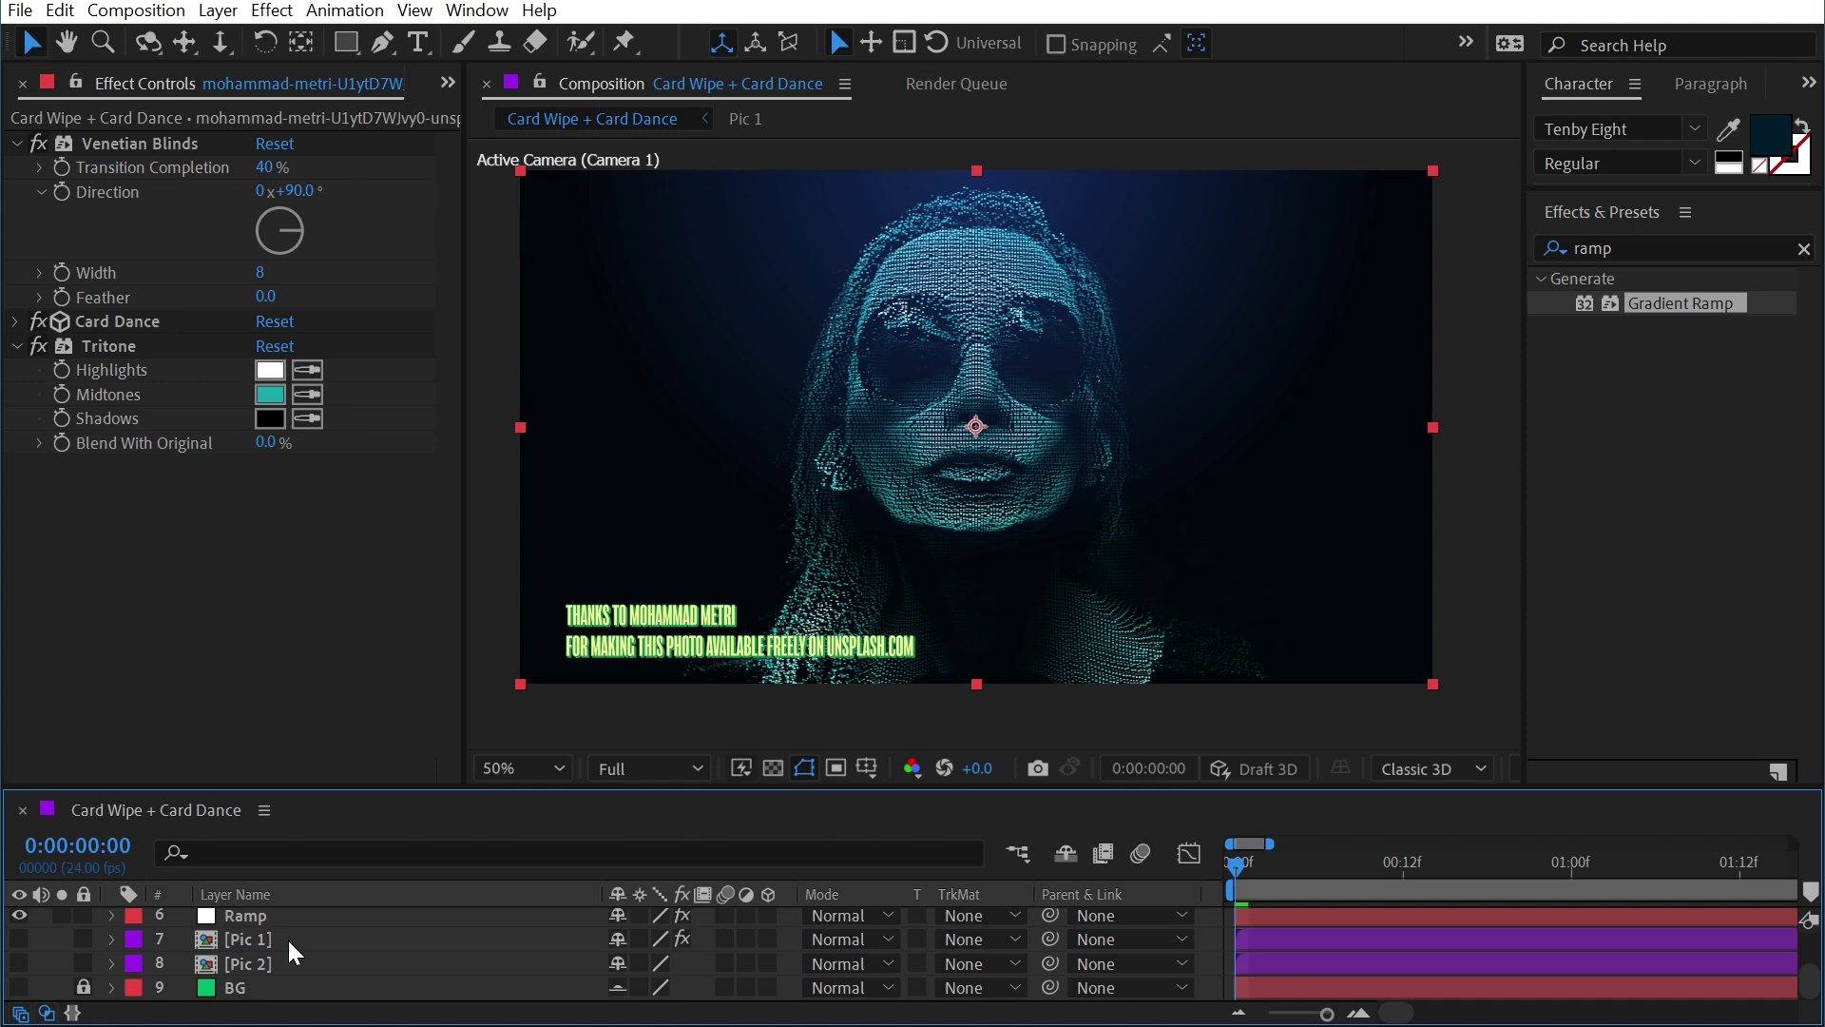
click(271, 916)
click(270, 195)
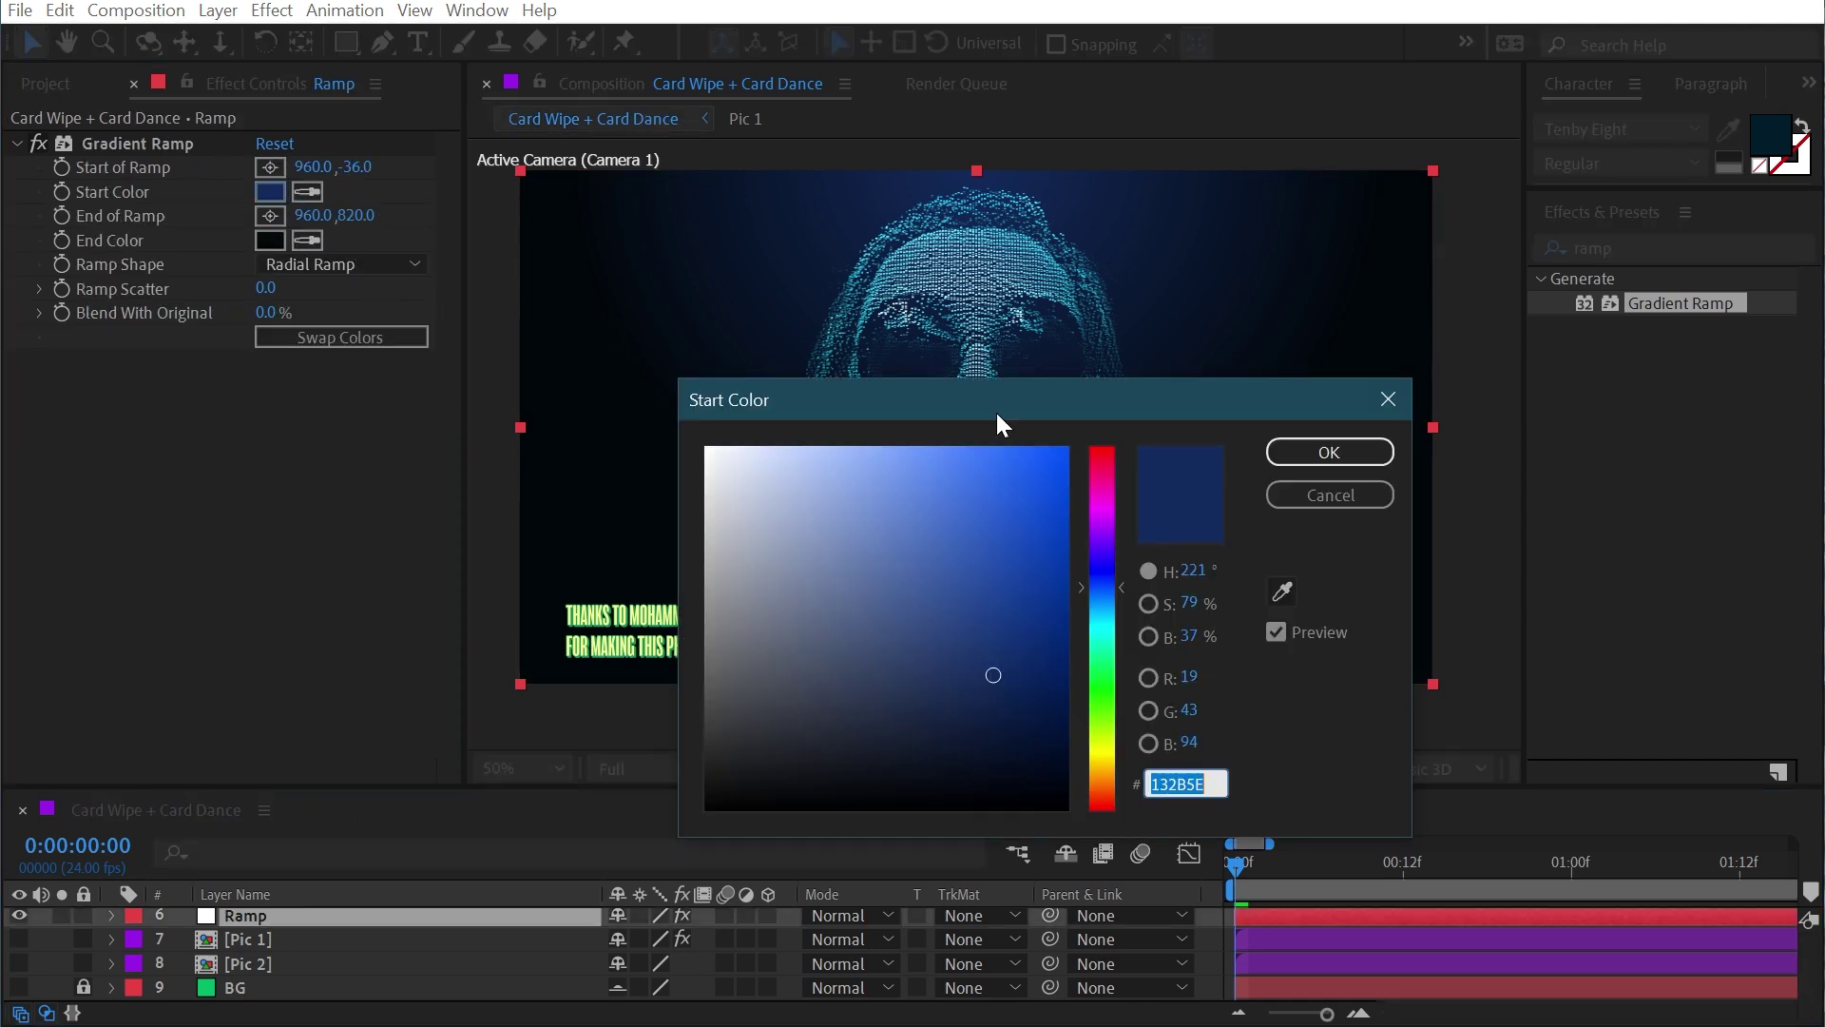
drag(1104, 624, 1108, 602)
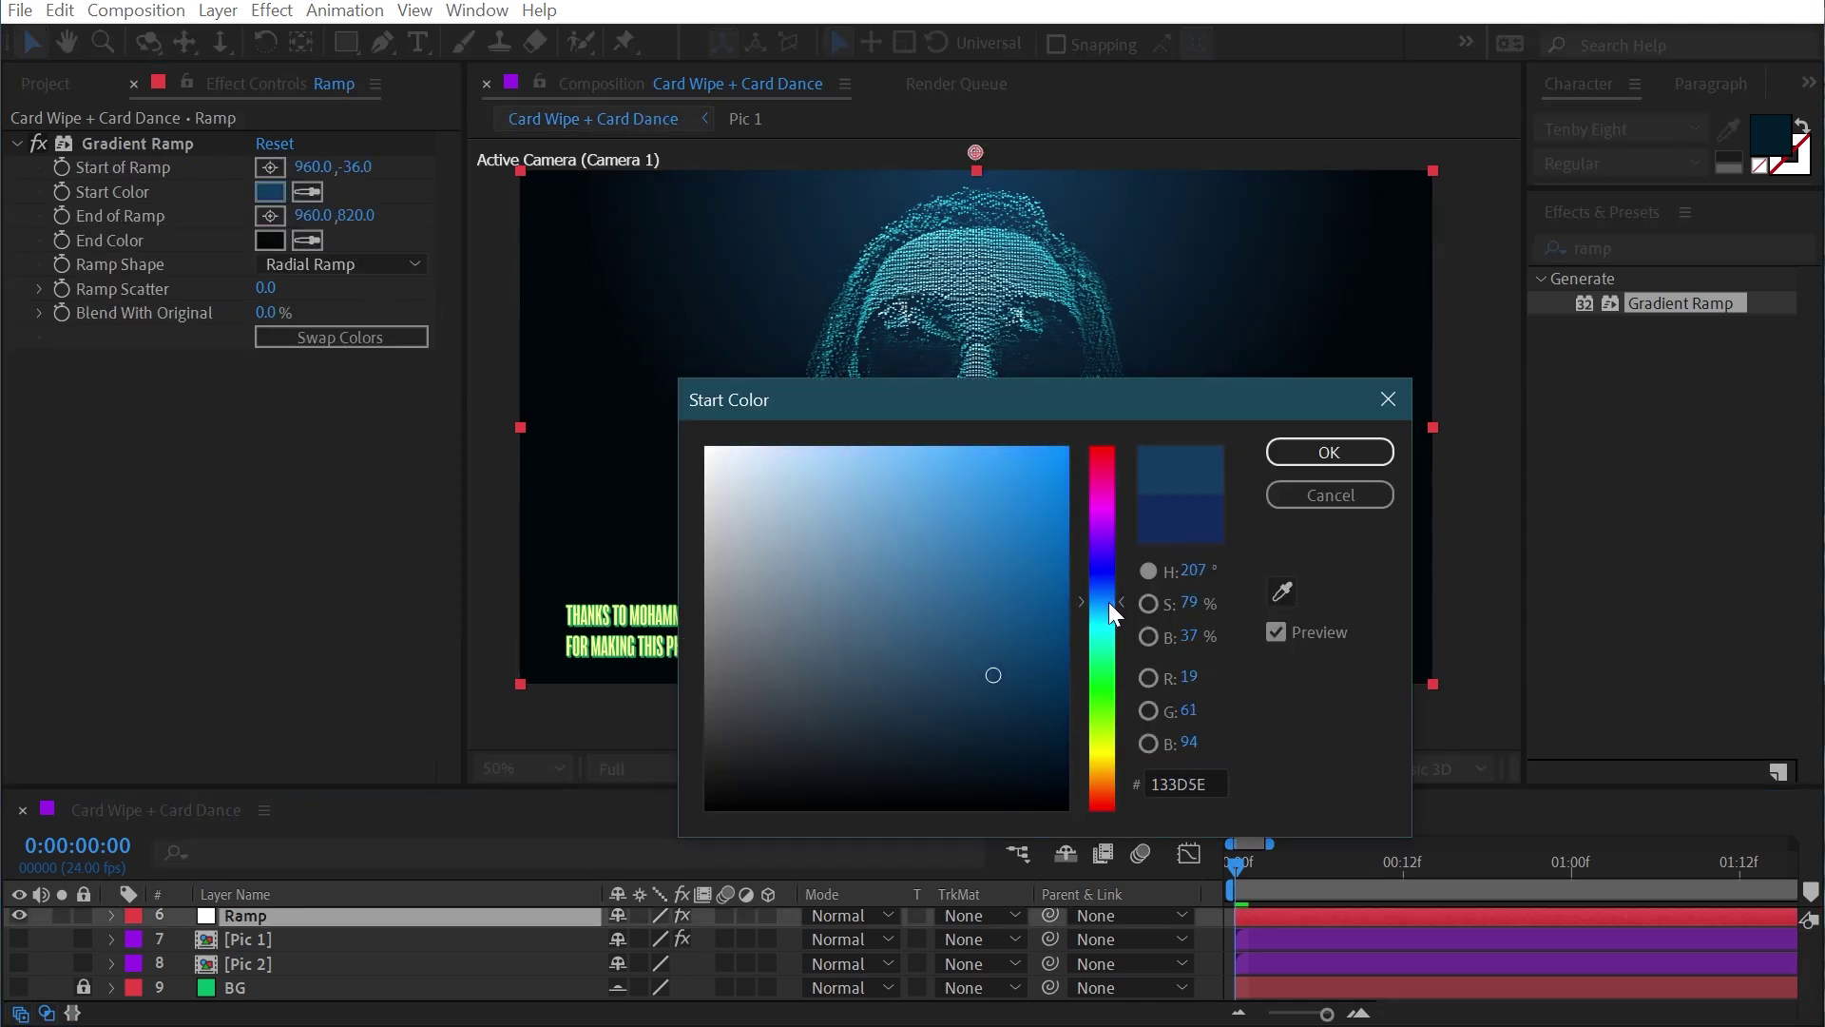
click(1333, 452)
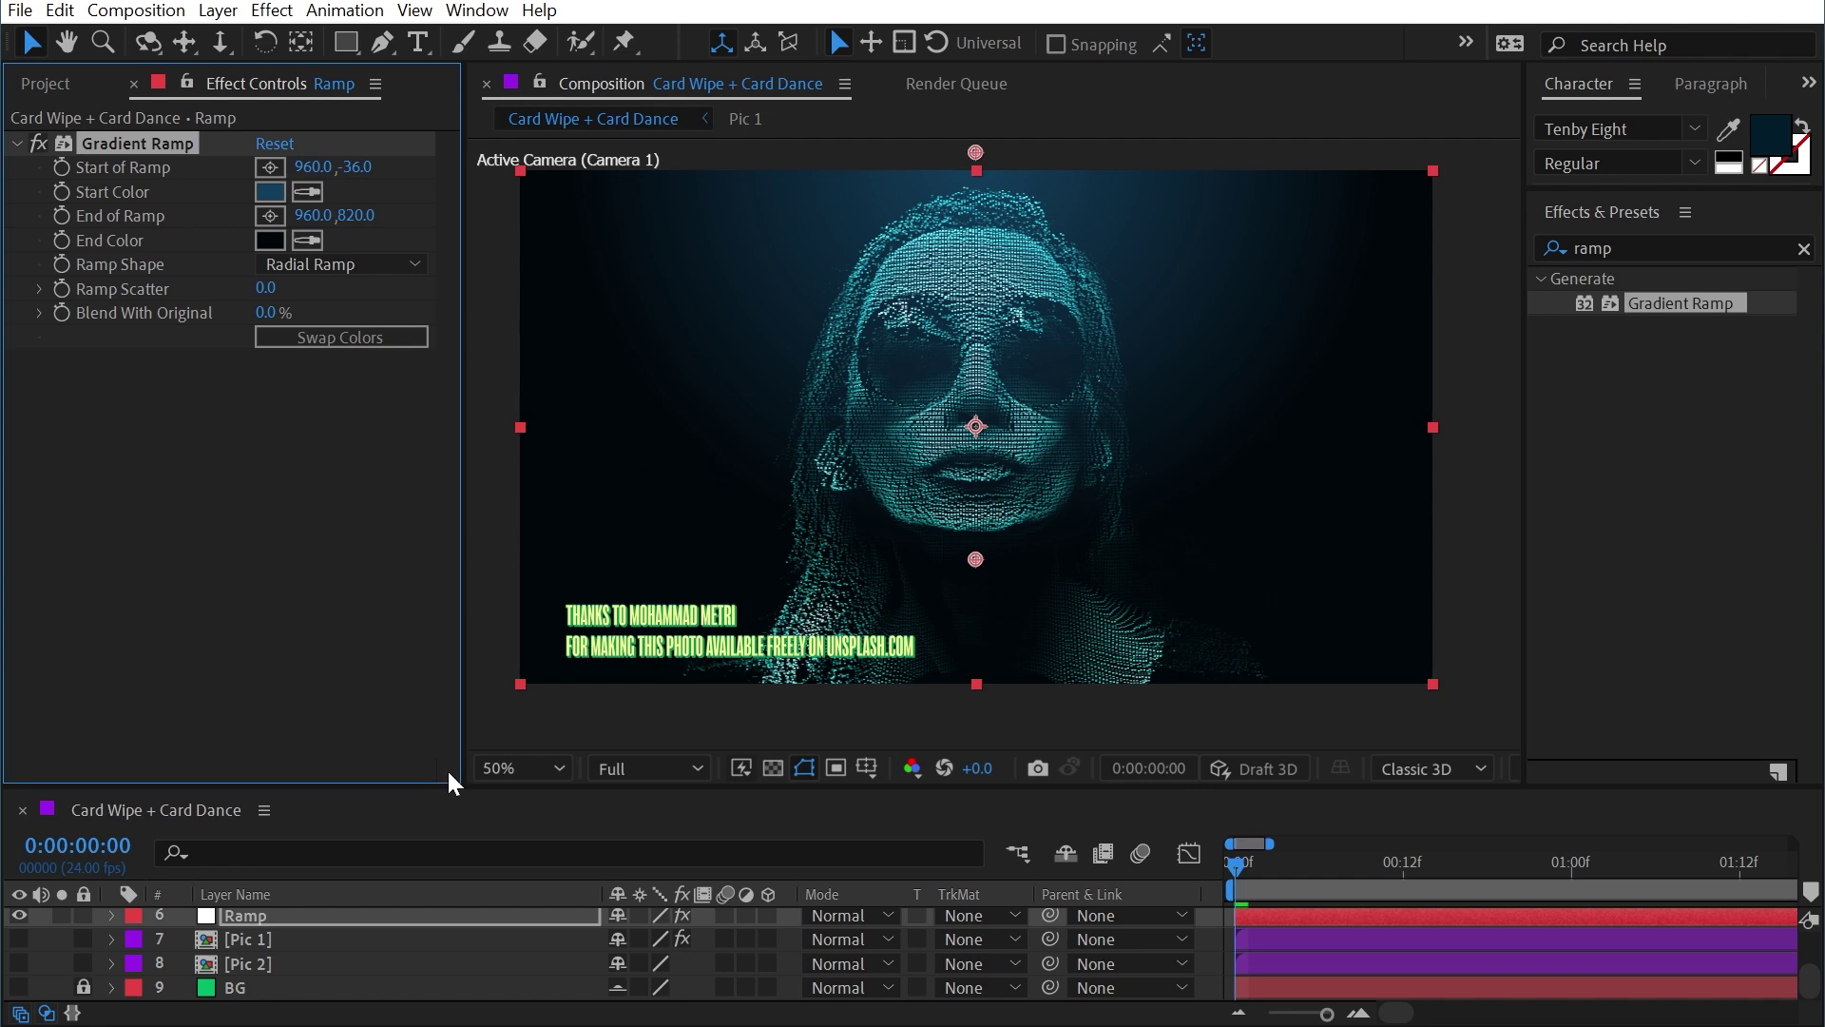
- Find the Glow effect and apply it to the portrait photo layer
click(102, 941)
scroll(209, 946, up, 5)
scroll(255, 967, down, 1)
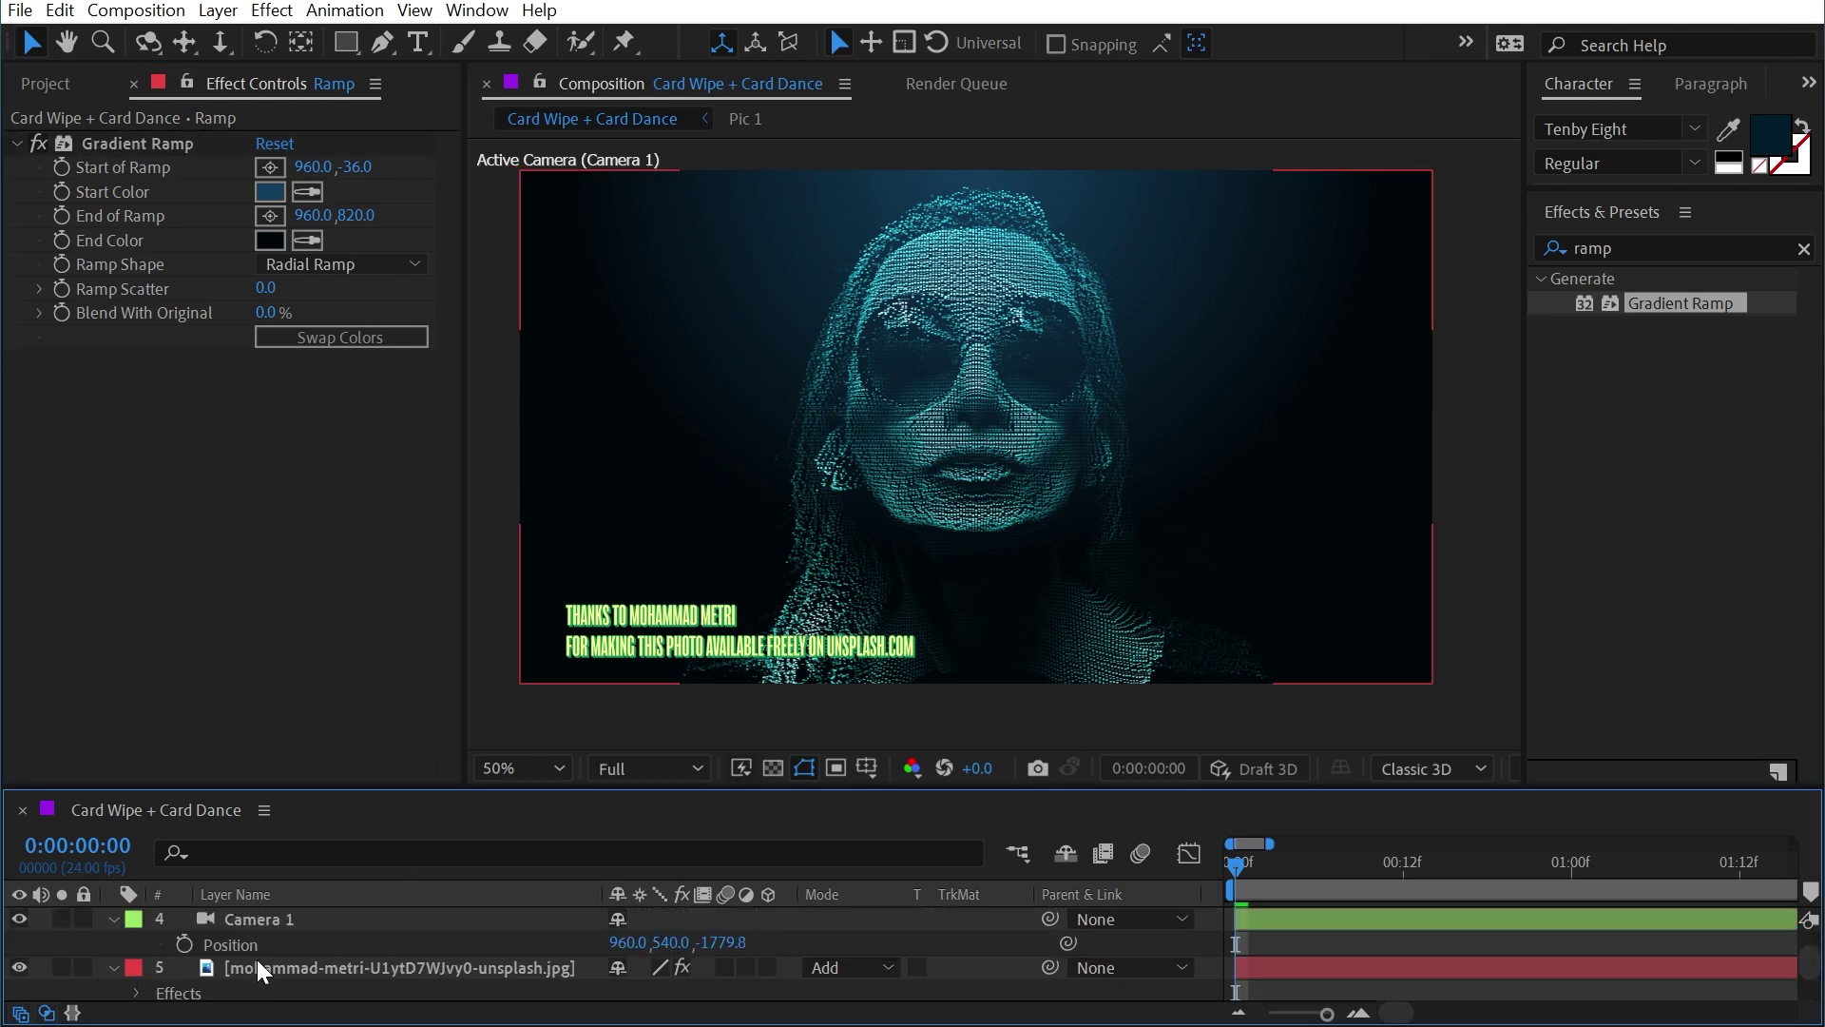
click(256, 967)
click(1619, 239)
text(glow)
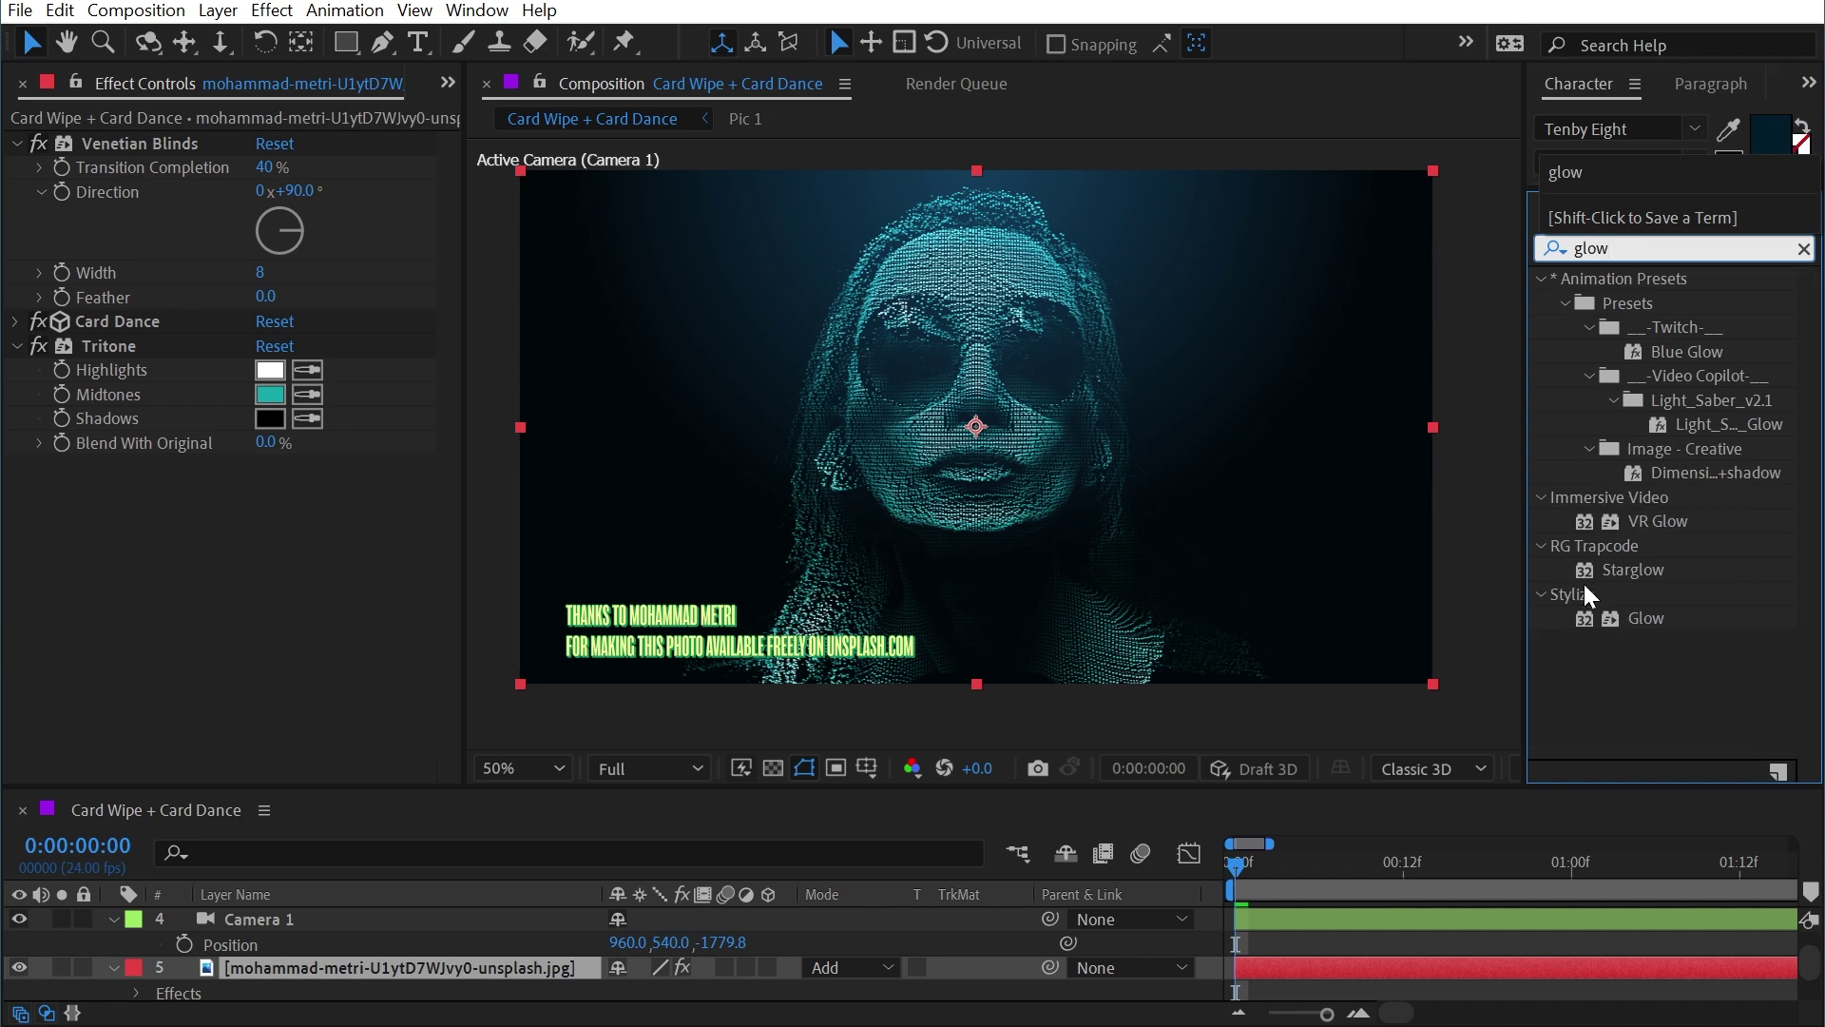
double_click(1642, 616)
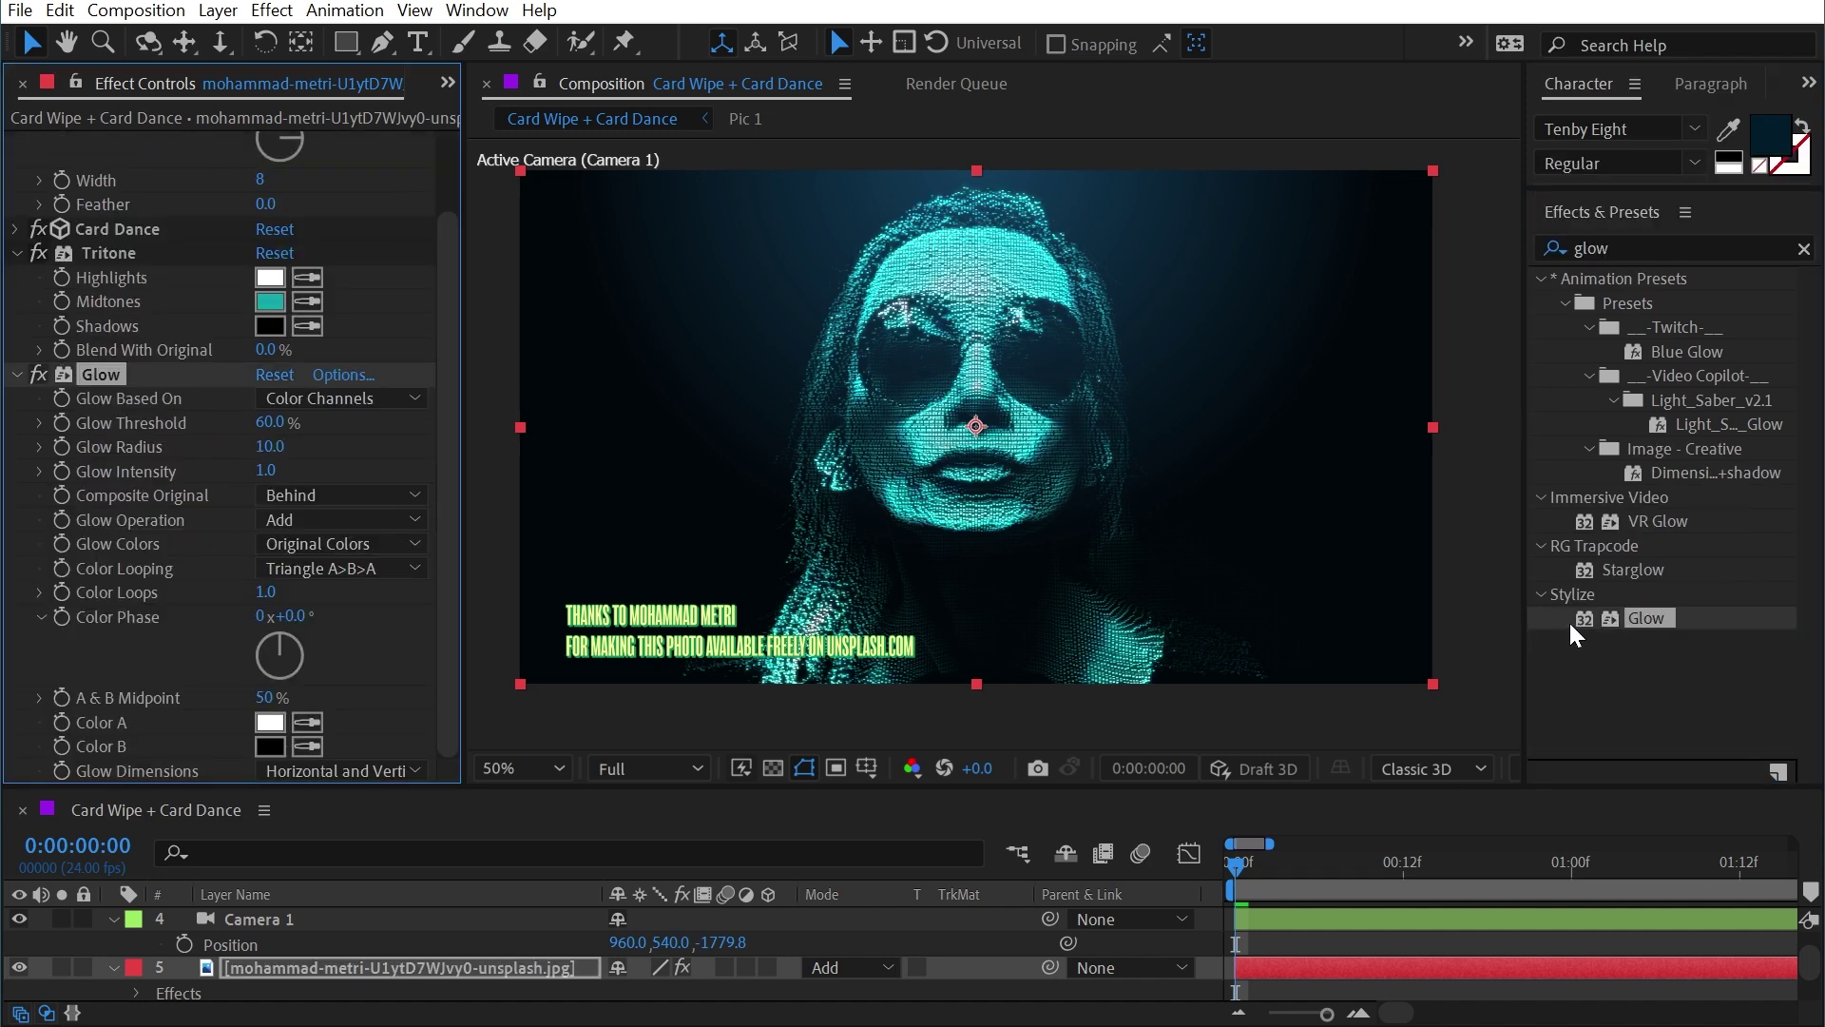
- Adjust the Glow to Threshold 77.3%, Radius 114 and Intensity 0.6
drag(273, 446, 382, 433)
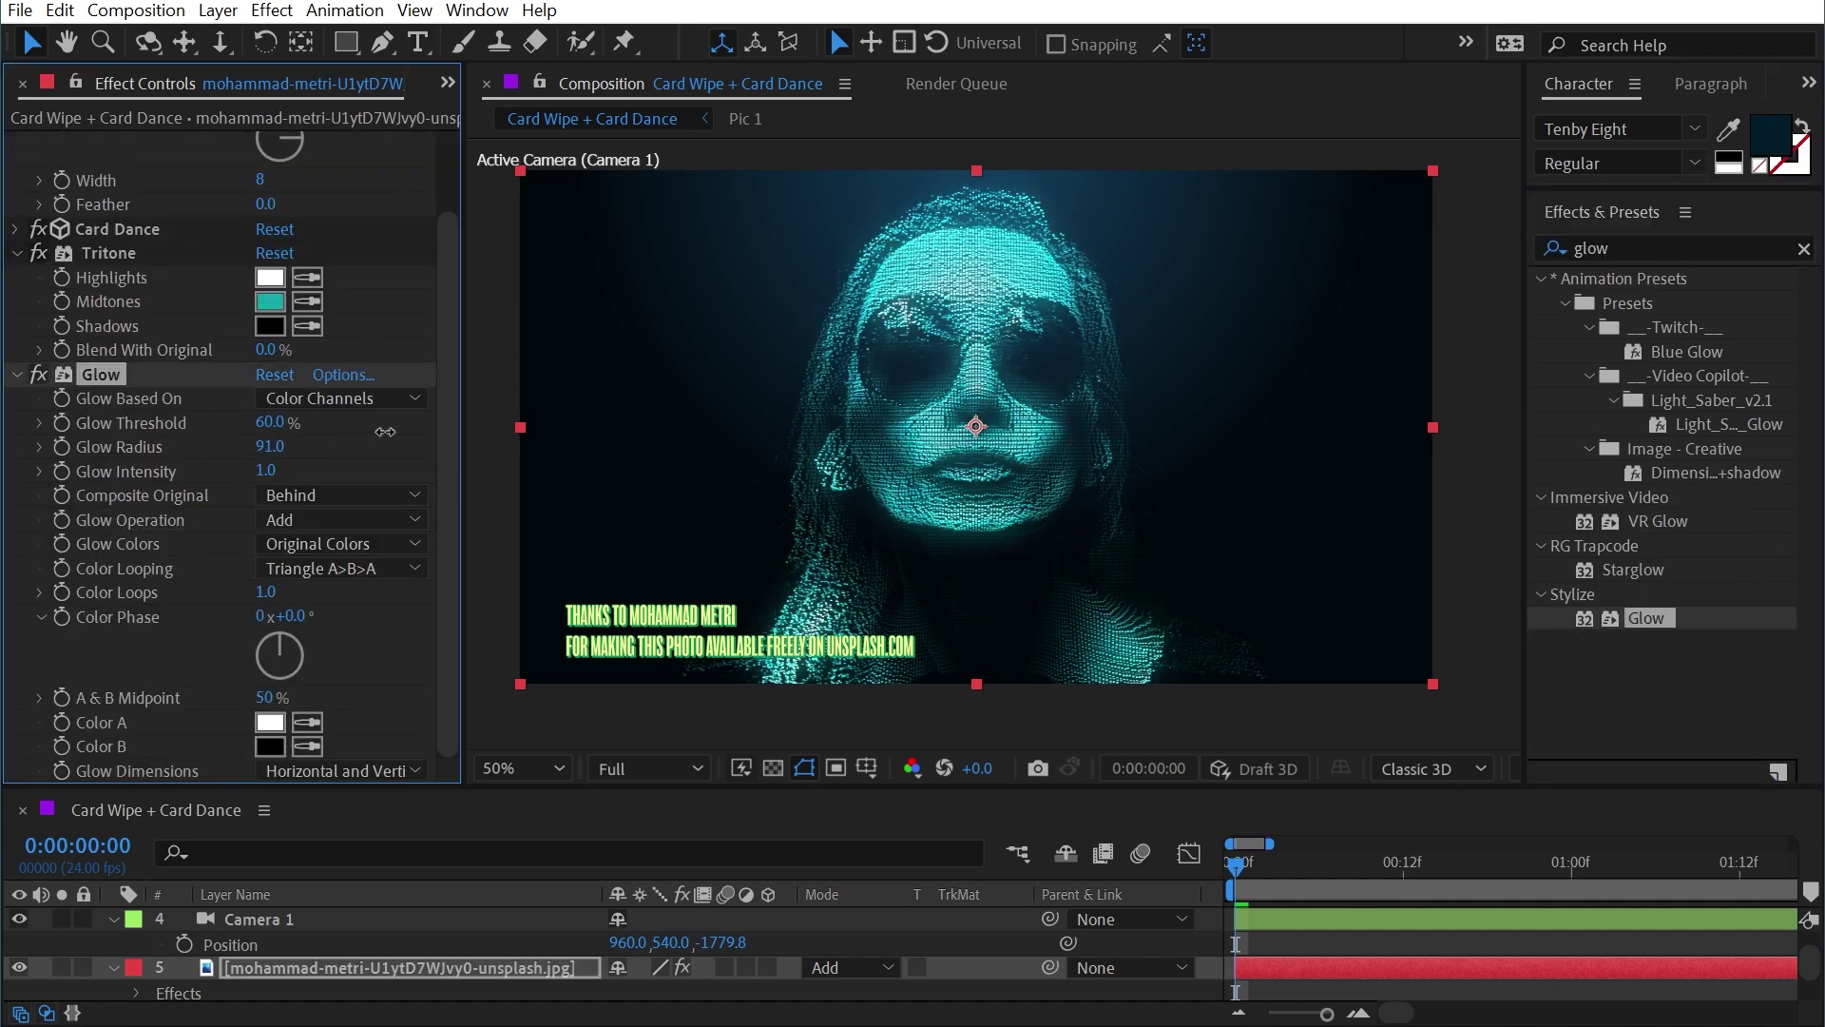
drag(269, 424, 318, 410)
drag(267, 470, 297, 446)
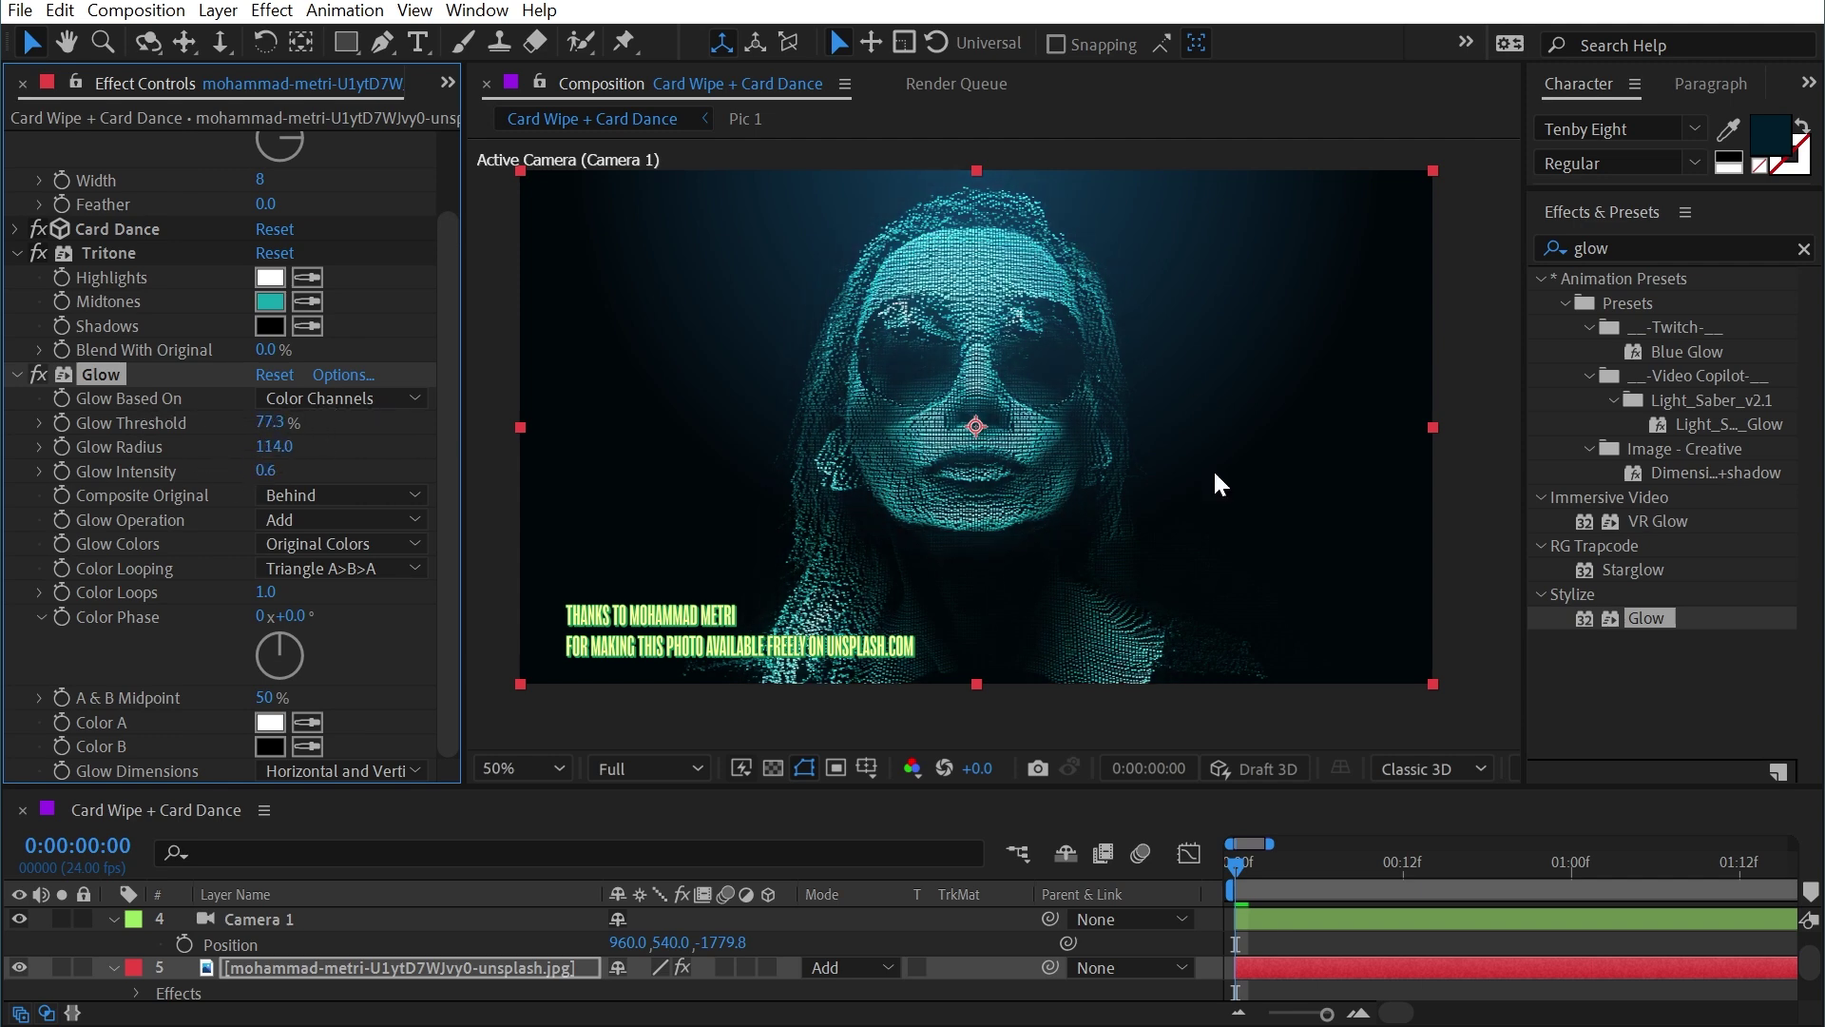
- Collapse the layer properties and examine the glowing cards on the portrait's face up close
click(1322, 940)
key(u)
drag(1331, 787, 1332, 699)
scroll(977, 306, up, 2)
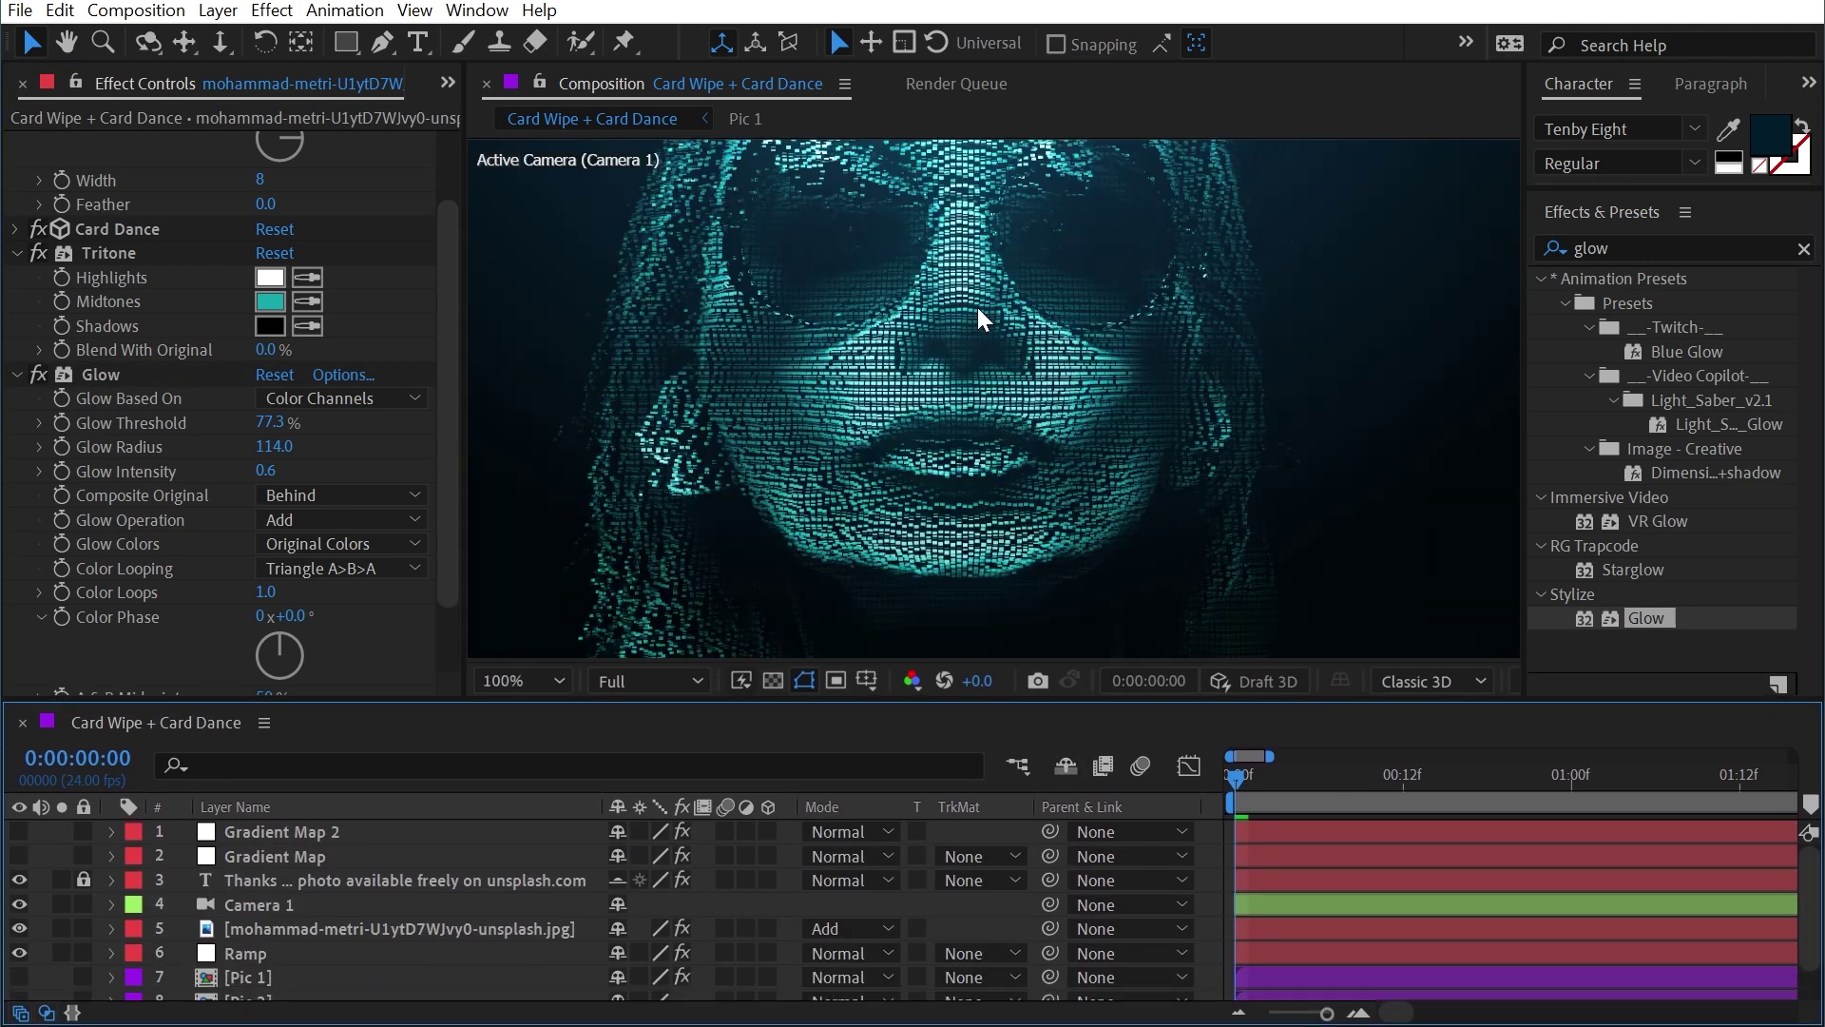
drag(917, 237, 836, 463)
key(v)
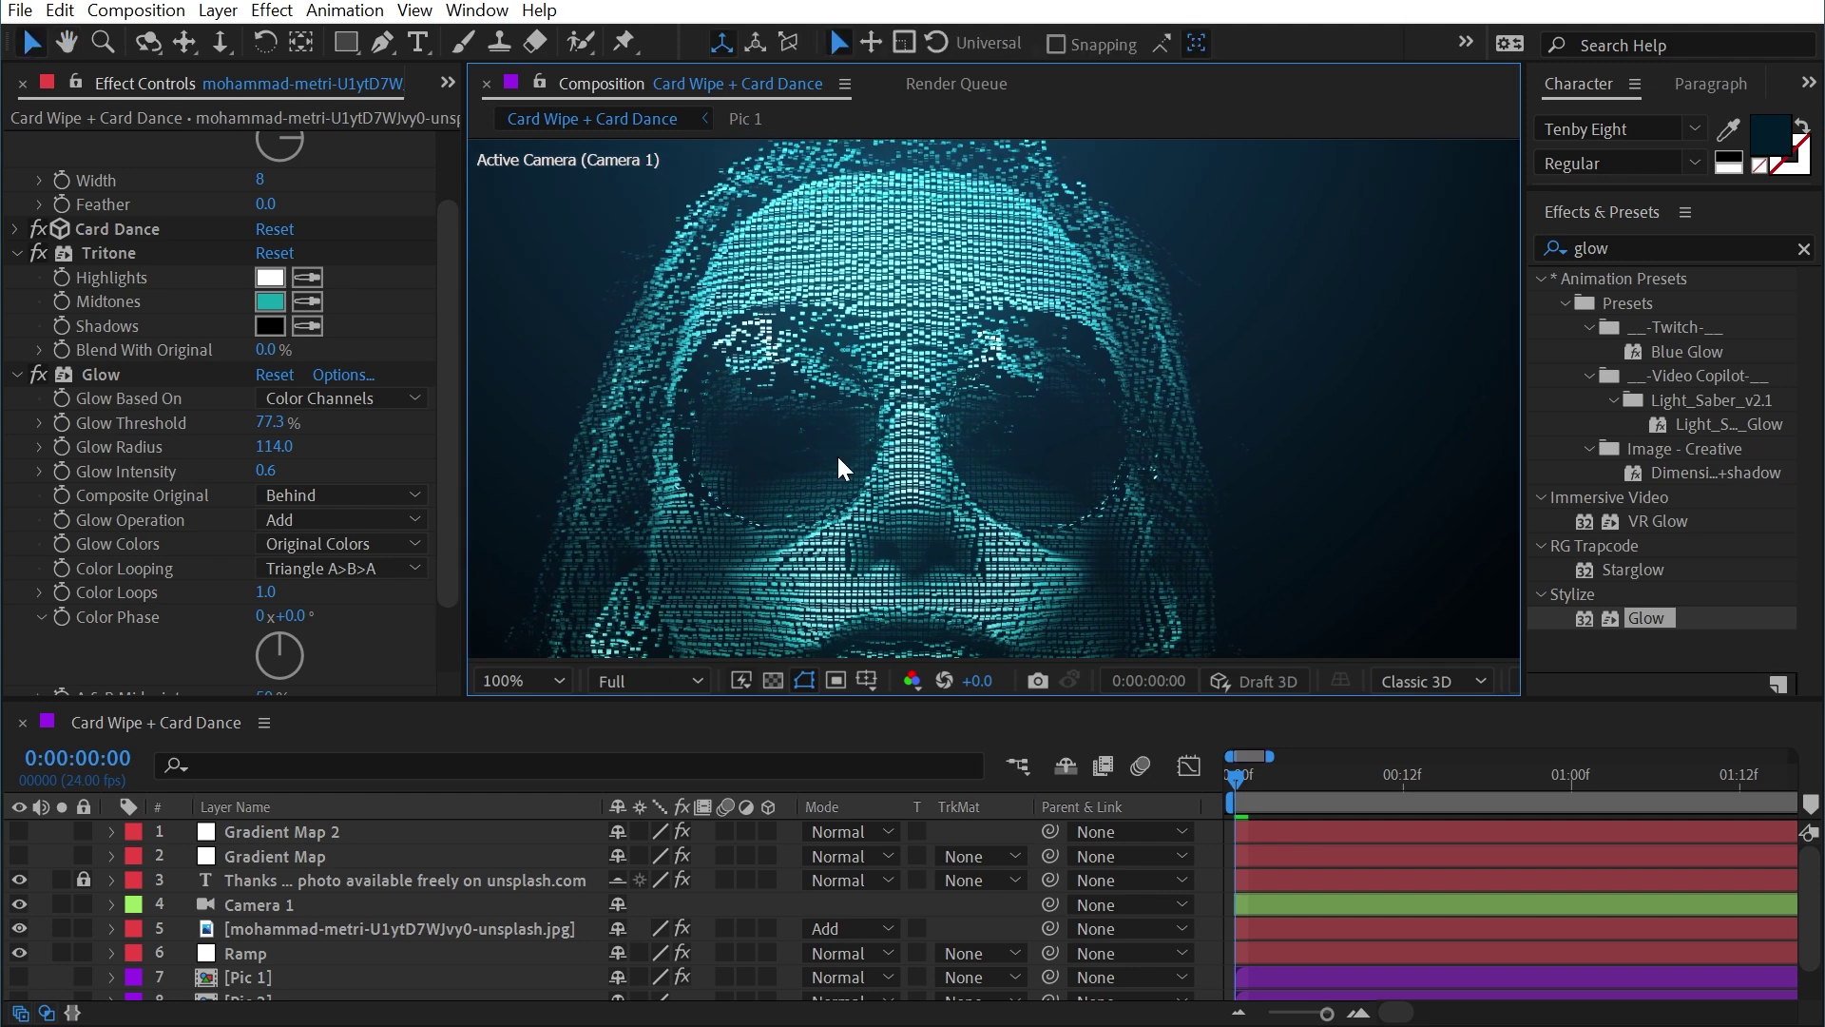
- Expand the portrait's Card Dance settings and briefly preview the Gradient Map layer
click(836, 454)
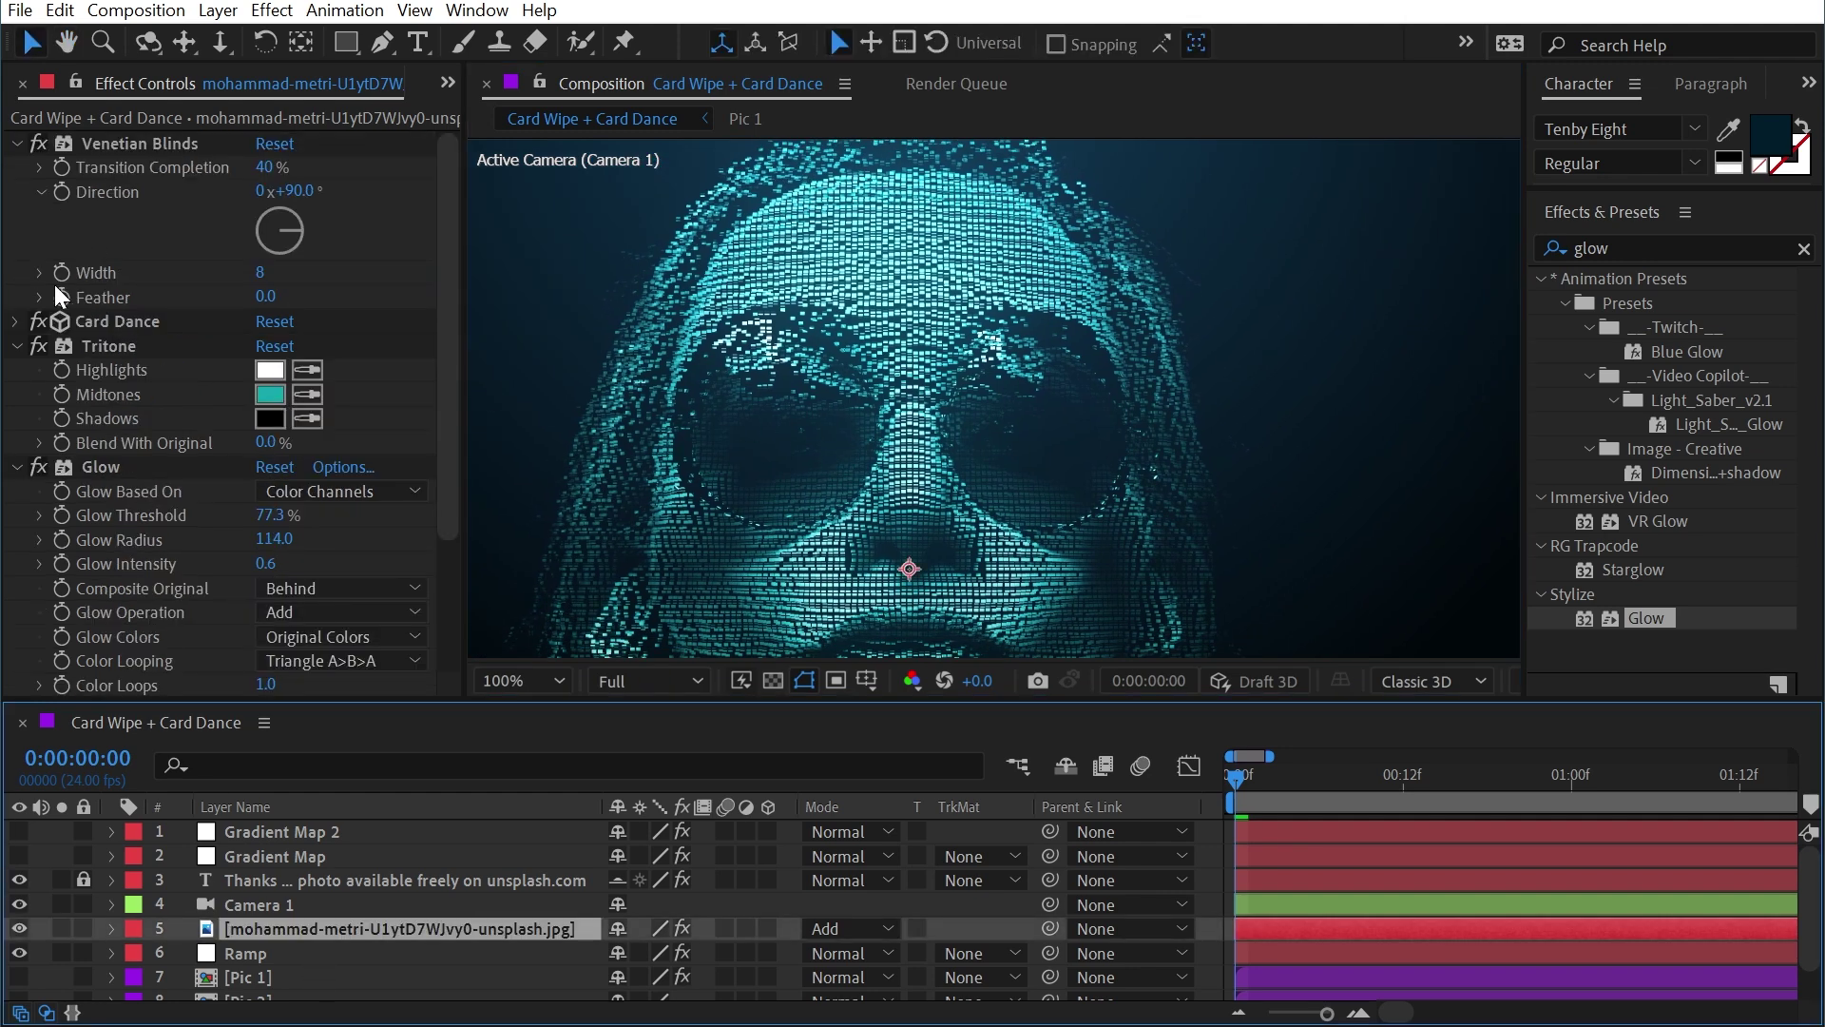
click(17, 322)
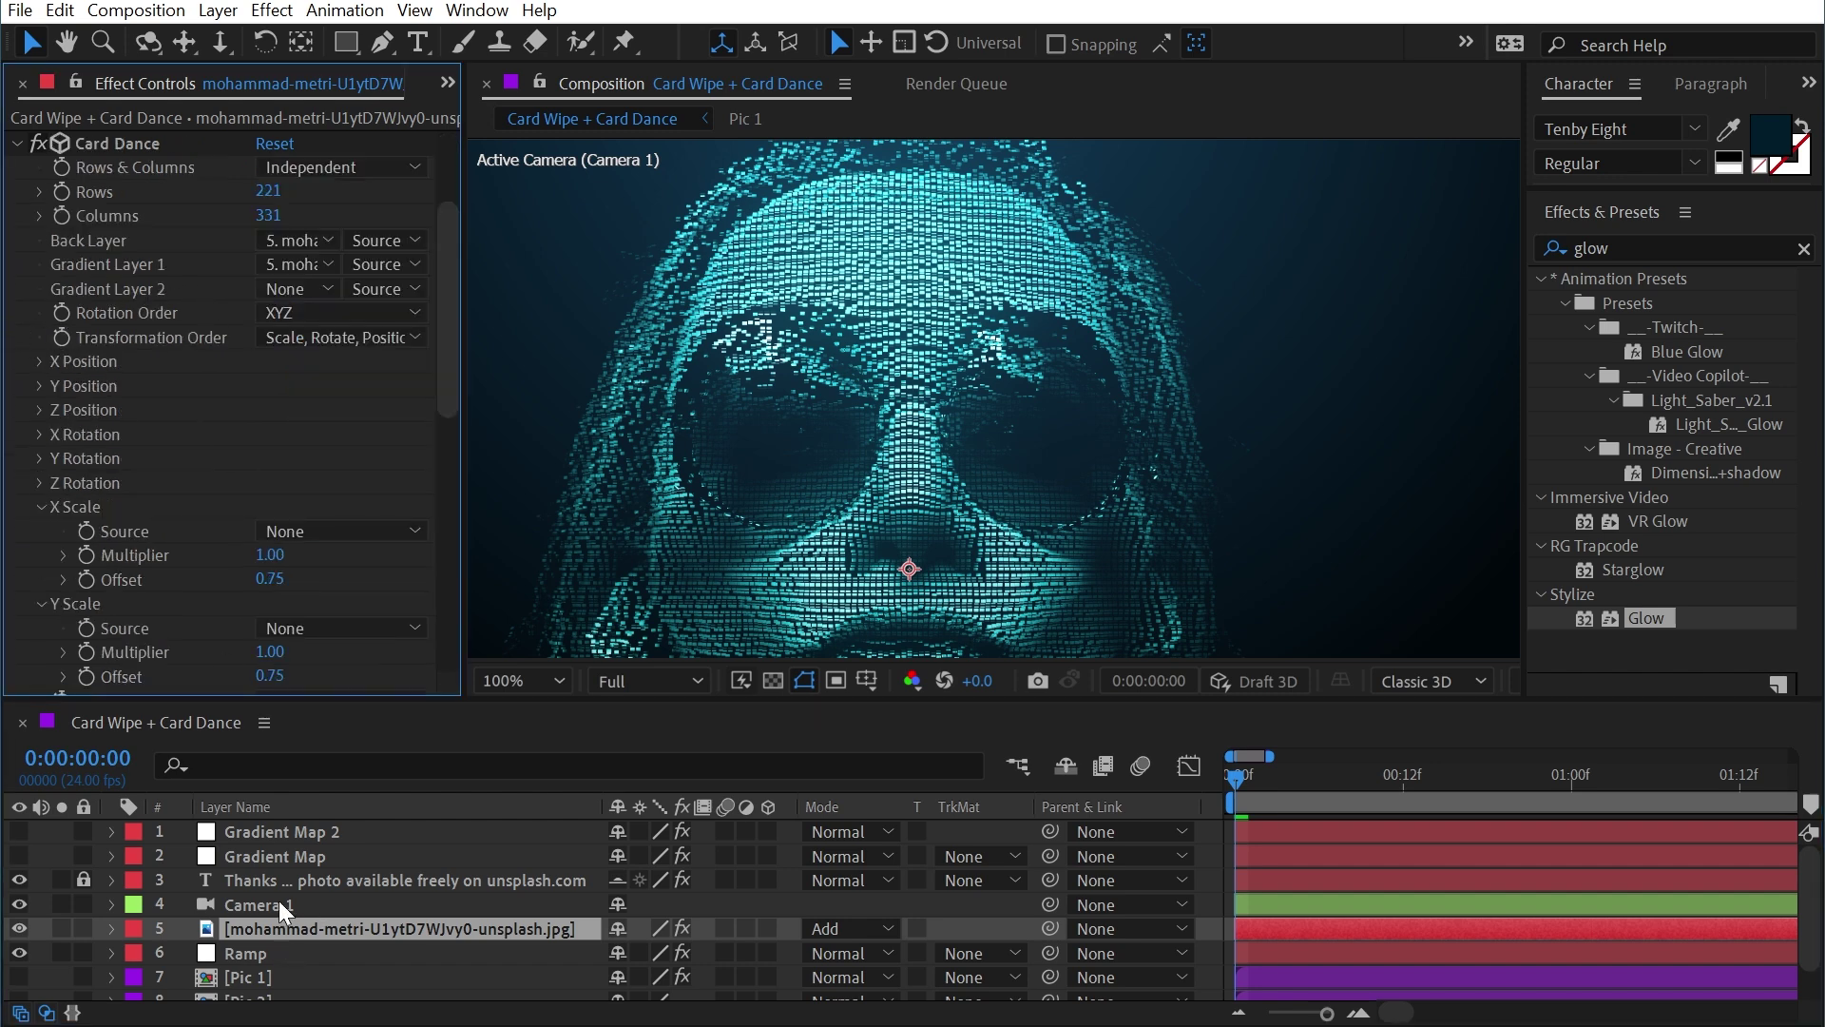
click(265, 856)
click(18, 856)
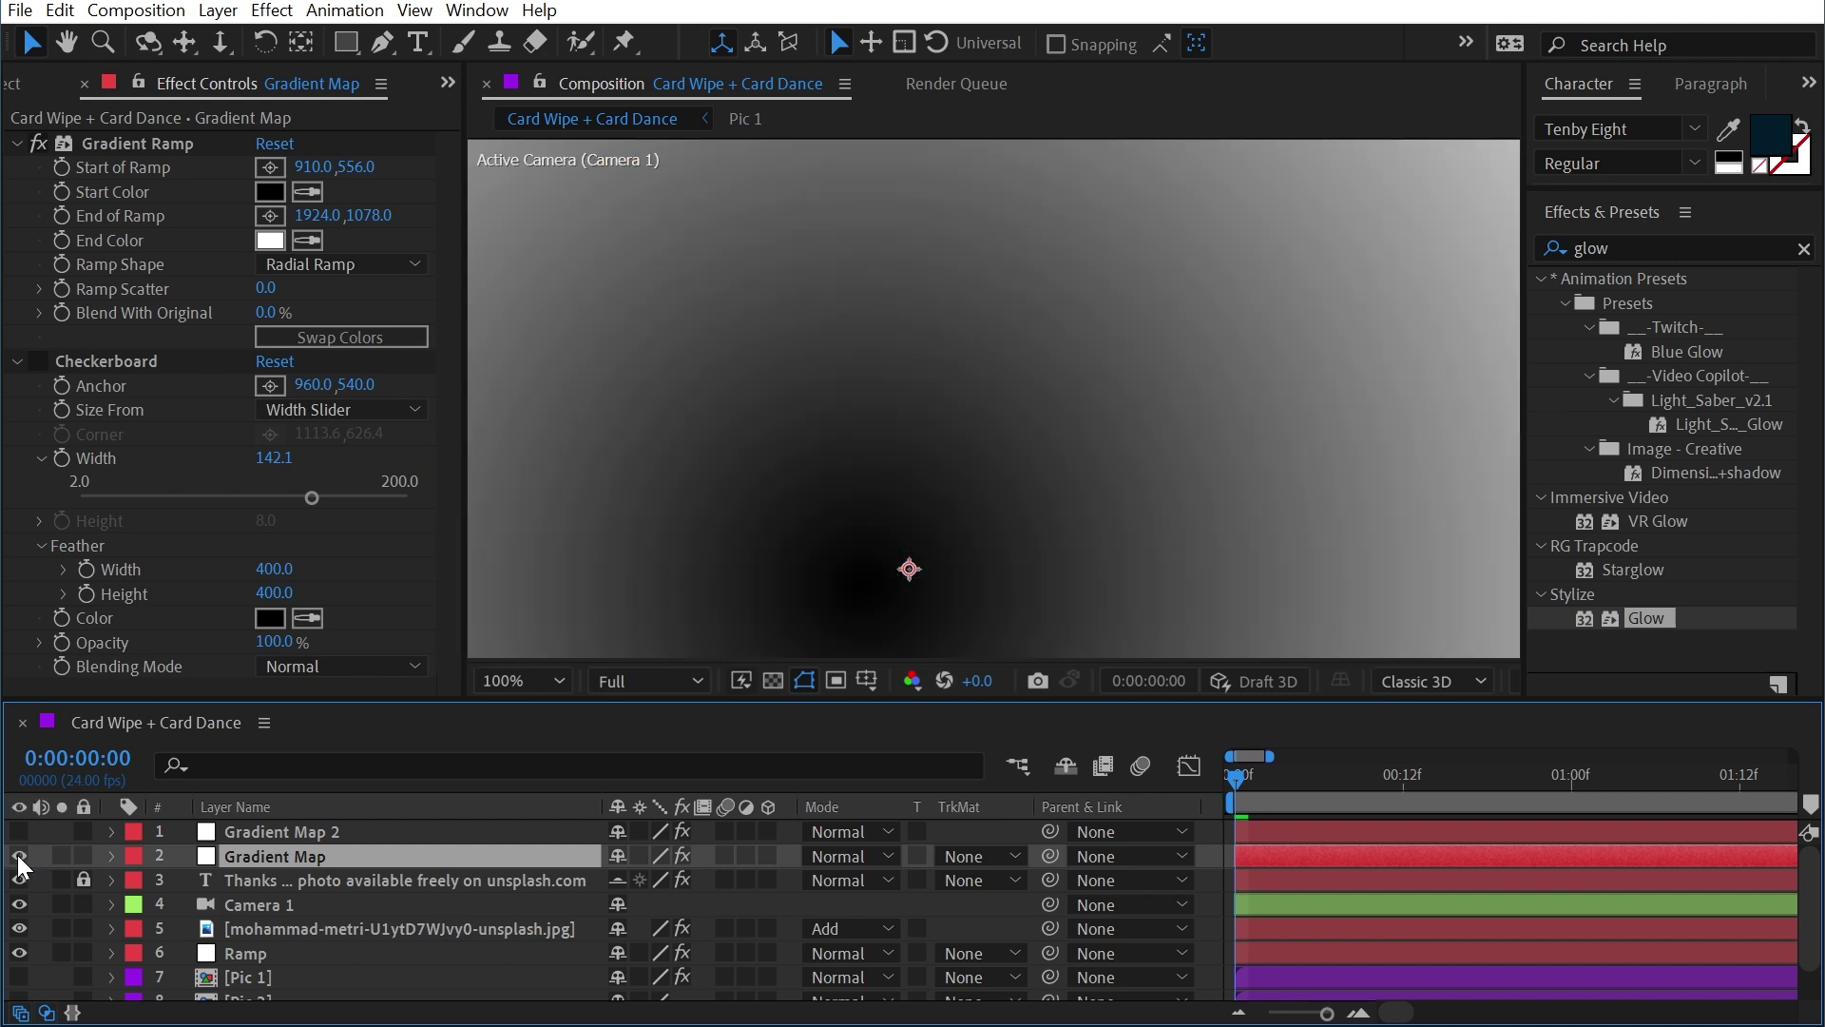
click(18, 854)
- Set the portrait's Card Dance Gradient Layer 2 to Gradient Map, read with Effects & Masks
click(368, 928)
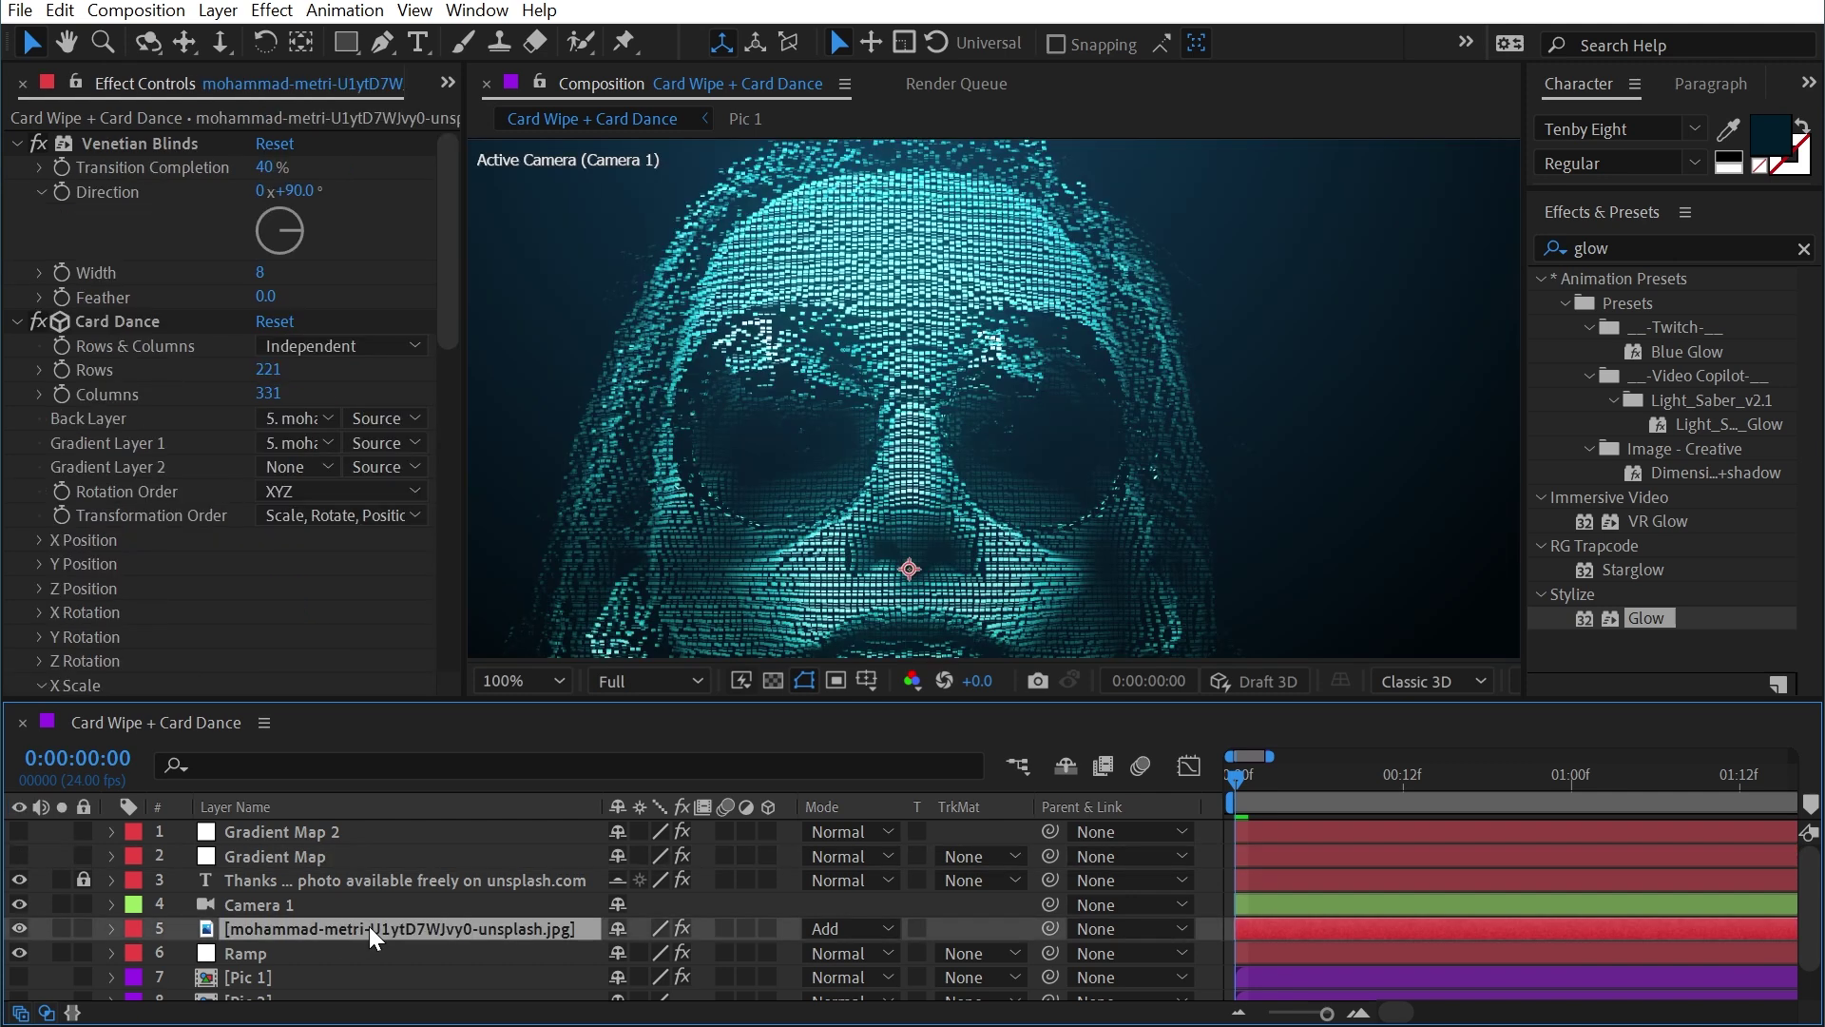
click(304, 466)
click(385, 560)
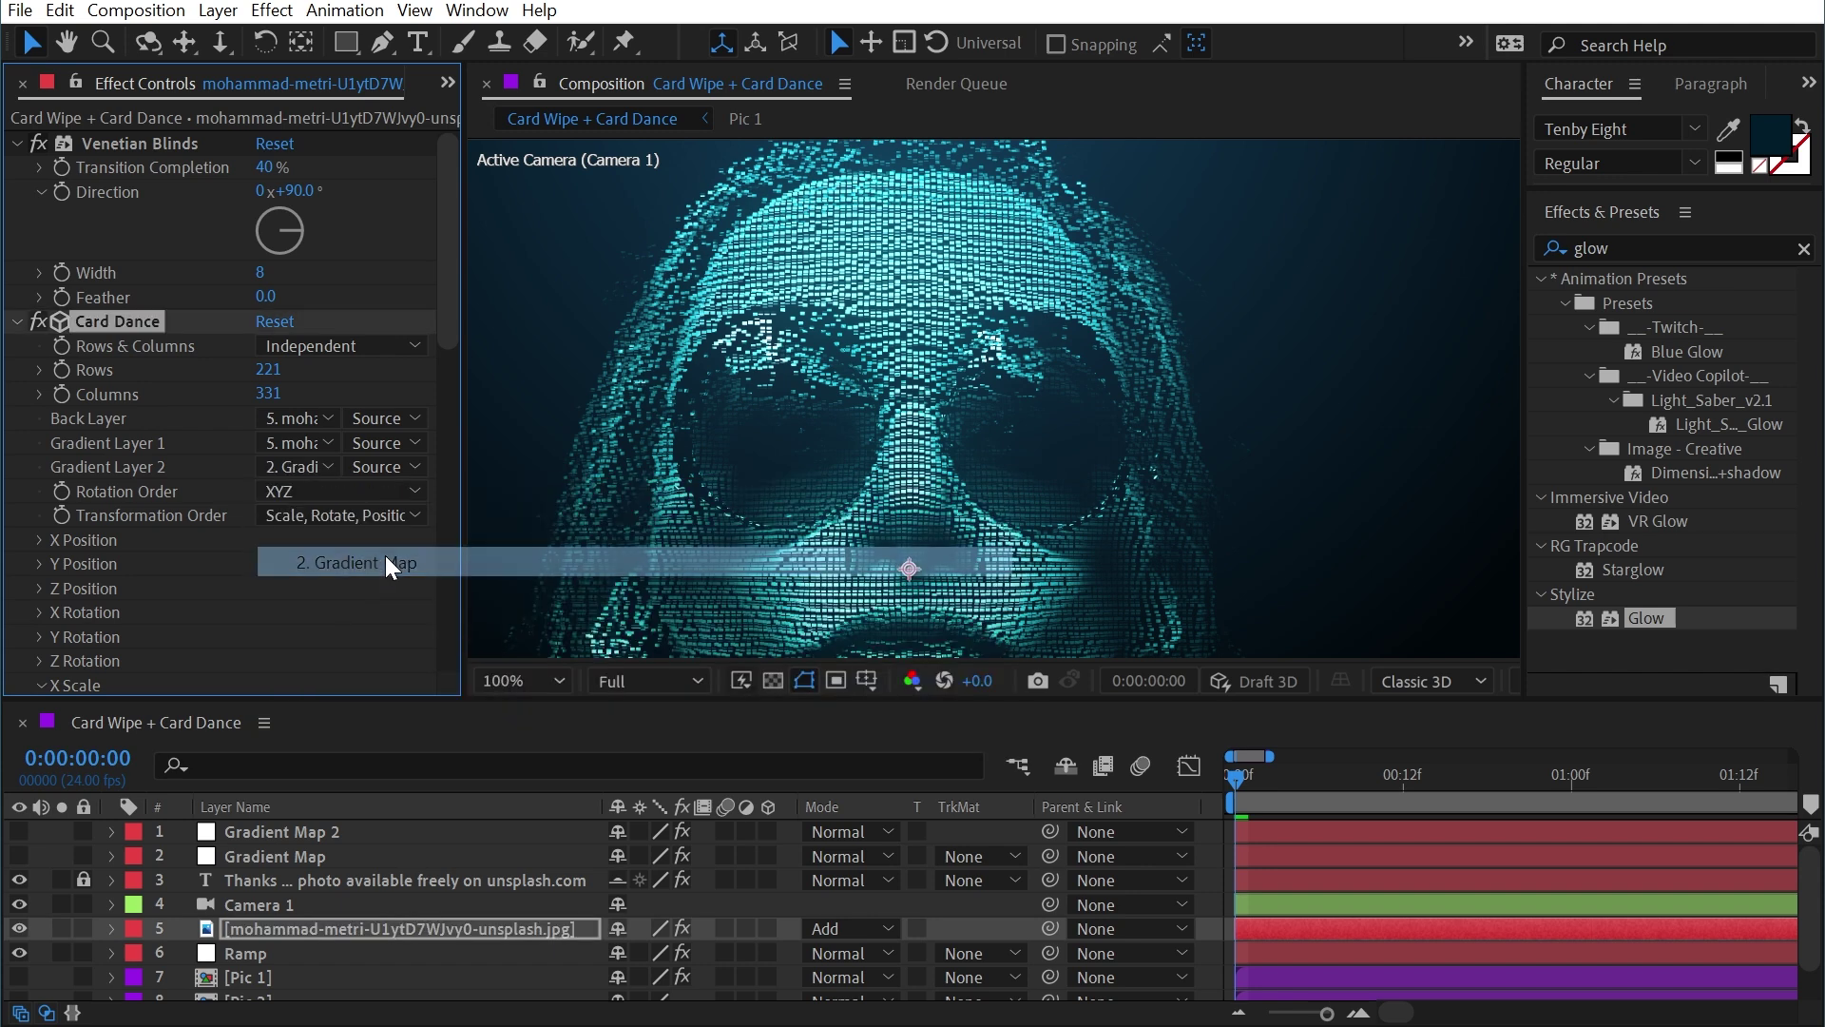
click(380, 465)
click(407, 555)
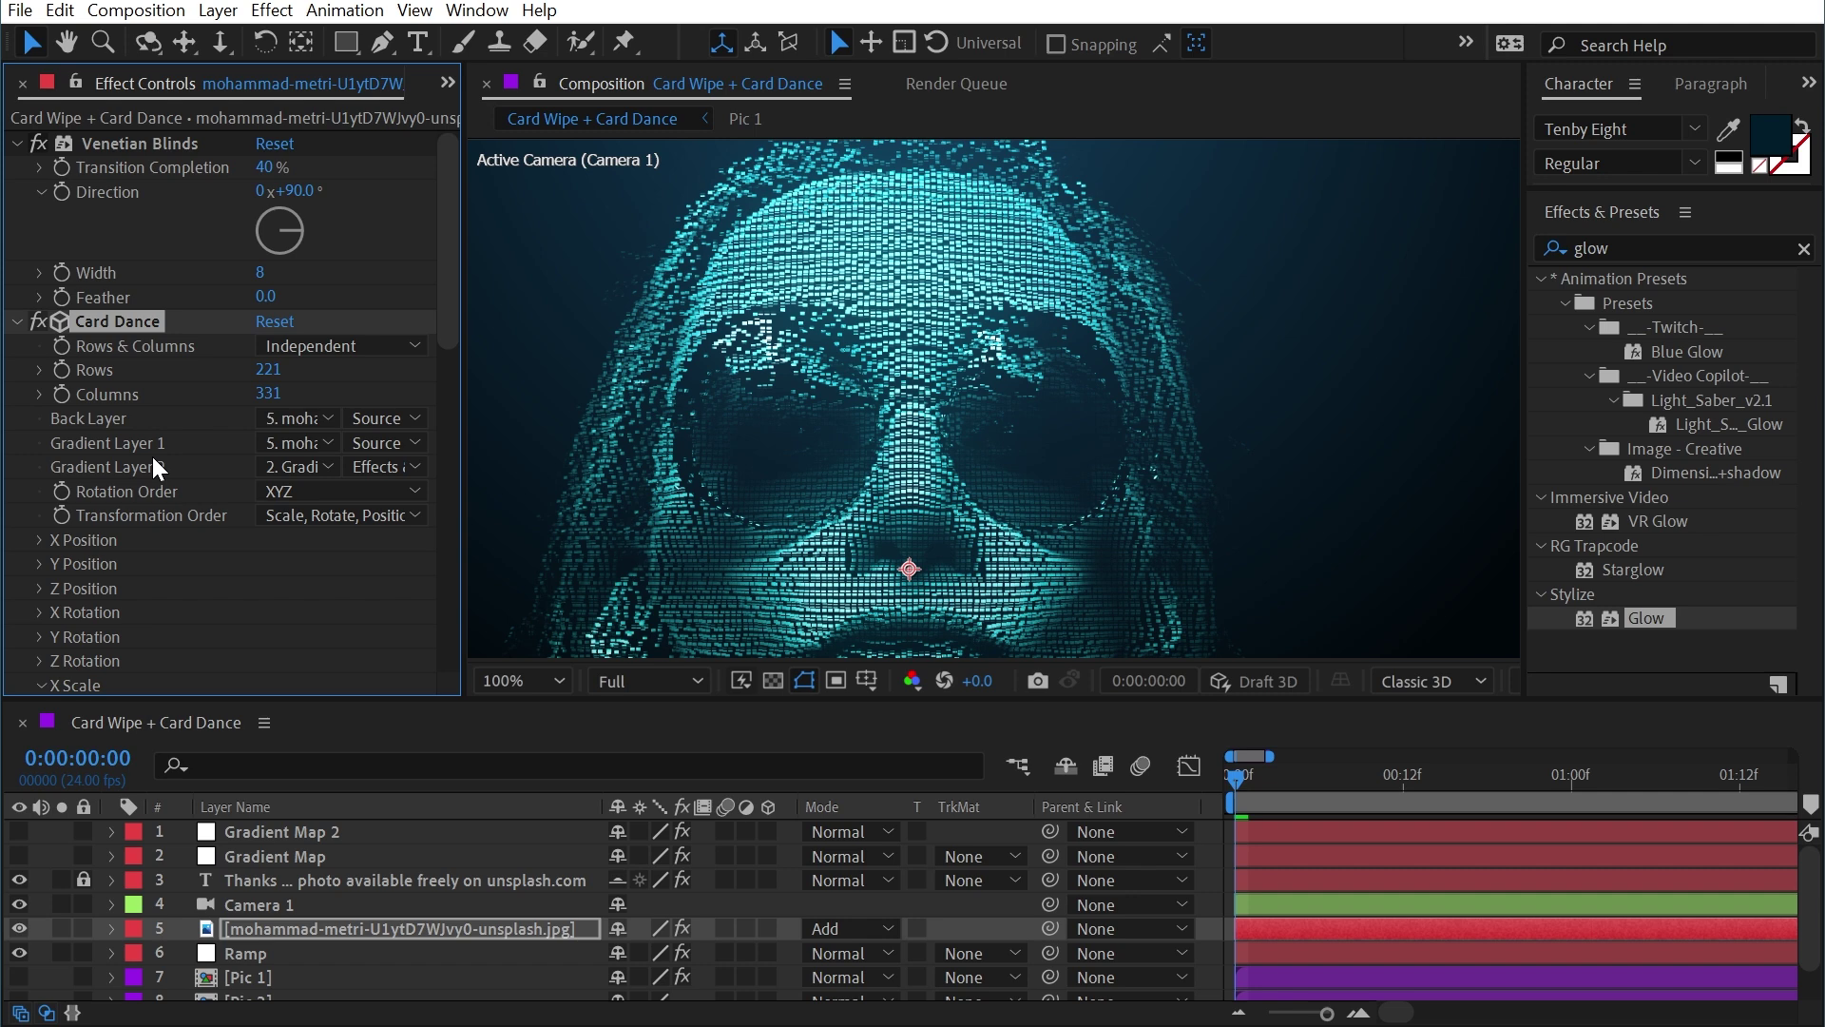
- Set the Card Dance Y Position Source to Intensity 2
scroll(82, 442, down, 3)
click(40, 436)
click(373, 461)
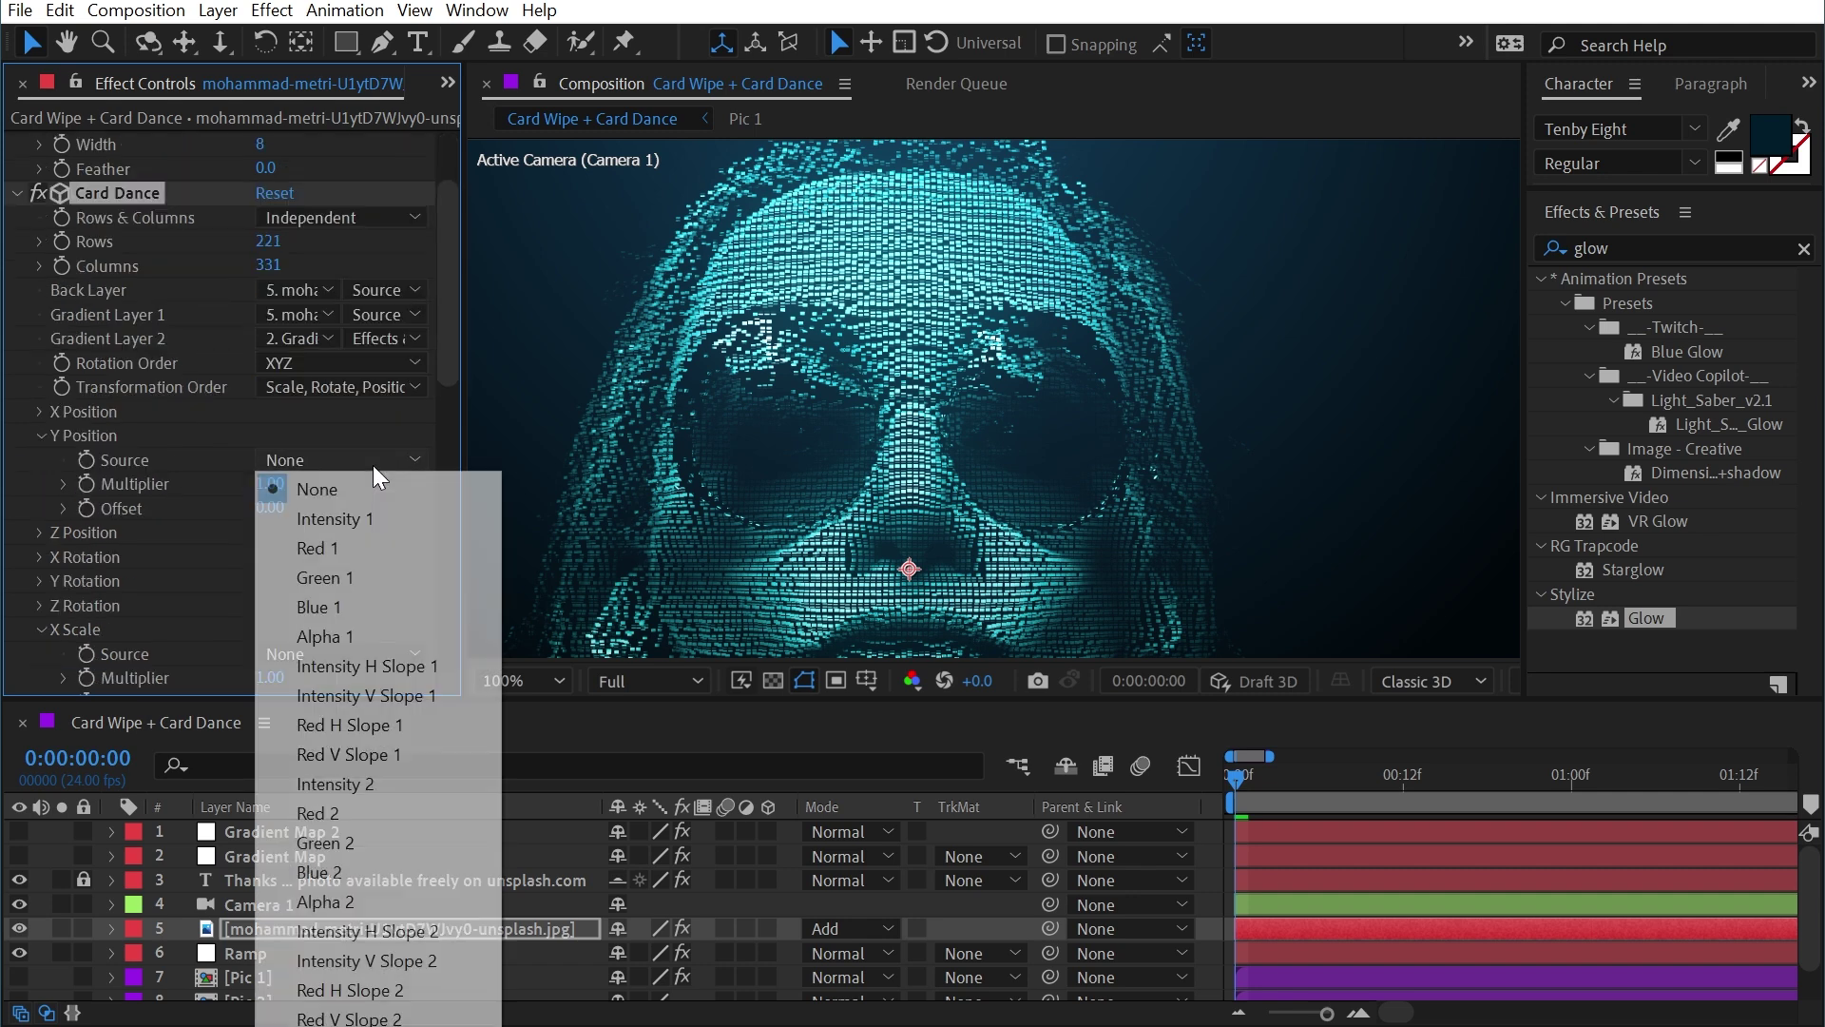
click(374, 786)
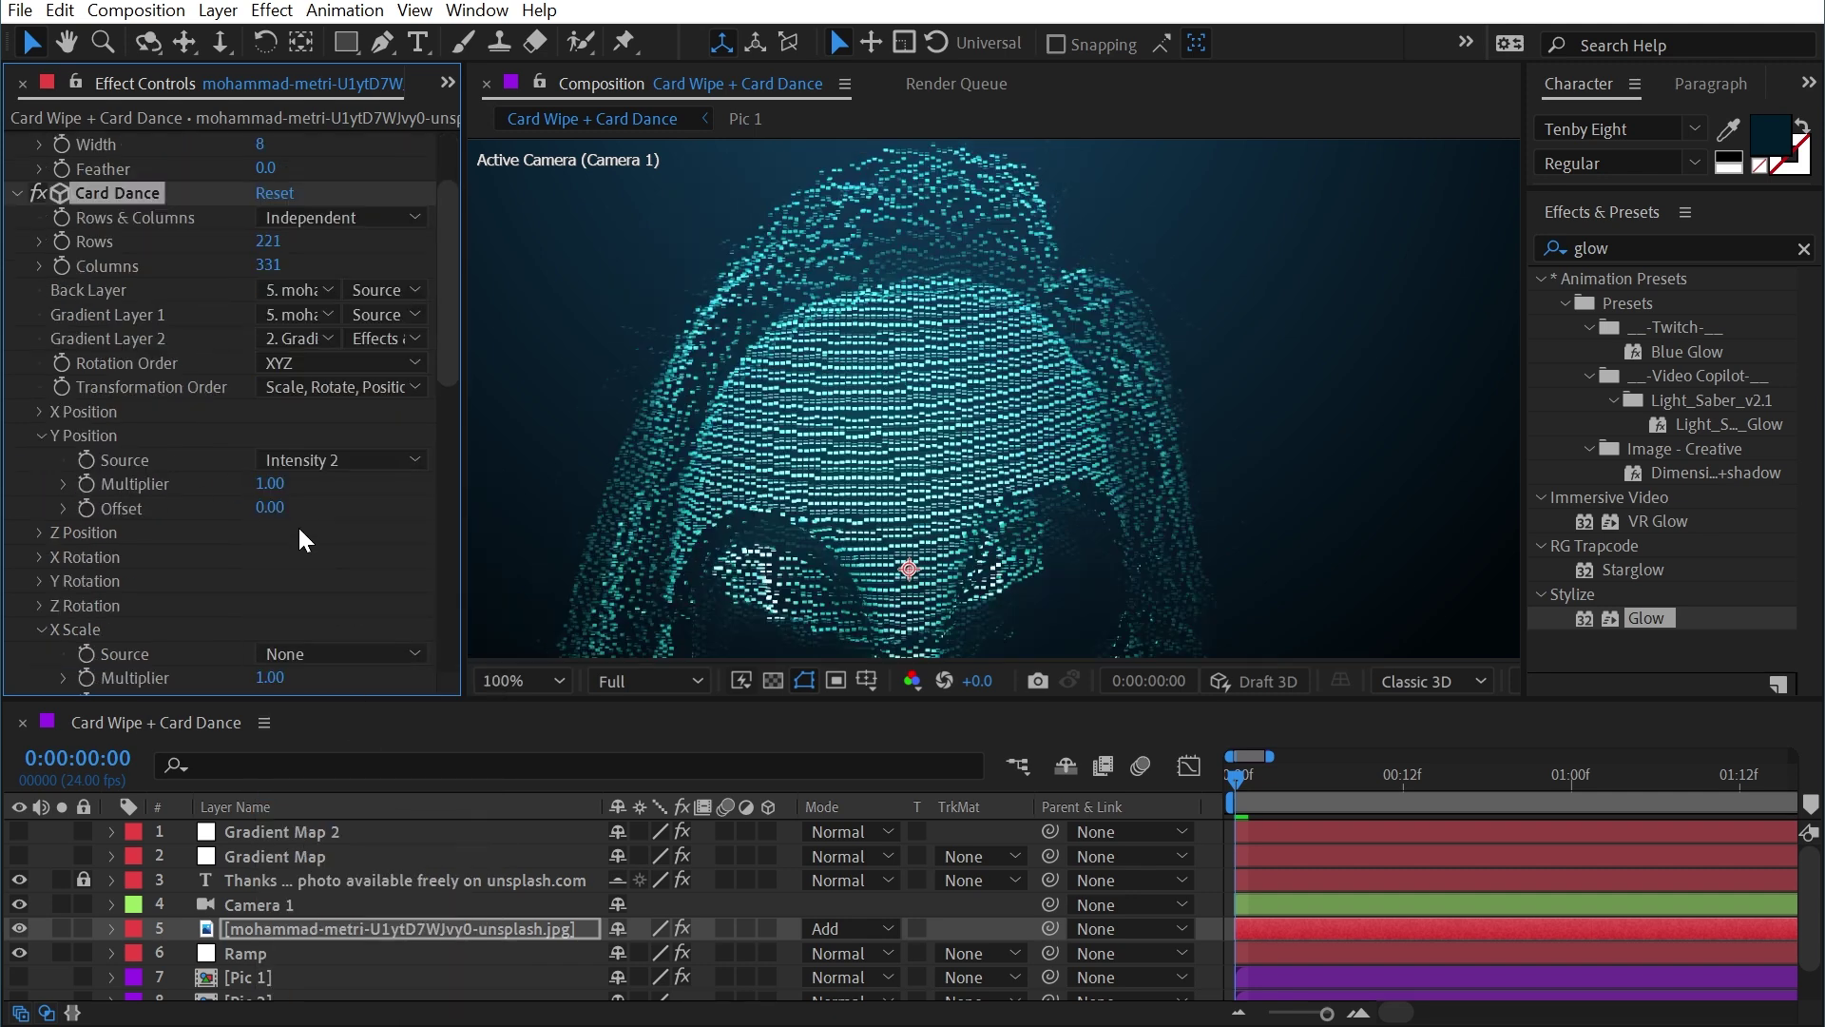
- Set the Y Position Multiplier to 17.90, lower its Offset below zero, and keyframe both at 0:00:00:00
drag(300, 490, 400, 495)
scroll(1052, 607, down, 1)
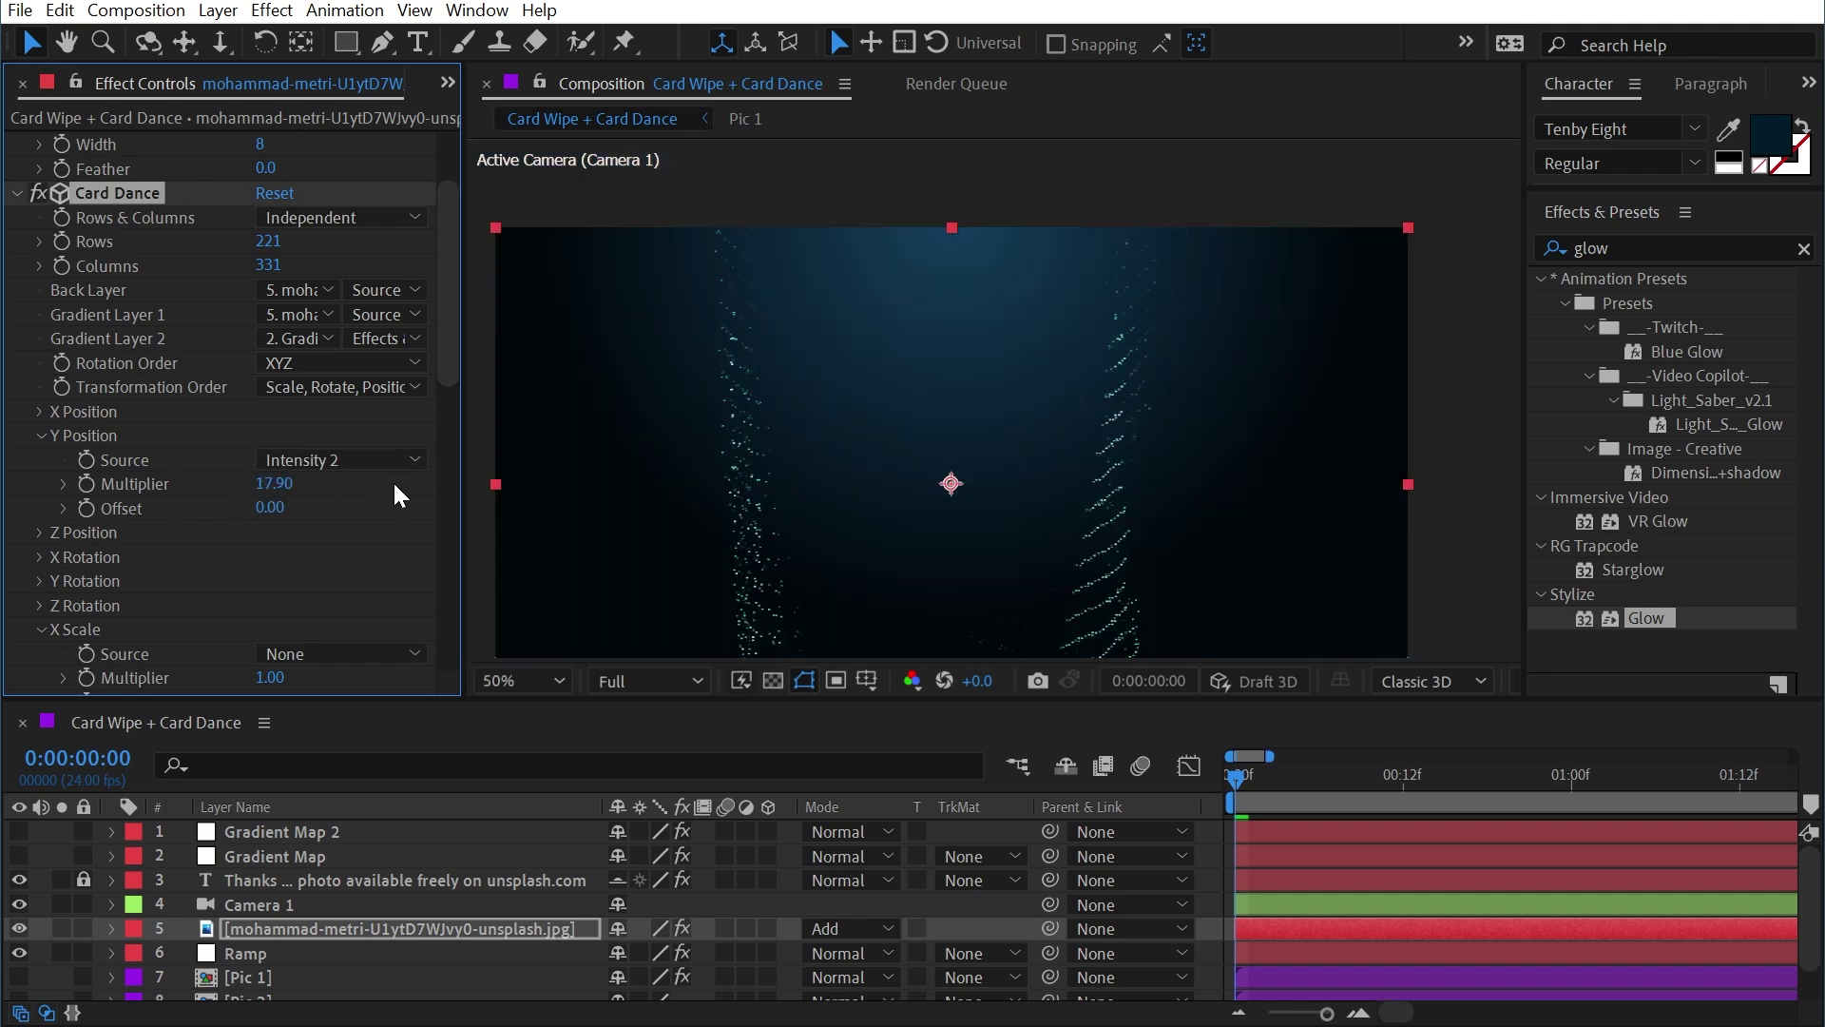
drag(276, 507, 174, 509)
click(89, 509)
click(89, 485)
- Keyframe the Y Position Multiplier and Offset to 0 at 0:00:01:00
drag(1420, 784, 1570, 796)
click(274, 509)
text(0)
key(Return)
click(274, 484)
text(0)
key(Return)
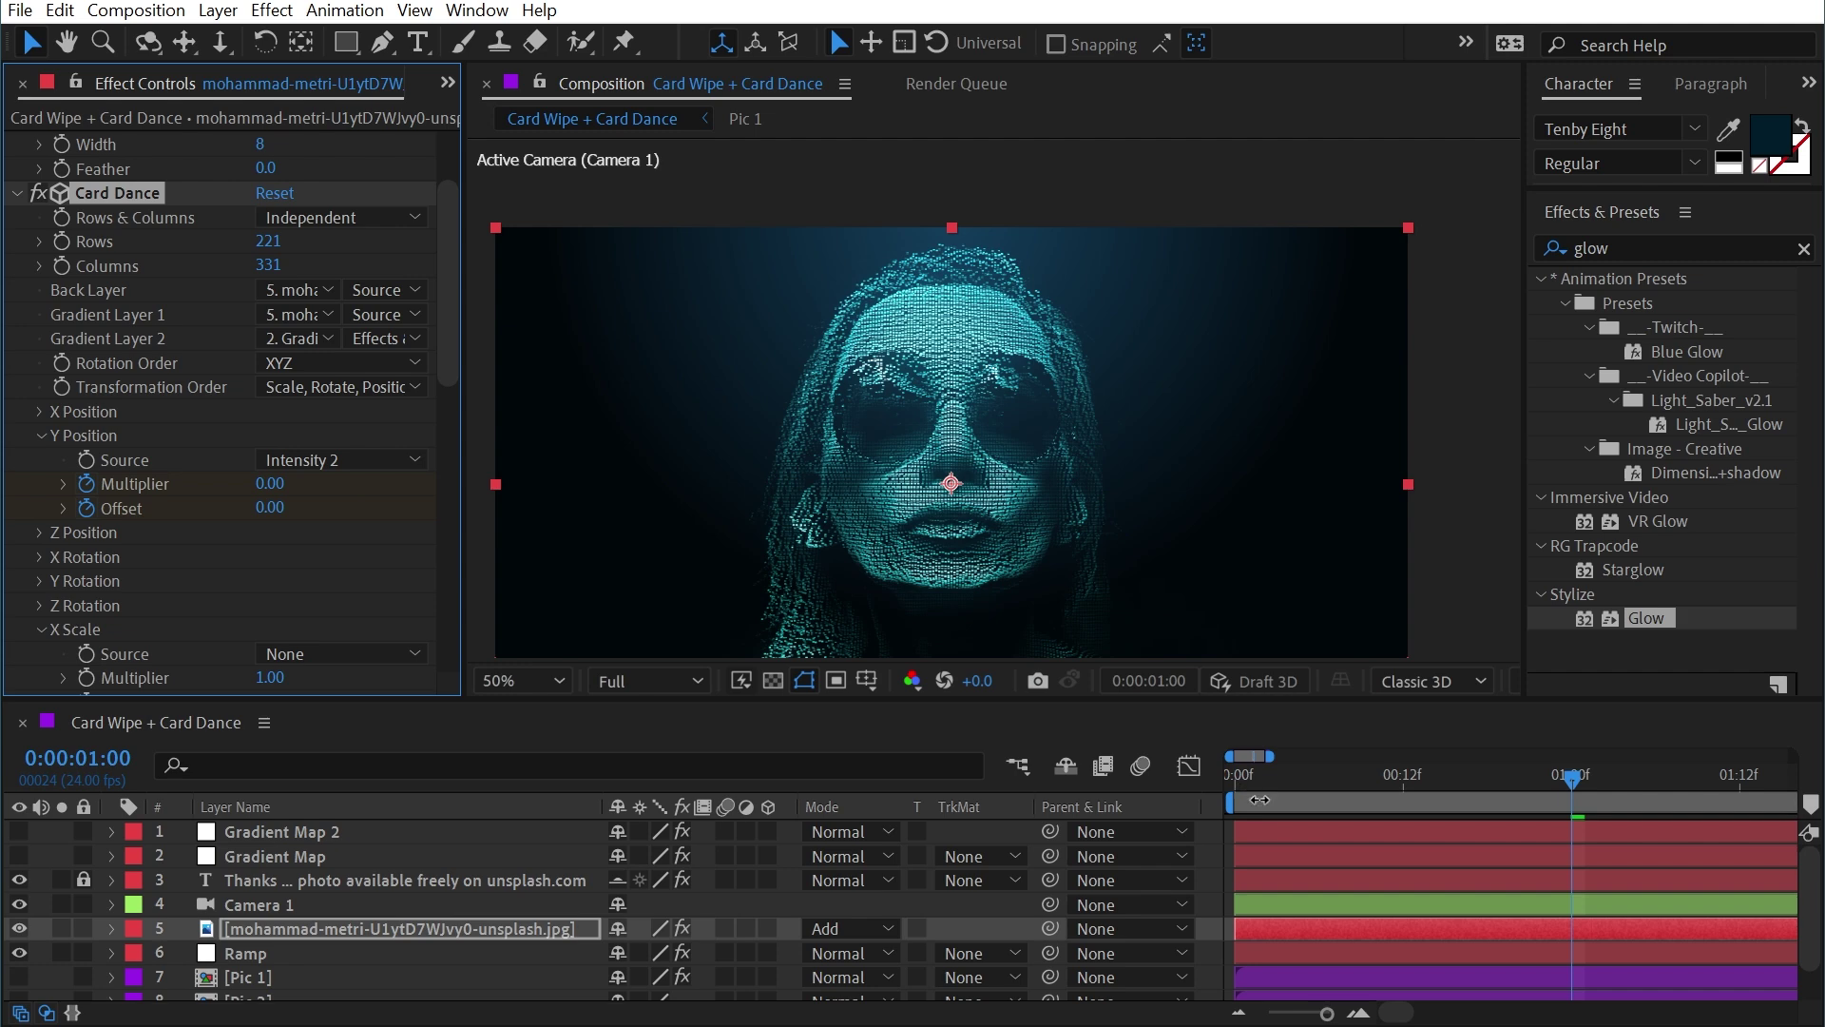
- Ease the Multiplier and Offset animation into its end keyframes in the Graph Editor, and preview the animation full screen
key(u)
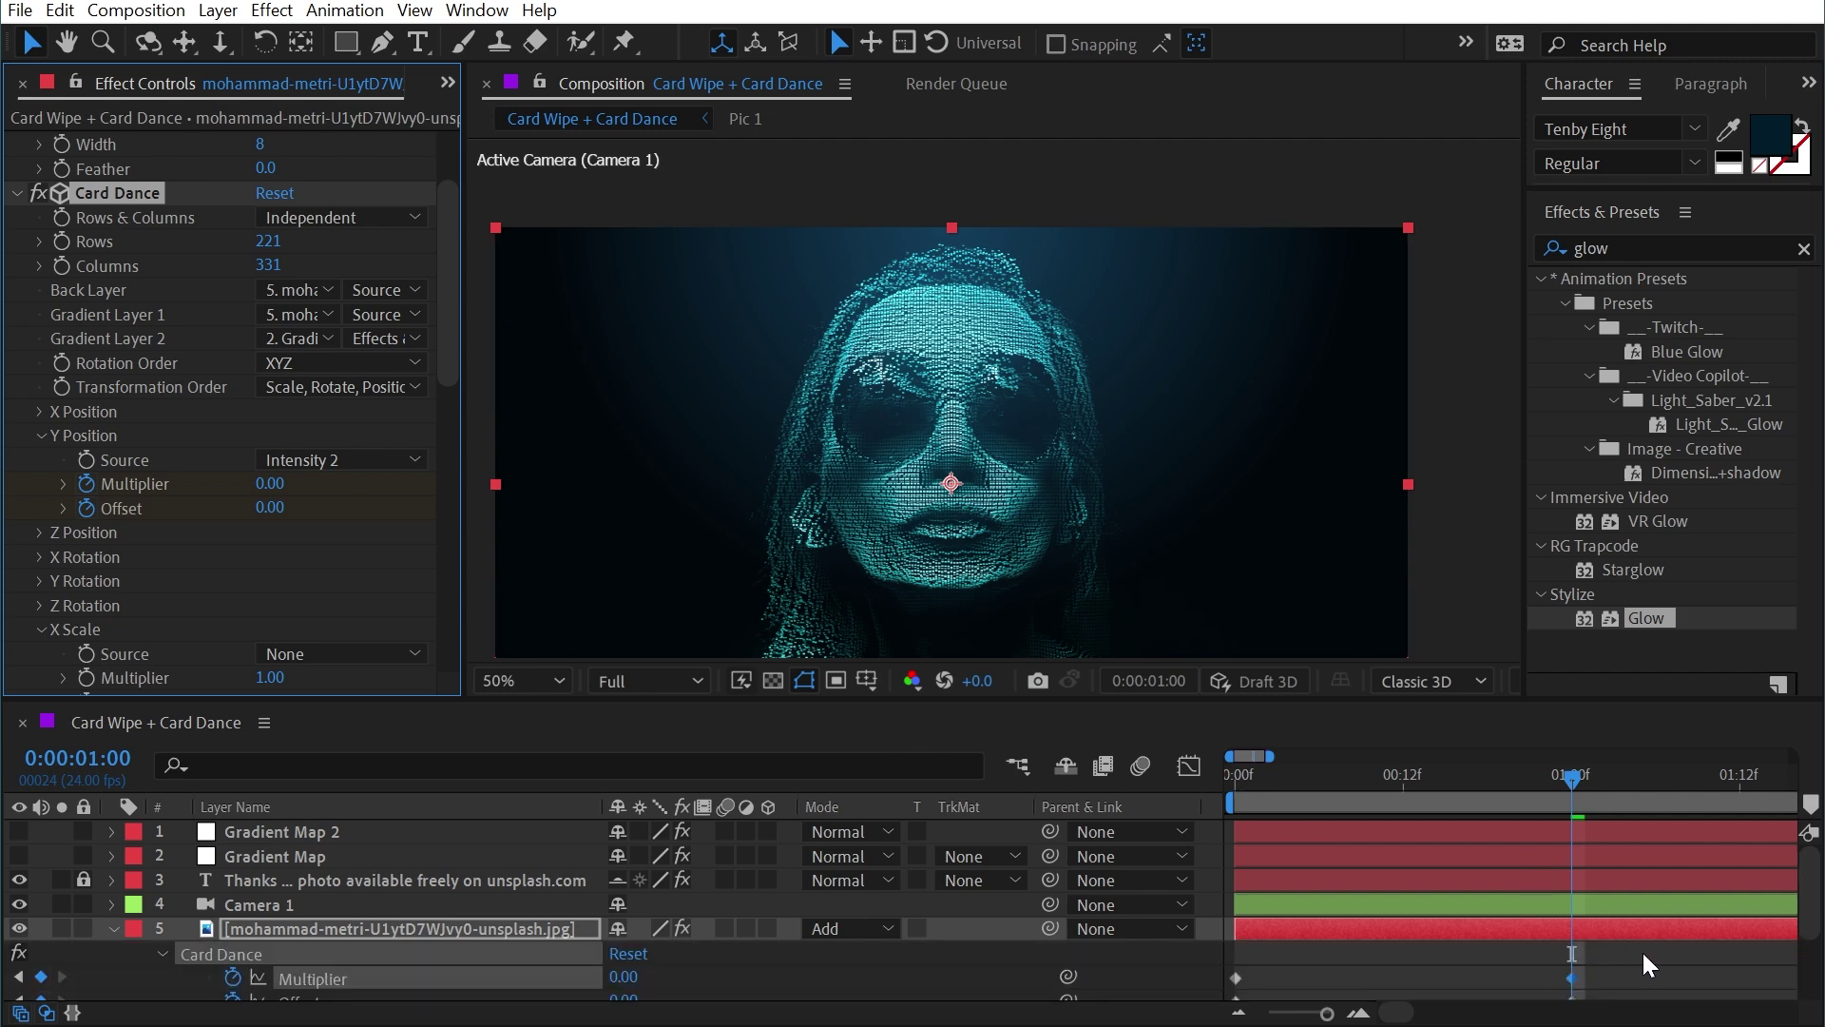
scroll(1634, 951, down, 3)
drag(1606, 894, 1412, 974)
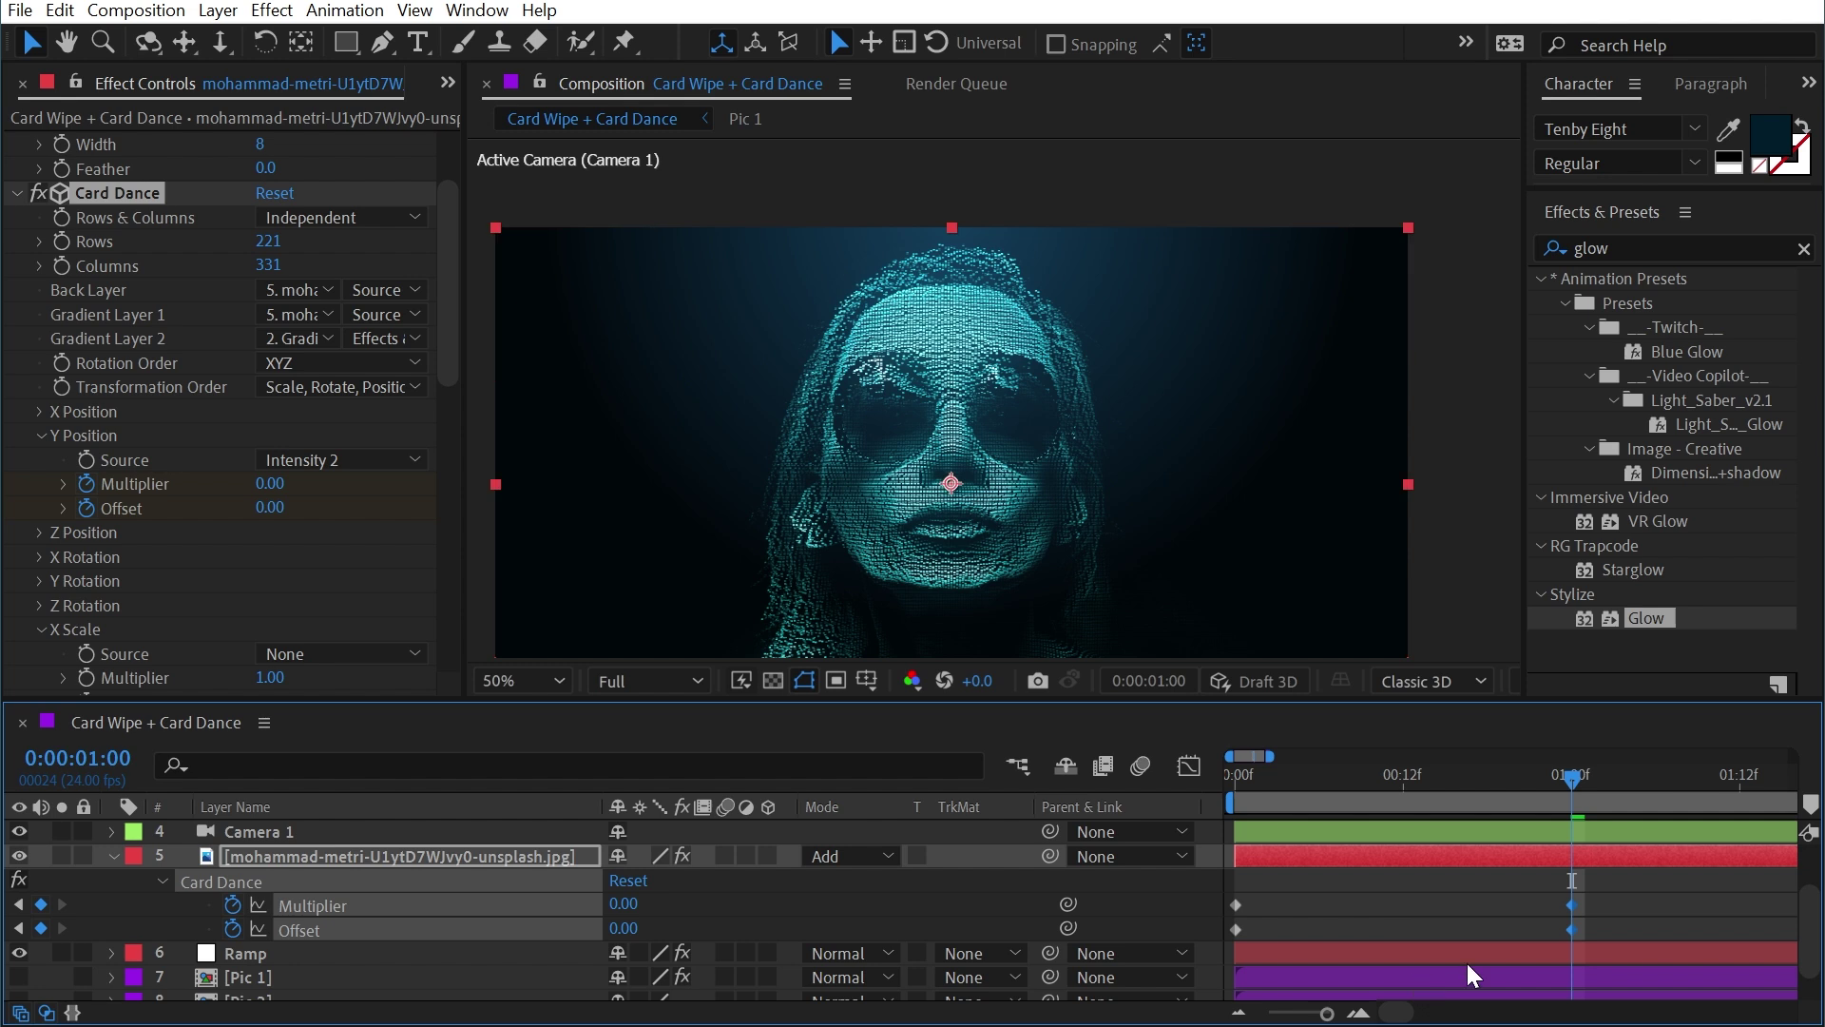
click(1189, 766)
drag(1514, 864, 1407, 864)
drag(1573, 779, 1631, 785)
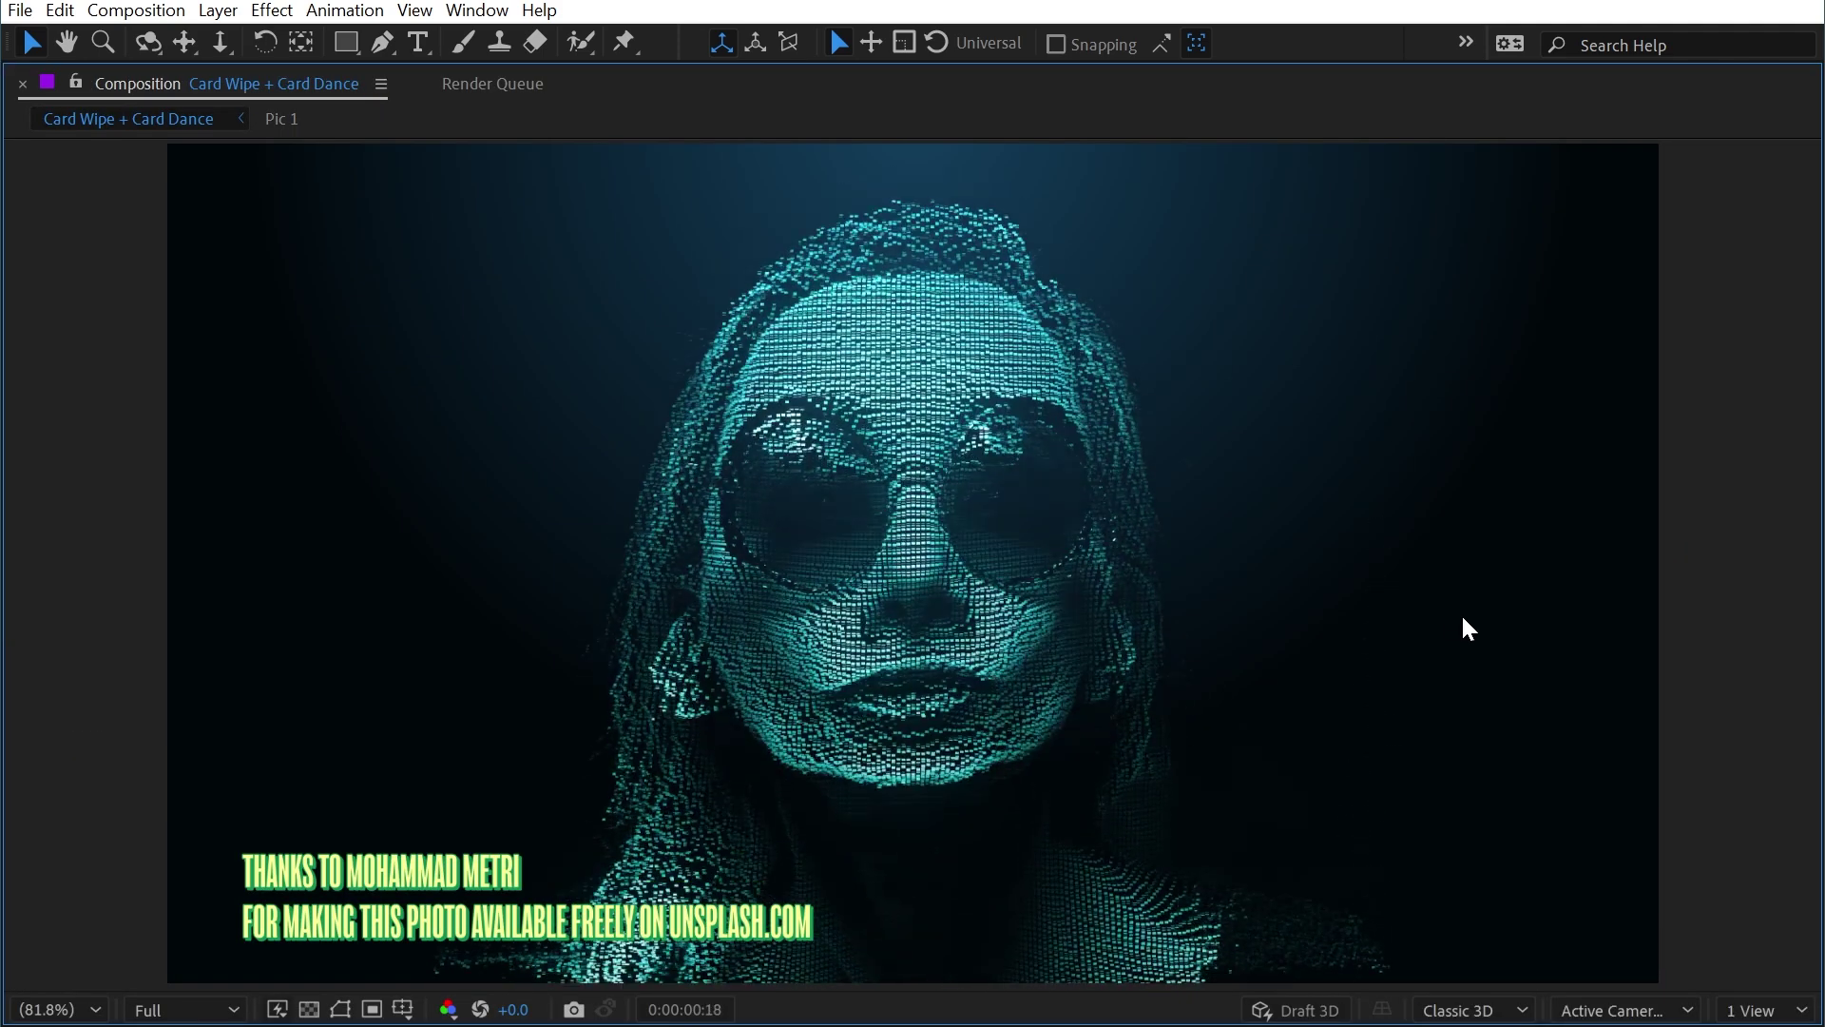
key(grave)
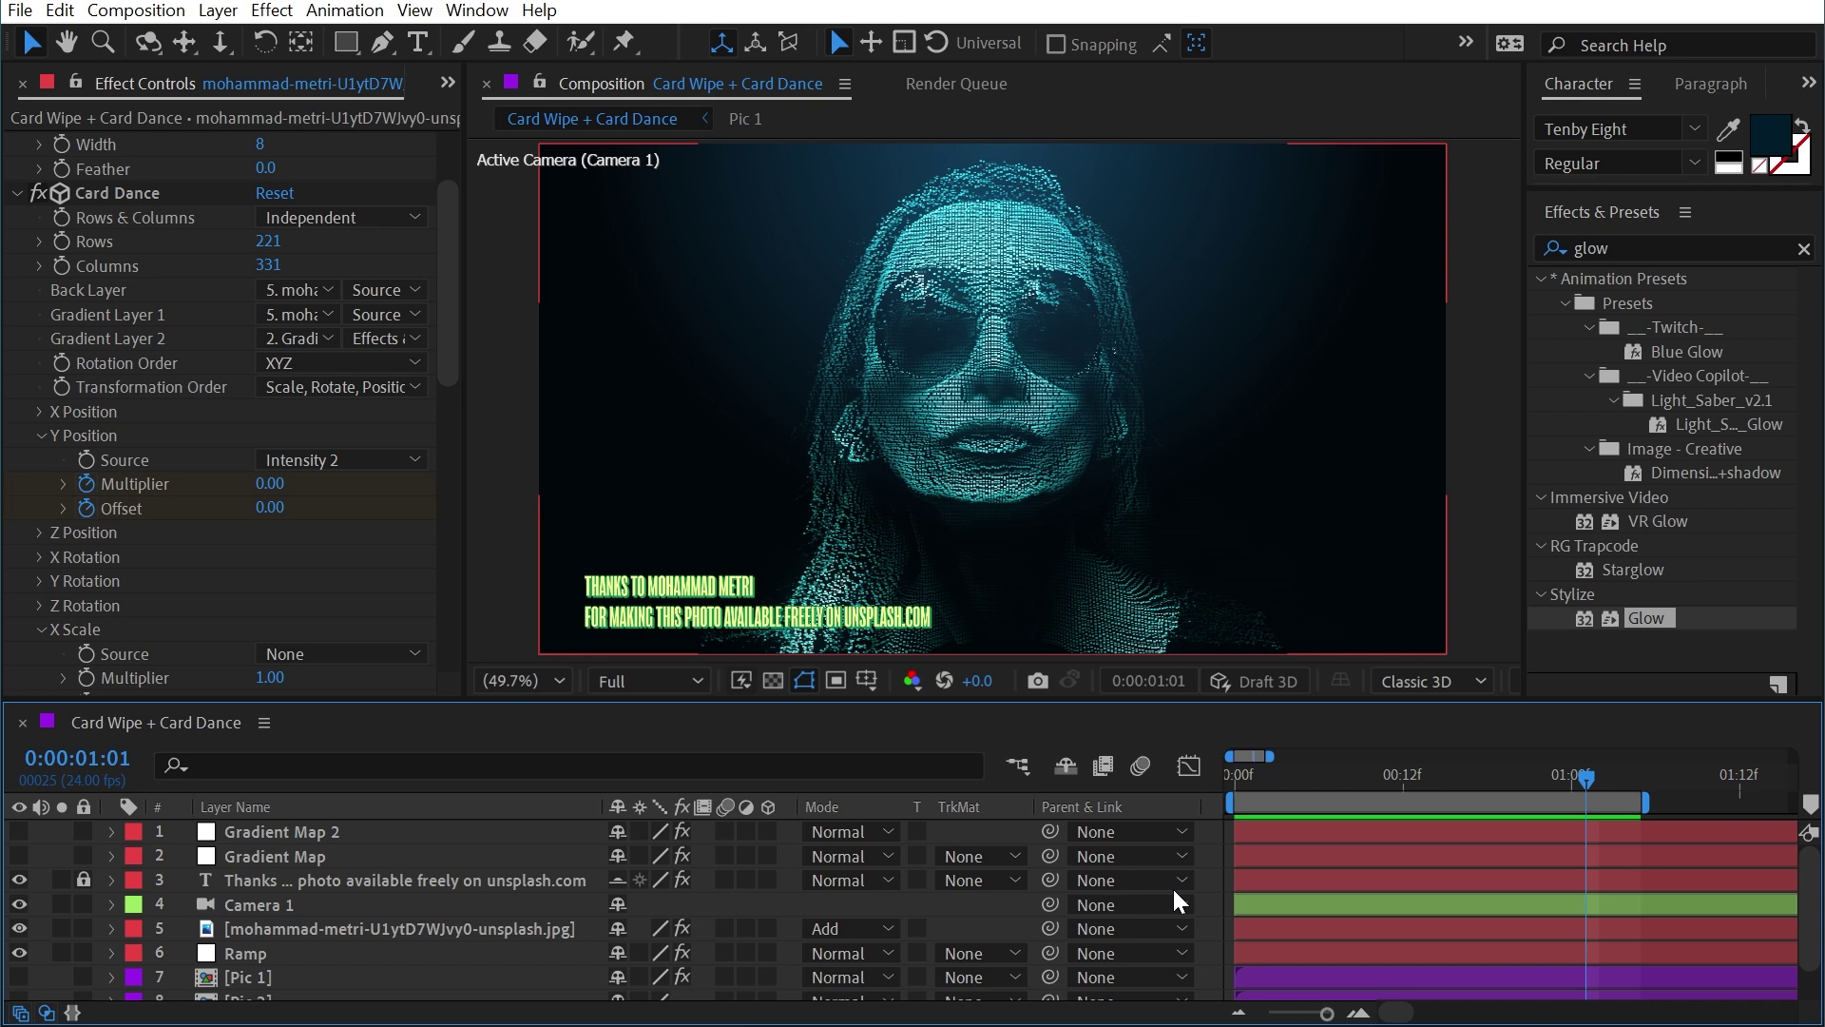